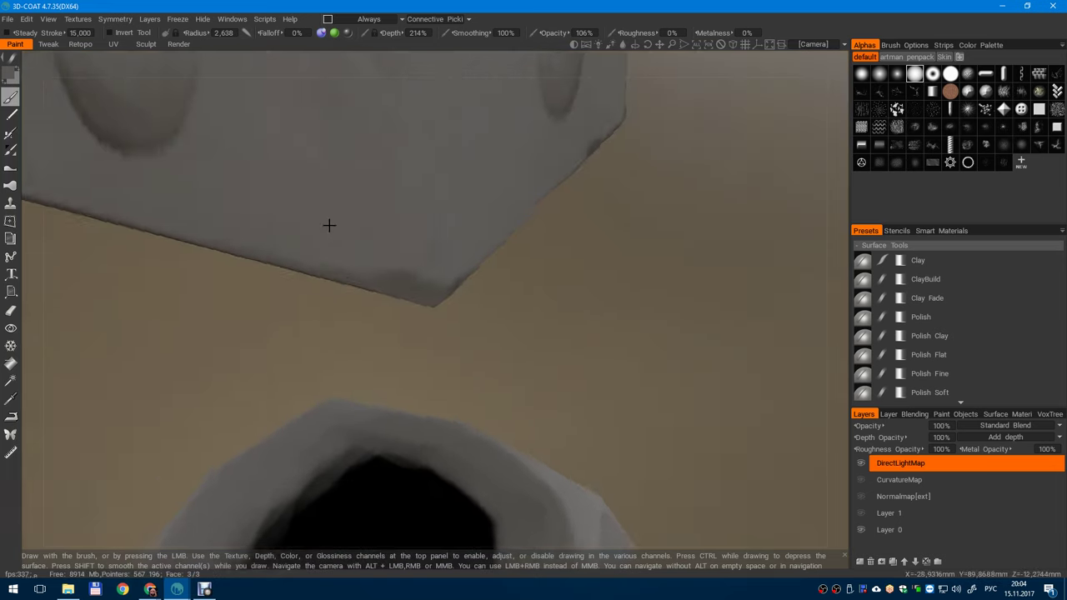
- Hide the octagonal bowl hanging from the beam using the Hide tool
alt+drag(329, 225, 311, 188)
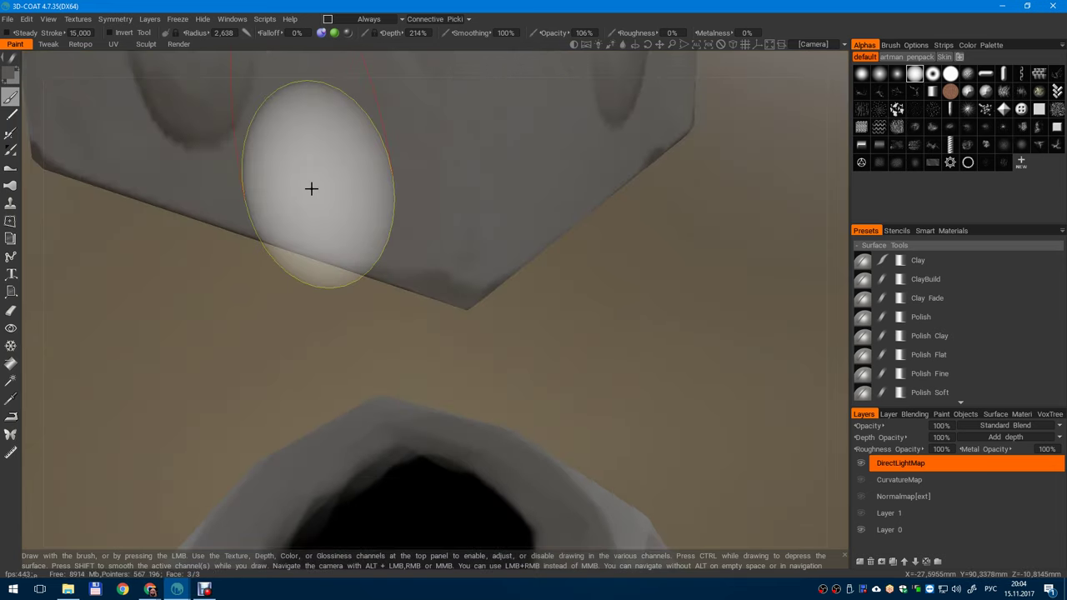
right_drag(380, 367, 375, 329)
middle_drag(376, 330, 364, 298)
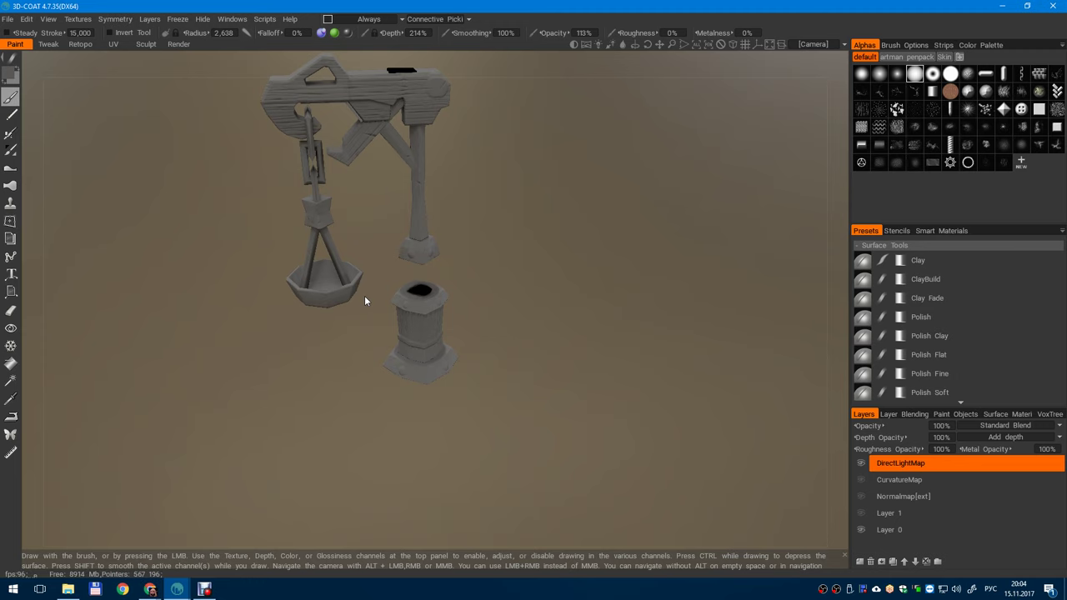
drag(435, 259, 460, 209)
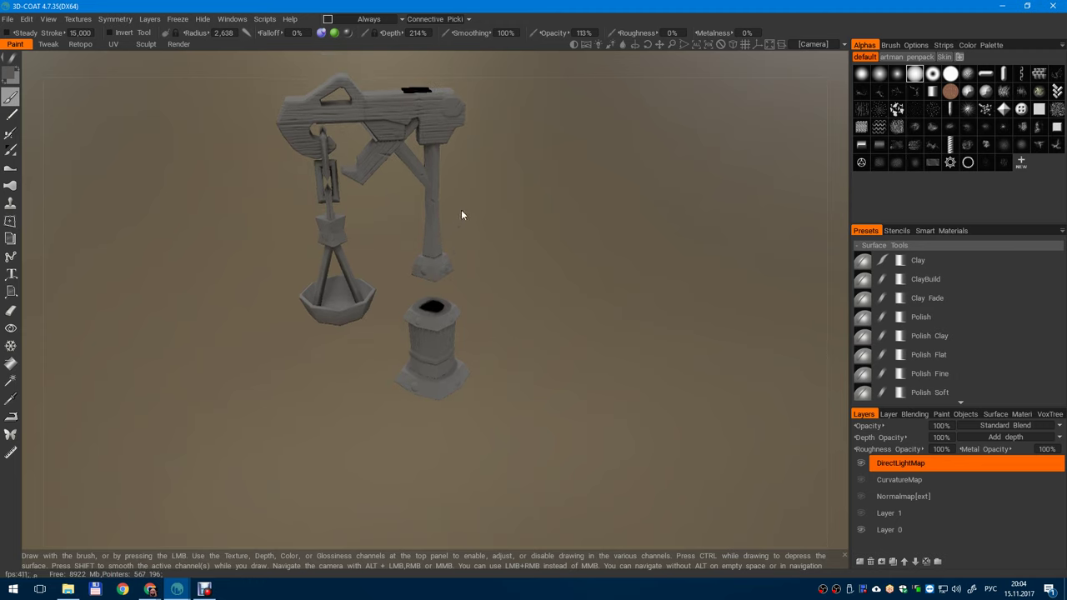
right_drag(460, 209, 505, 342)
drag(505, 348, 166, 325)
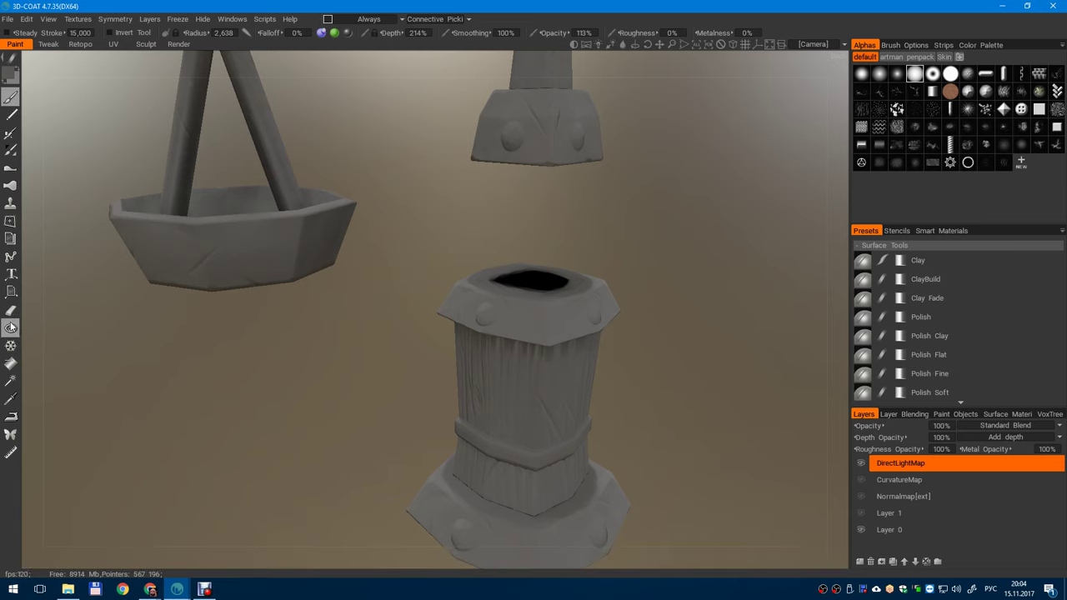
click(11, 326)
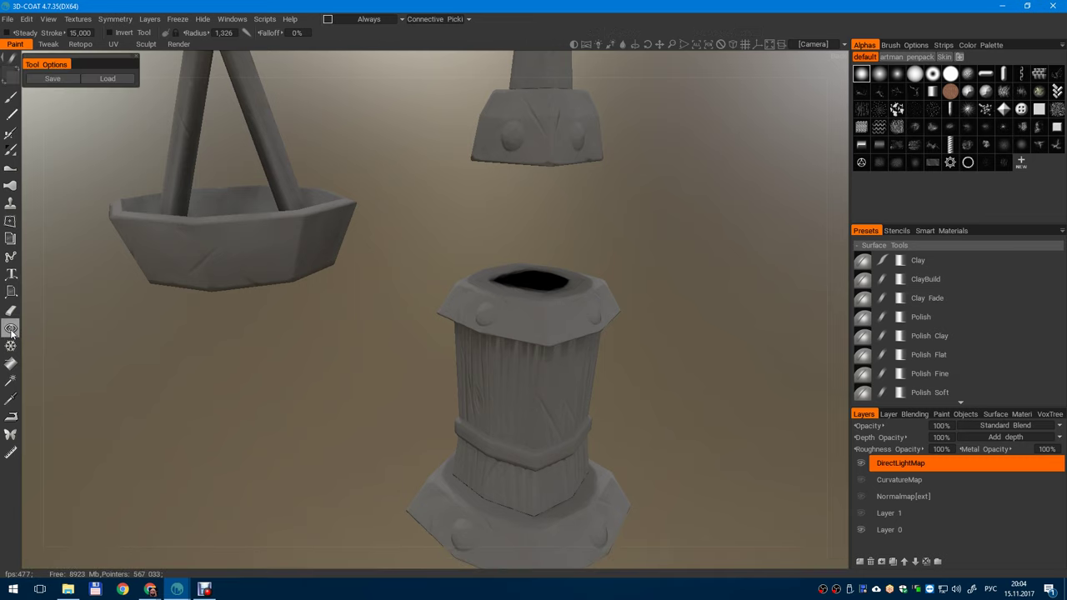
click(245, 257)
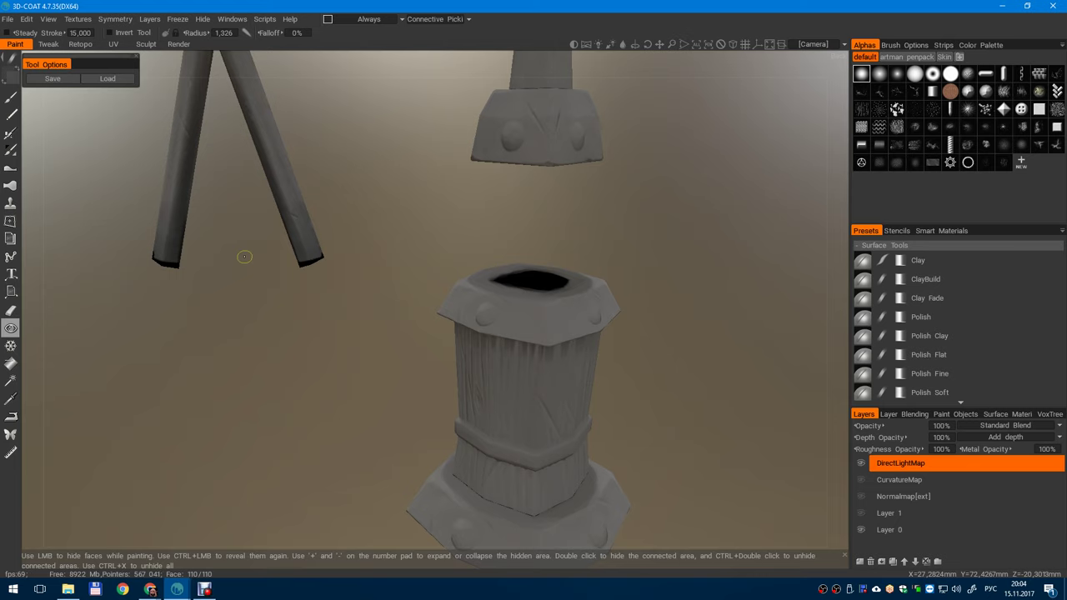
- Unhide all hidden parts of the VV_Lightern model, including the bowl and the post section
key(ctrl+x)
key(ctrl+z)
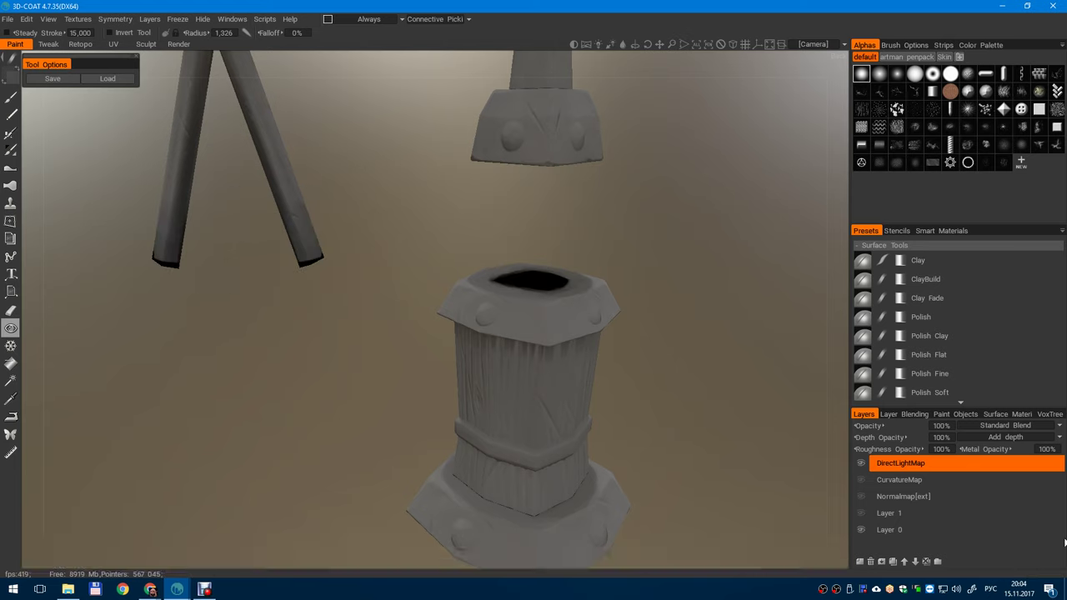
click(941, 415)
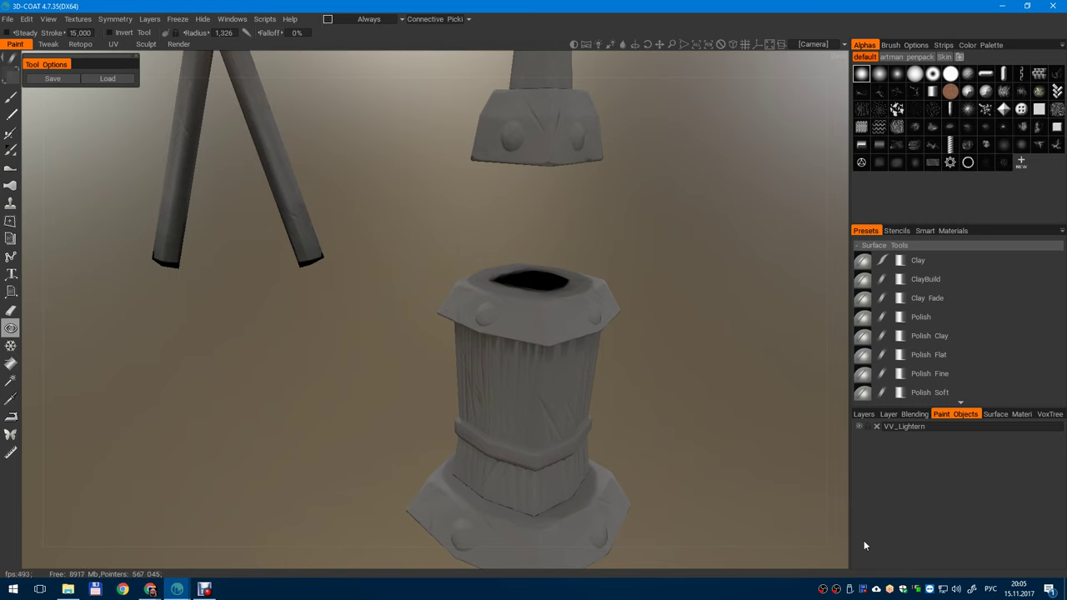
click(859, 427)
click(859, 426)
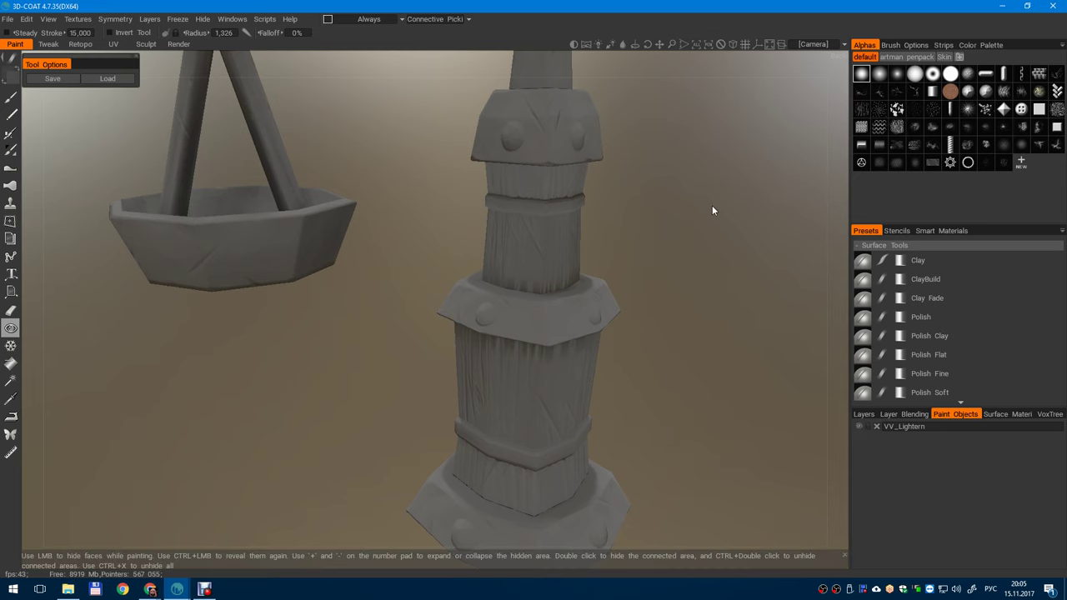
- Show the wireframe and inspect the two black plates on top of the wooden beam up close
middle_drag(682, 202, 641, 321)
right_drag(640, 321, 630, 265)
middle_drag(630, 265, 624, 326)
drag(623, 327, 540, 278)
middle_drag(540, 279, 570, 312)
right_drag(570, 311, 536, 336)
middle_drag(536, 336, 462, 336)
right_drag(462, 336, 467, 310)
middle_drag(467, 310, 438, 415)
right_drag(484, 286, 486, 295)
key(w)
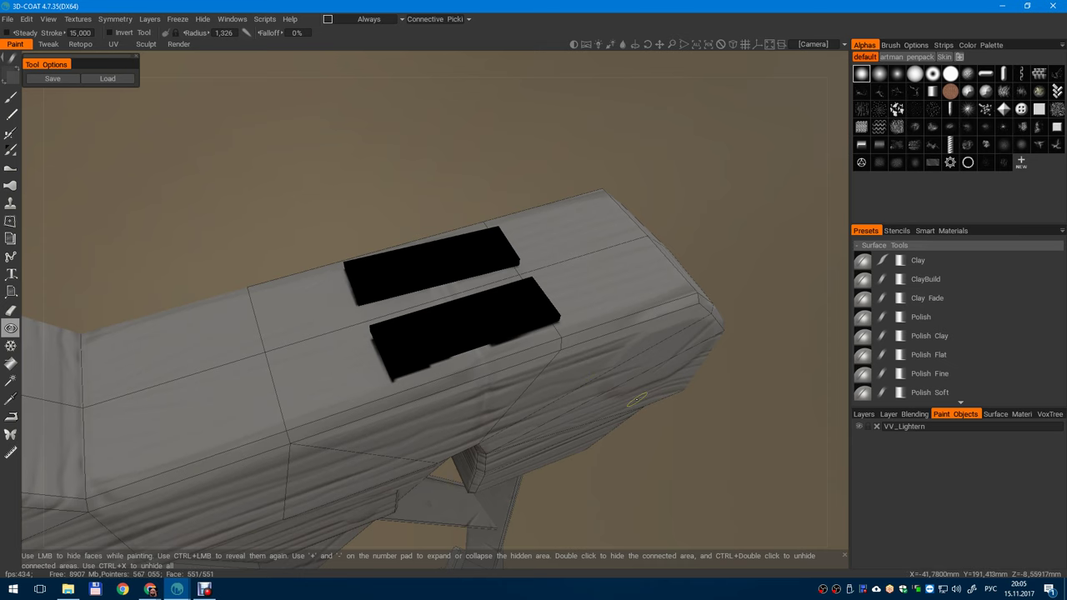
- Fill the two black plates on top of the beam using the Fill tool, with the depth and glossiness channels off
mouse_move(529, 338)
alt+mouse_down()
mouse_move(529, 353)
mouse_move(536, 342)
alt+mouse_up()
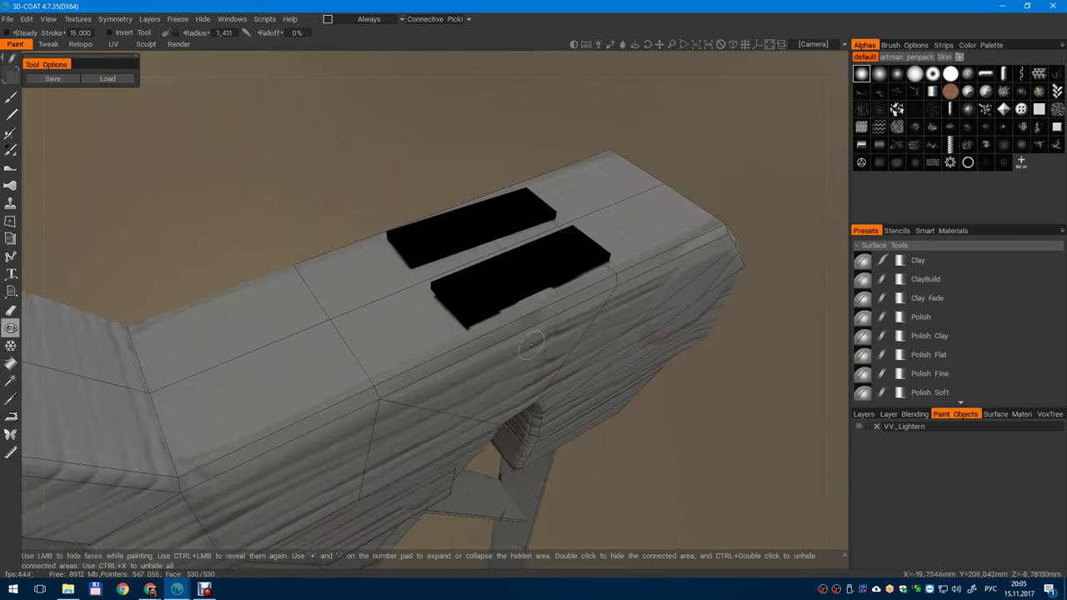
key(v)
click(11, 328)
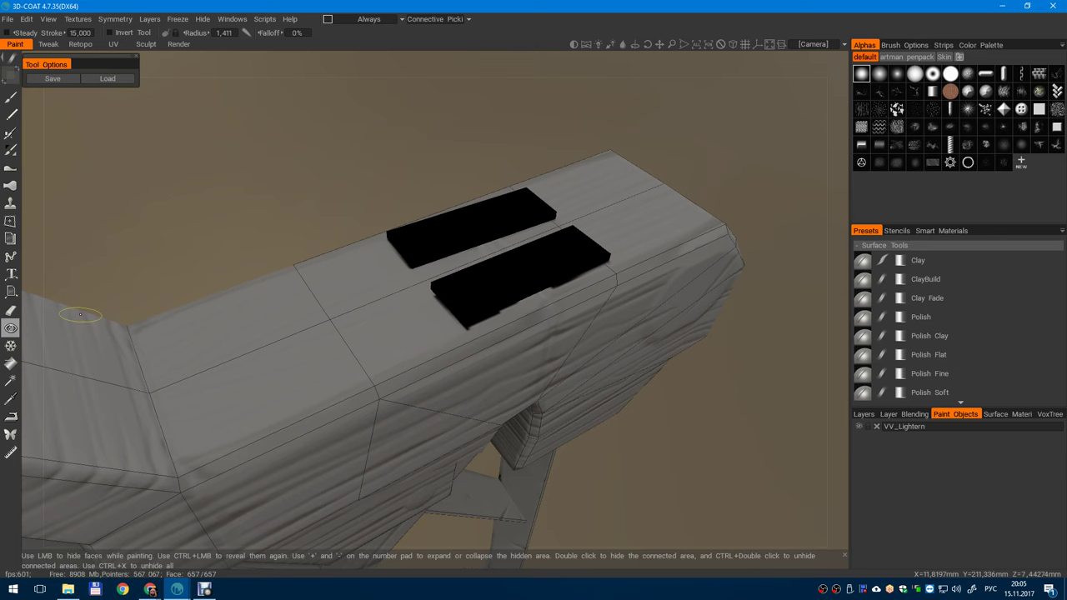
click(11, 362)
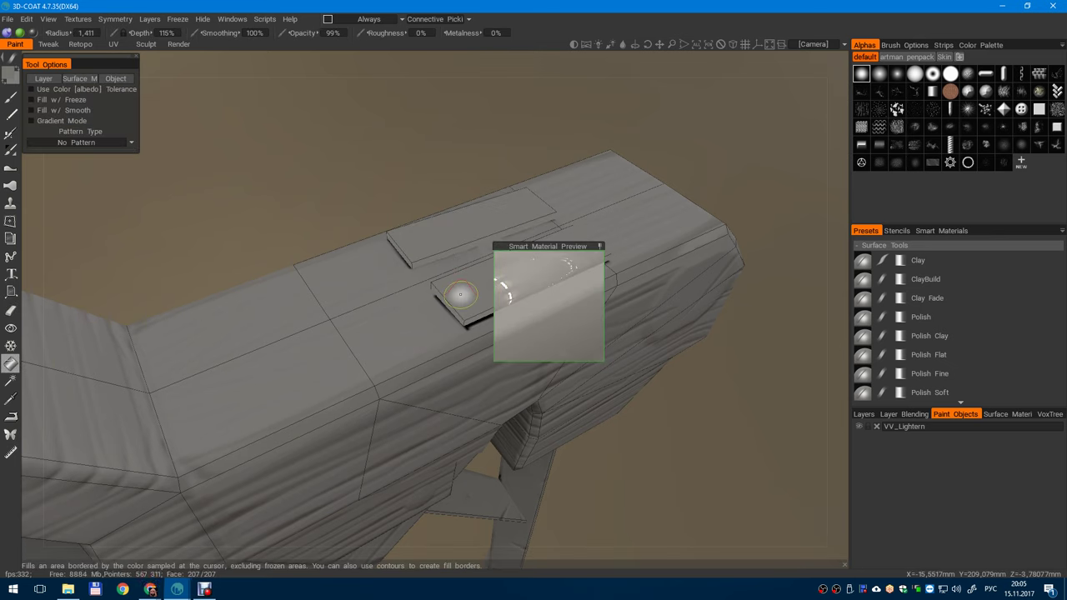
click(8, 34)
click(440, 249)
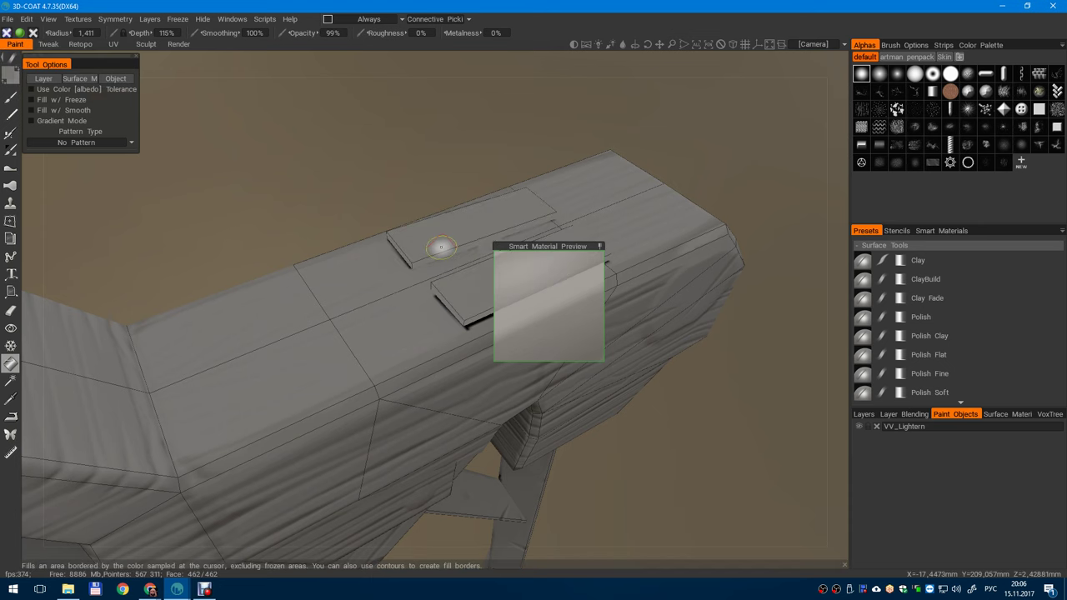
- Collapse the Smart Material Preview window and move it clear of the model
click(600, 247)
drag(559, 245, 692, 124)
drag(630, 418, 653, 408)
right_drag(653, 408, 621, 333)
drag(621, 333, 573, 327)
right_drag(573, 328, 562, 416)
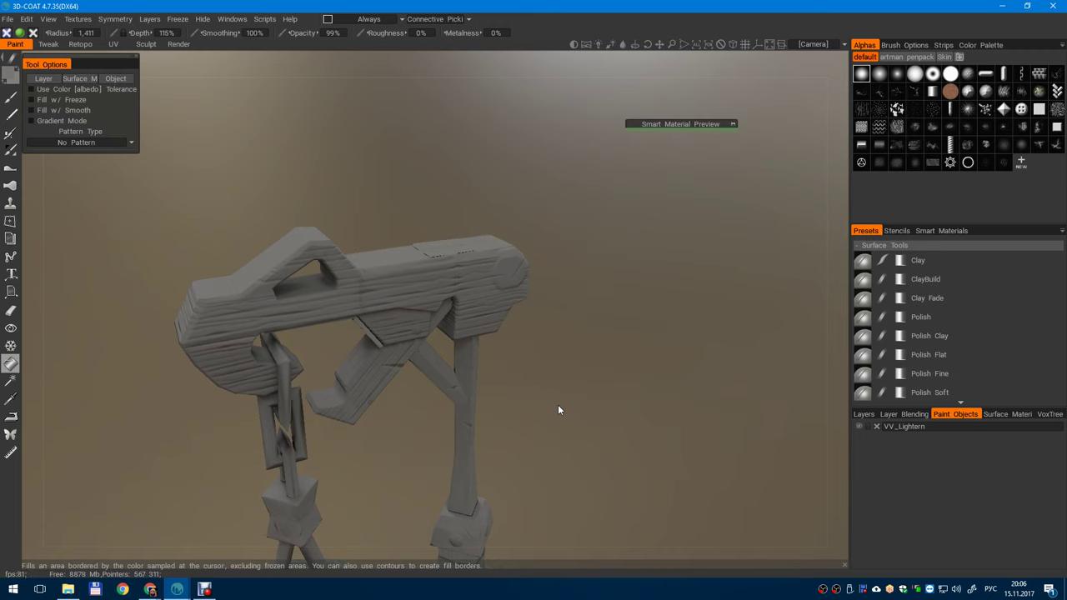
- Add a new layer above the DirectLightMap layer
click(864, 415)
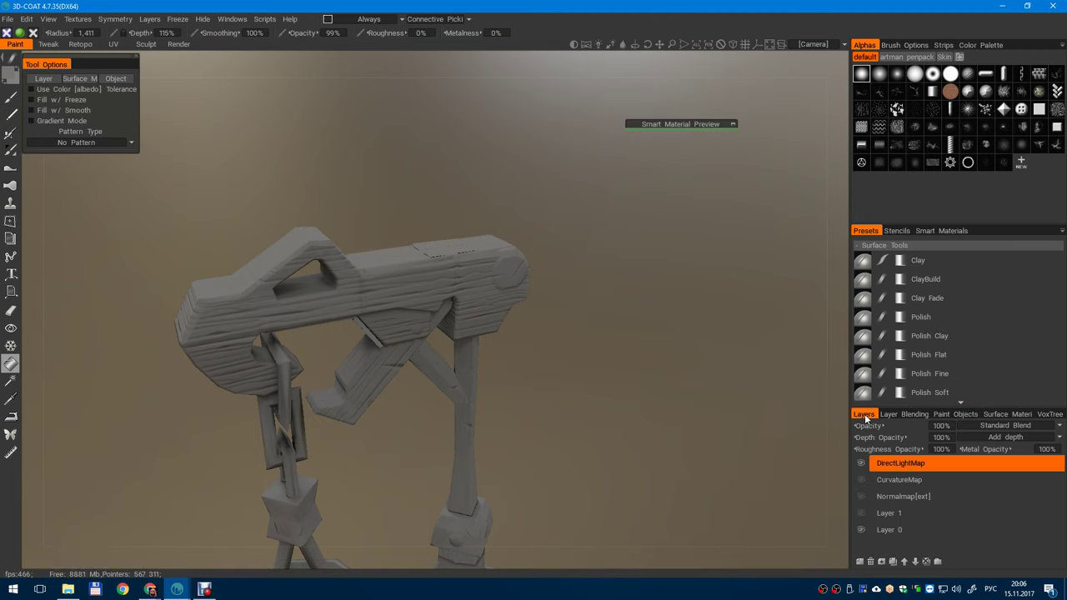
click(861, 561)
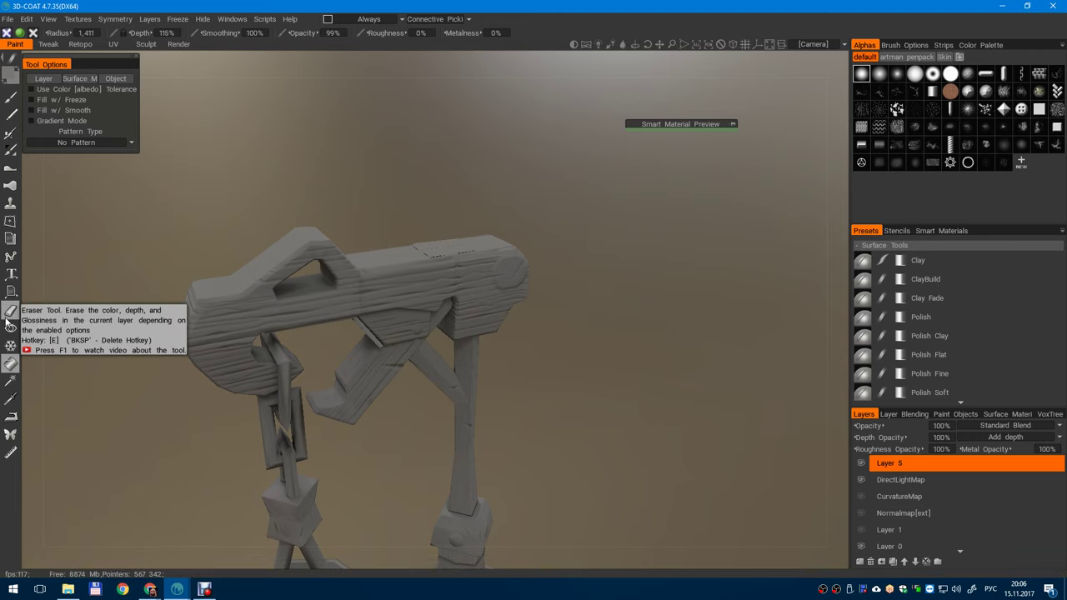
- Set the Hide tool to rectangular selection and hide faces at the peak of the beam's handle
mouse_move(13, 60)
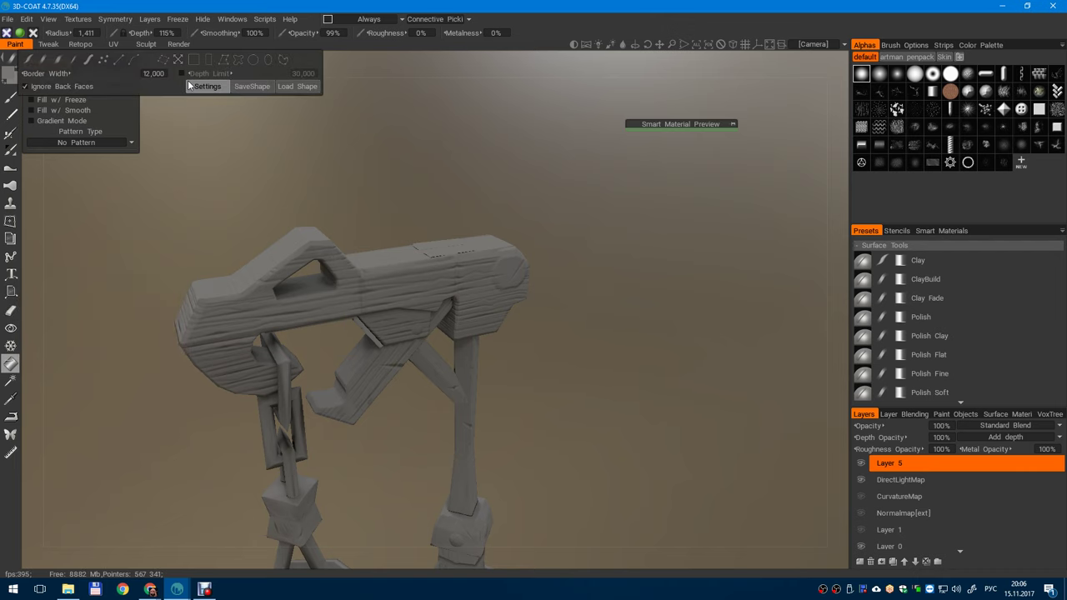
click(10, 328)
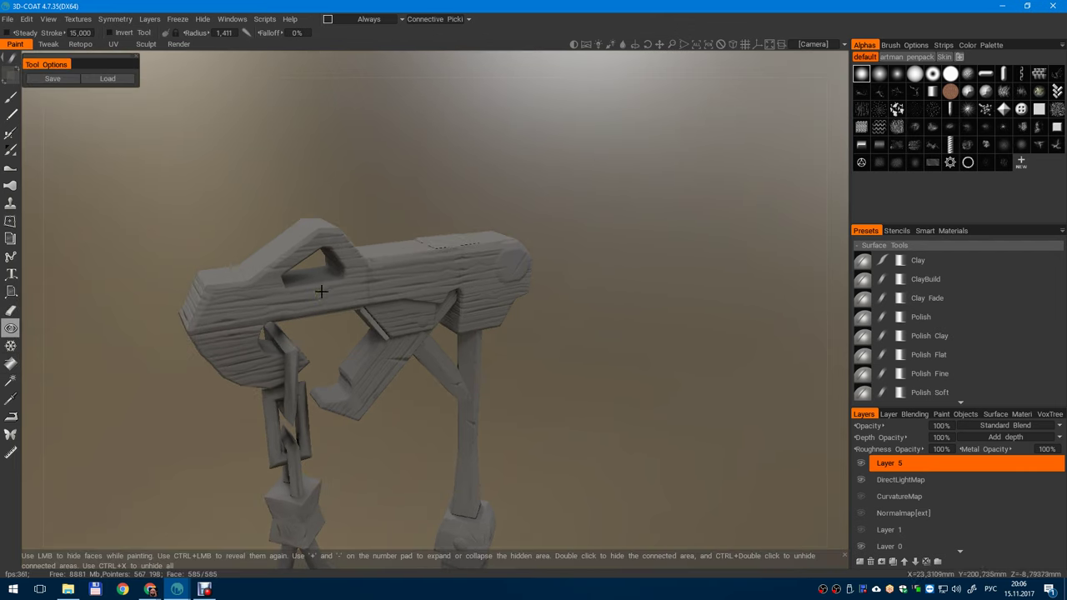
alt+drag(390, 302, 401, 225)
alt+middle_drag(400, 225, 403, 343)
mouse_move(403, 343)
alt+right_down()
mouse_move(363, 288)
mouse_move(96, 247)
alt+right_up()
alt+middle_drag(96, 247, 237, 256)
mouse_move(9, 59)
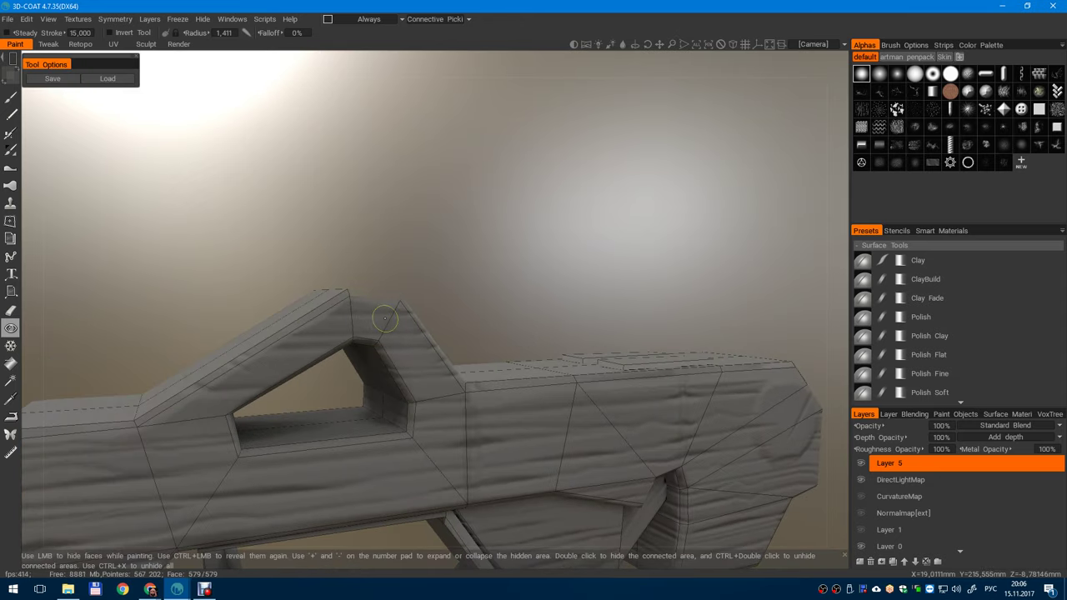
alt+drag(385, 318, 288, 365)
alt+middle_drag(151, 414, 283, 346)
alt+right_drag(283, 346, 133, 391)
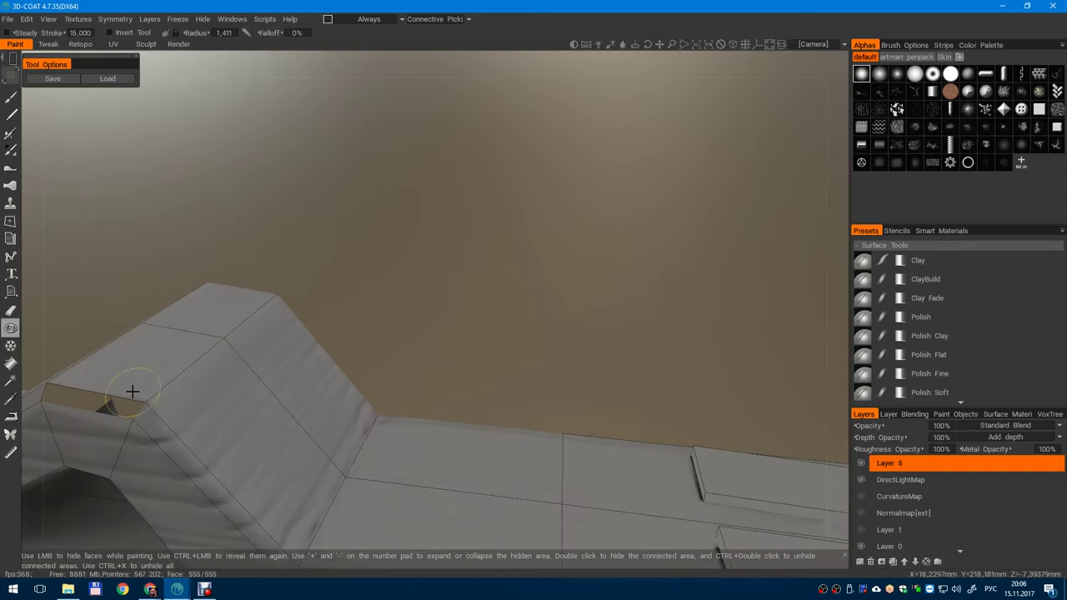
- Hide further faces along the slope and around the opening of the beam's handle
alt+drag(174, 389, 224, 355)
drag(201, 91, 390, 391)
drag(368, 374, 330, 382)
mouse_move(330, 382)
alt+mouse_down()
mouse_move(337, 352)
mouse_move(288, 252)
alt+mouse_up()
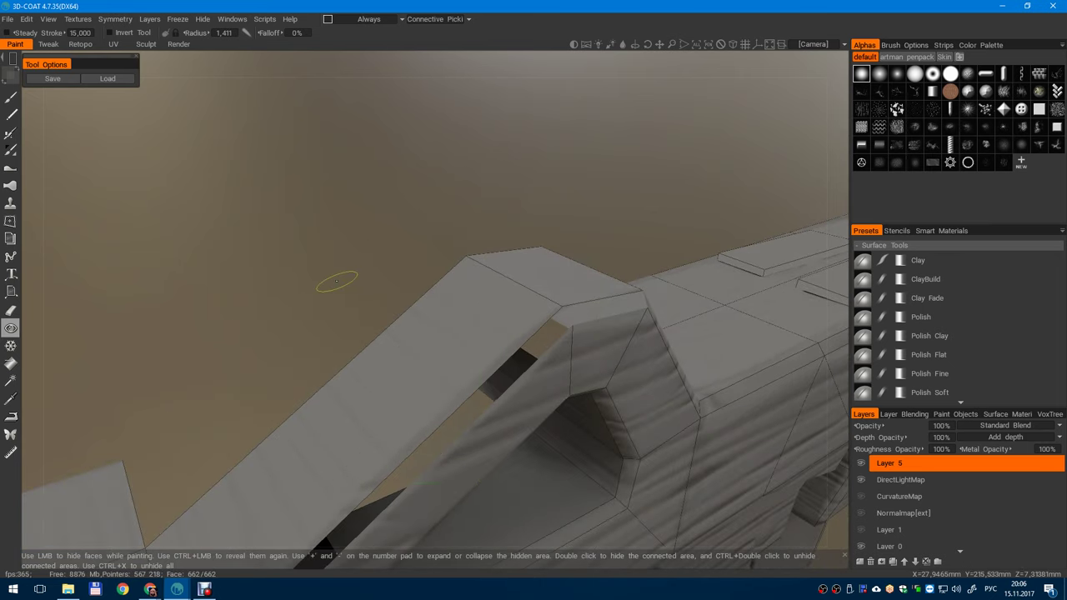
drag(336, 282, 457, 344)
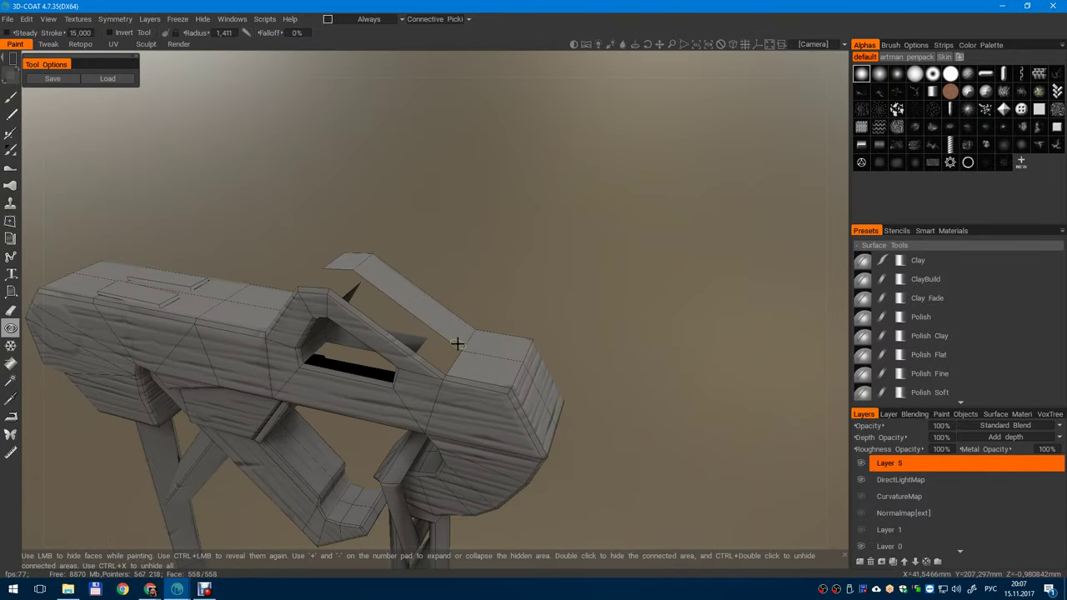
- Undo the face hiding on the handle, the added layer and the fill of the plates
key(ctrl+z)
key(ctrl+z)
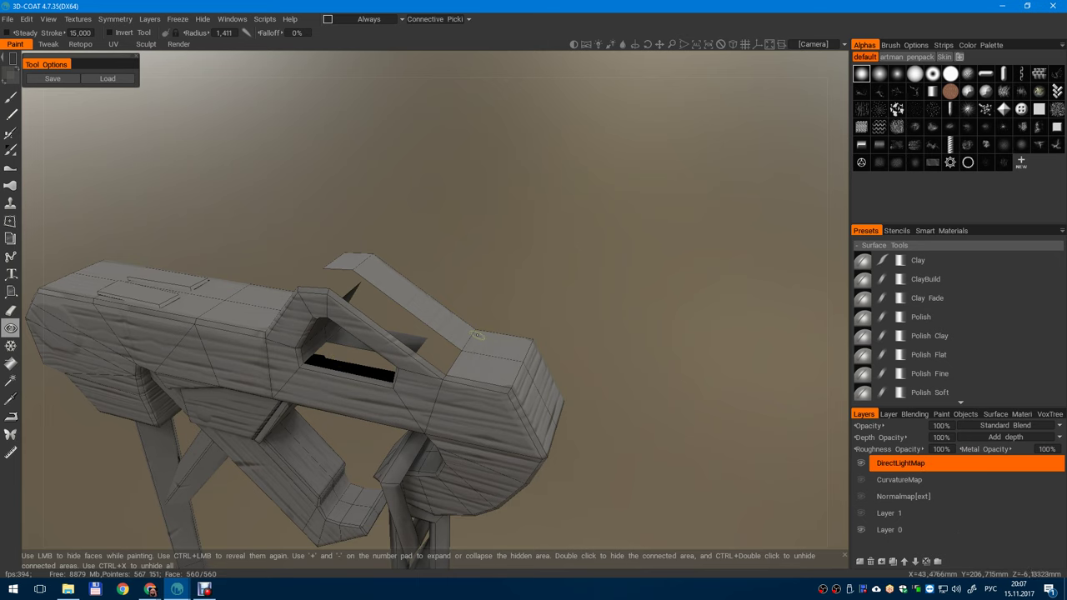
key(ctrl+z)
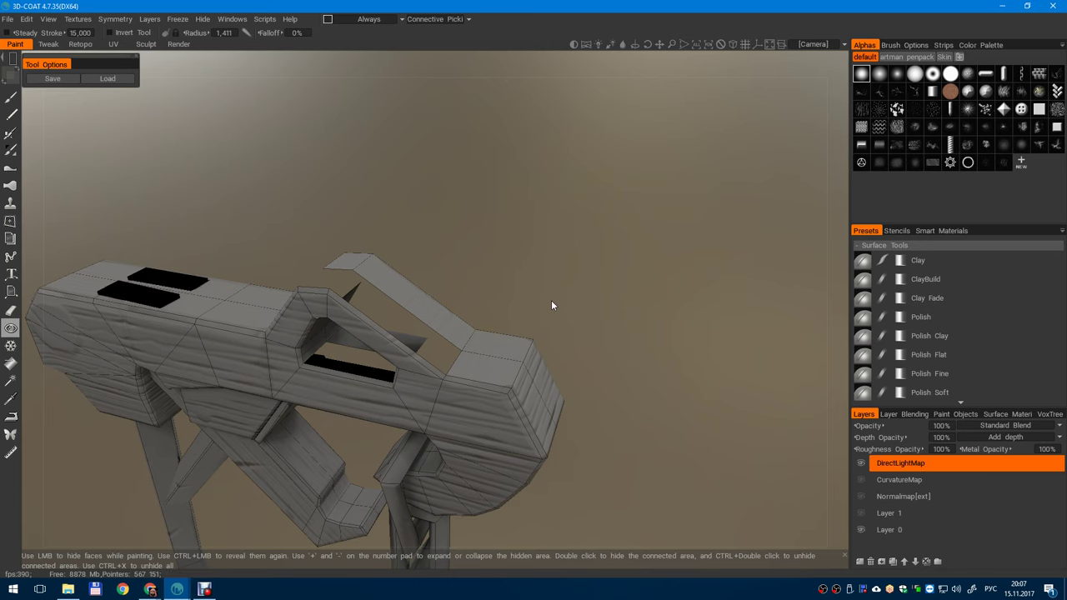
key(ctrl+z)
drag(551, 305, 267, 336)
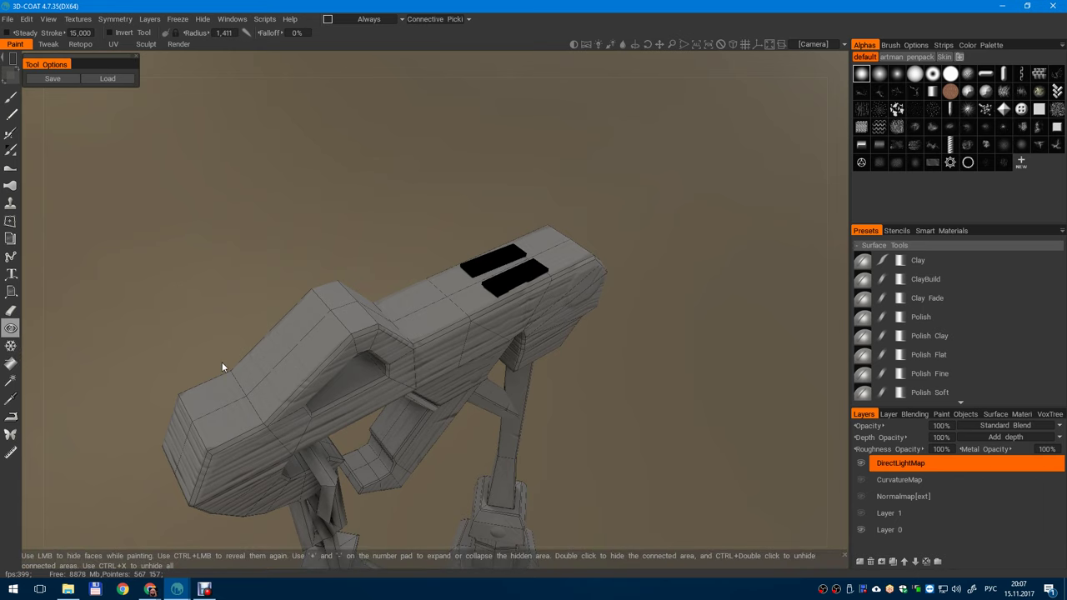
- Refill the black plates on top of the beam on the DirectLightMap layer, using the Fill tool with brush input
key(v)
click(11, 345)
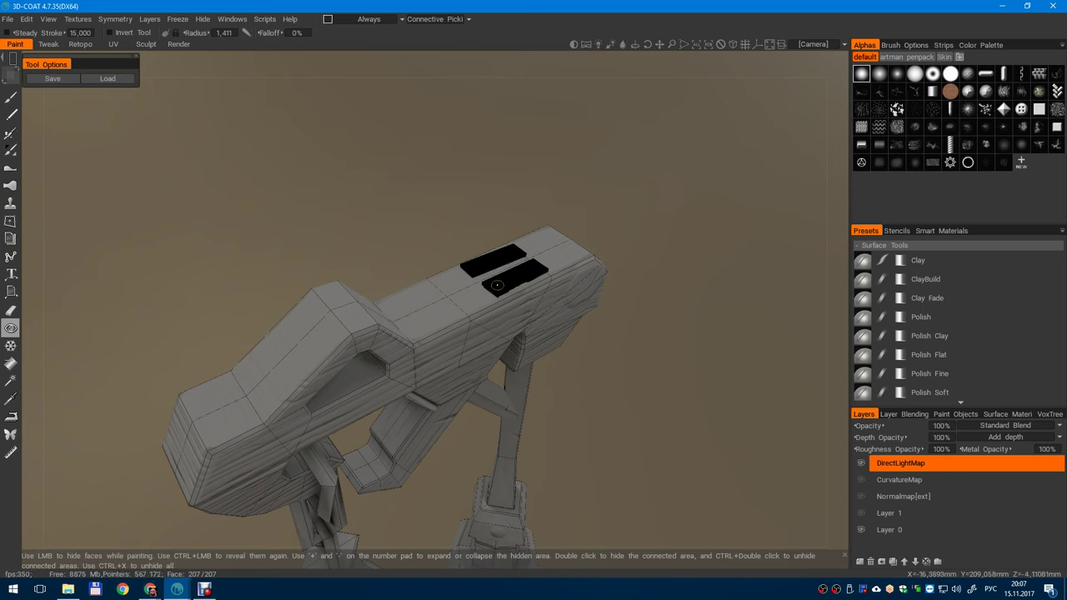
mouse_move(19, 67)
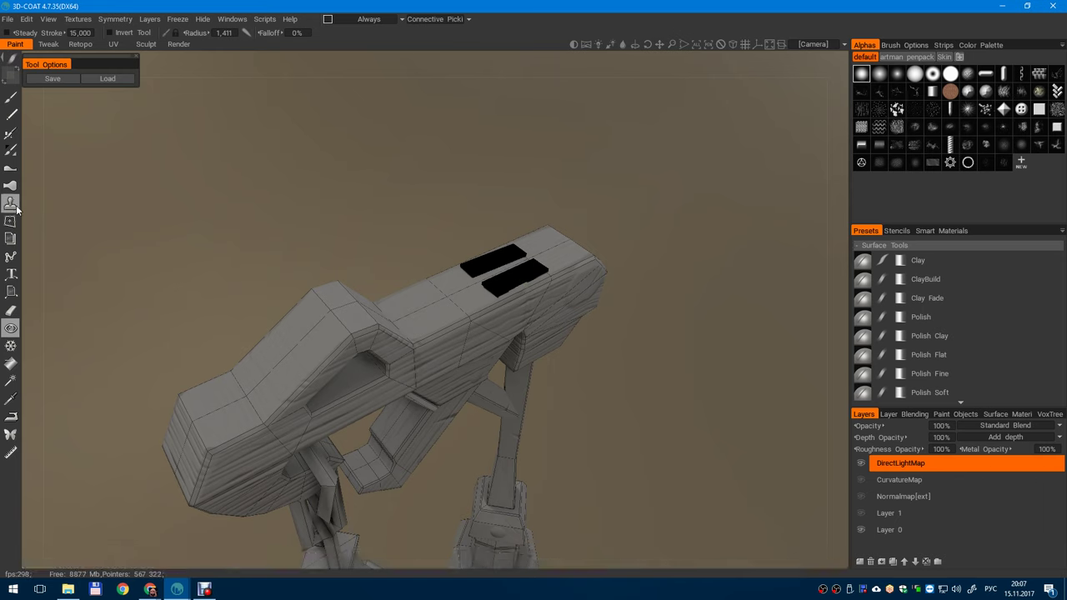
click(12, 363)
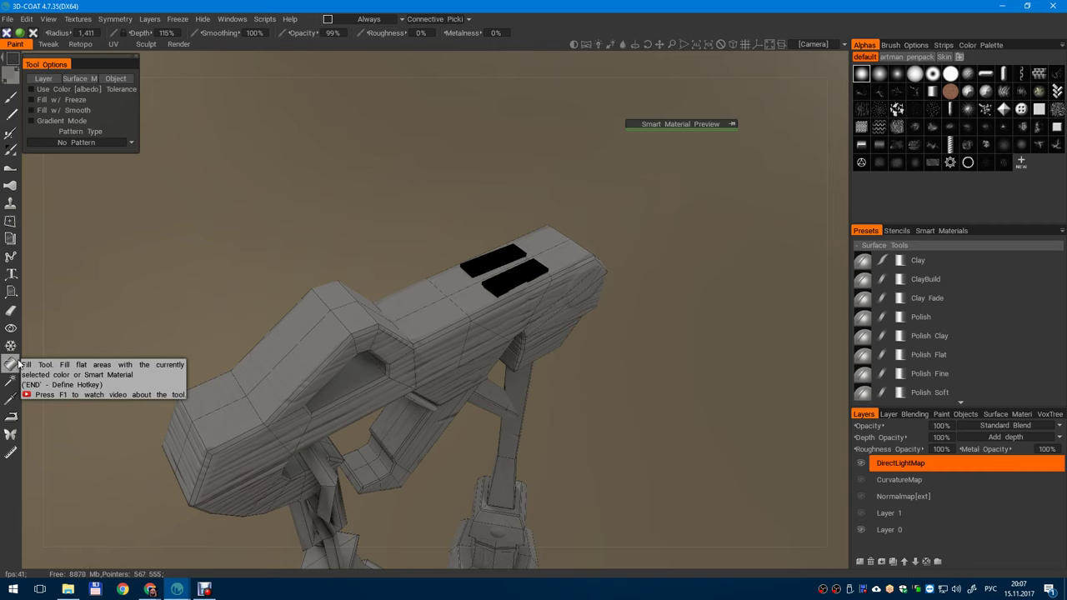
right_click(622, 381)
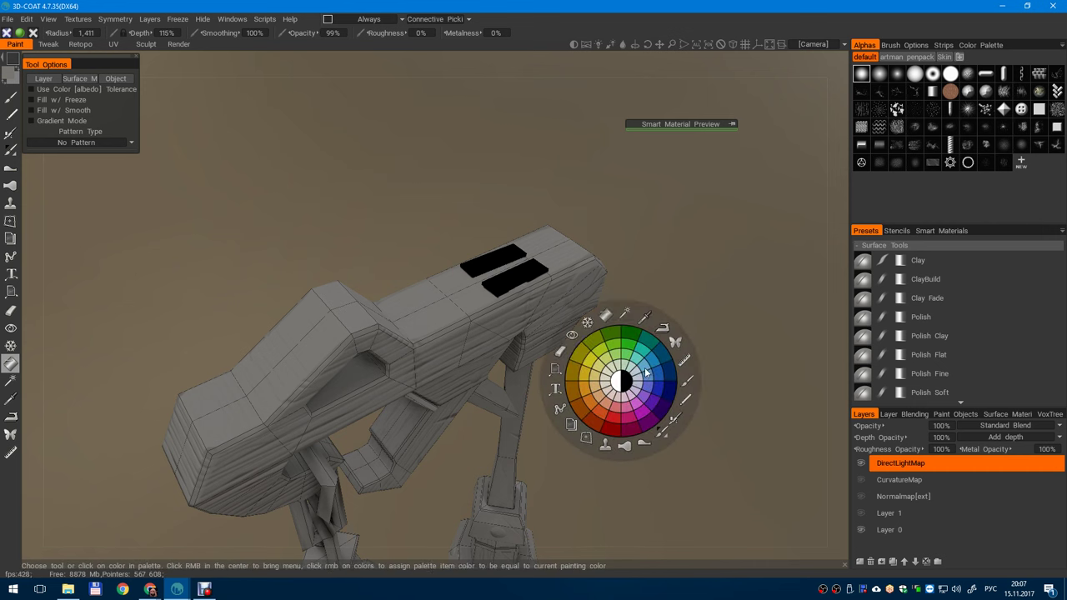
middle_drag(643, 370, 602, 380)
right_drag(576, 219, 586, 268)
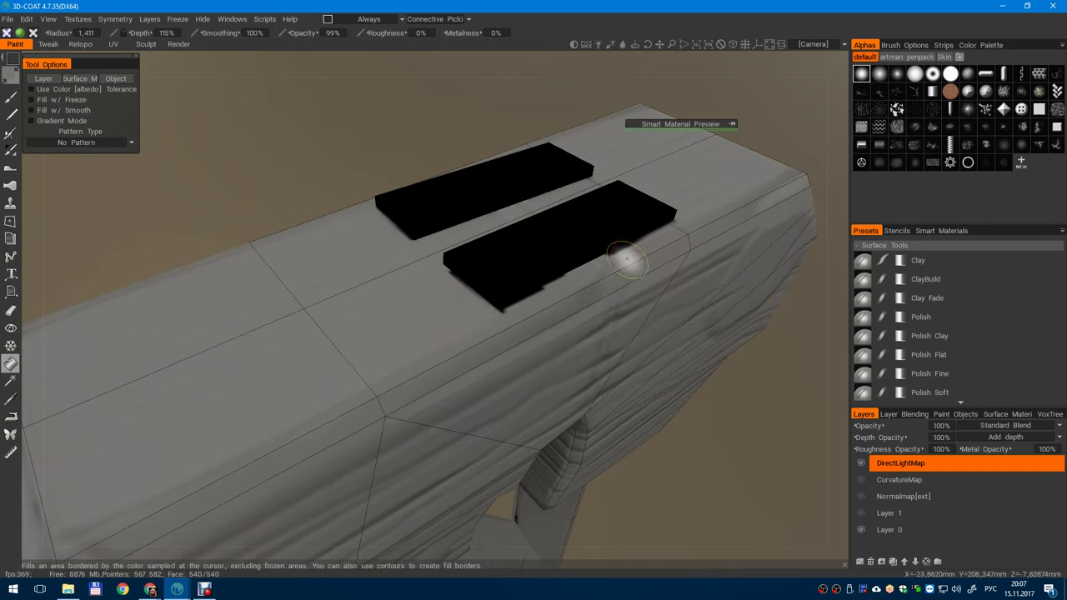
mouse_move(65, 61)
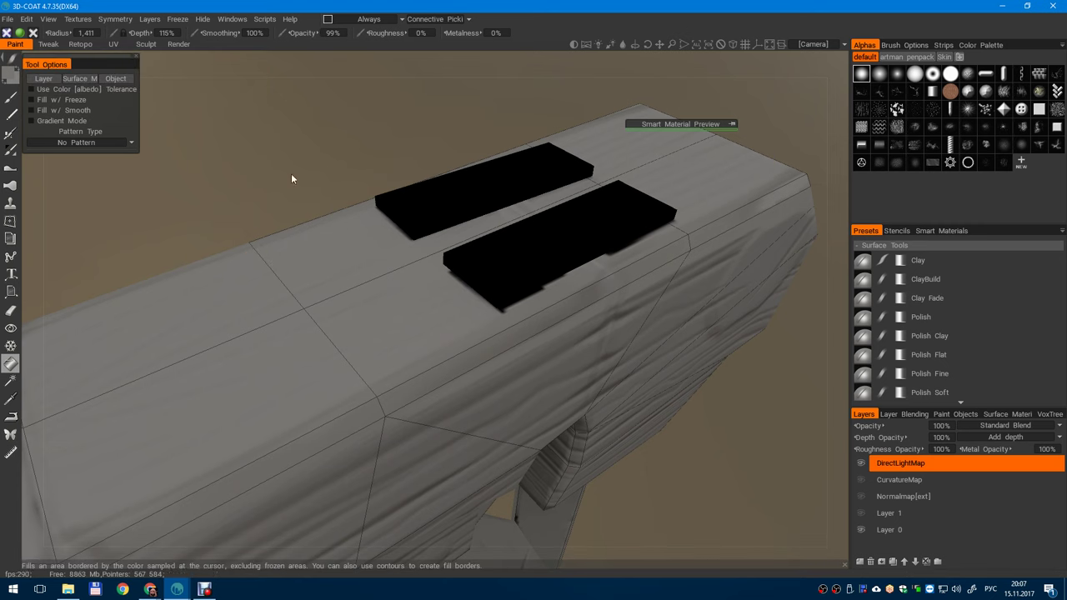
click(494, 254)
- Add a new layer above DirectLightMap, keeping DirectLightMap as the active layer
click(874, 512)
click(860, 562)
scroll(619, 274, down, 6)
drag(709, 313, 575, 288)
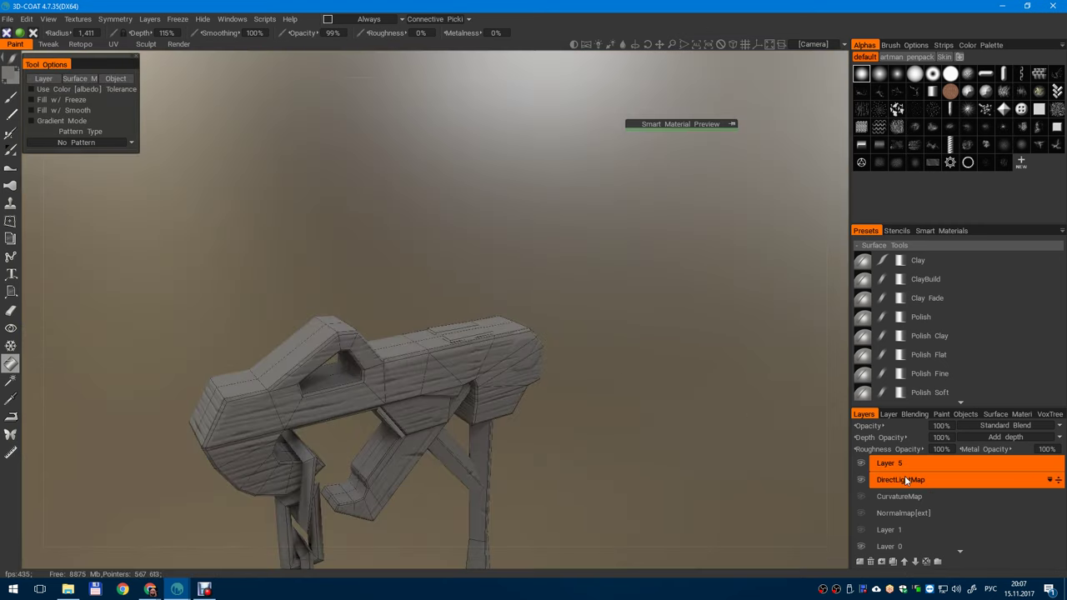
click(904, 479)
- Switch the viewport to orthographic projection and show the post and hanging bowl from the back
drag(781, 477, 551, 354)
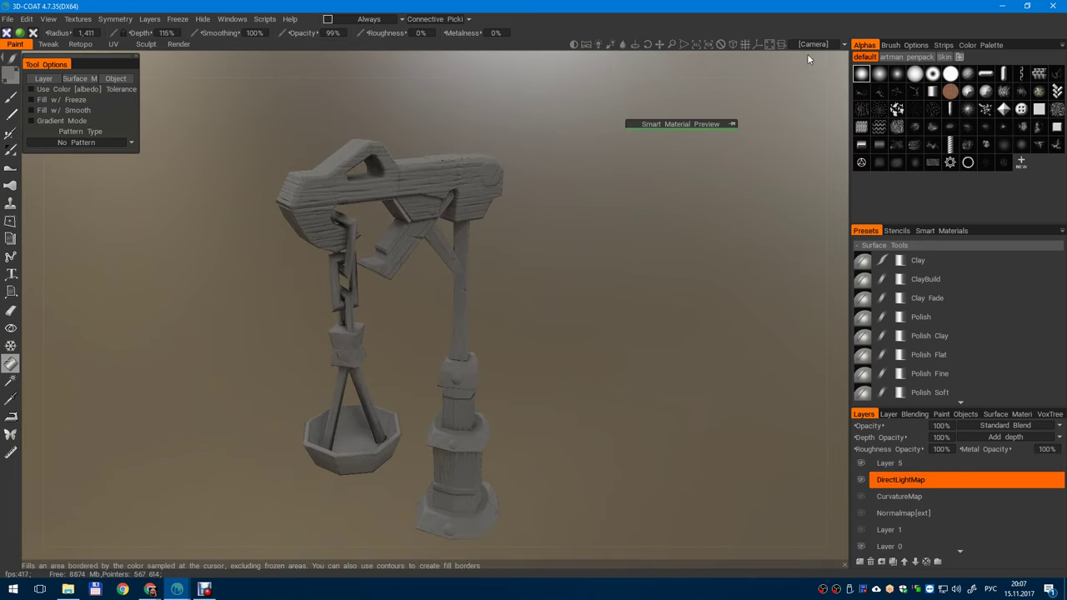
click(732, 44)
drag(612, 342, 557, 386)
right_drag(557, 386, 610, 438)
middle_drag(609, 438, 596, 356)
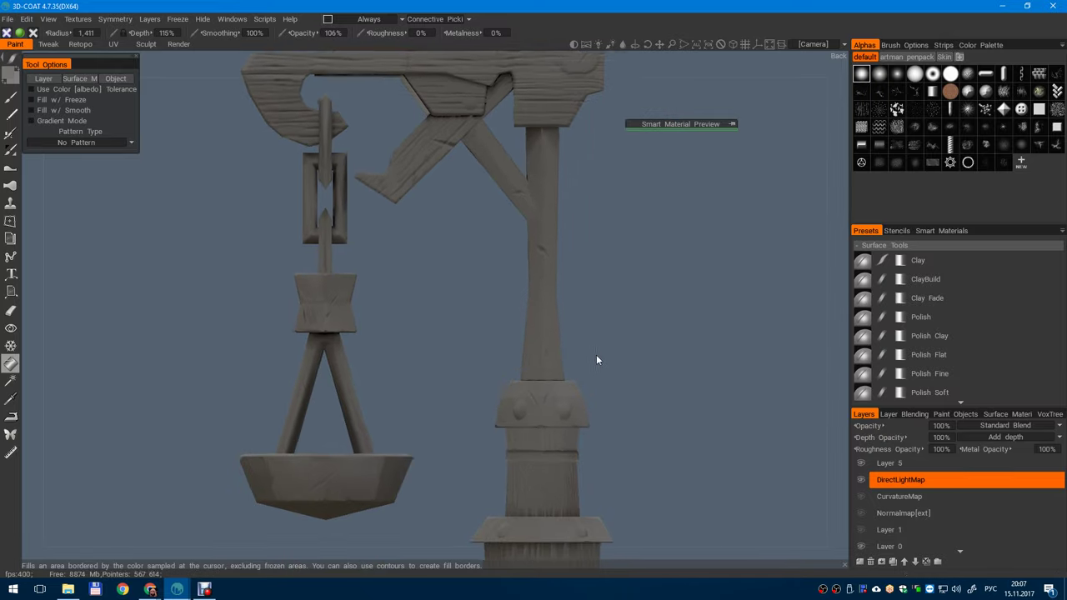
drag(596, 356, 517, 371)
right_drag(517, 372, 629, 300)
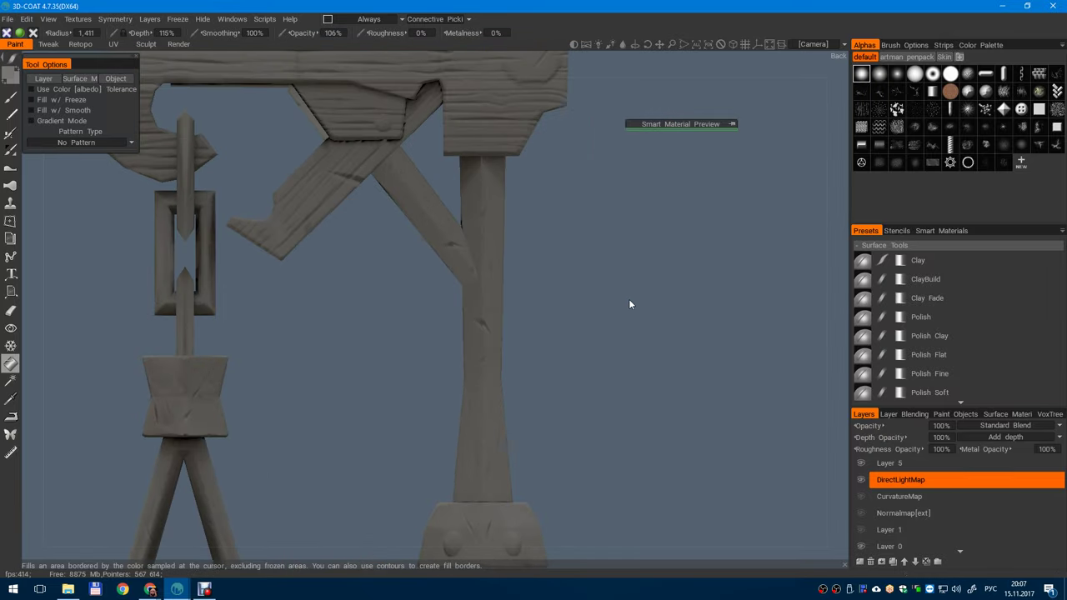
middle_drag(630, 304, 613, 484)
right_drag(612, 483, 516, 291)
drag(517, 291, 628, 327)
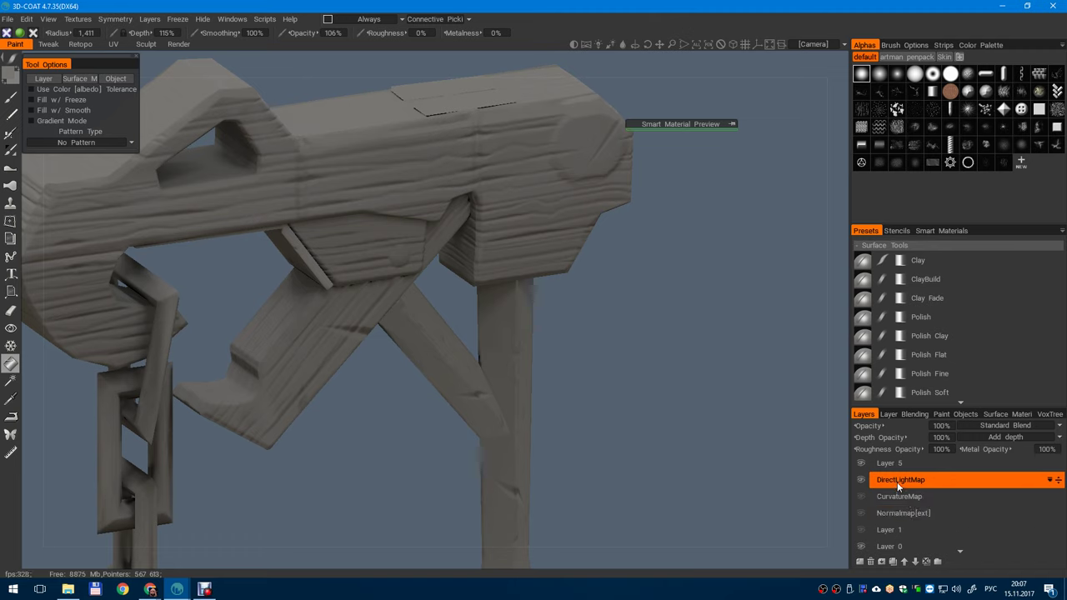
drag(1054, 464, 1055, 477)
click(150, 590)
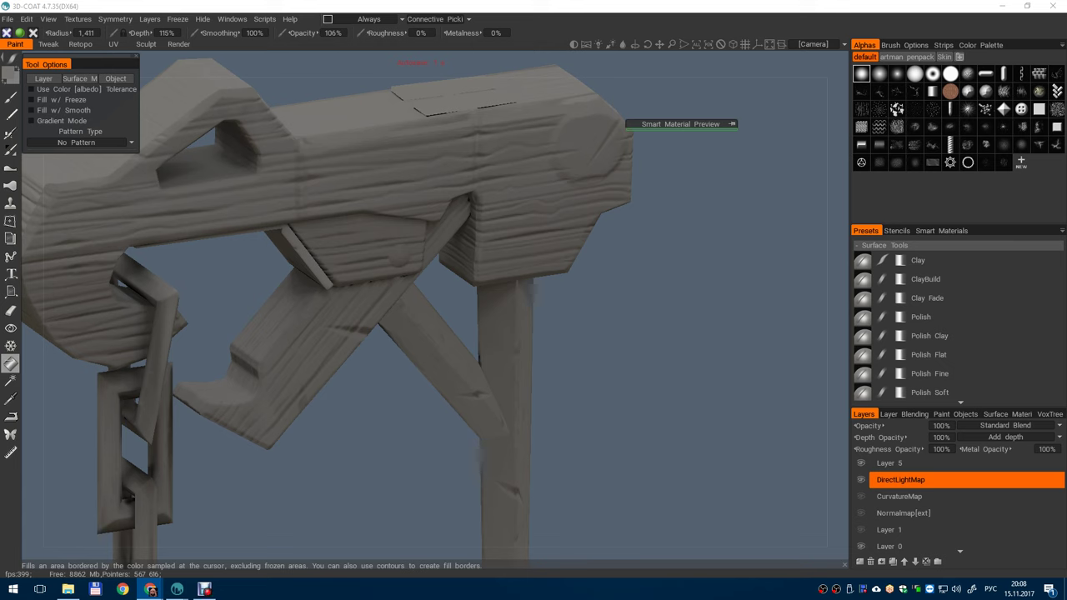
- Show the Color Palette and detach it into a widened floating window over the viewport
click(231, 19)
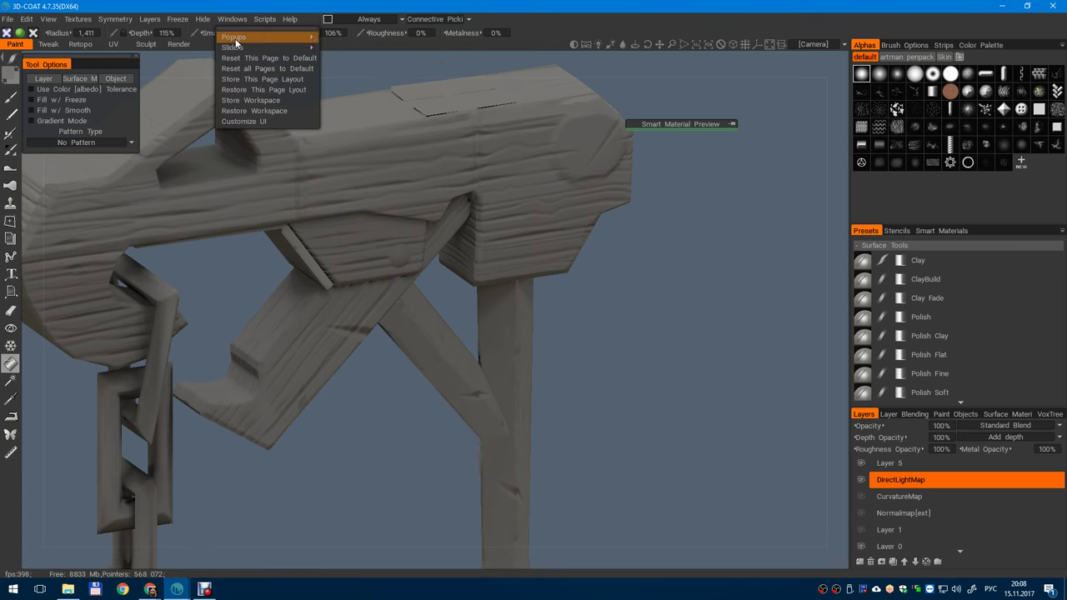
mouse_move(309, 38)
click(349, 107)
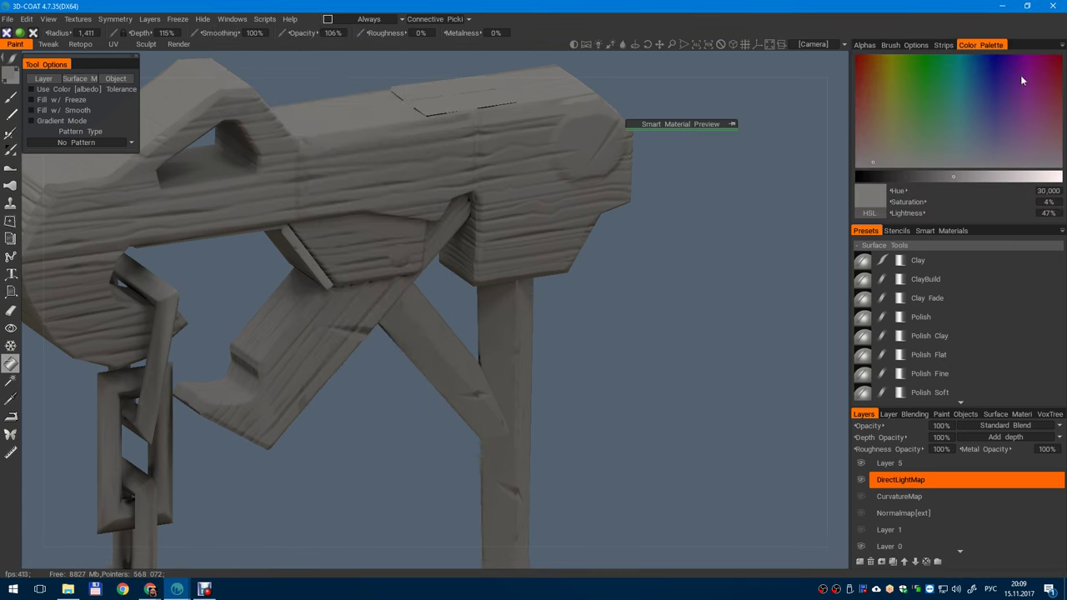
drag(989, 45, 697, 283)
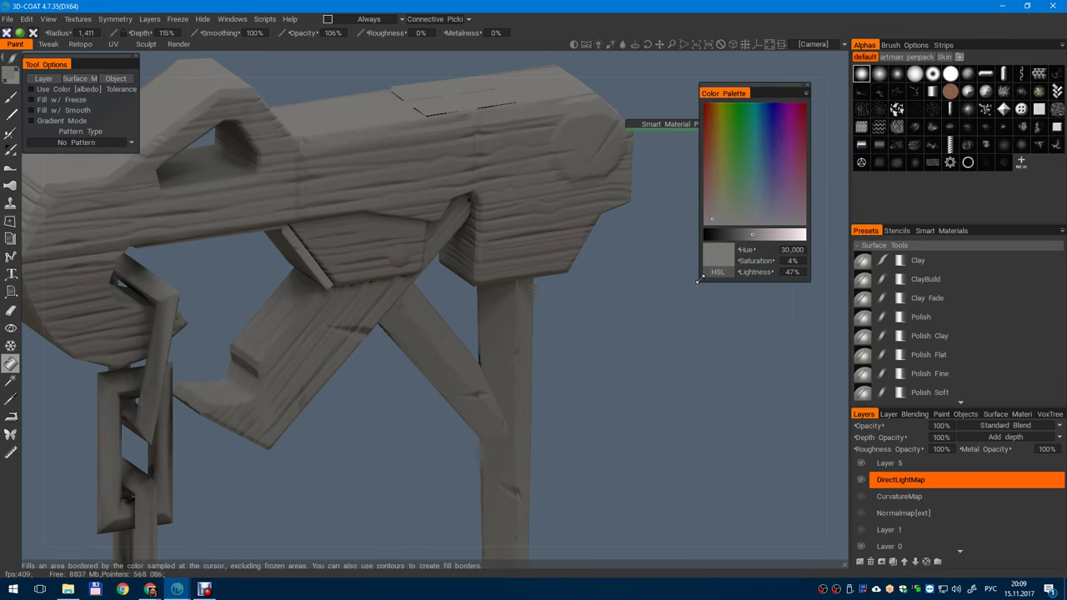
drag(698, 278, 575, 279)
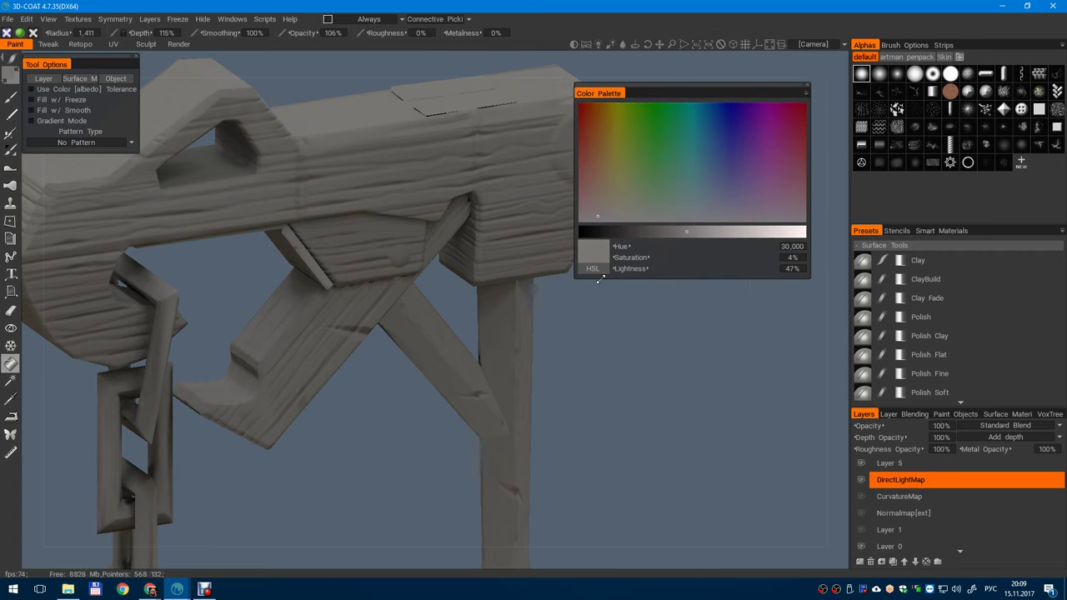
- Switch the Color Palette to the Triangular picker and choose an orange-red with hue 15.781, saturation 71% and lightness 80%
click(805, 93)
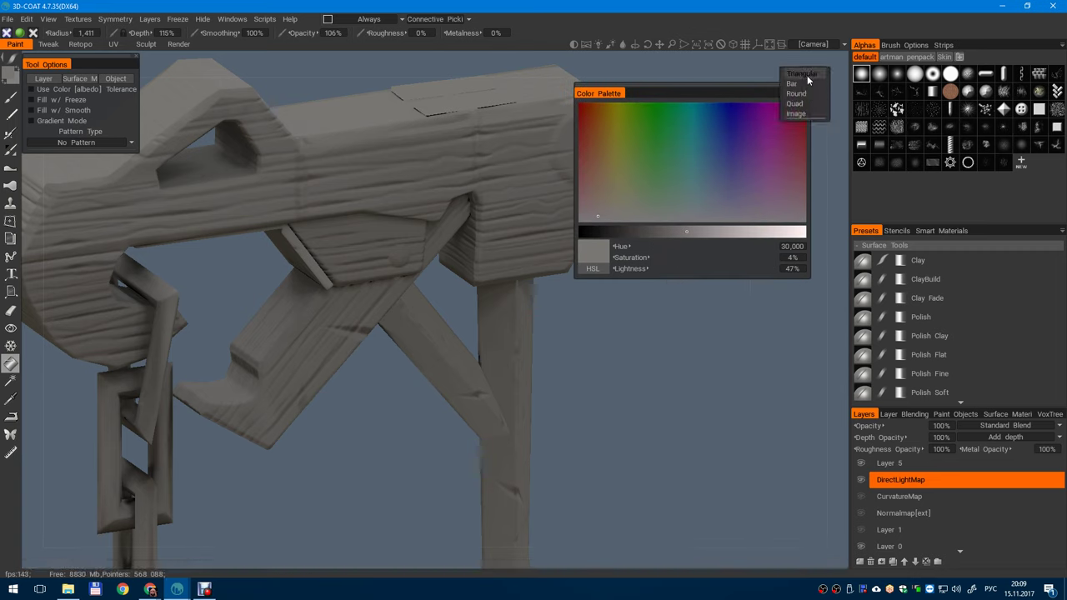
click(803, 74)
drag(745, 91, 780, 67)
click(745, 144)
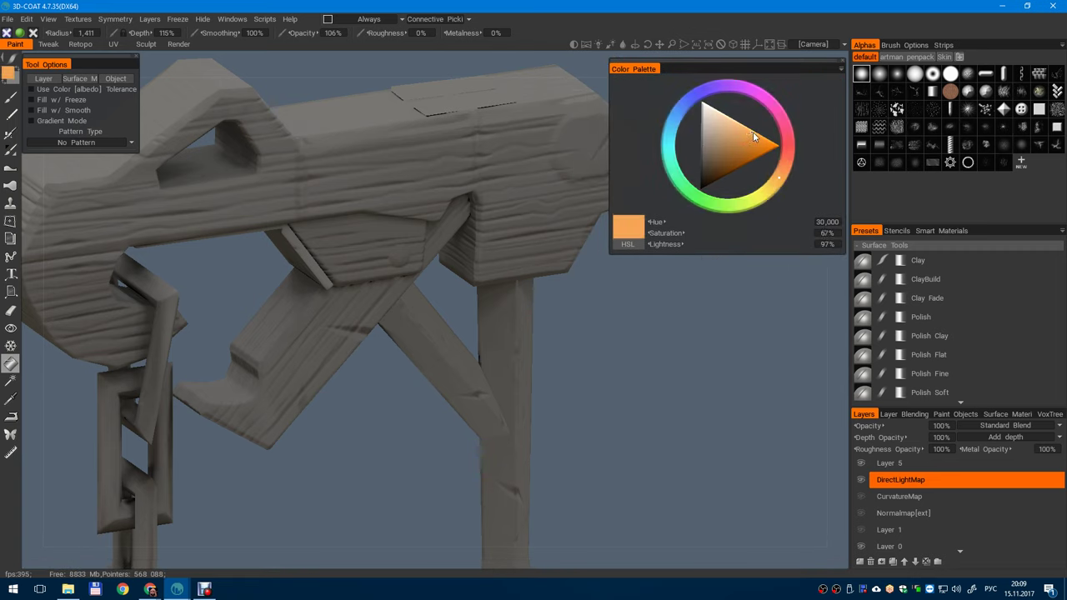
drag(781, 185, 778, 160)
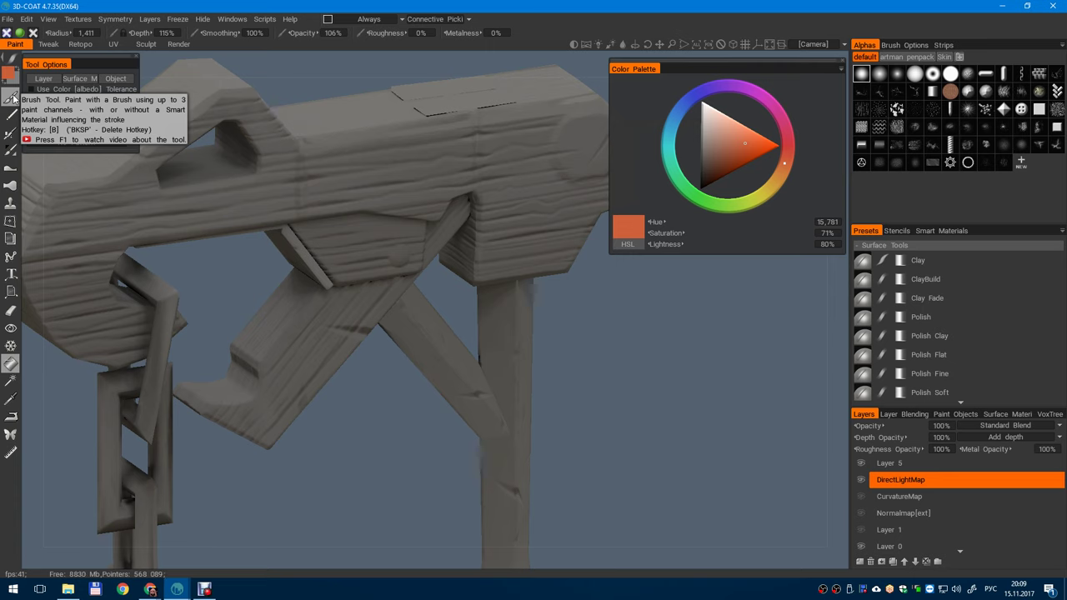
key(End)
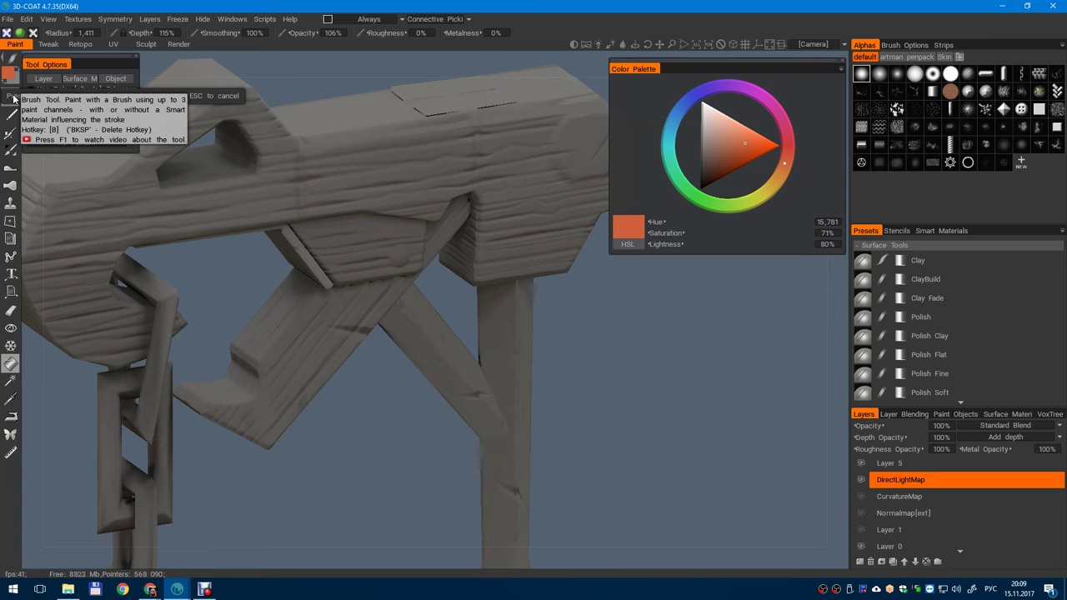
key(Escape)
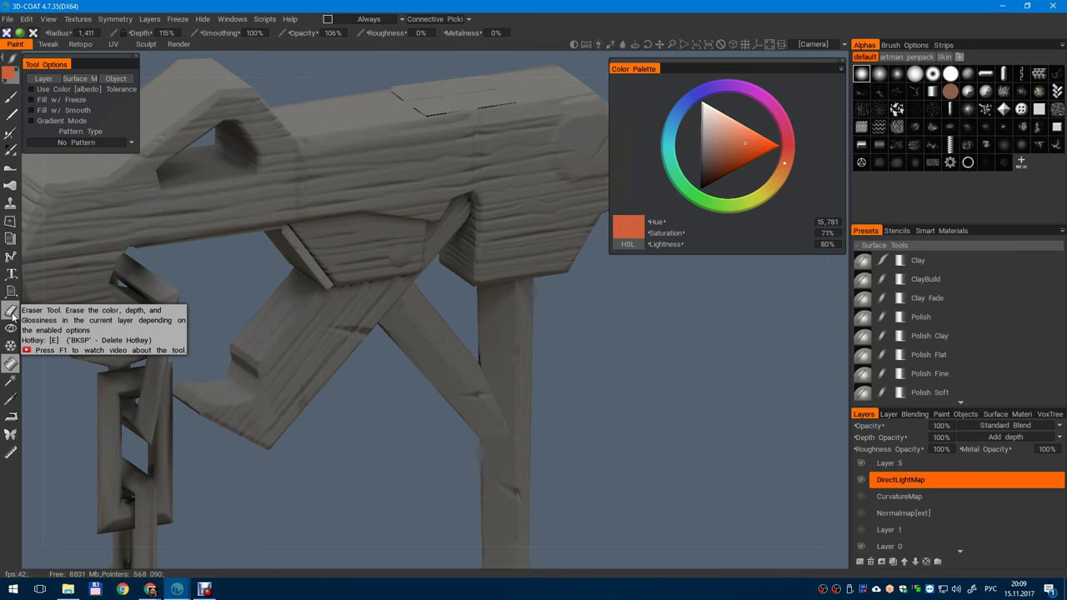
key(End)
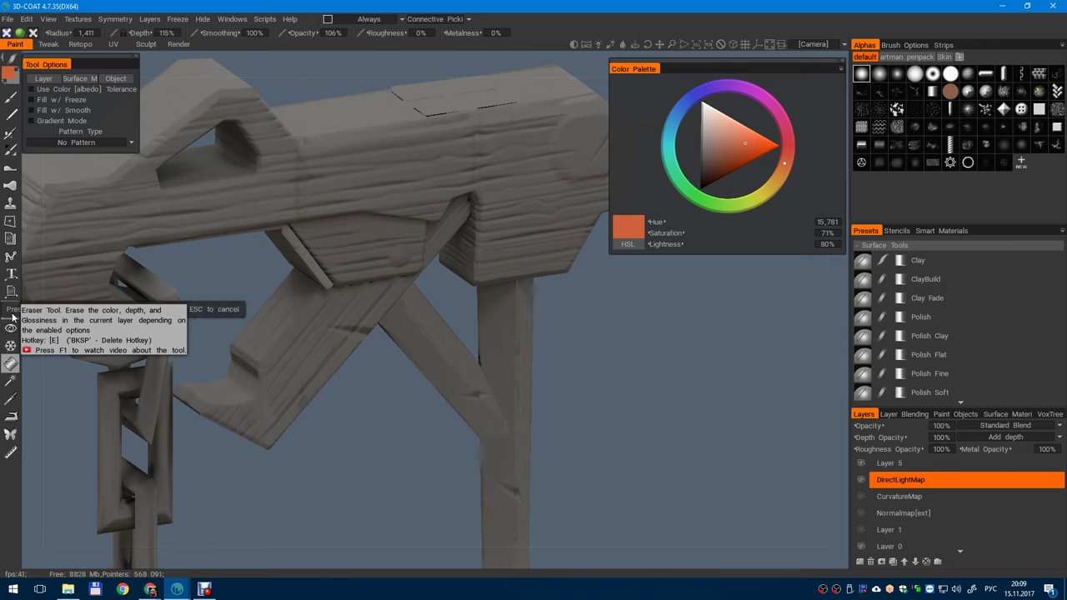
click(10, 311)
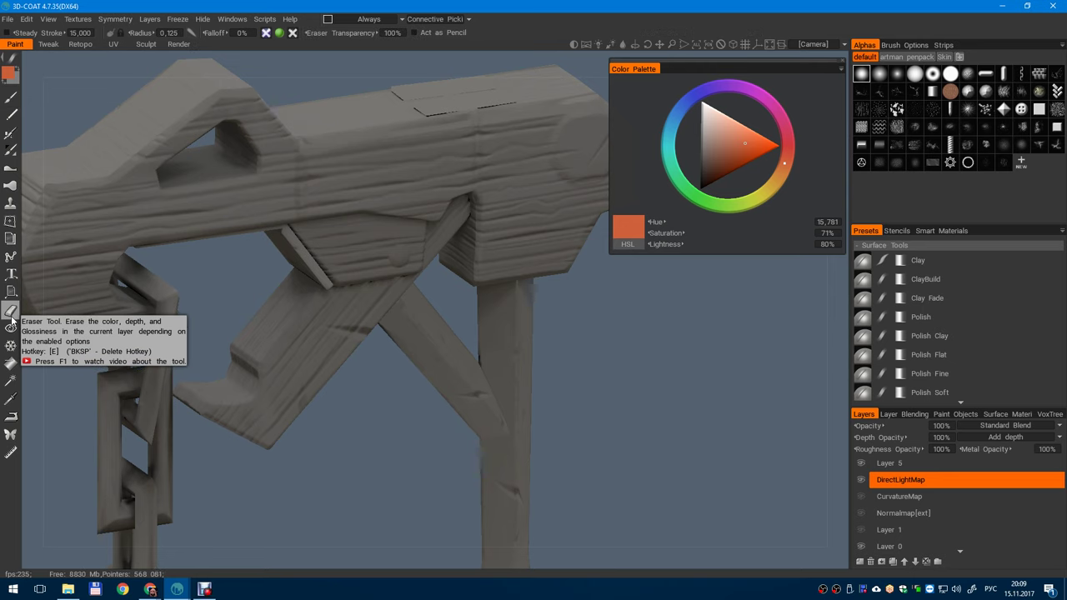
click(11, 315)
- Set the paint colour to a wood brown with hue 26.806, saturation 68% and lightness 43%
key(v)
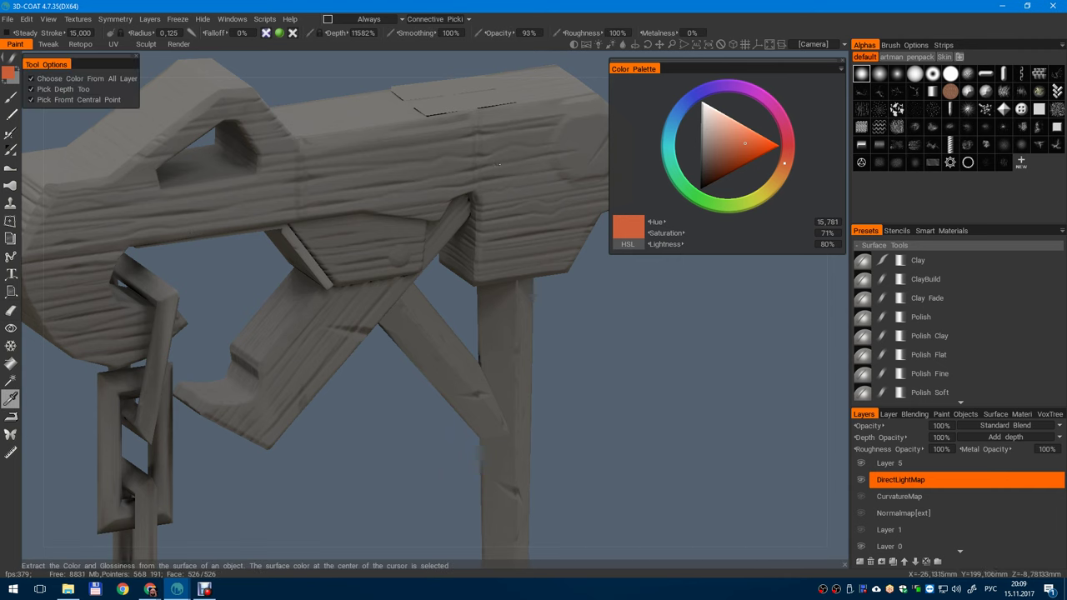
click(527, 250)
drag(546, 300, 552, 331)
drag(721, 158, 728, 164)
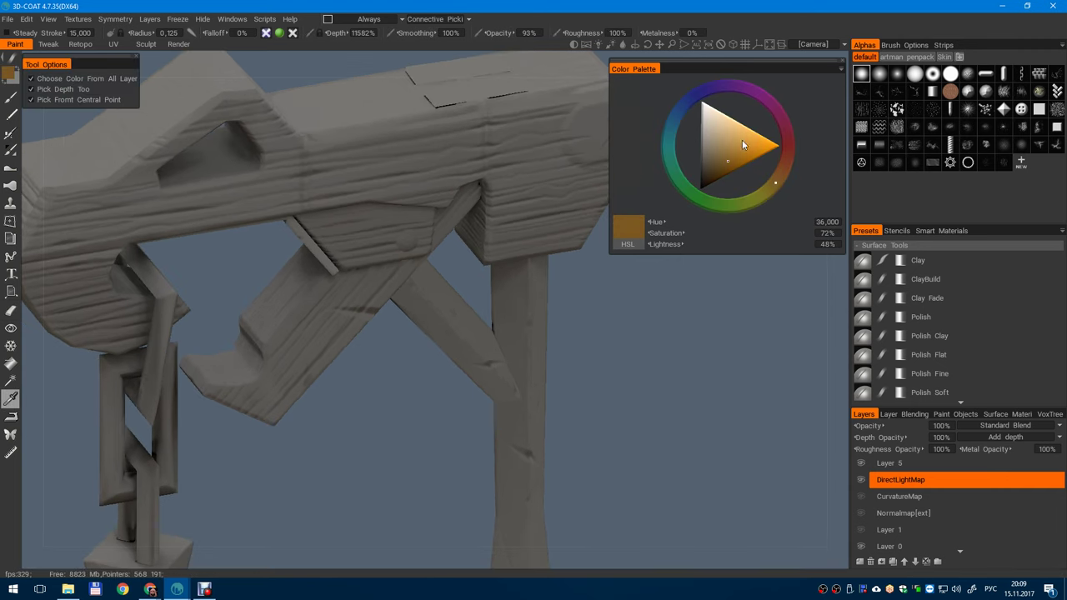
drag(777, 177, 724, 164)
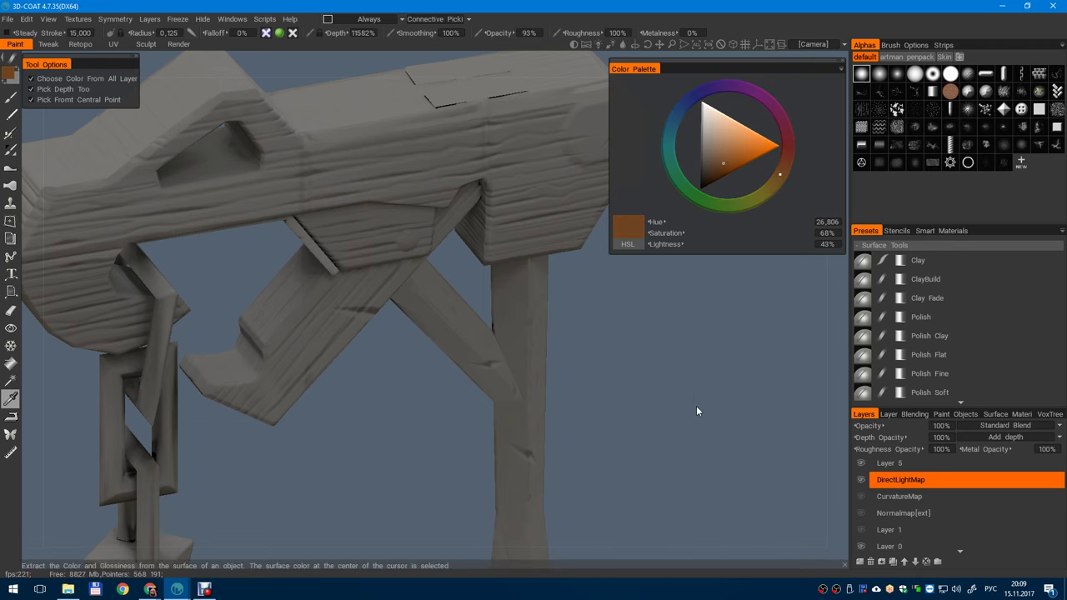
- Try filling the beam with the brown on the DirectLightMap layer using the Fill tool, and undo the fill
drag(696, 406, 657, 340)
click(11, 363)
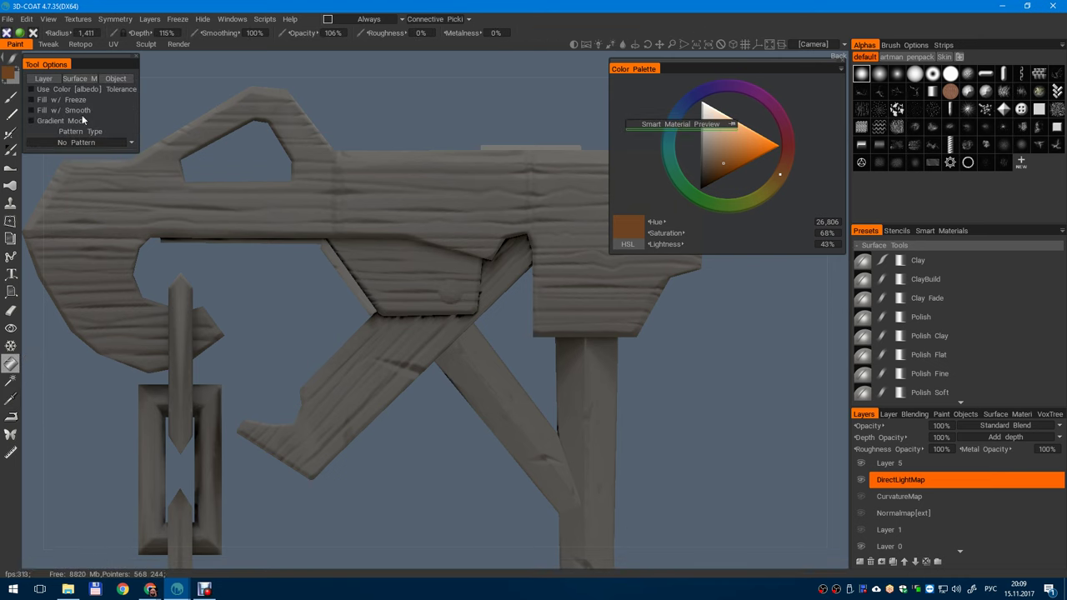
click(425, 204)
right_drag(350, 316, 371, 168)
key(ctrl+z)
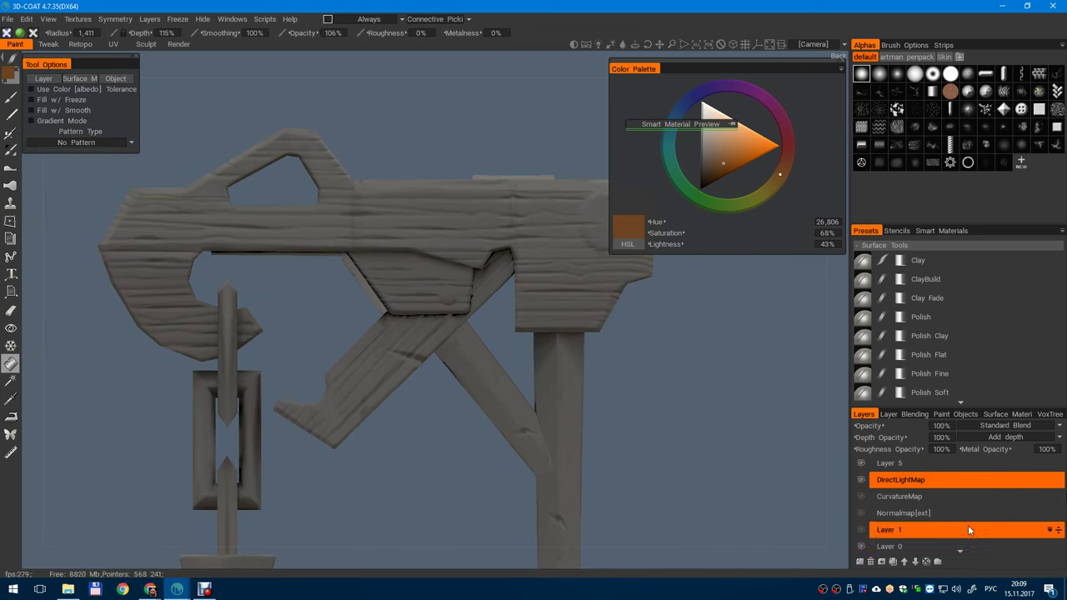
- Move the DirectLightMap layer above Layer 5 with Overlay blending, and make Layer 5 the active layer
drag(1058, 482, 1057, 469)
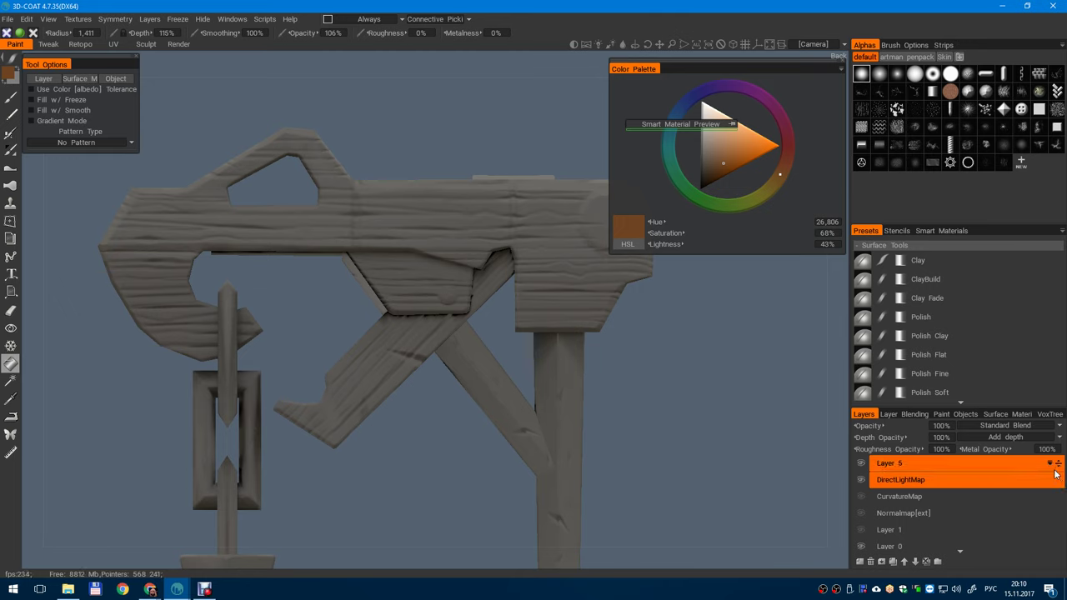
click(1058, 482)
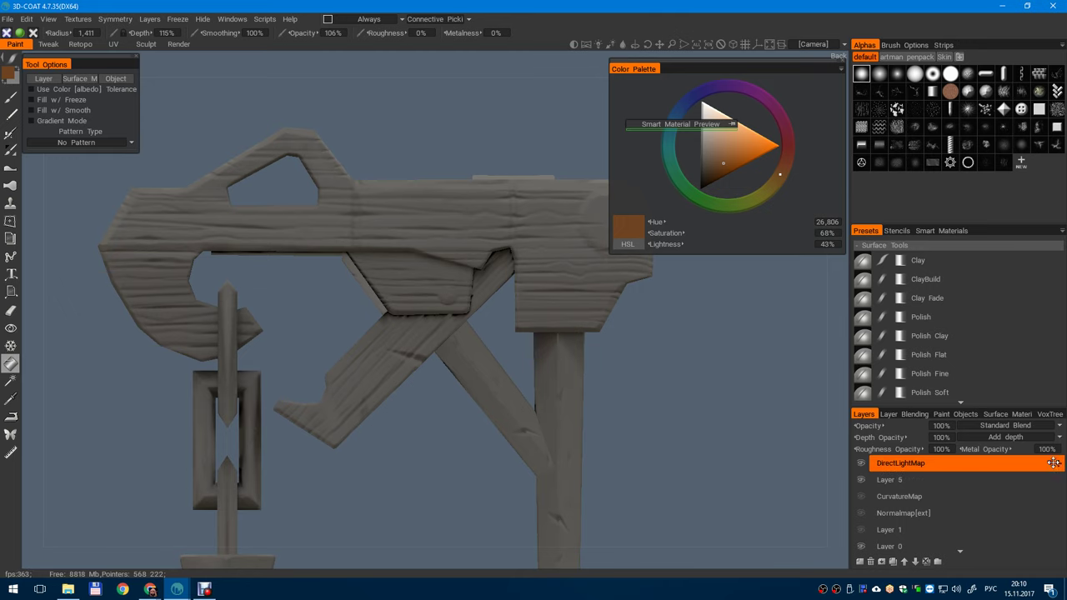
click(994, 428)
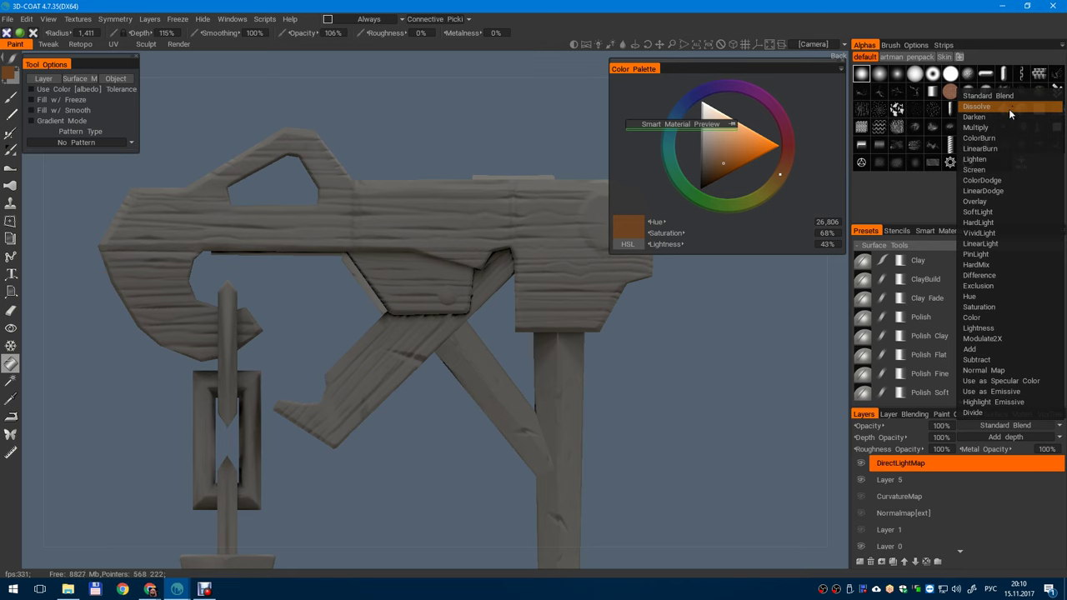
click(996, 203)
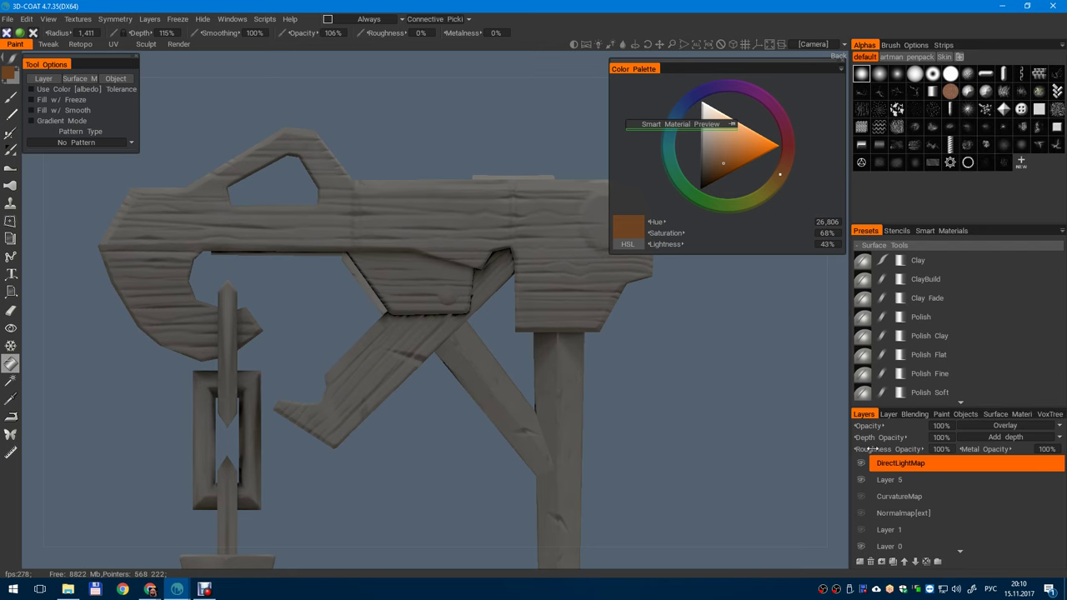
click(889, 486)
- Try filling the beam on Layer 5 with the brown and a darker variant at saturation 61%, lightness 32%, undoing both fills
click(542, 221)
alt+drag(528, 268, 513, 239)
key(ctrl+z)
mouse_move(722, 163)
mouse_down()
mouse_move(714, 178)
mouse_move(716, 169)
mouse_up()
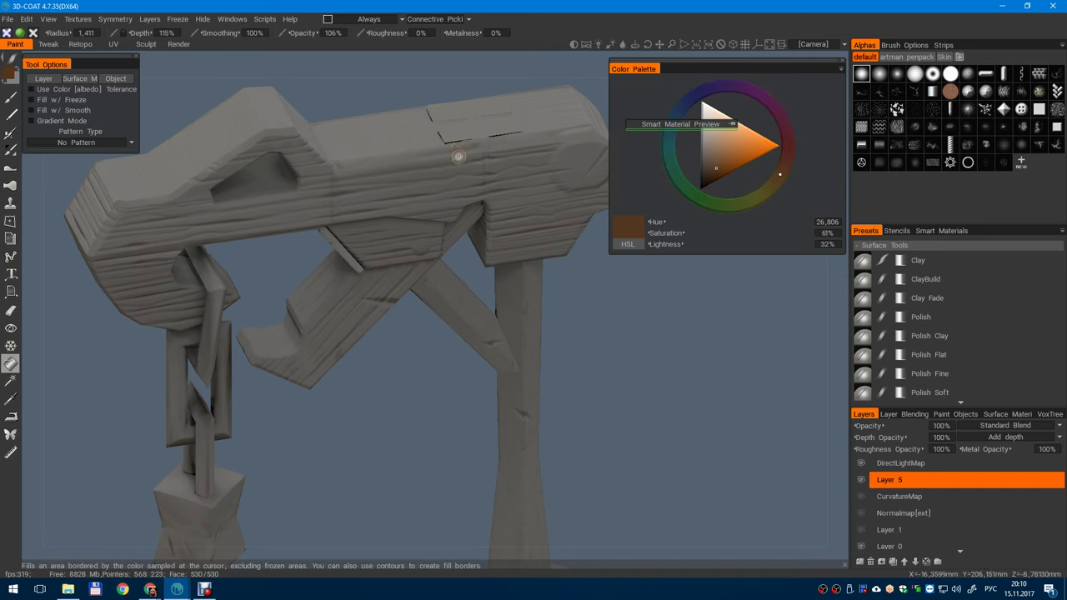
click(455, 152)
alt+shift+drag(409, 271, 426, 259)
key(ctrl+z)
- Fill the beam and its carved wooden brace on Layer 5 with brown at hue 26.806, saturation 64% and lightness 34%
click(718, 167)
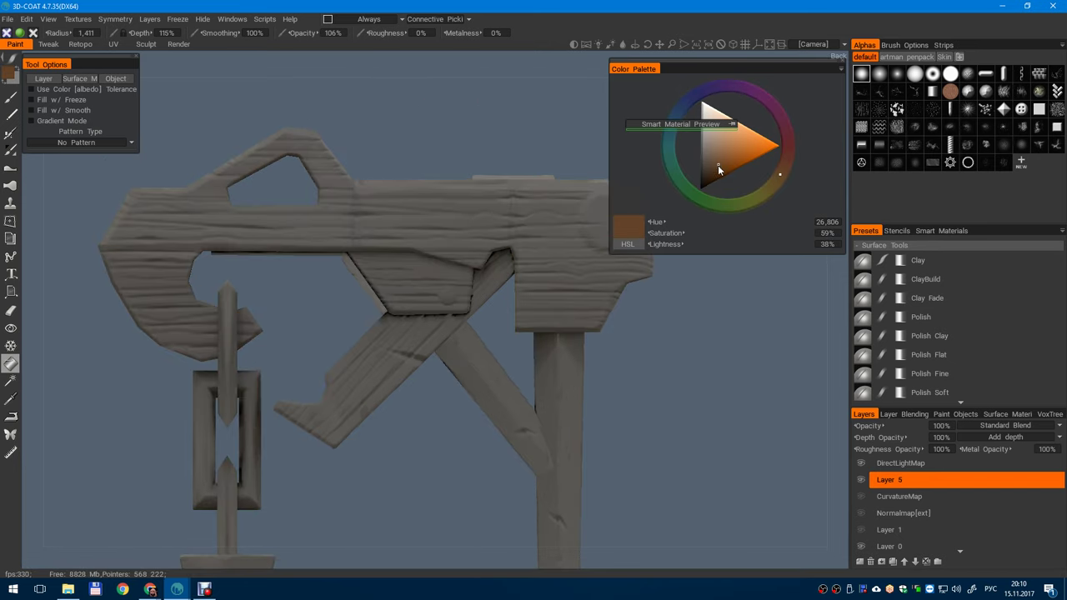
click(464, 223)
click(392, 369)
drag(393, 442, 347, 485)
drag(597, 313, 656, 175)
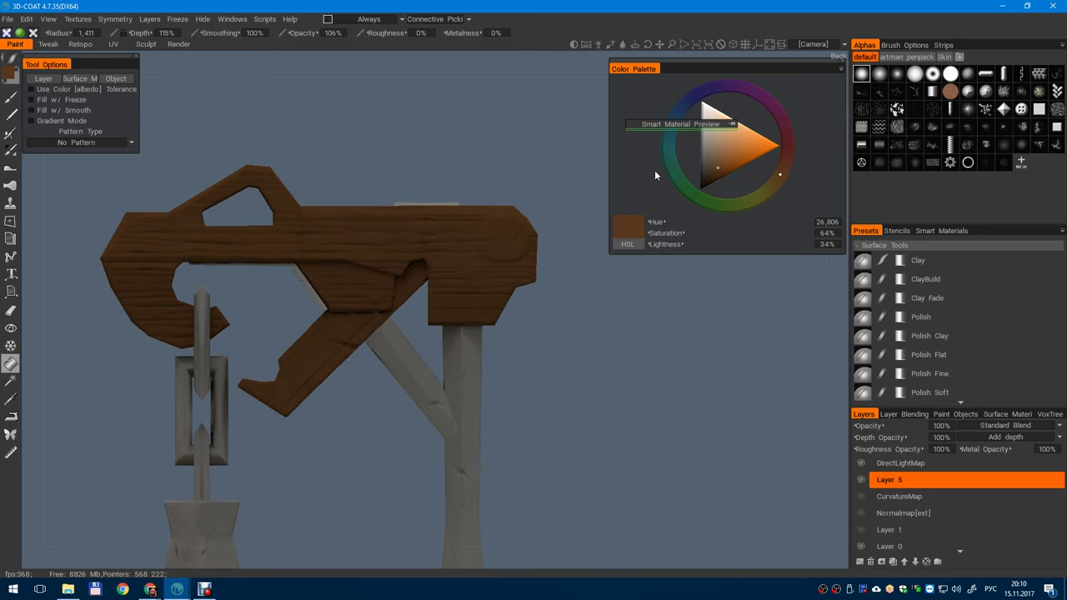
- Set the paint colour to a dark greyish blue with hue 236, saturation 21% and lightness 22%
click(694, 94)
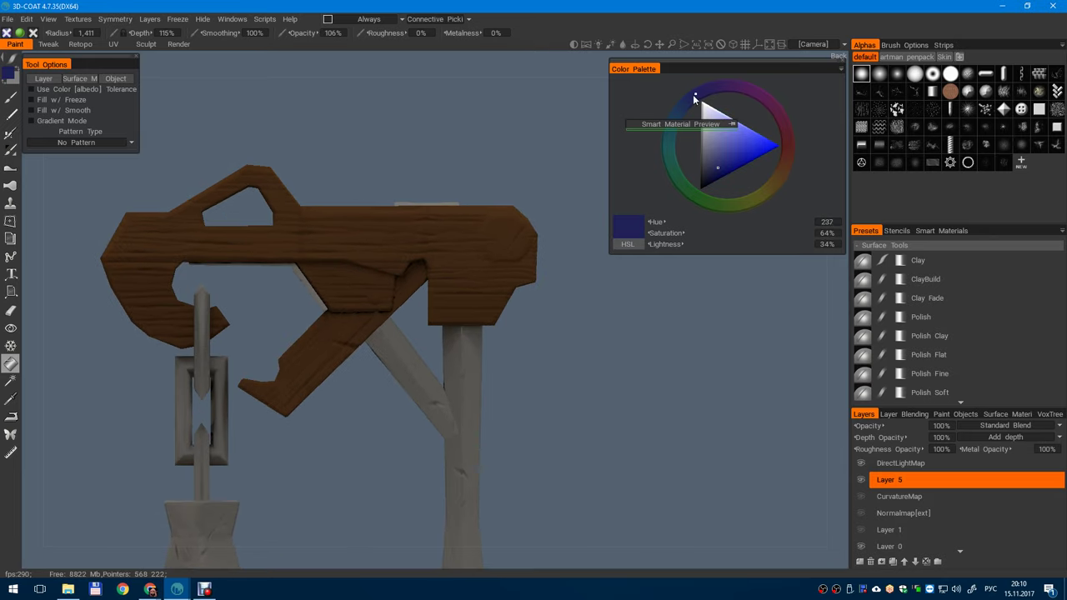
drag(722, 167, 705, 170)
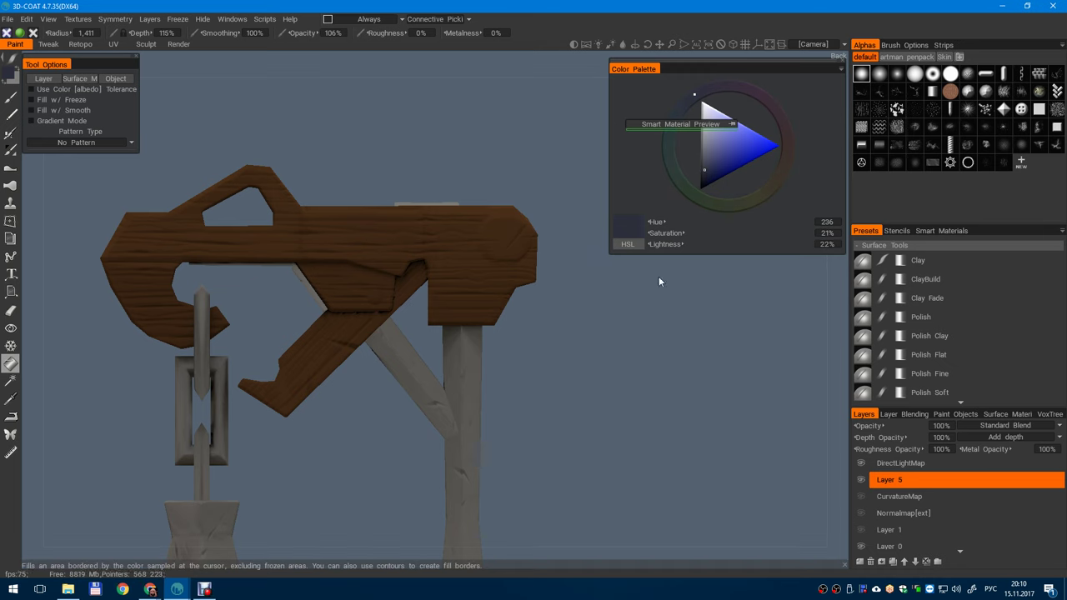
- Try filling the upper post with its diagonal strut and the lower post section in the dark blue, and undo both fills
scroll(588, 300, up, 5)
click(508, 229)
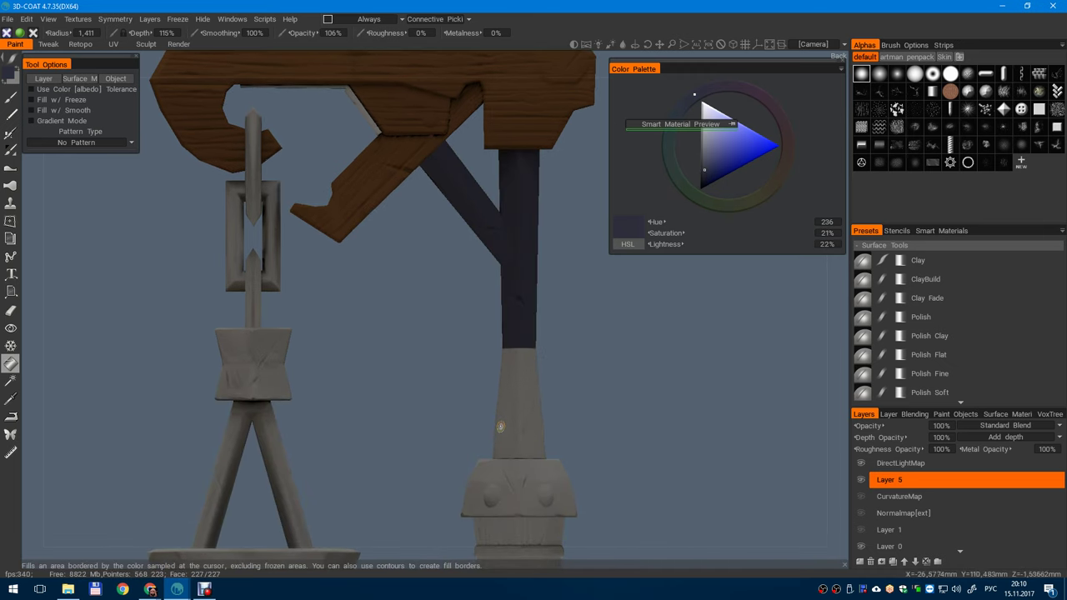
click(504, 428)
scroll(583, 284, down, 3)
drag(597, 254, 592, 368)
scroll(592, 367, up, 4)
key(ctrl+z)
key(ctrl+z)
- Try a lighter blue with saturation 22% and lightness 31% on both post sections and the strut, and undo both fills
click(706, 164)
click(528, 230)
click(528, 427)
scroll(613, 307, down, 3)
drag(606, 360, 593, 316)
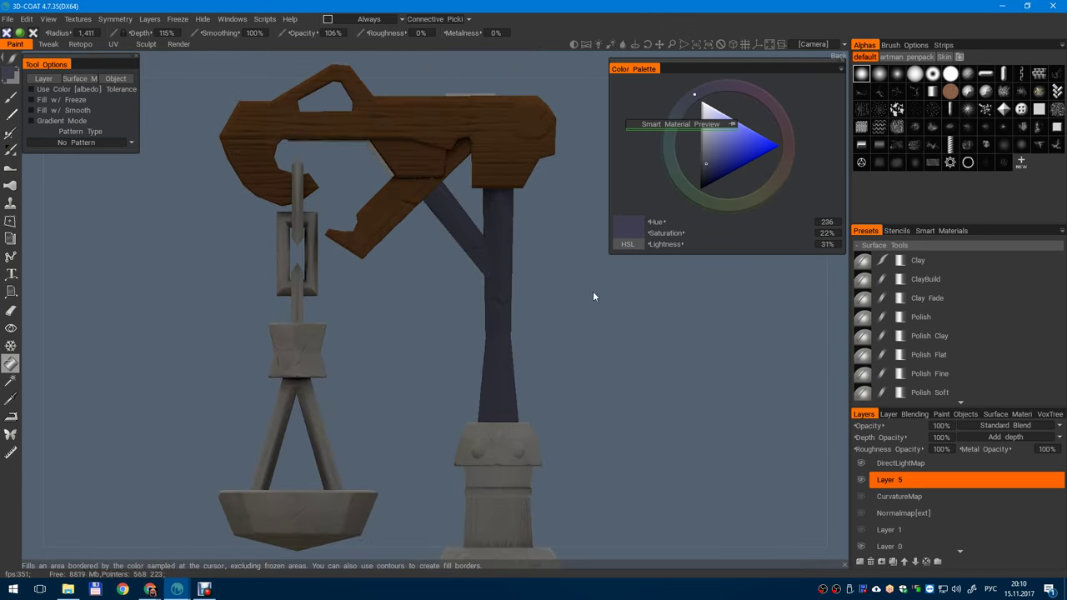
scroll(594, 316, up, 3)
key(ctrl+z)
key(ctrl+z)
- Fill both post sections and the diagonal strut on Layer 5 with blue-grey at hue 236, saturation 17% and lightness 27%
click(705, 166)
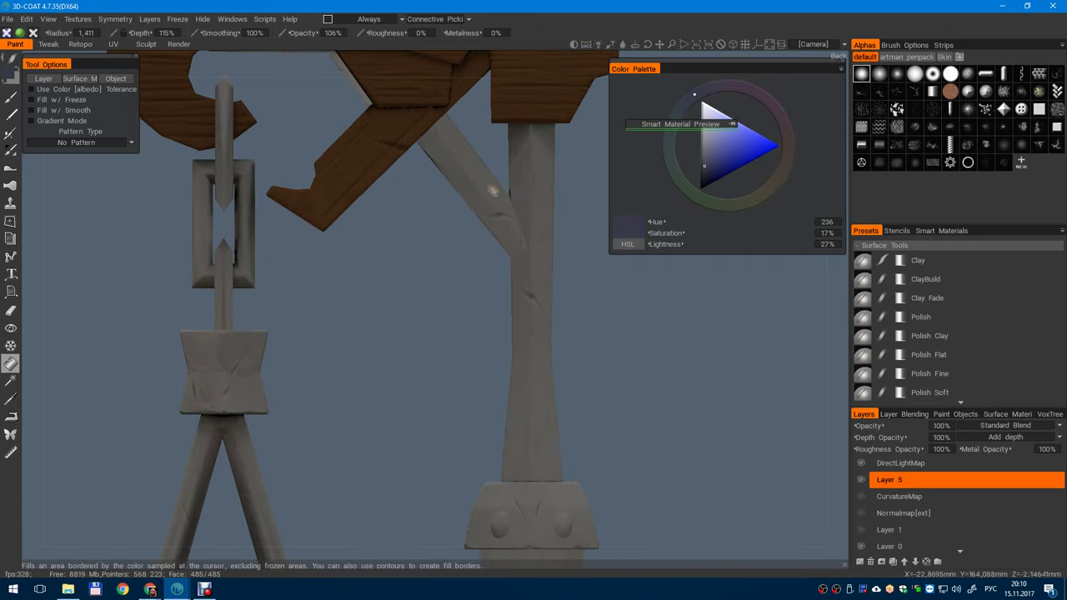
click(525, 159)
click(505, 452)
- Fill the riveted metal cap below the post and the wide riveted collar beneath it with the same blue-grey
middle_drag(623, 426, 562, 286)
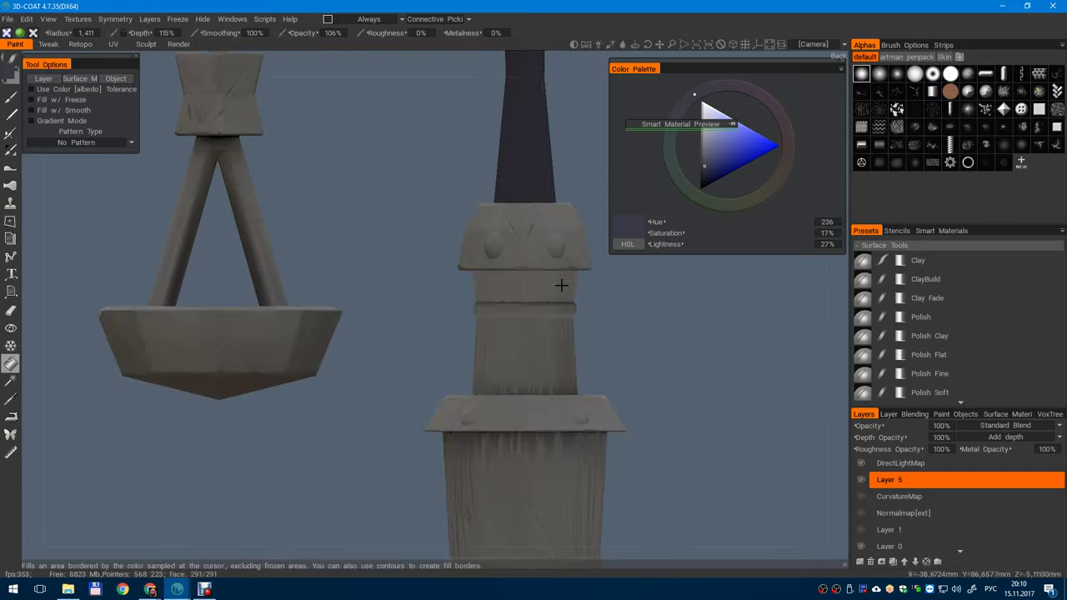
drag(562, 286, 581, 339)
middle_drag(581, 338, 571, 374)
click(496, 301)
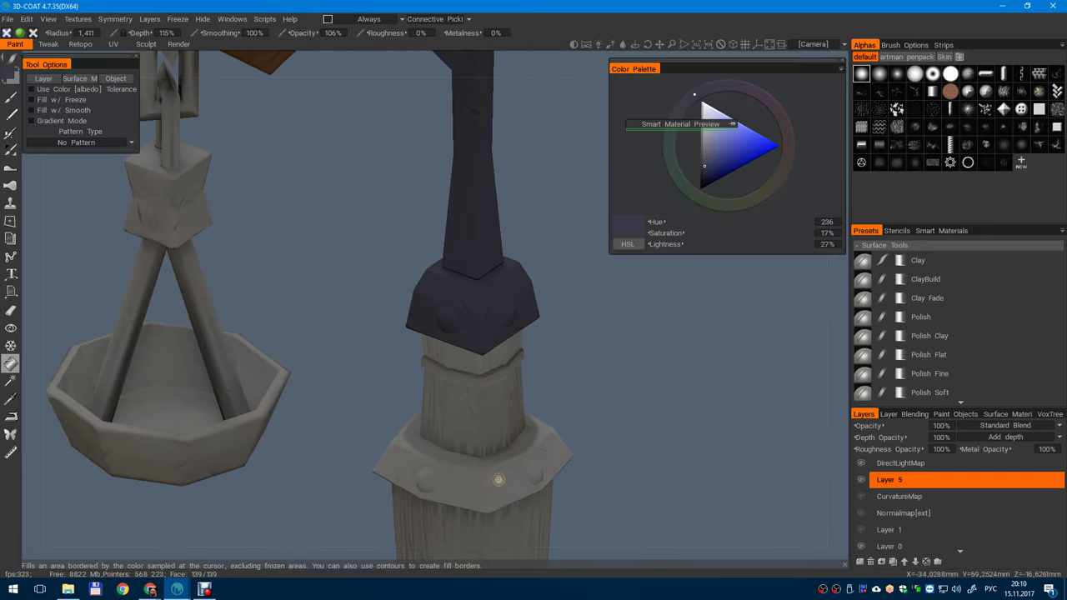
click(499, 479)
mouse_move(548, 326)
mouse_down()
mouse_move(593, 226)
mouse_move(529, 357)
mouse_up()
- Fill the hanging bowl and the block above its struts with the same blue-grey on Layer 5
middle_drag(546, 225, 566, 507)
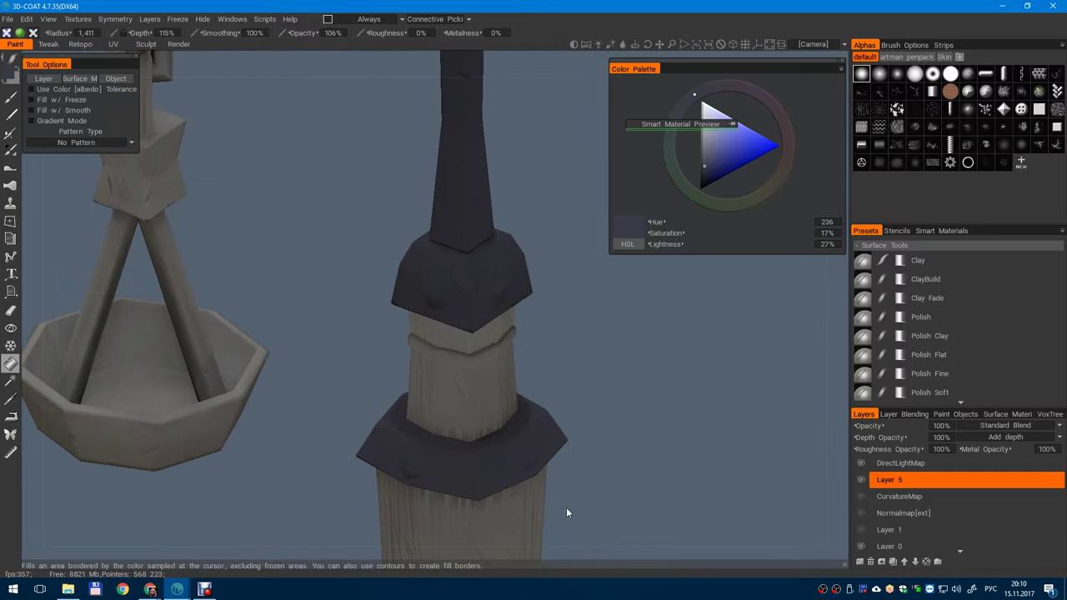
middle_drag(390, 173, 531, 195)
click(303, 420)
click(267, 138)
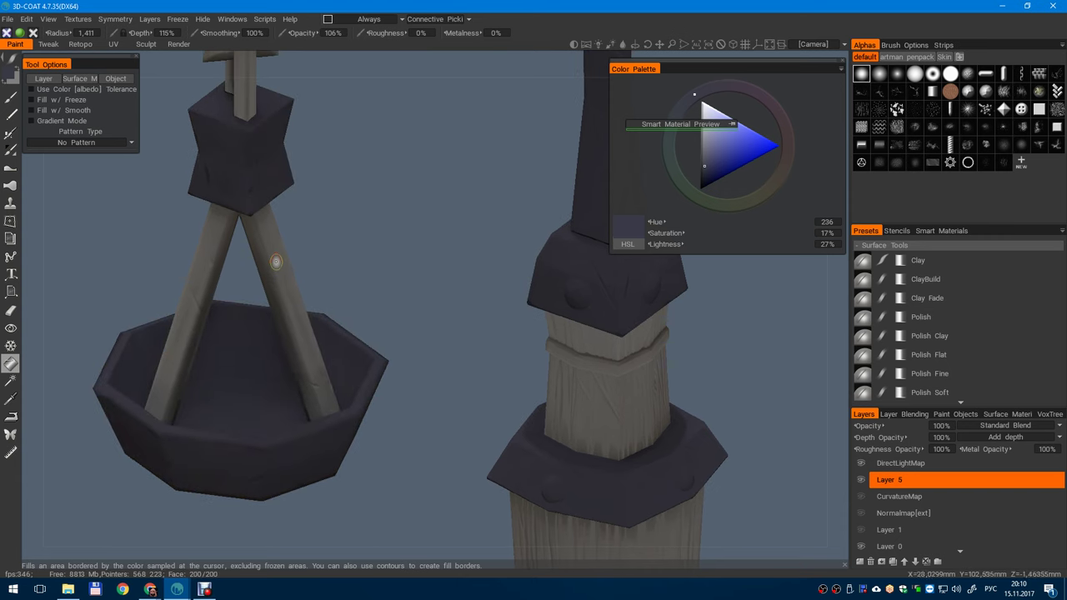
- Fill the two struts above the hanging bowl and the chain links with the same blue-grey
click(268, 265)
drag(328, 142, 315, 297)
click(275, 284)
click(260, 325)
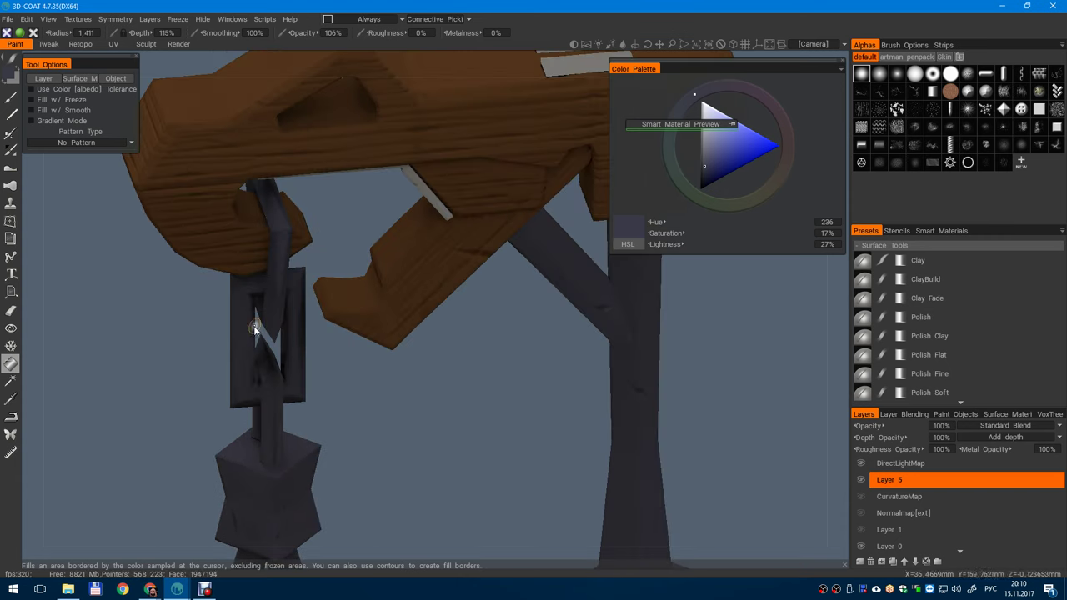
drag(259, 325, 358, 285)
- Fill the metal plates under and on top of the wooden arm with the same blue-grey
click(375, 281)
right_drag(359, 285, 359, 242)
drag(359, 242, 383, 308)
click(545, 177)
right_drag(543, 181, 450, 417)
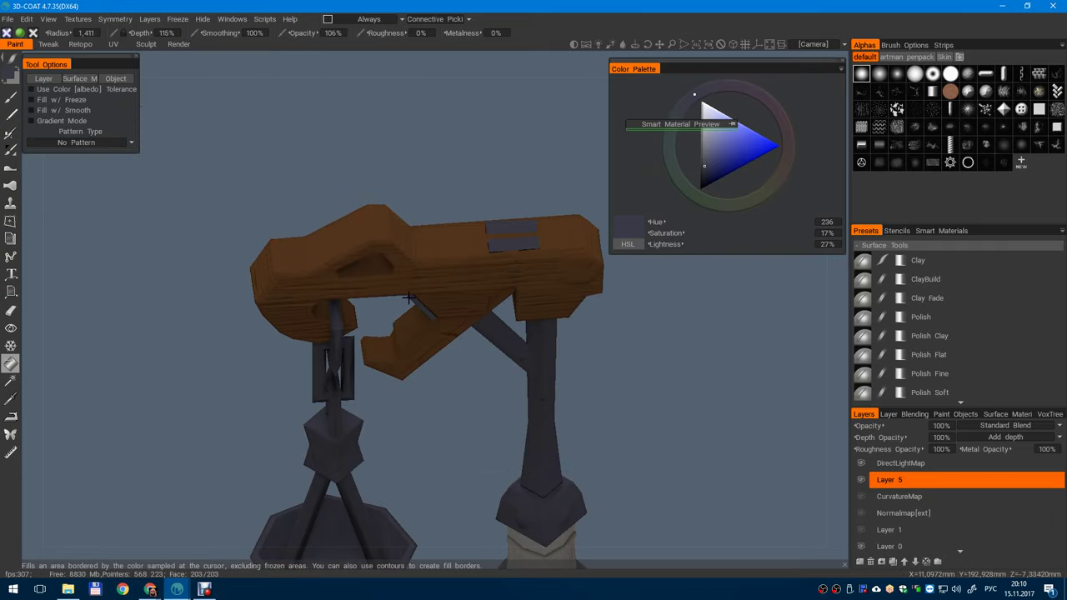
drag(450, 417, 427, 369)
- Pick the brown from the wooden arm and fill the wooden post sections below the riveted cap on Layer 5
middle_drag(427, 368, 439, 184)
drag(438, 184, 425, 322)
key(v)
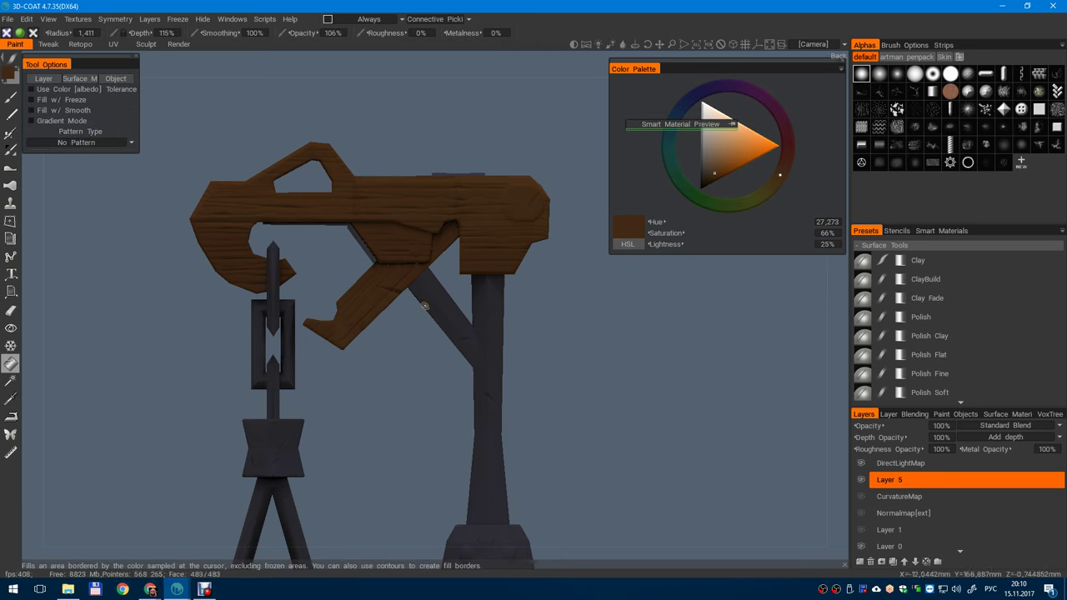
middle_drag(549, 432, 528, 152)
right_drag(528, 152, 488, 337)
click(488, 338)
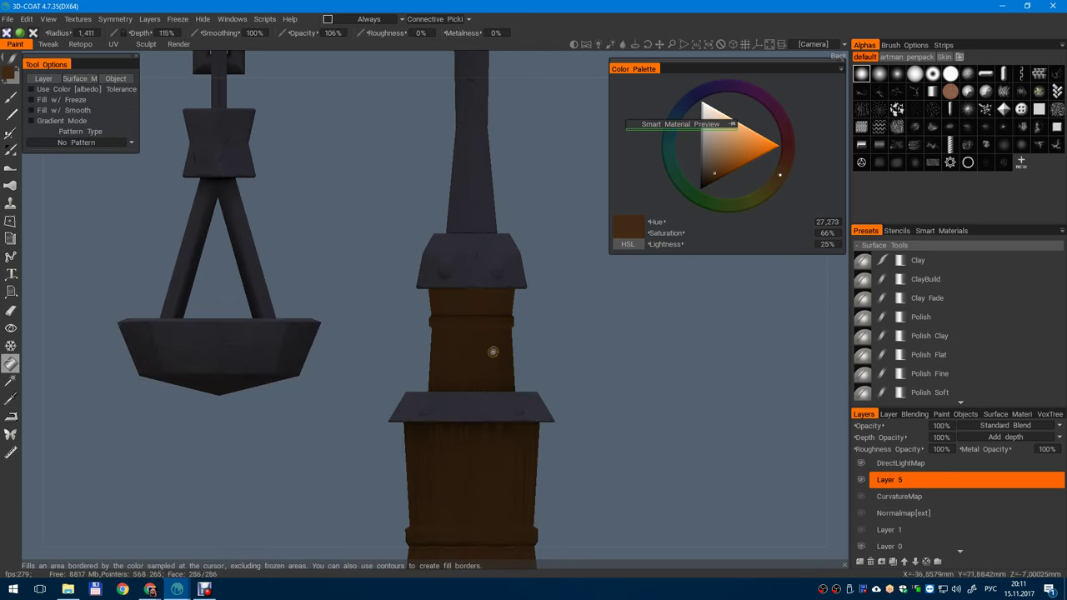
scroll(491, 353, up, 3)
- Sample a dark blue-grey at hue 240, saturation 13% and lightness 20%, and set the fill to rectangular selection with Ignore Back Faces off
key(v)
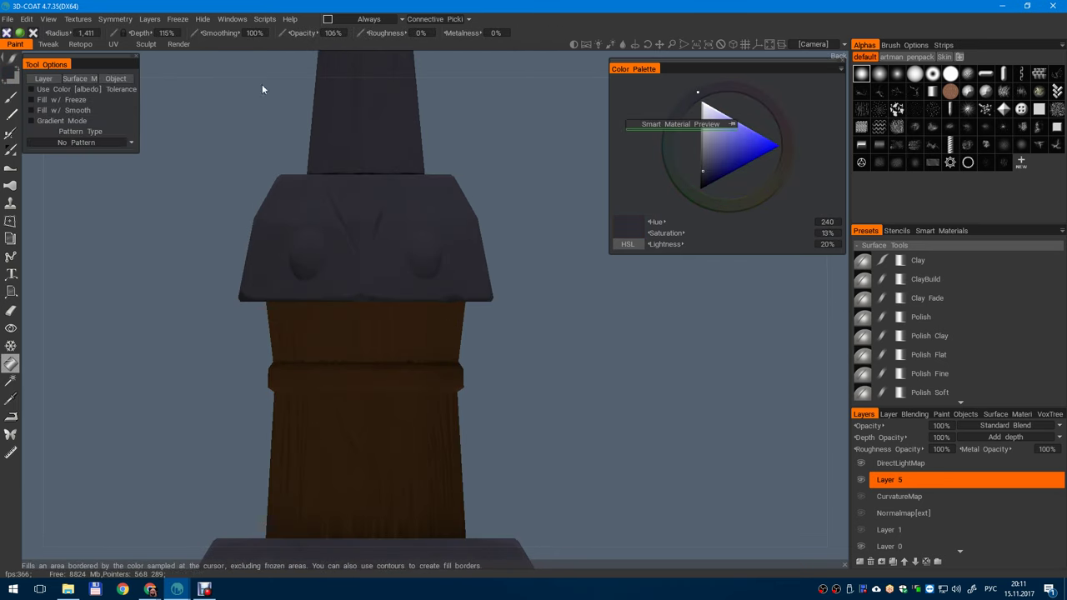
click(10, 56)
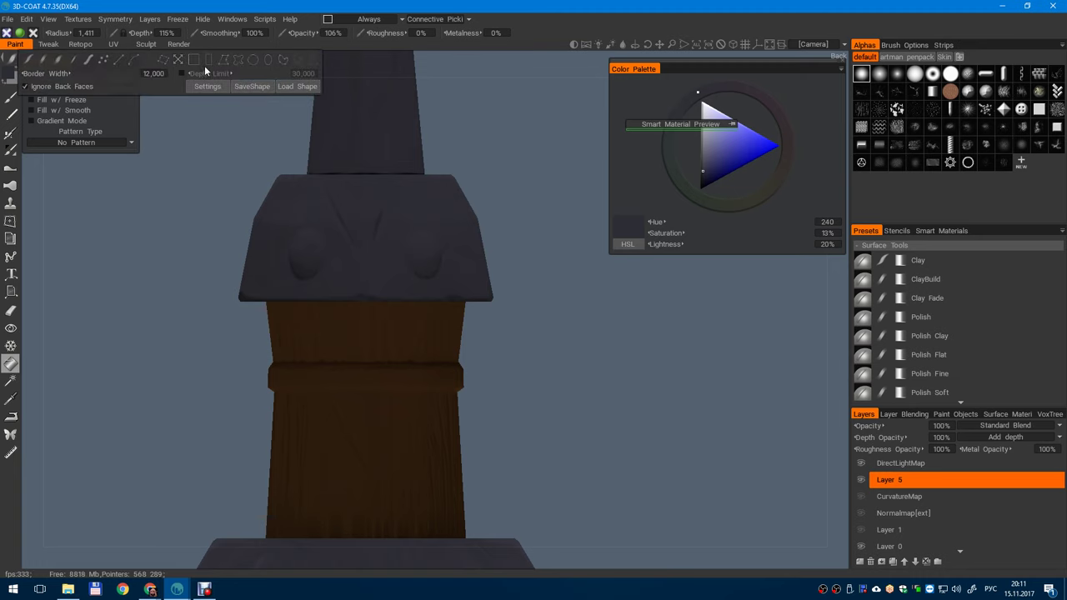
click(209, 61)
middle_drag(202, 366, 288, 315)
scroll(288, 314, up, 2)
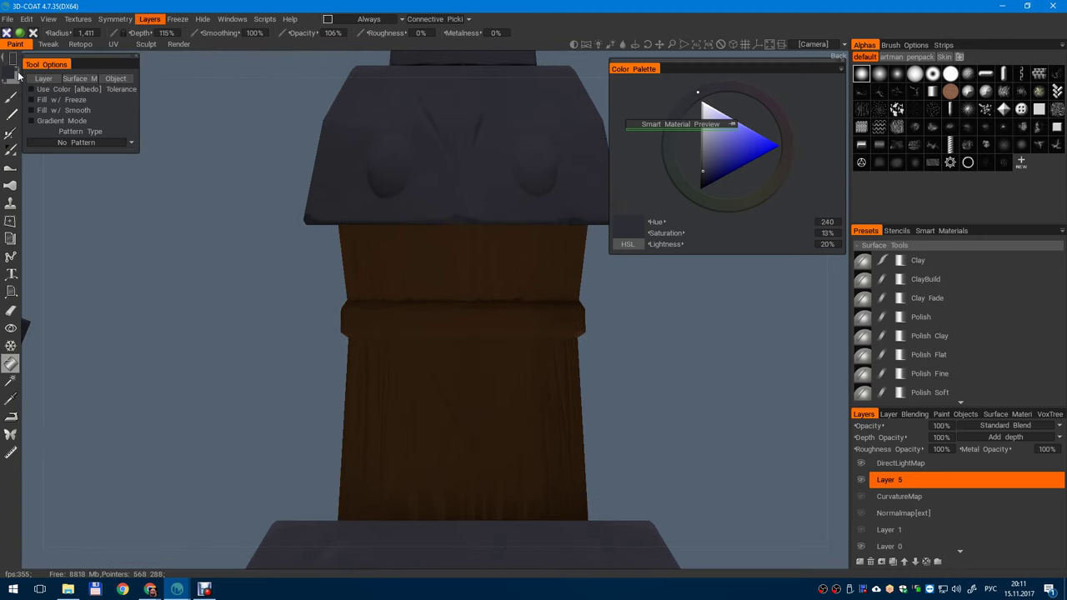
mouse_move(15, 58)
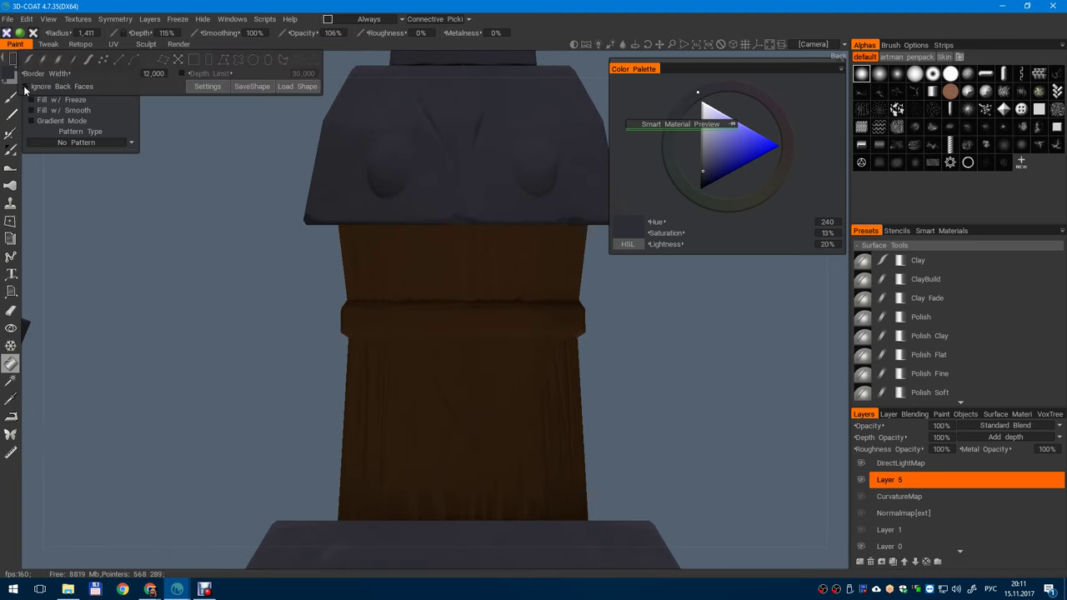
middle_drag(286, 320, 239, 284)
right_drag(239, 283, 239, 246)
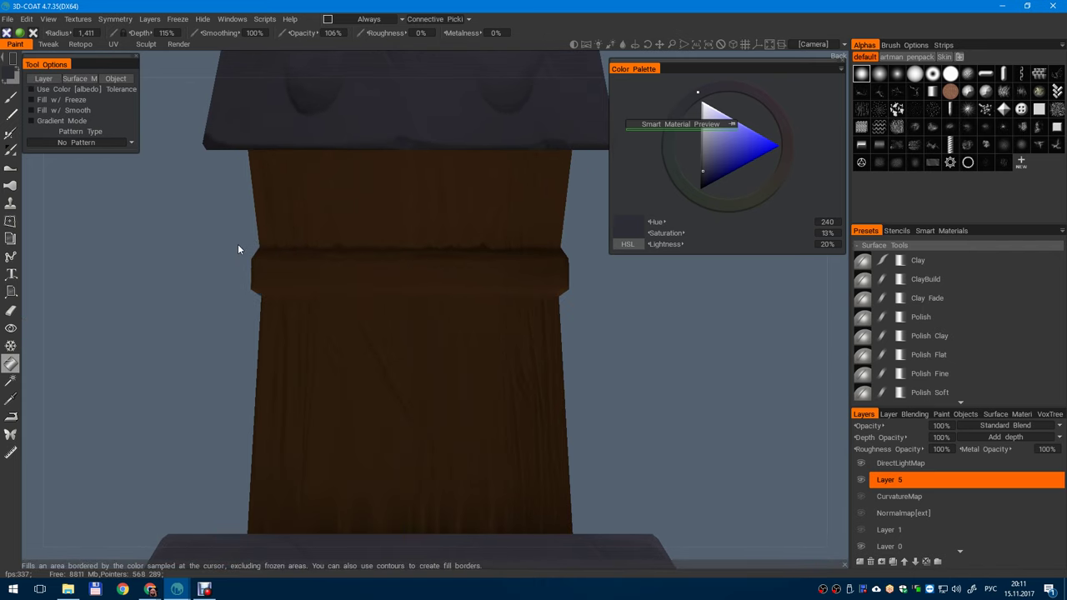
- Fill the raised ring around the upper wooden post section with the dark blue-grey, undoing the first misplaced fill
click(309, 278)
key(ctrl+z)
drag(574, 296, 334, 193)
drag(206, 240, 220, 249)
- Fill the raised ring around the lower wooden post section with the same dark blue-grey
scroll(517, 423, down, 4)
middle_drag(531, 435, 511, 171)
mouse_move(511, 171)
mouse_down()
mouse_move(501, 190)
mouse_move(524, 246)
mouse_move(501, 187)
mouse_up()
scroll(501, 171, down, 4)
middle_drag(502, 156, 479, 288)
scroll(481, 283, down, 4)
mouse_move(480, 283)
mouse_down()
mouse_move(509, 206)
mouse_move(461, 356)
mouse_move(486, 265)
mouse_up()
scroll(461, 357, up, 4)
scroll(480, 340, up, 3)
mouse_move(485, 265)
middle_down()
mouse_move(480, 340)
mouse_move(487, 246)
middle_up()
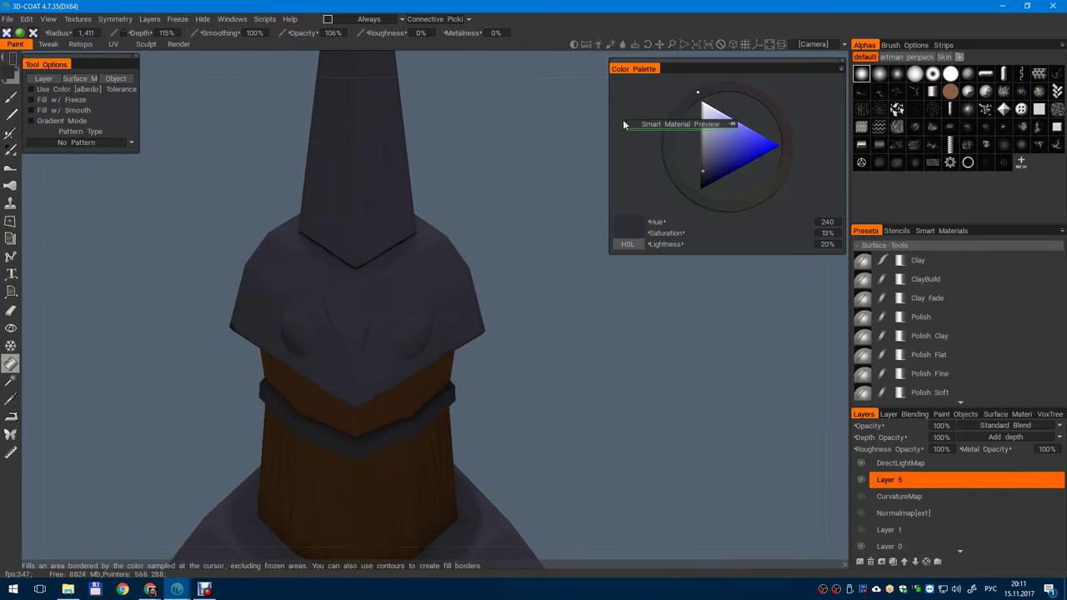
- Show the CurvatureMap layer and move it above DirectLightMap to the top of the layer stack
click(918, 466)
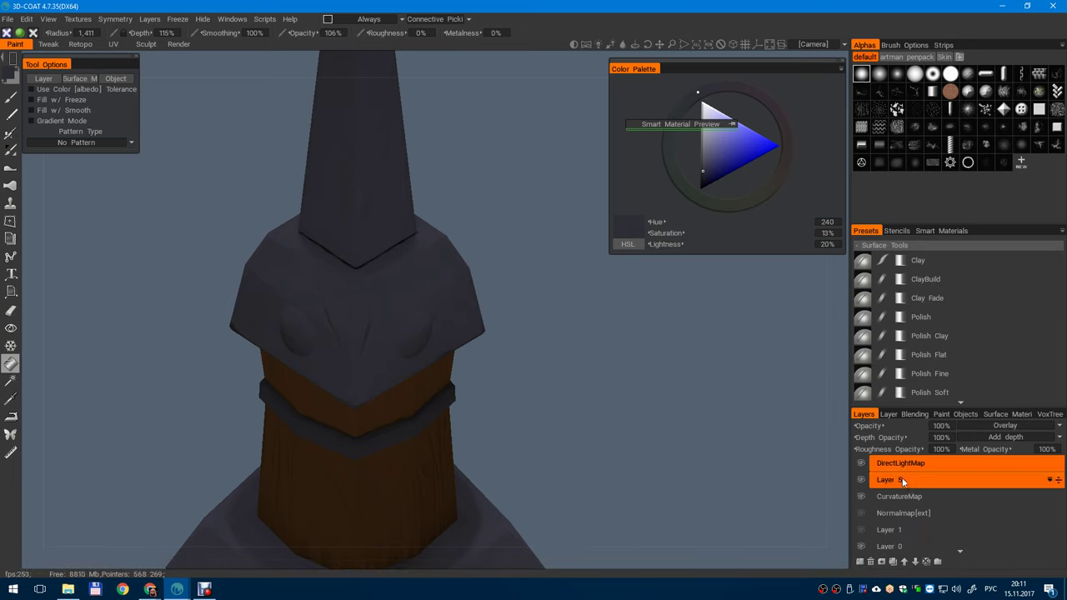
click(1046, 496)
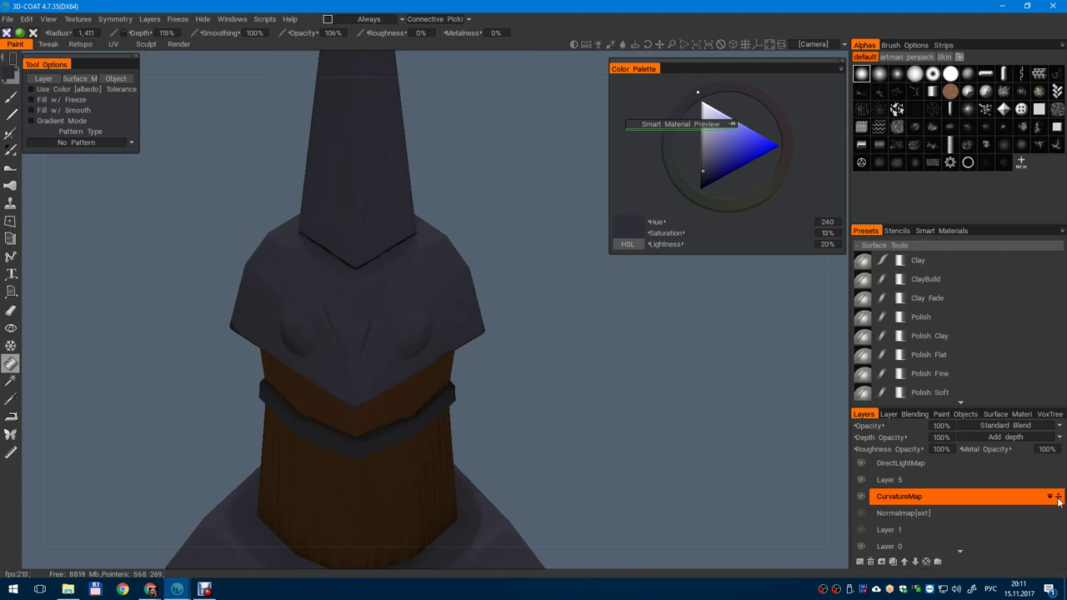
mouse_move(1057, 498)
mouse_down()
mouse_move(1058, 465)
mouse_move(1055, 480)
mouse_up()
ctrl+click(1058, 464)
ctrl+click(1058, 464)
click(963, 464)
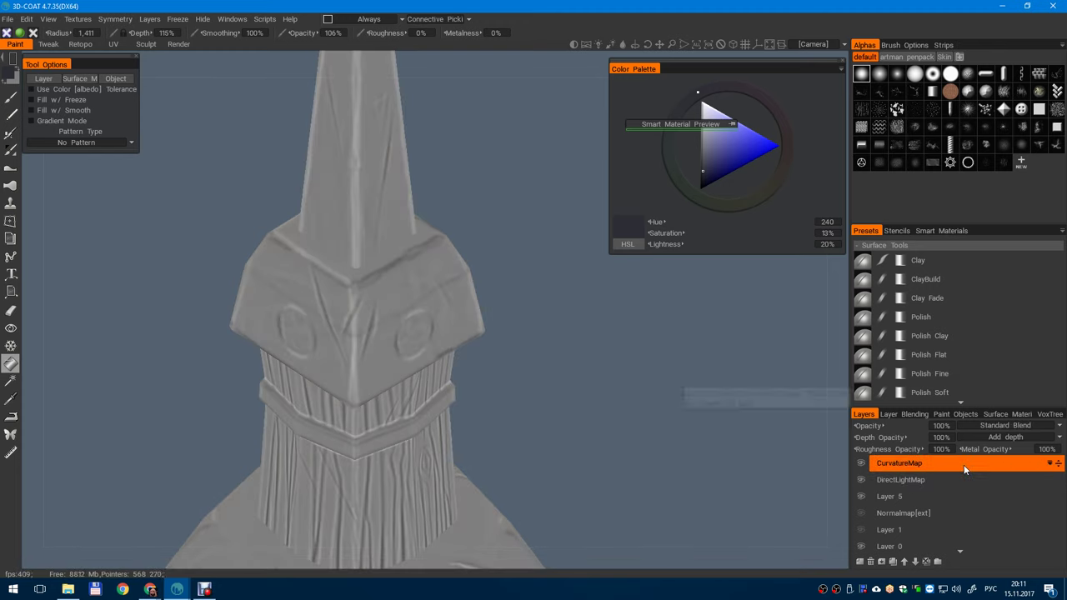
- Set the CurvatureMap layer's blend mode to Overlay and check the effect on the whole lantern post
click(1059, 426)
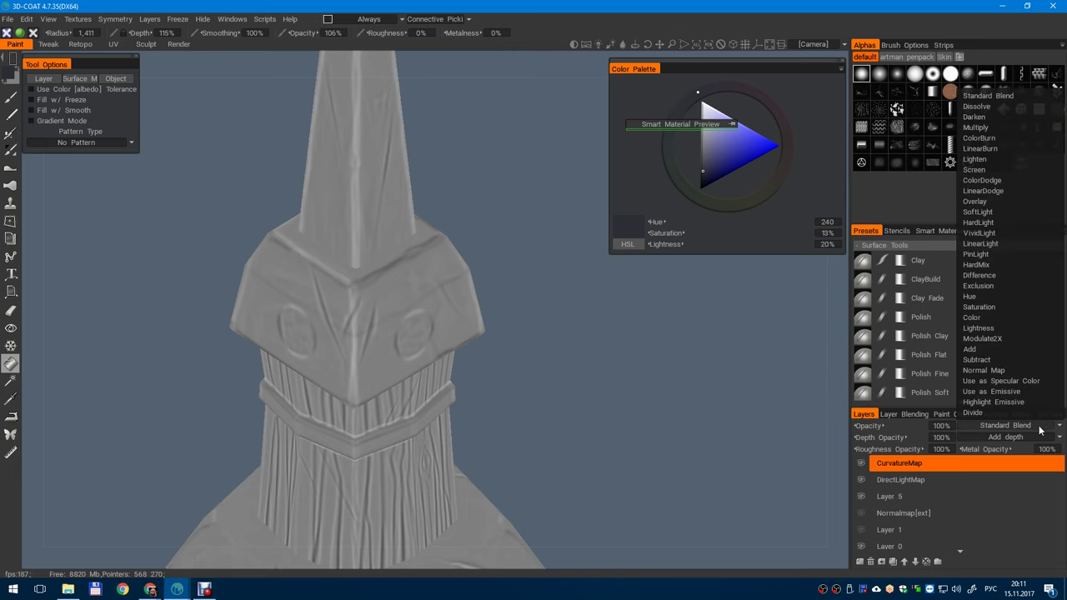
click(1004, 203)
scroll(561, 386, down, 6)
drag(560, 386, 525, 414)
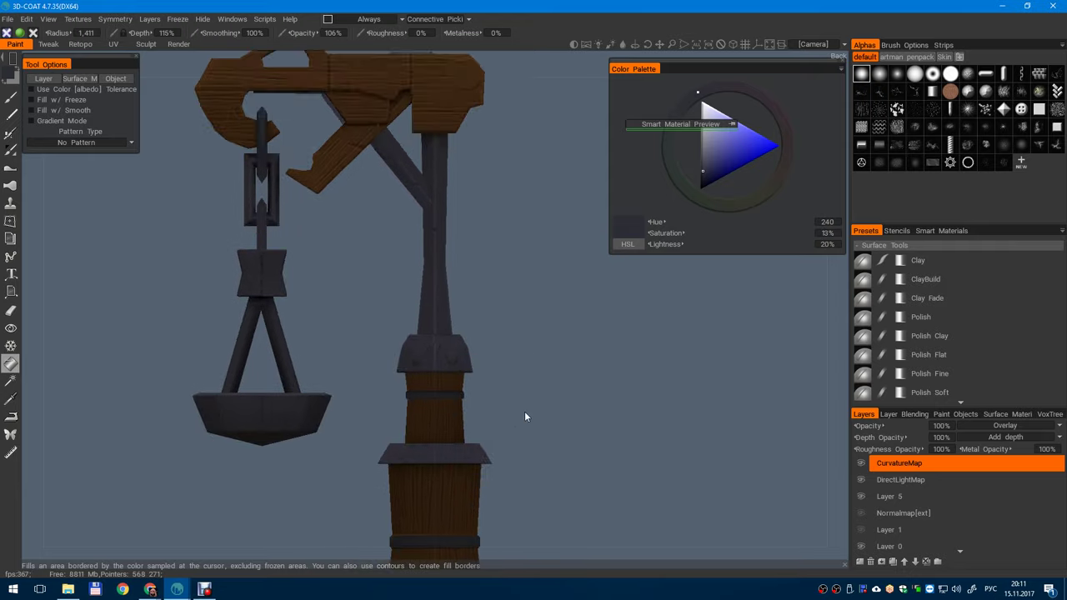
scroll(525, 415, down, 3)
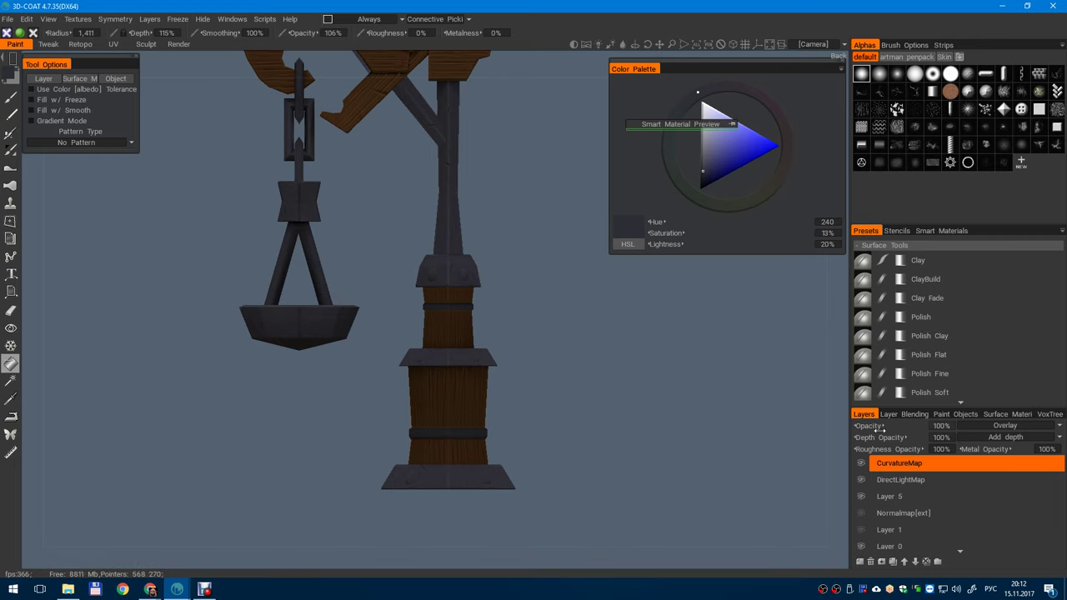
- Lower the CurvatureMap layer's opacity to 0% and restore it to 100% to compare the model with and without it
drag(881, 426, 817, 430)
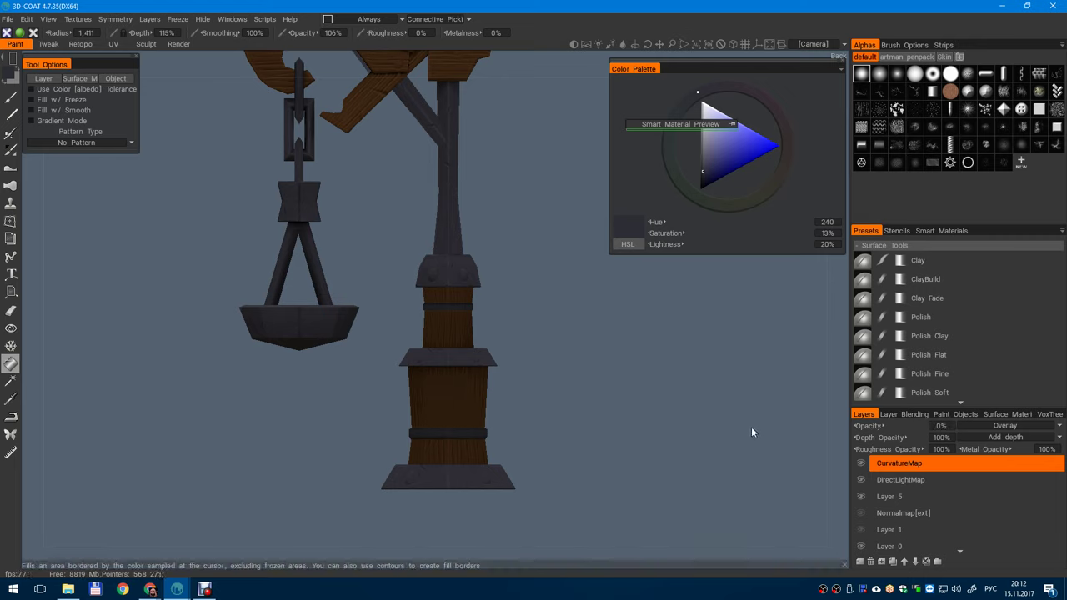
drag(752, 428, 874, 426)
right_drag(483, 286, 498, 364)
scroll(497, 364, up, 3)
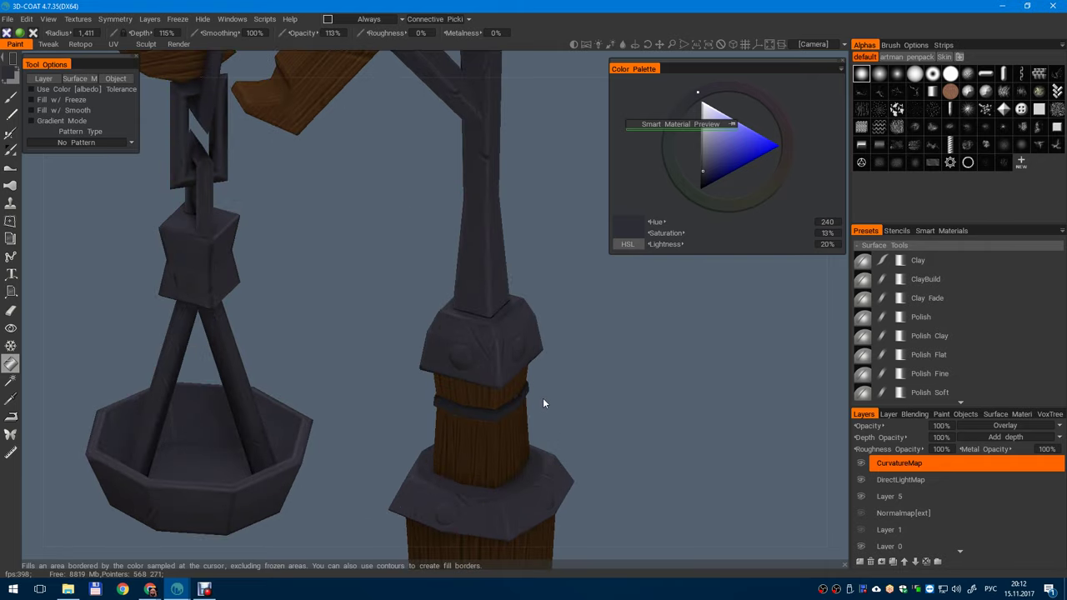
- Add a new layer on top of the stack and name it "base"
click(861, 563)
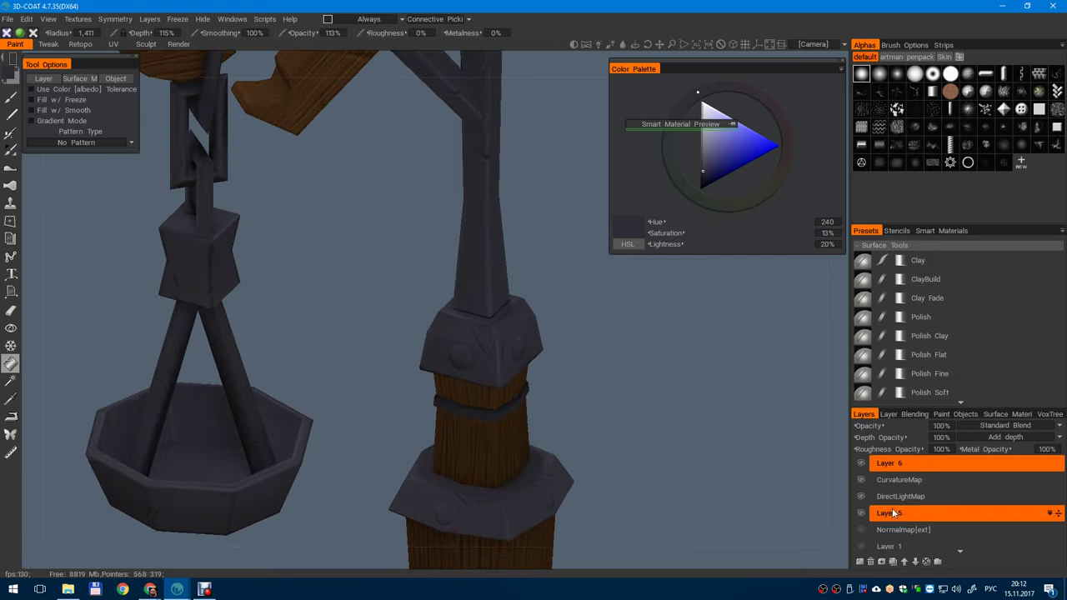
double_click(876, 465)
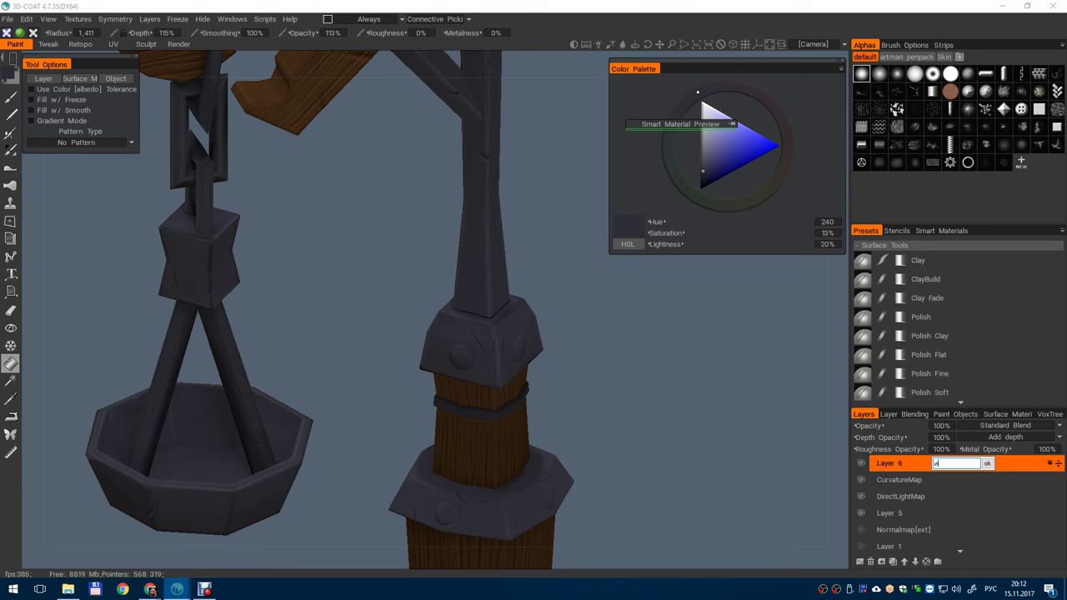
key(Return)
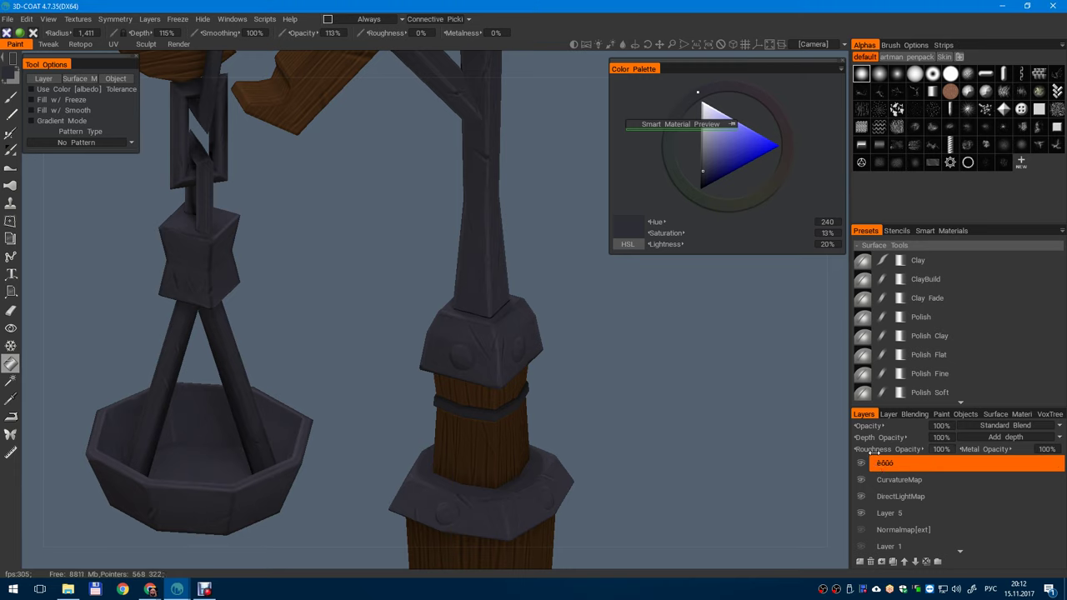
double_click(886, 468)
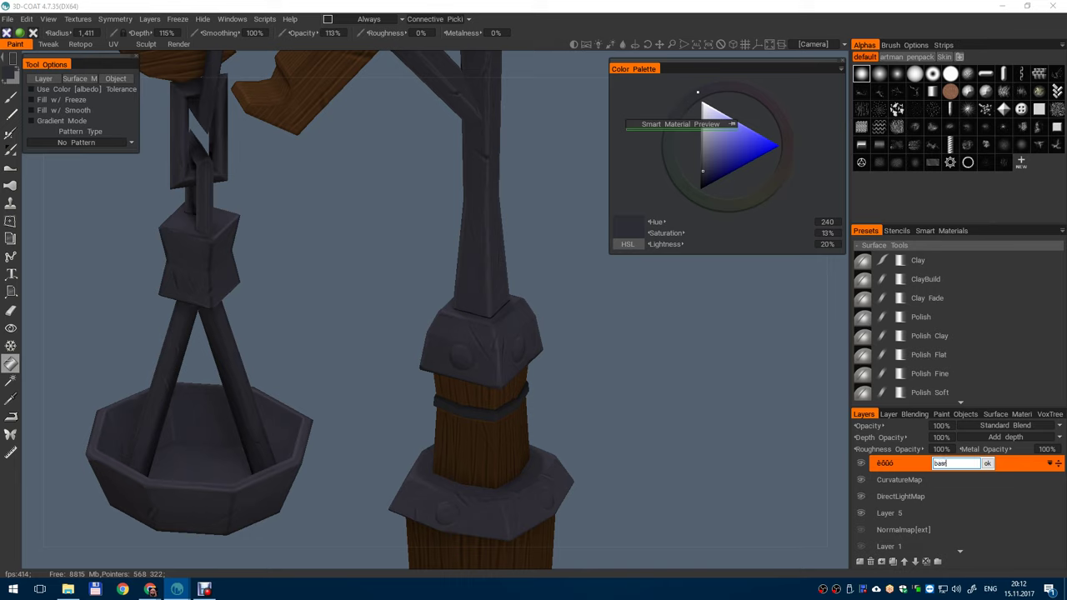
key(Return)
- Sample the riveted cap's colour and change the paint colour to a neutral grey with saturation 0% and lightness 37%
drag(345, 287, 415, 328)
scroll(414, 327, up, 4)
middle_drag(492, 301, 461, 304)
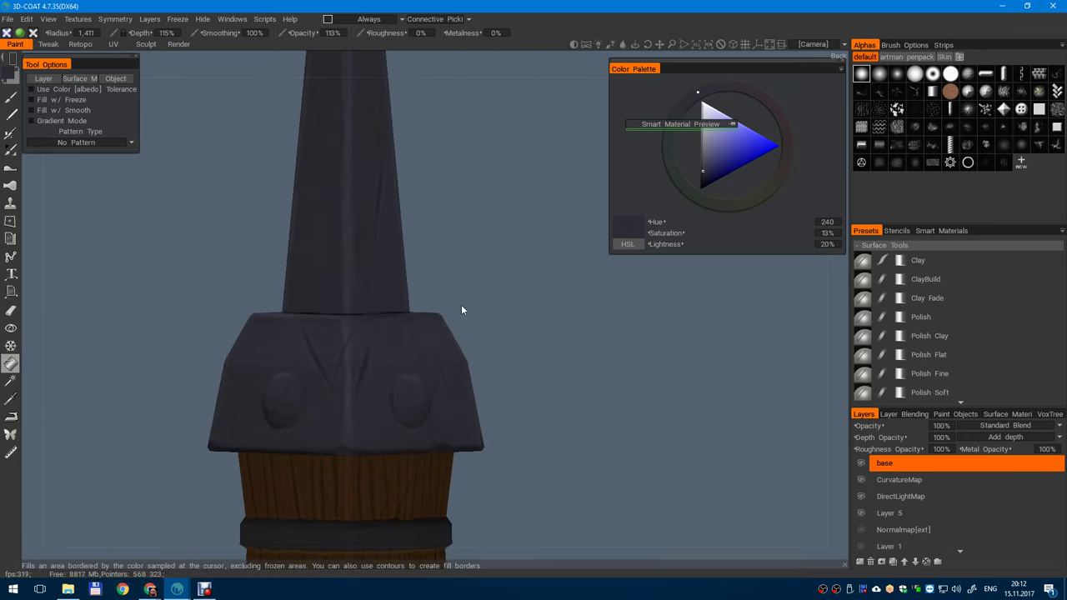
drag(461, 304, 470, 374)
middle_drag(470, 373, 471, 95)
scroll(472, 95, up, 3)
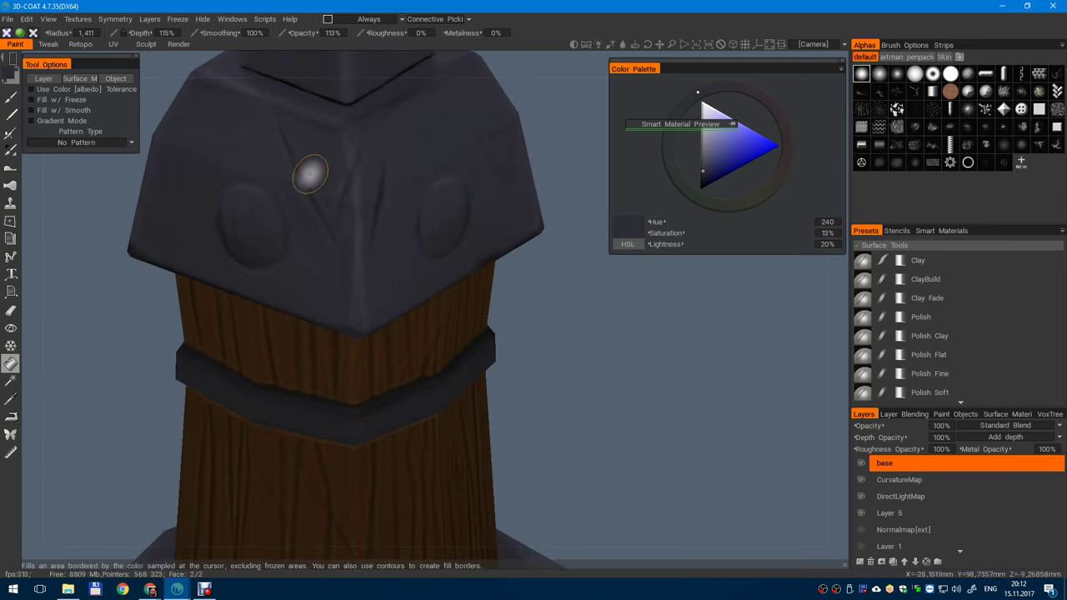
key(v)
key(f)
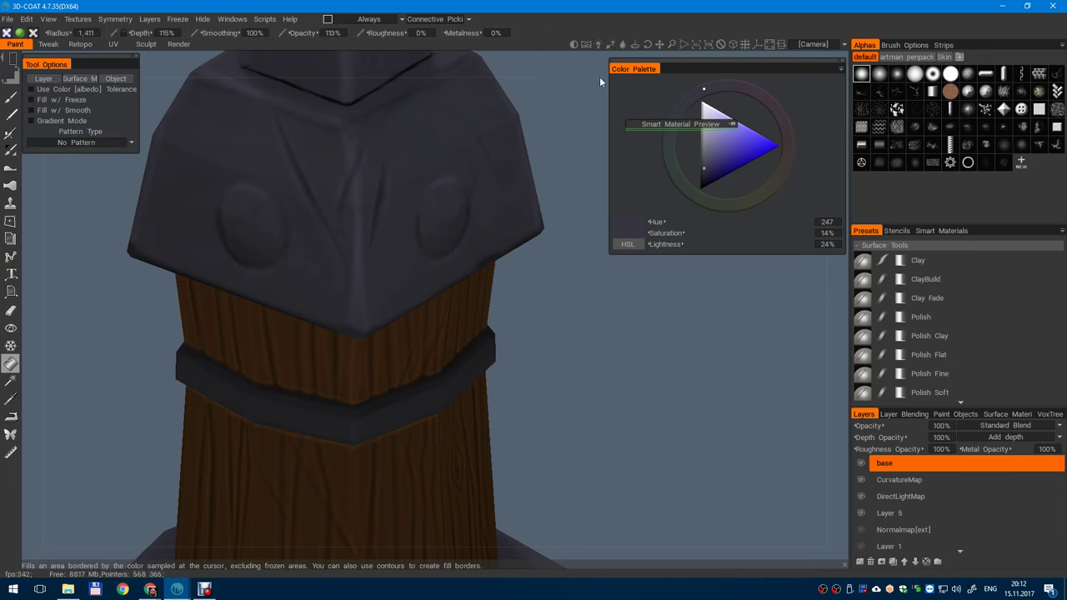
mouse_move(711, 160)
mouse_down()
mouse_move(703, 136)
mouse_move(700, 154)
mouse_up()
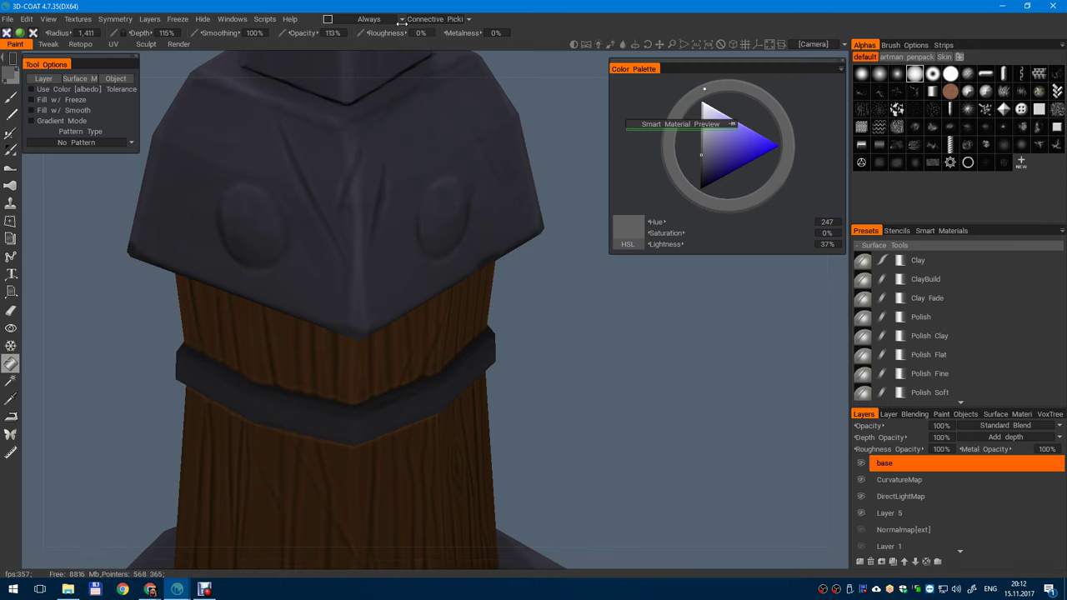
- Set the fill tool's opacity to 50% and try grey patches on the riveted metal cap
click(333, 33)
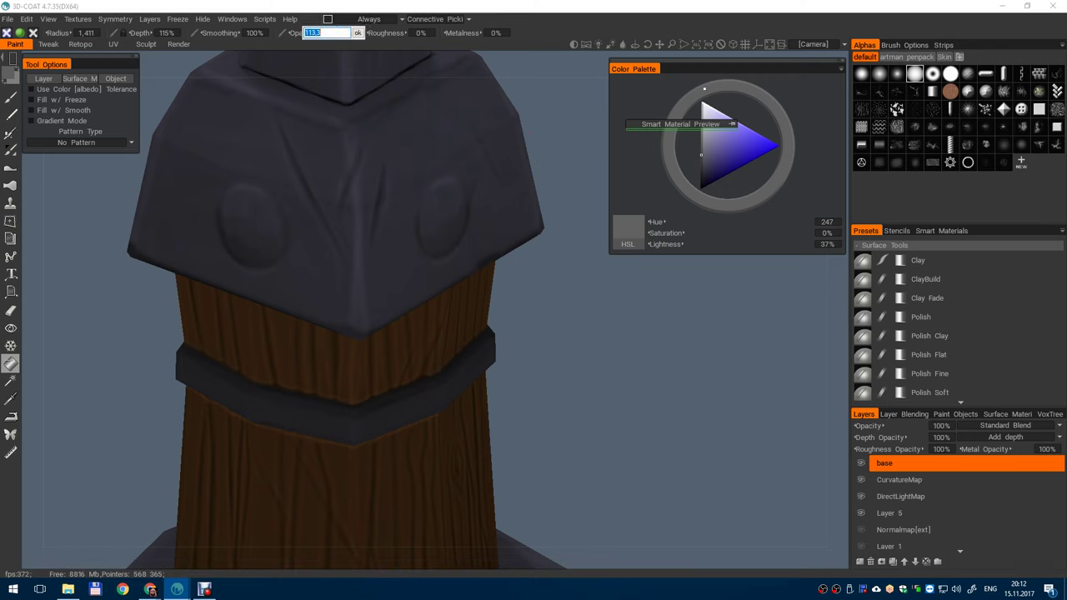
text(50)
key(Return)
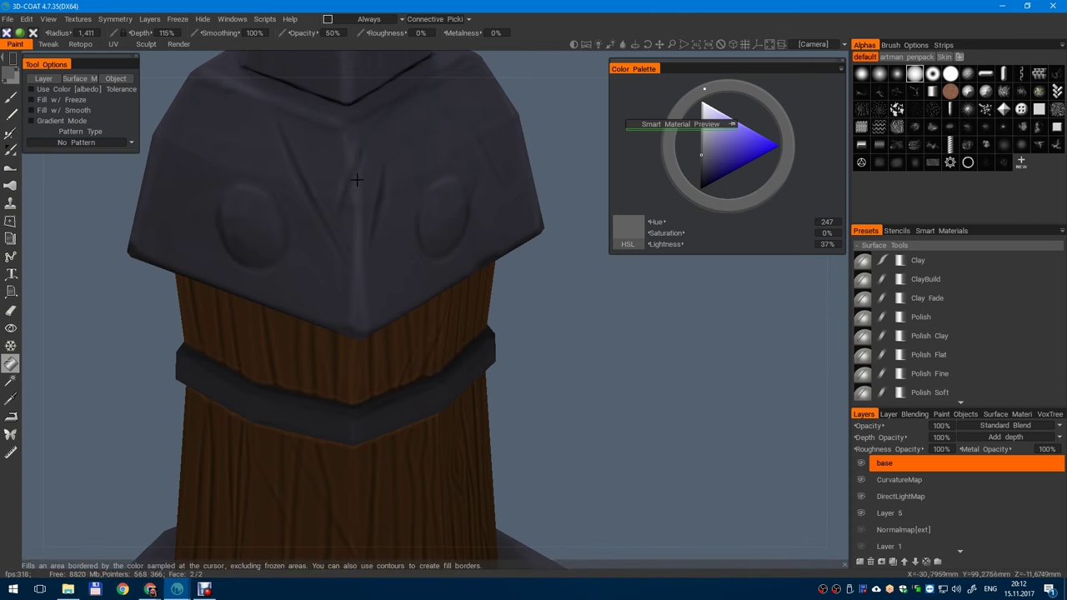
middle_drag(373, 165, 383, 270)
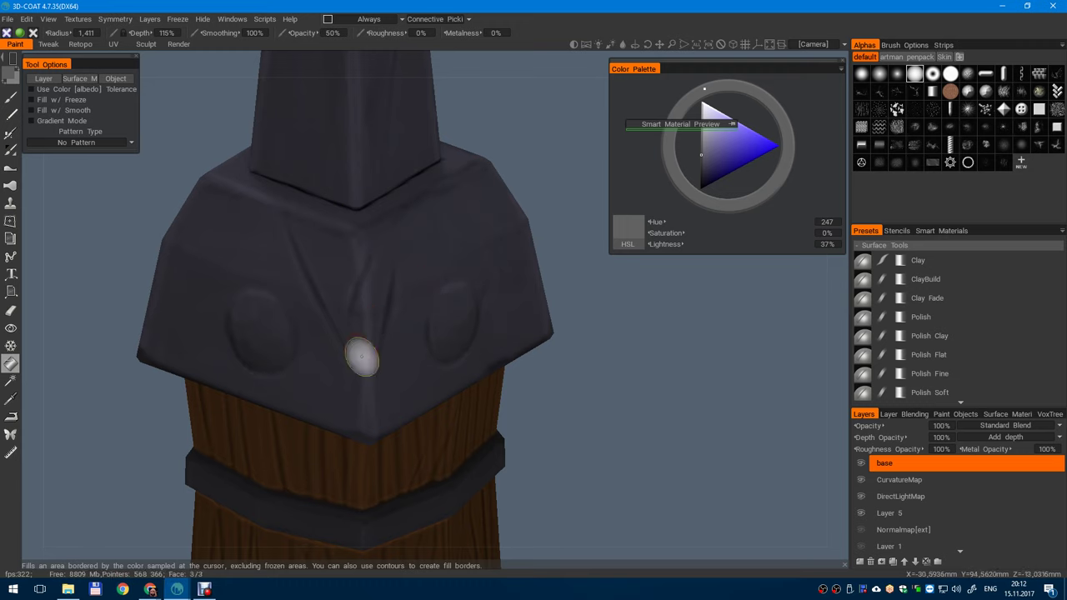
right_drag(410, 231, 422, 233)
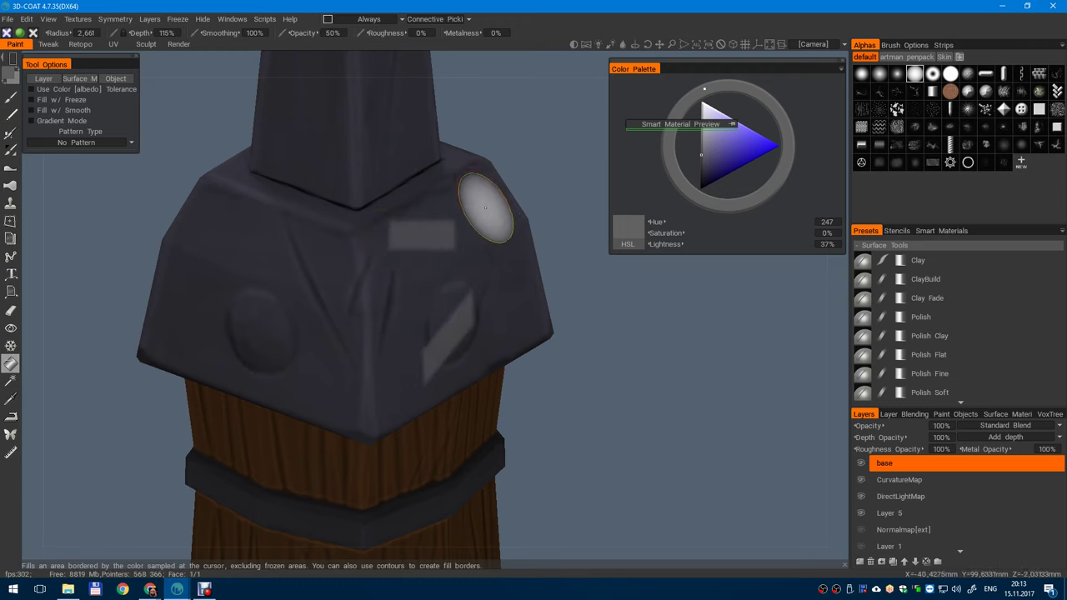
- Switch to the brush at 38% opacity and try highlights on the riveted cap in light grey with 65% lightness
click(13, 56)
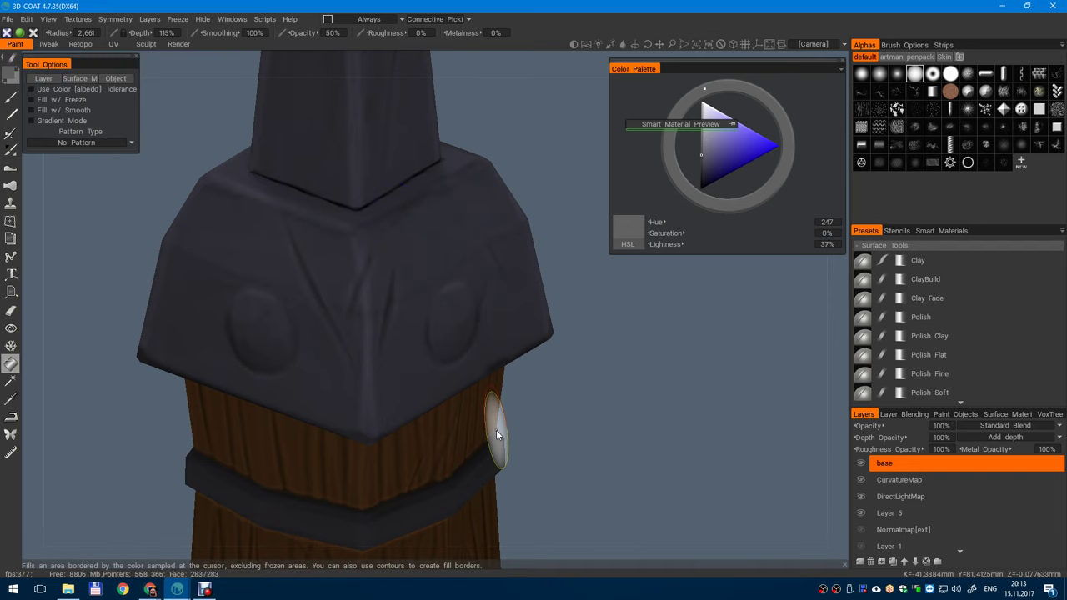
click(11, 96)
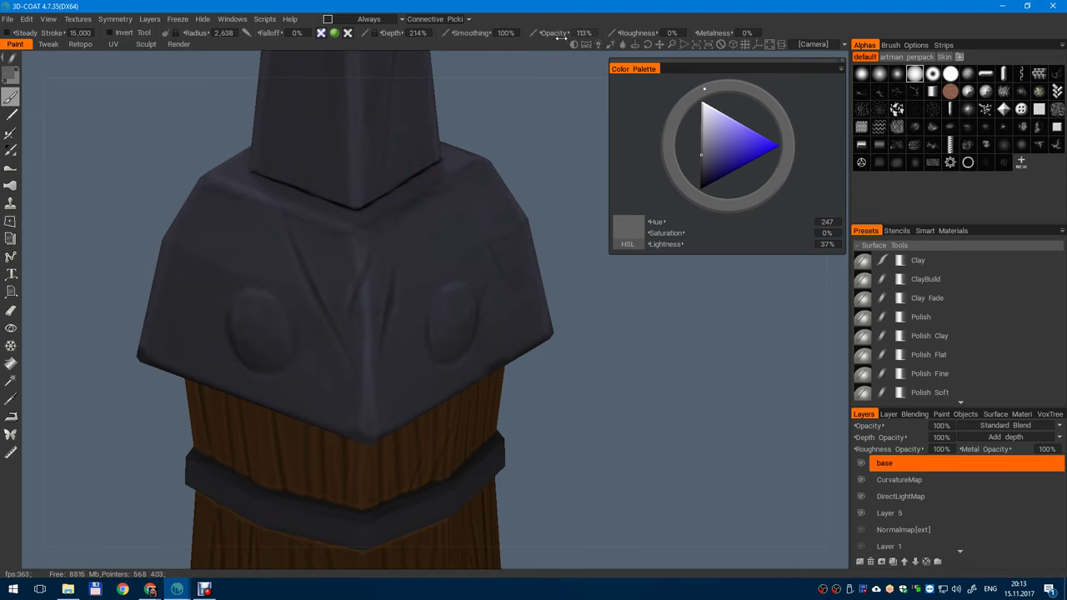
mouse_move(559, 31)
mouse_down()
mouse_move(553, 47)
mouse_move(543, 33)
mouse_up()
mouse_move(703, 147)
mouse_down()
mouse_move(704, 128)
mouse_move(693, 138)
mouse_up()
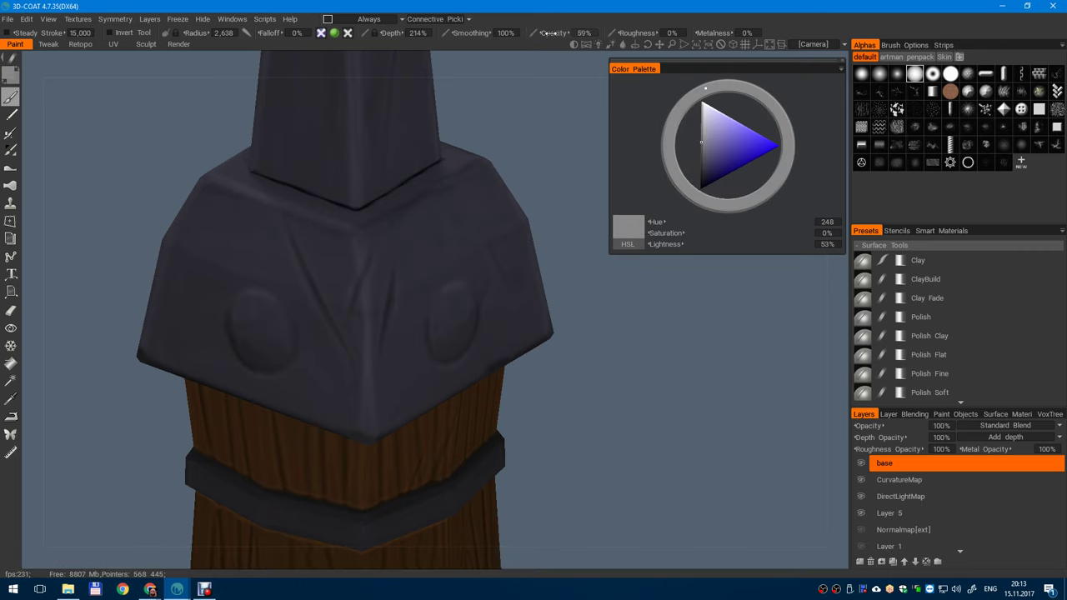
drag(546, 33, 576, 44)
click(703, 130)
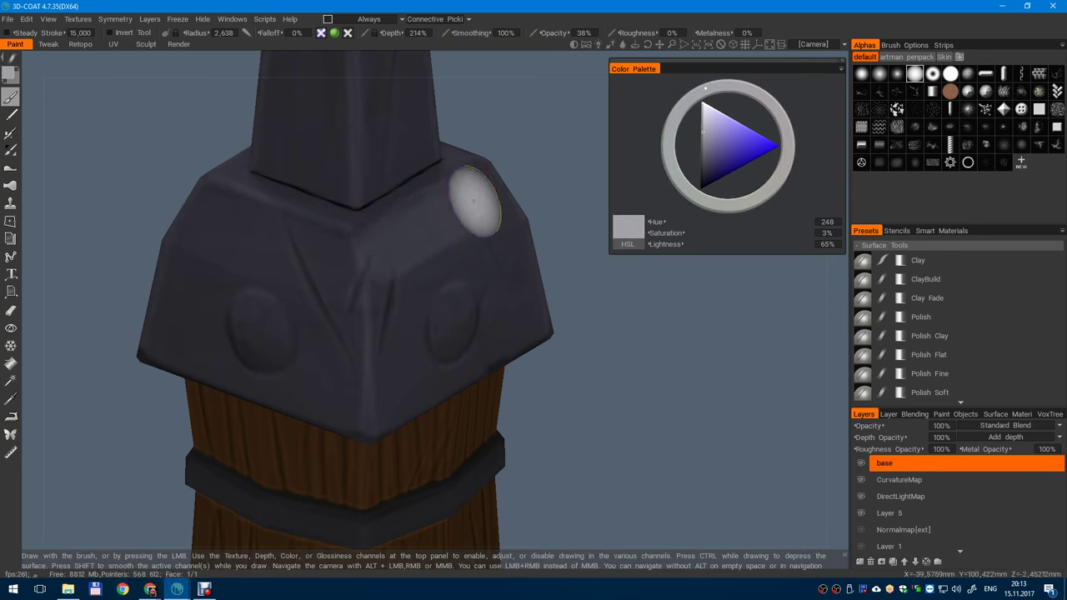
- Set the paint colour to grey with 68% lightness, lower the brush opacity to 13% and paint faint highlights on the cap
click(703, 128)
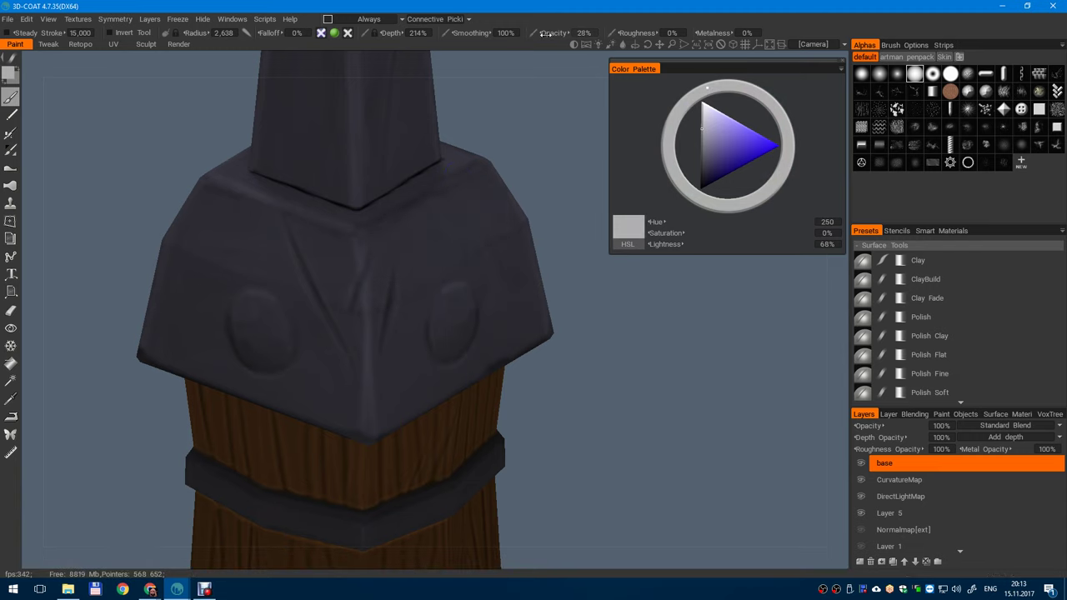
mouse_move(400, 239)
mouse_down()
mouse_move(429, 222)
mouse_move(407, 243)
mouse_move(442, 231)
mouse_move(407, 257)
mouse_up()
mouse_move(548, 198)
mouse_down()
mouse_move(453, 234)
mouse_move(442, 280)
mouse_up()
shift+drag(207, 383, 237, 393)
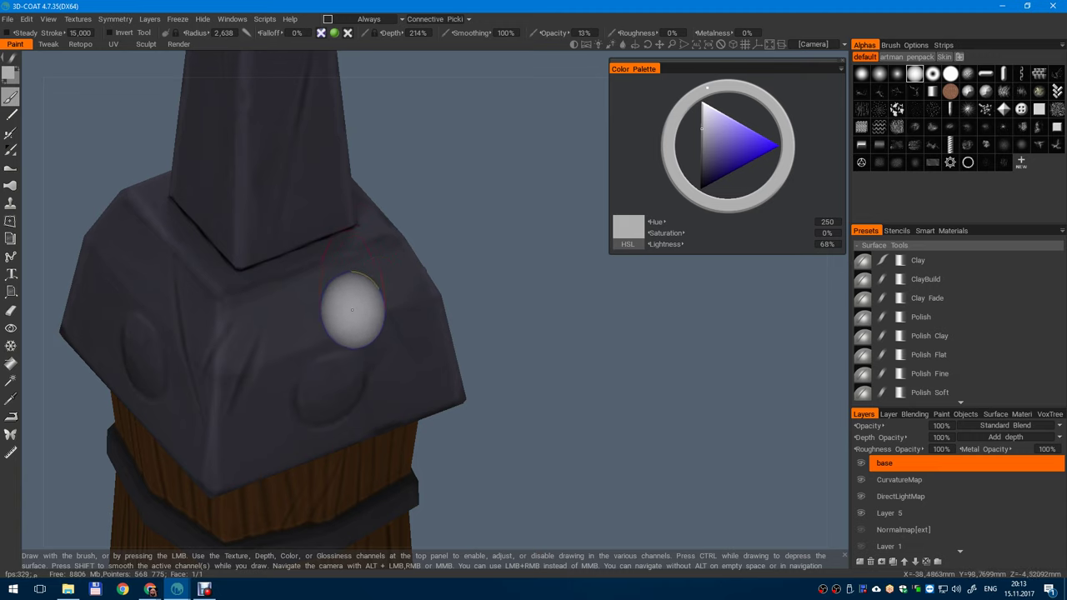
- Examine the shading on the bevelled end of the wooden beam and the metal struts beneath it
mouse_move(319, 333)
alt+mouse_down()
mouse_move(502, 265)
mouse_move(424, 322)
mouse_move(445, 186)
mouse_move(463, 204)
mouse_move(445, 89)
mouse_move(452, 410)
mouse_move(433, 164)
mouse_move(442, 200)
mouse_move(459, 186)
alt+mouse_up()
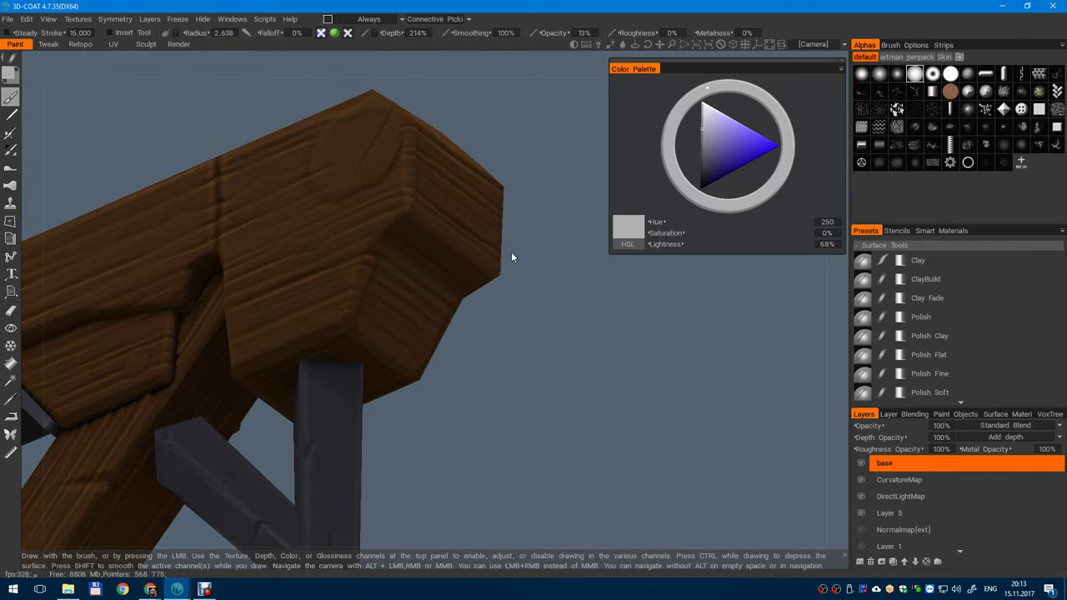
alt+drag(511, 252, 504, 229)
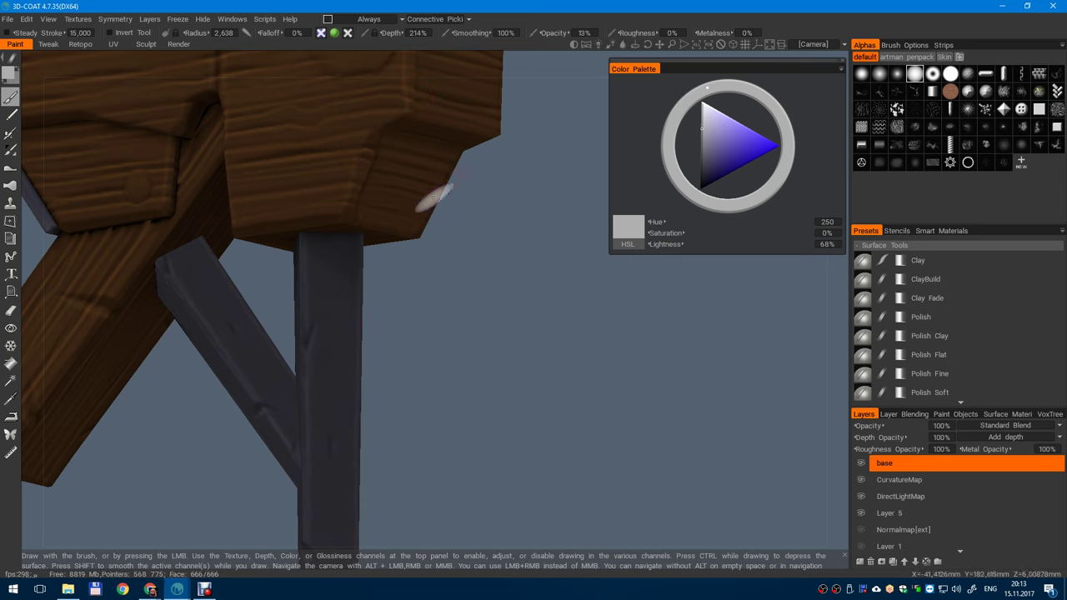
mouse_move(433, 198)
alt+mouse_down()
mouse_move(472, 316)
mouse_move(376, 159)
alt+mouse_up()
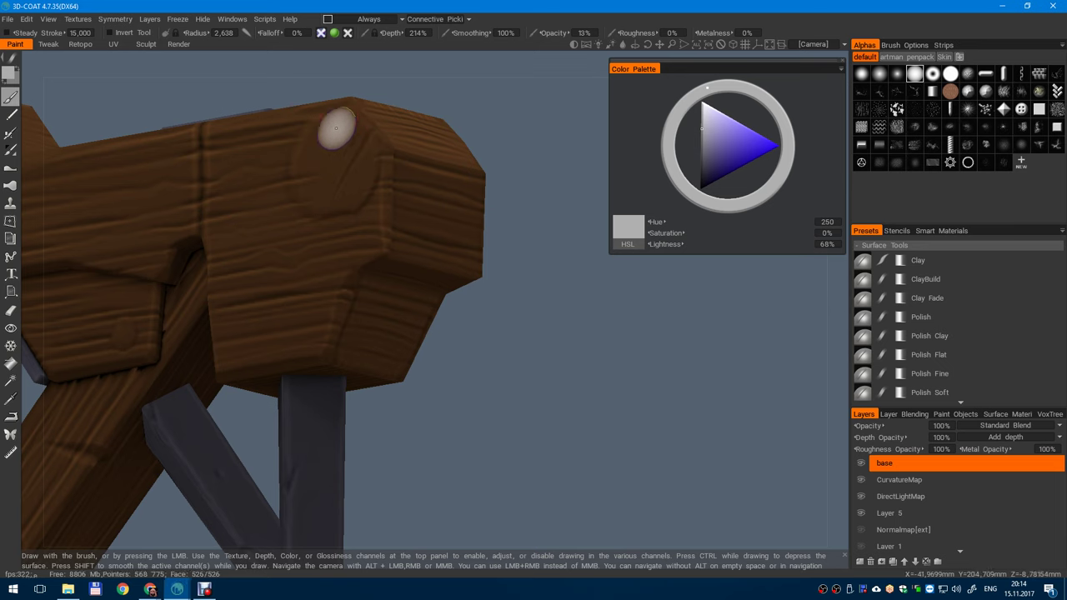
alt+drag(343, 142, 337, 147)
alt+middle_drag(338, 147, 339, 137)
alt+middle_drag(367, 173, 361, 165)
alt+drag(361, 164, 375, 169)
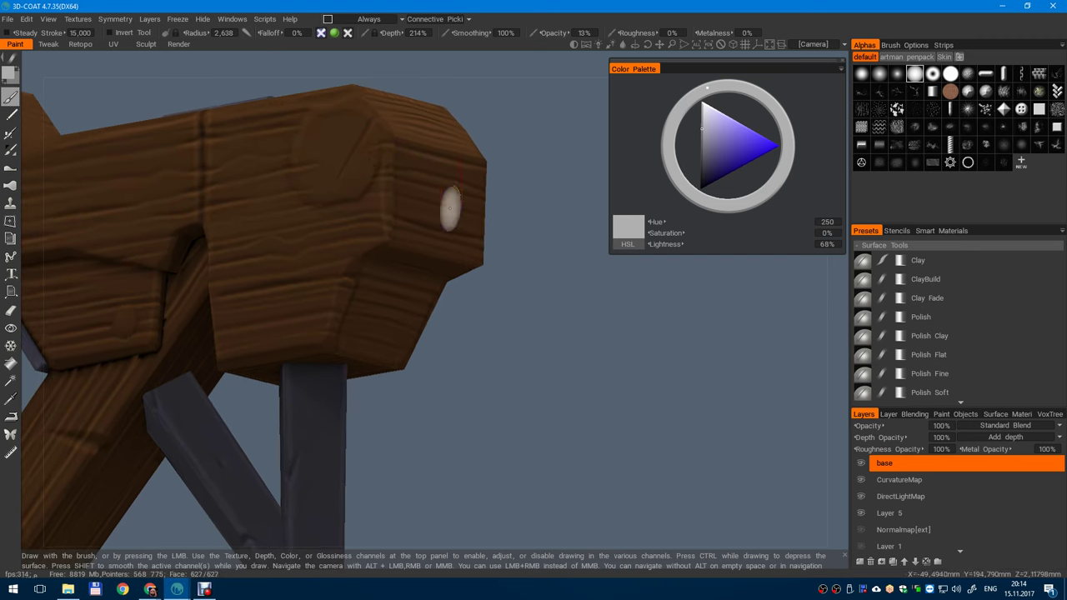
mouse_move(541, 327)
mouse_down()
mouse_move(600, 169)
mouse_move(655, 336)
mouse_move(506, 286)
mouse_move(586, 395)
mouse_move(509, 78)
mouse_move(436, 326)
mouse_move(432, 246)
mouse_move(492, 278)
mouse_move(285, 297)
mouse_up()
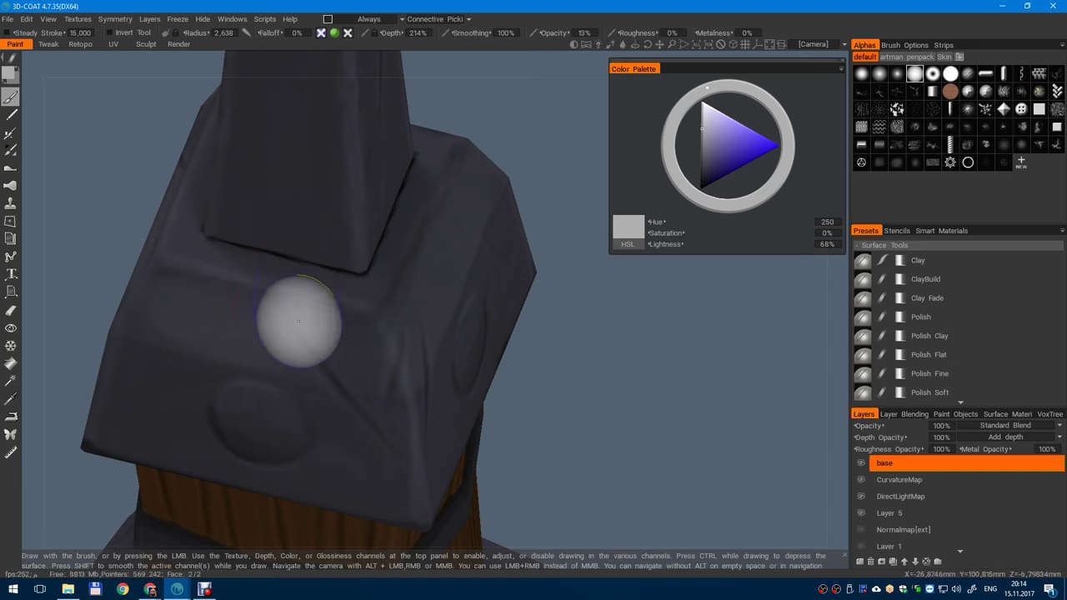
- Enlarge the brush radius to 4,860 and brush soft highlights down one face of the tapered metal shaft above the cap
alt+right_drag(315, 327, 460, 246)
mouse_move(460, 245)
mouse_down()
mouse_move(462, 181)
mouse_move(509, 216)
mouse_move(480, 241)
mouse_move(468, 212)
mouse_move(435, 218)
mouse_up()
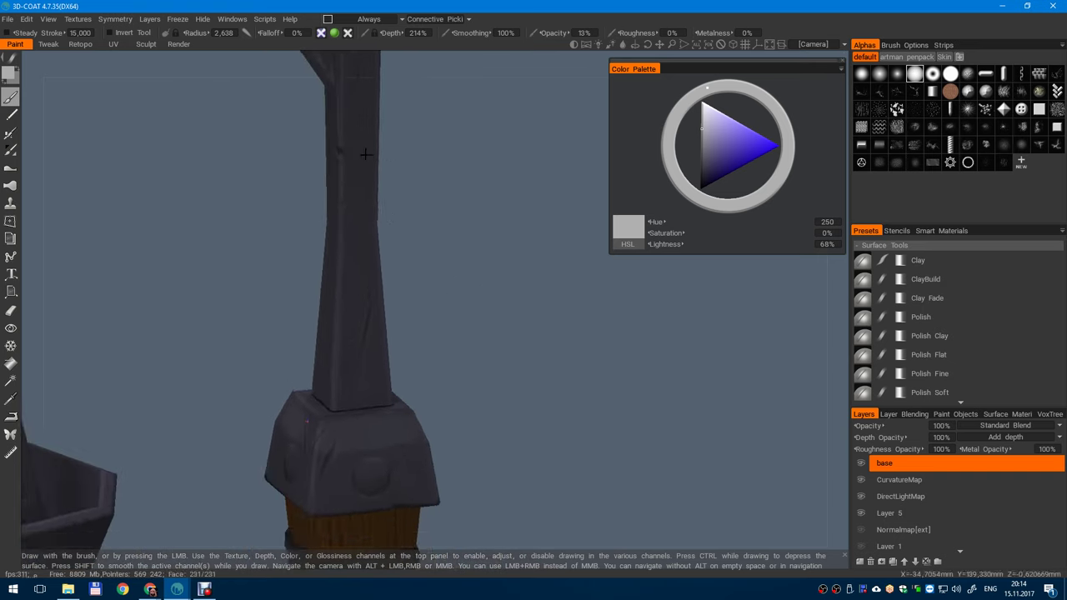
right_drag(435, 218, 467, 250)
key(minus)
right_drag(307, 226, 319, 225)
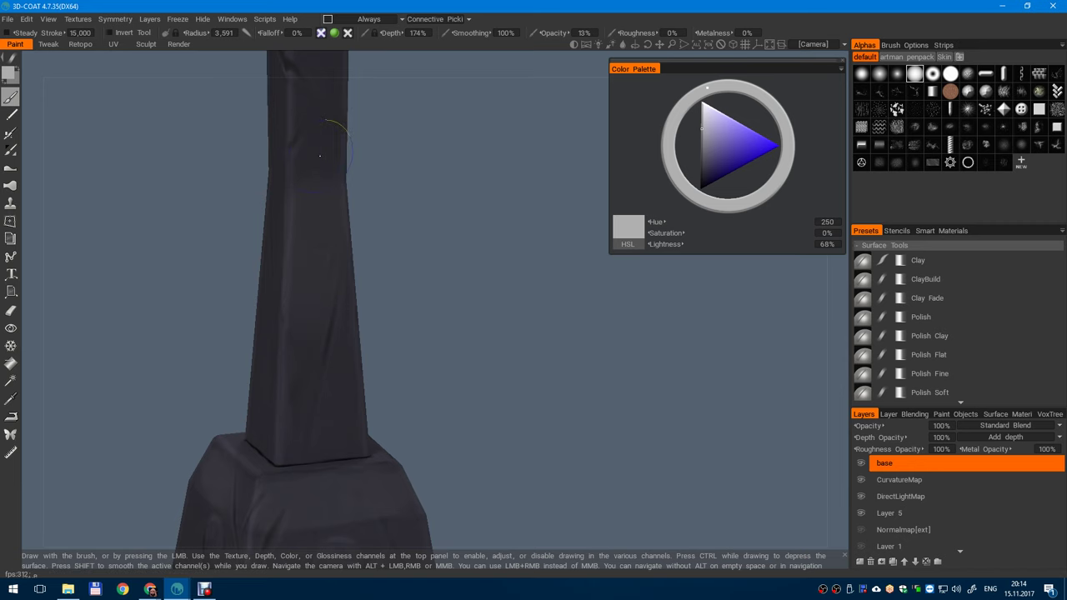
key(bracketright)
key(bracketright)
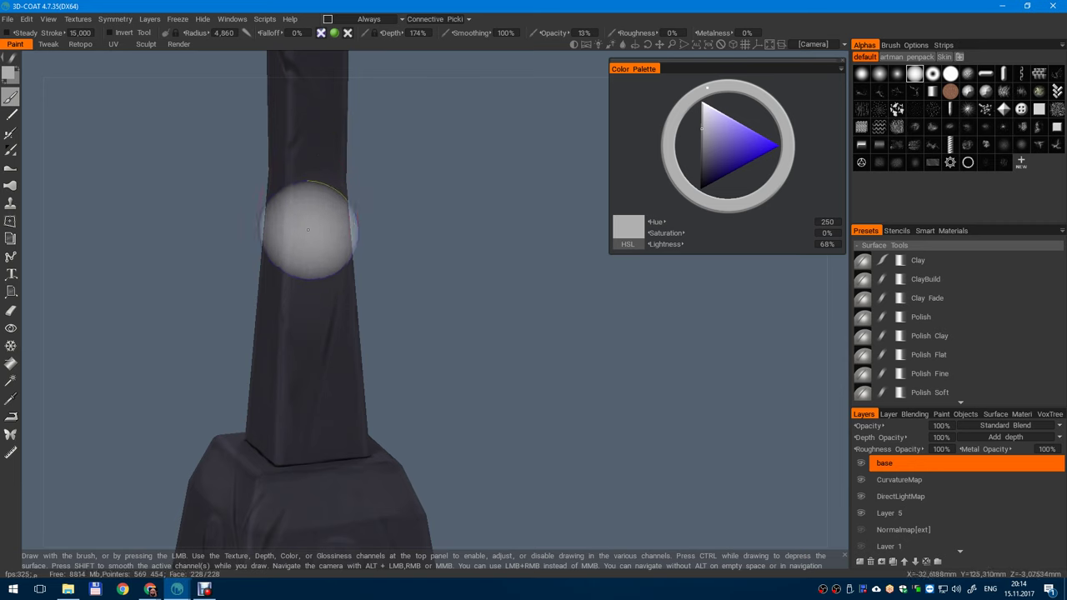
mouse_move(307, 230)
mouse_down()
mouse_move(316, 437)
mouse_move(321, 392)
mouse_up()
drag(320, 200, 324, 426)
- Brush the same soft highlights down the adjoining face of the tapered metal shaft
mouse_move(345, 310)
alt+mouse_down()
mouse_move(397, 303)
mouse_move(473, 265)
alt+mouse_up()
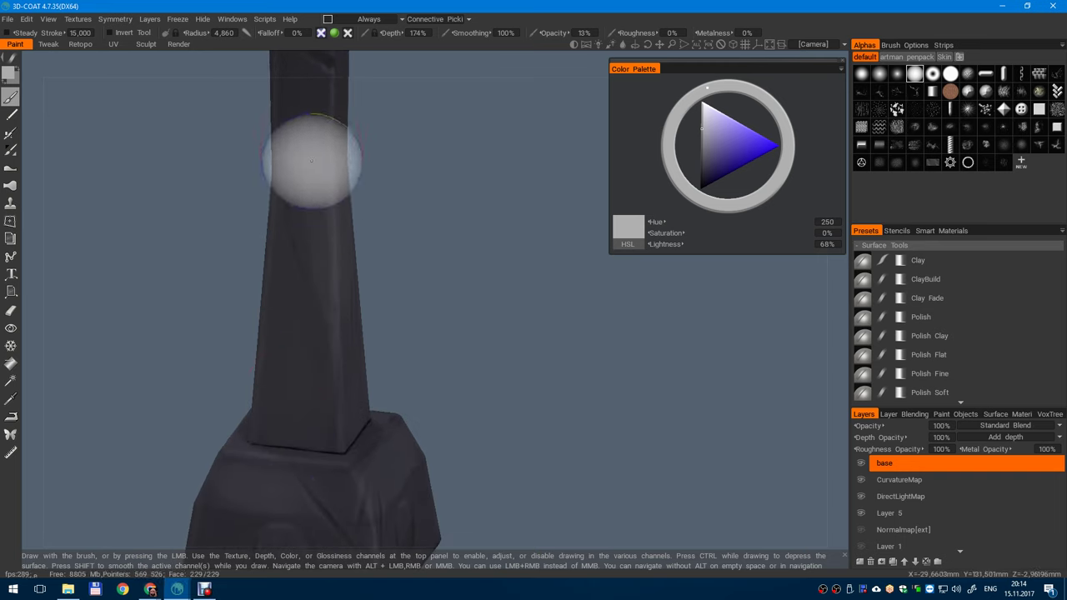
drag(312, 159, 285, 428)
drag(307, 196, 316, 390)
- Examine the highlighted metal shaft from close up and together with the whole post
alt+right_drag(323, 298, 310, 200)
alt+drag(310, 204, 254, 205)
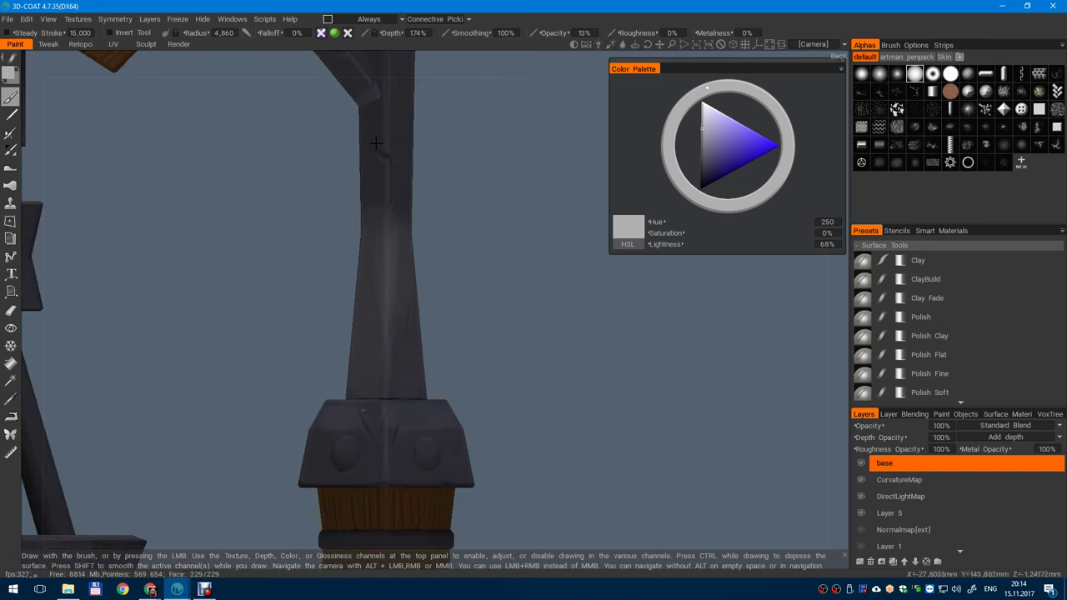
alt+middle_drag(258, 200, 265, 313)
alt+right_drag(279, 279, 301, 325)
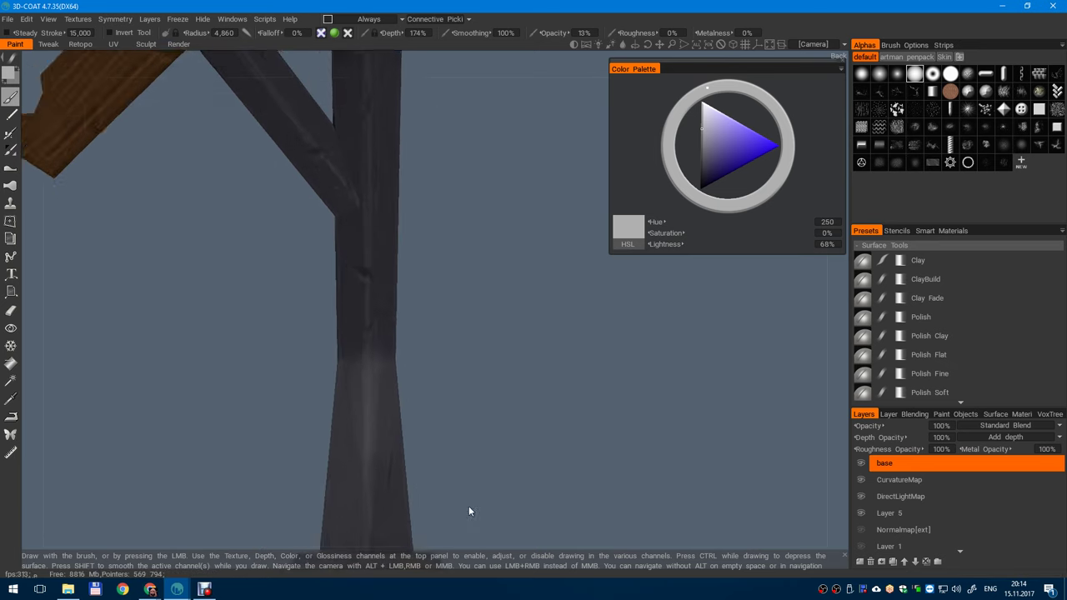
drag(469, 507, 464, 255)
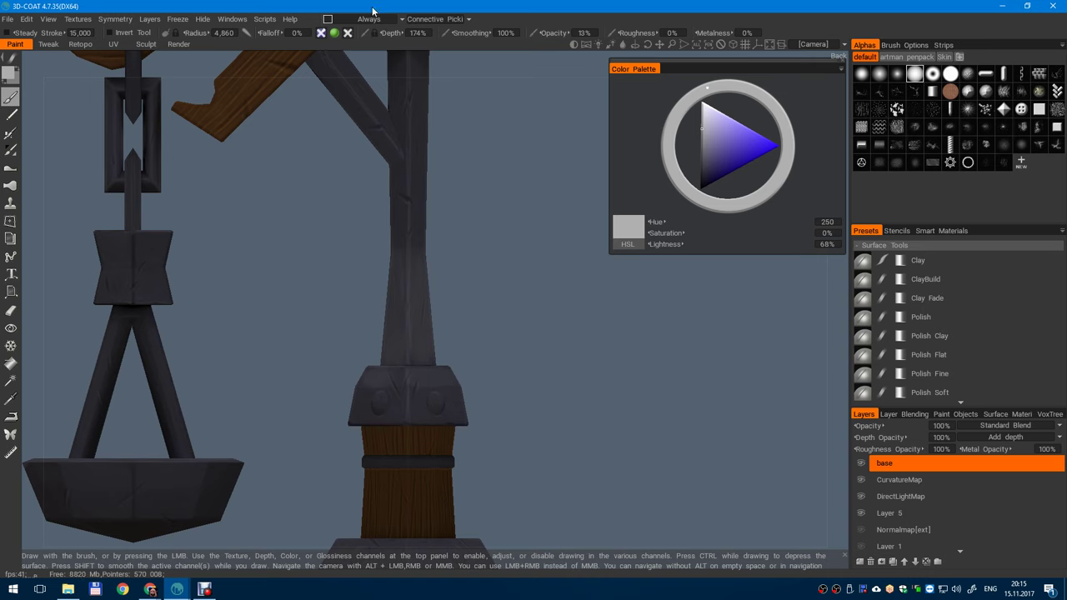
right_drag(359, 182, 445, 258)
drag(445, 258, 430, 212)
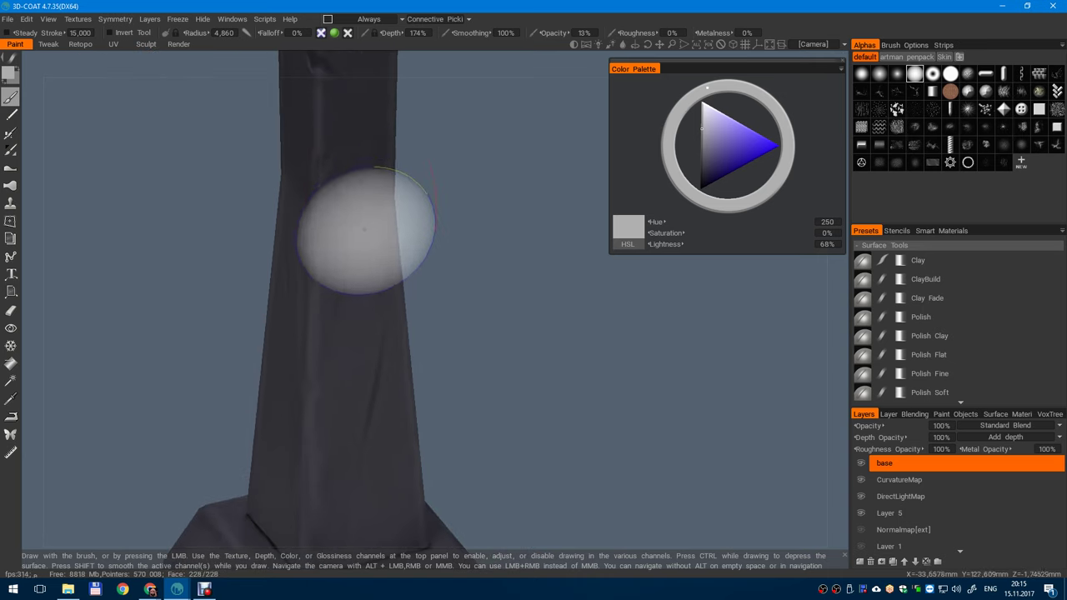
scroll(353, 288, down, 5)
drag(353, 289, 374, 87)
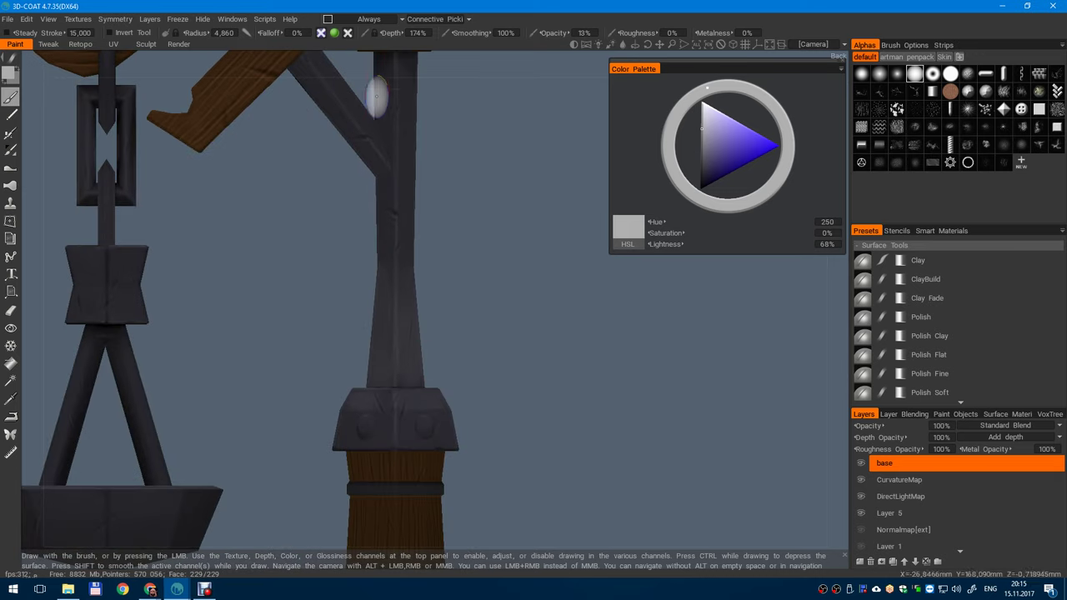
middle_drag(444, 323, 455, 200)
drag(456, 200, 424, 338)
- Reduce the brush radius to 2,714 and brush soft highlights over the riveted cap's upper surfaces
scroll(424, 339, up, 6)
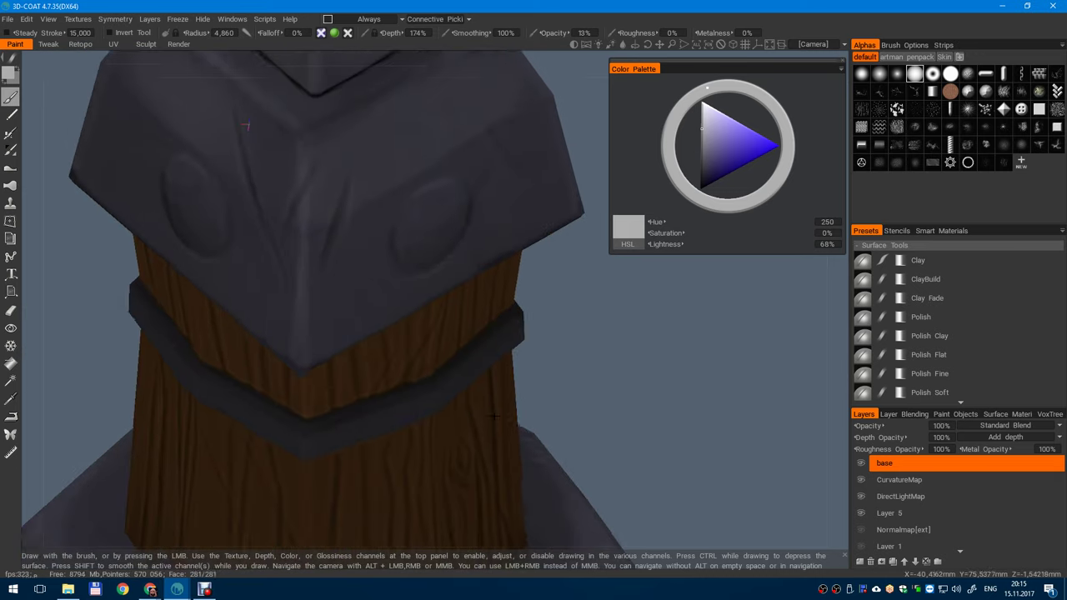
key(bracketleft)
key(bracketleft)
key(bracketleft)
key(bracketleft)
key(bracketleft)
key(bracketleft)
key(bracketleft)
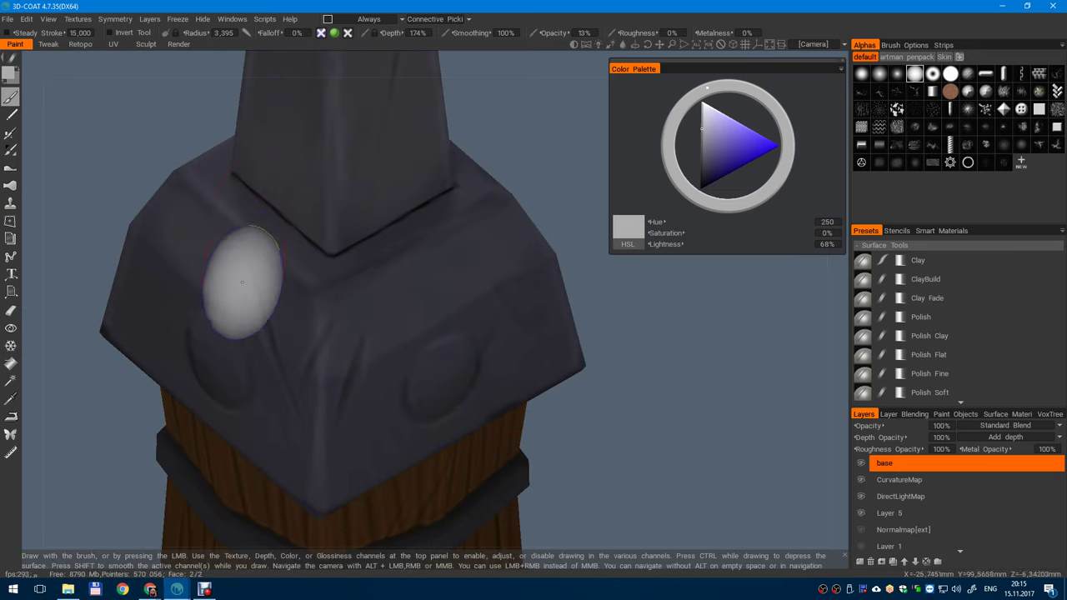
alt+right_drag(395, 356, 401, 308)
- Paint a grey highlight beside the cap's front-corner dents with radius 0,820, opacity 56%, saturation 0% and lightness 39%
key(v)
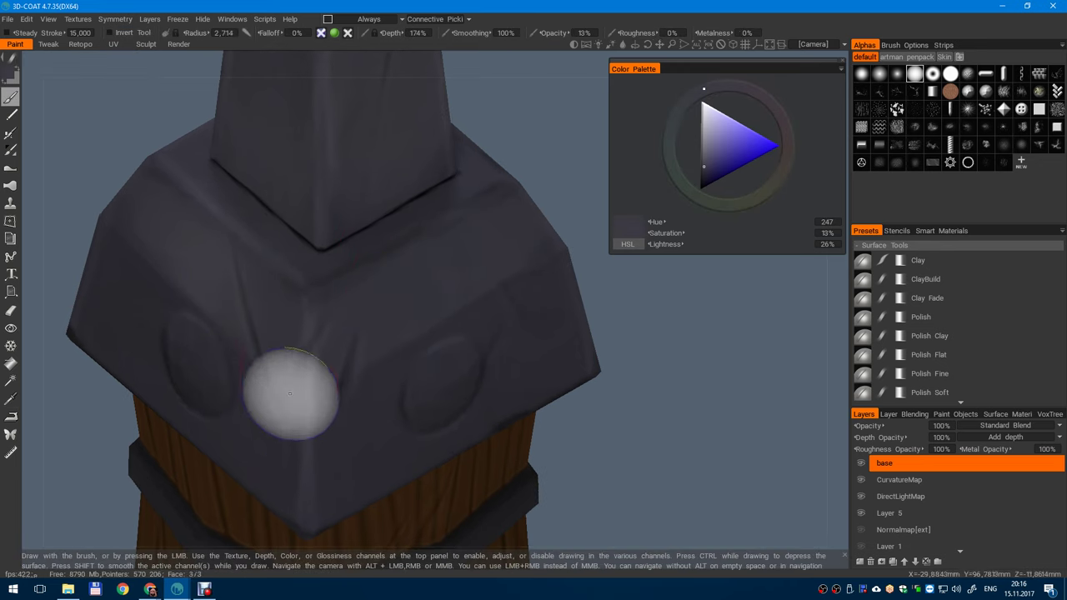
right_drag(317, 395, 253, 279)
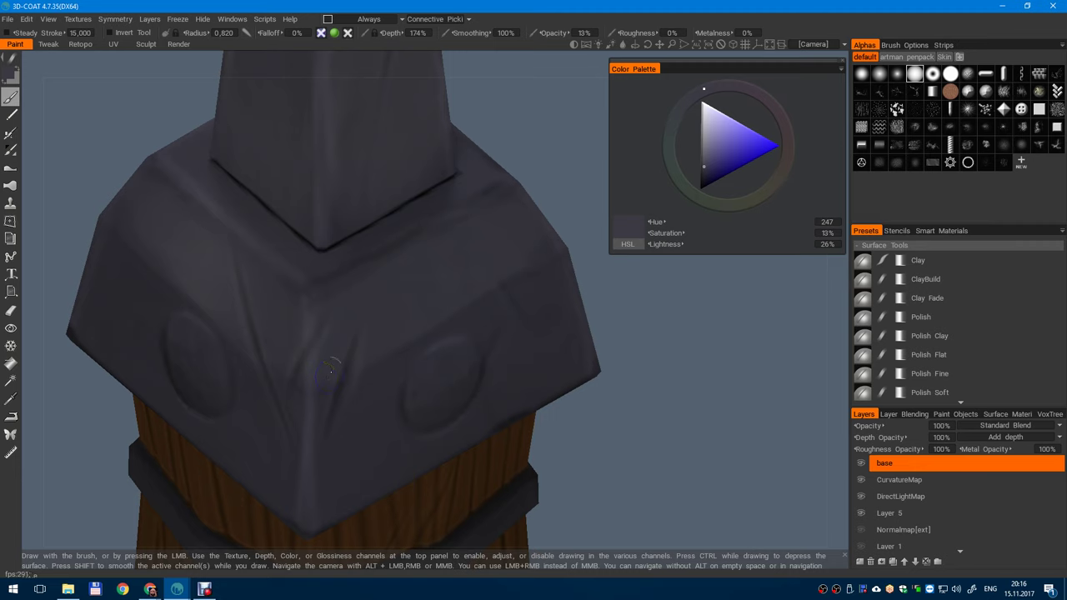
drag(554, 34, 578, 33)
drag(554, 33, 580, 34)
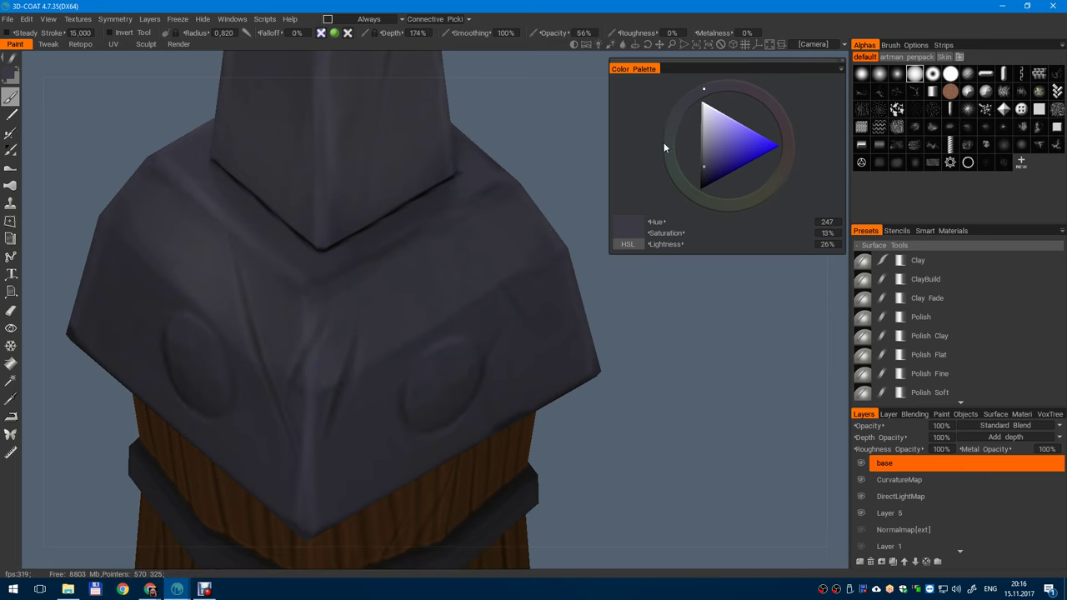
click(699, 155)
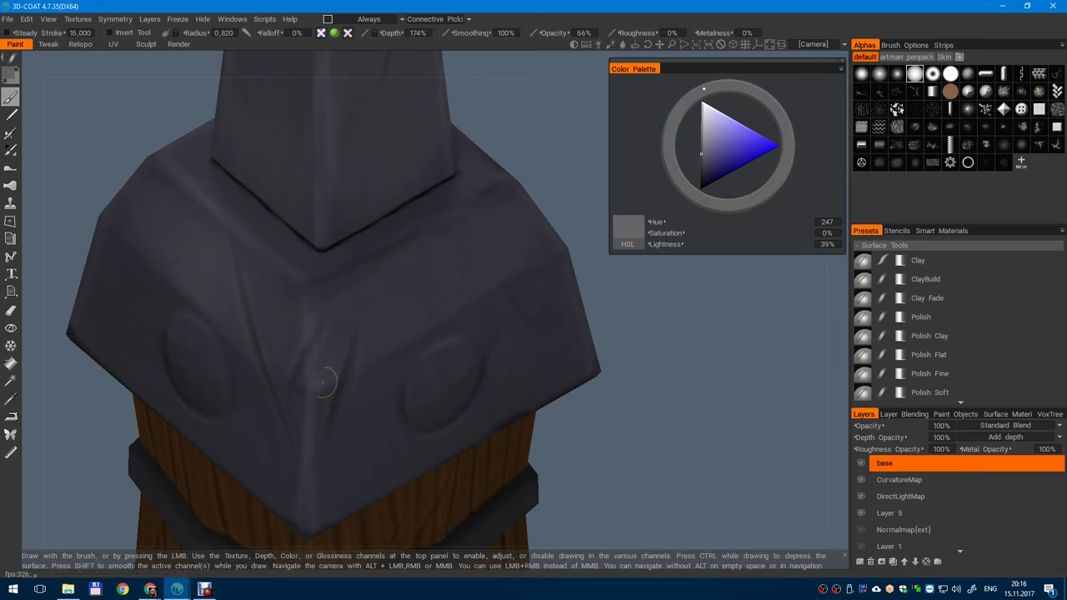
- Sample the lighter metal colour, set the brush radius to 1,442 and paint highlights along the cap's bevel above the rivet
key(v)
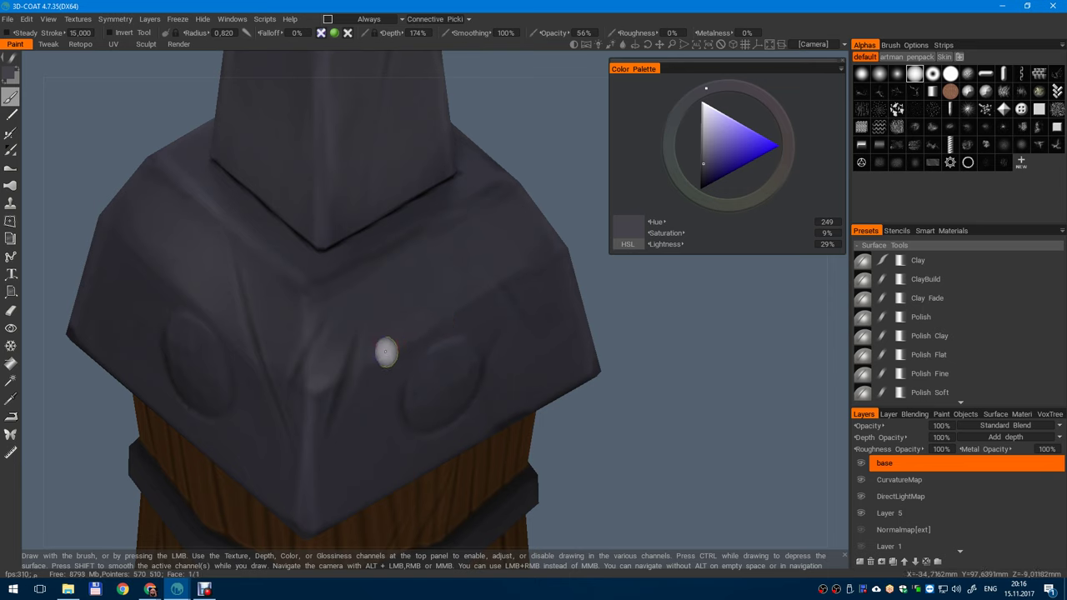
right_drag(387, 331, 405, 324)
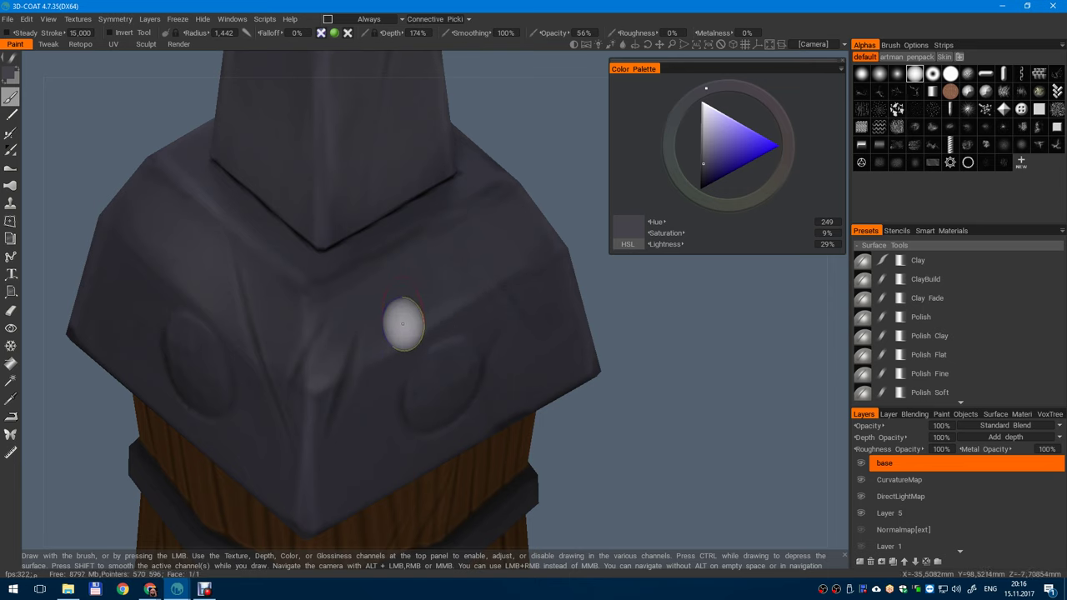
mouse_move(536, 259)
mouse_down()
mouse_move(518, 250)
mouse_move(546, 248)
mouse_up()
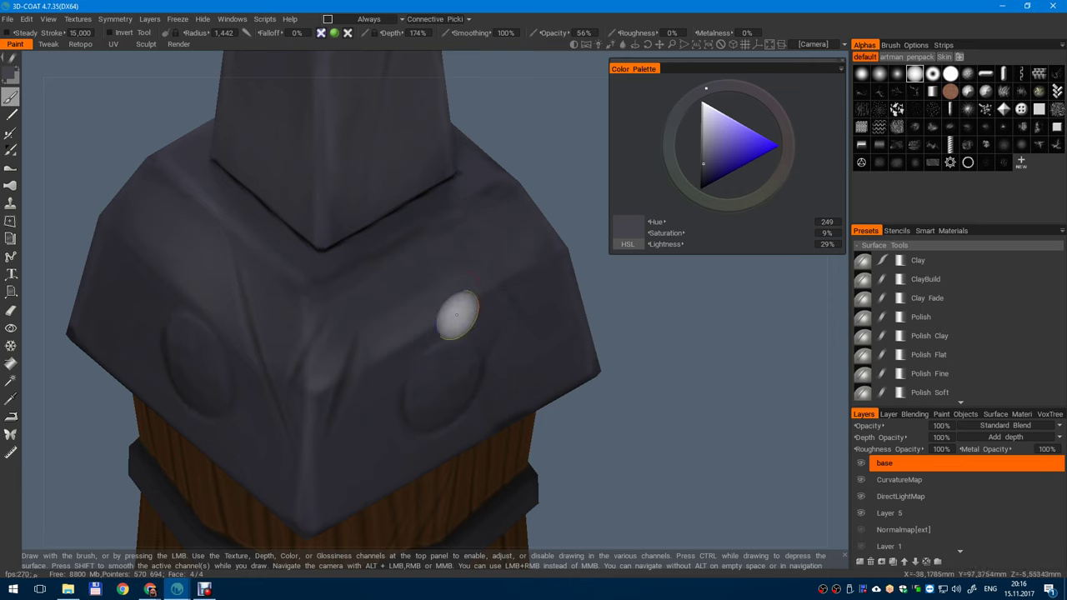
mouse_move(458, 317)
alt+right_down()
mouse_move(437, 192)
mouse_move(432, 429)
alt+right_up()
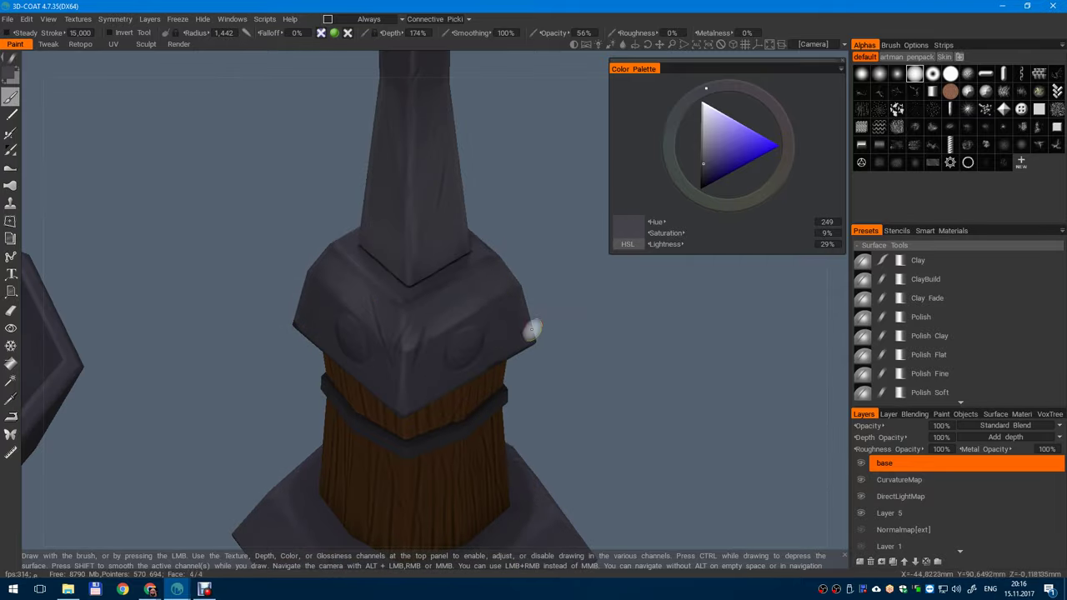
middle_drag(474, 343, 503, 343)
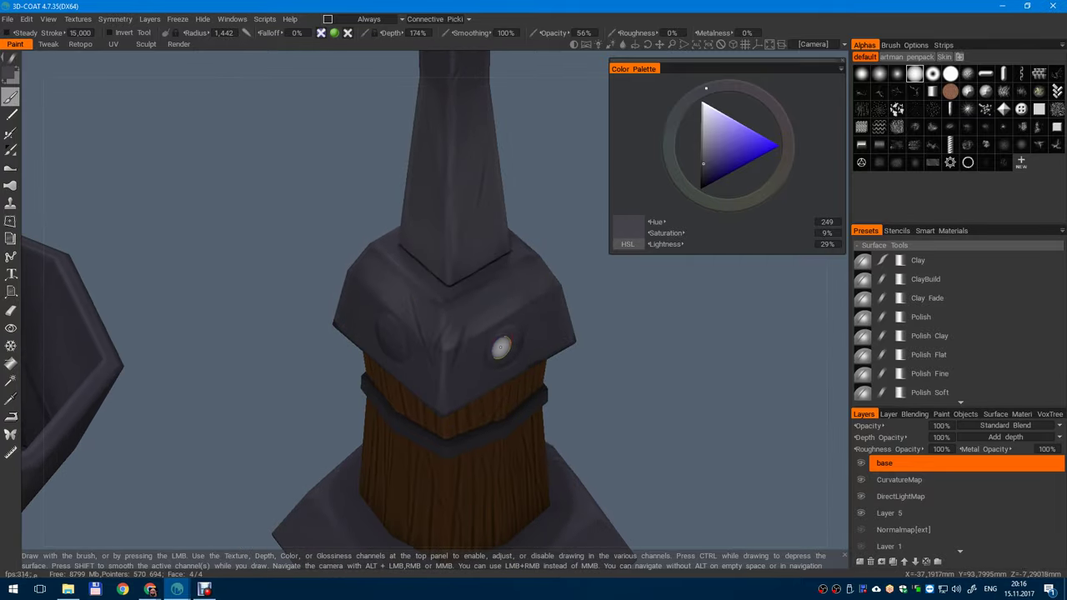
- Reduce the brush radius to 0,686 and paint the bevel highlight on the cap's neighbouring face
mouse_move(613, 377)
mouse_down()
mouse_move(612, 334)
mouse_move(634, 316)
mouse_move(581, 355)
mouse_move(559, 303)
mouse_move(579, 379)
mouse_move(552, 292)
mouse_move(588, 369)
mouse_move(434, 339)
mouse_move(334, 431)
mouse_move(322, 267)
mouse_move(283, 291)
mouse_up()
right_drag(283, 291, 263, 296)
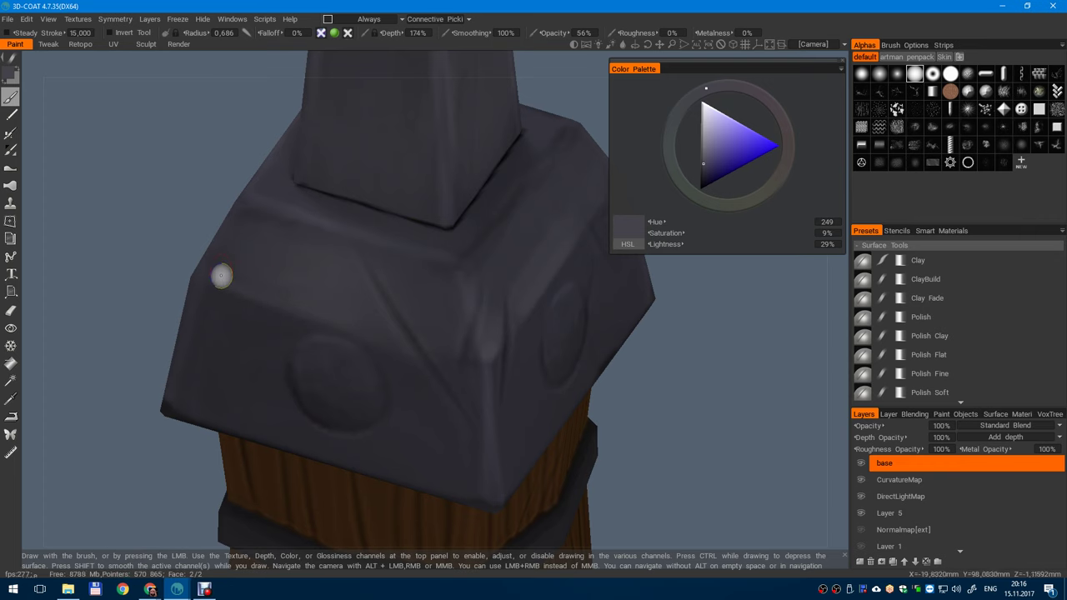
alt+middle_drag(349, 409, 330, 408)
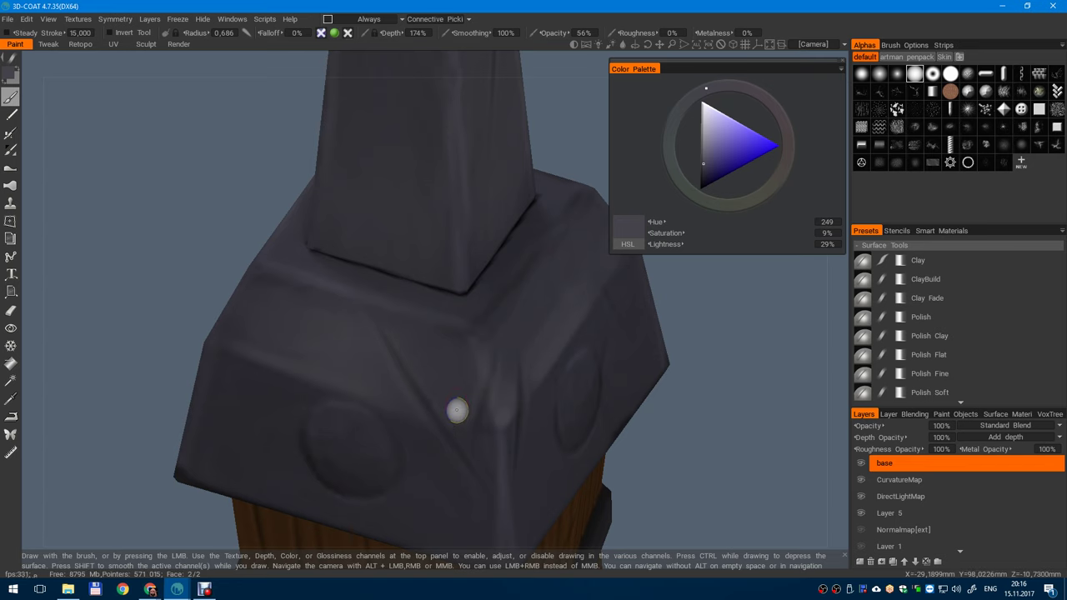
- Try pure white as the paint colour, and sample the lighter metal colour from the highlight on the cap's front corner
click(704, 106)
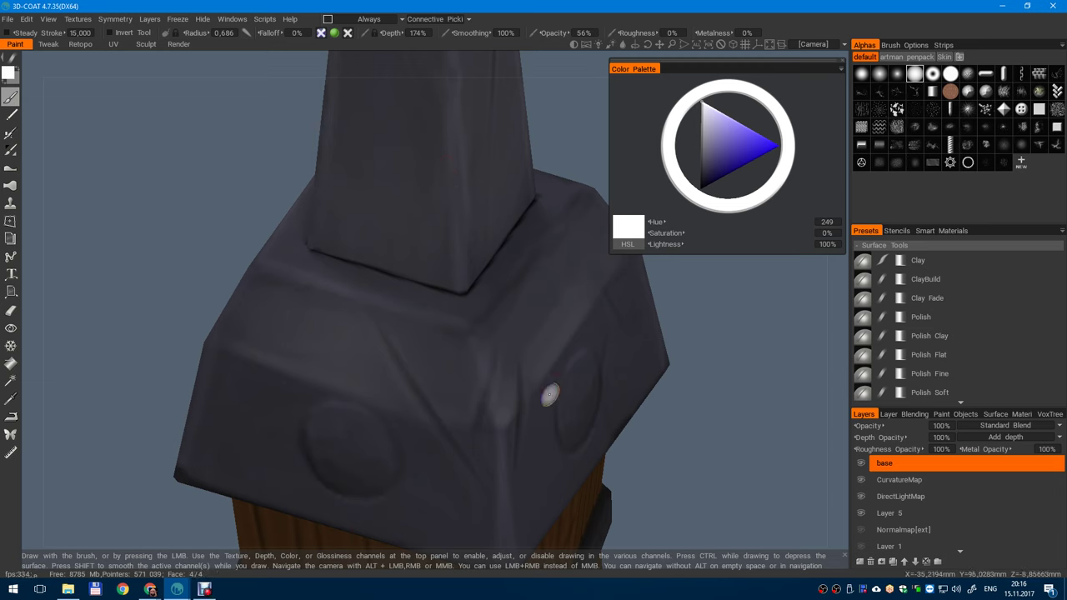
key(v)
click(504, 409)
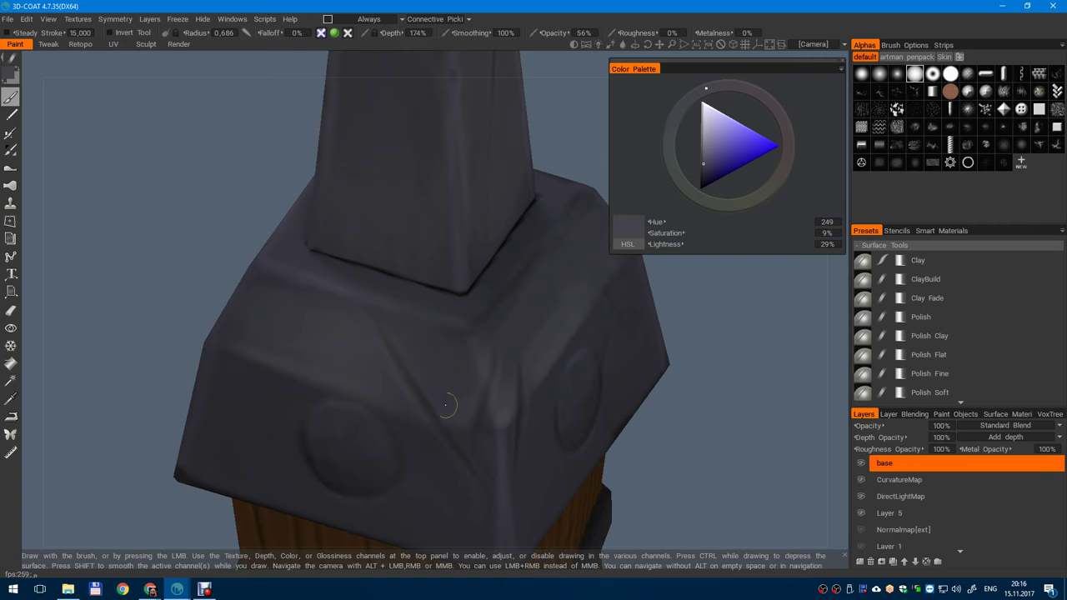
- Sample the darker metal colour with 12% saturation and 19% lightness, and paint it across the cap's bevel with brush radius about 1,259
alt+right_drag(469, 375, 425, 241)
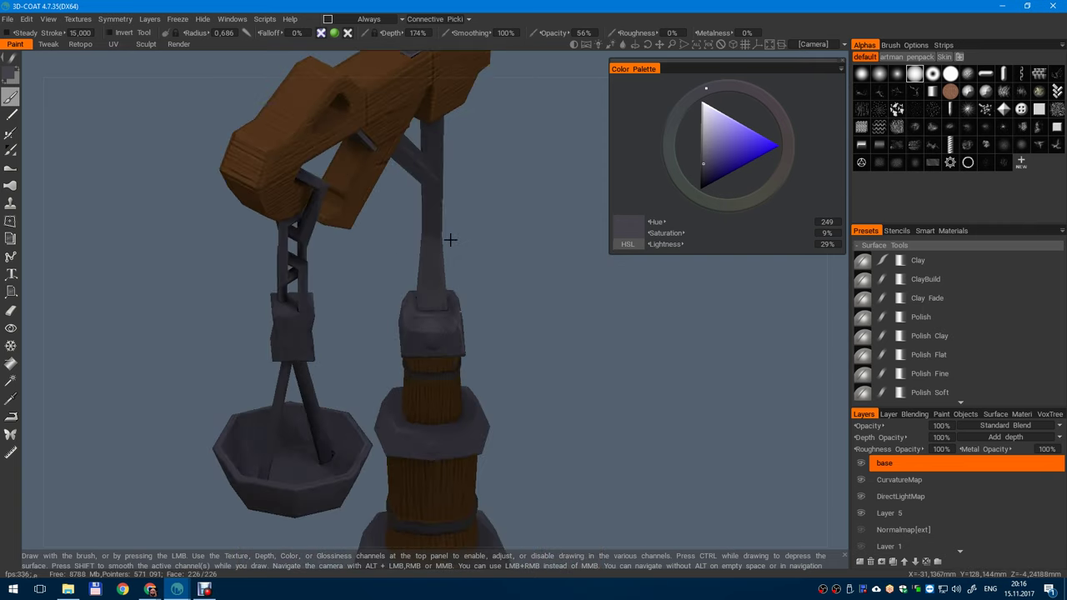
alt+drag(425, 242, 431, 250)
alt+right_drag(431, 251, 499, 460)
alt+drag(498, 460, 481, 321)
alt+right_drag(481, 321, 486, 350)
alt+drag(486, 350, 477, 382)
key(v)
click(459, 348)
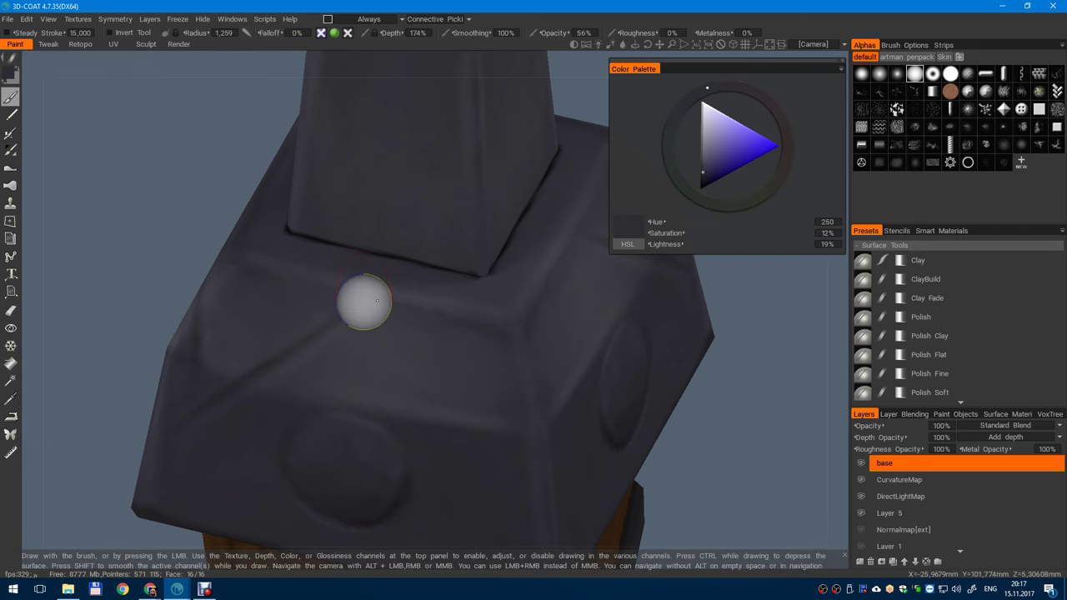
drag(284, 282, 469, 345)
mouse_move(316, 300)
mouse_down()
mouse_move(386, 313)
mouse_move(420, 335)
mouse_up()
drag(358, 313, 455, 379)
mouse_move(465, 394)
alt+right_down()
mouse_move(395, 305)
mouse_move(375, 250)
alt+right_up()
alt+drag(488, 279, 421, 252)
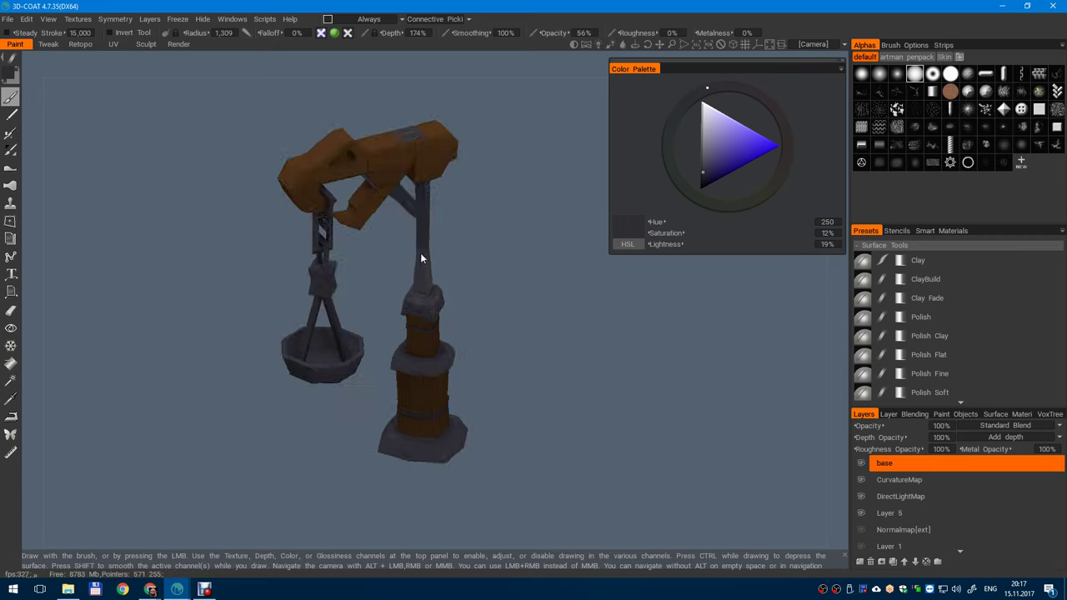
- Sample the metal tone with 25% lightness from the cap's front bevel and enlarge the brush radius to 2,337
alt+right_drag(421, 252, 472, 327)
alt+drag(472, 327, 496, 321)
alt+right_drag(496, 321, 483, 355)
key(v)
click(336, 393)
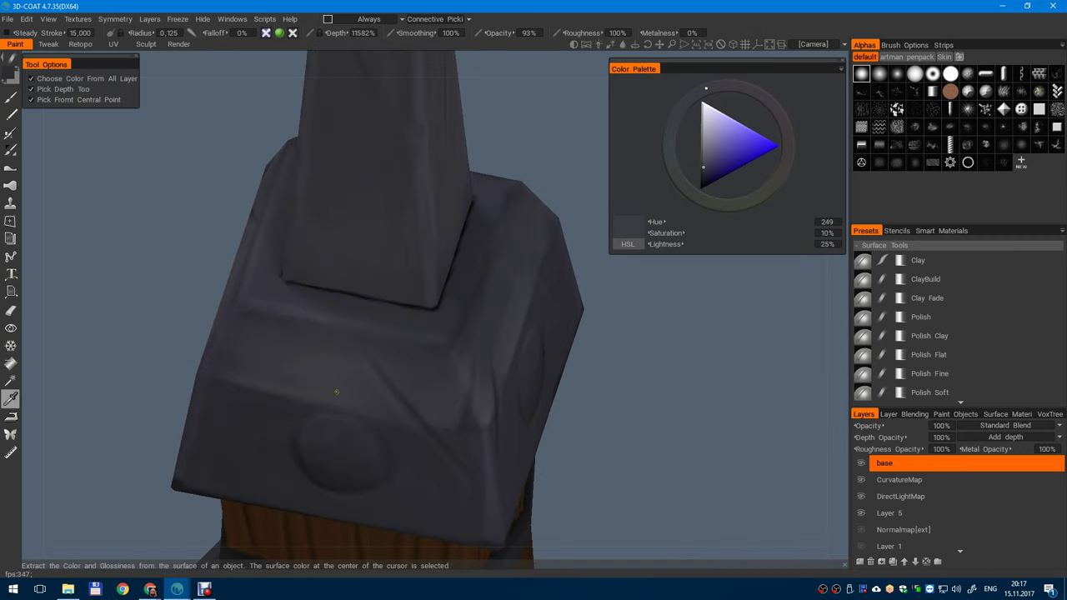
right_drag(293, 326, 307, 321)
right_drag(255, 353, 250, 340)
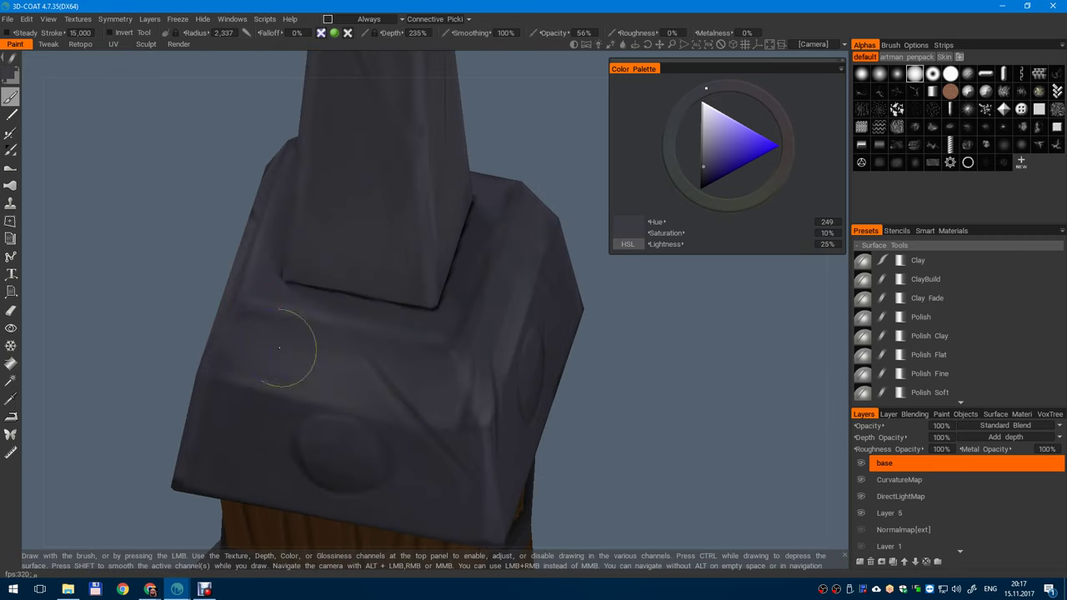
- Reduce the brush radius to 0,617 and paint strokes along the diagonal scratch beside the cap's front rivet
alt+right_drag(351, 361, 458, 459)
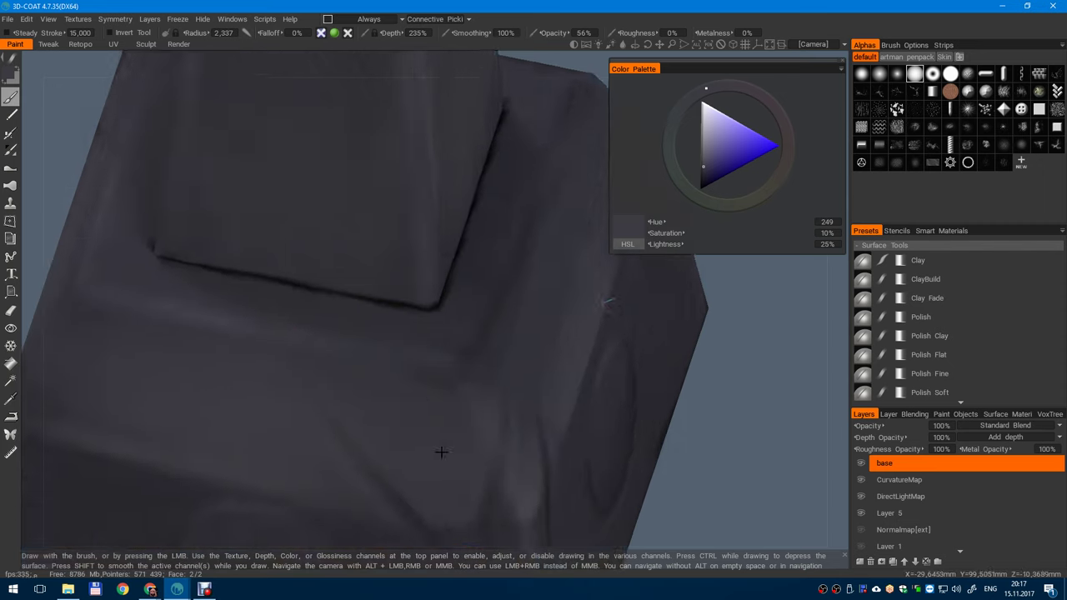
alt+middle_drag(458, 459, 464, 253)
right_drag(378, 219, 316, 243)
drag(342, 207, 419, 379)
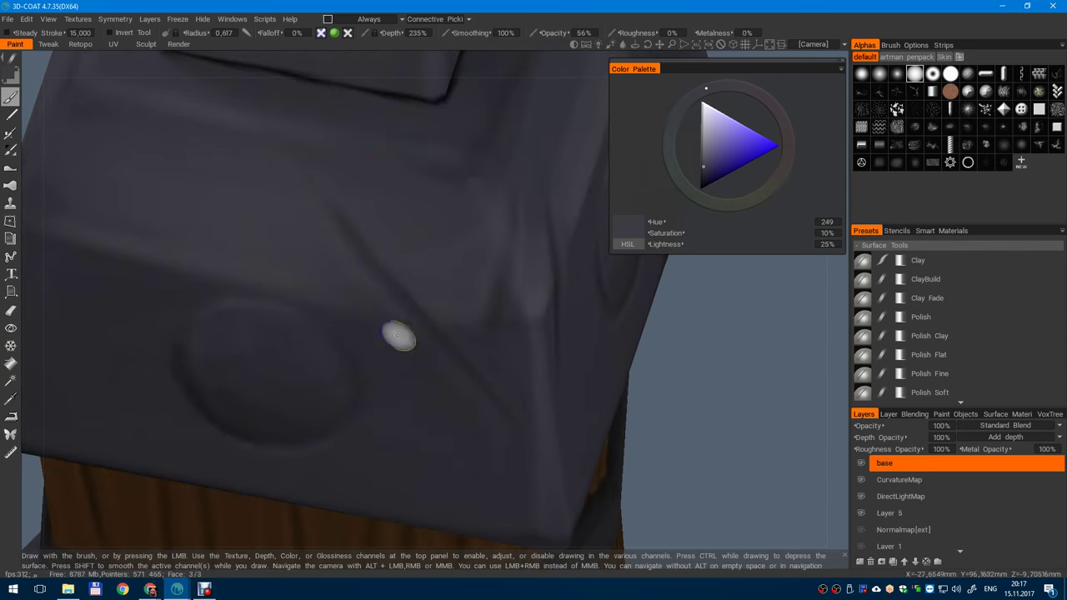
drag(344, 230, 456, 386)
scroll(484, 325, down, 5)
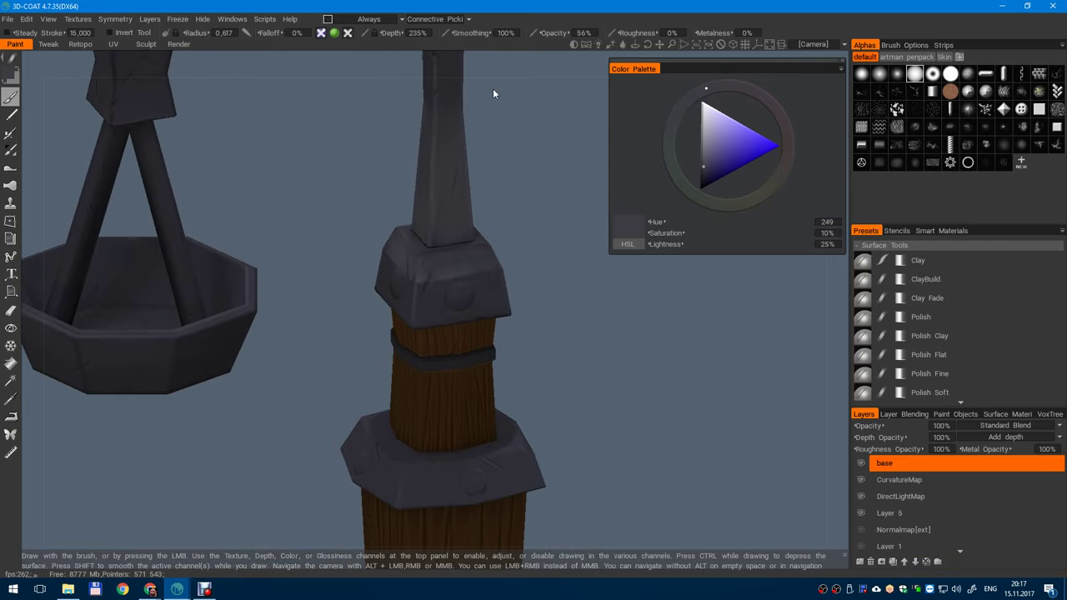
- Paint grey highlights on the cap's front-corner ridge and dent tip with saturation 0%, lightness 57% and radius 0,496
scroll(508, 179, up, 7)
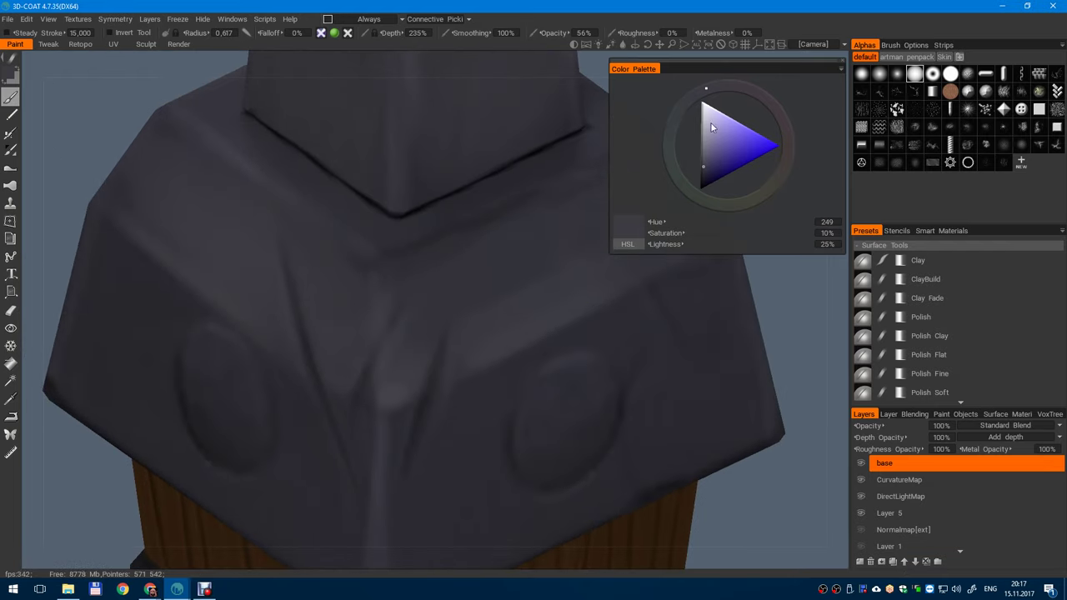
mouse_move(711, 125)
mouse_down()
mouse_move(711, 149)
mouse_move(702, 137)
mouse_up()
scroll(370, 283, up, 2)
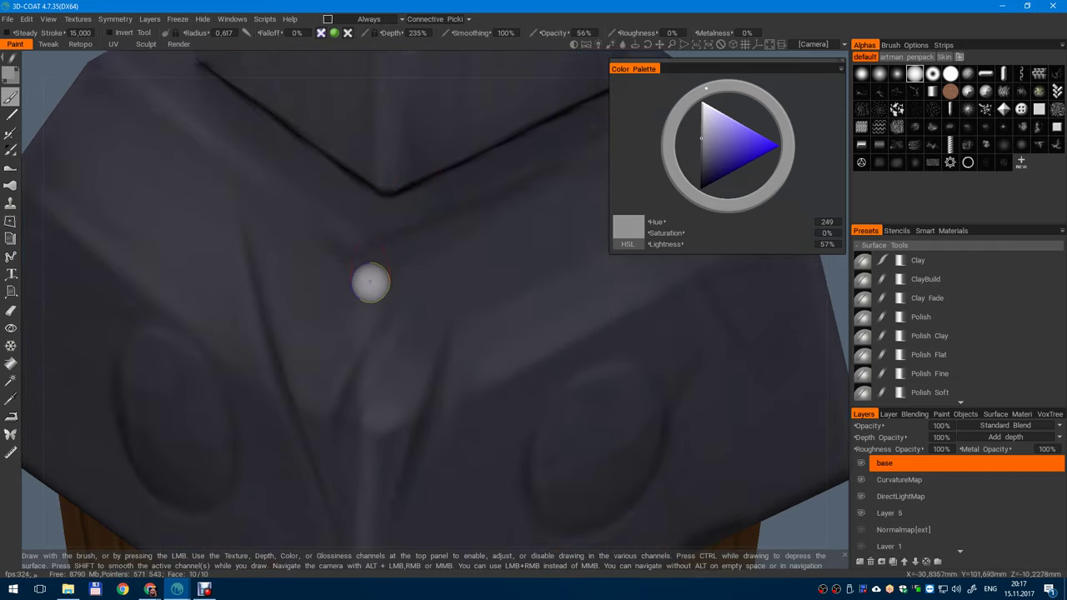
right_drag(373, 271, 364, 269)
drag(365, 294, 367, 243)
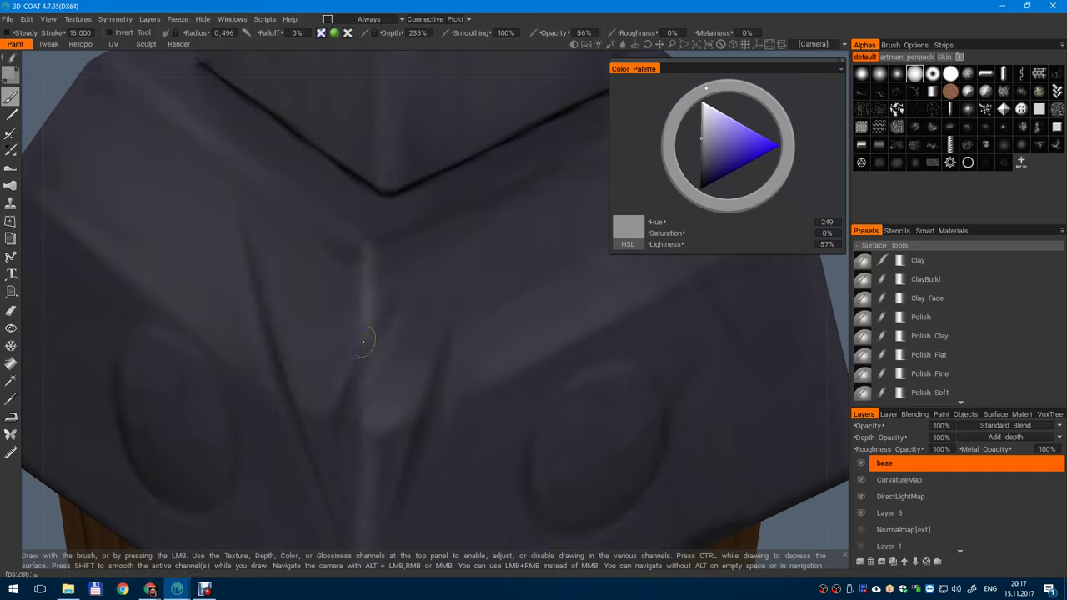
scroll(377, 364, up, 2)
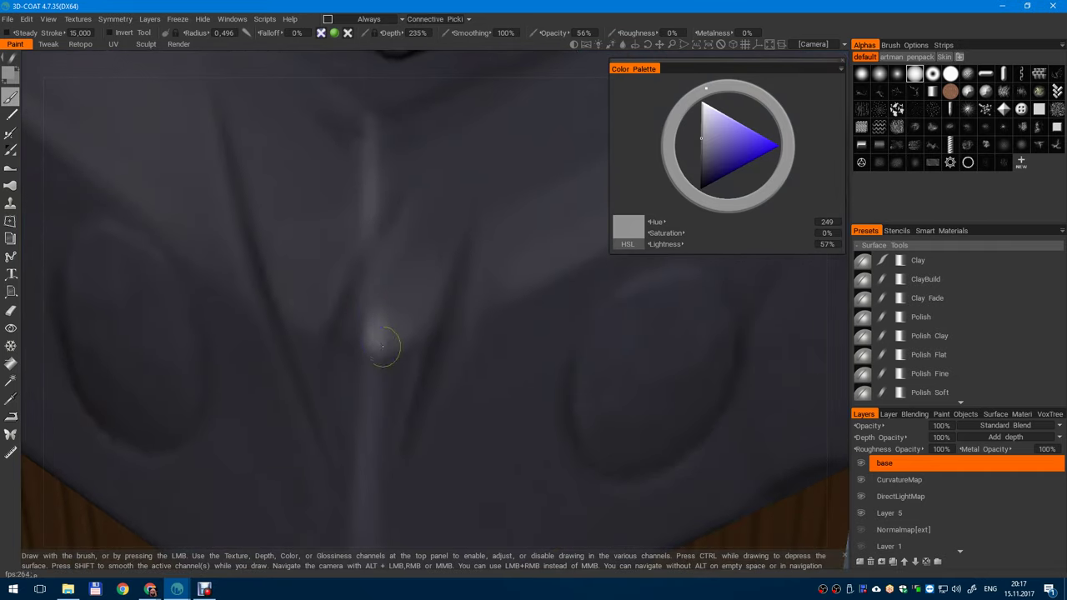
drag(387, 340, 396, 345)
scroll(450, 347, down, 6)
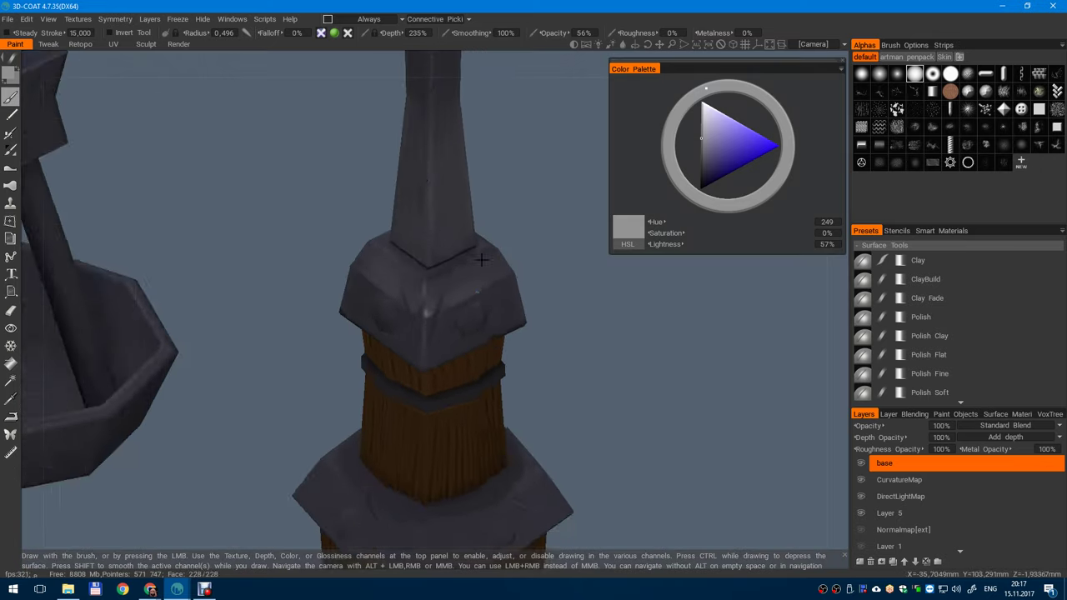
- Paint a thin grey highlight along the bevel edge above the rivet on the cap's neighbouring face
alt+drag(445, 231, 505, 311)
scroll(506, 311, up, 5)
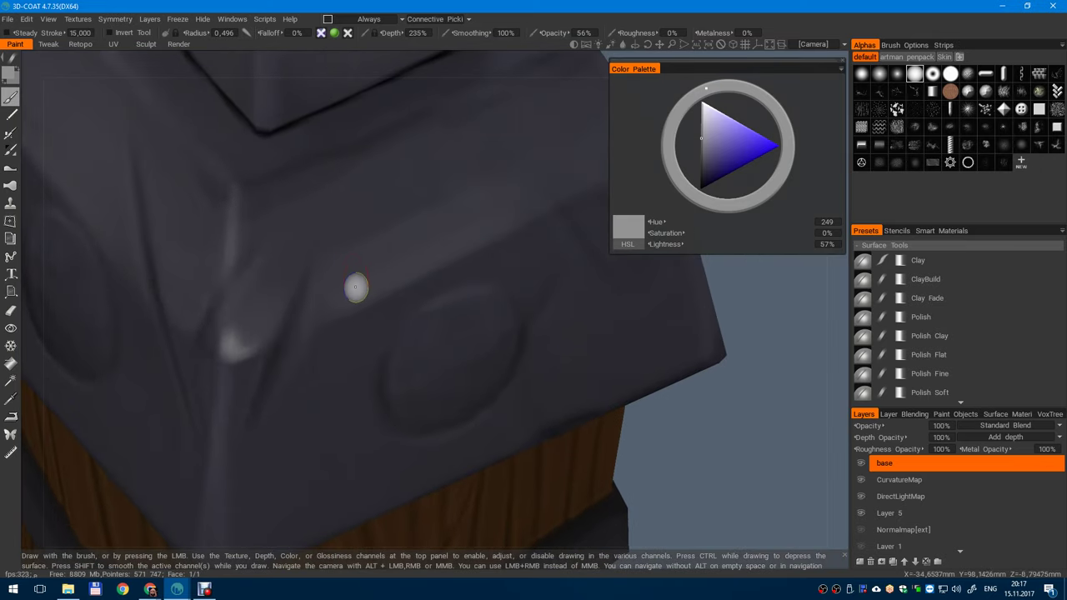
drag(379, 287, 482, 234)
scroll(442, 309, down, 5)
scroll(403, 313, up, 6)
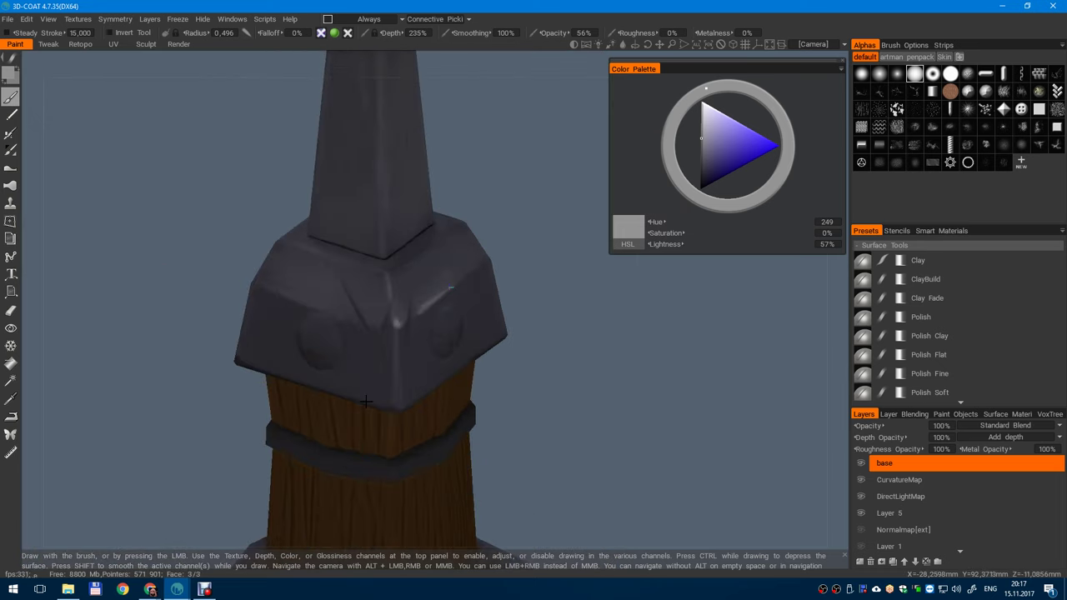
- Sample the metal colour above the bevel highlight, set the brush radius to 1,035 and soften the highlight's upper side
scroll(403, 314, up, 1)
key(v)
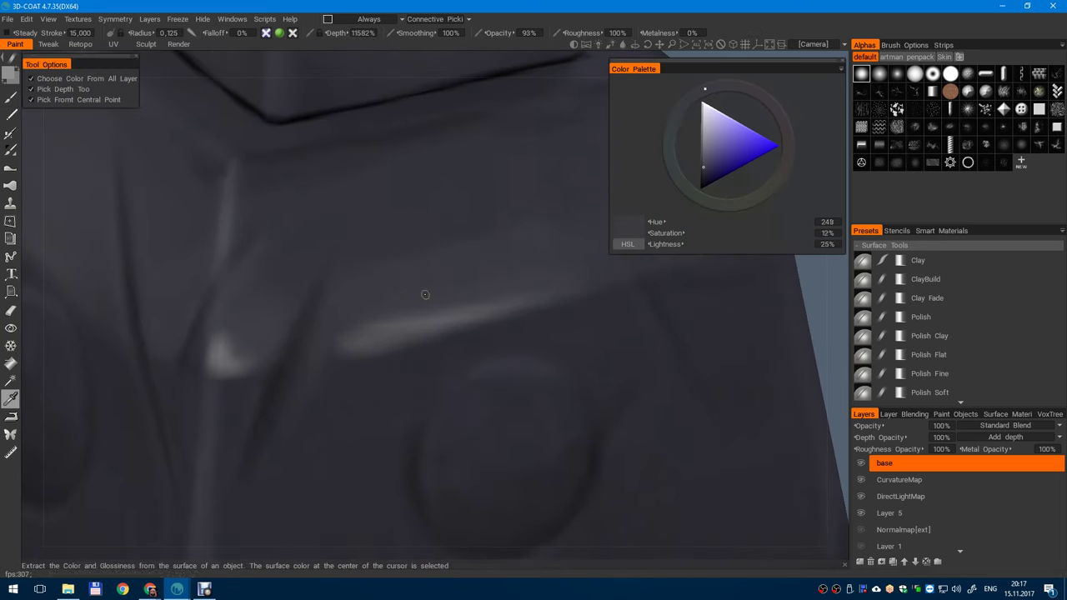
key(bracketright)
key(bracketright)
key(bracketright)
key(bracketright)
key(bracketright)
key(bracketright)
key(bracketright)
mouse_move(424, 305)
mouse_down()
mouse_move(370, 317)
mouse_move(422, 305)
mouse_up()
mouse_move(563, 260)
mouse_down()
mouse_move(378, 290)
mouse_move(460, 234)
mouse_up()
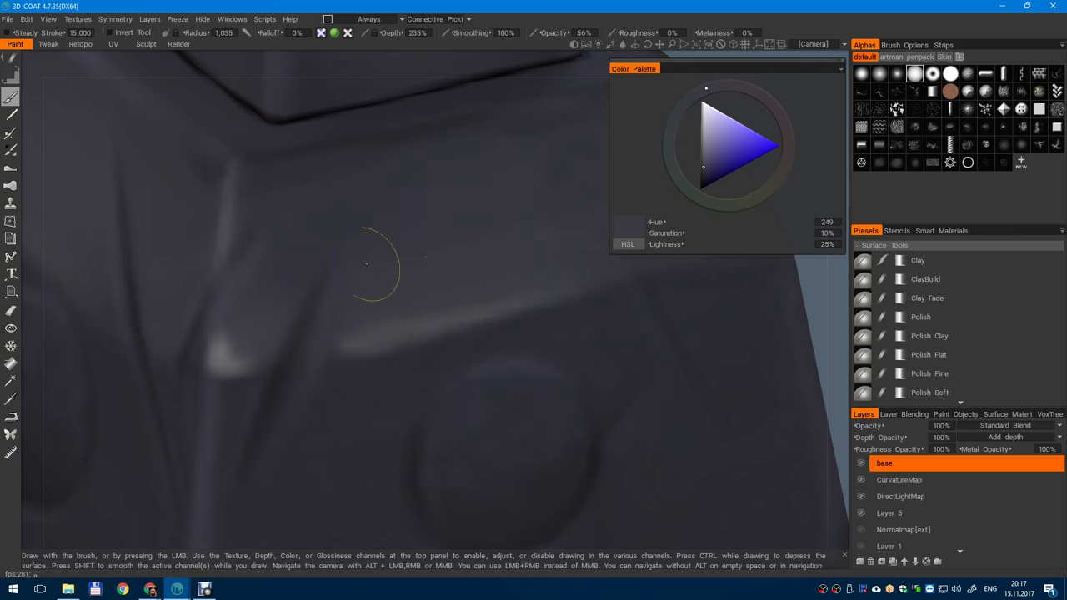
scroll(506, 275, down, 5)
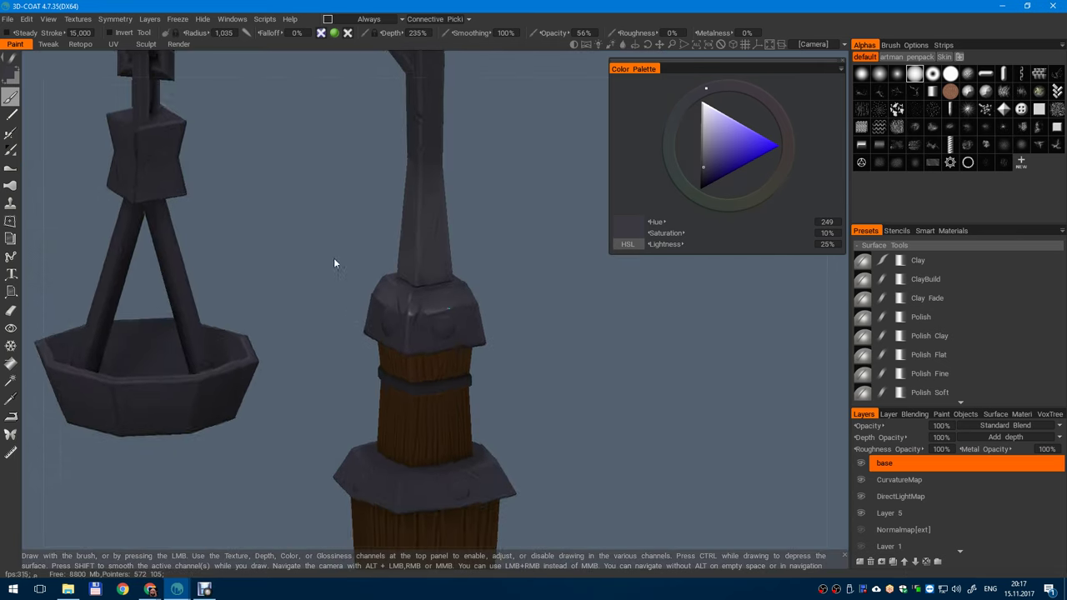
- Set the brush radius to 0,606, sample the grey from the corner highlight and paint a bright streak along the neighbouring dent's edge
scroll(372, 437, up, 5)
scroll(372, 438, down, 1)
key(v)
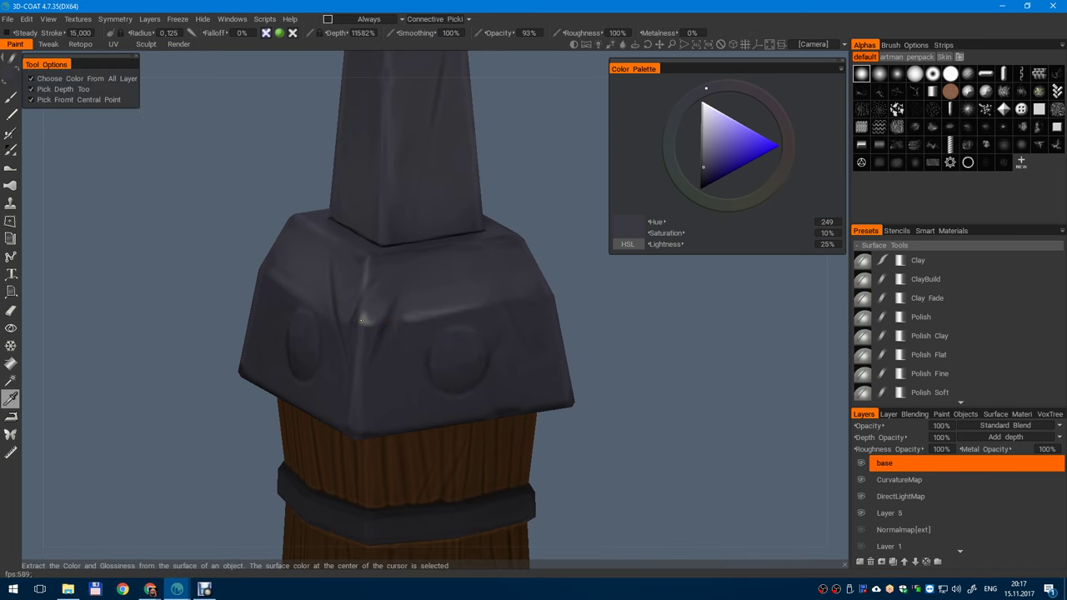
key(v)
scroll(405, 342, up, 5)
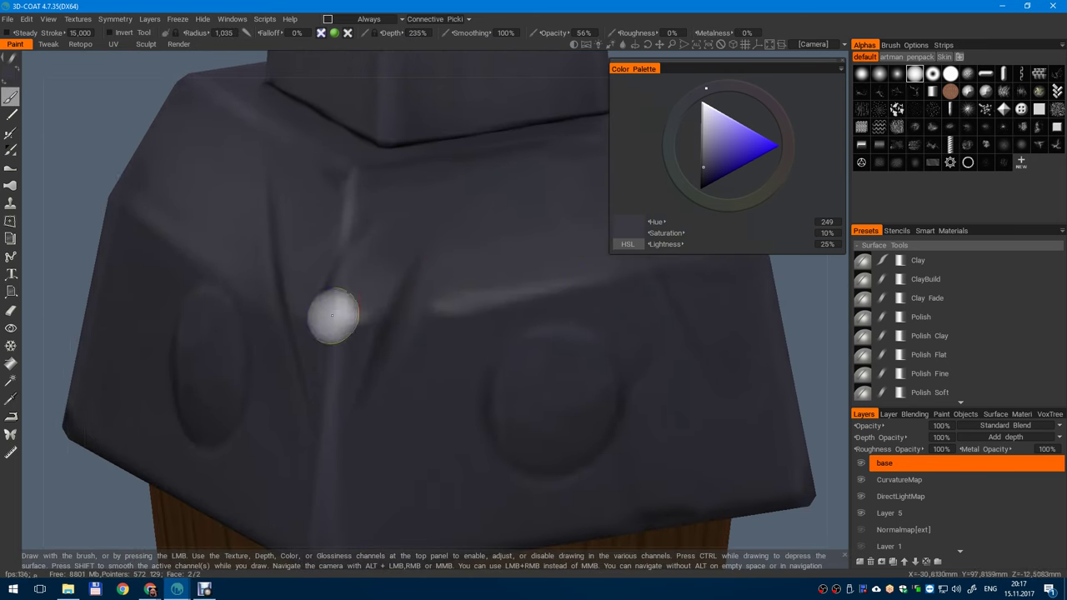
alt+right_drag(416, 281, 400, 359)
alt+middle_drag(400, 359, 466, 305)
right_drag(458, 276, 436, 288)
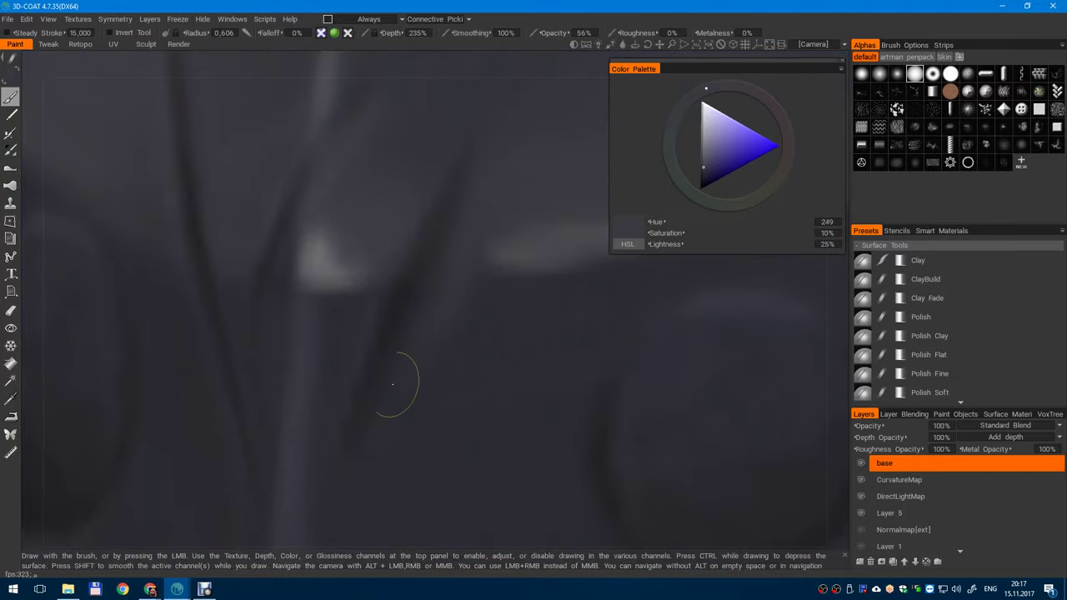
key(v)
click(327, 265)
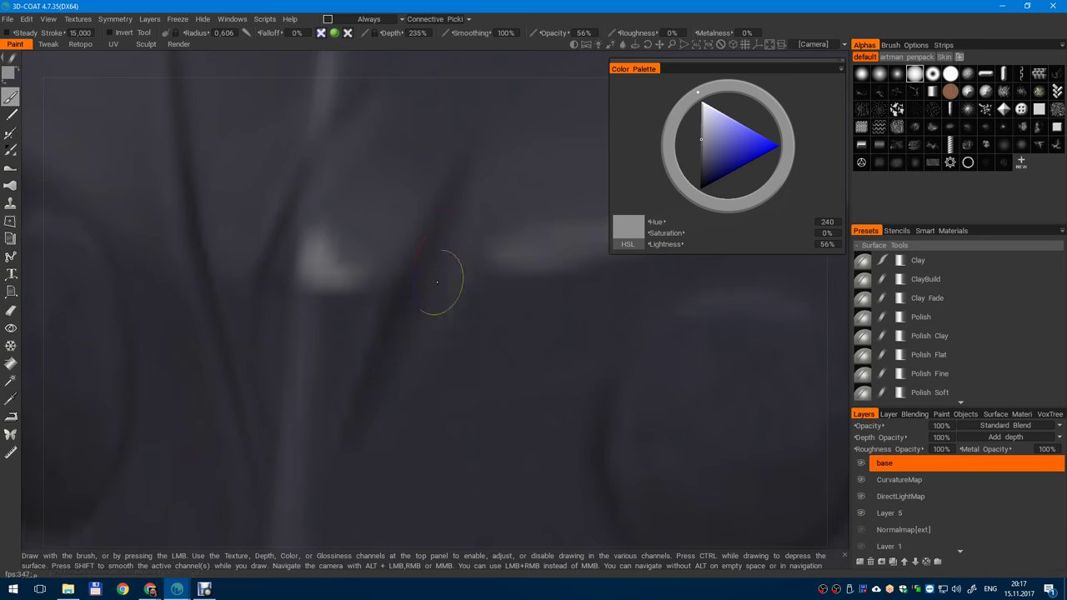
mouse_move(436, 282)
mouse_down()
mouse_move(381, 381)
mouse_move(441, 262)
mouse_move(352, 434)
mouse_up()
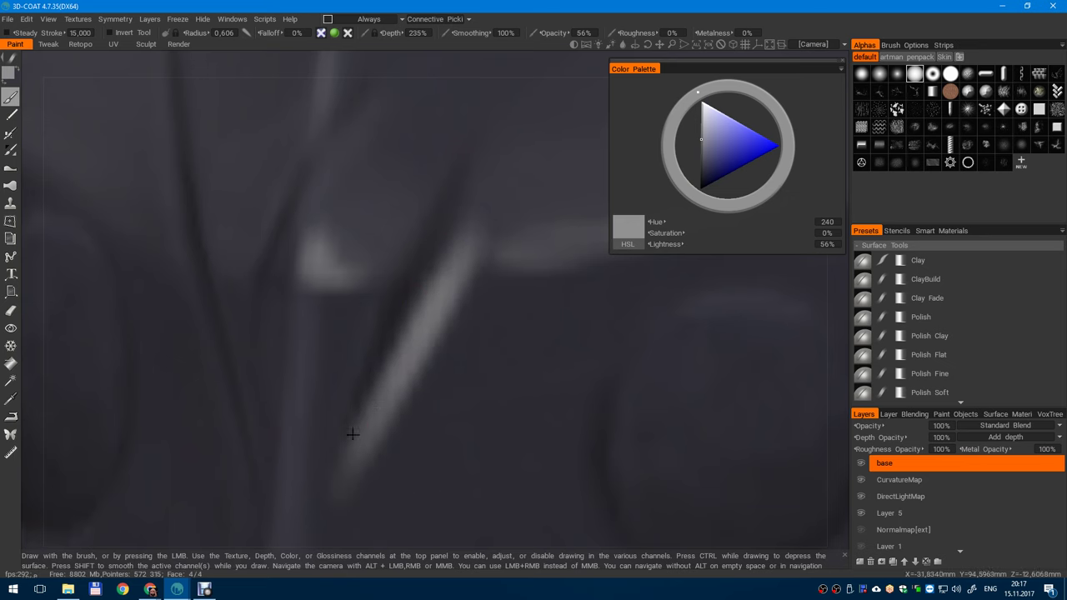
mouse_move(352, 434)
alt+right_down()
mouse_move(405, 76)
mouse_move(408, 358)
mouse_move(404, 291)
alt+right_up()
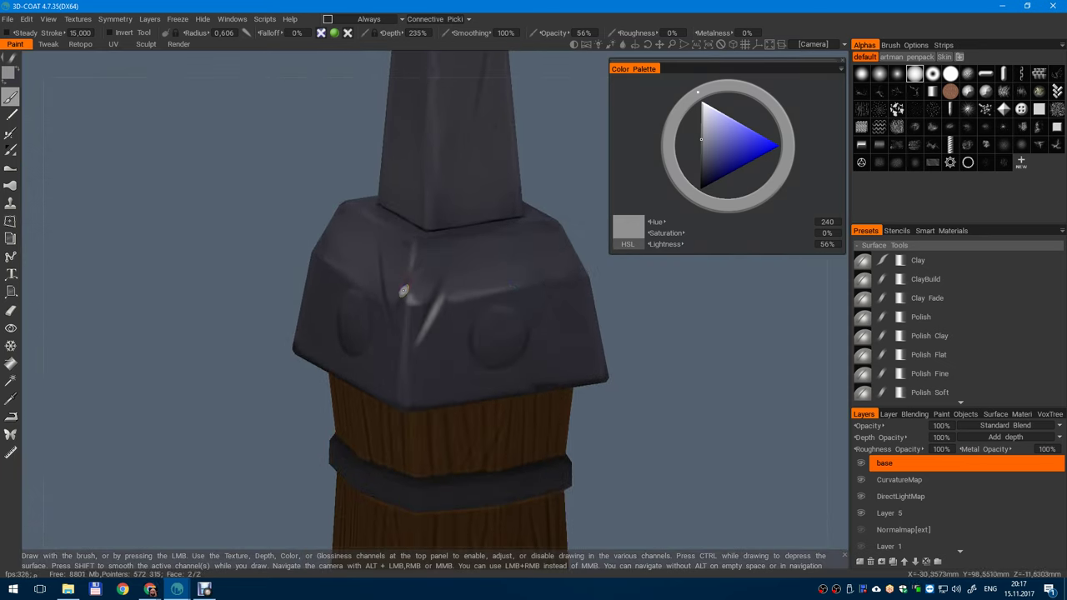
- Sample the dark tone with 14% lightness from the dent and shade beside its bright streak with brush radius 1,057
key(v)
key(v)
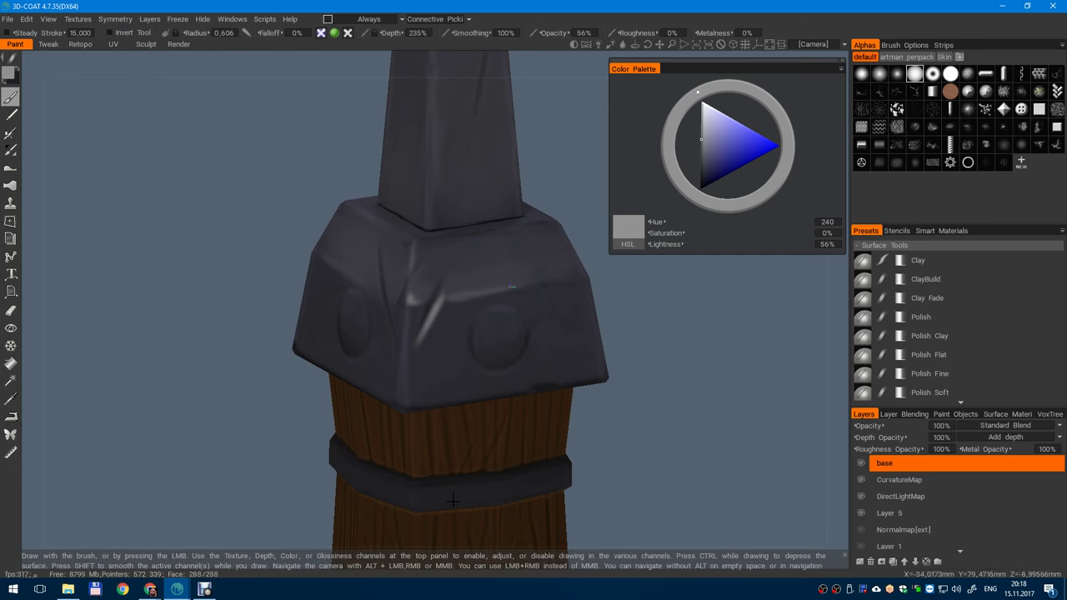
scroll(452, 320, up, 4)
scroll(459, 310, up, 3)
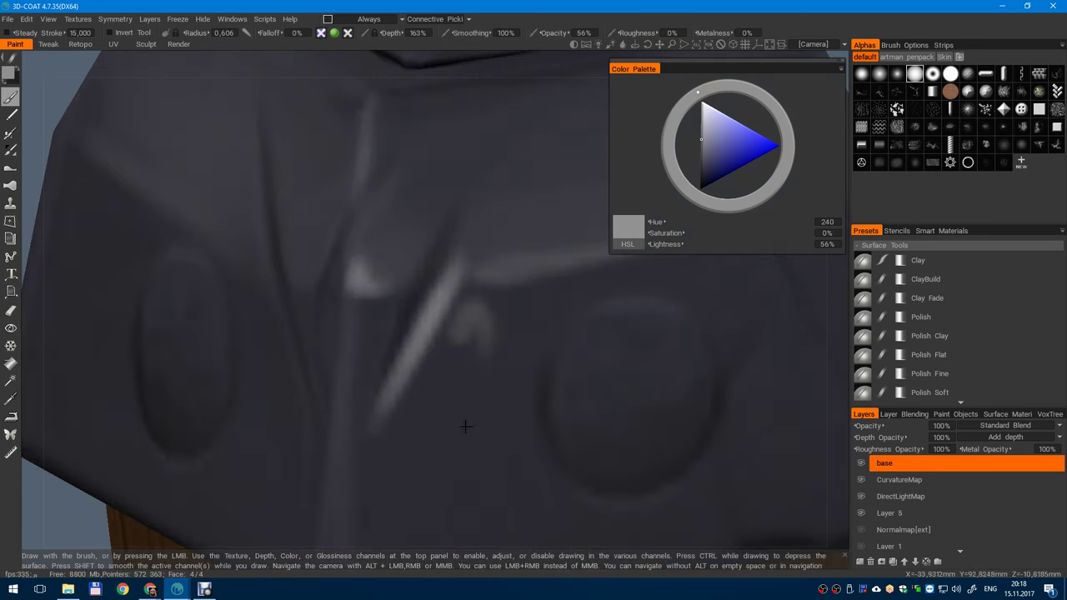
key(v)
click(411, 291)
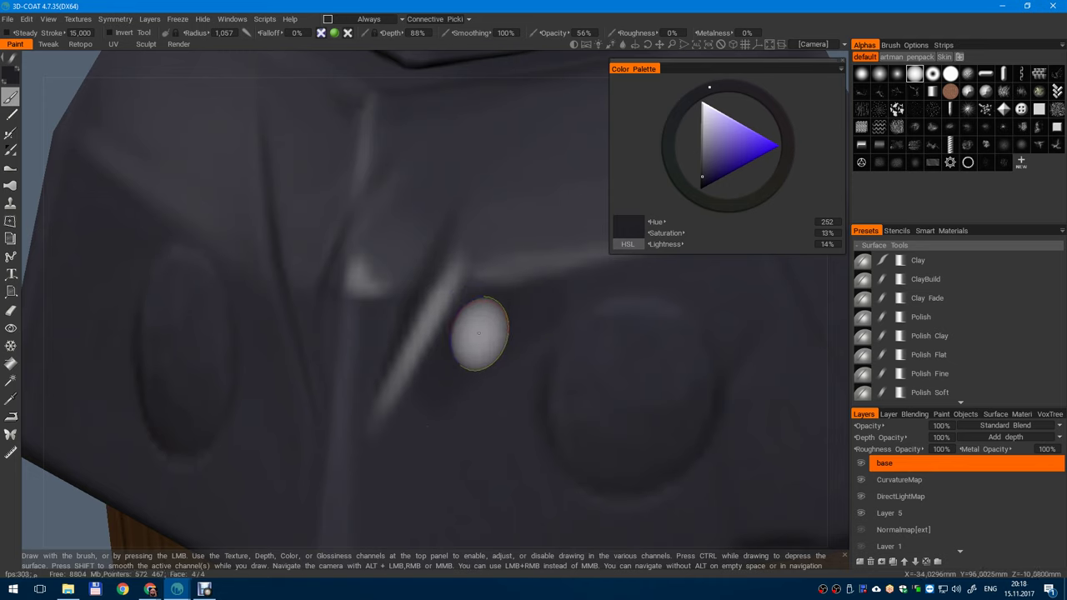
scroll(413, 392, down, 5)
scroll(424, 361, down, 5)
- Paint dark shading beneath the bevel edge around the rivet, and reduce the brush radius to 0,378
alt+drag(423, 362, 426, 303)
scroll(505, 334, up, 5)
scroll(426, 303, up, 4)
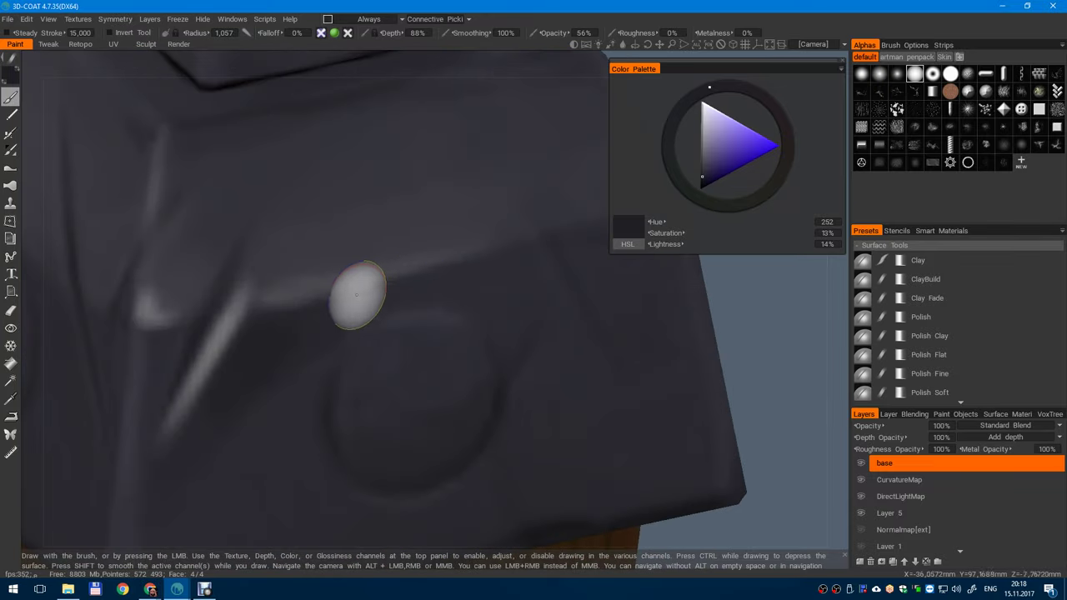
alt+drag(346, 308, 417, 321)
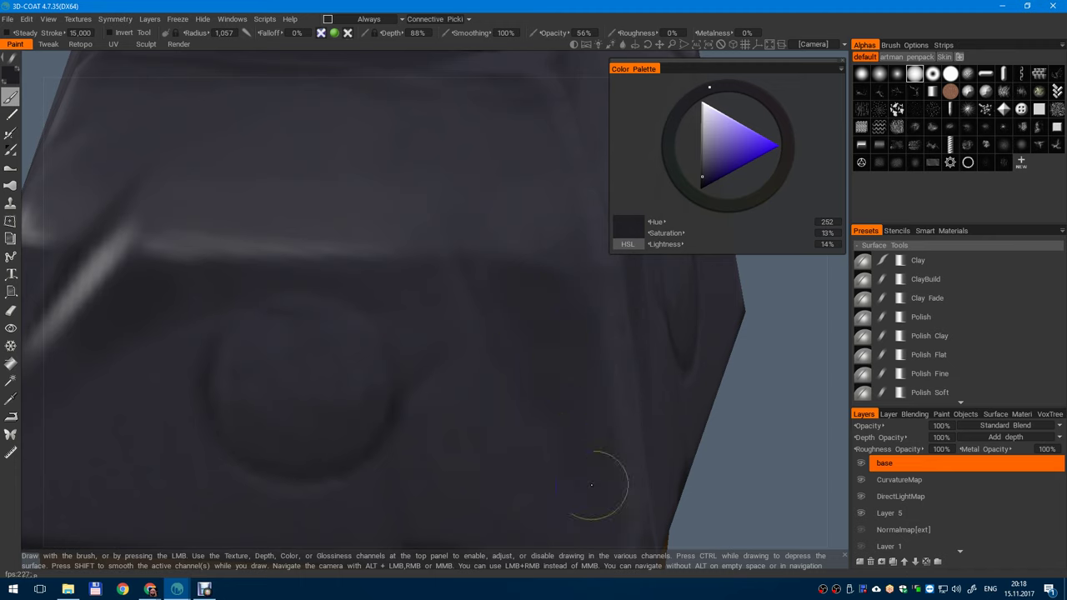
mouse_move(488, 310)
right_down()
mouse_move(464, 327)
mouse_move(472, 286)
mouse_move(446, 109)
right_up()
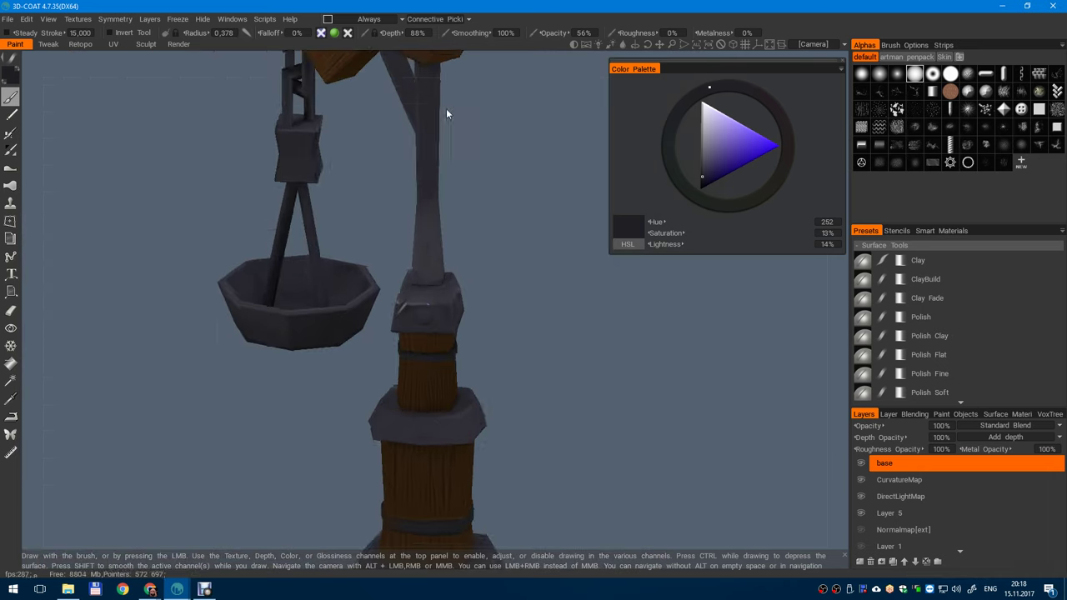
- Sample the metal colour with 19% lightness below the dent, set the brush radius to 1,294 and soften the shading near the front corner
alt+drag(446, 108, 493, 352)
alt+right_drag(494, 352, 490, 425)
alt+drag(490, 425, 460, 329)
alt+middle_drag(460, 328, 542, 325)
alt+right_drag(542, 325, 531, 353)
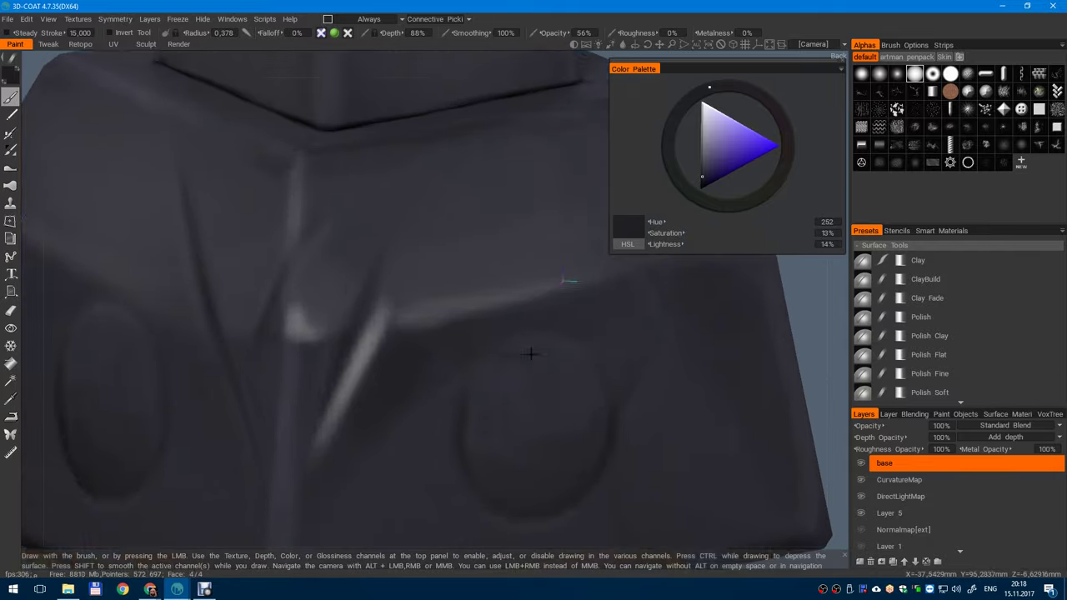
mouse_move(530, 352)
alt+middle_down()
mouse_move(453, 259)
mouse_move(452, 236)
alt+middle_up()
alt+right_drag(453, 237, 464, 260)
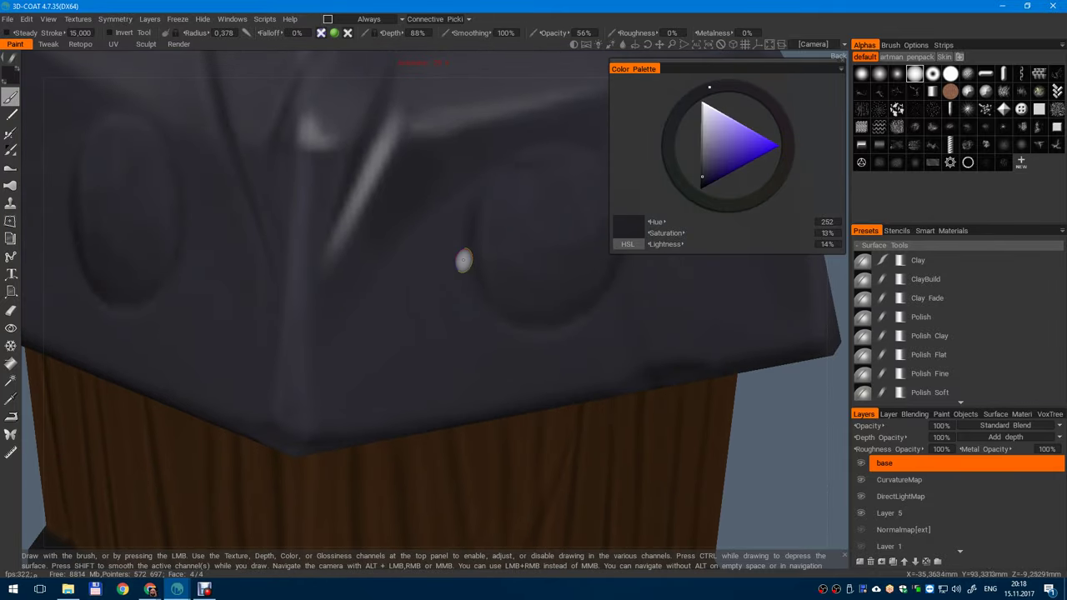
key(v)
click(401, 307)
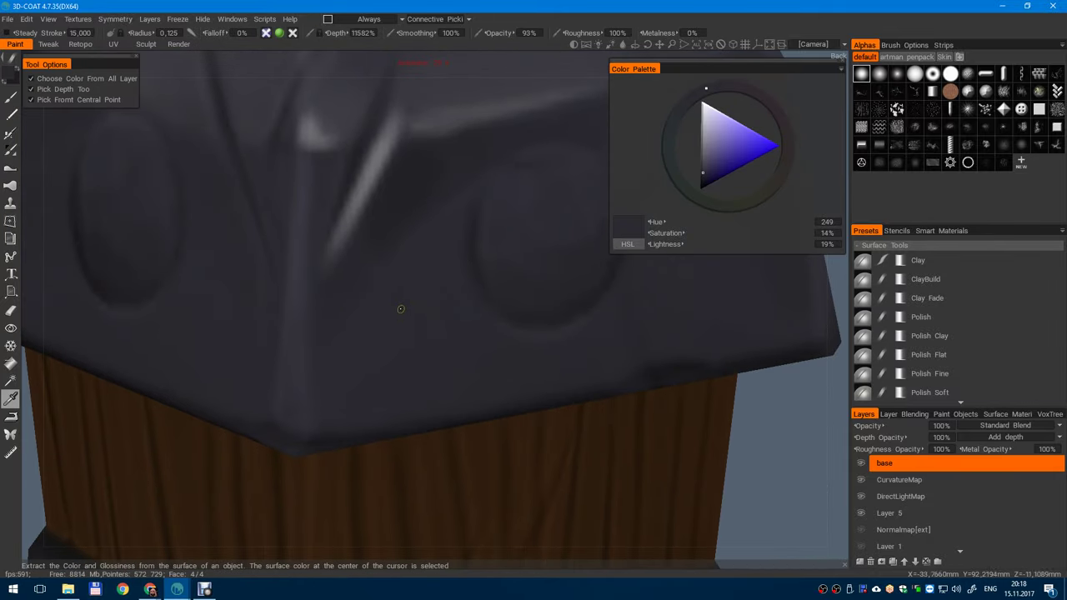
right_drag(399, 264, 442, 235)
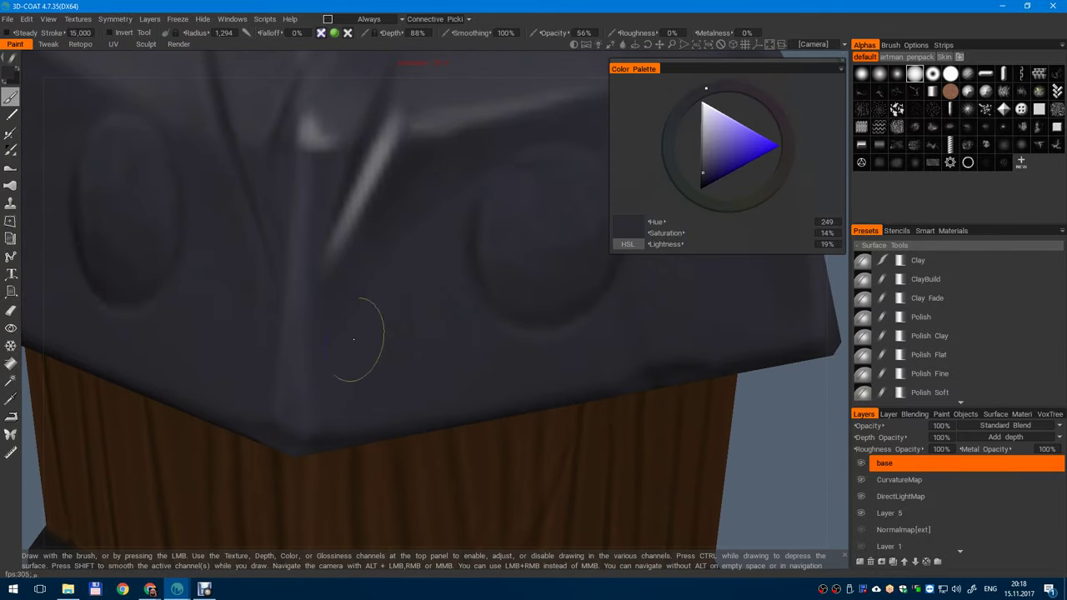
alt+right_drag(335, 384, 335, 79)
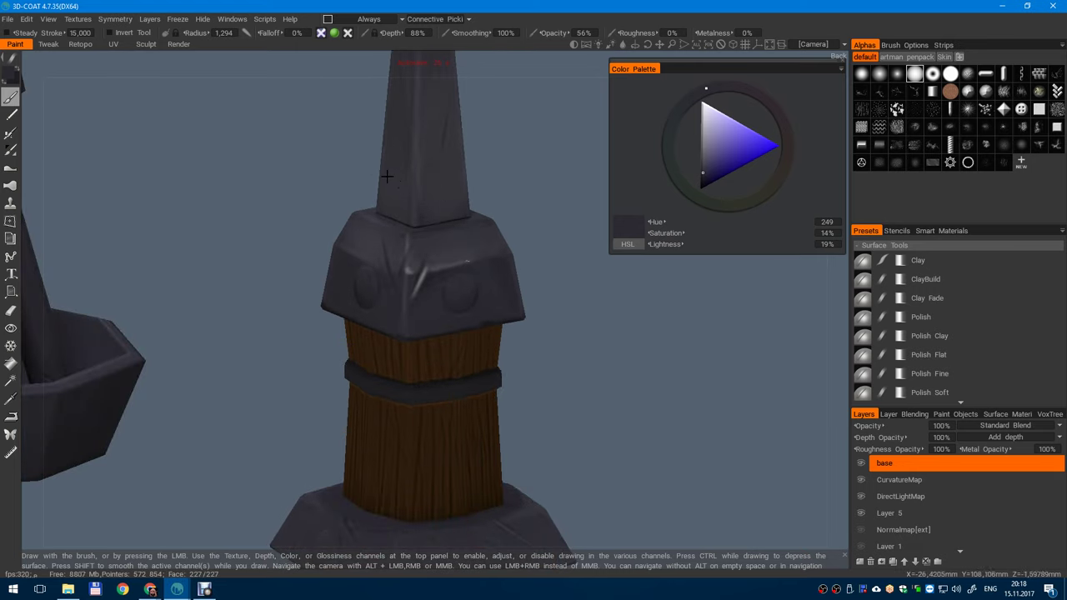
- Sample the dark metal tone with 15% lightness and soften the shading below the dent's bright streak with brush radius 1,294
scroll(389, 177, up, 6)
key(v)
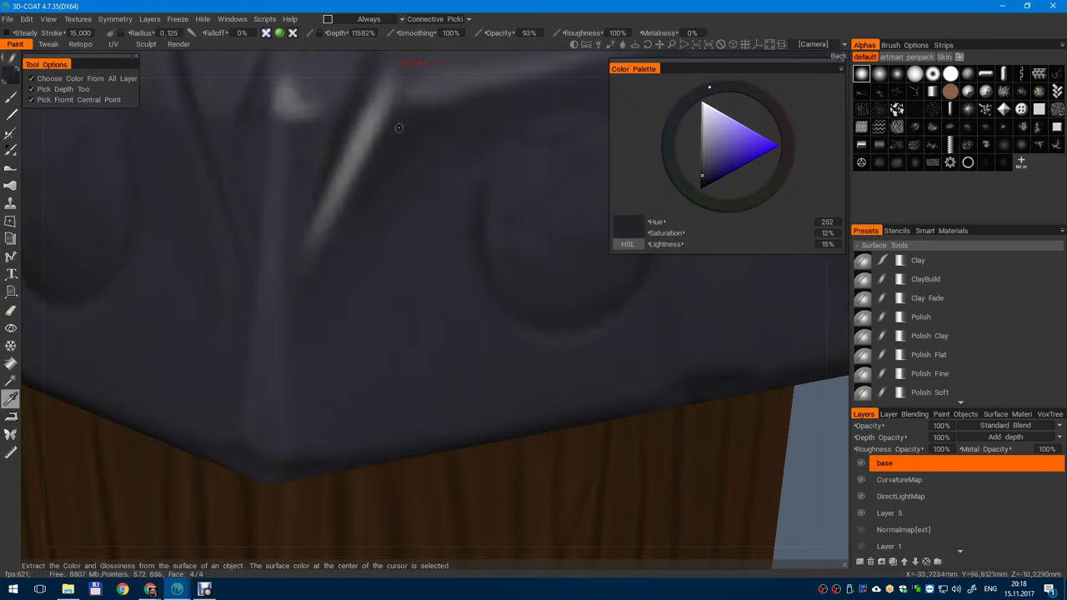
key(v)
drag(359, 294, 338, 441)
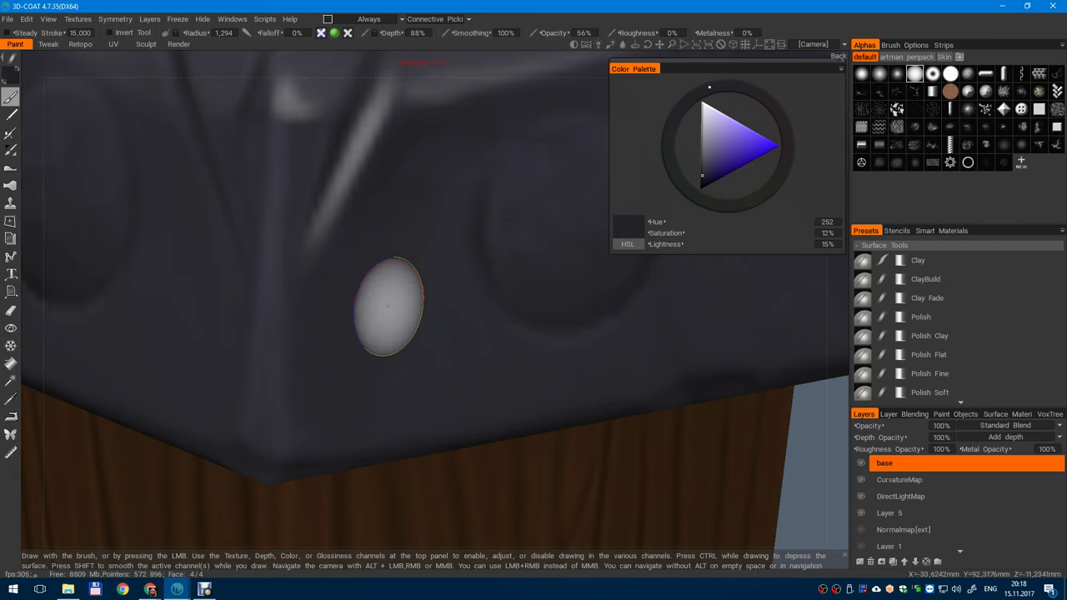
drag(388, 308, 342, 391)
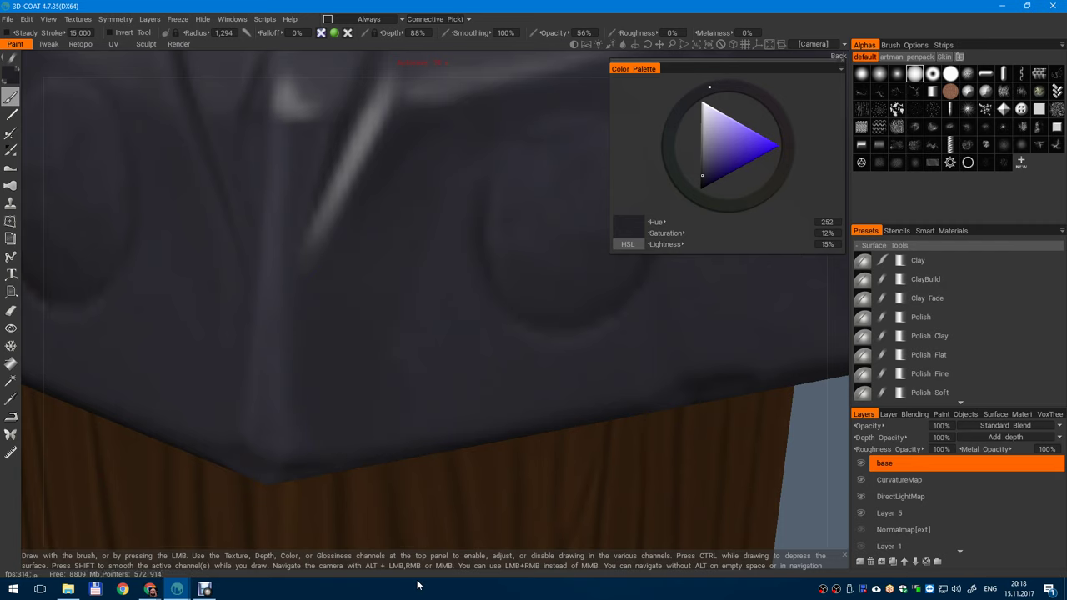
alt+drag(403, 185, 327, 364)
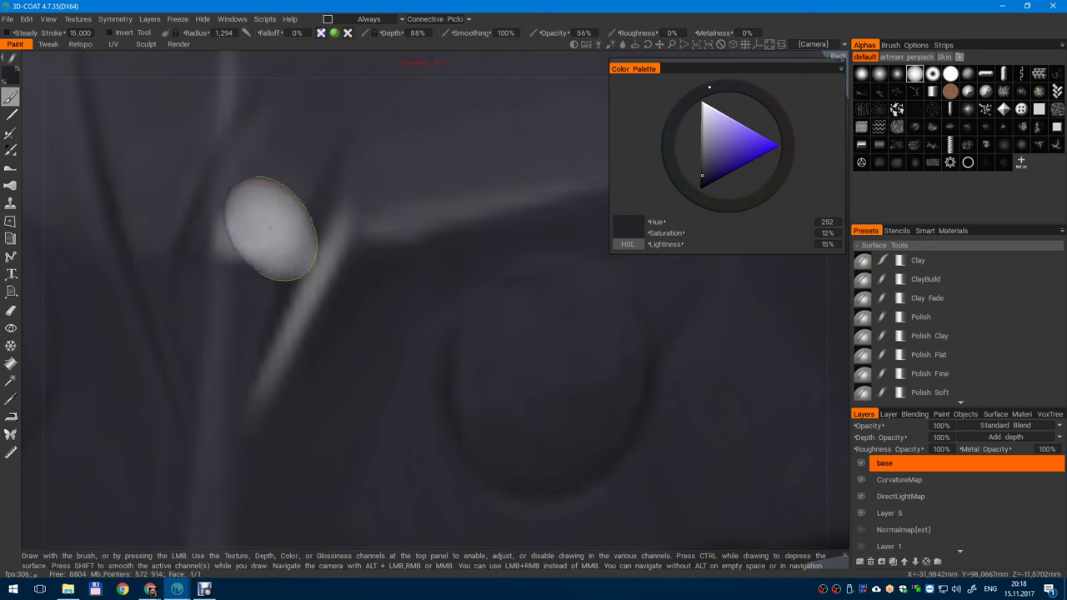
- Sample the darker tone with 14% lightness beside the bright streak and blend the shading around the dent
key(v)
click(300, 271)
scroll(338, 324, down, 5)
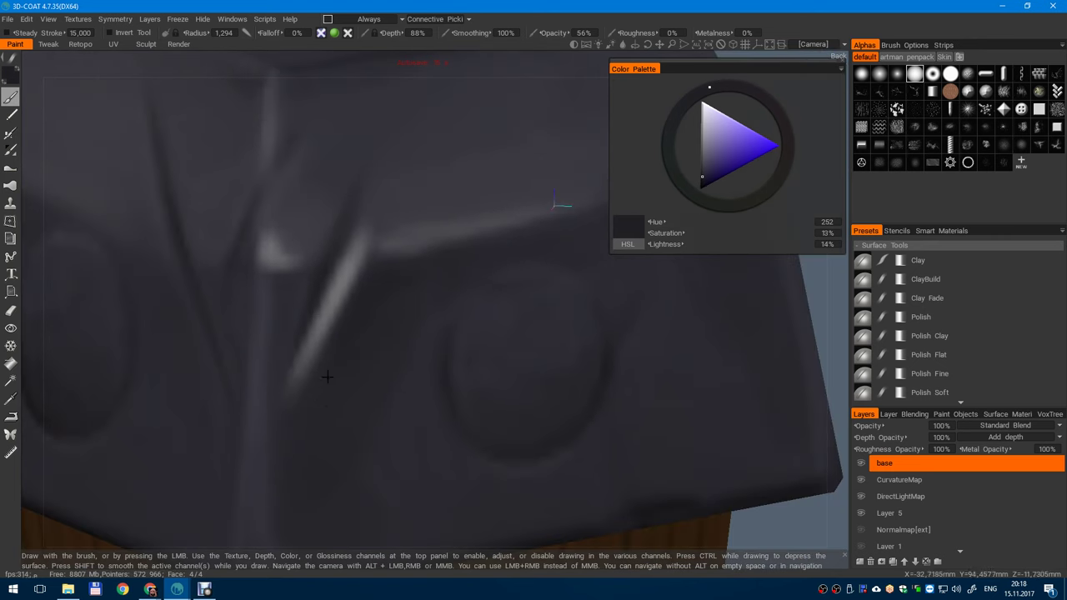
mouse_move(327, 299)
alt+mouse_down()
mouse_move(326, 255)
mouse_move(355, 291)
mouse_move(343, 312)
alt+mouse_up()
alt+right_drag(343, 313, 357, 196)
alt+drag(357, 196, 388, 250)
alt+right_drag(388, 250, 372, 387)
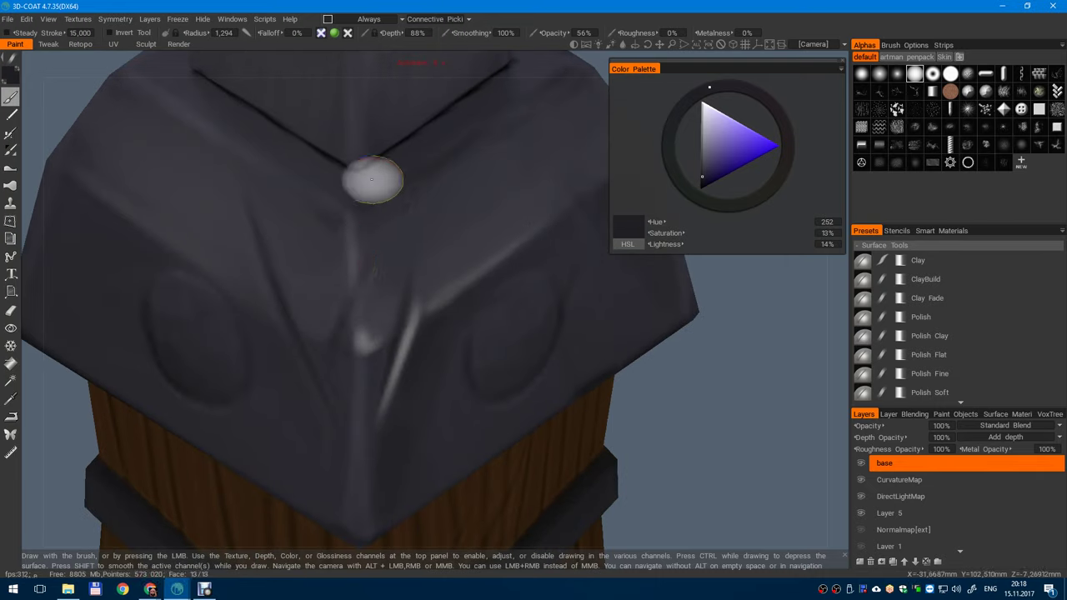
- Sample the grey with 34% lightness from the corner highlight, set the brush radius to 1,111 and lighten the bevel edge beside the dent
key(v)
click(364, 351)
alt+drag(470, 322, 420, 312)
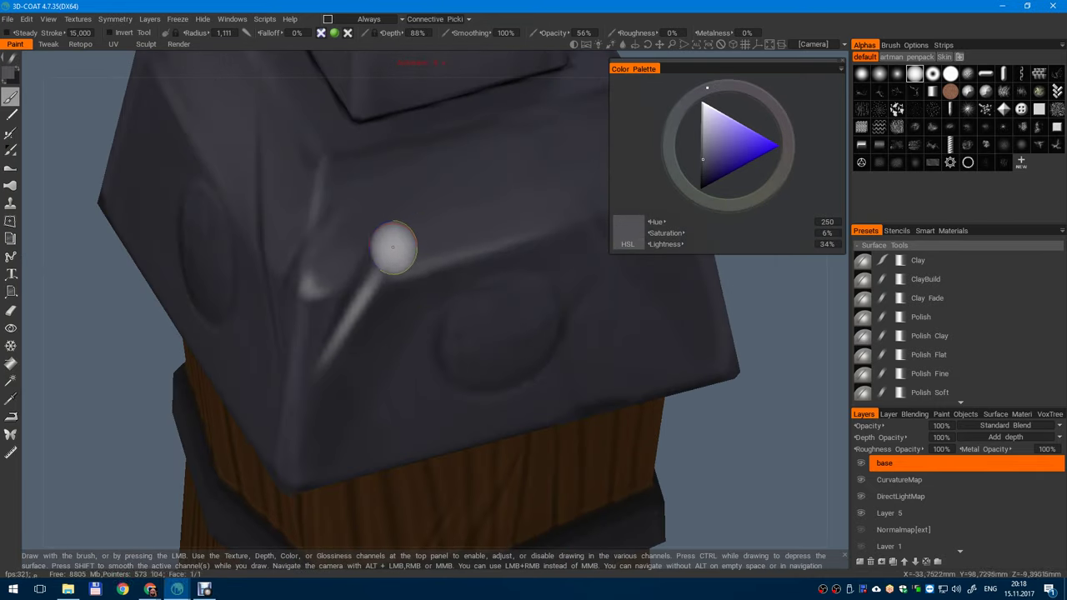
mouse_move(383, 250)
right_down()
mouse_move(446, 257)
mouse_move(453, 231)
right_up()
- Sample the metal tones with 23% and 20% lightness and smooth the dark patches on the cap's upper face below the pillar
key(v)
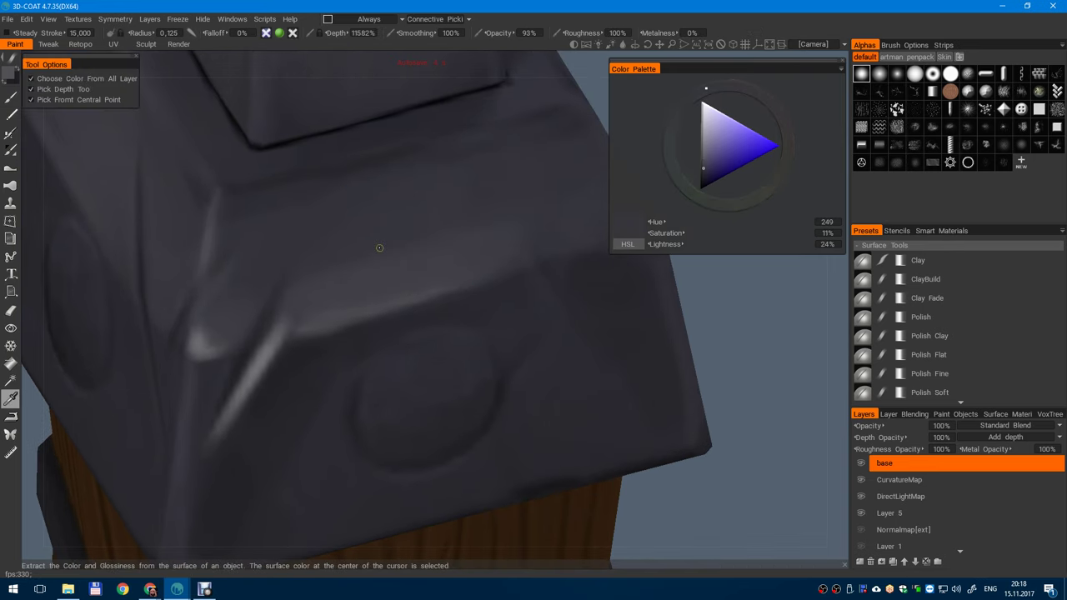
click(317, 265)
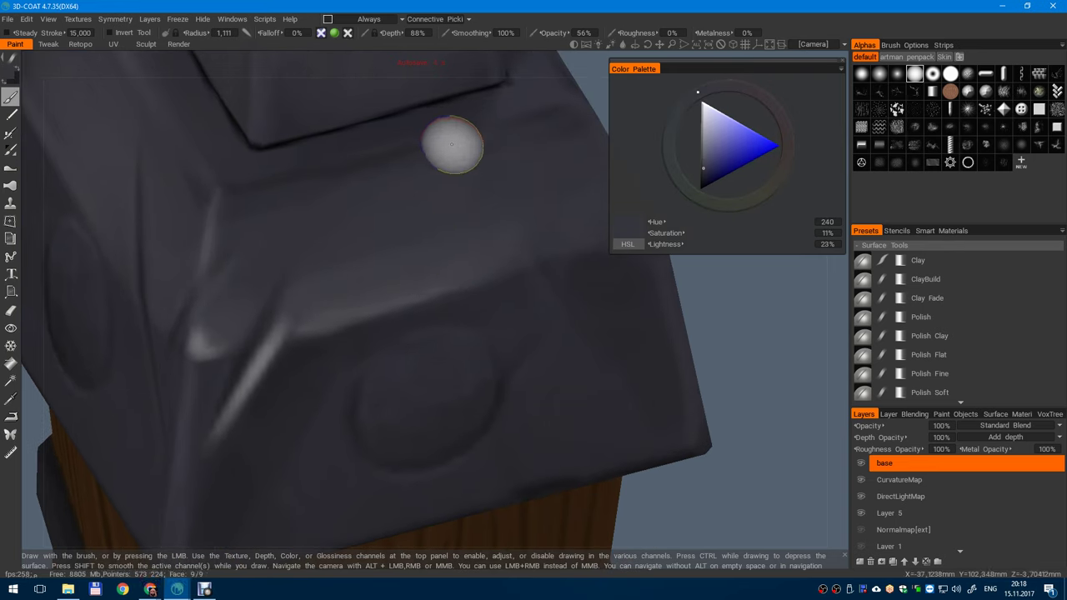
key(v)
click(483, 168)
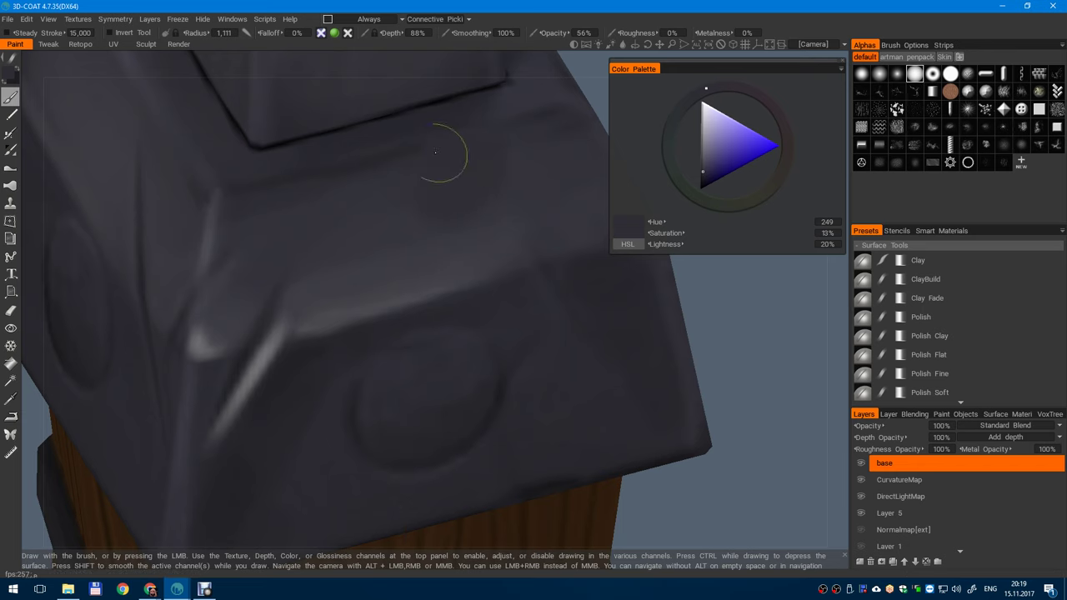
key(v)
click(390, 168)
key(v)
click(388, 164)
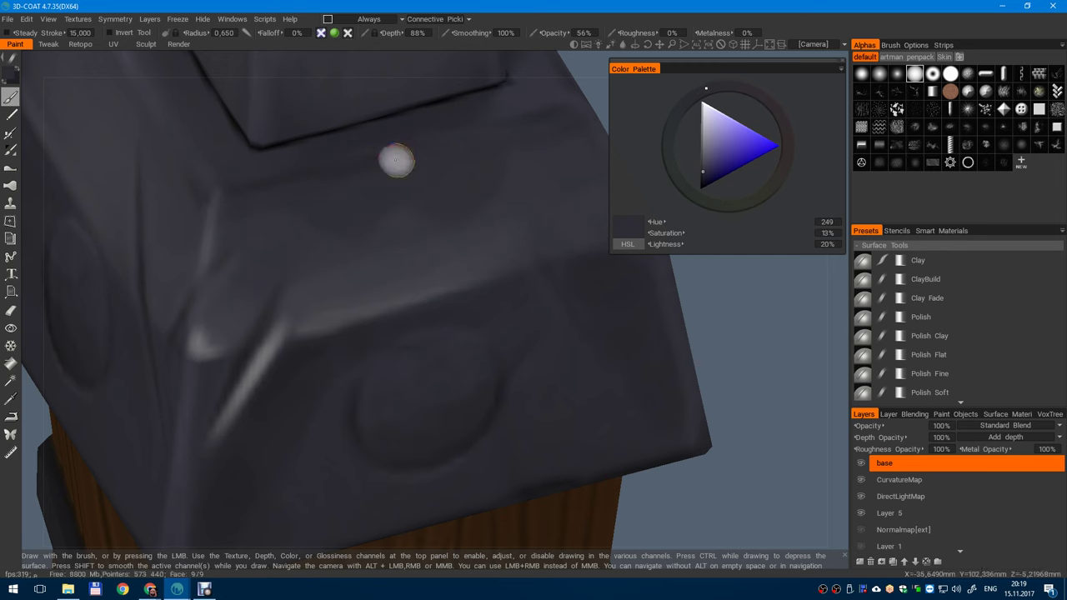
- Sample the streak's grey, brighten it to 57% lightness and paint a highlight along the other face's bevel edge with brush radius 0,690
alt+right_drag(445, 231, 374, 291)
alt+middle_drag(374, 291, 370, 285)
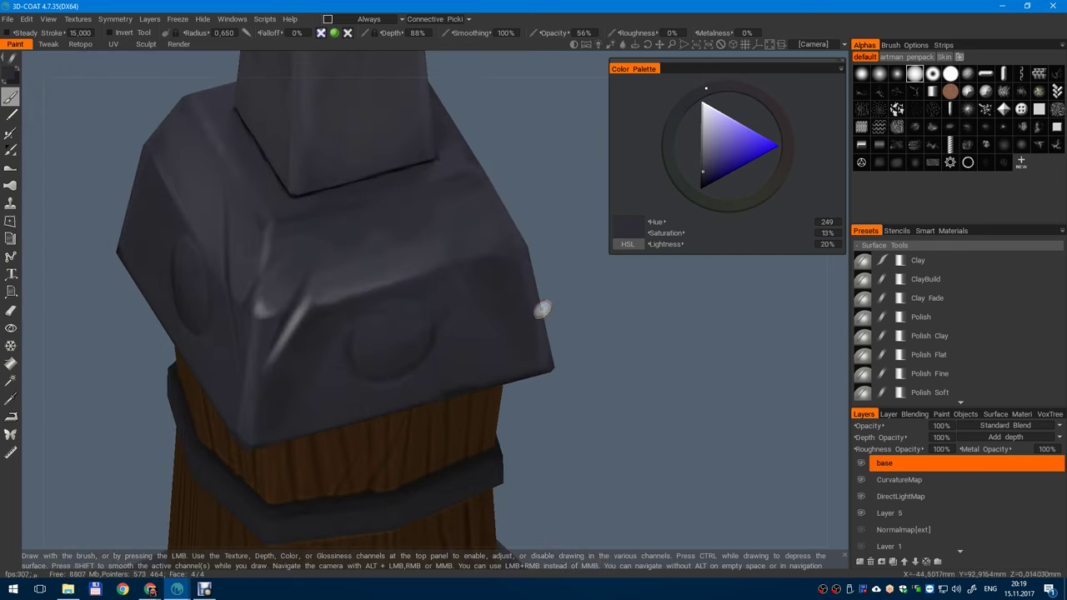
alt+drag(531, 307, 455, 341)
scroll(495, 294, down, 4)
scroll(538, 407, up, 6)
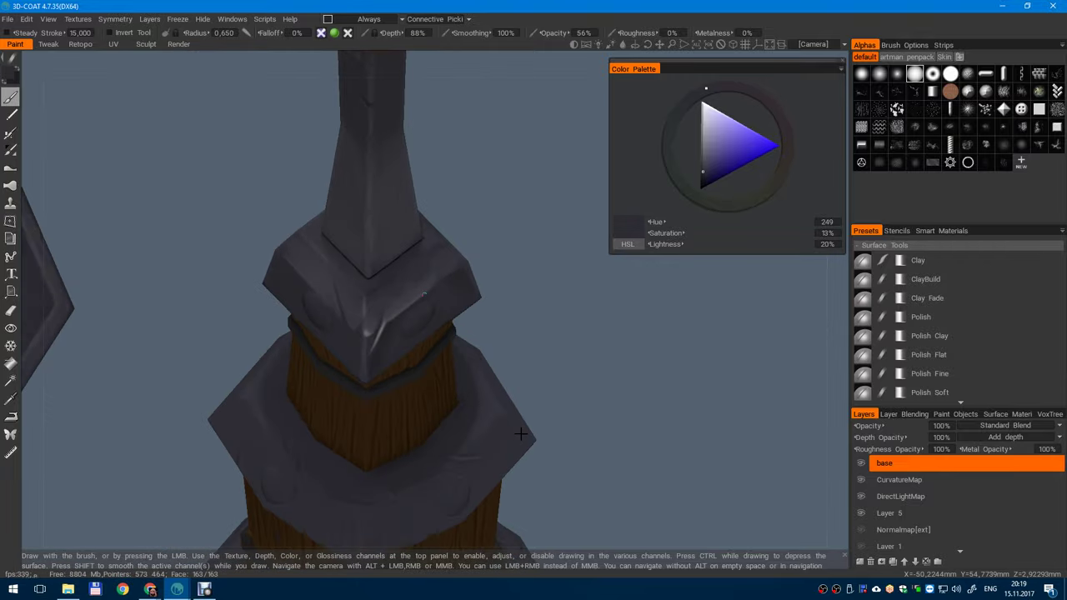
alt+drag(513, 405, 534, 274)
alt+middle_drag(509, 417, 503, 276)
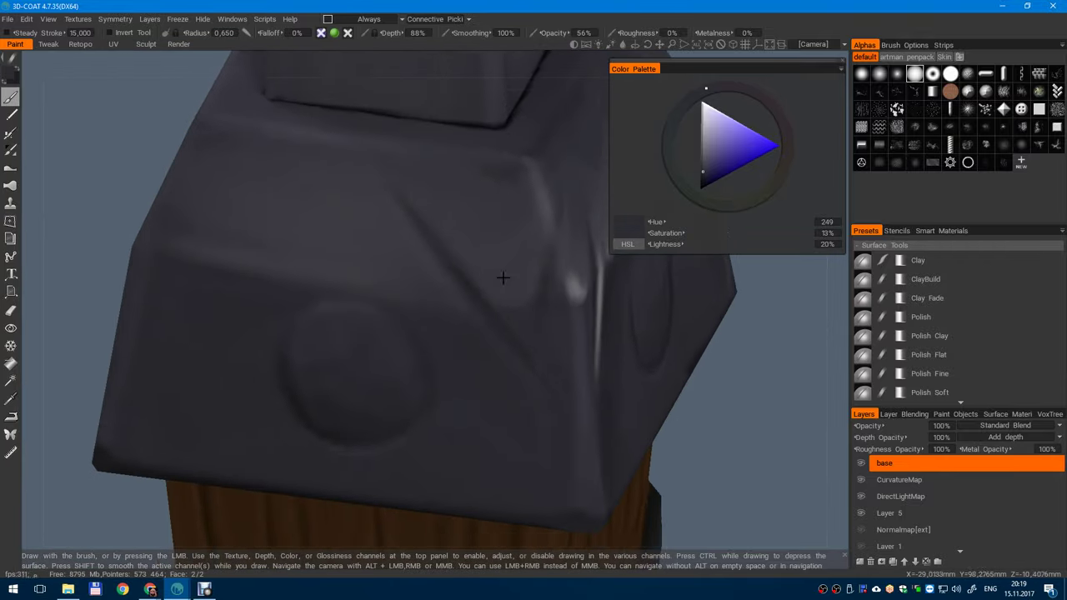
alt+drag(503, 276, 477, 341)
key(v)
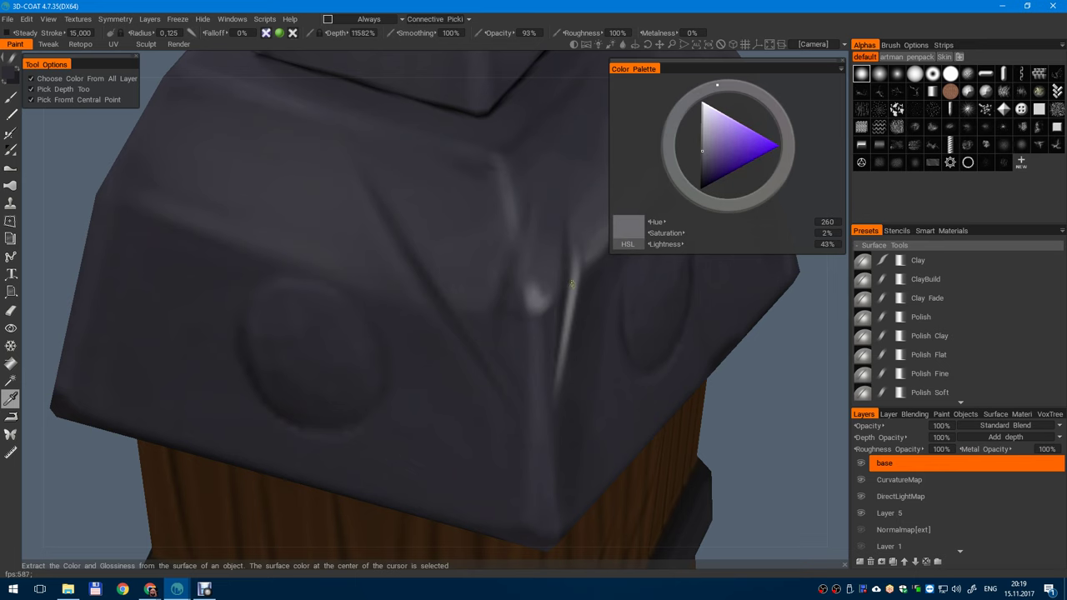
mouse_move(700, 147)
mouse_down()
mouse_move(709, 125)
mouse_move(701, 137)
mouse_up()
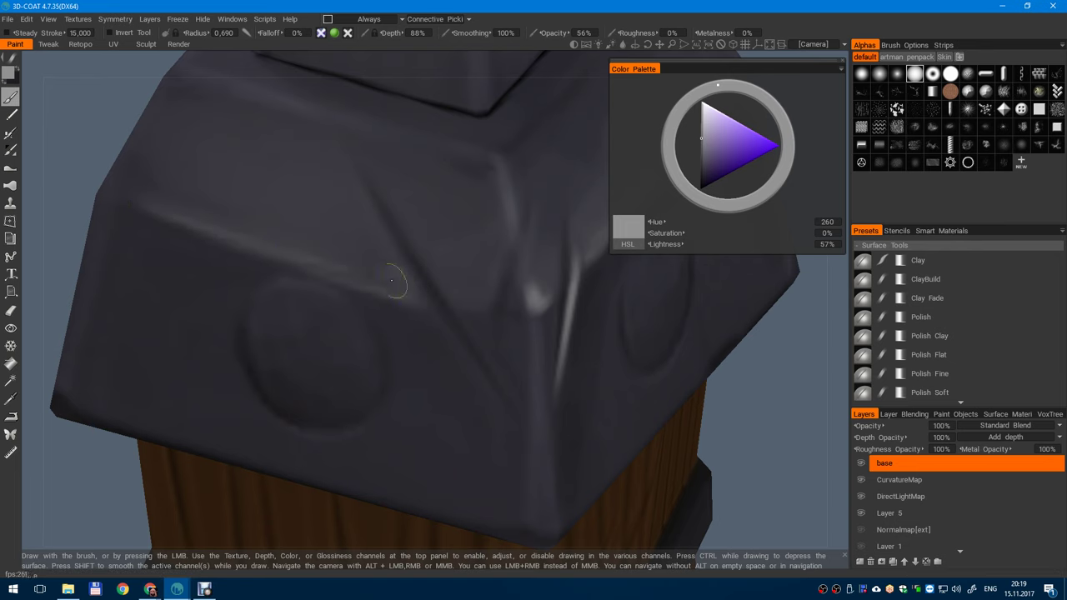
mouse_move(374, 294)
alt+right_down()
mouse_move(247, 107)
mouse_move(417, 311)
mouse_move(507, 311)
mouse_move(470, 306)
alt+right_up()
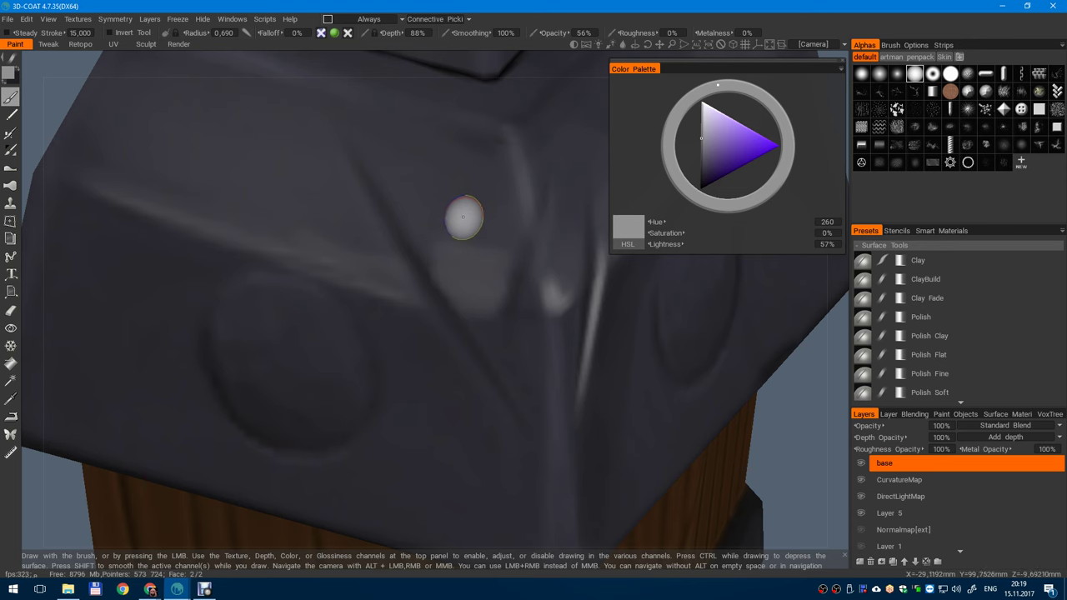
- Sample the tone with 27% lightness, set the brush radius to 1,081 and blend the light patch between the long dent and the front corner
key(v)
click(462, 228)
right_drag(457, 252, 479, 252)
mouse_move(458, 242)
mouse_down()
mouse_move(483, 245)
mouse_move(479, 230)
mouse_up()
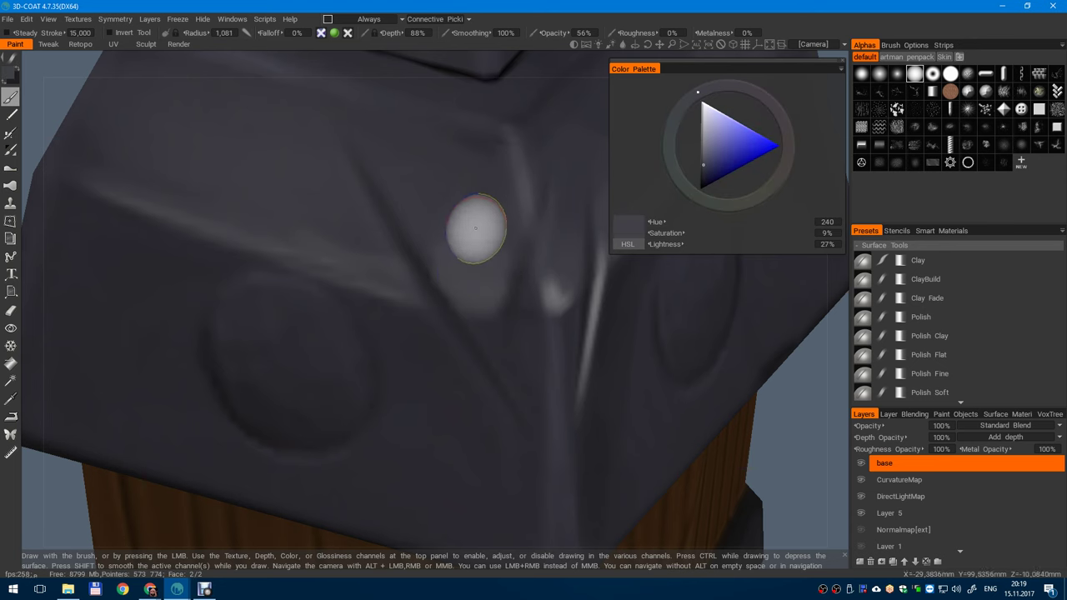
key(v)
mouse_move(488, 209)
alt+right_down()
mouse_move(409, 126)
mouse_move(384, 19)
alt+right_up()
alt+right_drag(470, 260, 508, 467)
- Sample the near-black tone with 9% lightness and paint two oval dents side by side on the cap's upper face
key(v)
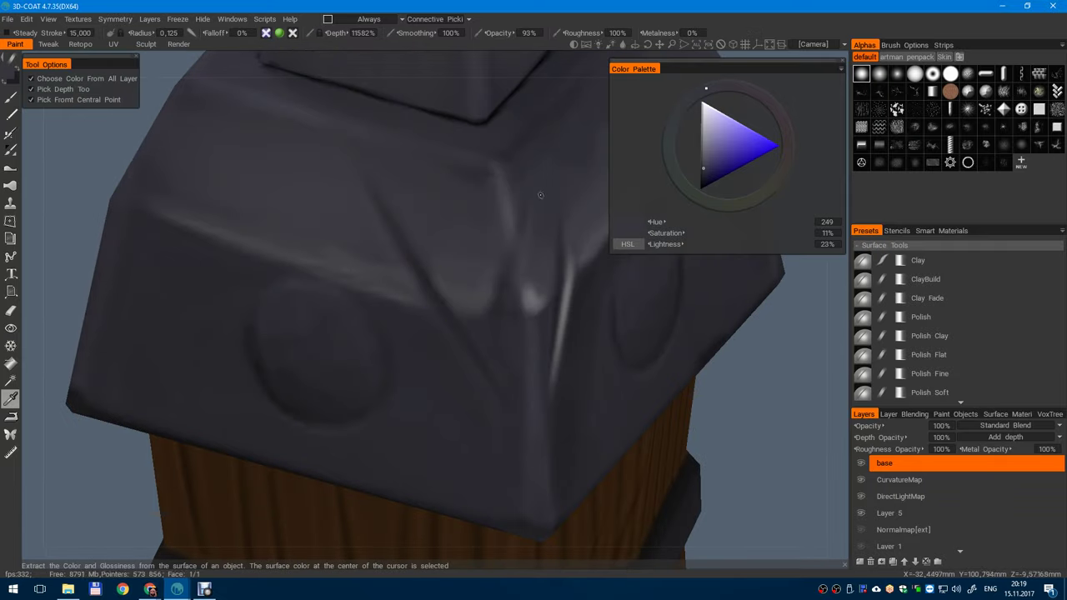
click(528, 81)
drag(316, 194, 302, 151)
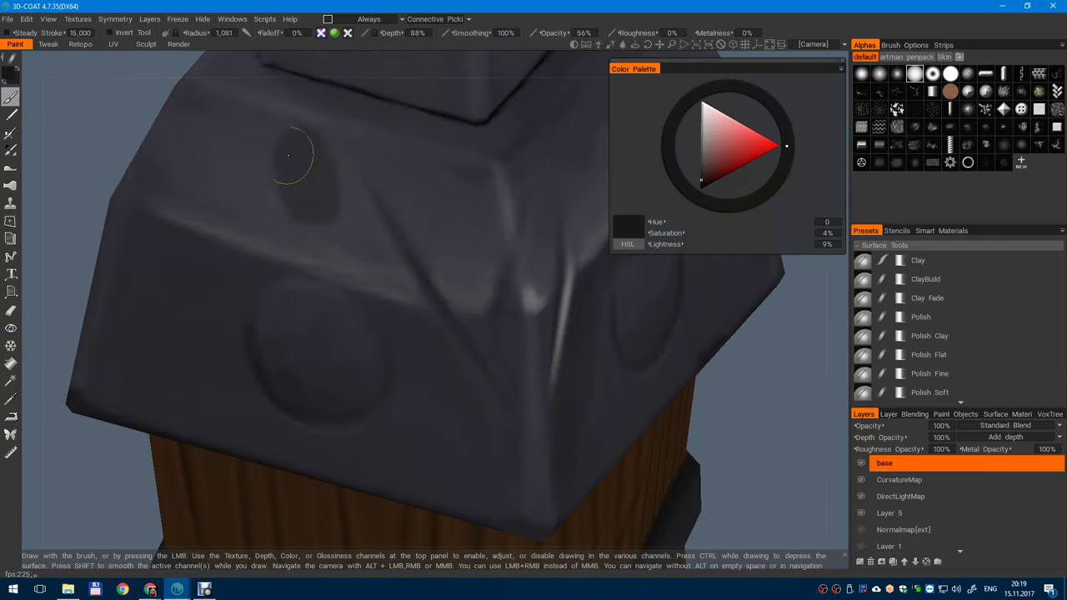
mouse_move(294, 225)
alt+right_down()
mouse_move(297, 186)
mouse_move(313, 272)
alt+right_up()
drag(269, 254, 241, 327)
mouse_move(286, 245)
mouse_down()
mouse_move(258, 267)
mouse_move(250, 313)
mouse_up()
- Sample dark metal tones with 15% and 16% lightness and soften the inside of the two oval dents with brush radius 0,899
key(v)
click(534, 438)
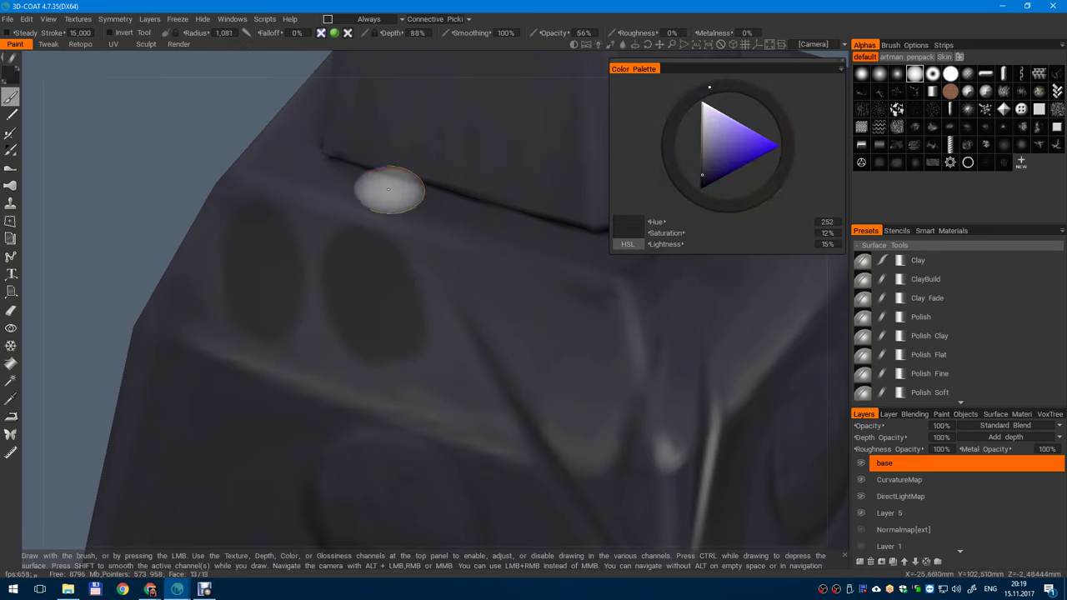
drag(338, 267, 376, 329)
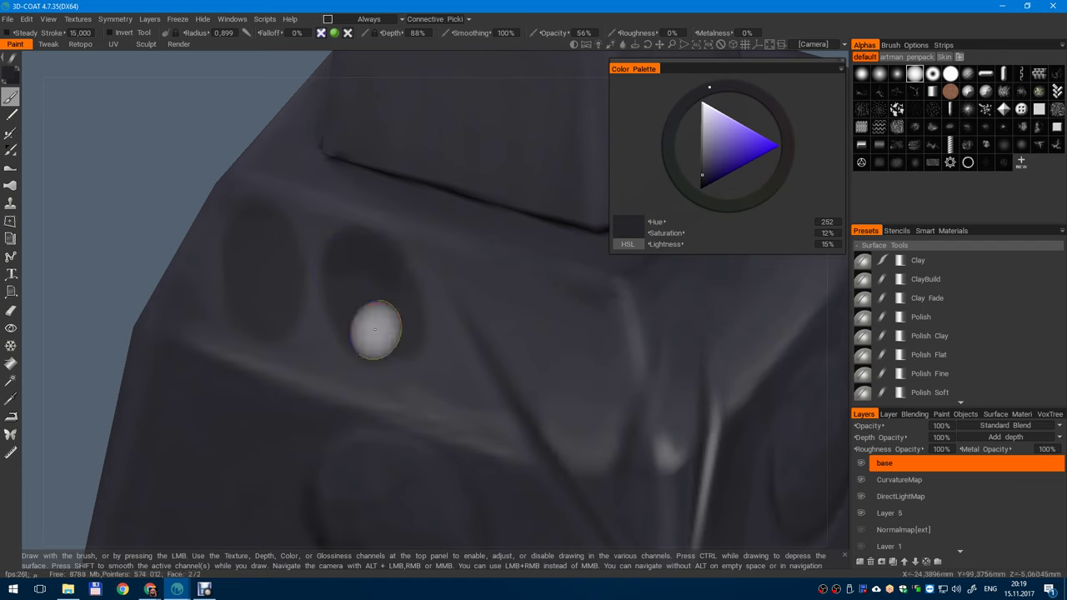
click(706, 168)
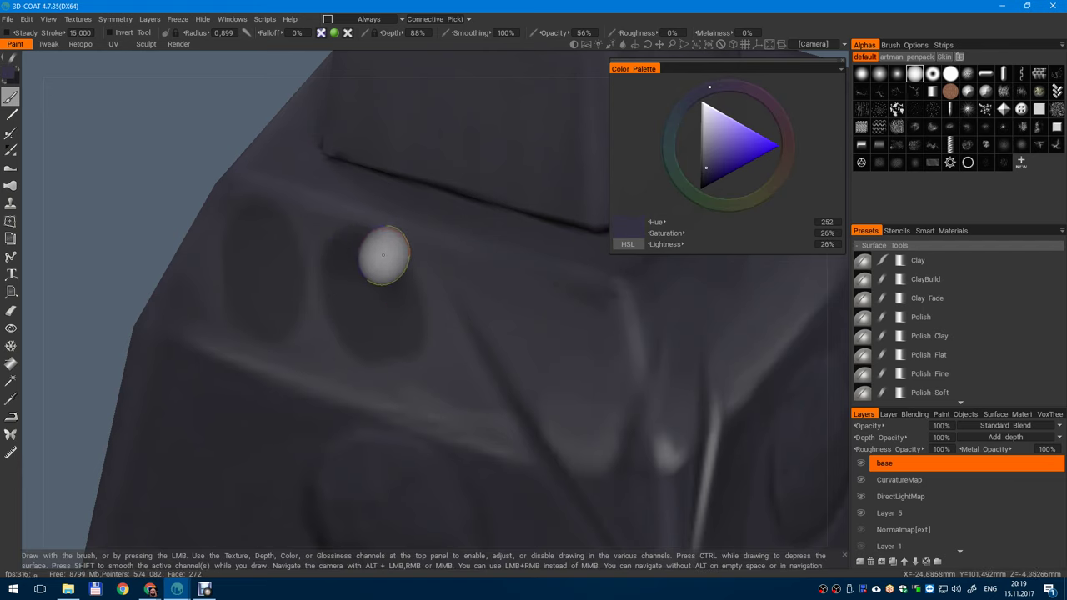
key(v)
click(386, 272)
drag(350, 257, 353, 312)
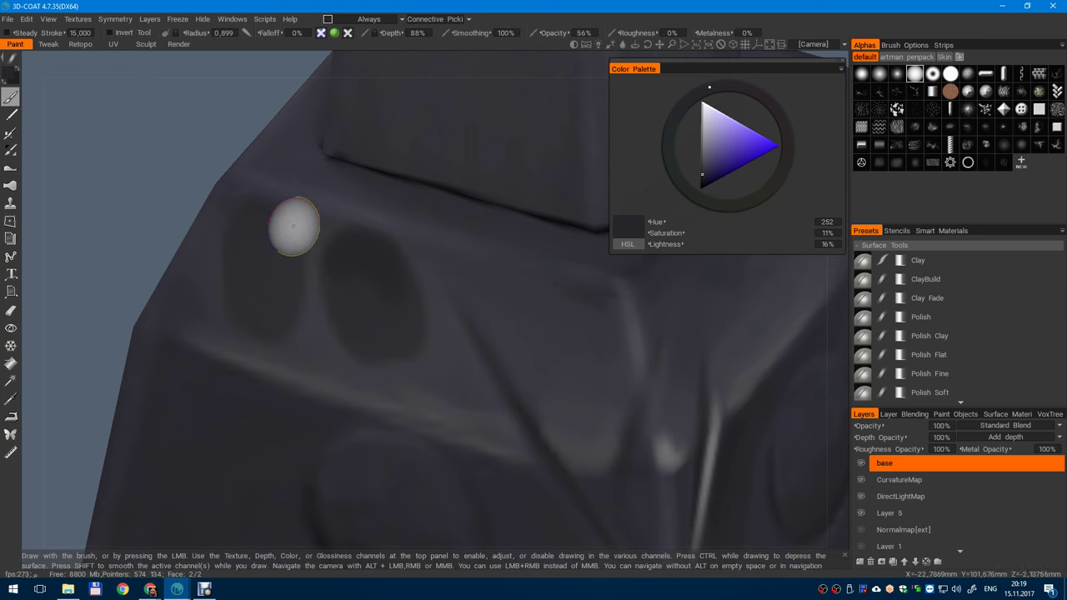
drag(285, 267, 292, 292)
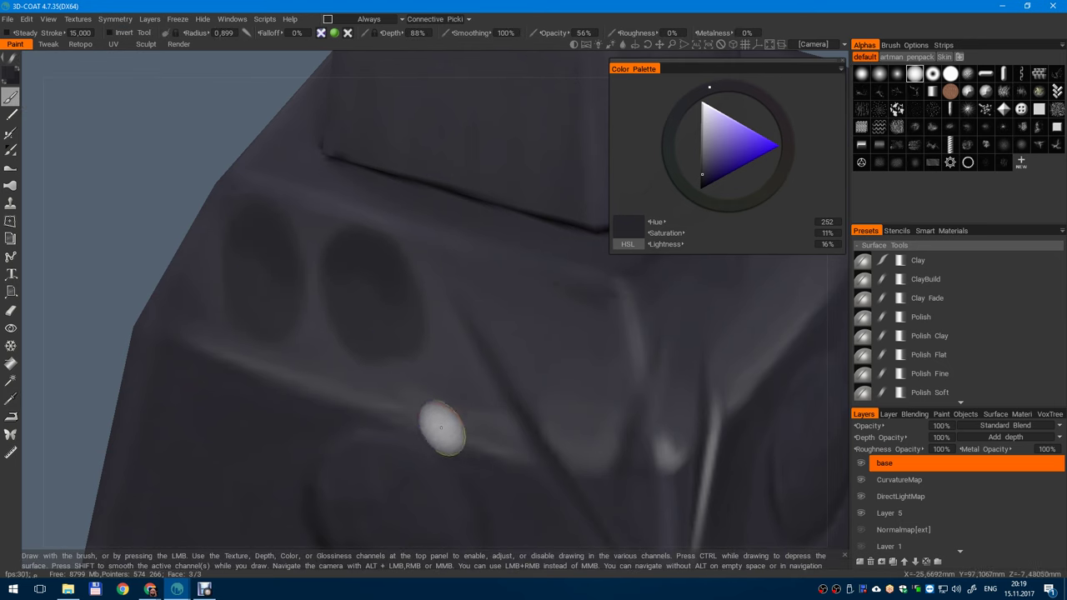
- Sample the metal tone with 23% lightness and blend the ridge between the two oval dents and their lower edges
alt+right_drag(441, 422, 342, 164)
alt+drag(343, 164, 373, 193)
alt+right_drag(373, 194, 430, 445)
alt+middle_drag(431, 445, 424, 369)
key(v)
click(376, 301)
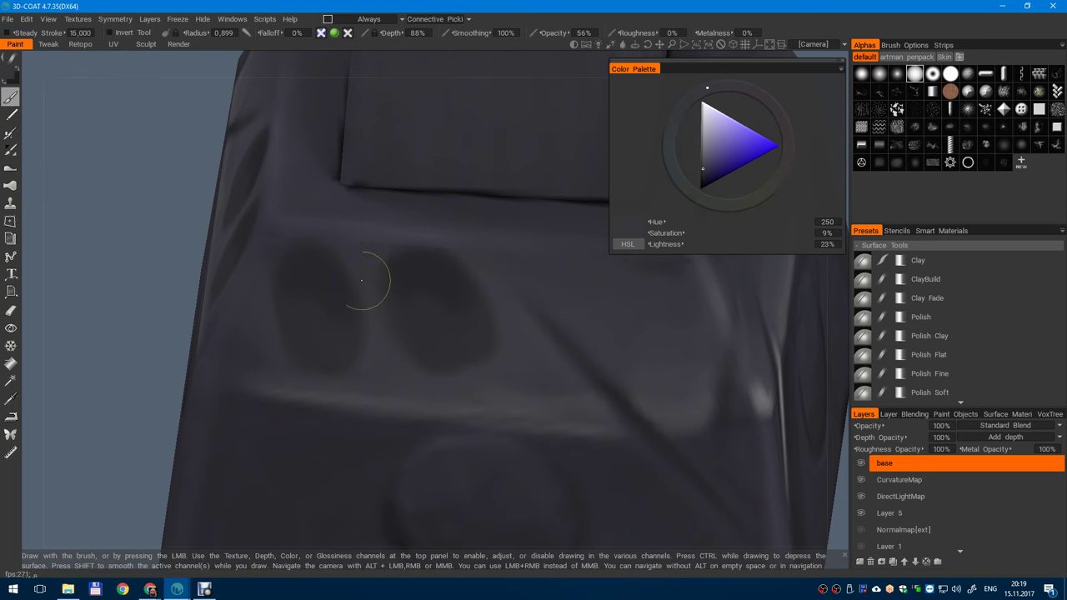
mouse_move(361, 280)
mouse_down()
mouse_move(406, 326)
mouse_move(433, 232)
mouse_up()
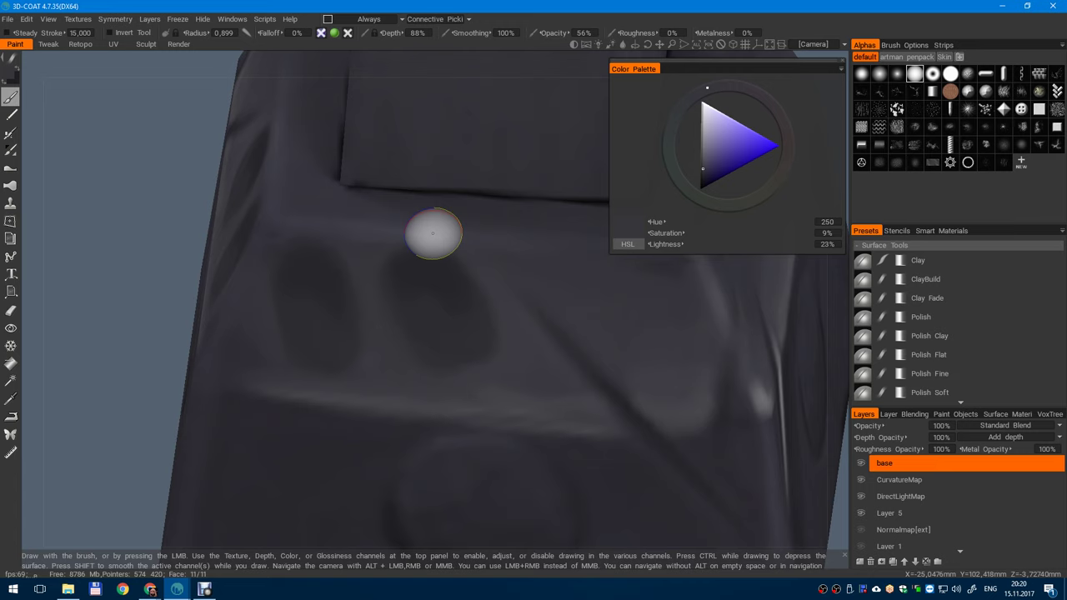
mouse_move(432, 233)
mouse_down()
mouse_move(445, 162)
mouse_move(409, 248)
mouse_move(466, 71)
mouse_up()
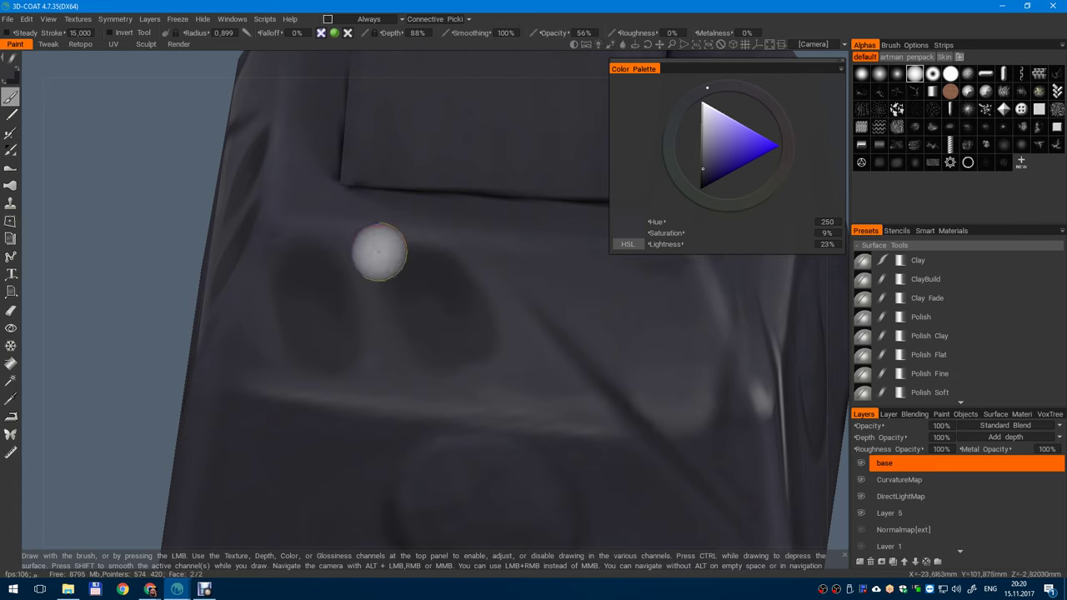
mouse_move(385, 334)
alt+mouse_down()
mouse_move(365, 328)
mouse_move(381, 299)
alt+mouse_up()
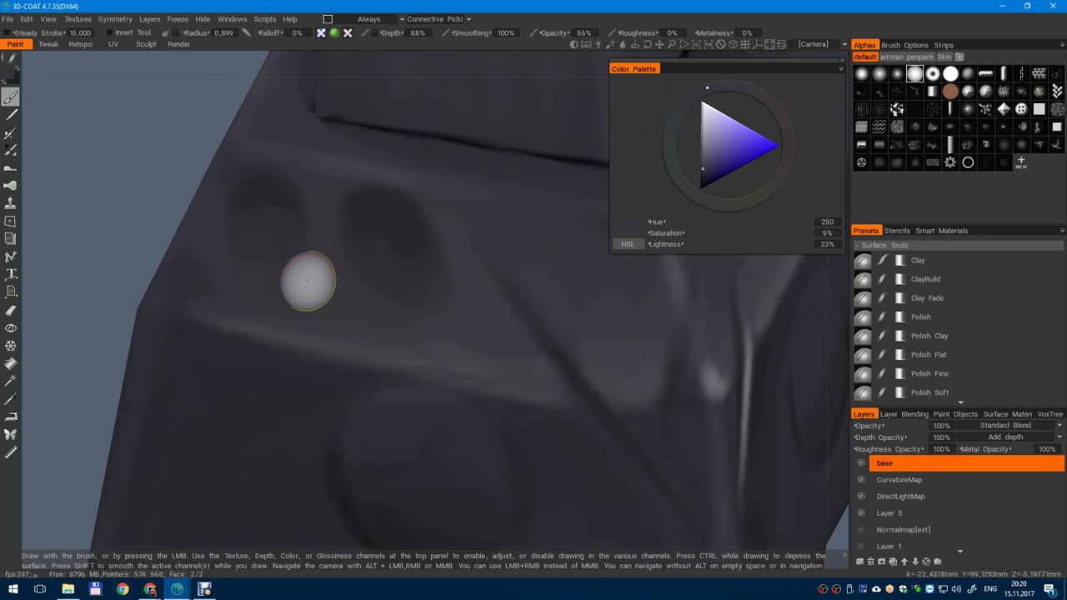
- Sample the grey with 43% lightness, set the brush radius to 0,503 and paint light rims along the two oval dents' upper edges
alt+right_drag(434, 334, 378, 257)
alt+drag(379, 257, 396, 325)
alt+right_drag(396, 325, 417, 504)
alt+drag(417, 504, 431, 359)
alt+right_drag(423, 267, 430, 350)
key(v)
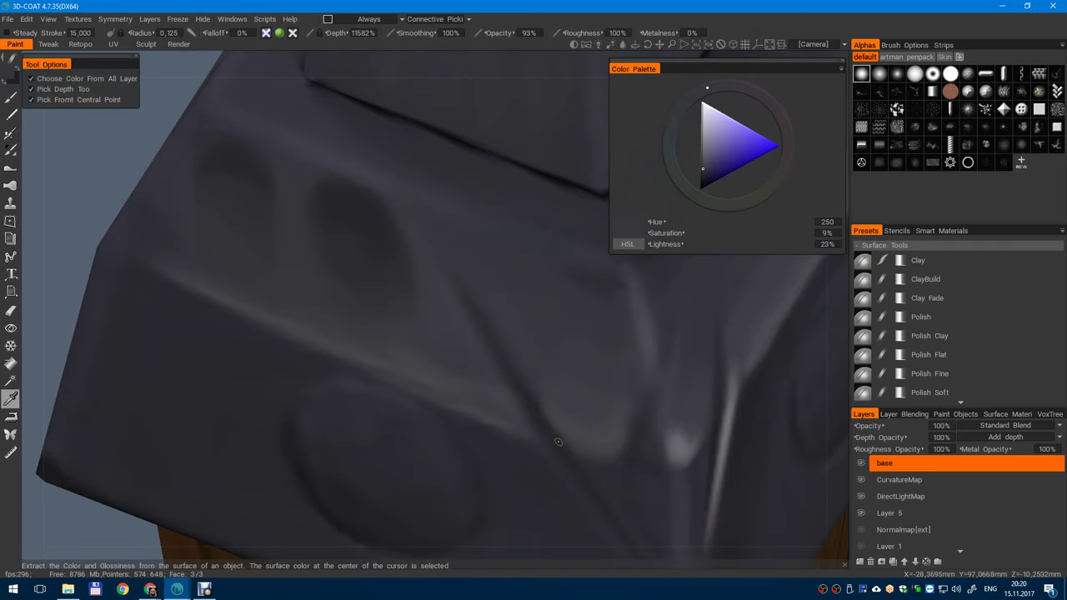
click(558, 442)
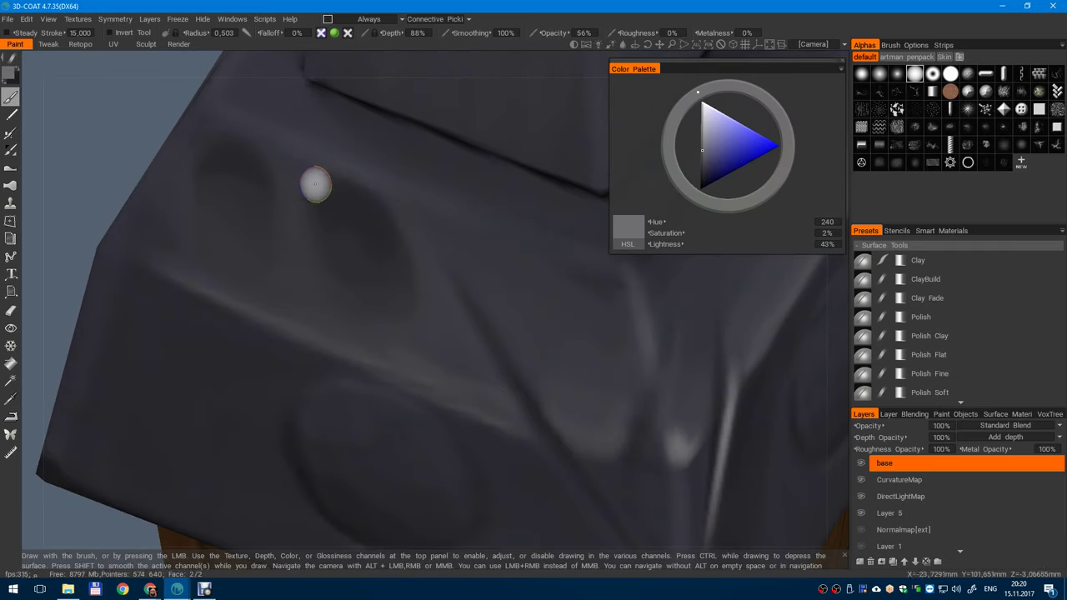
mouse_move(383, 379)
alt+right_down()
mouse_move(355, 226)
mouse_move(386, 393)
alt+right_up()
alt+drag(386, 392, 362, 319)
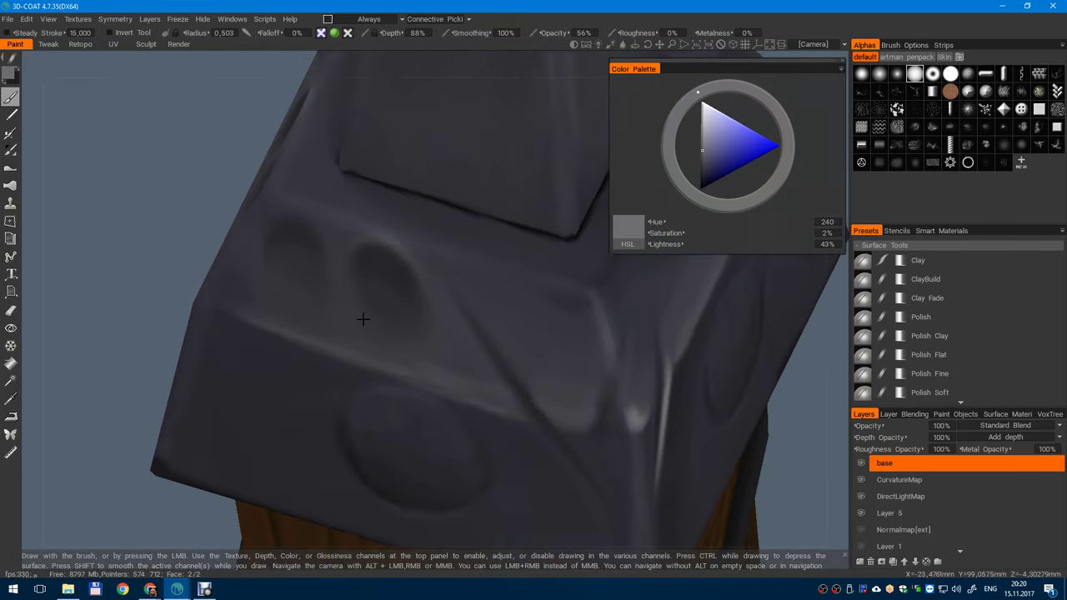
alt+right_drag(362, 320, 414, 331)
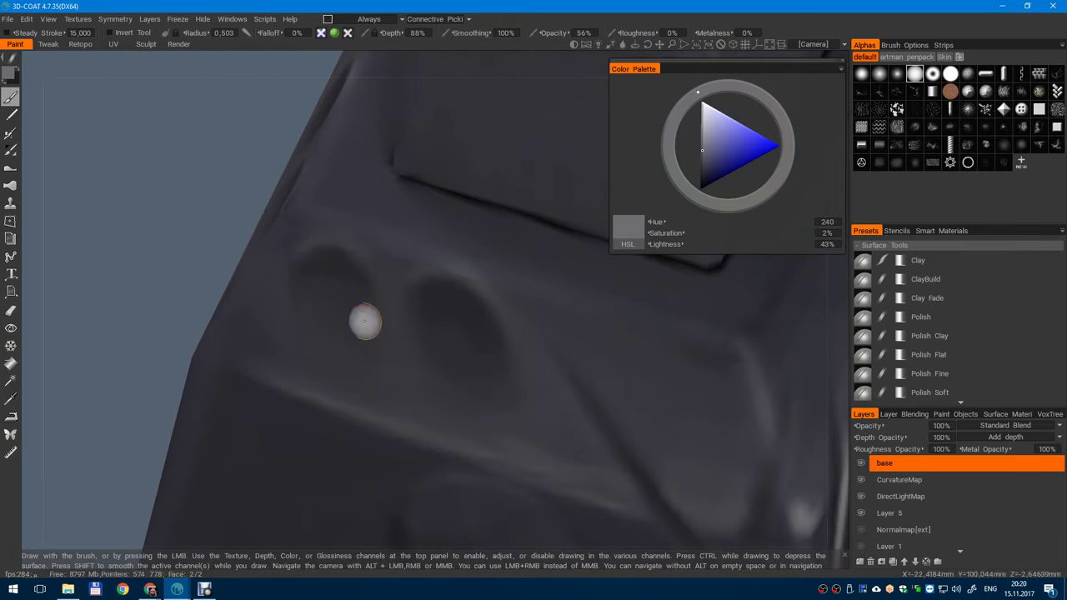
- Sample the metal tone with 25% lightness, set the brush radius to 1,212 and soften the shading around the two oval dents
alt+right_drag(355, 507, 311, 150)
alt+drag(342, 367, 372, 293)
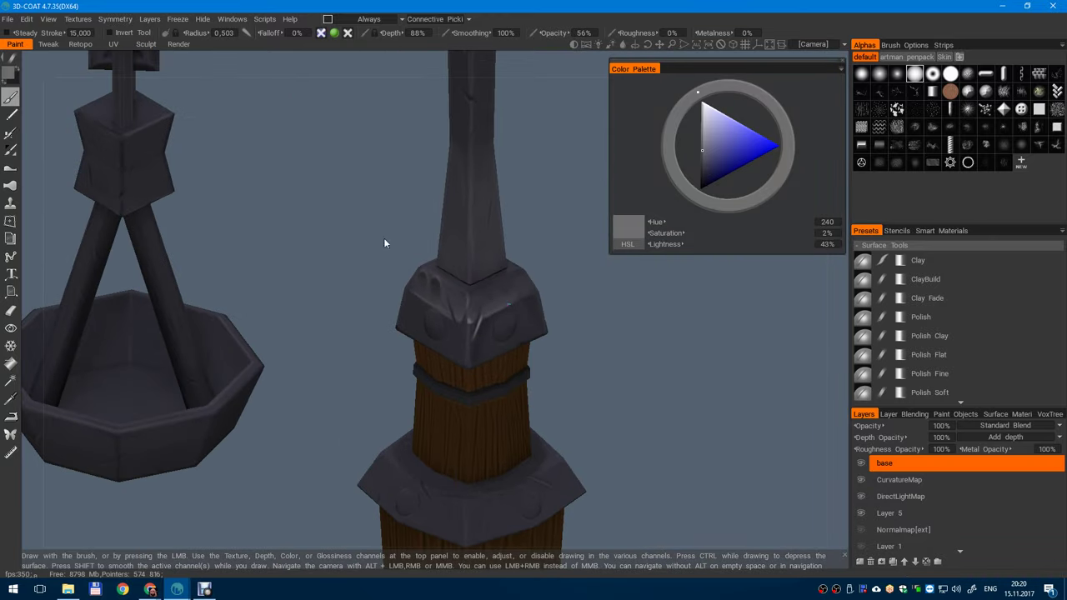
alt+right_drag(371, 293, 454, 371)
alt+drag(464, 367, 486, 375)
alt+right_drag(486, 374, 515, 525)
key(v)
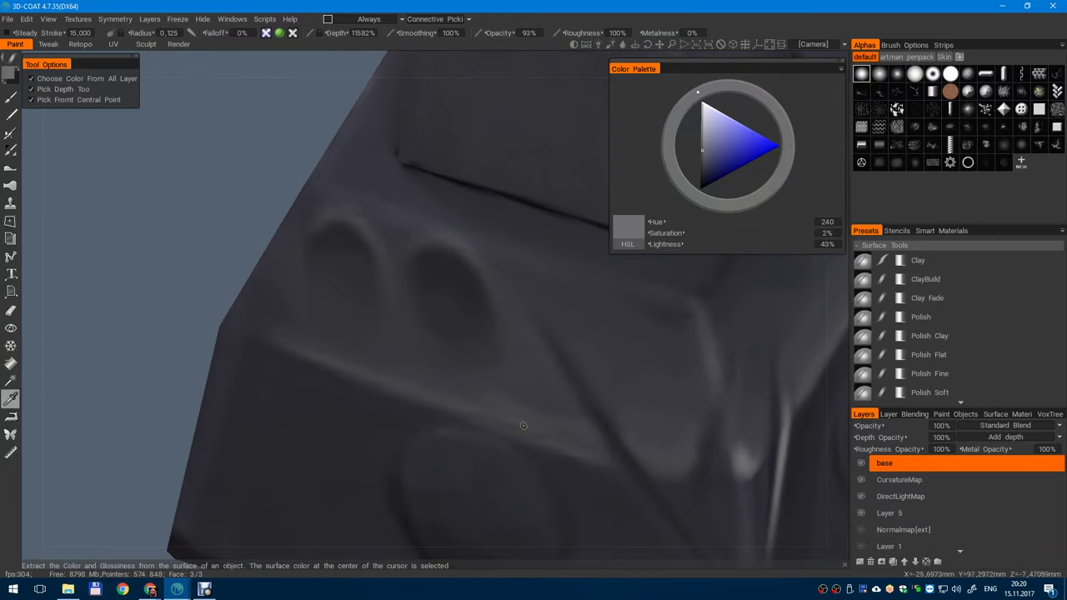
mouse_move(453, 298)
right_down()
mouse_move(489, 381)
mouse_move(460, 376)
mouse_move(393, 120)
mouse_move(371, 333)
right_up()
mouse_move(347, 286)
right_down()
mouse_move(358, 108)
mouse_move(400, 200)
right_up()
alt+drag(400, 200, 521, 242)
alt+right_drag(521, 242, 600, 342)
alt+middle_drag(600, 342, 445, 319)
right_drag(452, 295, 457, 295)
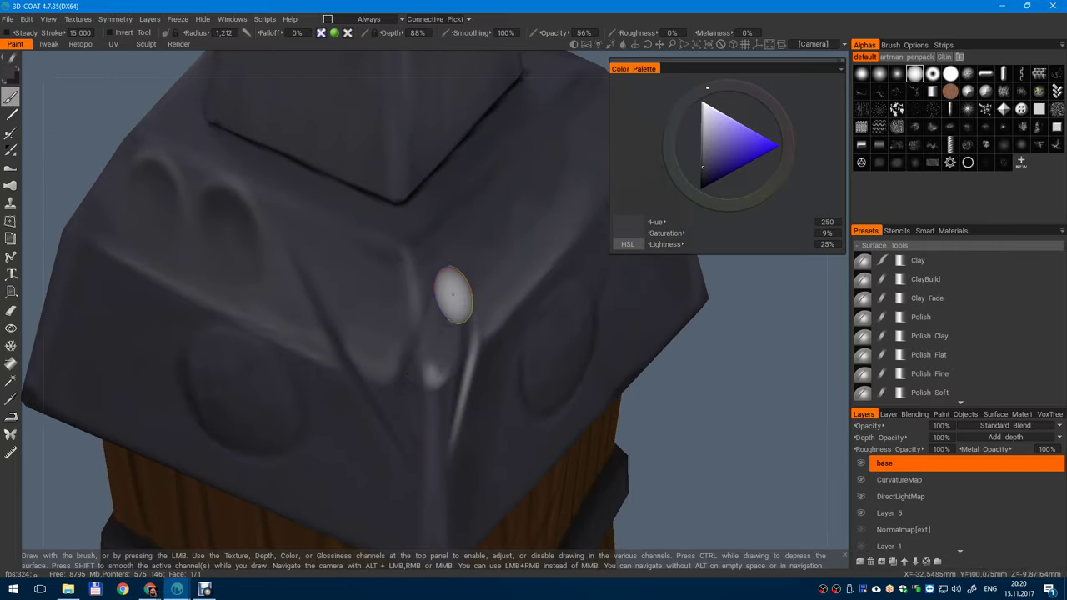
- Sample the grey with 29% lightness, set the brush radius to 0,512 and paint a highlight along the cap's upper edge beside the front corner
key(v)
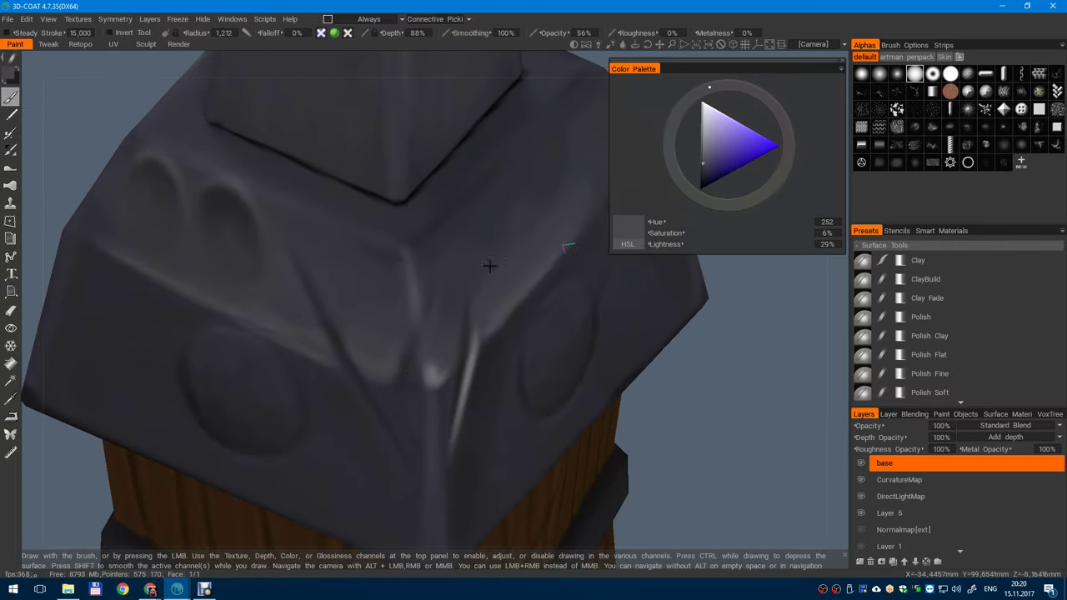
mouse_move(489, 264)
alt+mouse_down()
mouse_move(466, 322)
mouse_move(421, 322)
alt+mouse_up()
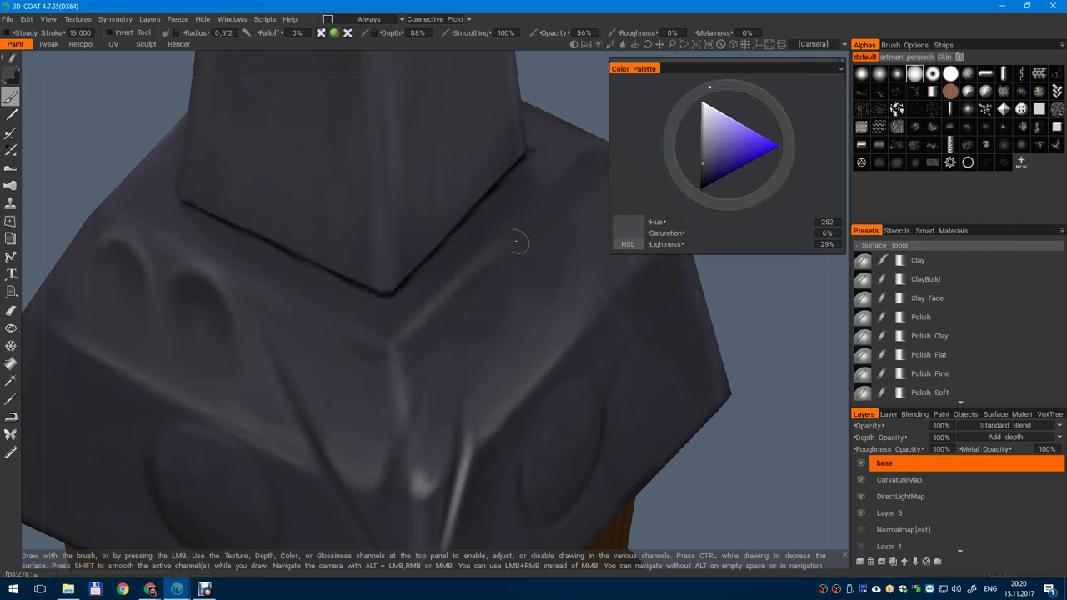
alt+right_drag(554, 197, 518, 425)
alt+drag(518, 425, 503, 333)
scroll(501, 333, up, 4)
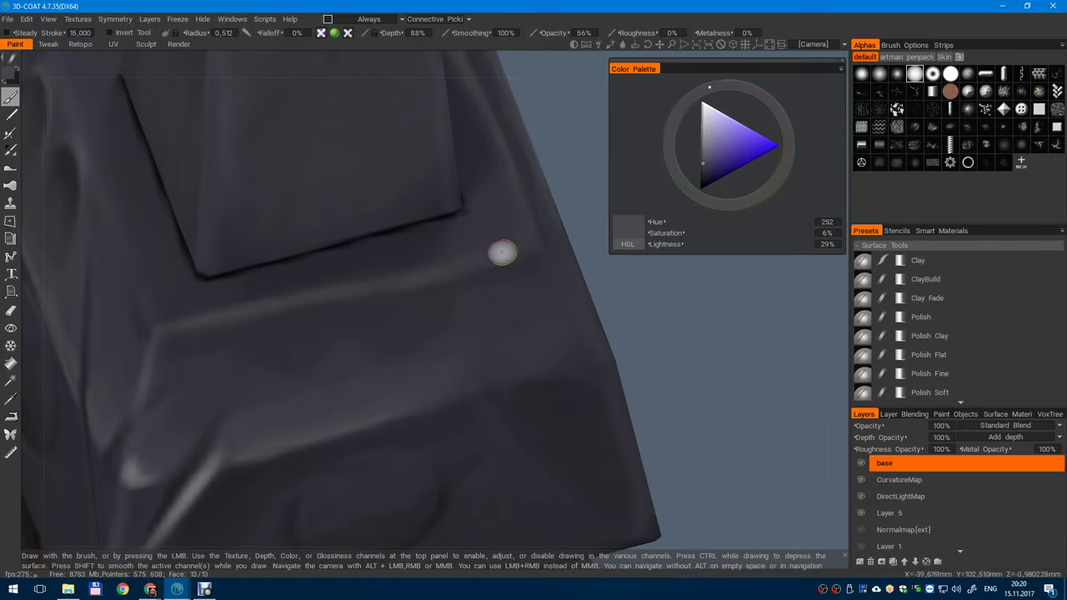
- Lighten the paint colour to 64% lightness and highlight the slanted edge of the cap corner next to the front one
alt+right_drag(490, 299, 354, 217)
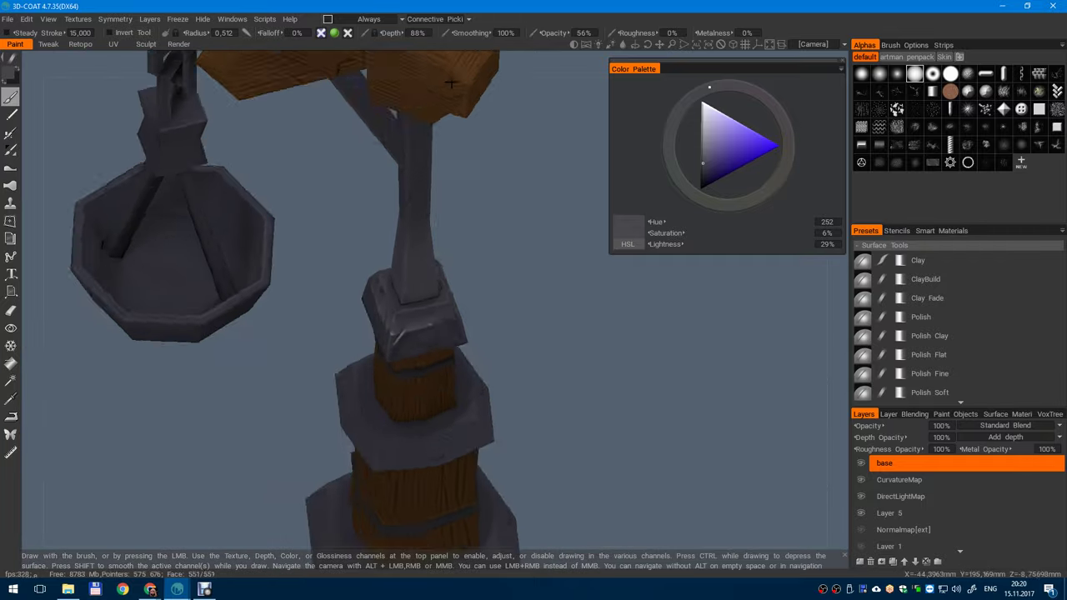
alt+drag(354, 217, 410, 271)
alt+right_drag(411, 271, 534, 424)
alt+drag(534, 423, 589, 458)
drag(725, 144, 706, 131)
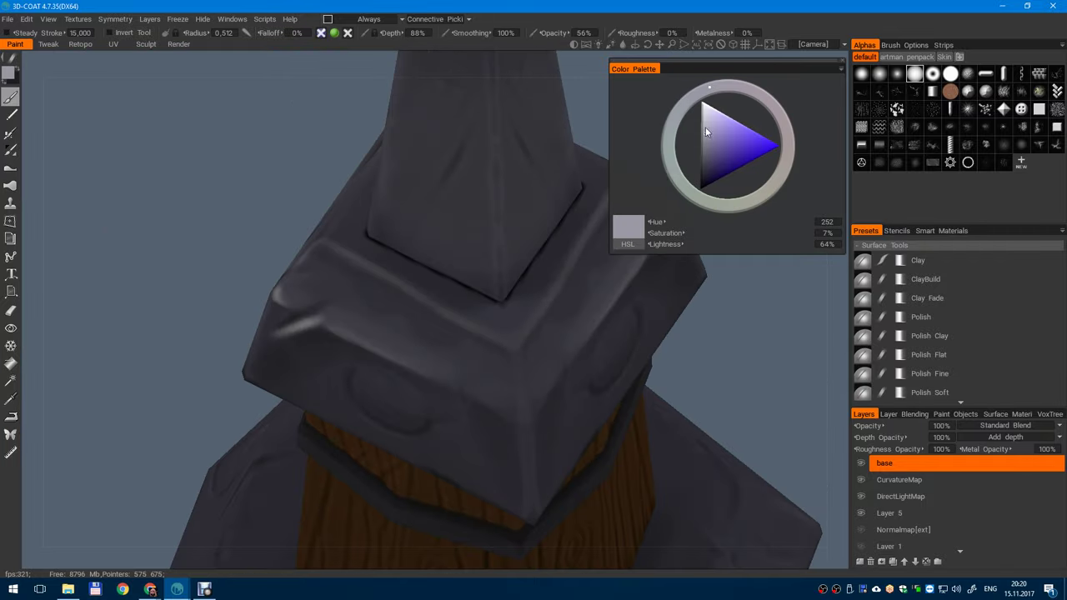
scroll(509, 321, up, 4)
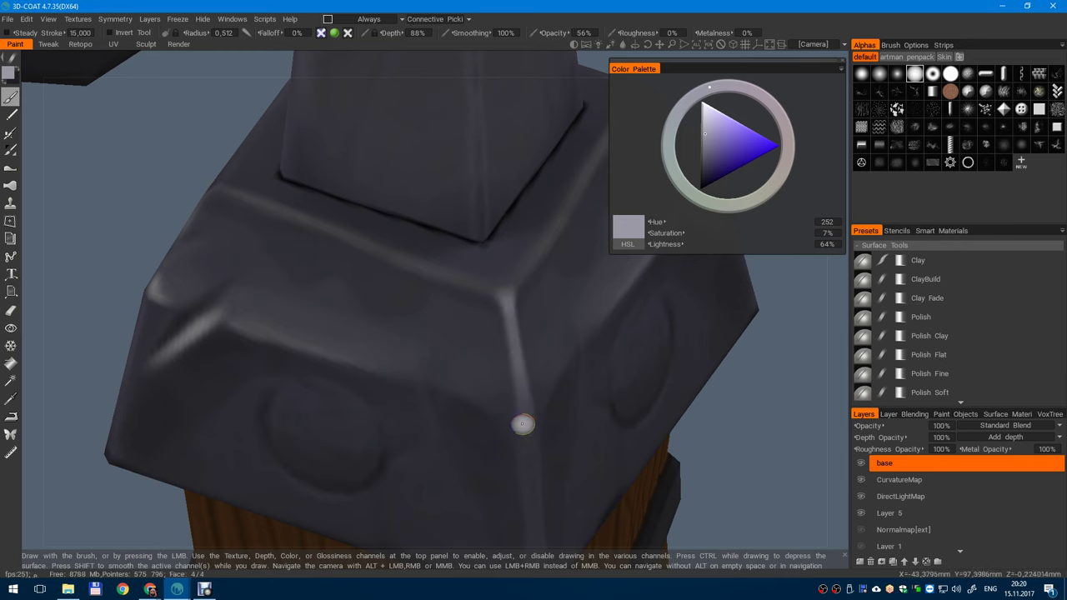
- Brighten the cap's front corner and the start of its adjoining upper edge, reducing the brush radius to 0,390
alt+right_drag(537, 532, 477, 408)
alt+drag(477, 408, 582, 369)
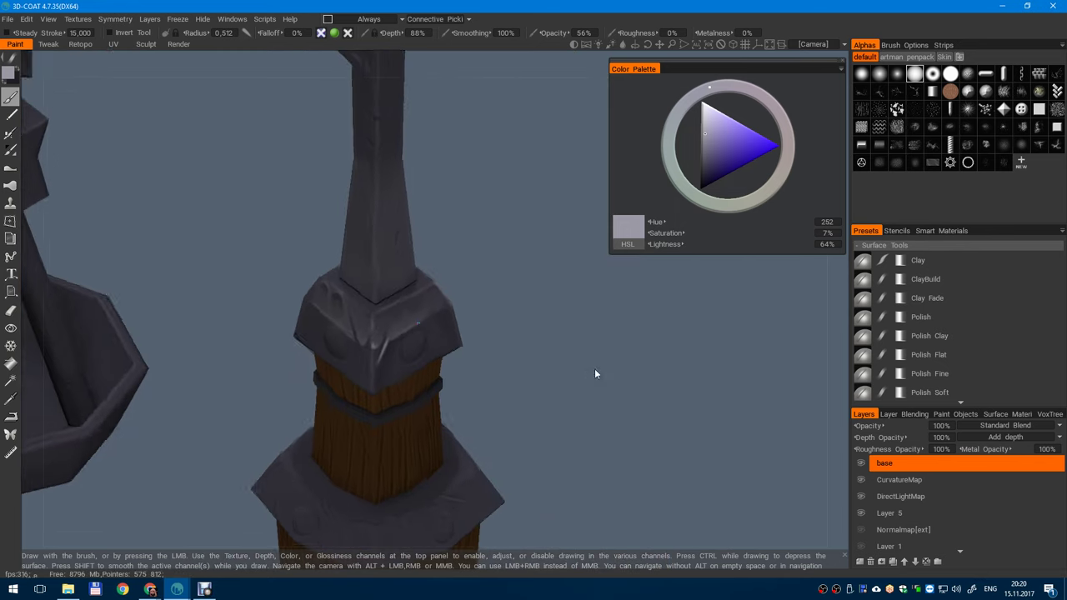
alt+right_drag(582, 370, 532, 422)
alt+middle_drag(533, 423, 651, 350)
scroll(495, 248, up, 5)
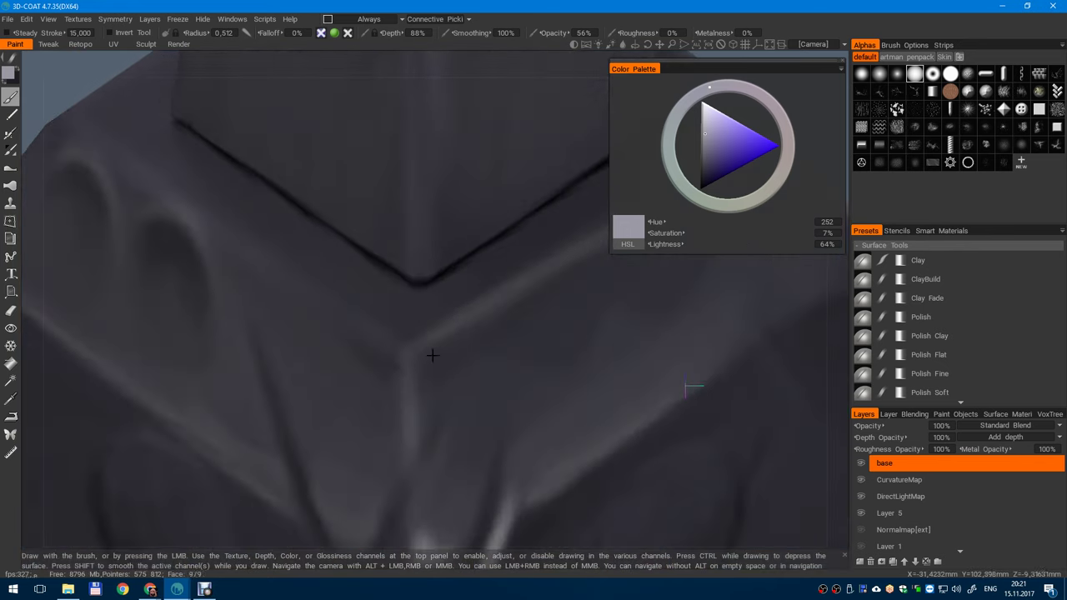
scroll(424, 342, down, 5)
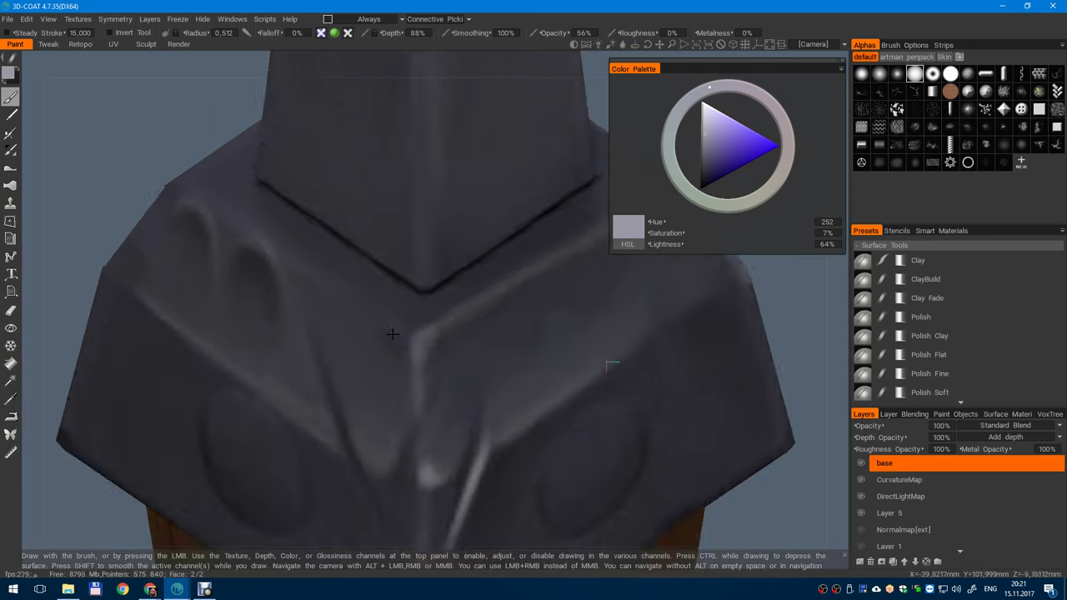
scroll(403, 210, up, 5)
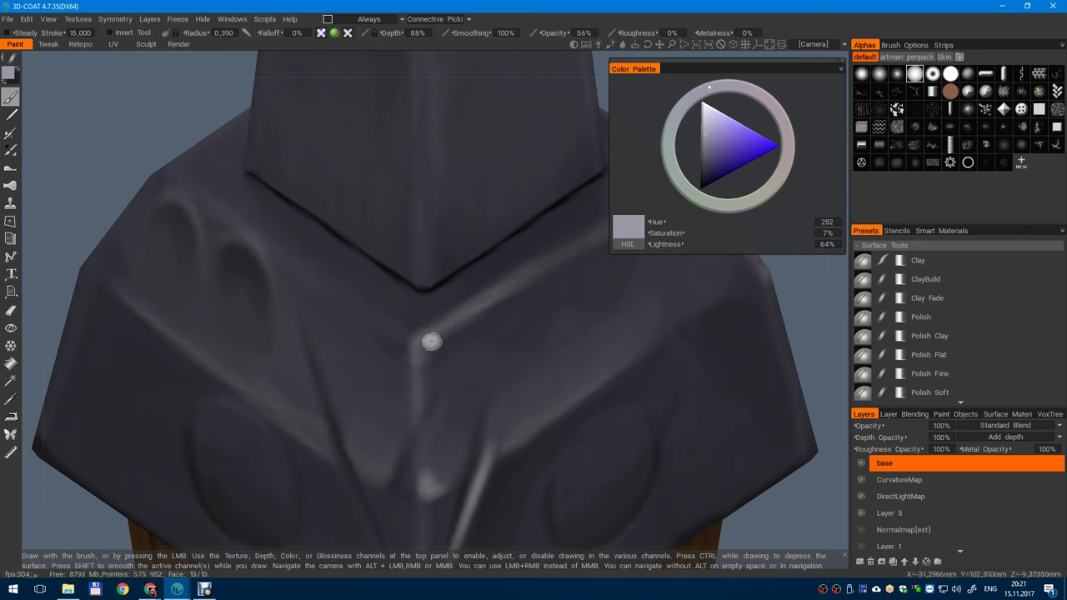
- Check the cap from a distance and paint a thin light highlight along its upper edge on the oval dents' side
alt+right_drag(519, 299, 475, 177)
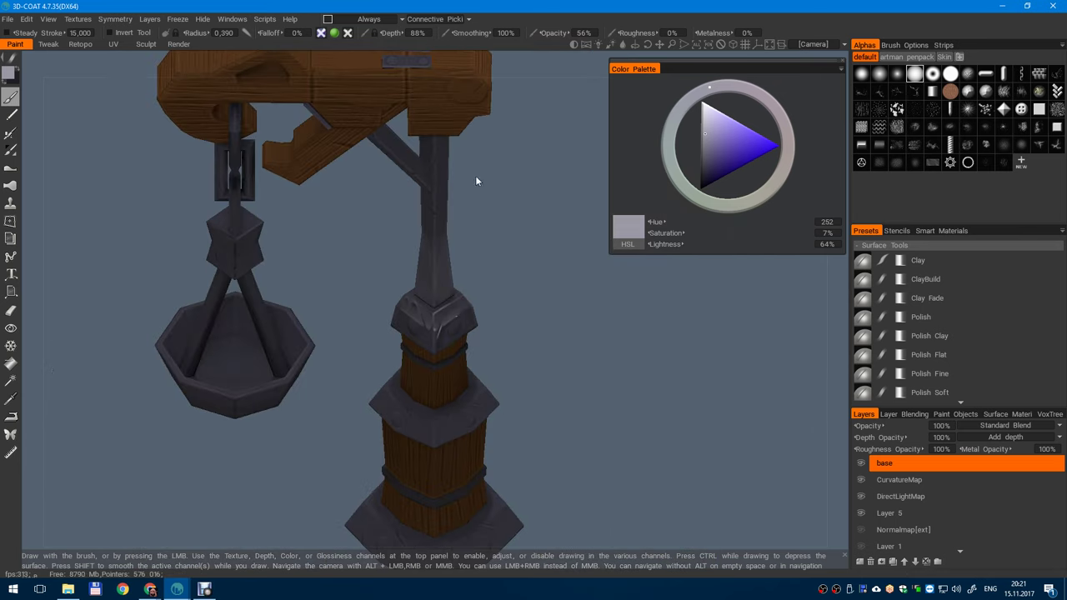
alt+drag(475, 176, 447, 248)
alt+right_drag(447, 248, 411, 323)
drag(410, 321, 506, 264)
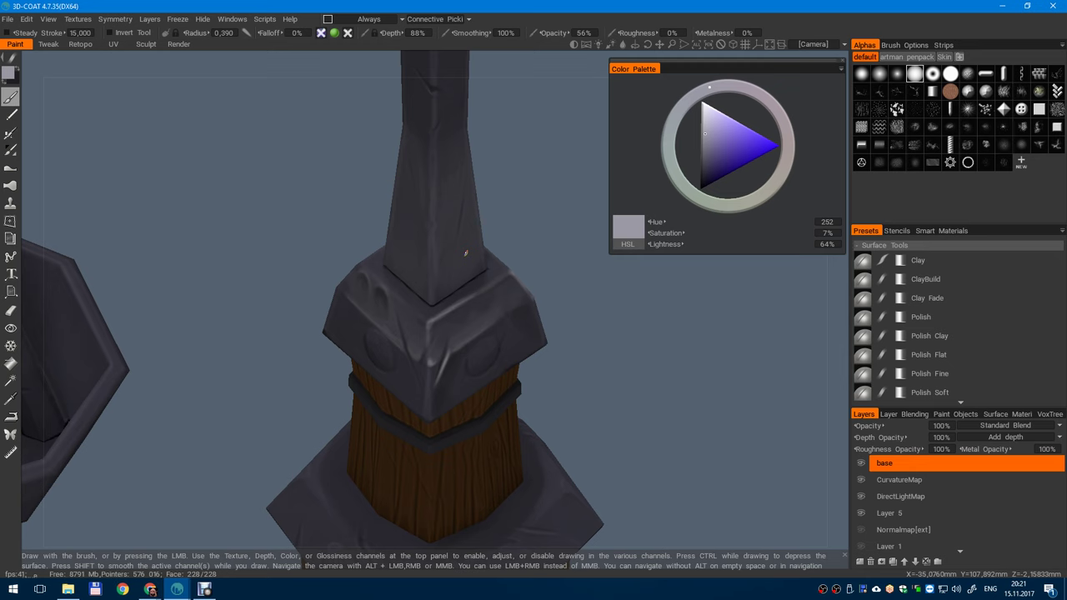
right_drag(496, 221, 488, 69)
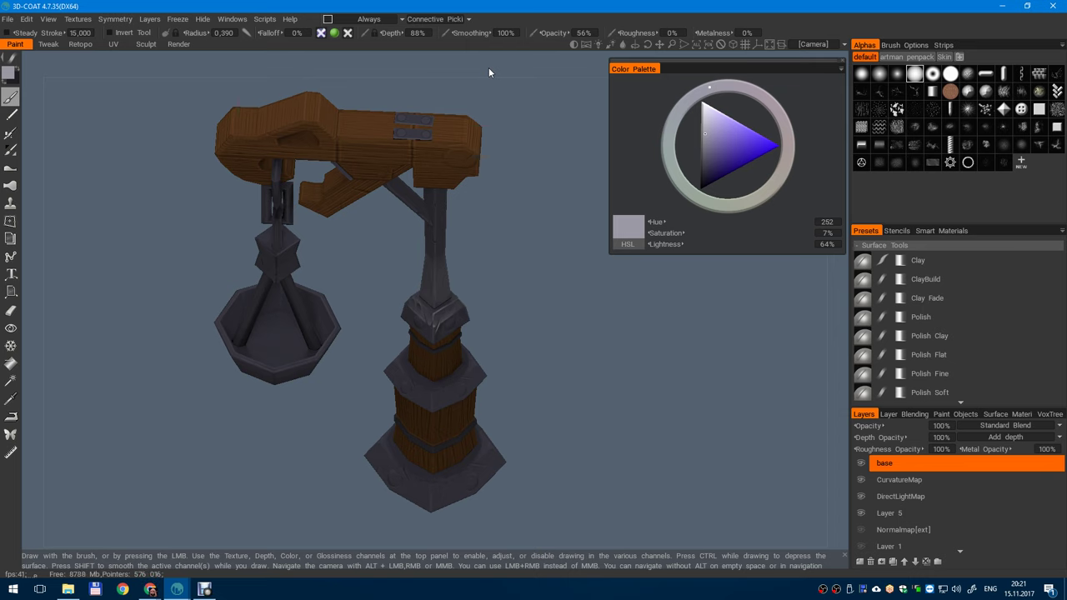
alt+right_drag(451, 308, 361, 365)
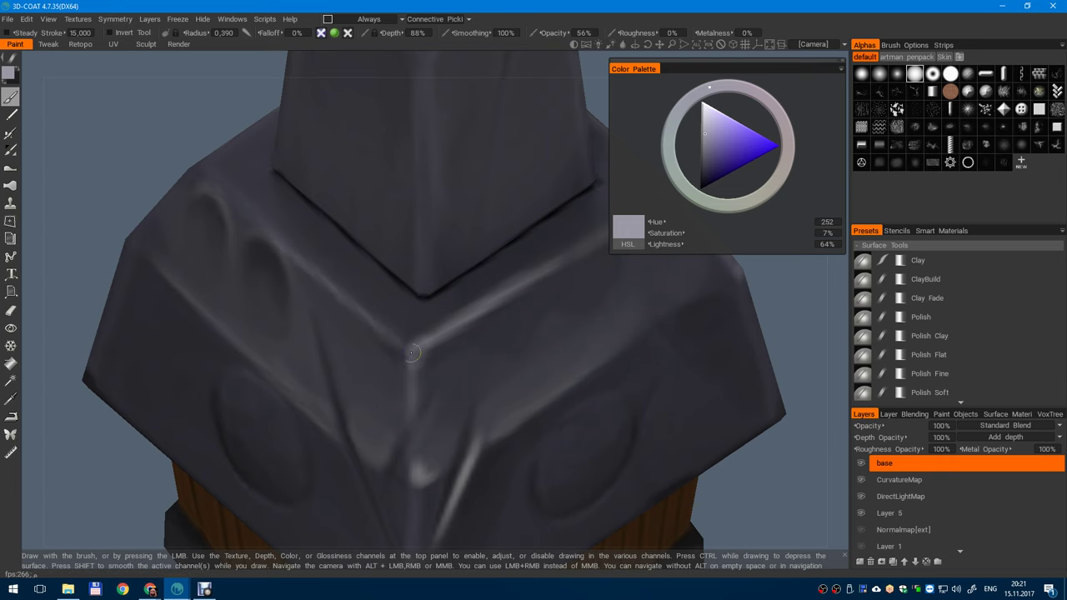
- Extend the light upper-edge highlight past the two oval dents to the cap's far corner
alt+right_drag(412, 386, 286, 165)
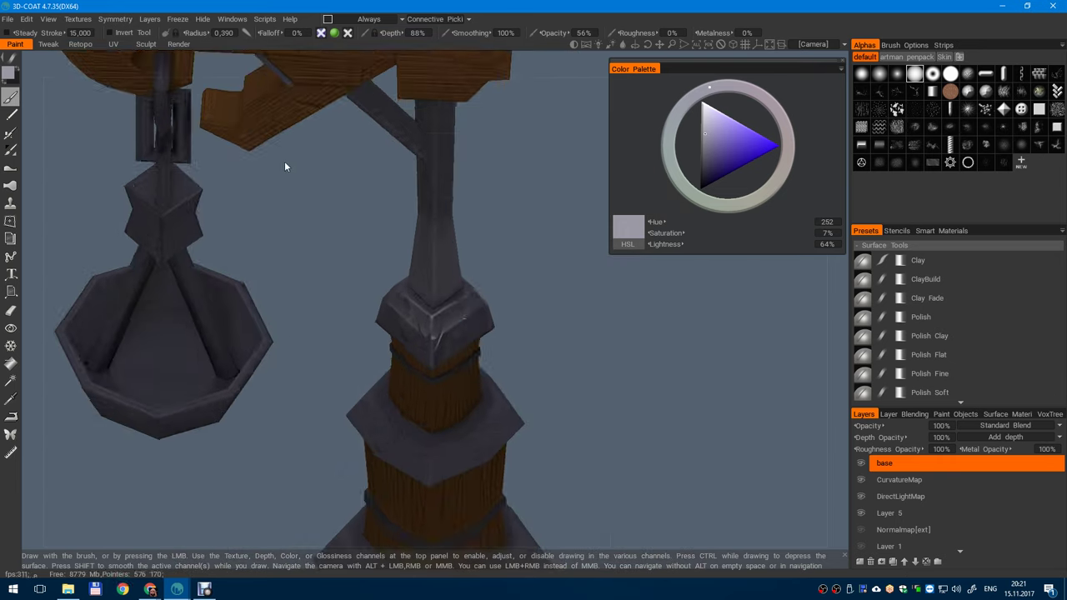
alt+drag(286, 165, 300, 224)
alt+right_drag(300, 224, 384, 375)
alt+drag(384, 376, 427, 344)
alt+right_drag(427, 344, 375, 350)
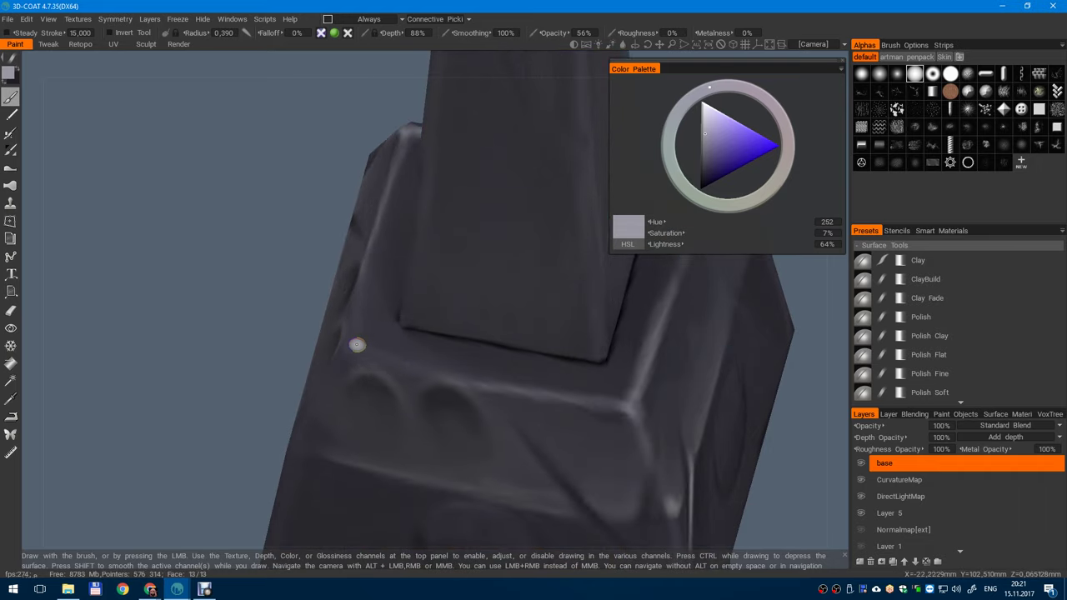
- Touch up the light accents around the cap's front corner and enlarge the brush radius to 2,284
alt+drag(409, 356, 589, 190)
alt+right_drag(590, 190, 497, 374)
alt+drag(497, 374, 433, 249)
alt+right_drag(434, 314, 500, 300)
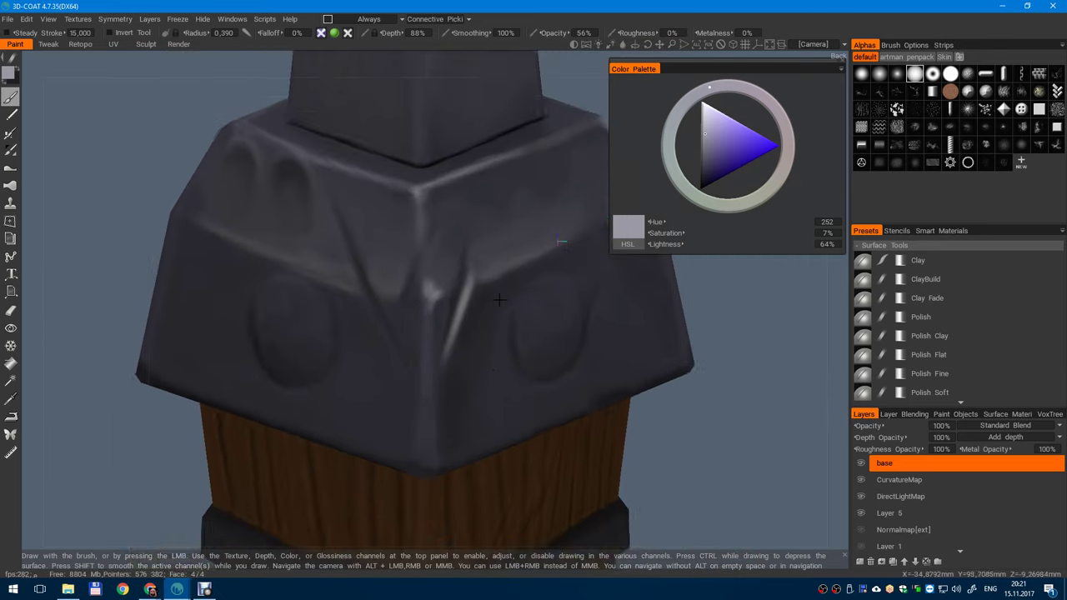
alt+drag(500, 300, 409, 381)
alt+right_drag(409, 380, 424, 346)
alt+drag(424, 345, 356, 283)
mouse_move(355, 283)
right_down()
mouse_move(416, 279)
mouse_move(412, 354)
right_up()
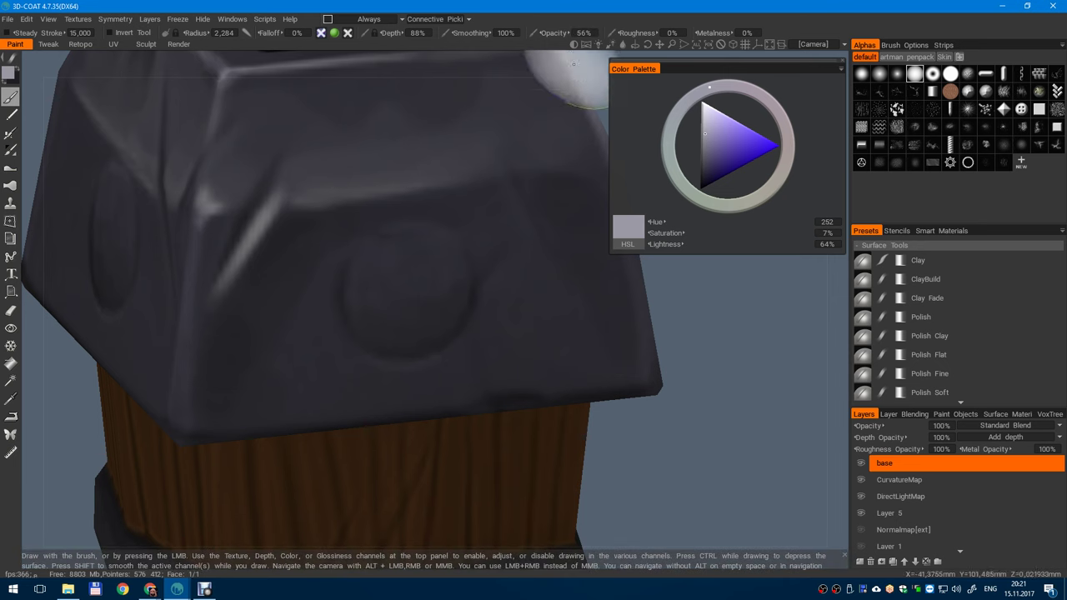
- Reduce the brush size and paint a short light stroke on the lower bevel edge beside the cap's neighbouring corner
alt+drag(505, 198, 379, 208)
mouse_move(378, 207)
alt+right_down()
mouse_move(397, 305)
mouse_move(378, 283)
alt+right_up()
right_drag(261, 345, 251, 342)
drag(275, 365, 290, 328)
alt+right_drag(315, 238, 317, 107)
alt+drag(317, 107, 254, 215)
- Paint a thin light line along the bevel on that corner's other side with radius 0,440, redo it and smooth it with radius 0,957
alt+drag(417, 274, 386, 292)
alt+right_drag(386, 292, 479, 458)
right_drag(400, 370, 388, 380)
mouse_move(346, 372)
mouse_down()
mouse_move(415, 403)
mouse_move(407, 389)
mouse_move(338, 370)
mouse_move(412, 409)
mouse_up()
key(ctrl+z)
key(ctrl+z)
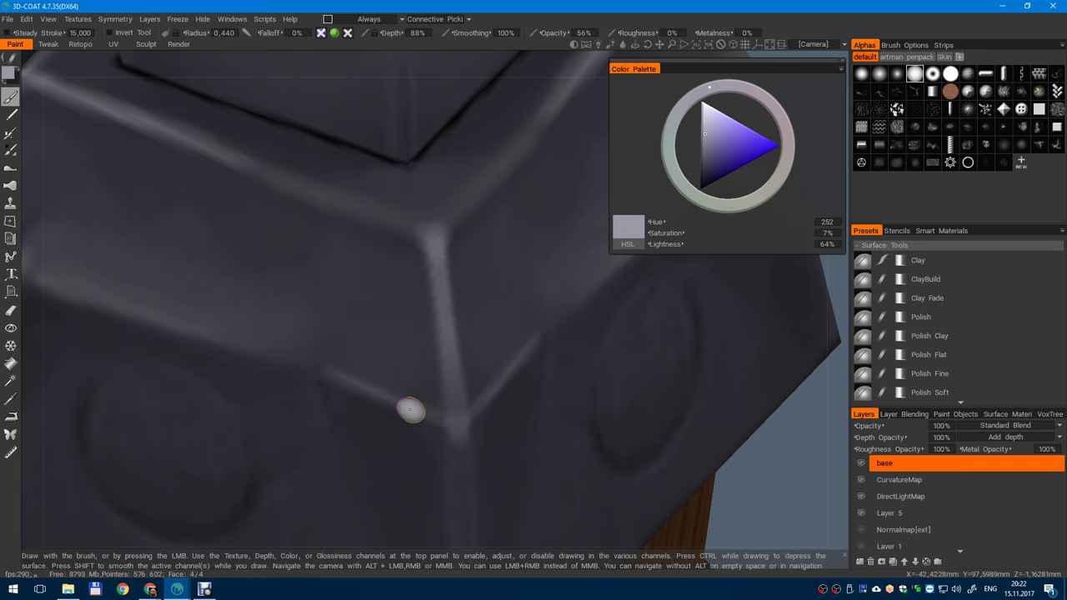
right_drag(412, 400, 423, 397)
shift+drag(425, 401, 435, 415)
- Return to the cap's front corner and paint a soft light glow on it with brush radius 0,957
scroll(435, 394, down, 10)
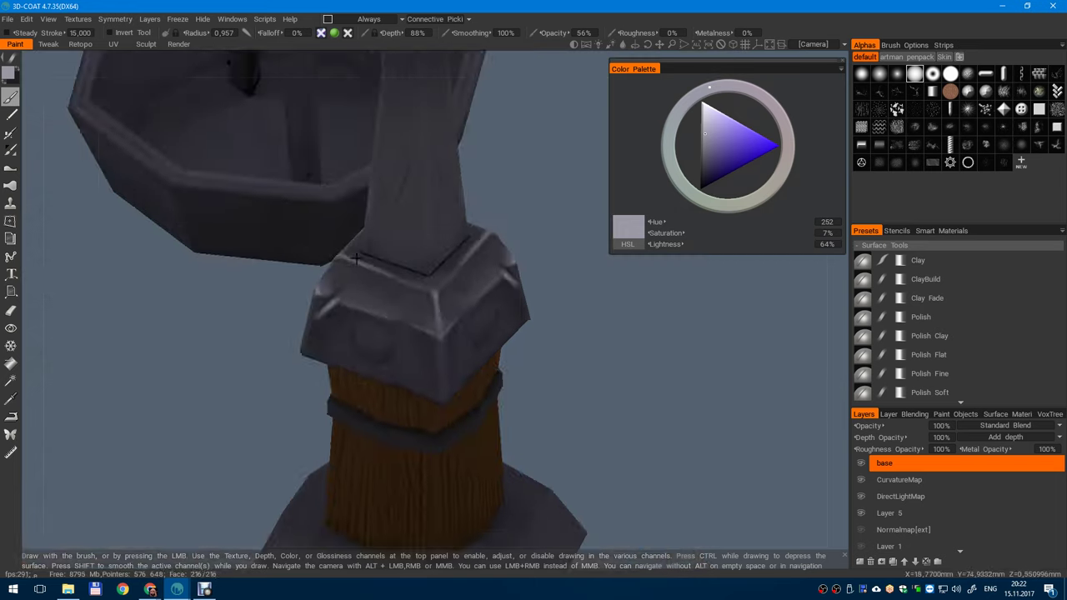
drag(326, 256, 467, 231)
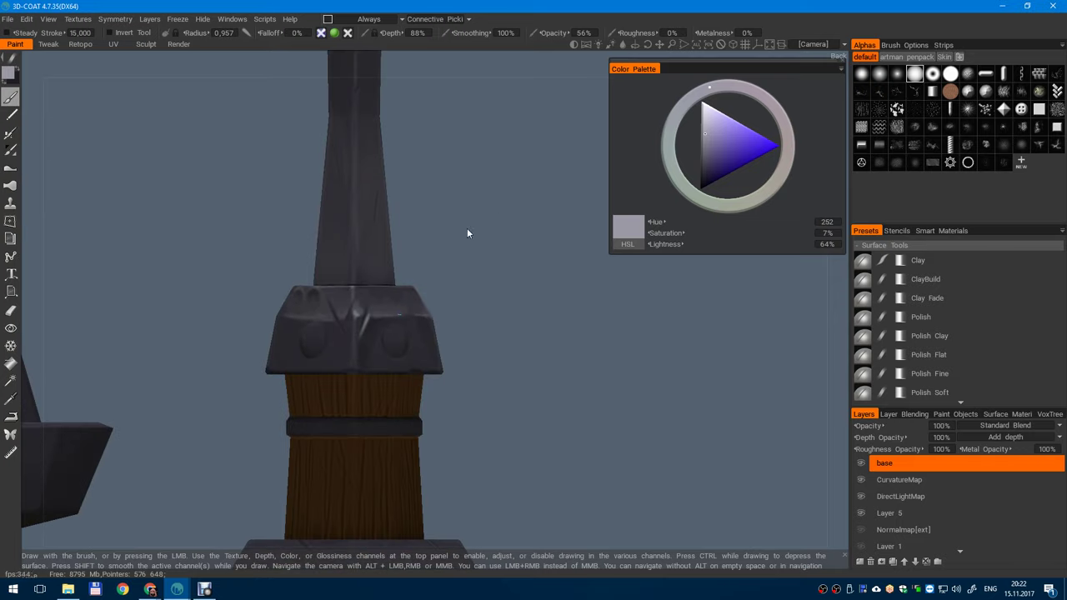
middle_drag(466, 231, 537, 156)
scroll(492, 305, up, 4)
alt+drag(492, 305, 432, 360)
alt+right_drag(433, 359, 466, 346)
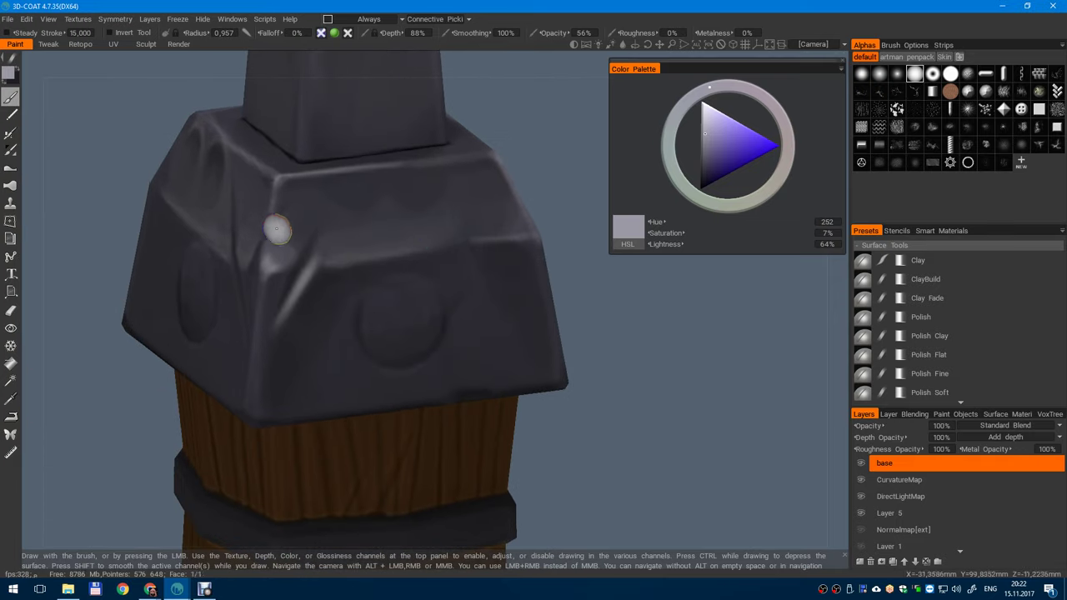
- Sample the dark tone with 17% lightness, set the brush radius to 1,778 and shade the cap's lower face around the round boss
key(v)
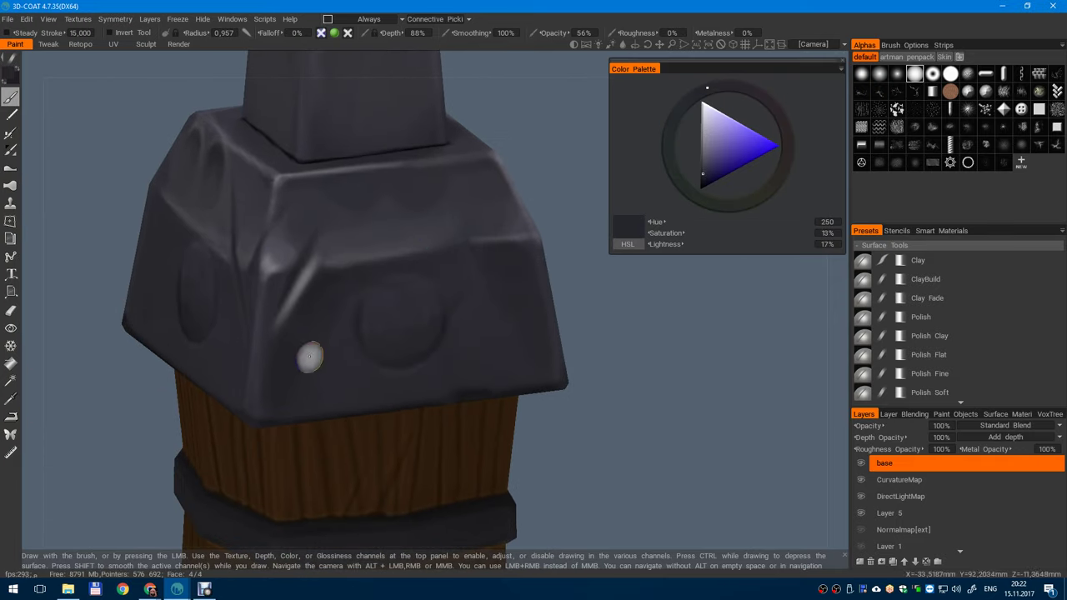
right_drag(310, 357, 327, 323)
alt+right_drag(290, 476, 367, 367)
alt+drag(367, 367, 338, 229)
alt+right_drag(338, 229, 332, 257)
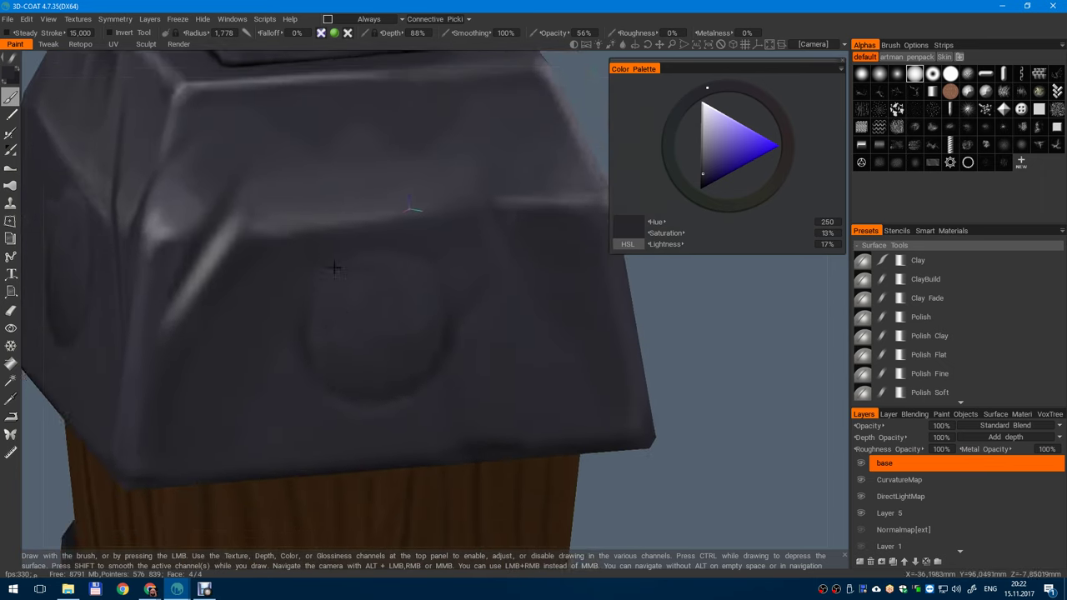
alt+middle_drag(332, 257, 397, 279)
- Sample the grey with 41% lightness, reduce the brush radius to 0,591 and paint a light rim along the cap's bottom edge
key(v)
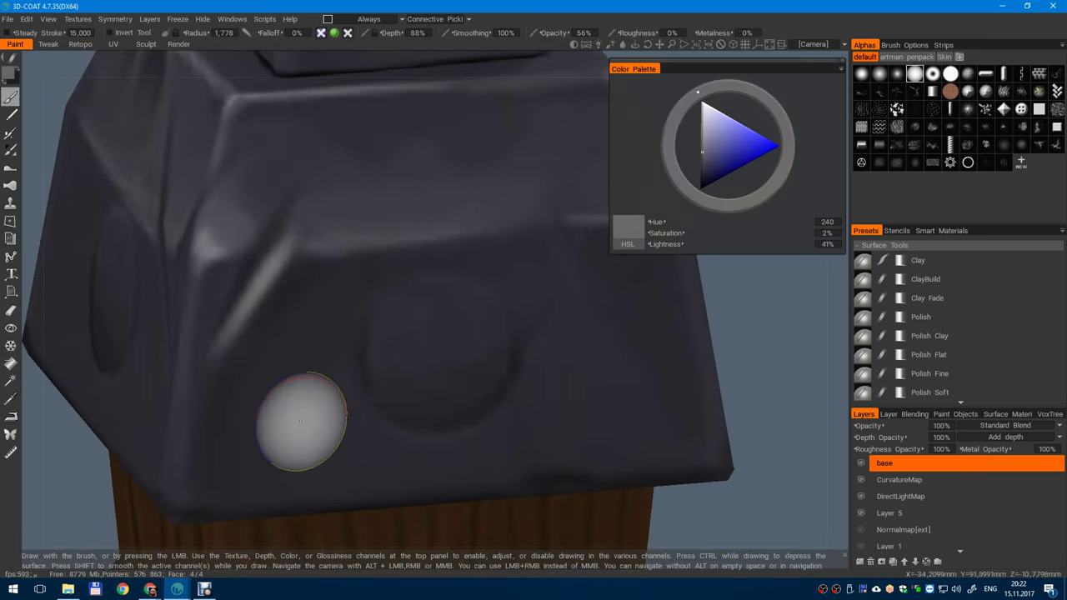
alt+right_drag(330, 450, 275, 305)
alt+drag(275, 304, 296, 290)
alt+right_drag(296, 290, 314, 460)
right_drag(314, 460, 295, 481)
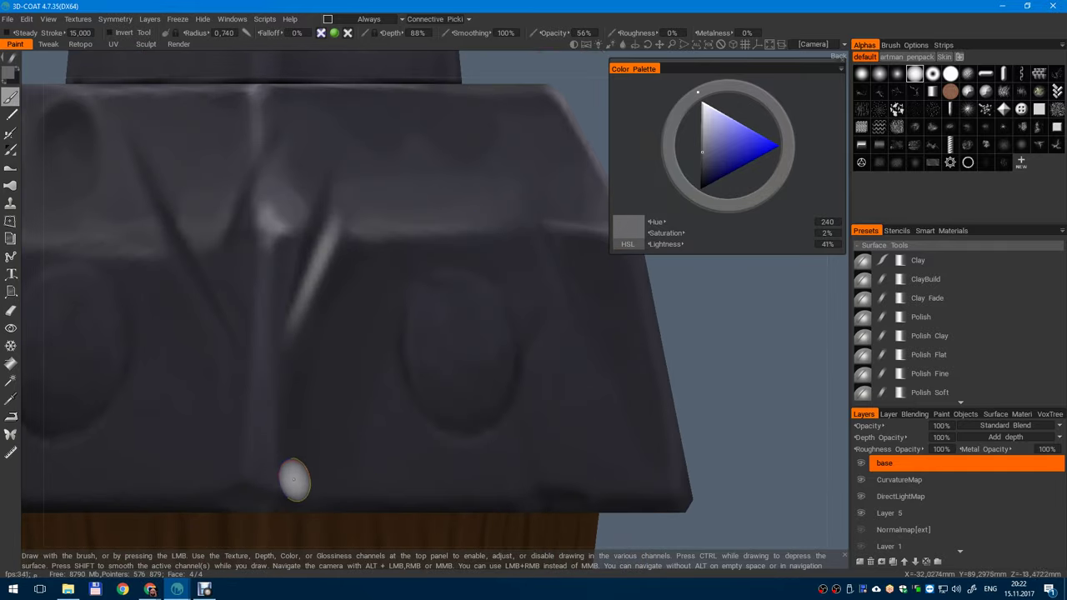
alt+drag(294, 479, 207, 497)
right_drag(204, 497, 186, 502)
drag(177, 491, 166, 498)
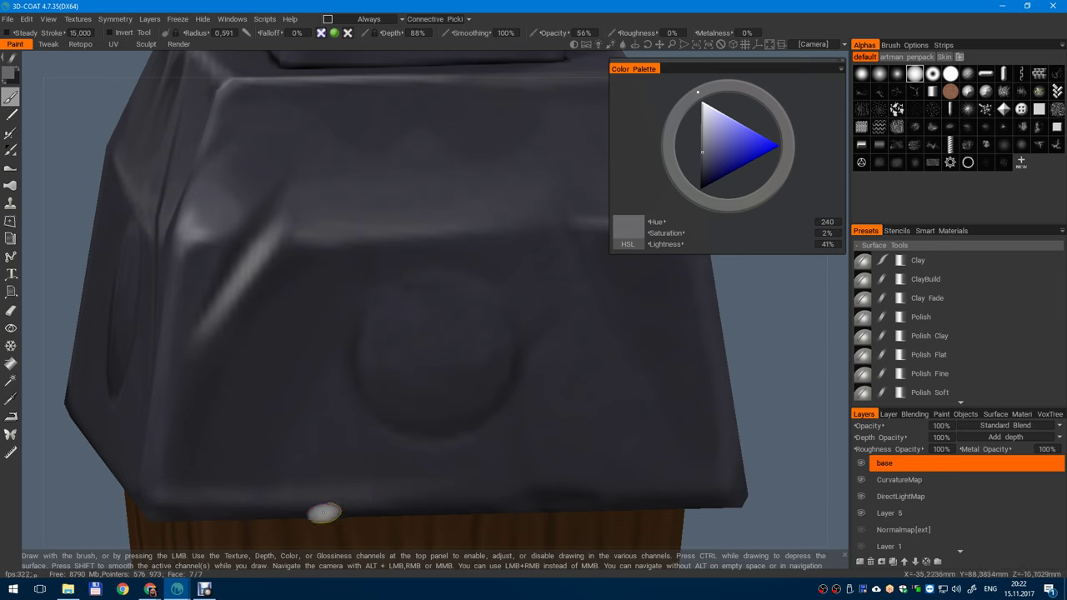
drag(385, 504, 470, 512)
drag(353, 486, 462, 497)
- Choose a near-black tone with 1% lightness and paint a small dark dent on the edge between the cap's upper and lower faces
alt+right_drag(417, 505, 182, 209)
scroll(294, 340, down, 5)
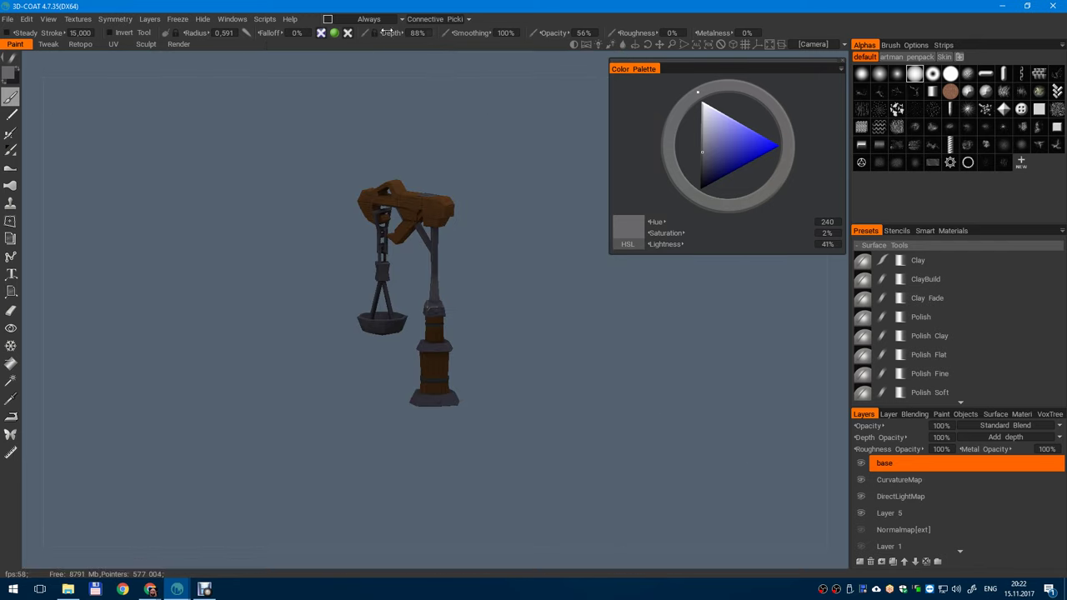
scroll(411, 232, up, 8)
alt+right_drag(479, 260, 481, 397)
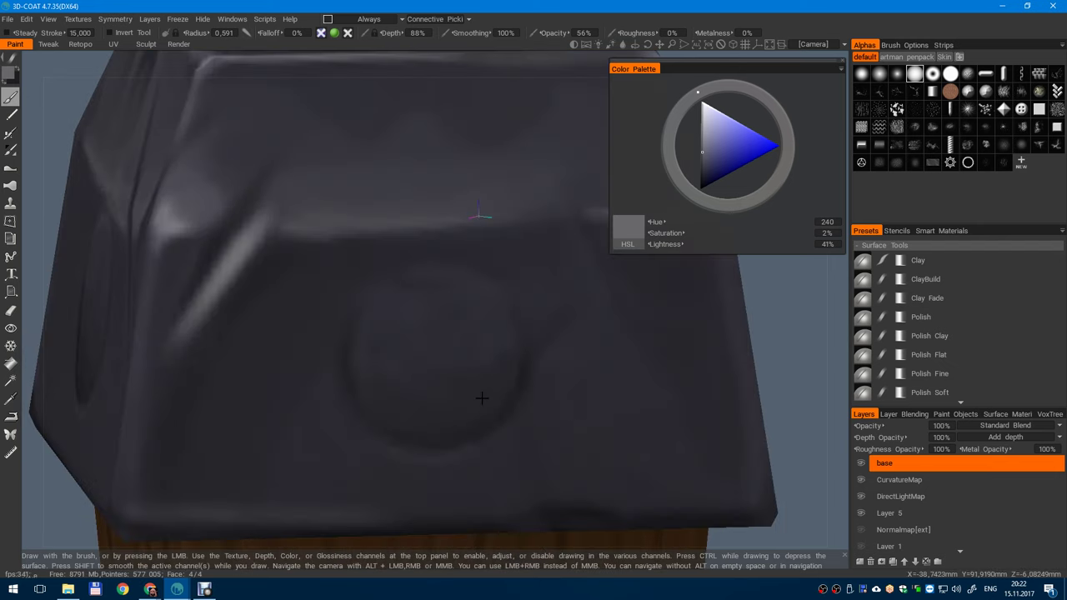
key(v)
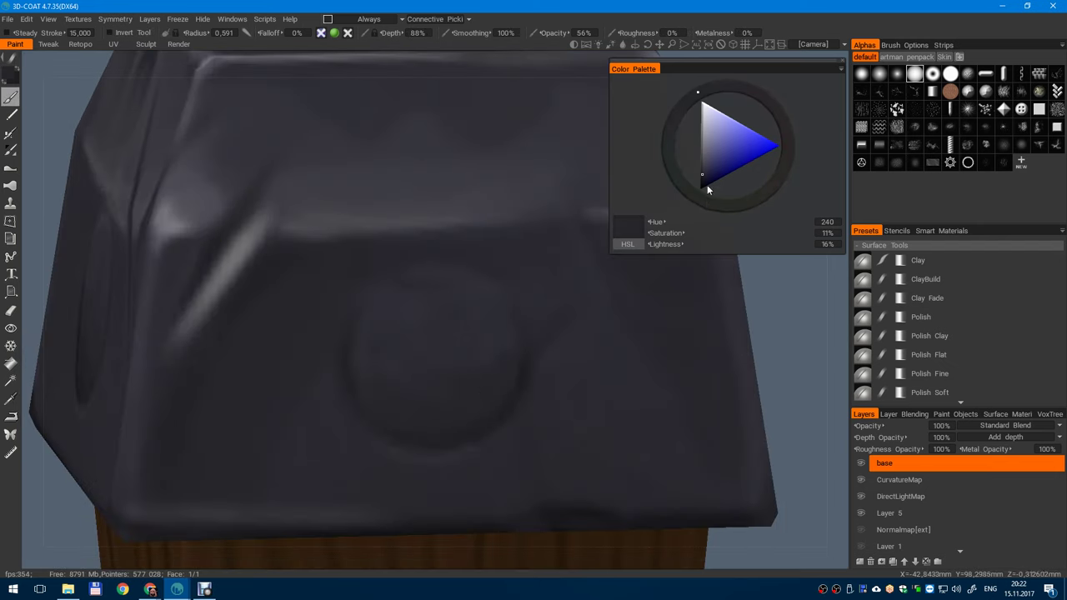
click(705, 183)
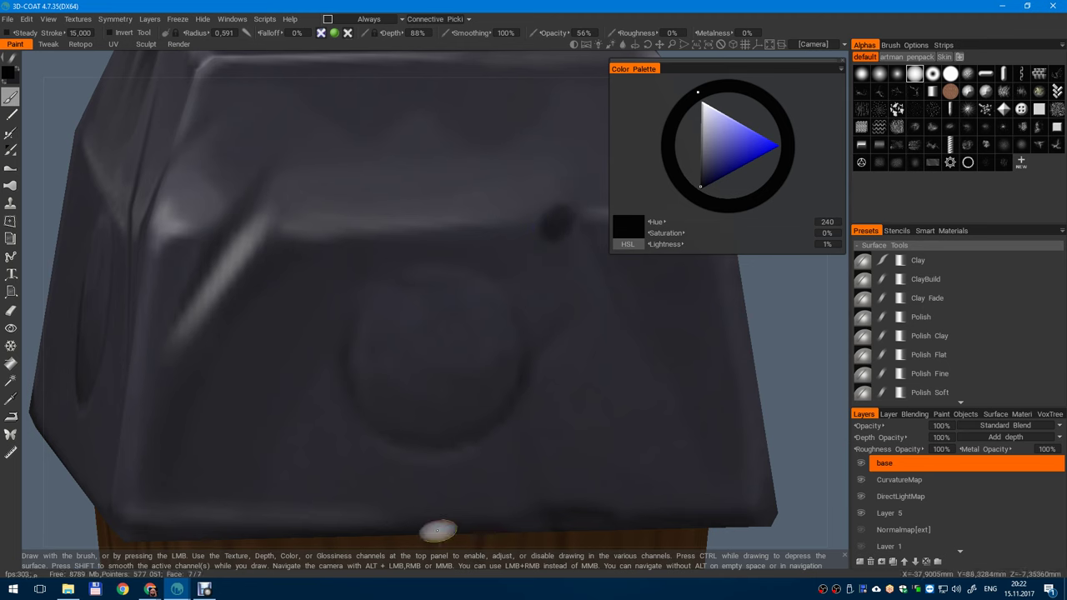
- Sample the grey with 41% lightness and paint a soft light rim along the underside of the new dent
alt+middle_drag(516, 275, 423, 338)
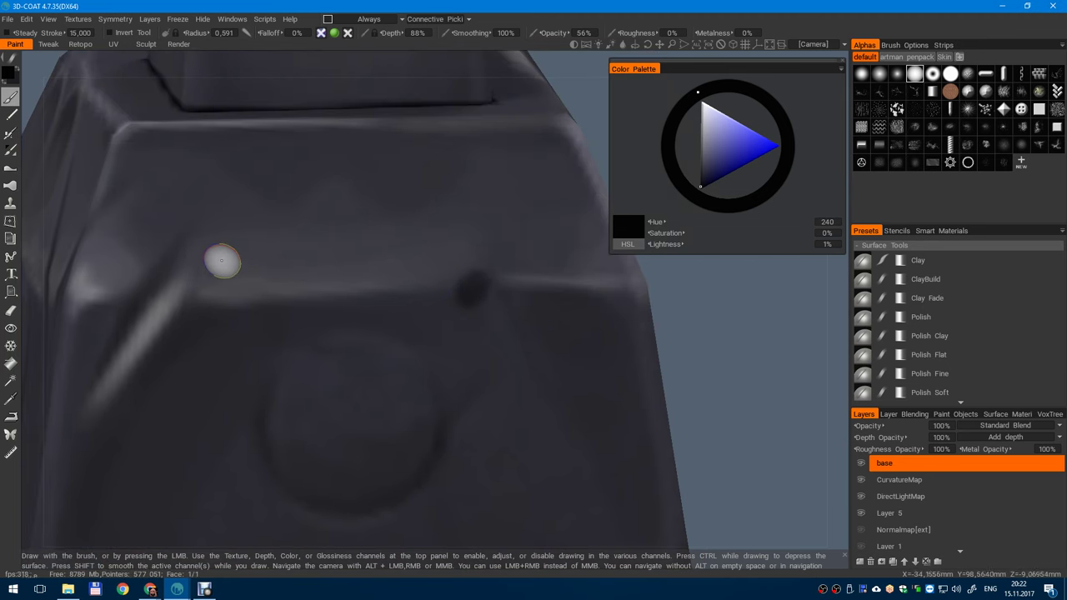
key(v)
click(202, 273)
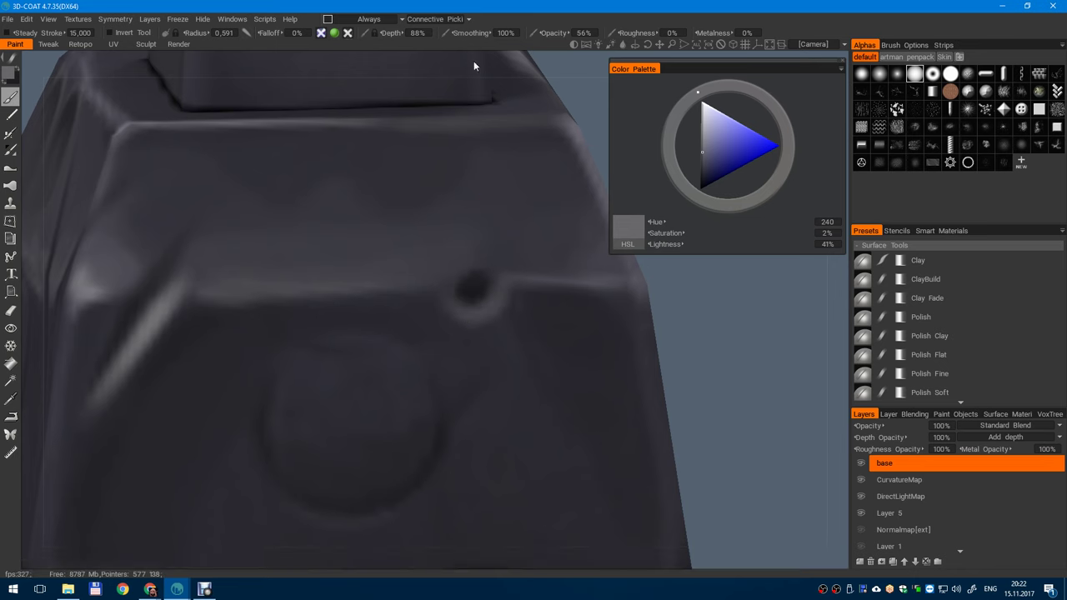
key(v)
click(506, 186)
drag(492, 309, 475, 315)
- Sample the dark tone with 13% lightness and paint two small dark spots on the cap's upper face above the dent
key(v)
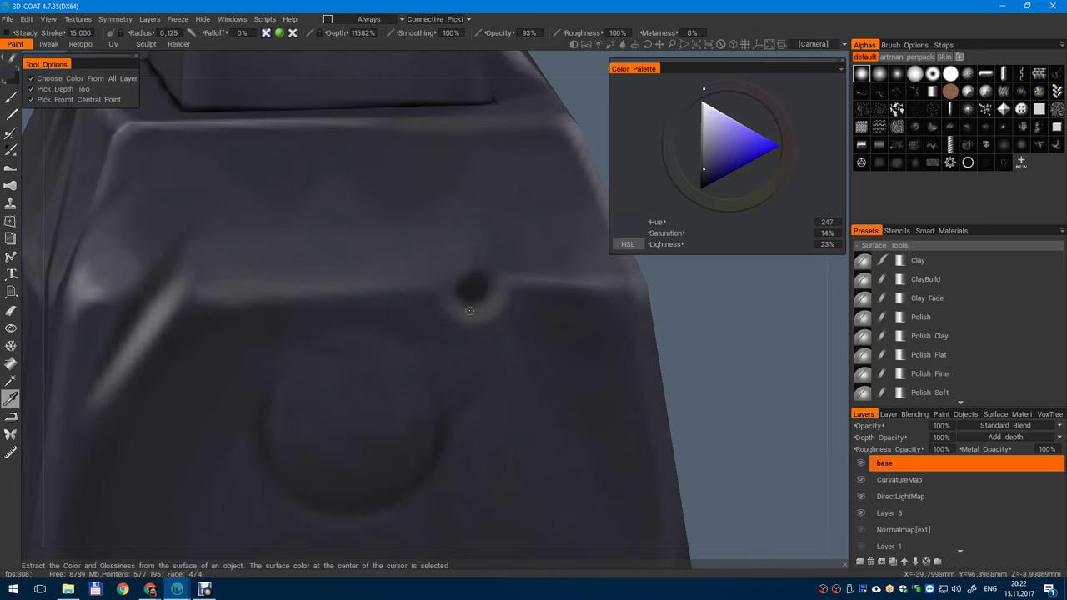
click(468, 317)
click(513, 205)
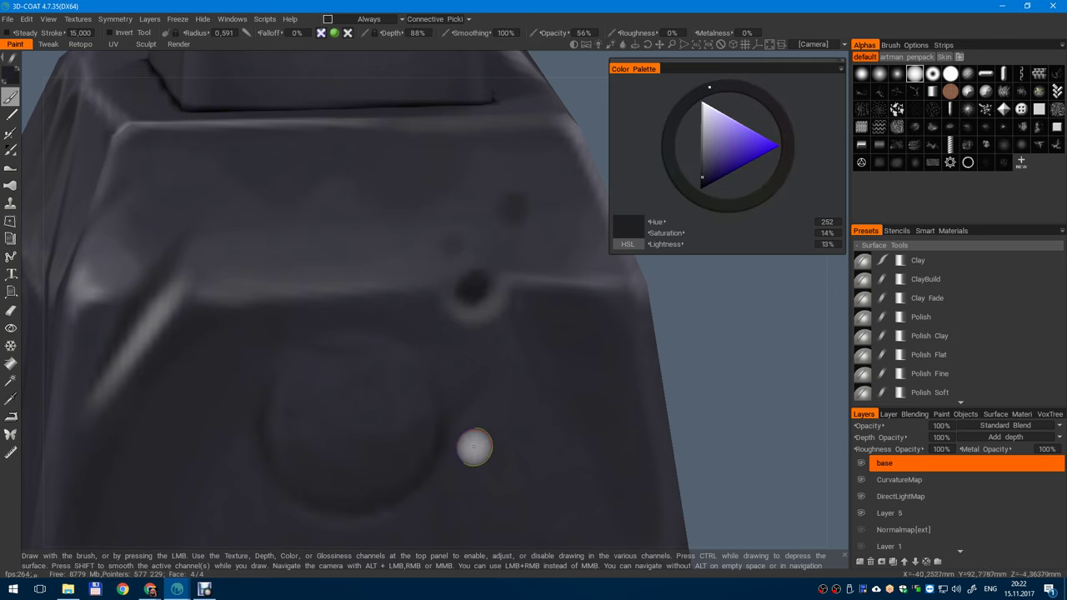
- Examine how the cap's dents and highlights read on the whole lantern post from a distance and close up
scroll(464, 271, down, 10)
alt+right_drag(463, 267, 464, 170)
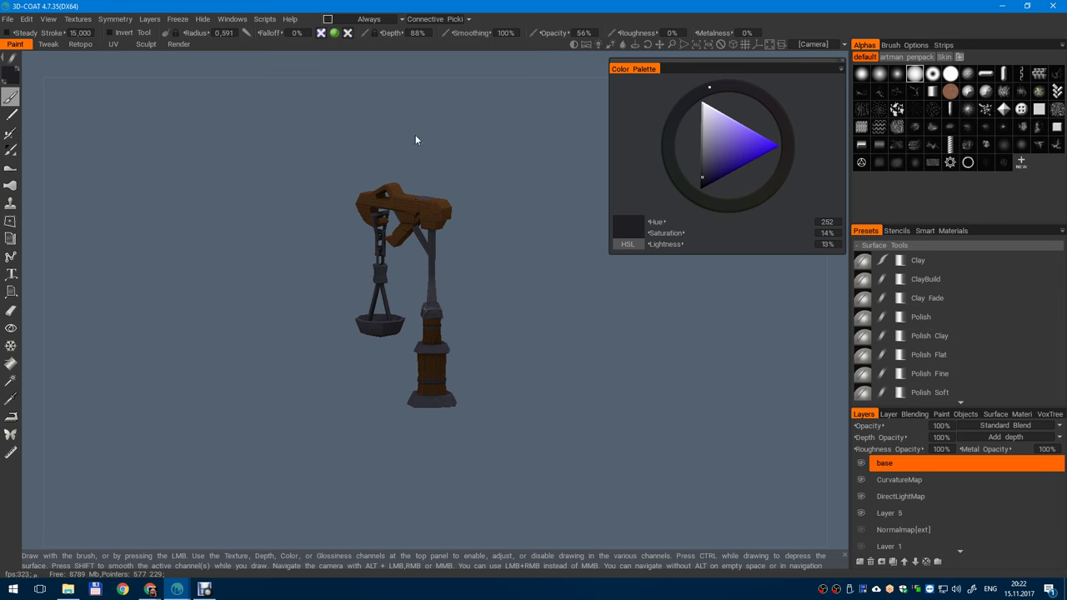
scroll(484, 405, up, 5)
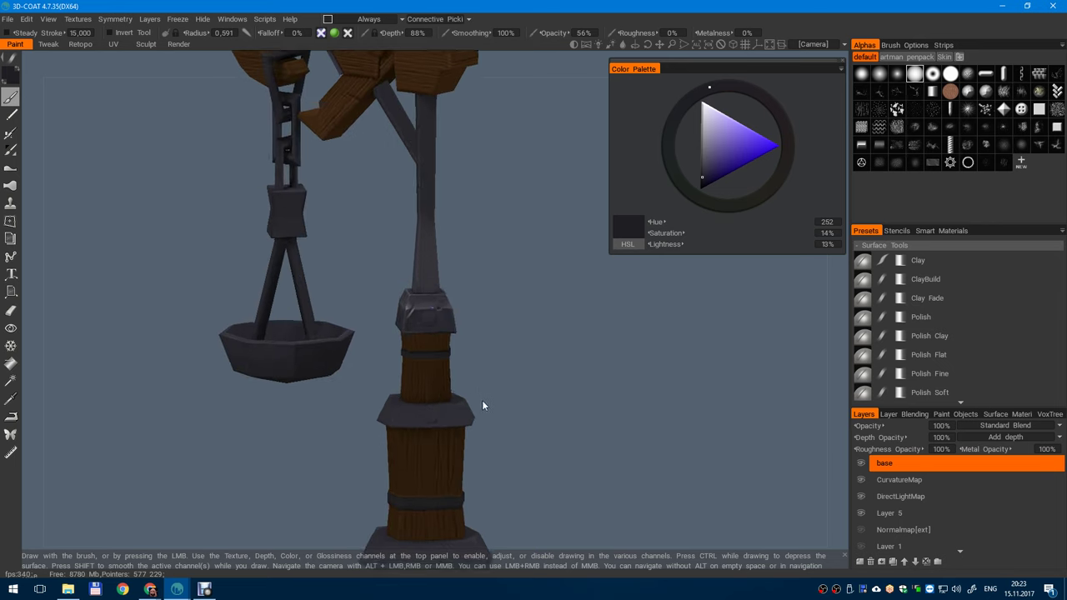
scroll(464, 289, down, 4)
scroll(475, 402, up, 5)
scroll(475, 400, down, 3)
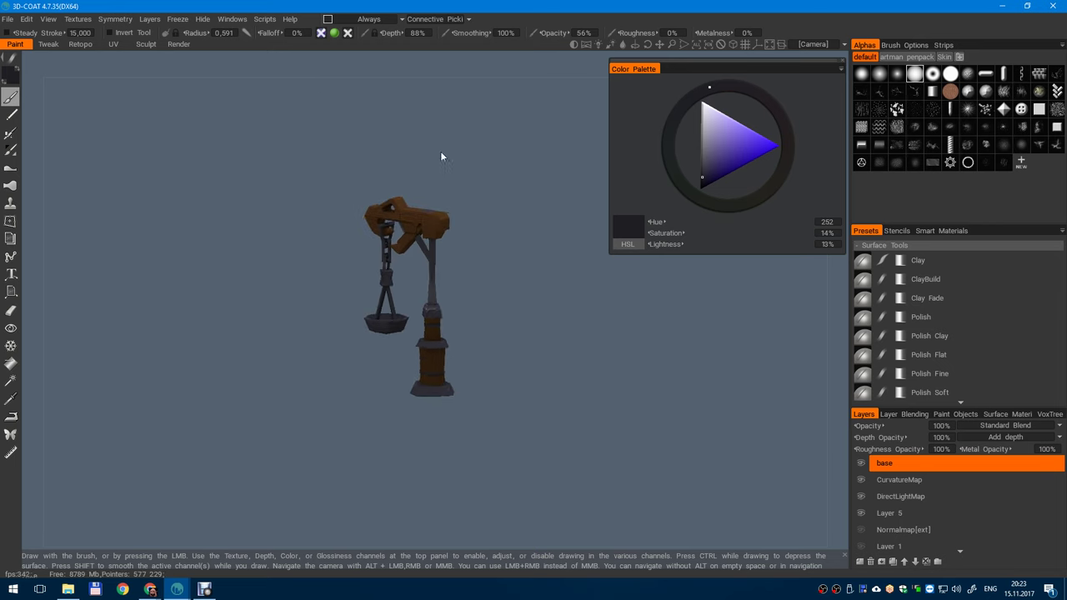
scroll(458, 315, up, 7)
alt+drag(418, 297, 482, 401)
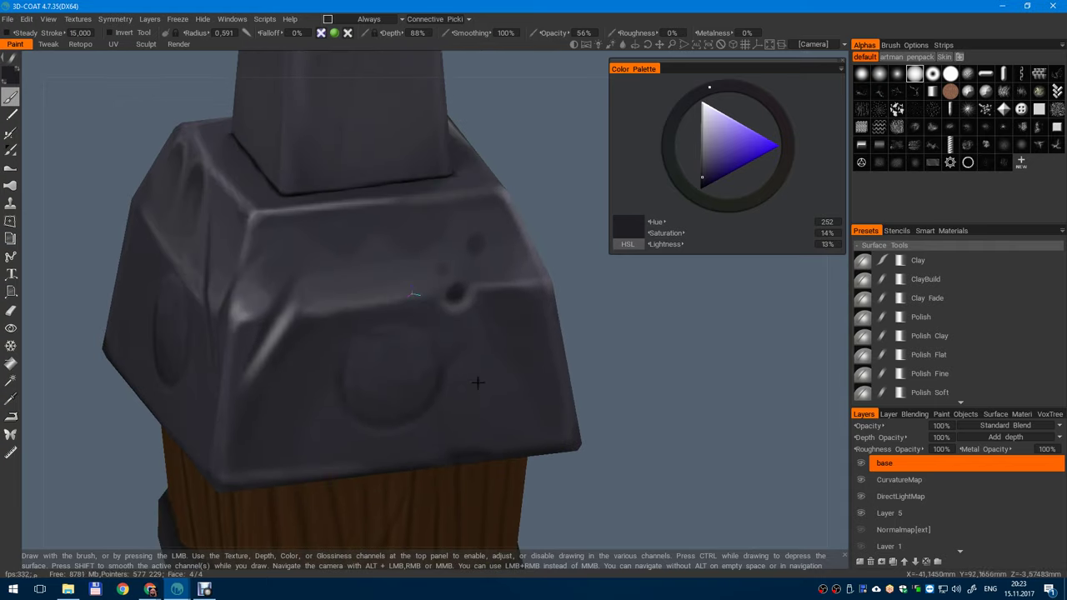
- Set the brush radius to 0,940 and shade the cap's upper face around the spots with sampled tones of 20% and 17% lightness
scroll(460, 248, up, 3)
key(v)
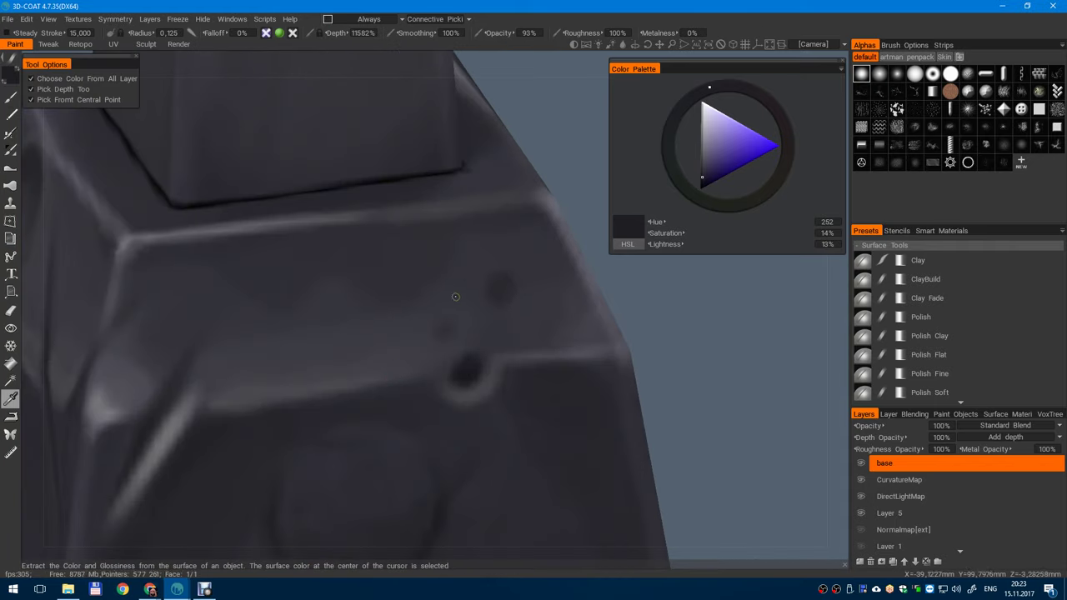
click(473, 258)
key(b)
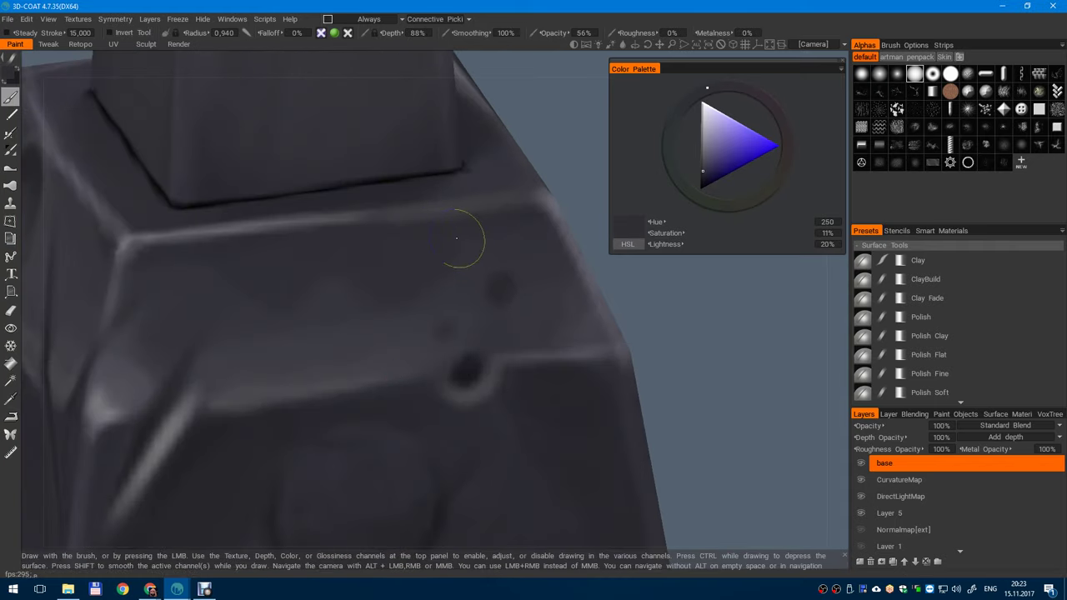
scroll(398, 375, down, 5)
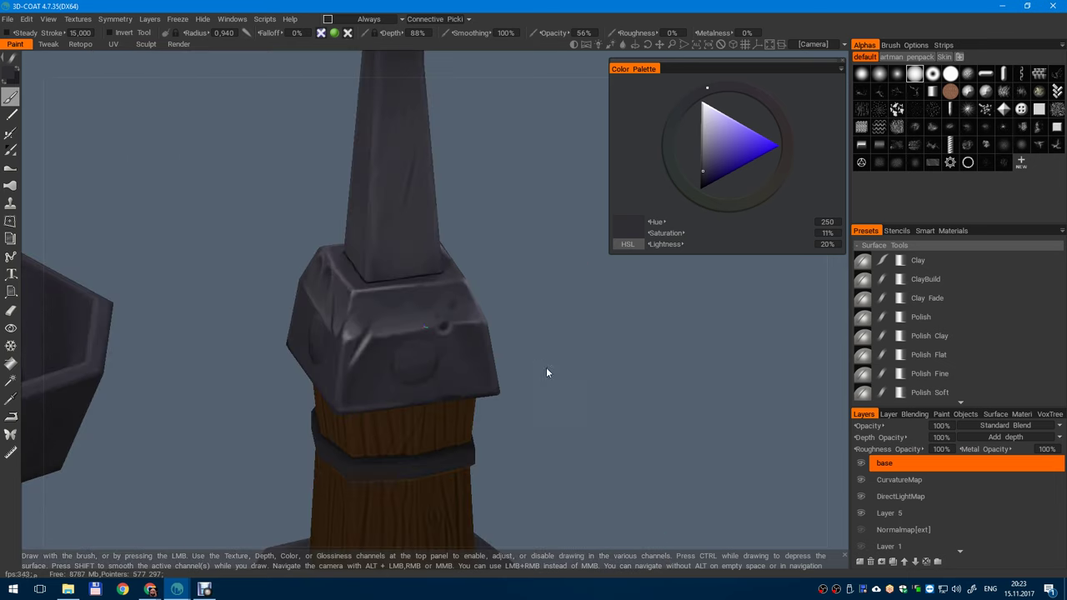
alt+drag(546, 368, 488, 372)
scroll(487, 372, up, 4)
key(v)
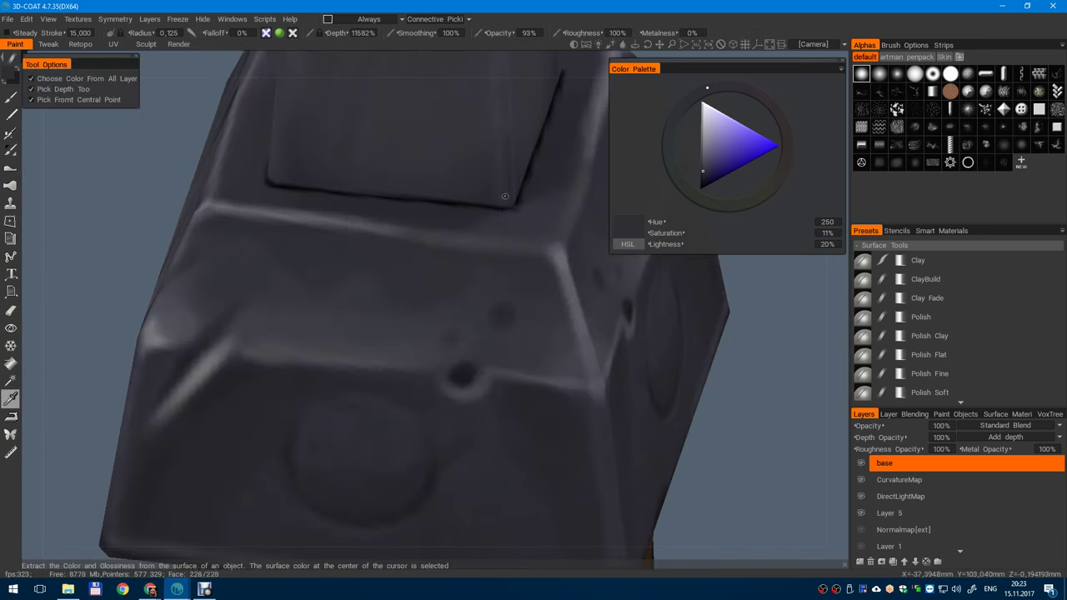
click(480, 208)
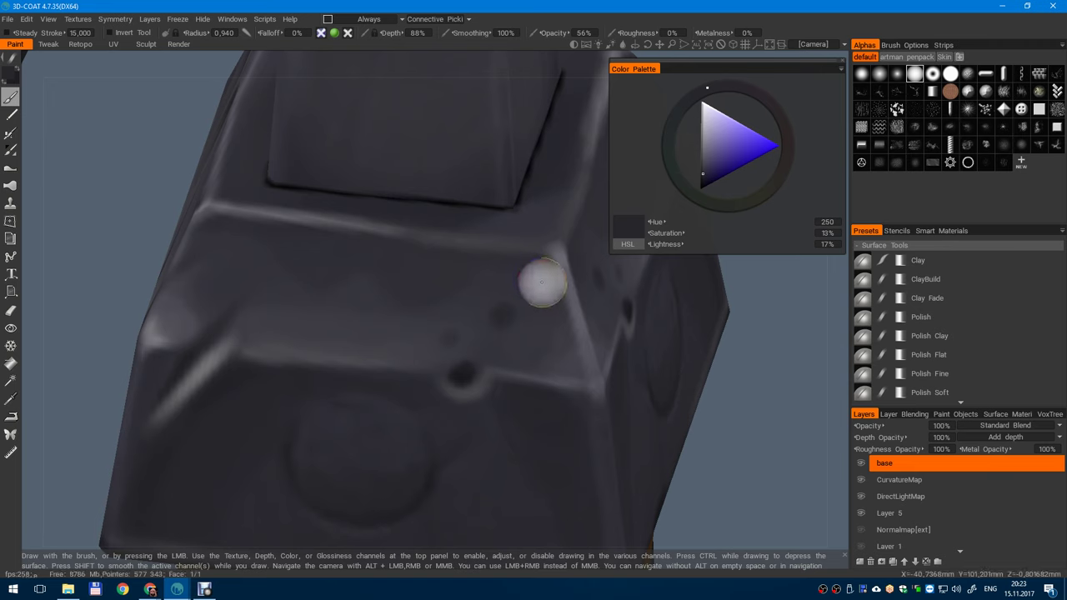
click(535, 290)
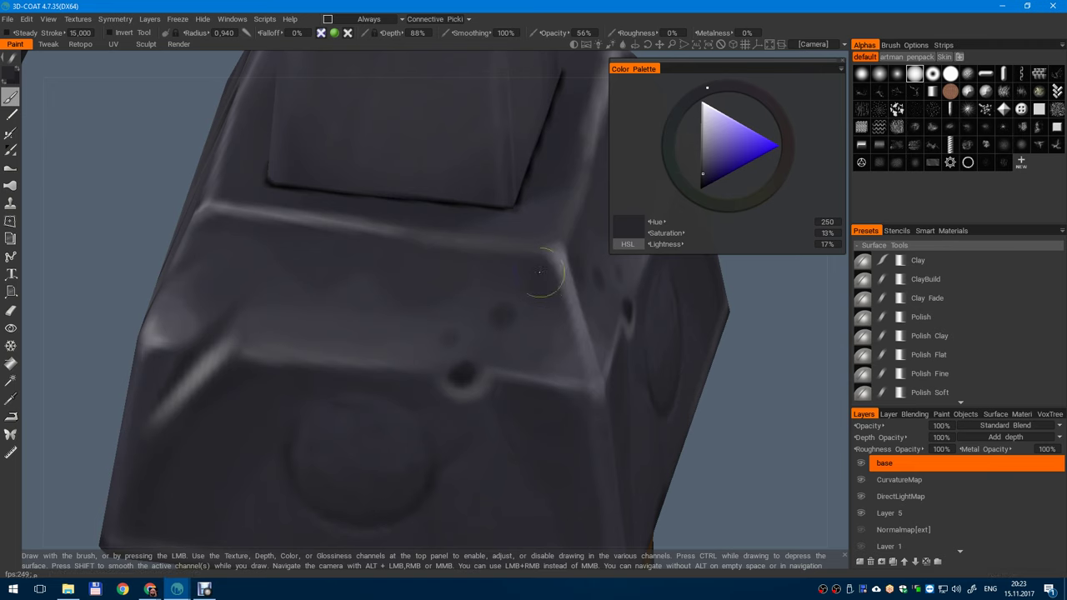
- Shade the upper face just below its other top corner with the same 17% lightness tone
alt+drag(572, 414, 600, 391)
mouse_move(550, 375)
alt+right_down()
mouse_move(467, 215)
mouse_move(504, 308)
mouse_move(352, 200)
alt+right_up()
drag(219, 308, 210, 321)
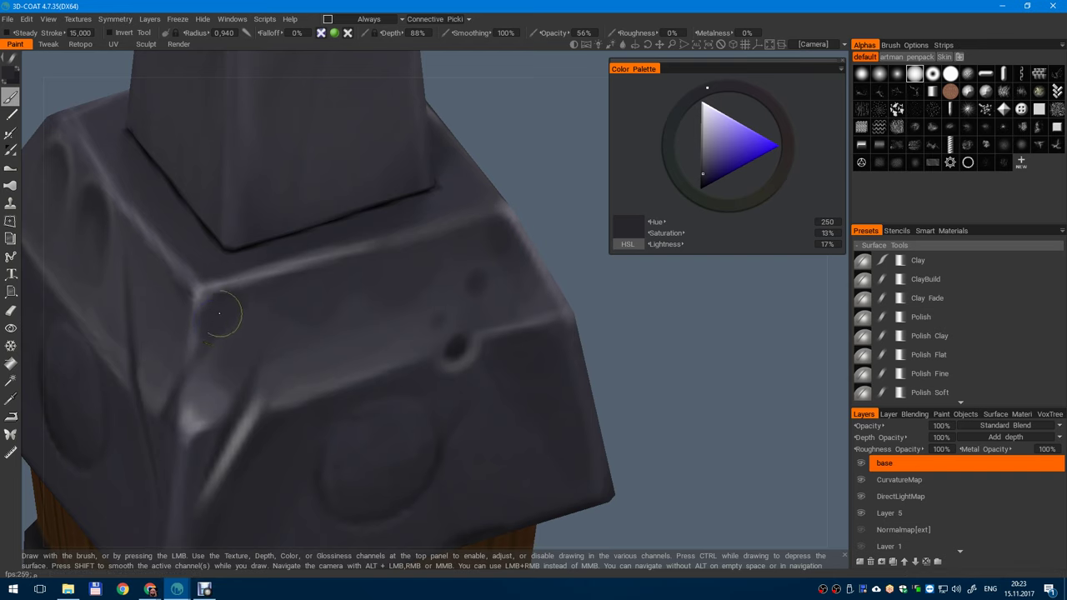
- Sample the light grey with 49% lightness, reduce the brush radius to 0,638 and brighten the rim beneath the main dent
alt+right_drag(283, 312, 278, 253)
alt+drag(278, 254, 297, 214)
alt+right_drag(296, 214, 420, 342)
alt+drag(398, 473, 517, 373)
alt+right_drag(516, 373, 568, 225)
key(v)
click(184, 318)
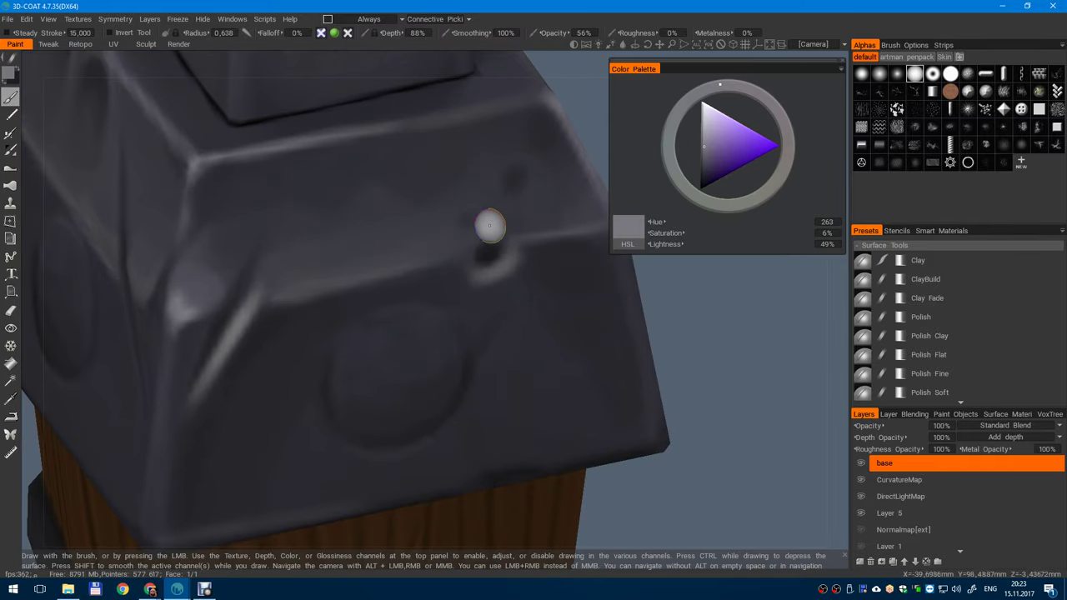
- Extend the main dent upward and enlarge the small spot beside it with sampled dark tones of 13% and 12% lightness
key(v)
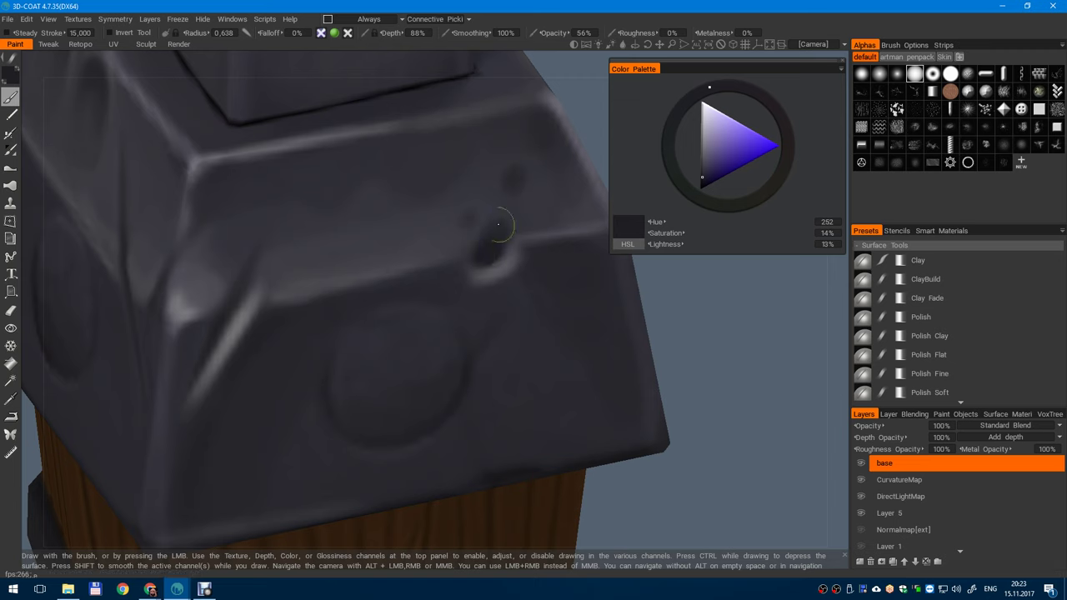
key(v)
drag(443, 229, 437, 238)
key(v)
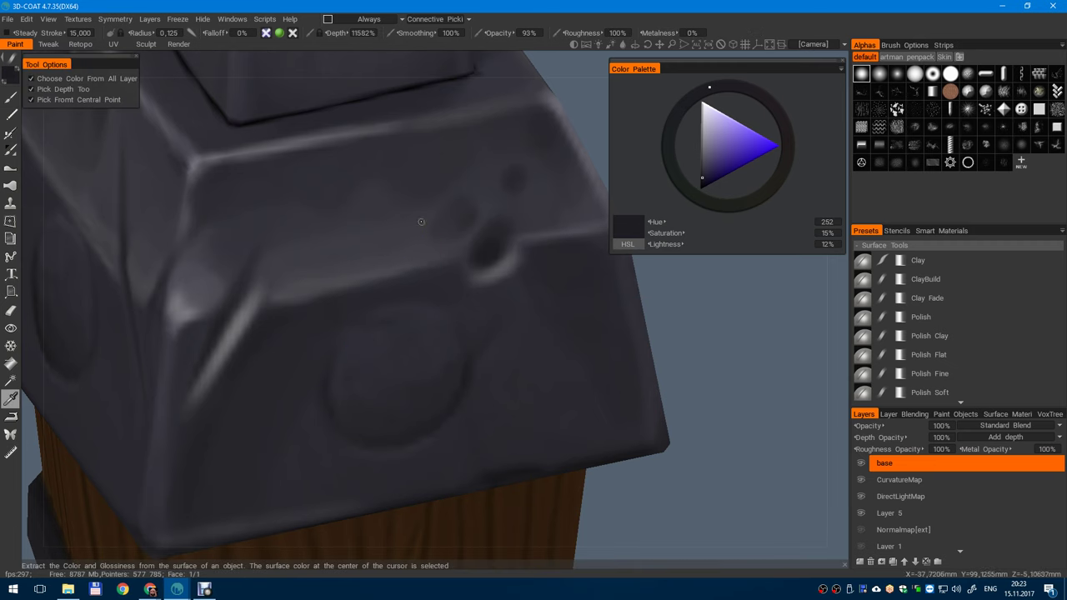
click(389, 264)
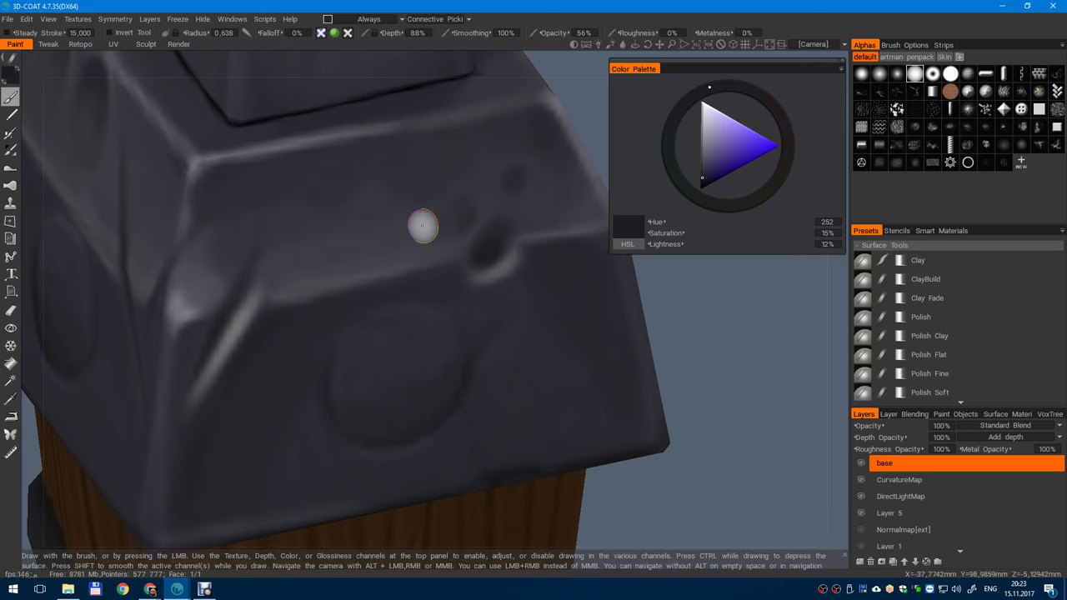
- Sample the grey with 43% lightness and paint a light line down the cap's lower corner edge beside the dent
alt+right_drag(464, 199, 444, 42)
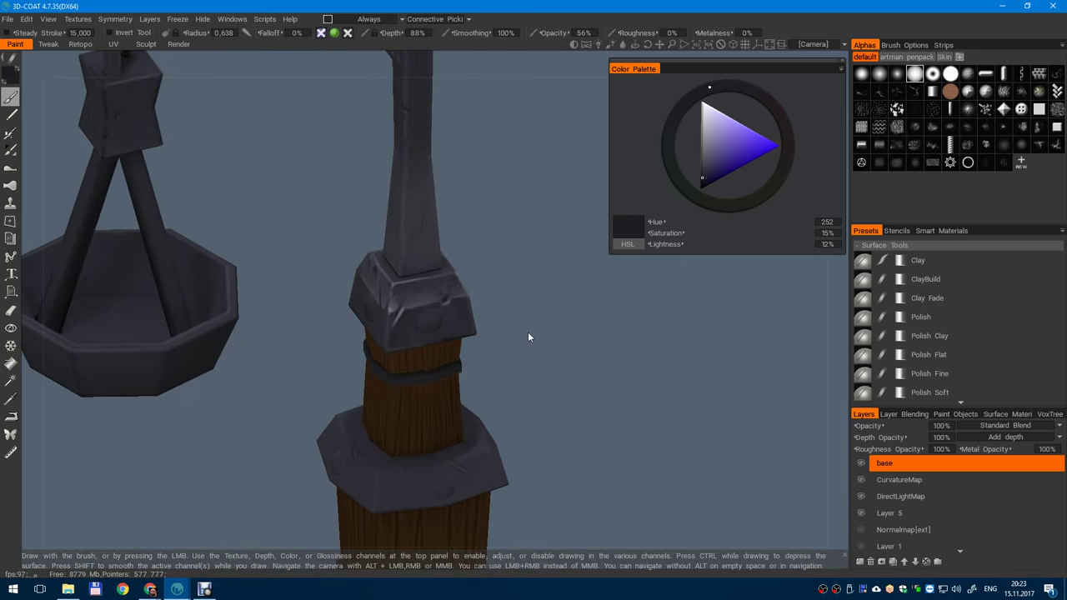
alt+middle_drag(485, 210, 453, 166)
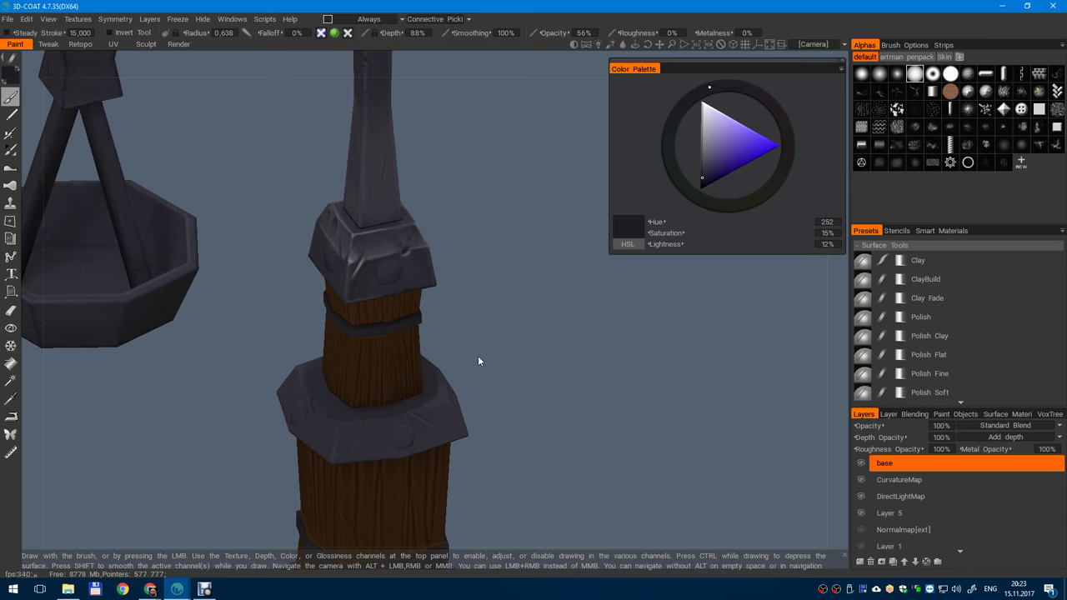
alt+drag(478, 355, 410, 360)
scroll(468, 506, up, 8)
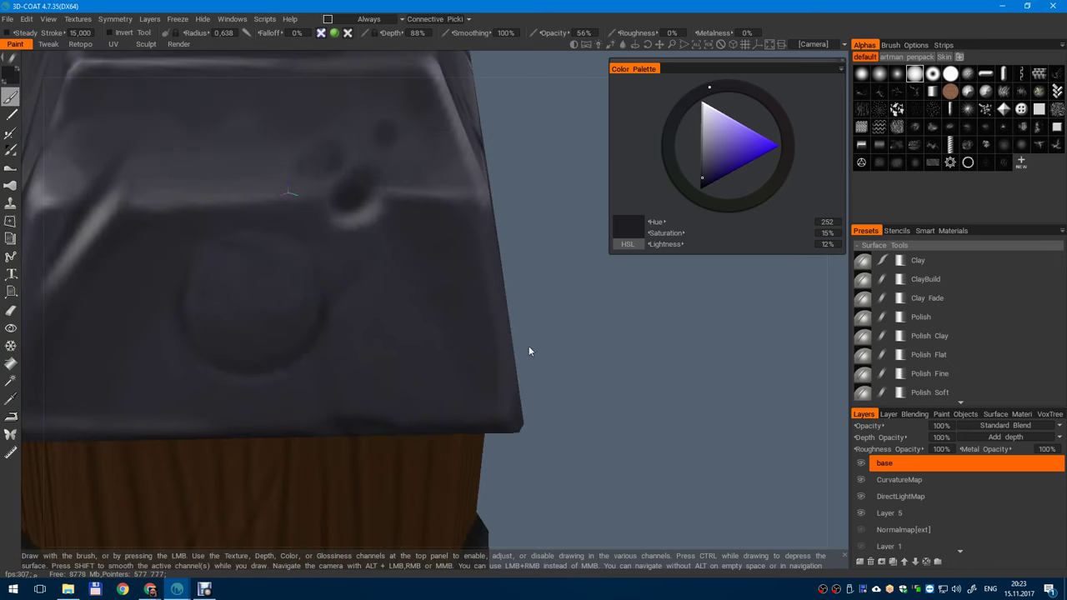
key(v)
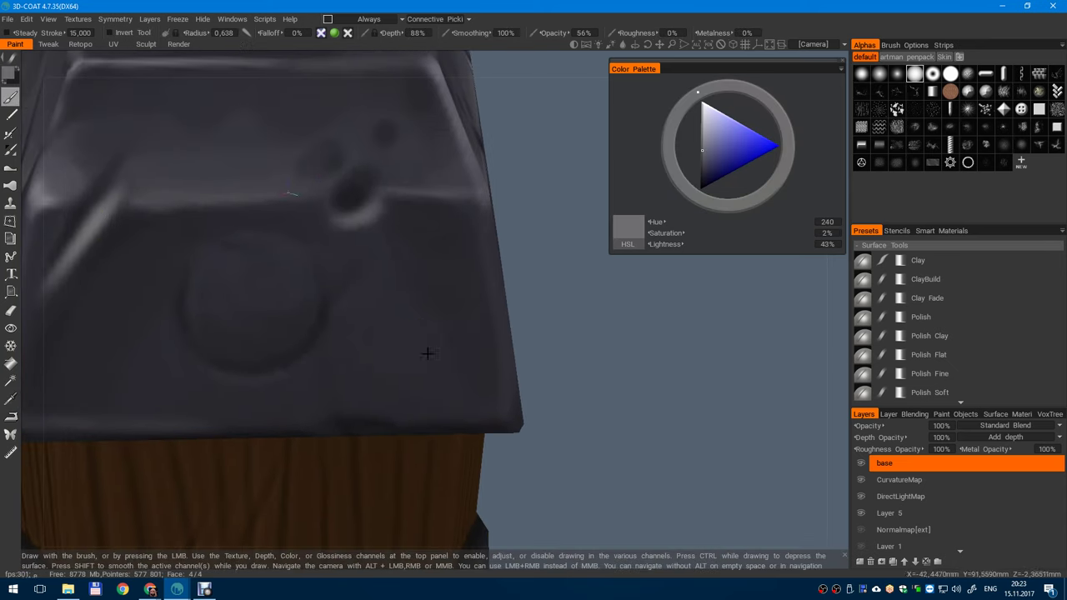
alt+drag(429, 353, 359, 350)
drag(459, 225, 463, 469)
alt+drag(463, 413, 461, 255)
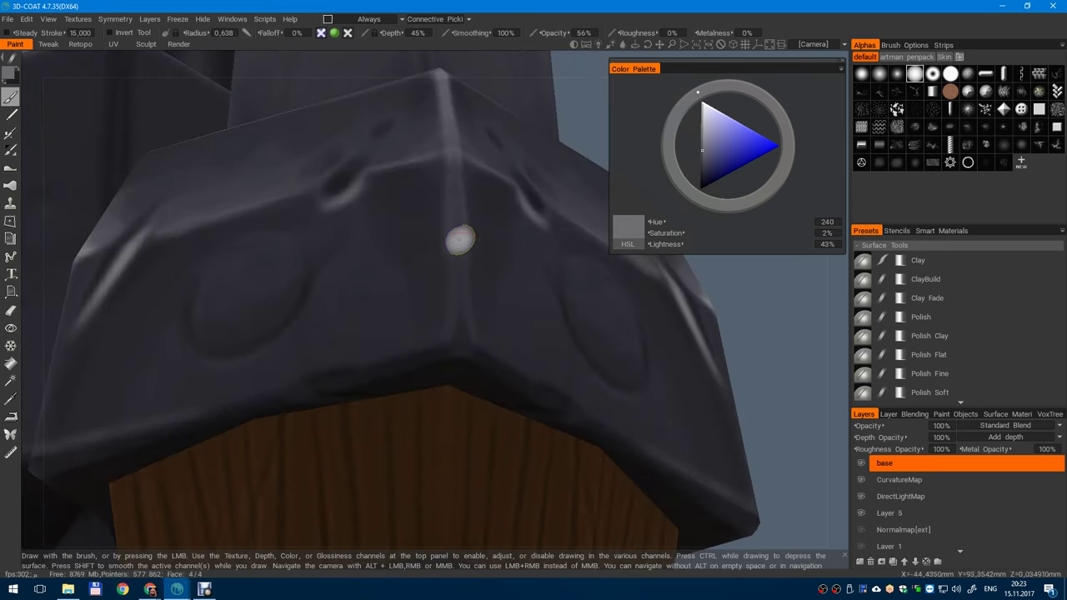
- Enlarge the brush radius to 1,162 and blend soft strokes along the same corner edge down to the cap's bottom
alt+right_drag(450, 331, 395, 255)
mouse_move(395, 255)
alt+mouse_down()
mouse_move(478, 448)
mouse_move(292, 239)
mouse_move(379, 301)
mouse_move(355, 305)
alt+mouse_up()
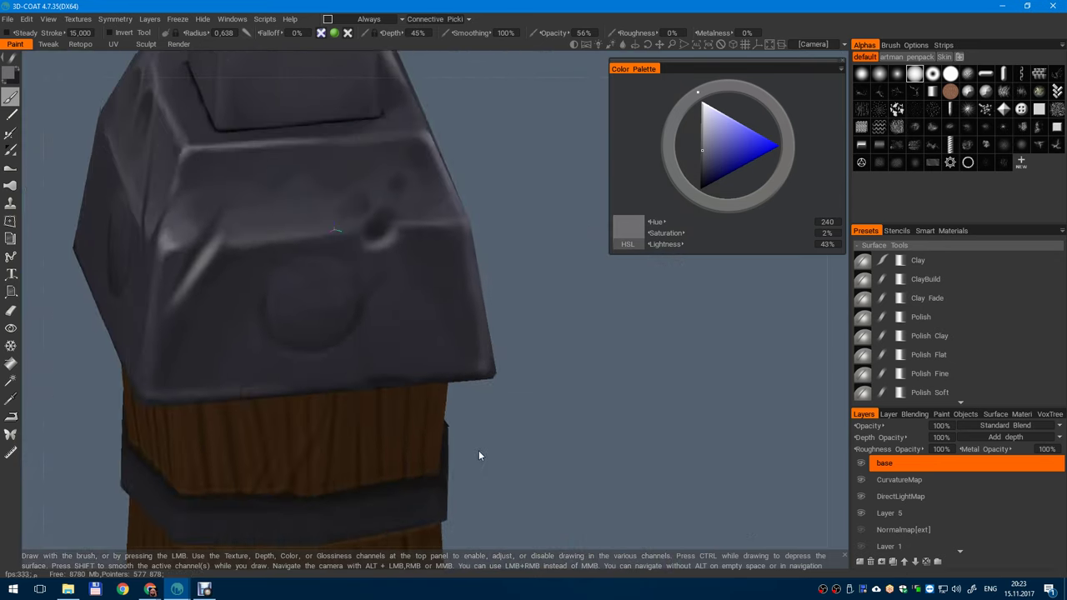
alt+right_drag(355, 305, 450, 389)
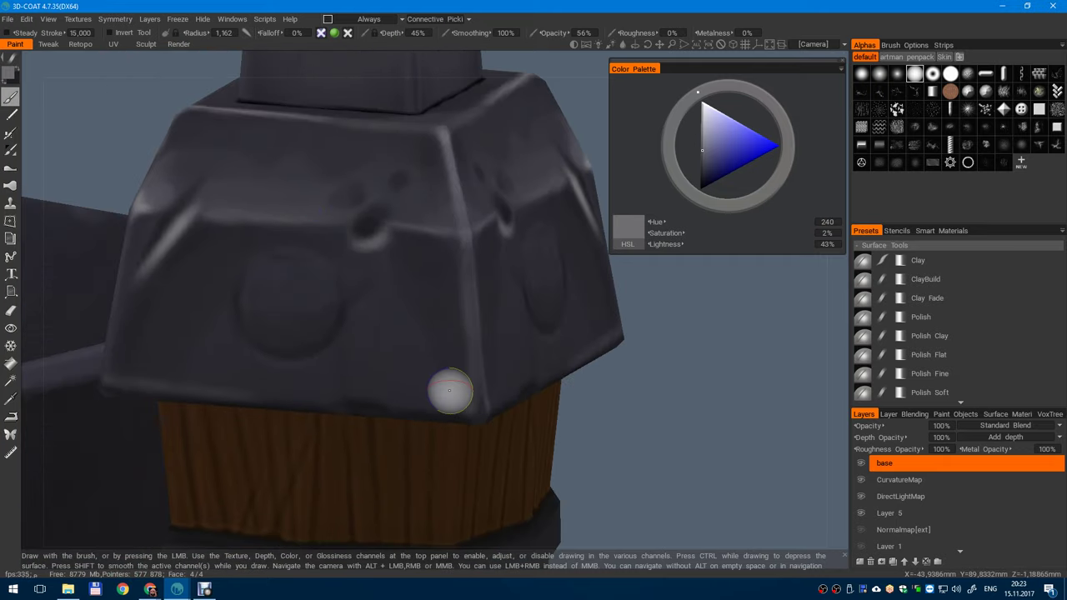
drag(450, 389, 460, 344)
drag(473, 414, 455, 244)
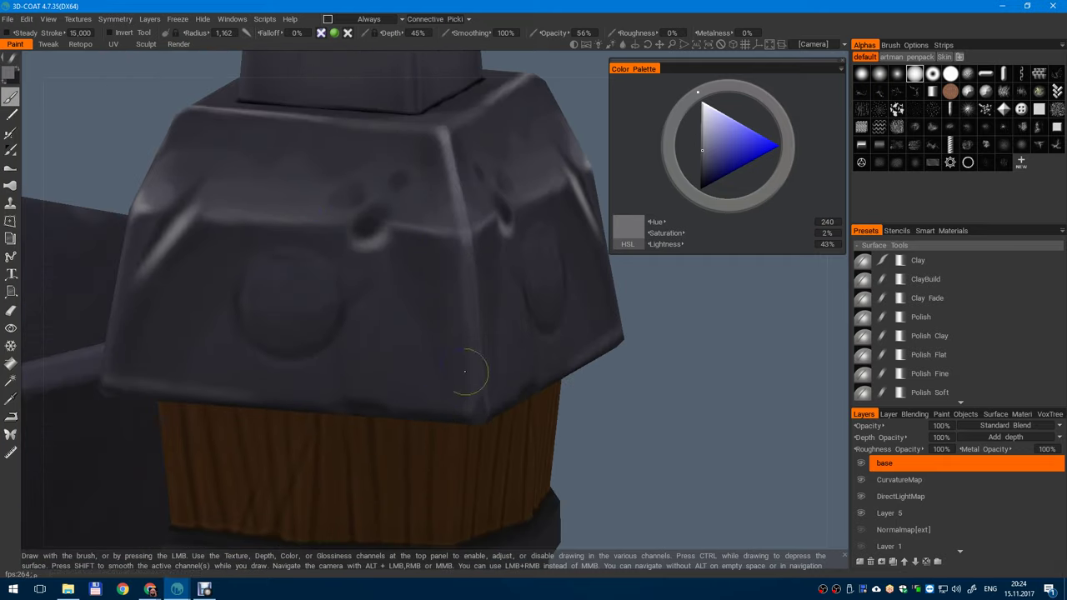
- Reduce the brush radius to 0,397 and paint a thin light rim along the cap's bottom edge around the dark notch
alt+right_drag(471, 373, 424, 240)
mouse_move(423, 239)
alt+mouse_down()
mouse_move(354, 436)
mouse_move(490, 369)
alt+mouse_up()
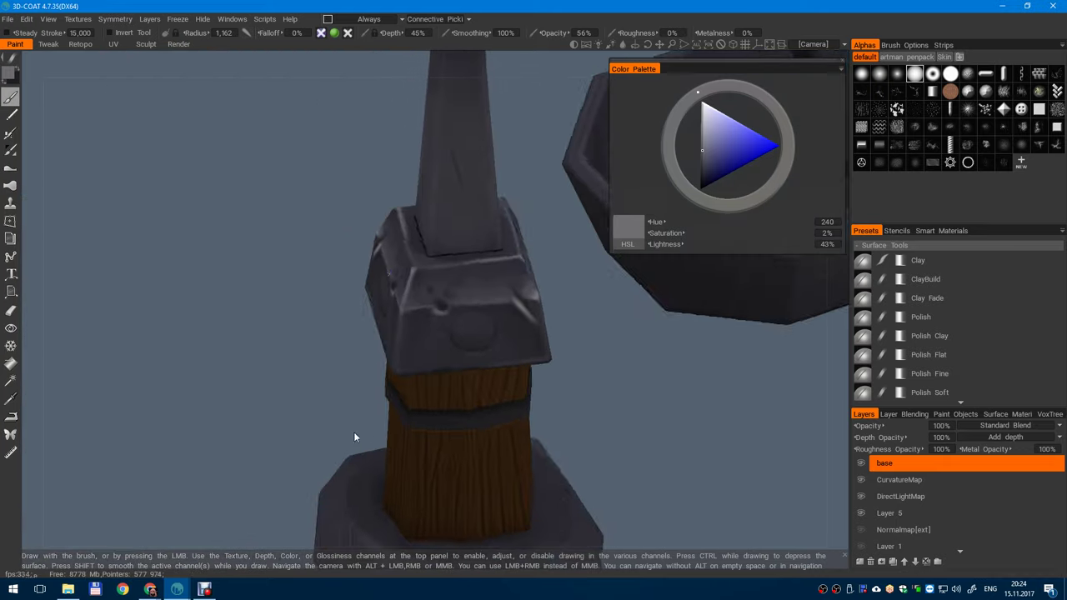
alt+right_drag(491, 369, 538, 462)
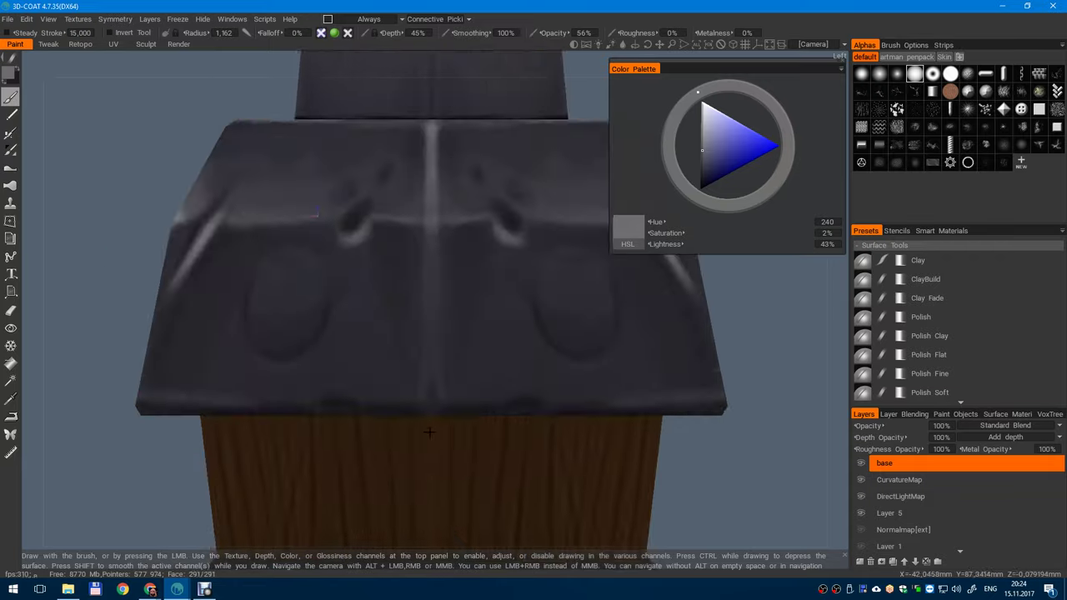
alt+drag(538, 462, 526, 331)
alt+right_drag(526, 332, 533, 367)
key(bracketleft)
key(bracketleft)
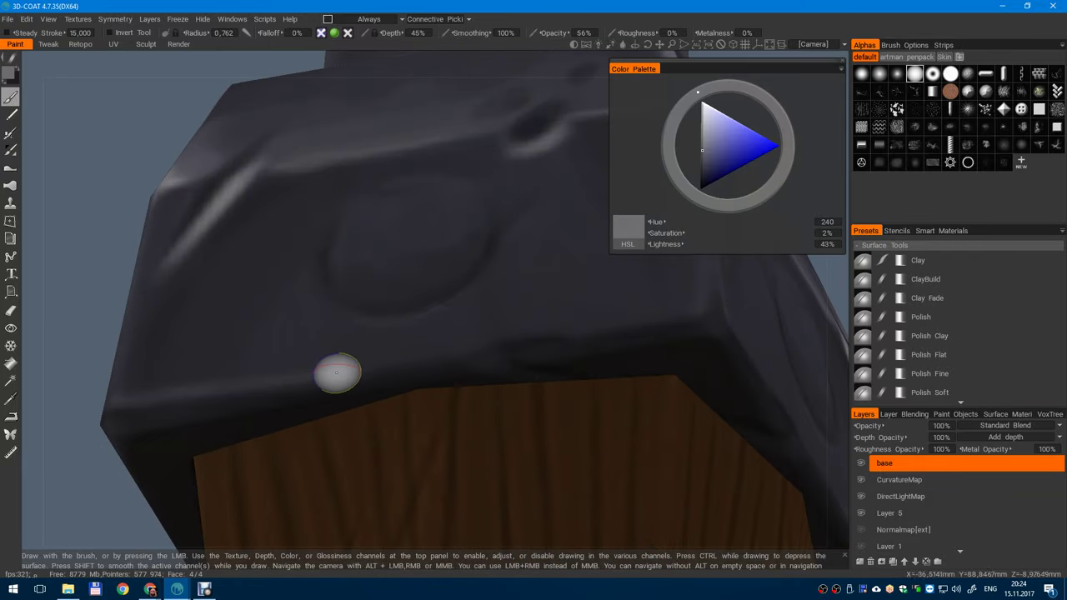
drag(332, 373, 450, 373)
key(ctrl+z)
key(bracketleft)
key(bracketleft)
key(bracketleft)
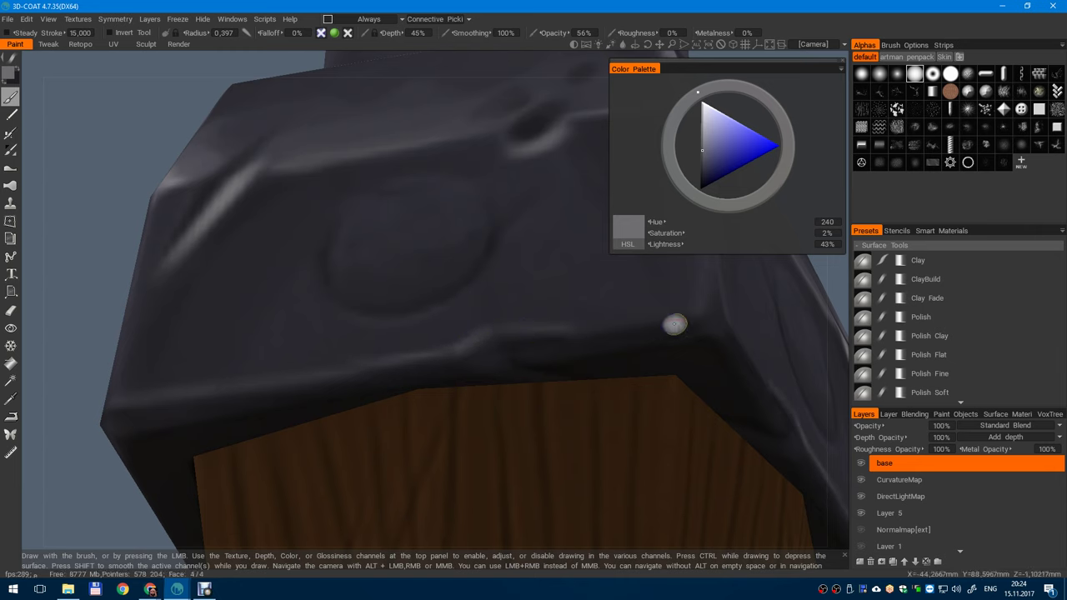
- Switch to a new 3D-Coat window, dismiss its start screen and open the project Asset_VV.3b
alt+right_drag(698, 305, 493, 280)
alt+drag(493, 280, 593, 414)
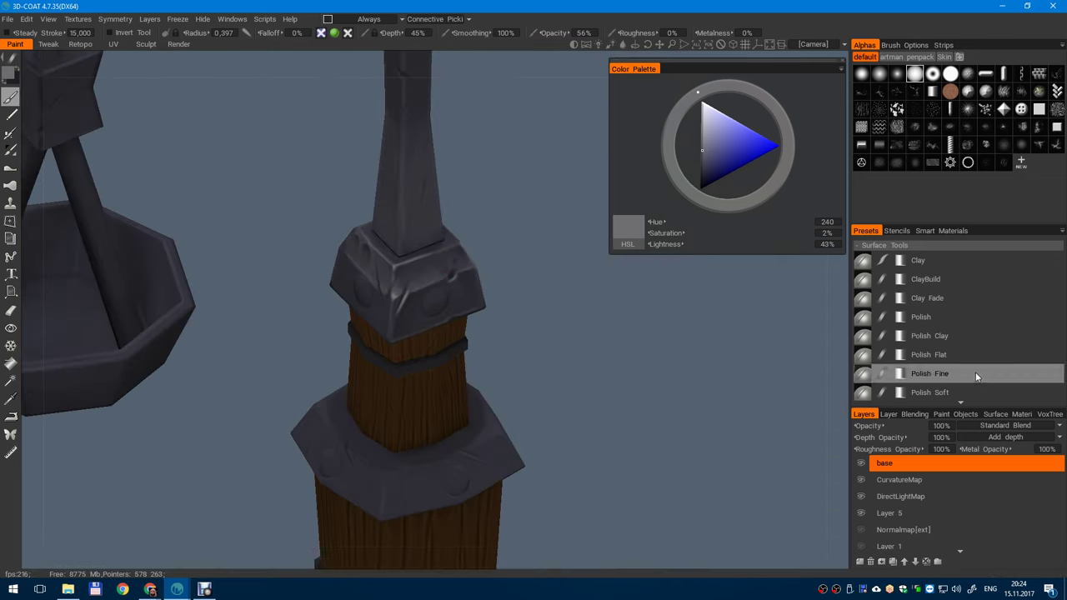
click(1006, 10)
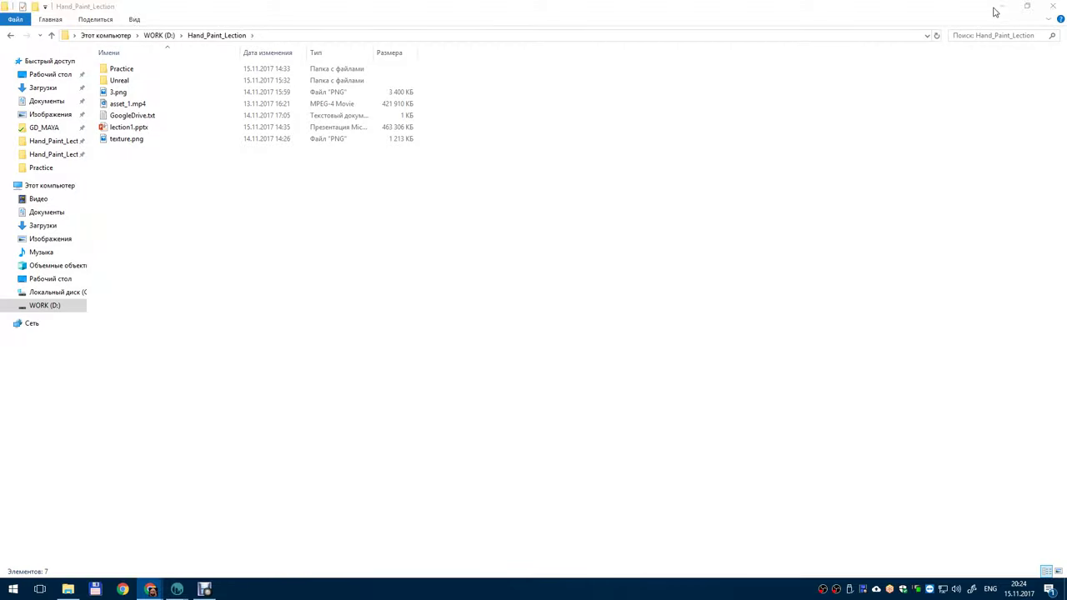
click(1000, 10)
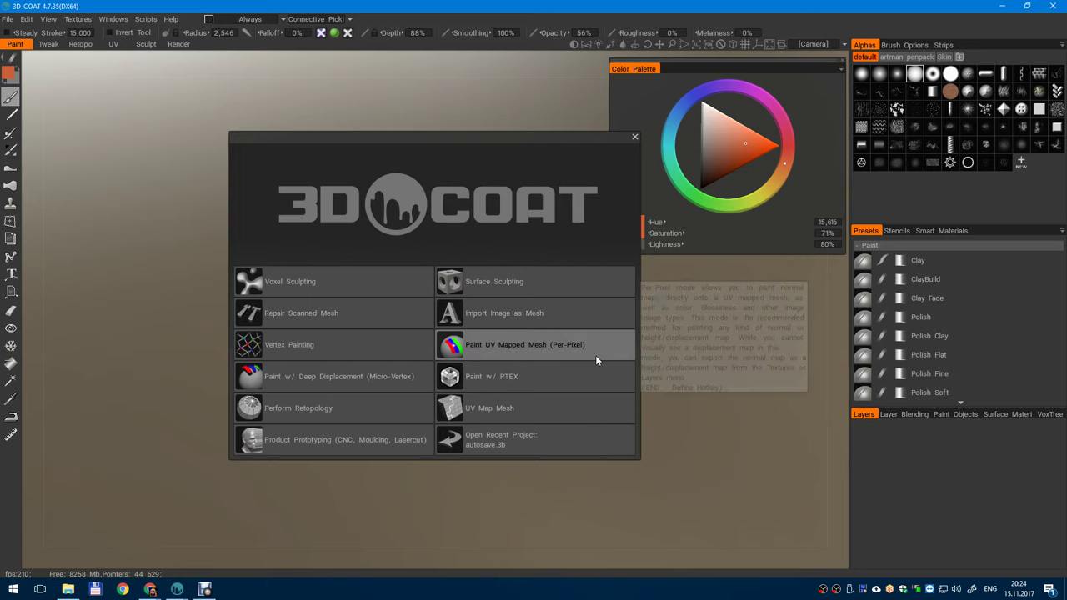
click(635, 137)
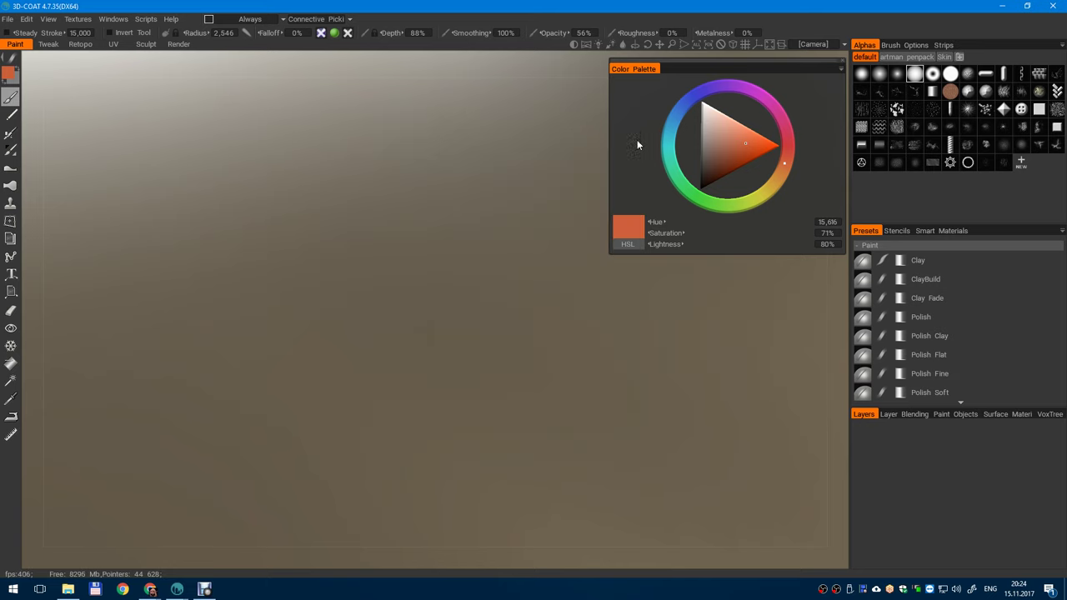
click(7, 18)
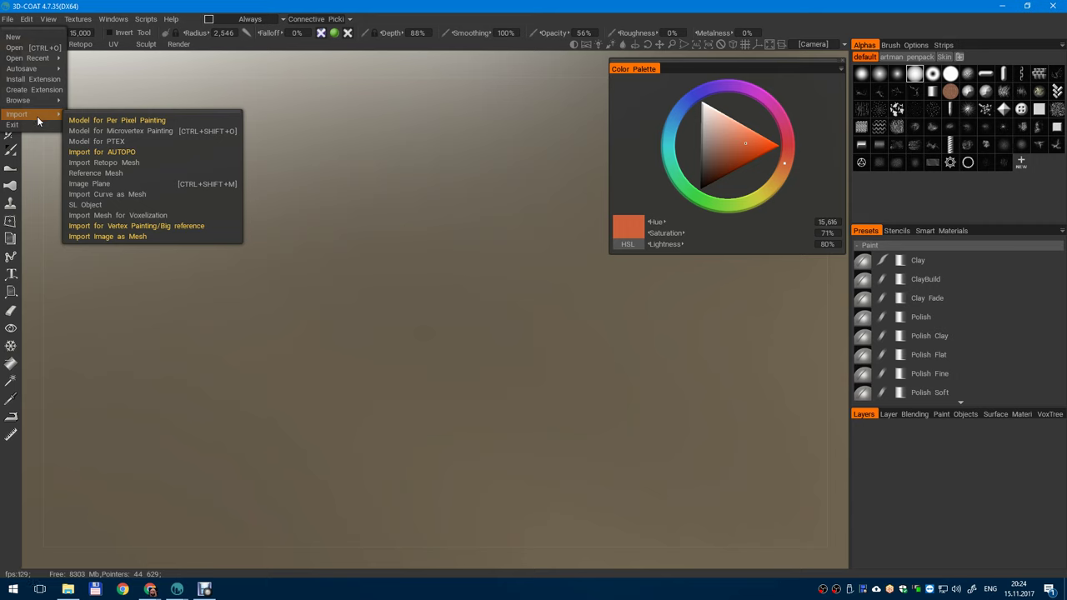
mouse_move(55, 60)
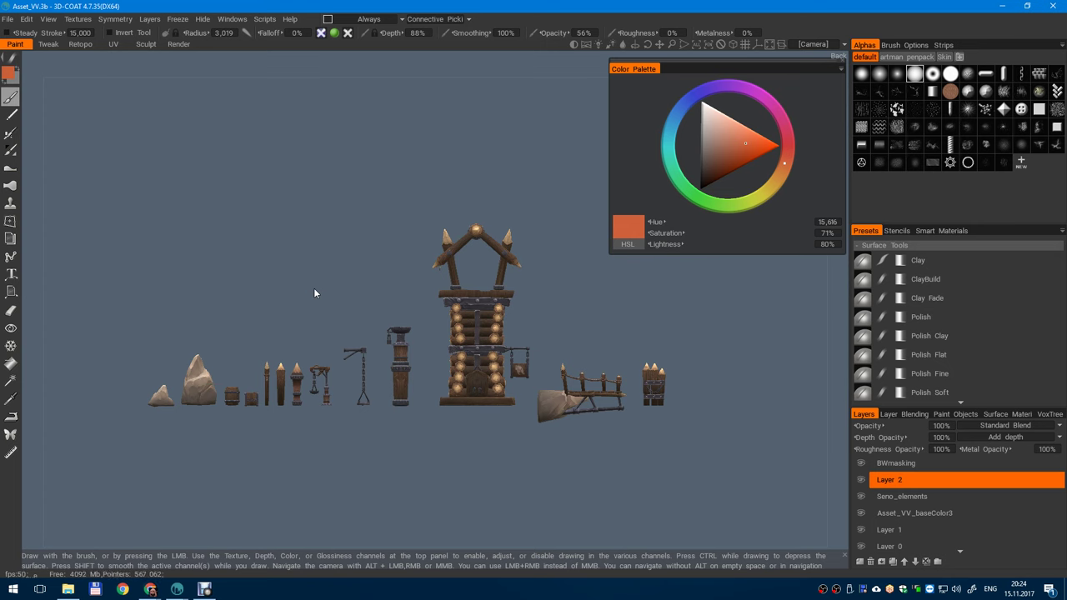
- Export the asset set's Color/albedo Map to the desktop as a PNG file named 1
alt+drag(547, 406, 479, 434)
scroll(471, 310, up, 5)
scroll(472, 310, down, 3)
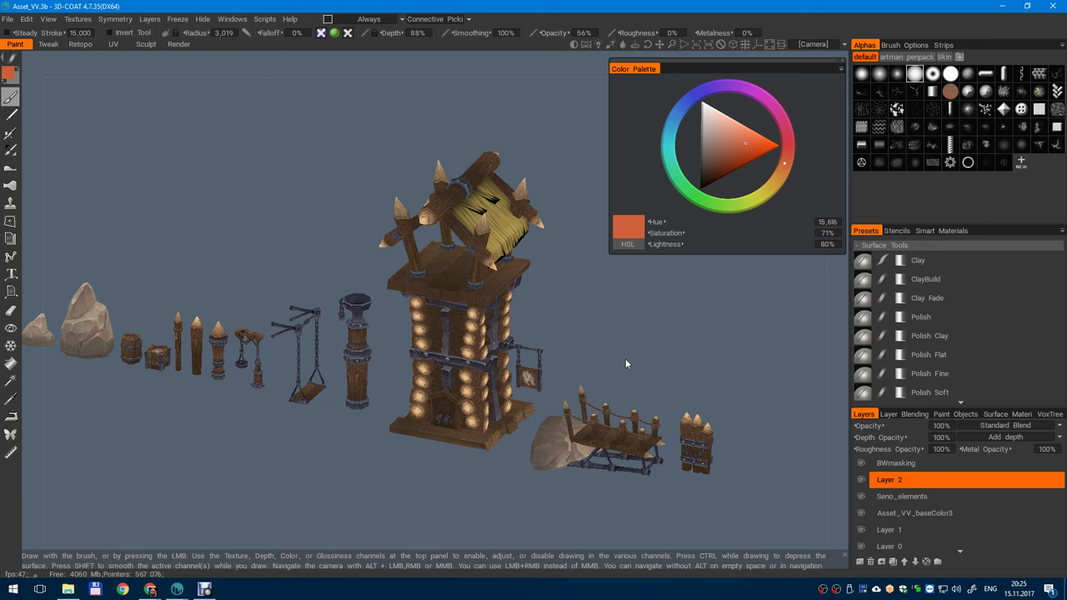
middle_drag(575, 306, 552, 356)
click(77, 19)
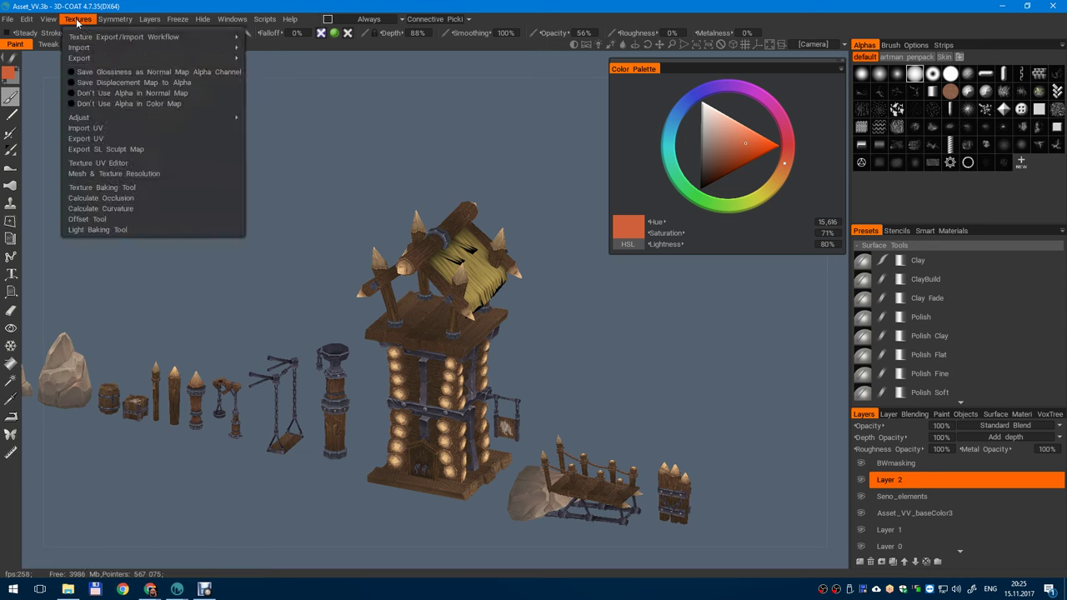
click(77, 19)
click(76, 19)
mouse_move(97, 59)
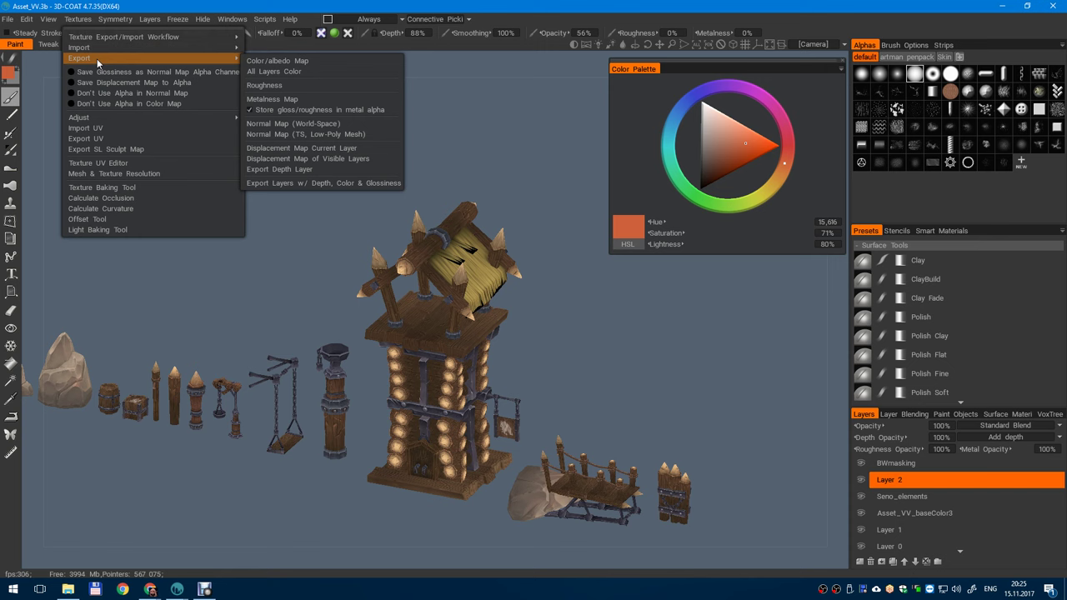
click(305, 64)
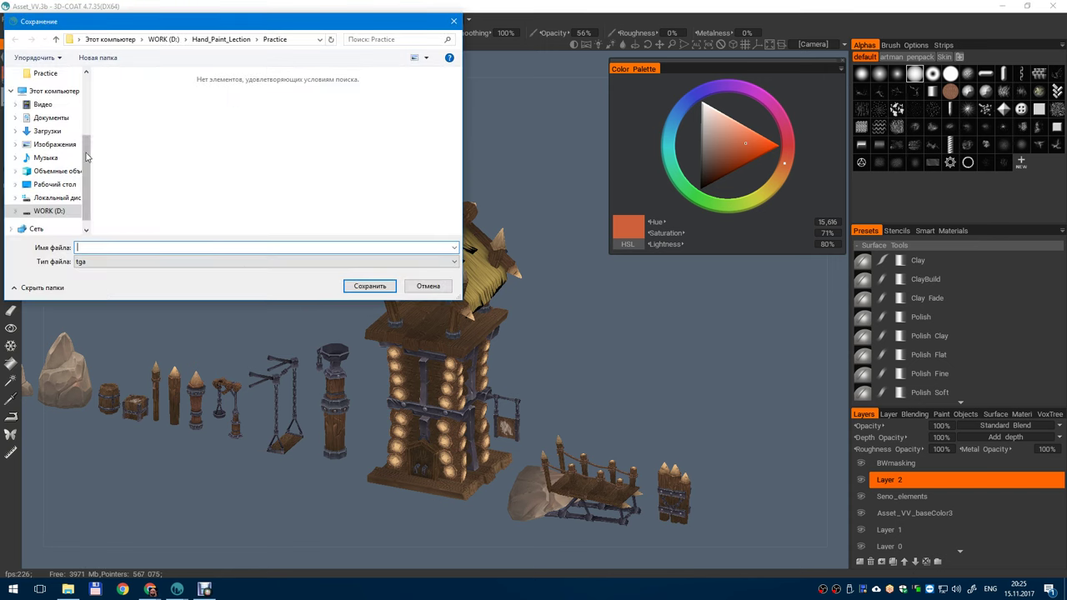
drag(87, 177, 86, 118)
click(51, 96)
click(114, 262)
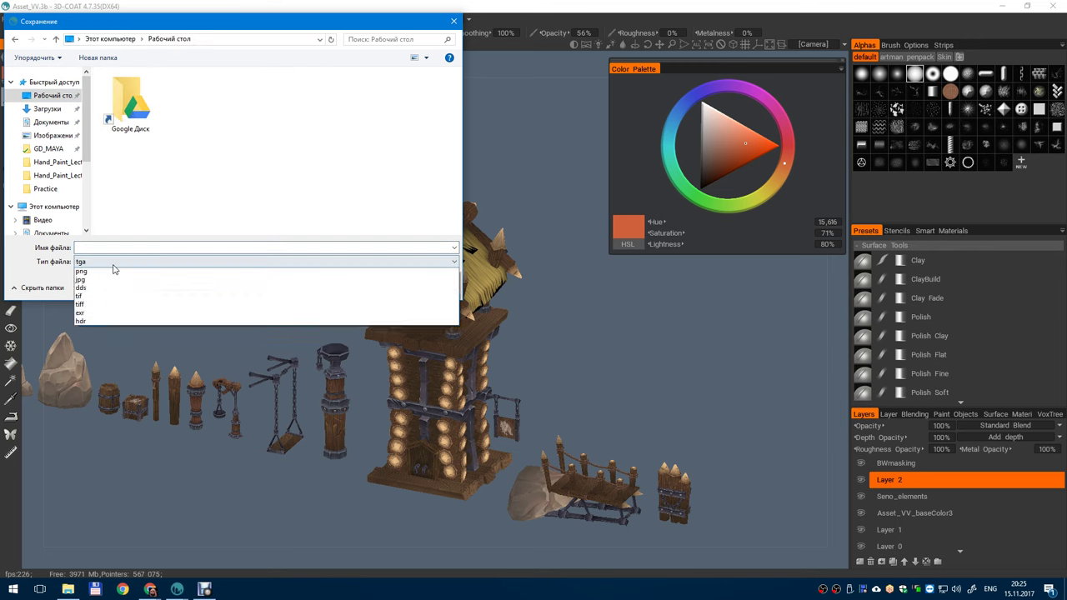
click(109, 287)
click(115, 249)
text(1)
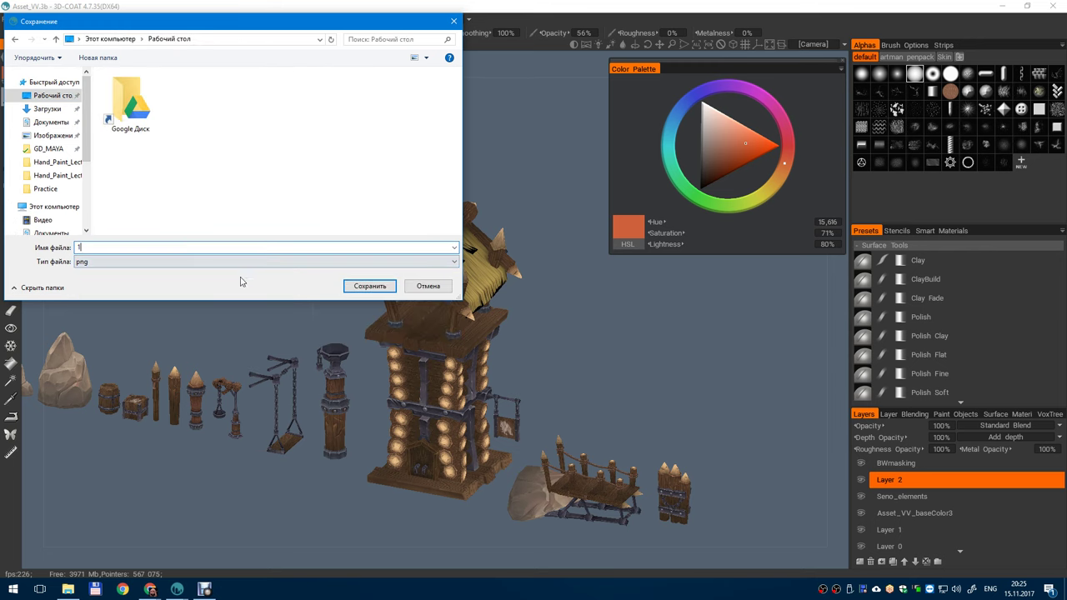
click(365, 287)
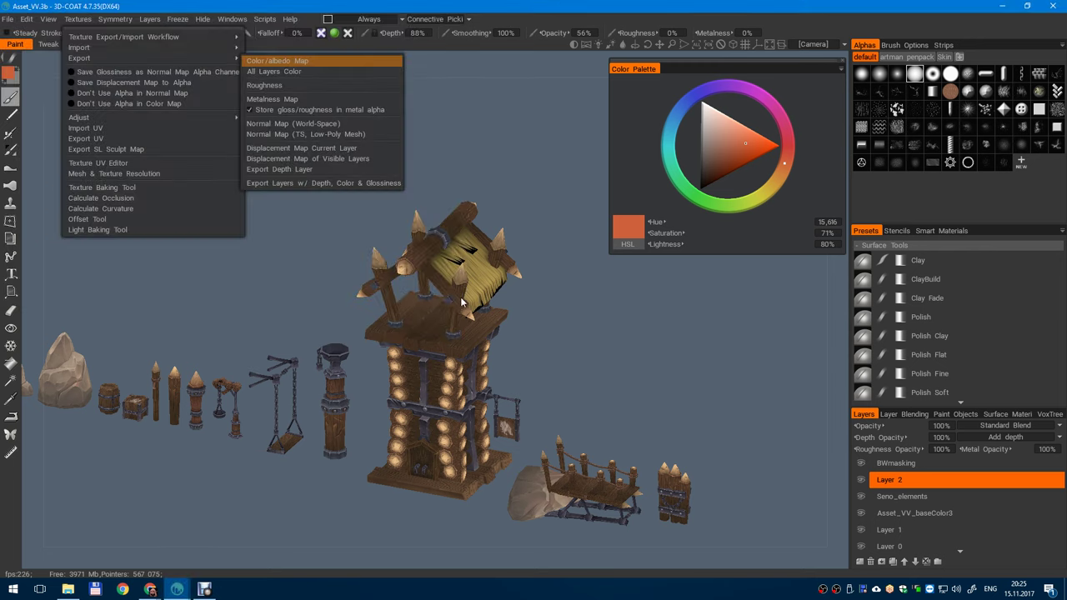
- Launch Adobe Photoshop CC 2017 and bring its window to the front
click(13, 589)
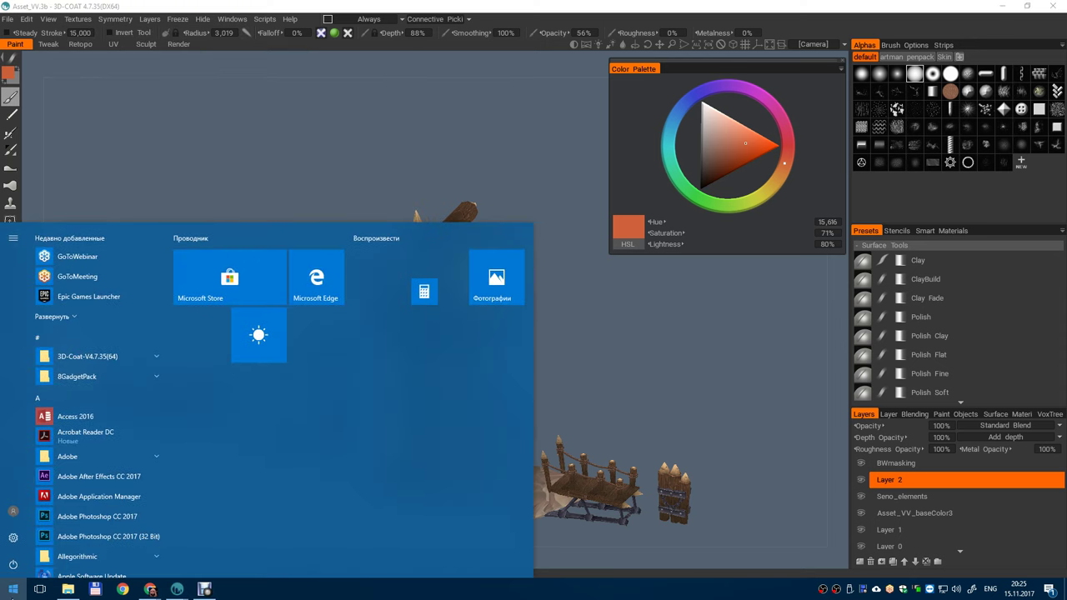
click(131, 518)
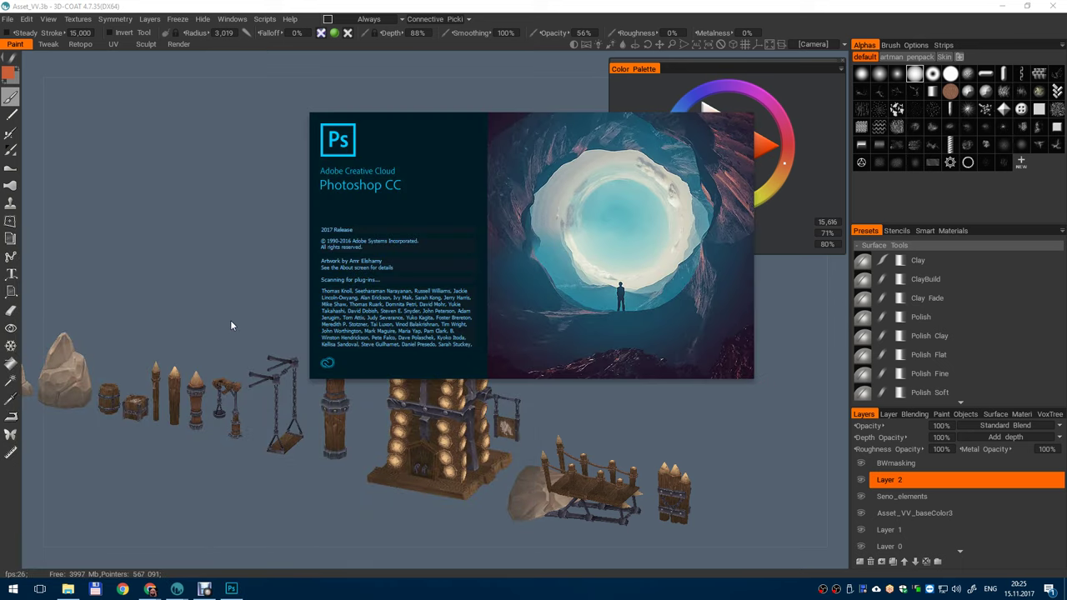
mouse_move(180, 589)
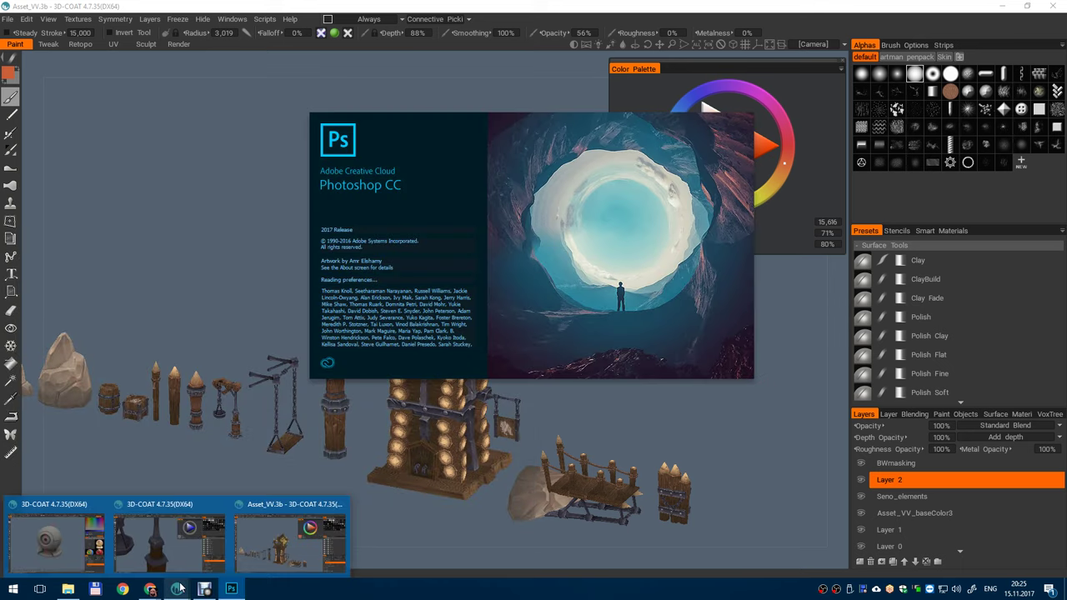
click(231, 589)
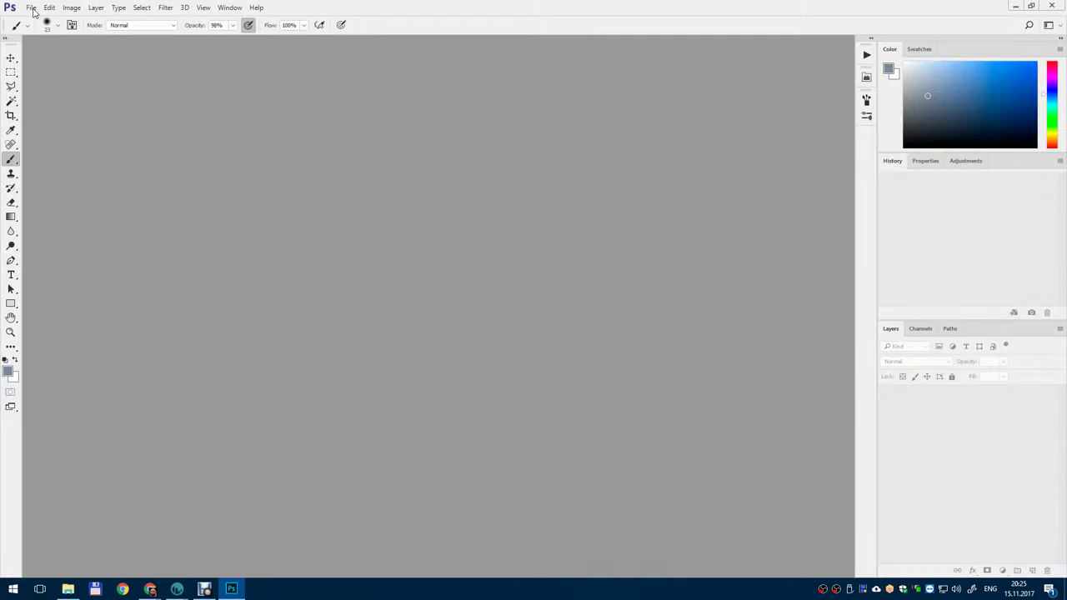
- Open the exported texture 1.png from the desktop, keeping the Brush tool active
click(32, 9)
click(47, 26)
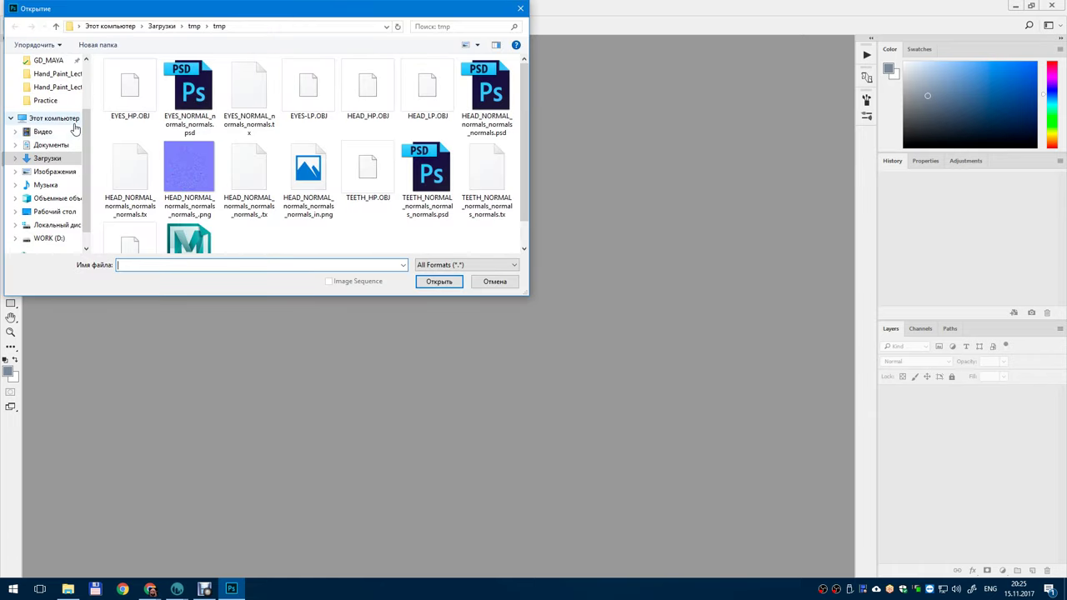
click(55, 214)
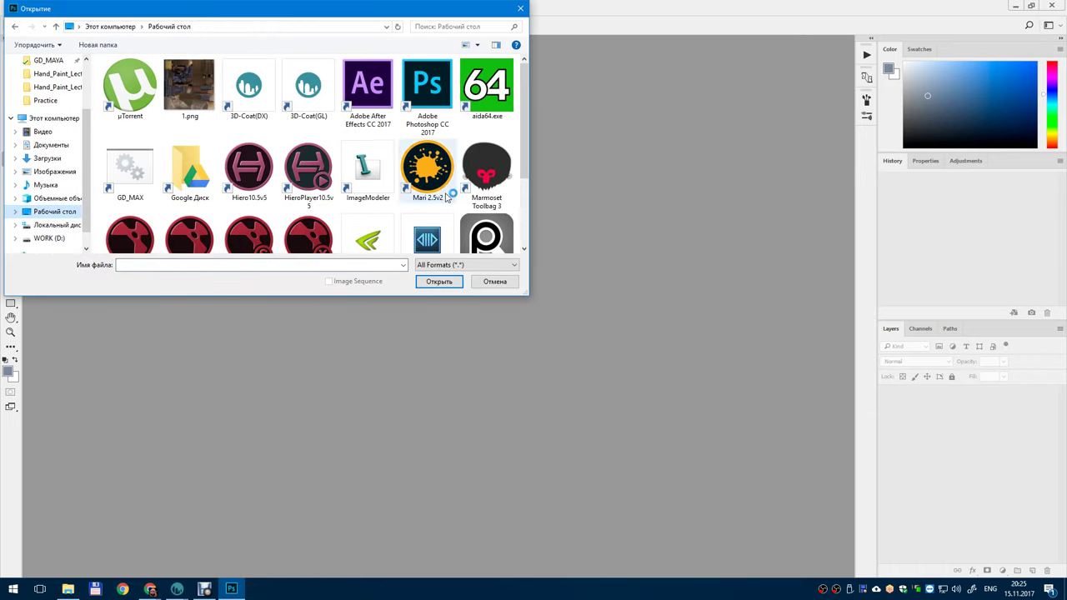
click(188, 87)
click(438, 281)
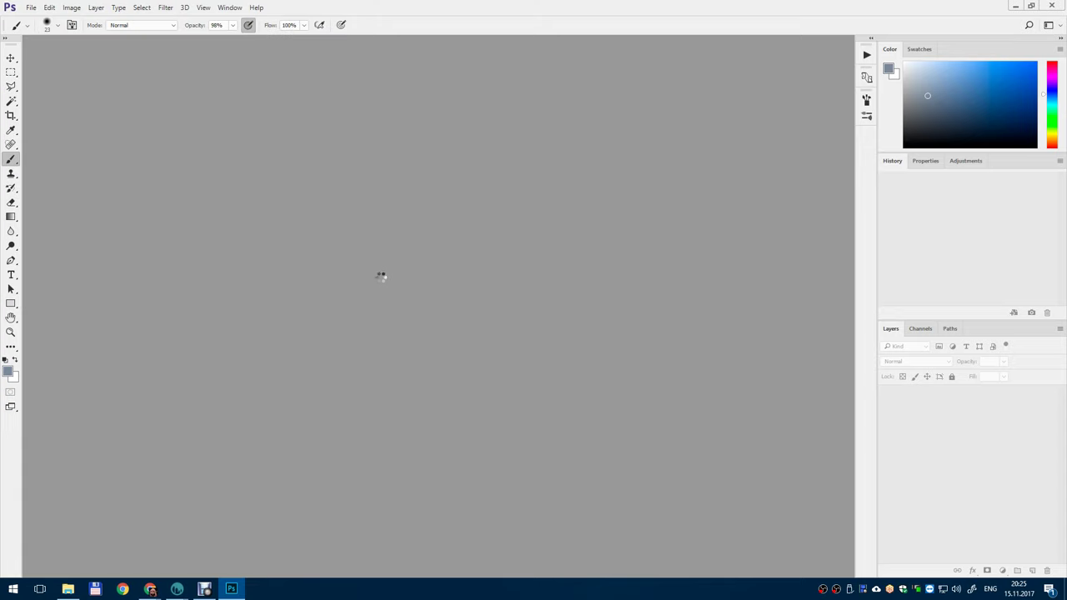
click(606, 275)
key(b)
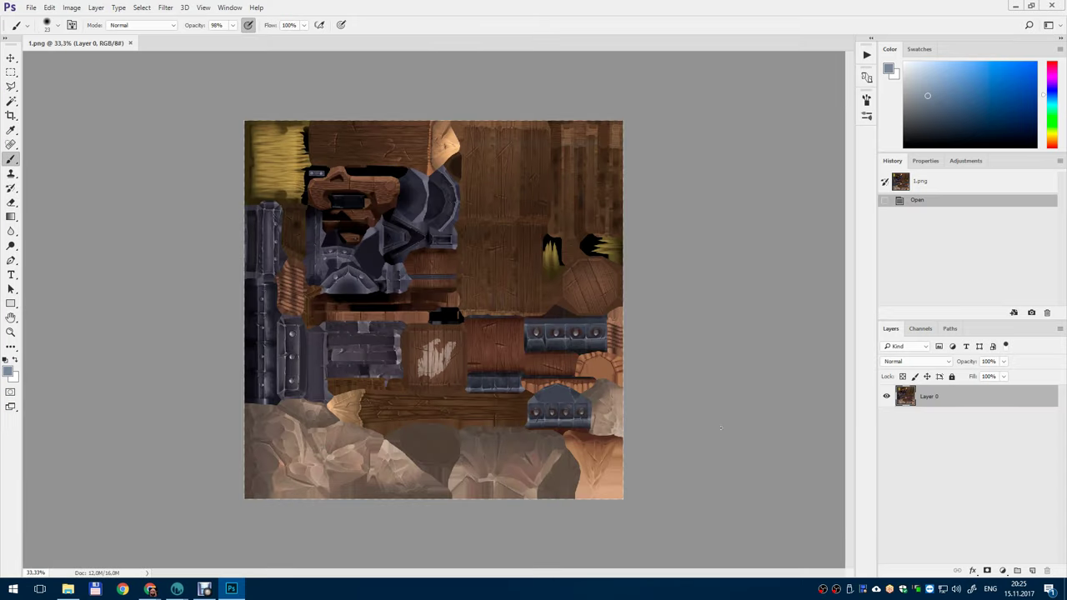
- Duplicate Layer 0 and turn the copy into an inverted greyscale image by desaturating it
click(1000, 514)
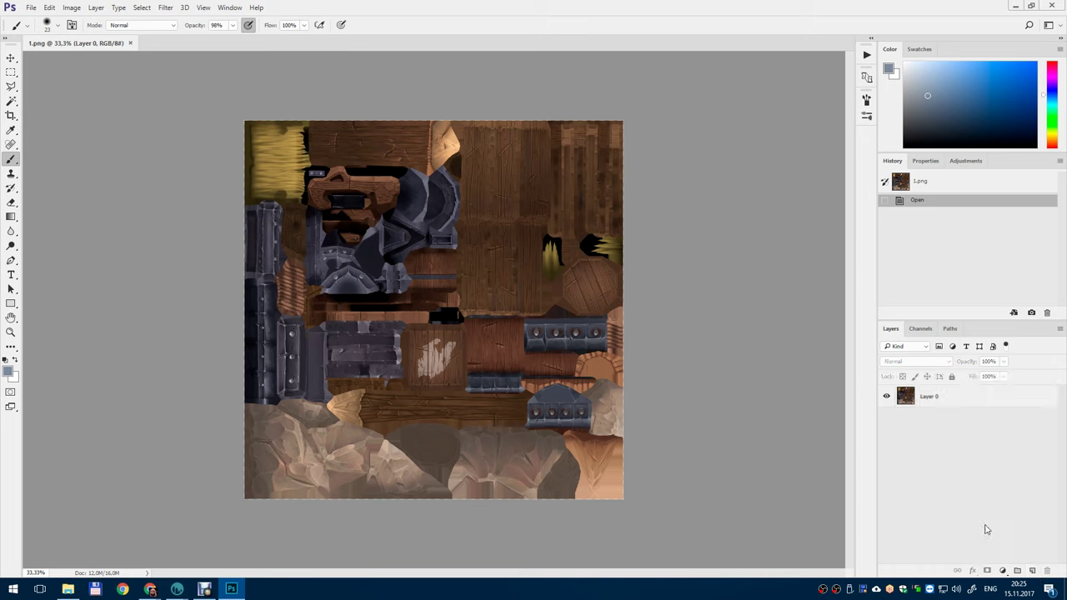
click(947, 398)
key(ctrl+j)
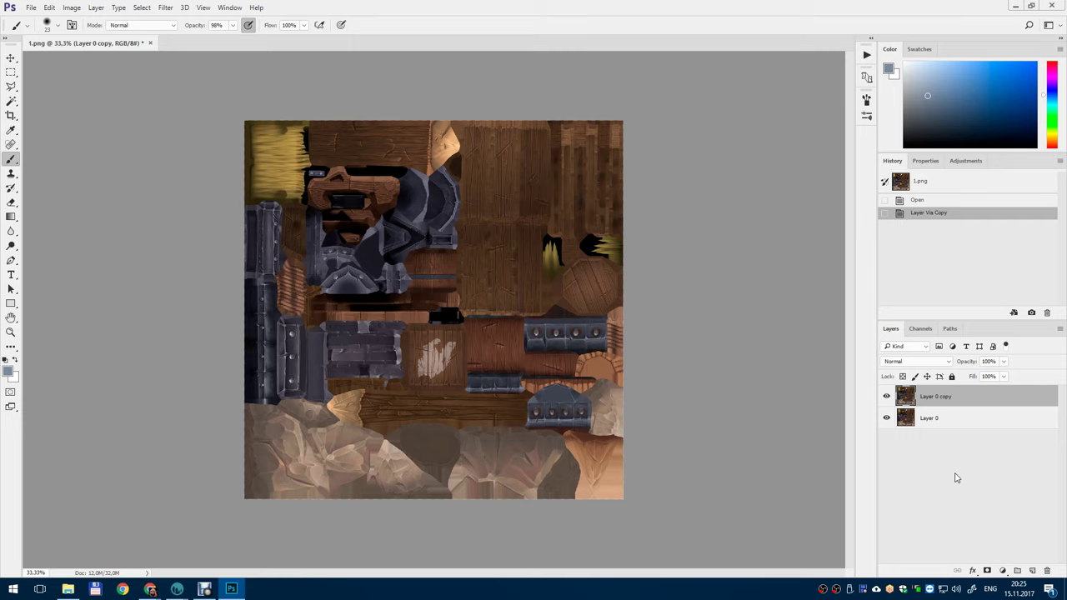
key(ctrl+shift+u)
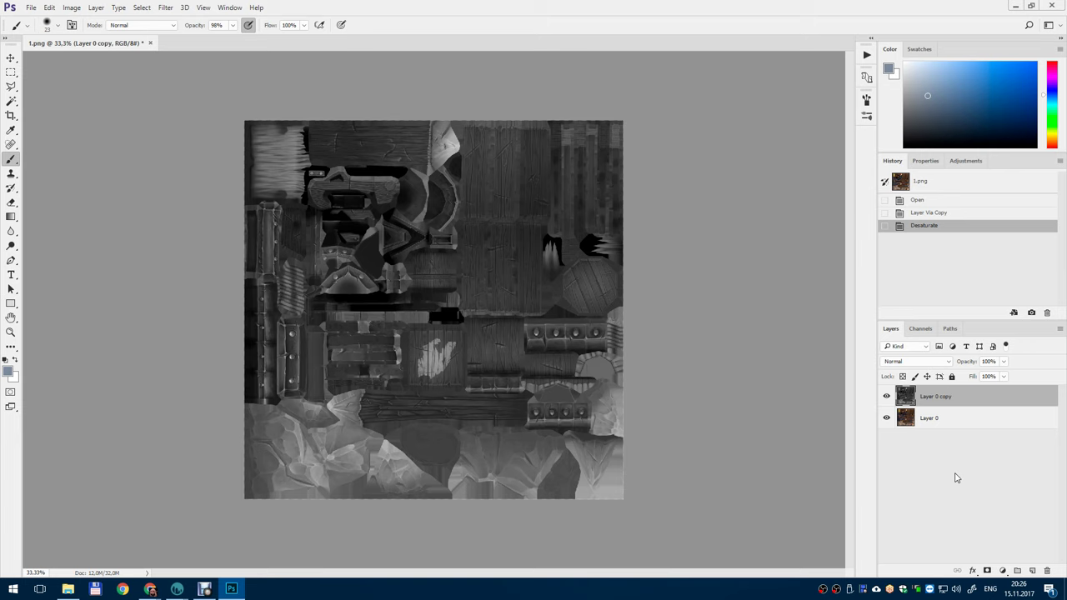
key(ctrl+i)
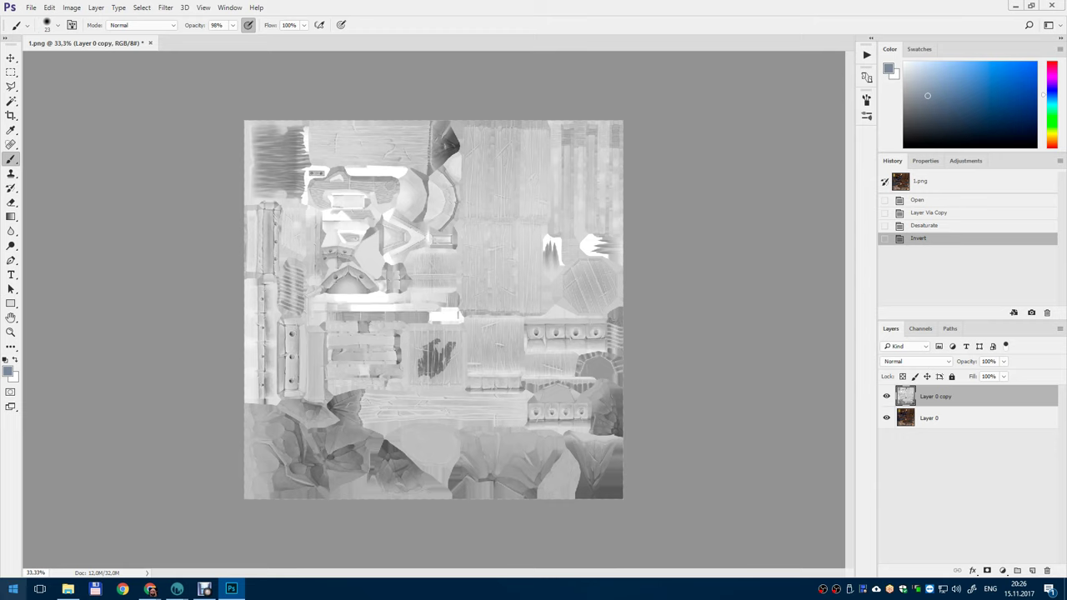
- Switch back to the 3D-Coat window with the lantern post and sample a dark tone of 12% lightness from the cap
mouse_move(177, 591)
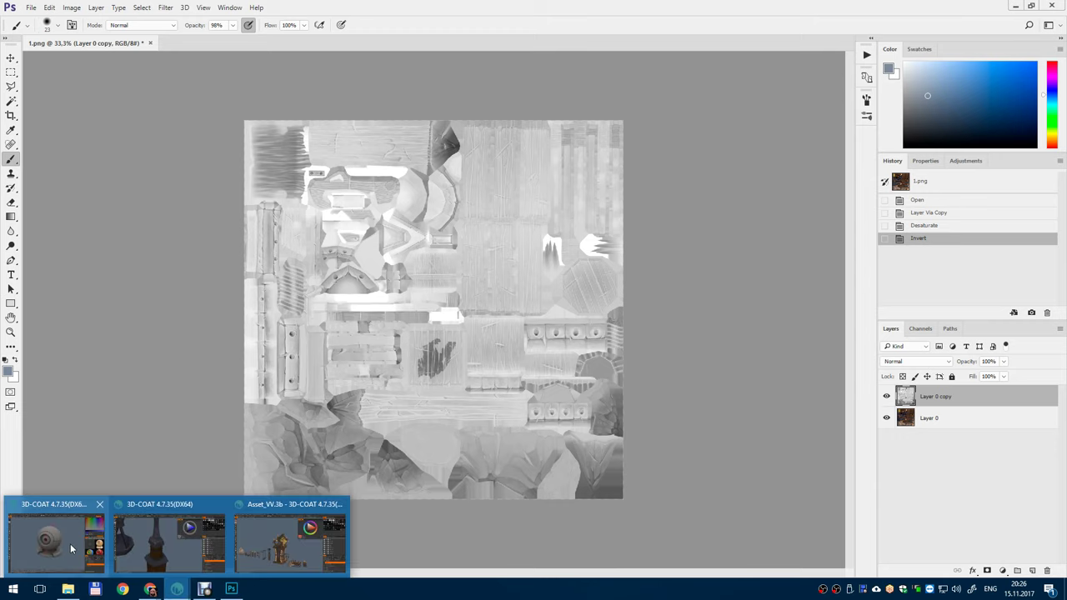
click(154, 542)
scroll(416, 103, up, 5)
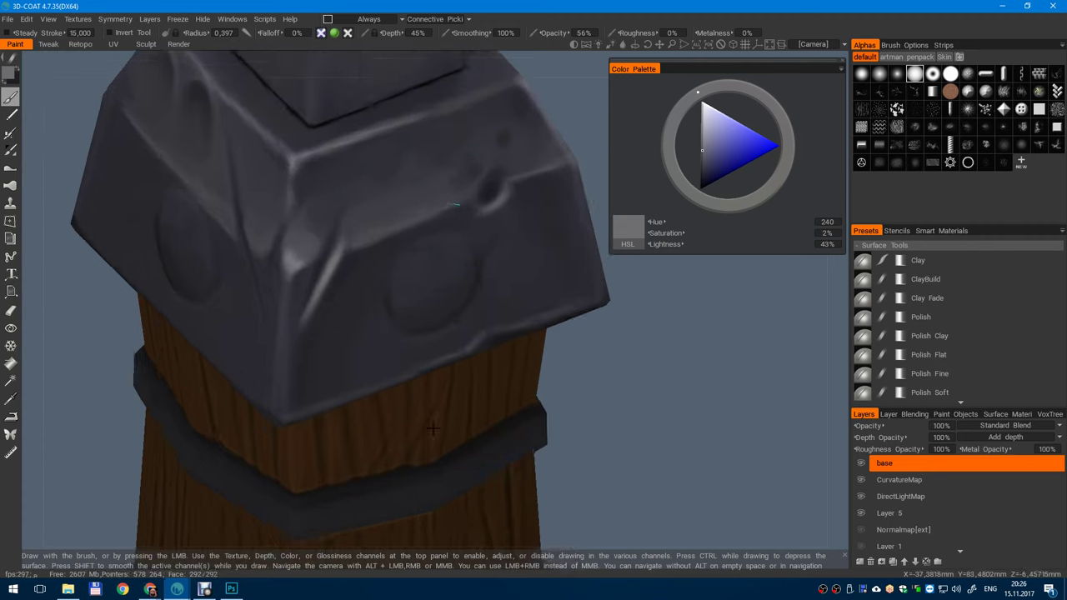
key(v)
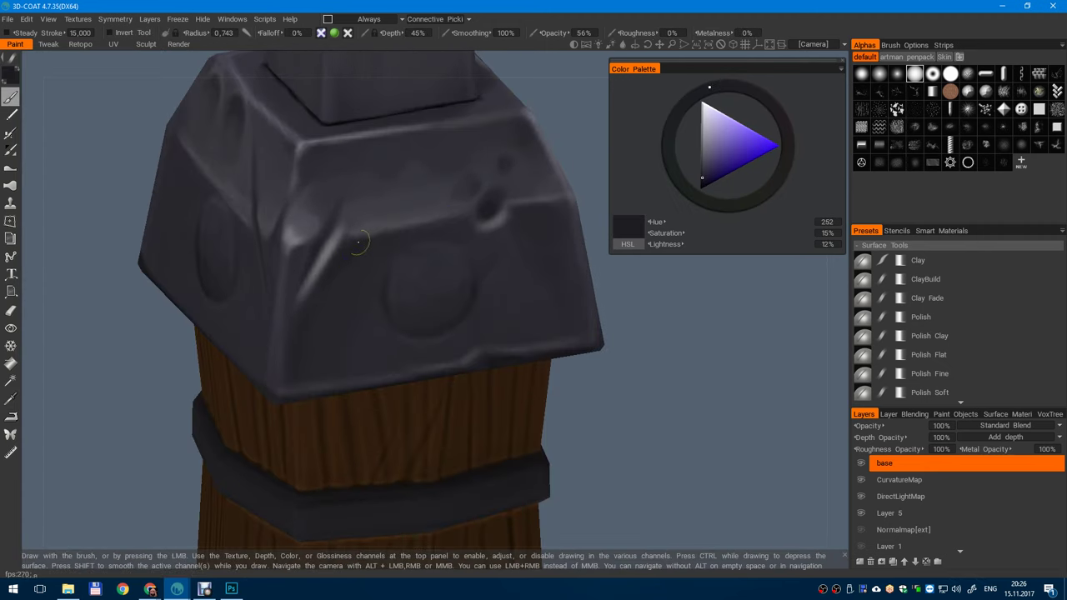
- Choose a near-black paint colour with 7% lightness and shade beneath the ridge beside the scratch on the metal cap's front face
click(700, 181)
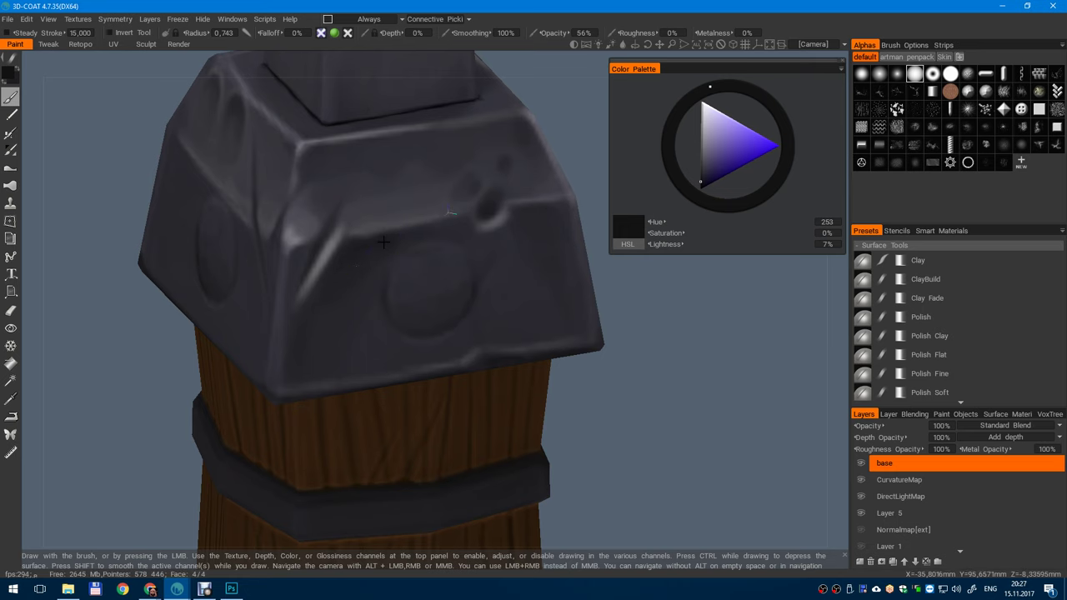
alt+right_drag(353, 366, 324, 378)
scroll(323, 379, up, 4)
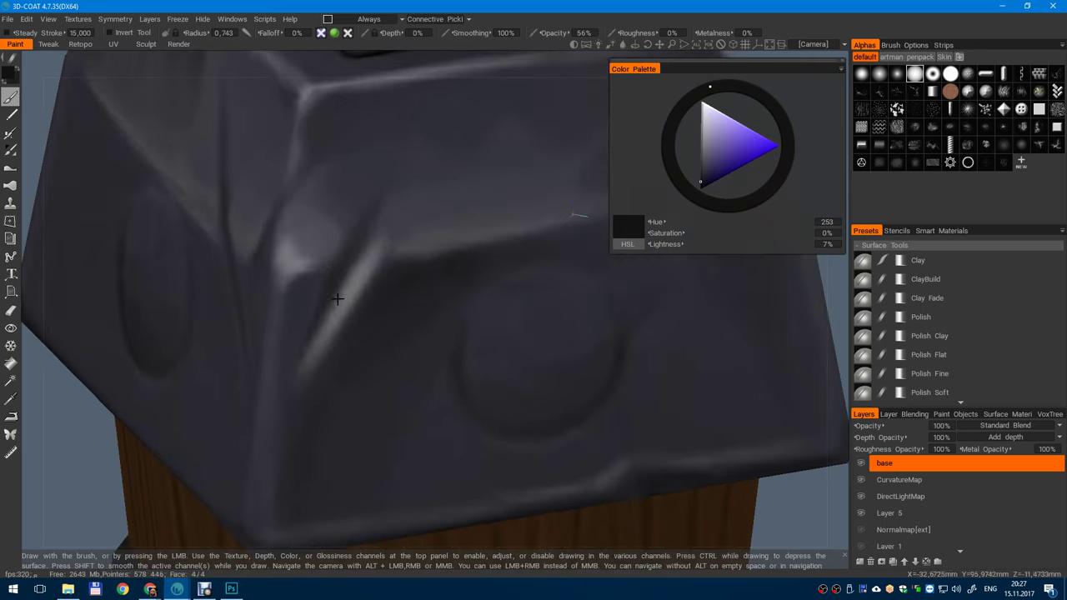
scroll(296, 305, down, 5)
scroll(307, 347, up, 5)
scroll(357, 379, up, 5)
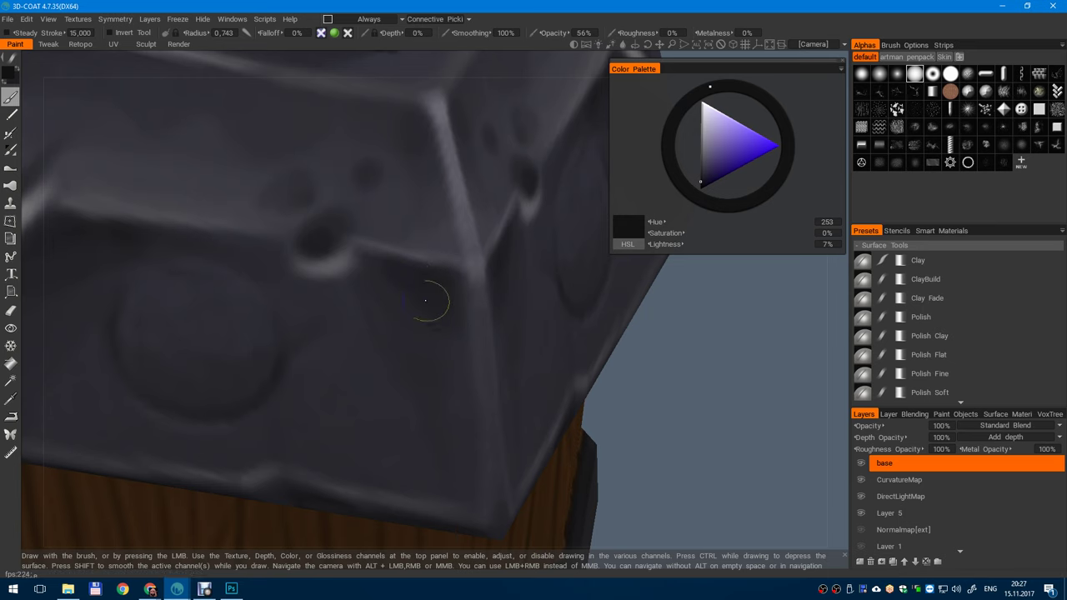
- Darken the area under the ridge between the round dent and the corner of the cap's front face, enlarging the brush radius to 1.364
alt+right_drag(430, 395, 392, 197)
alt+drag(392, 197, 492, 298)
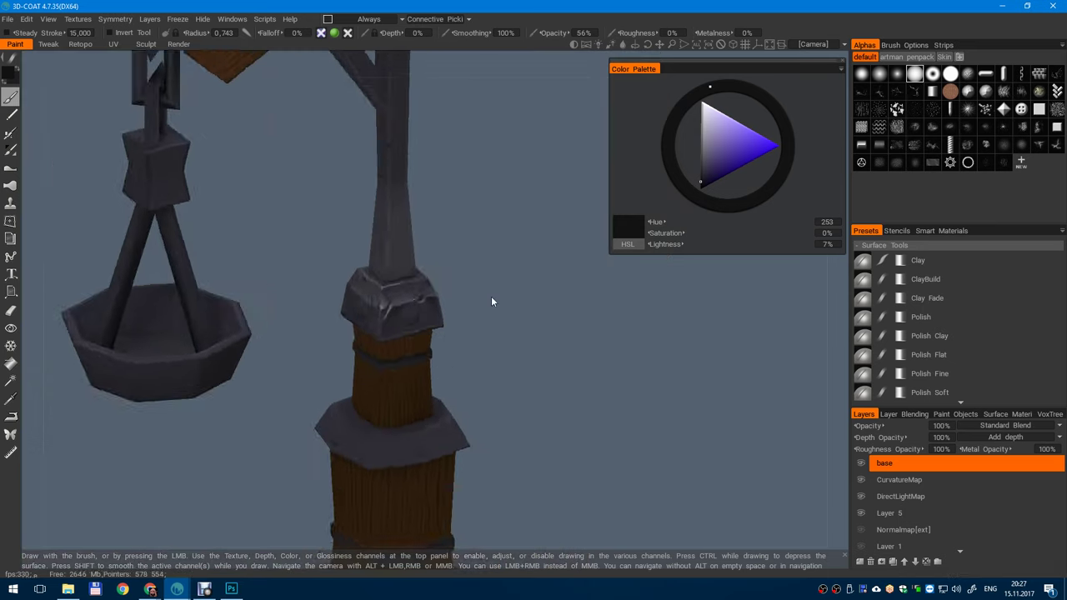
alt+right_drag(492, 298, 474, 490)
alt+drag(474, 491, 404, 273)
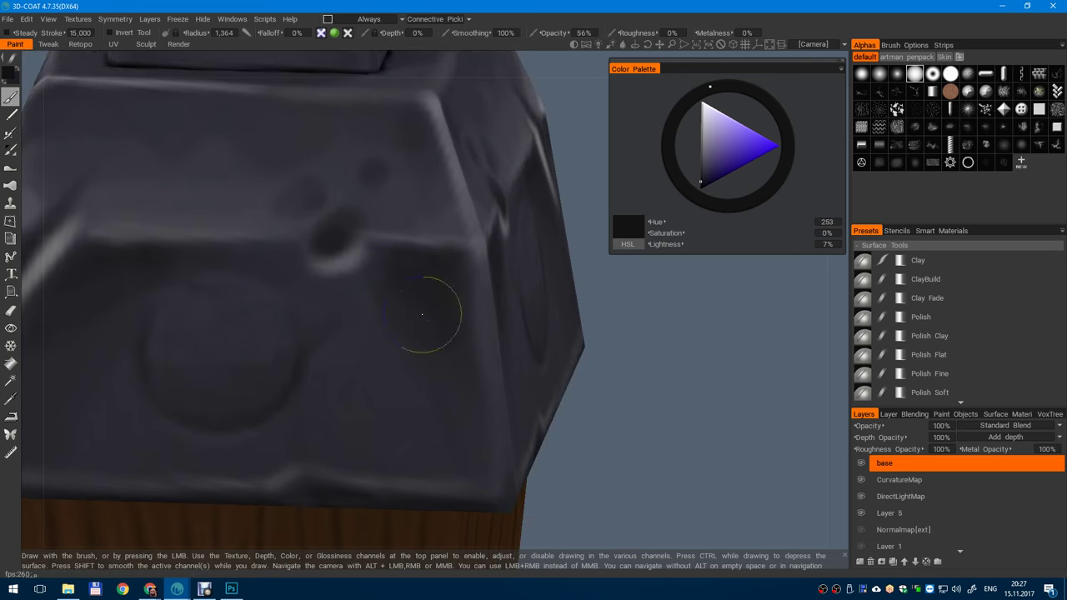
scroll(413, 305, down, 3)
alt+right_drag(412, 305, 417, 384)
alt+drag(417, 384, 431, 411)
- Sample a bluish grey from the cap and blend it below the dark corner shading with a brush radius of 2.056
key(v)
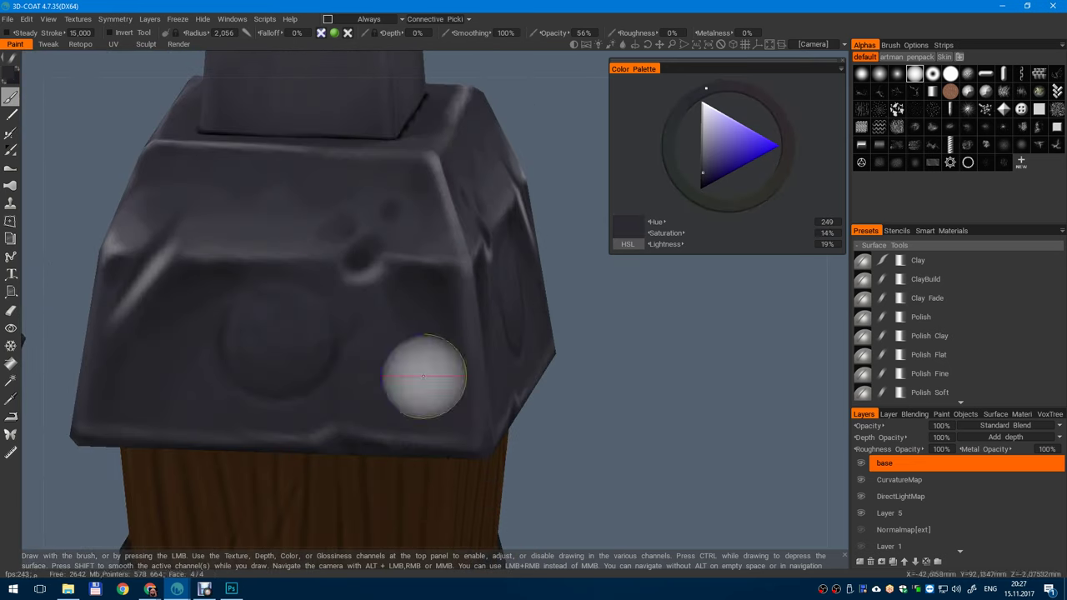
alt+right_drag(431, 386, 373, 334)
scroll(372, 334, up, 8)
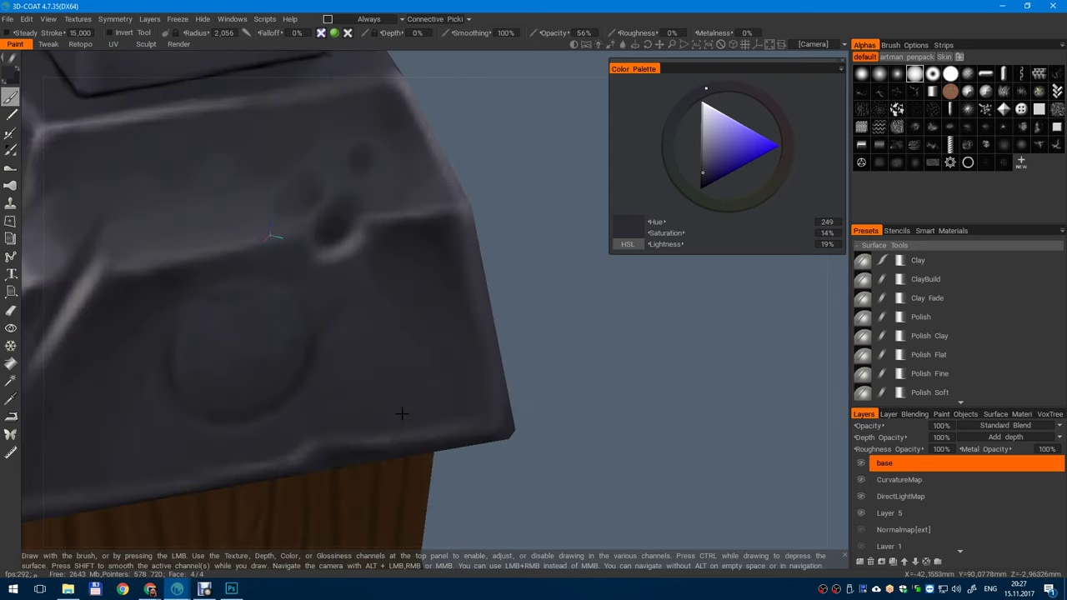
- Sample the scratch's light grey and paint a soft highlight along the cap's lower edge with a brush radius of 1.590
key(v)
click(84, 289)
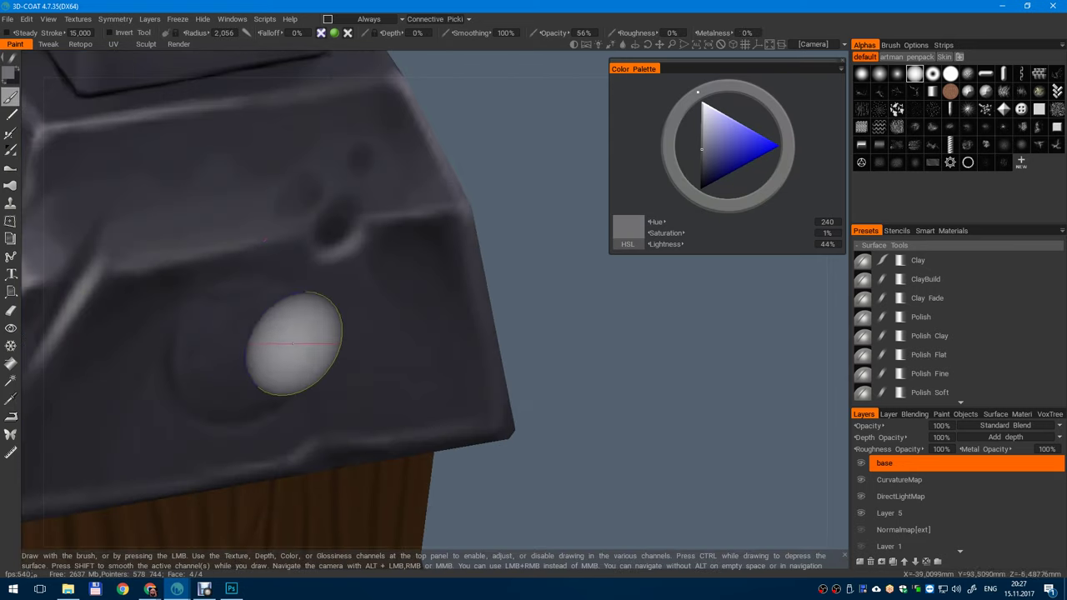
mouse_move(325, 345)
alt+middle_down()
mouse_move(381, 355)
mouse_move(556, 295)
alt+middle_up()
right_drag(411, 398, 394, 391)
drag(305, 412, 600, 417)
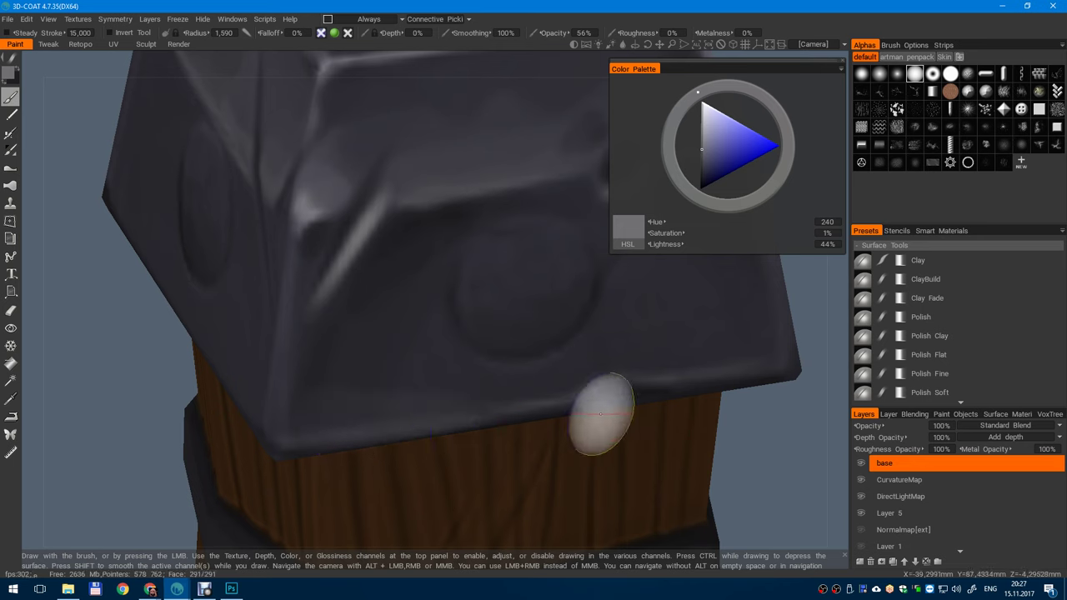
mouse_move(333, 416)
mouse_down()
mouse_move(594, 389)
mouse_move(311, 421)
mouse_move(671, 376)
mouse_move(779, 351)
mouse_up()
alt+right_drag(787, 349, 631, 236)
mouse_move(446, 271)
alt+mouse_down()
mouse_move(498, 284)
mouse_move(529, 317)
alt+mouse_up()
alt+right_drag(528, 317, 467, 500)
alt+middle_drag(466, 500, 431, 307)
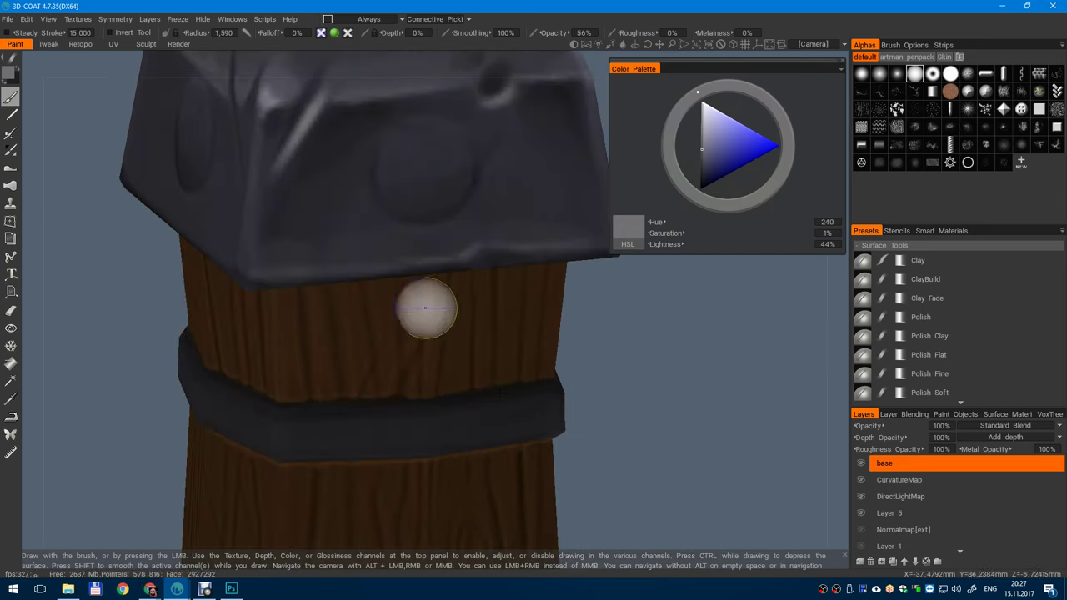
mouse_move(267, 262)
mouse_down()
mouse_move(448, 236)
mouse_move(600, 232)
mouse_up()
alt+middle_drag(497, 159, 408, 286)
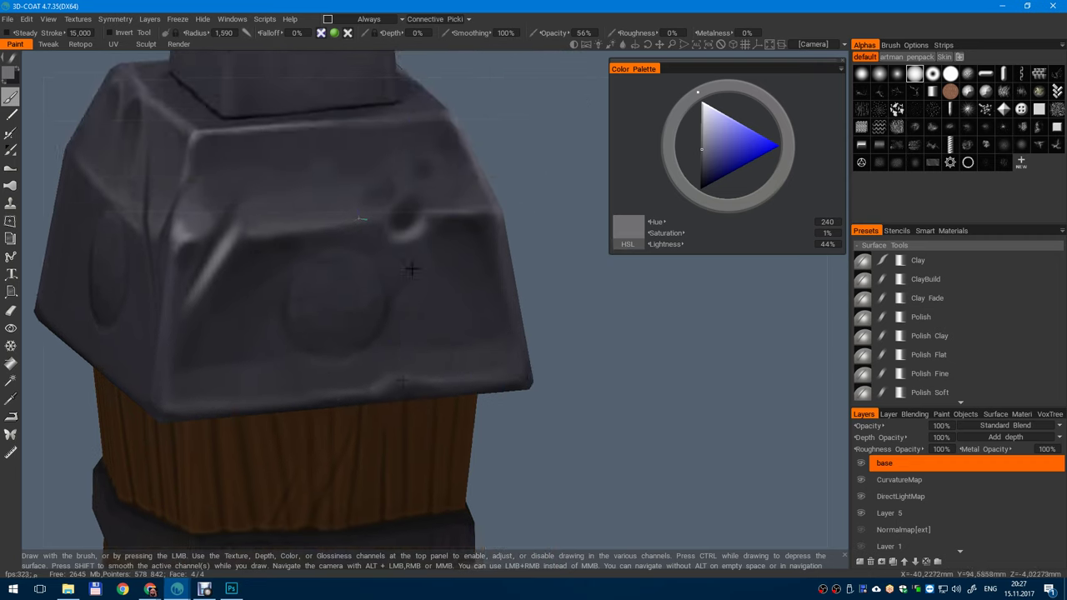
- Sample the cap's mid grey and smooth the tones between the round bump and the lower corner with a brush radius of 1.916
alt+right_drag(408, 286, 455, 323)
key(v)
click(418, 327)
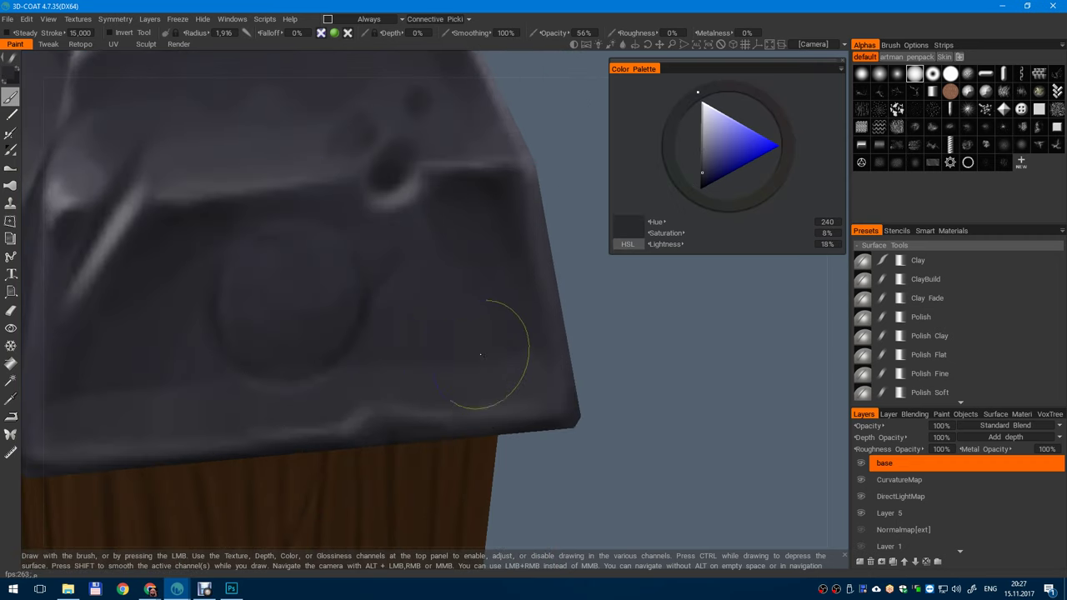
alt+right_drag(465, 358, 408, 258)
scroll(407, 260, down, 6)
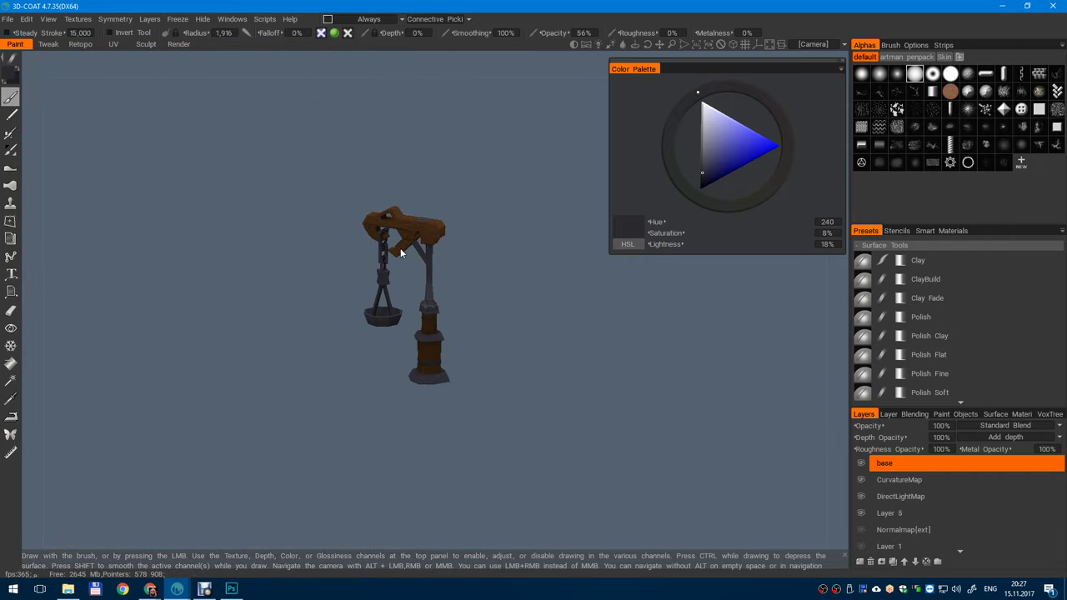
scroll(427, 310, up, 10)
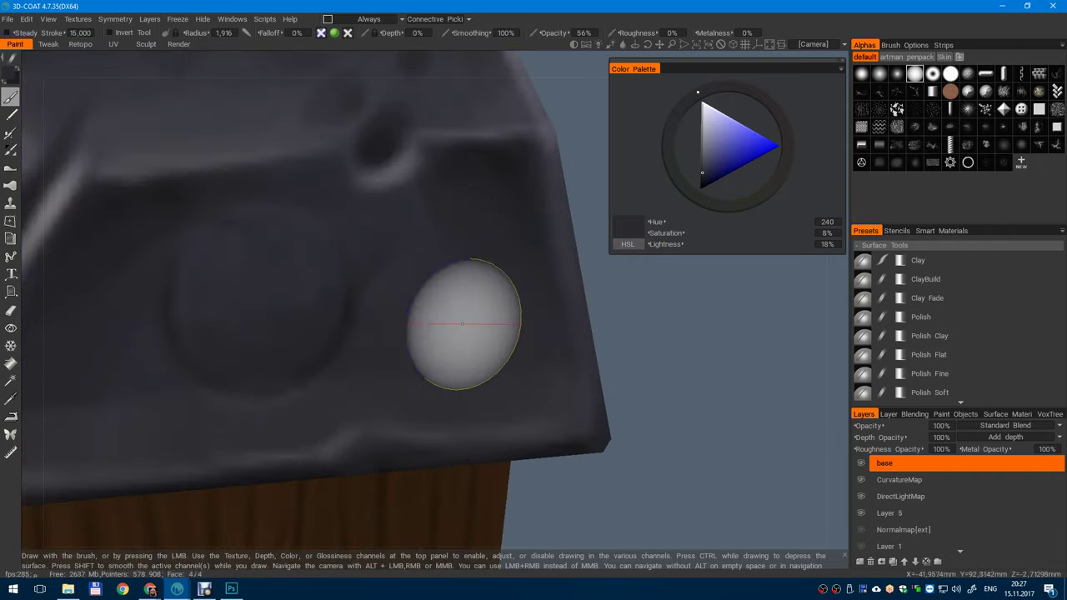
key(v)
drag(417, 374, 495, 339)
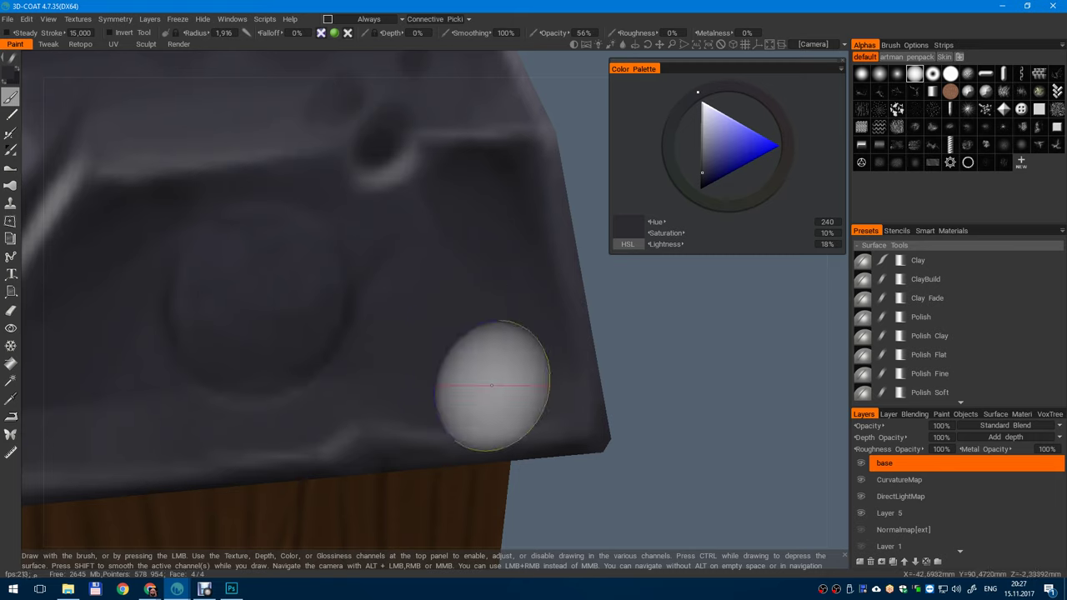
- Sample dark greys near the scratch and deepen the shading below it on the cap's front face
alt+right_drag(492, 385, 357, 291)
alt+middle_drag(357, 291, 492, 288)
alt+right_drag(492, 288, 452, 389)
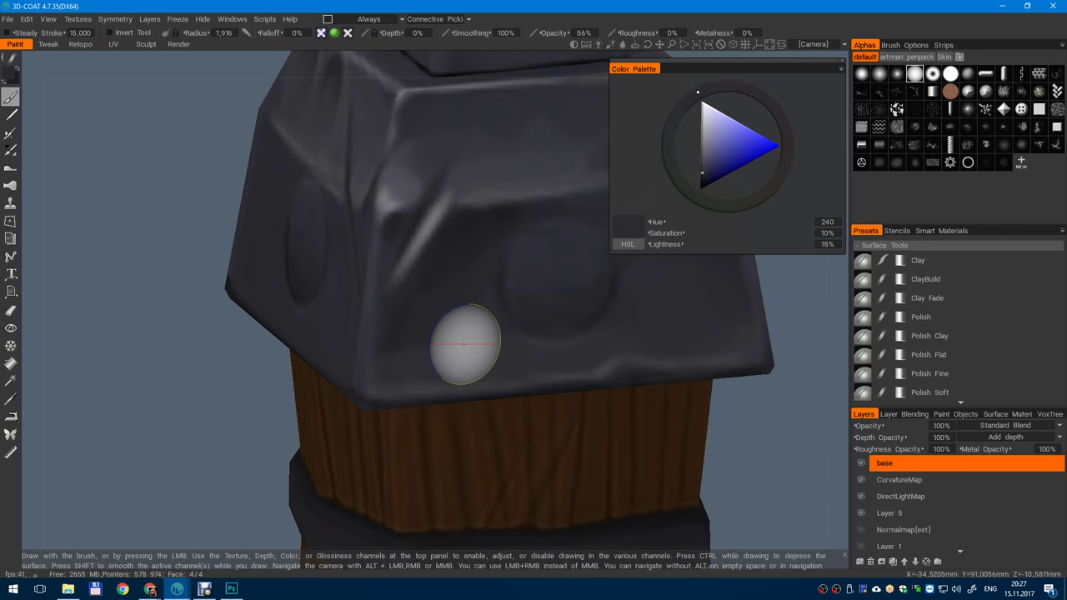
key(v)
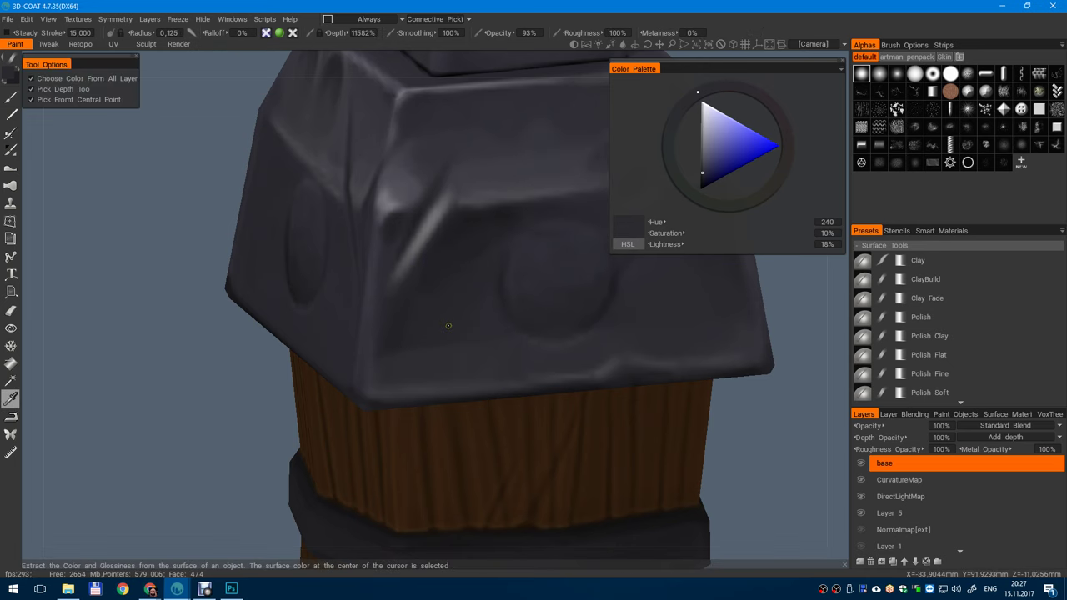
click(449, 325)
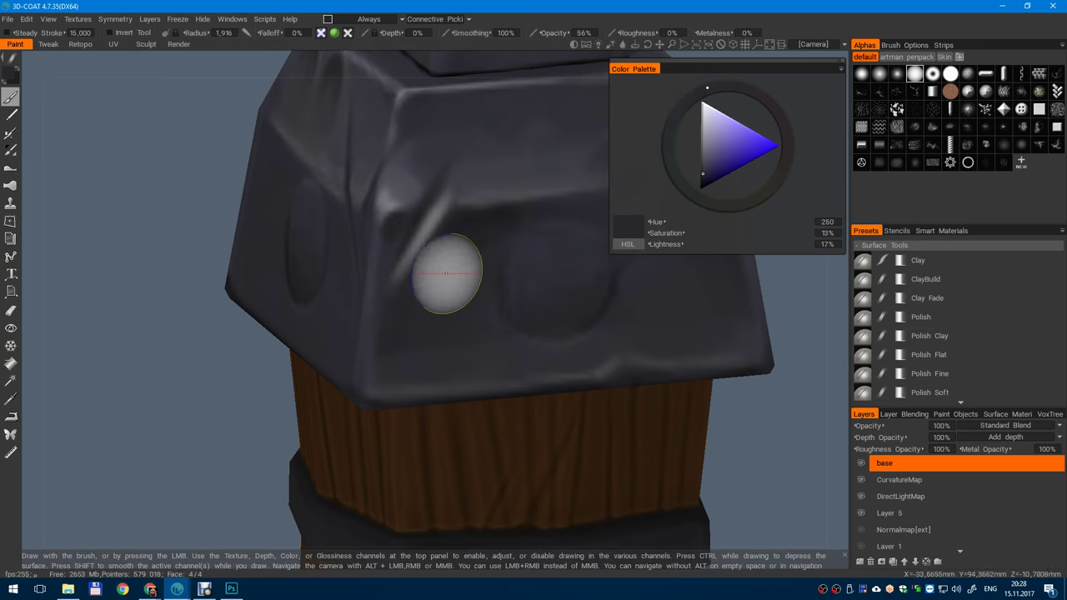
key(v)
click(454, 246)
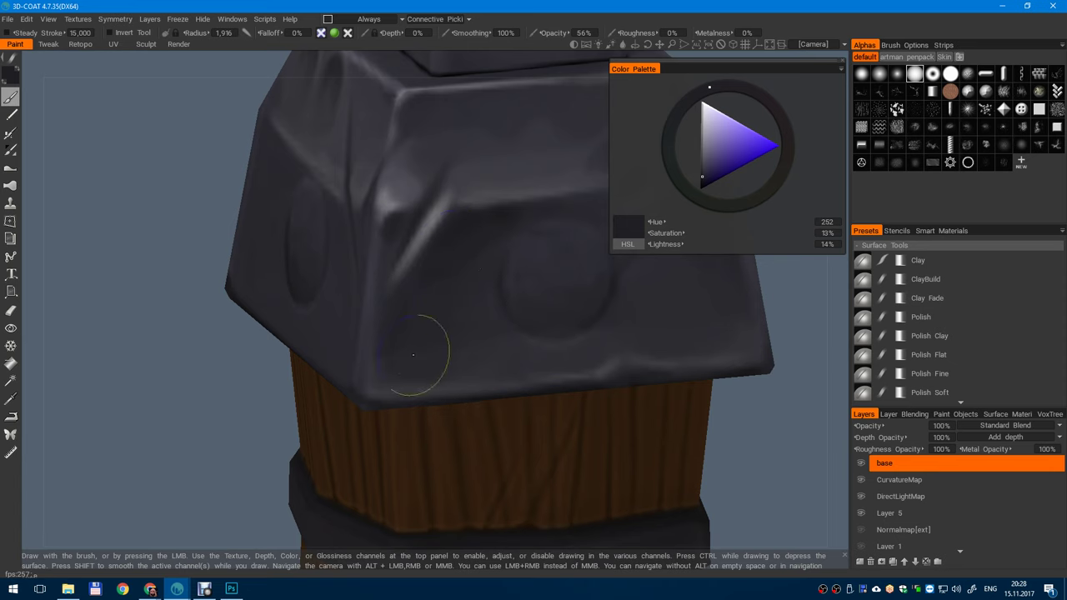
drag(413, 355, 454, 292)
- Sample the scratch's light grey and refine the highlight at its upper end, reducing the brush radius to 0.499
alt+right_drag(467, 297, 424, 159)
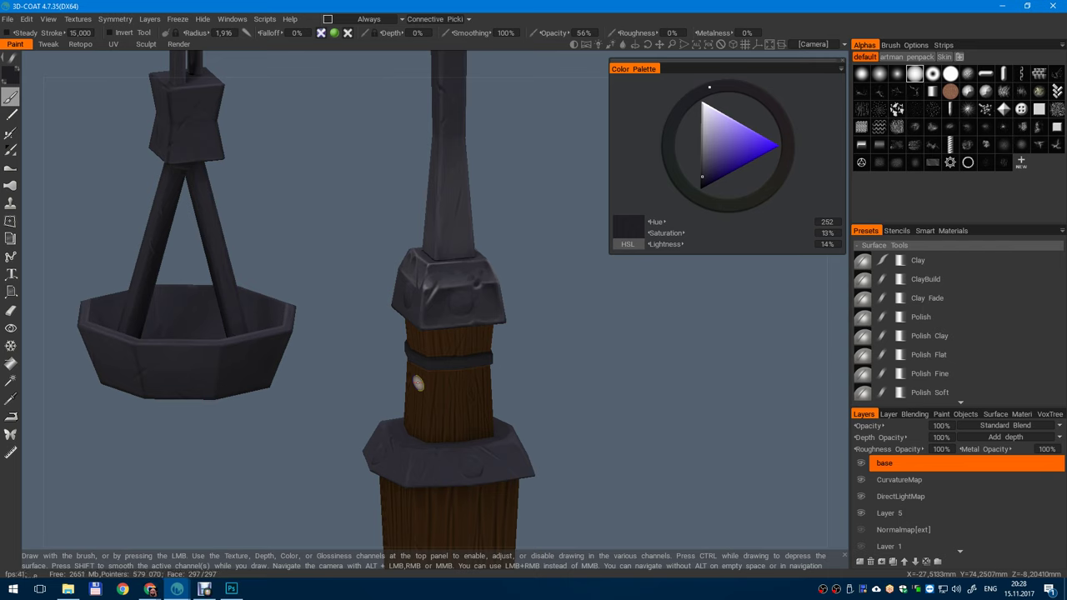
alt+right_drag(433, 182, 442, 321)
alt+middle_drag(442, 180, 419, 286)
scroll(418, 285, up, 3)
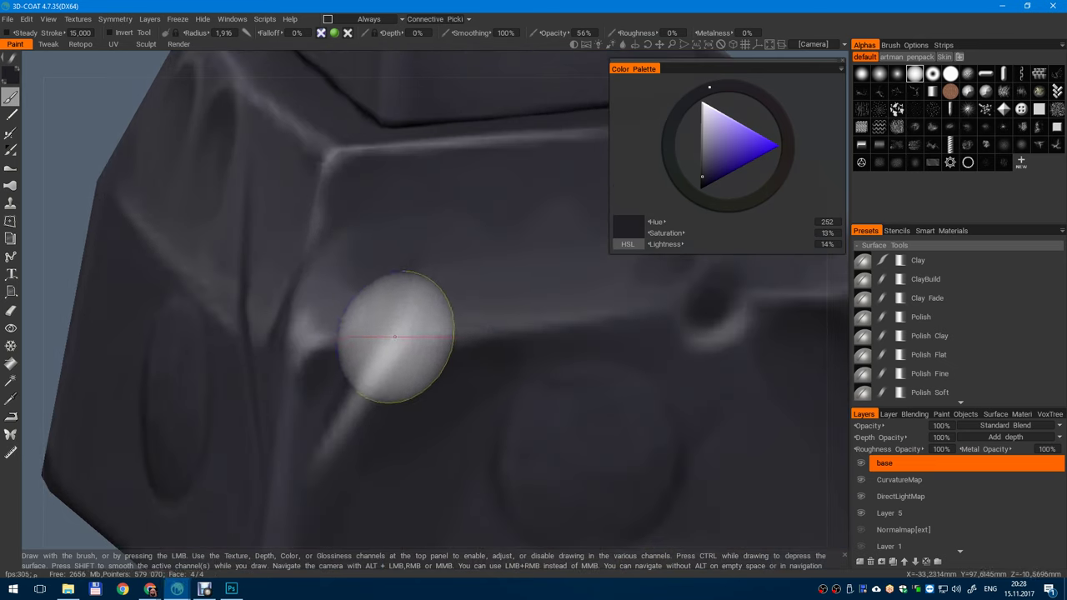
key(v)
right_drag(391, 316, 375, 312)
drag(405, 342, 428, 267)
right_drag(414, 312, 406, 313)
mouse_move(411, 321)
alt+mouse_down()
mouse_move(405, 340)
mouse_move(416, 286)
mouse_move(410, 344)
alt+mouse_up()
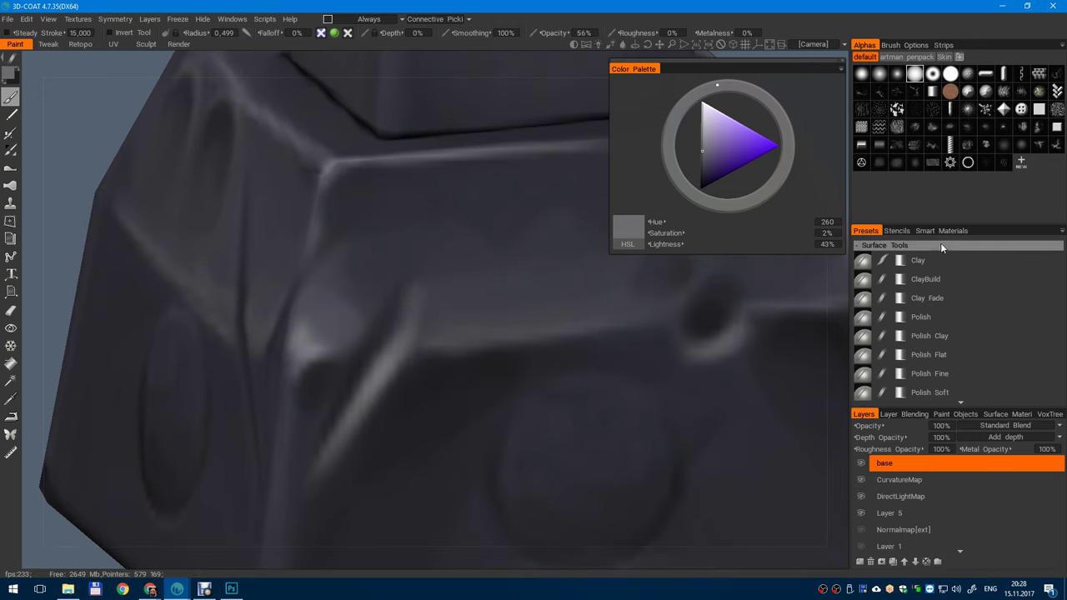
click(126, 24)
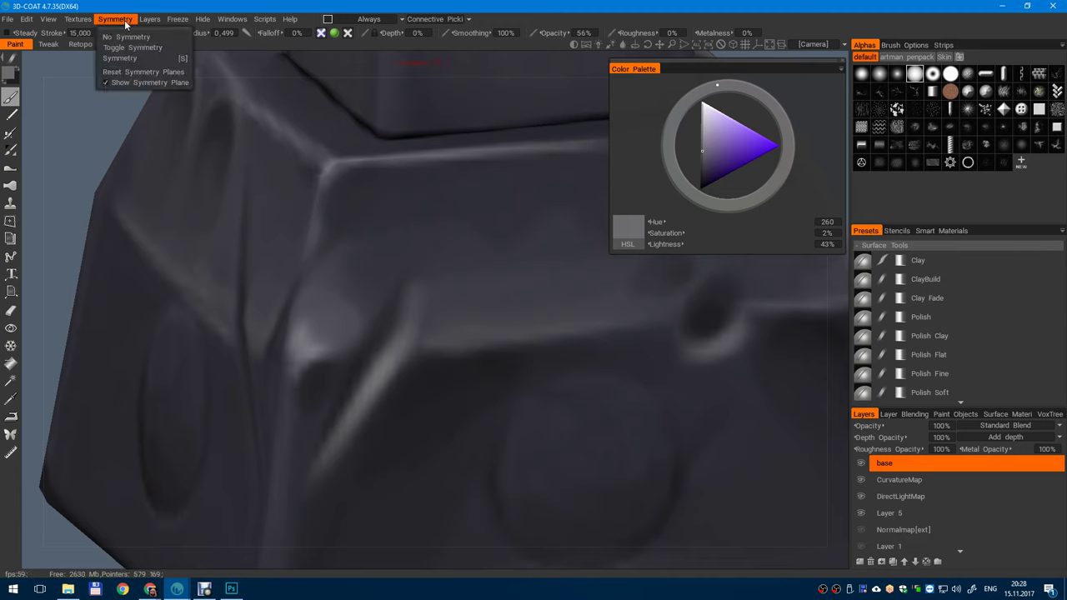
click(86, 20)
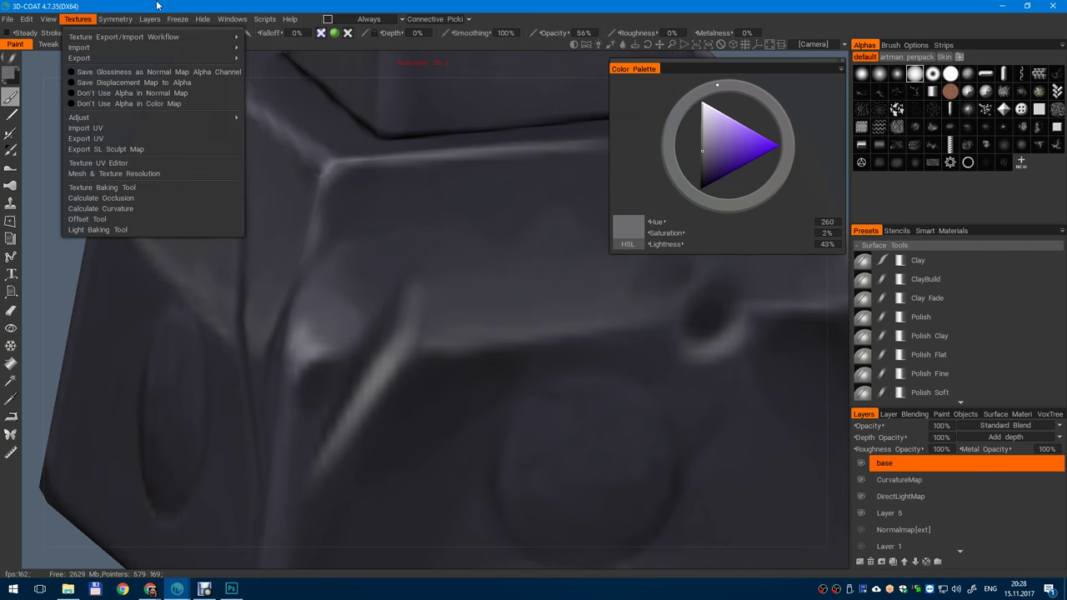
mouse_move(279, 40)
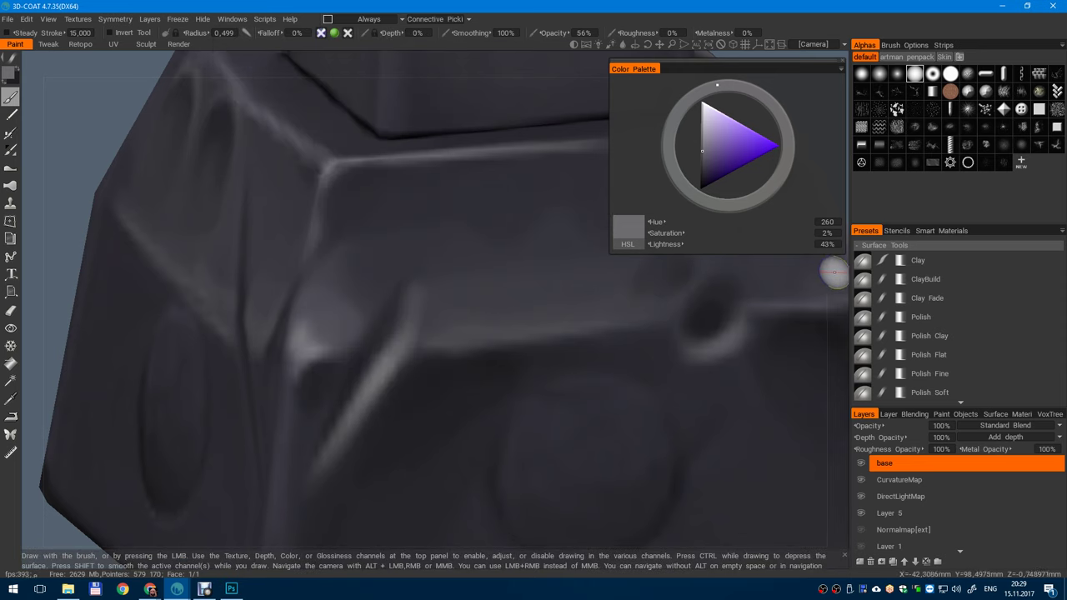
click(897, 233)
click(869, 234)
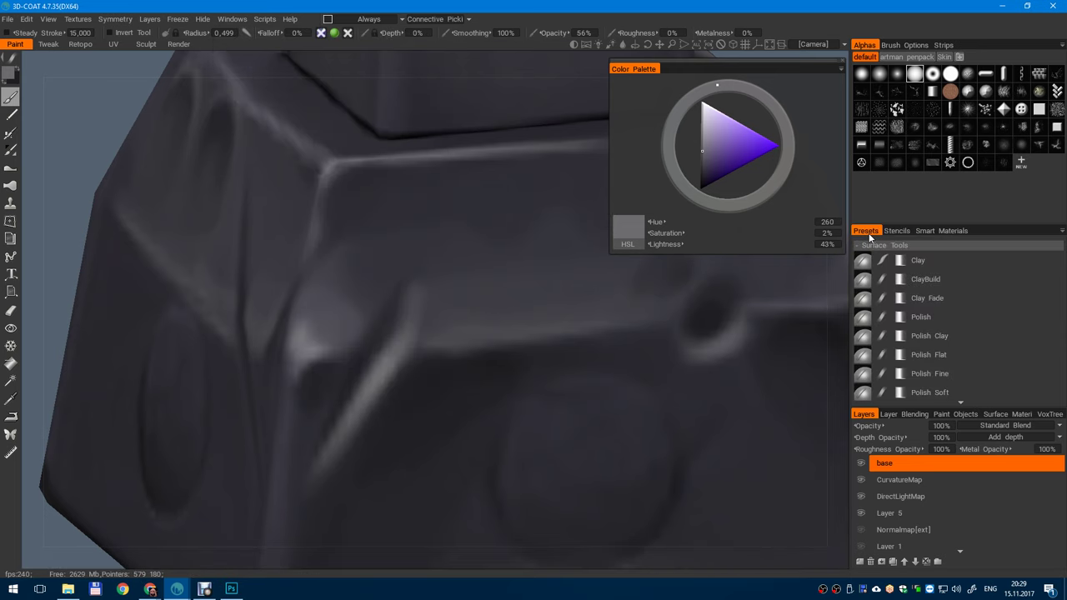
click(233, 18)
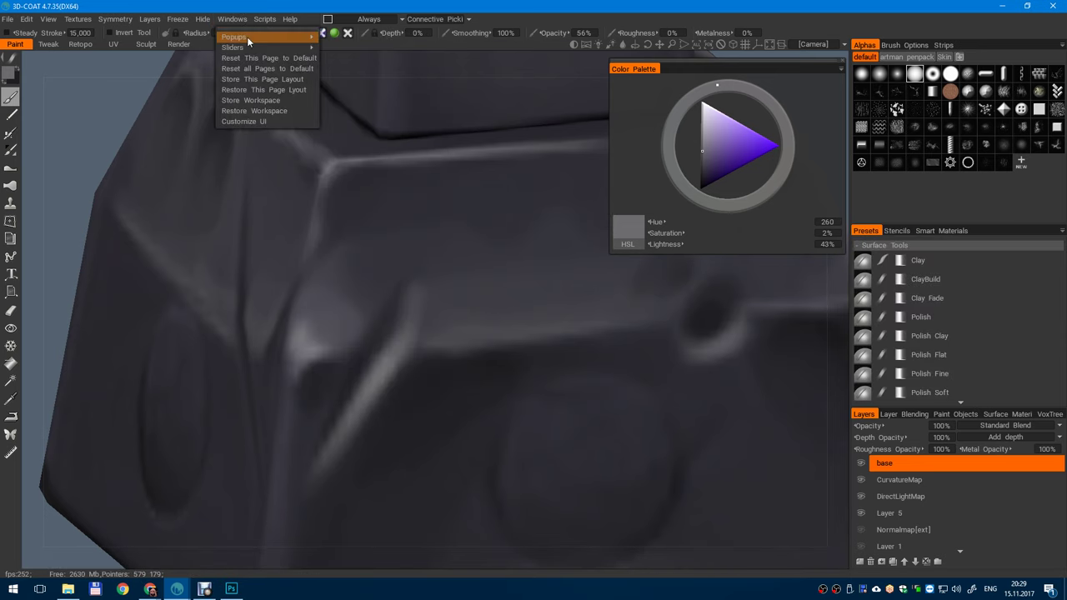
mouse_move(247, 37)
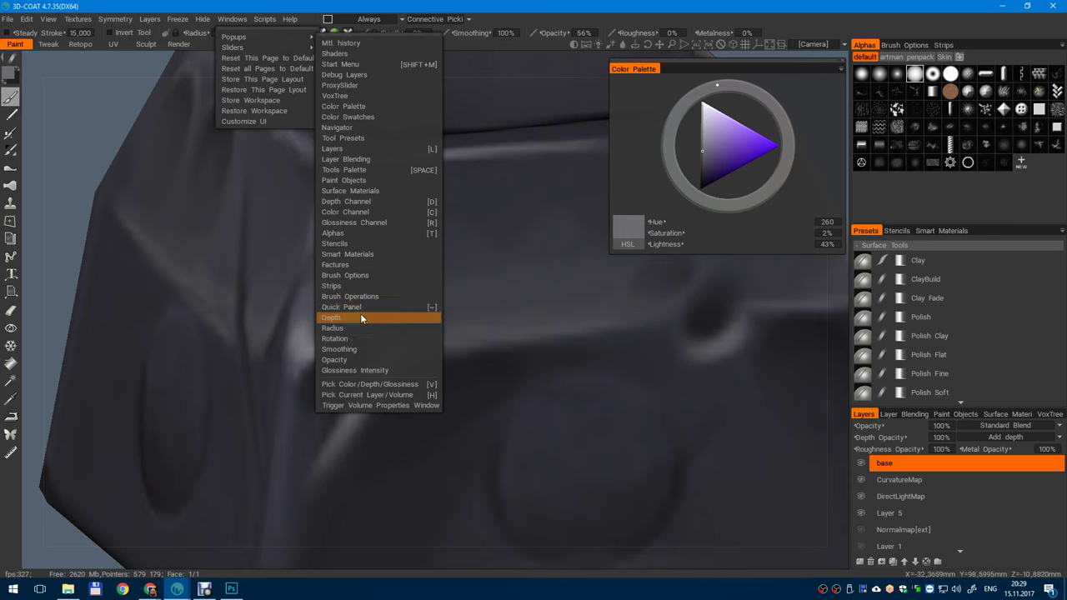
- Open the Texture UV Editor, move it over the viewport and make its window narrower
mouse_move(81, 18)
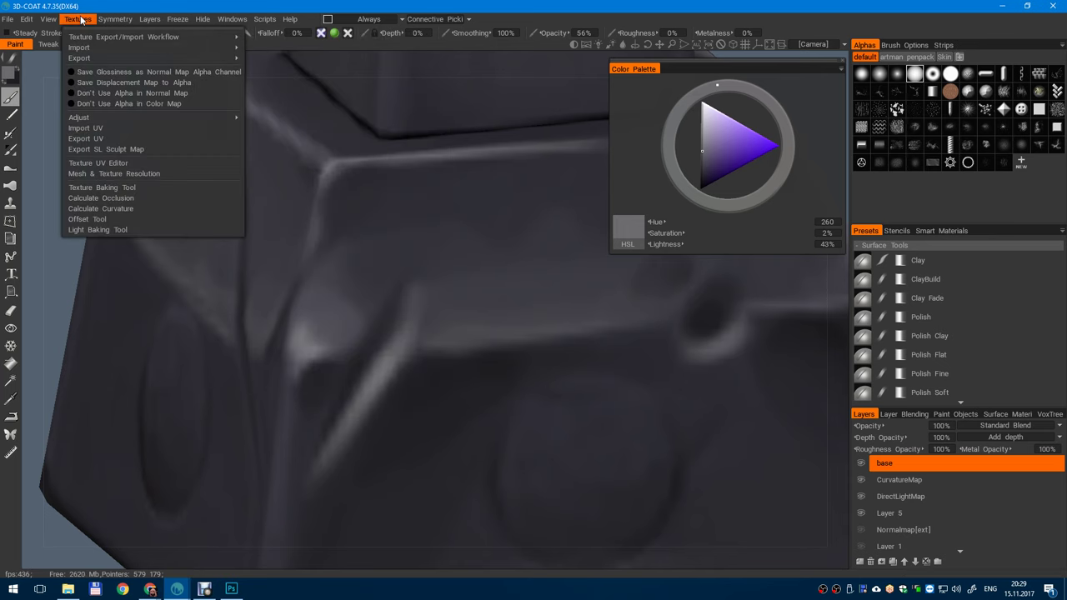
click(150, 164)
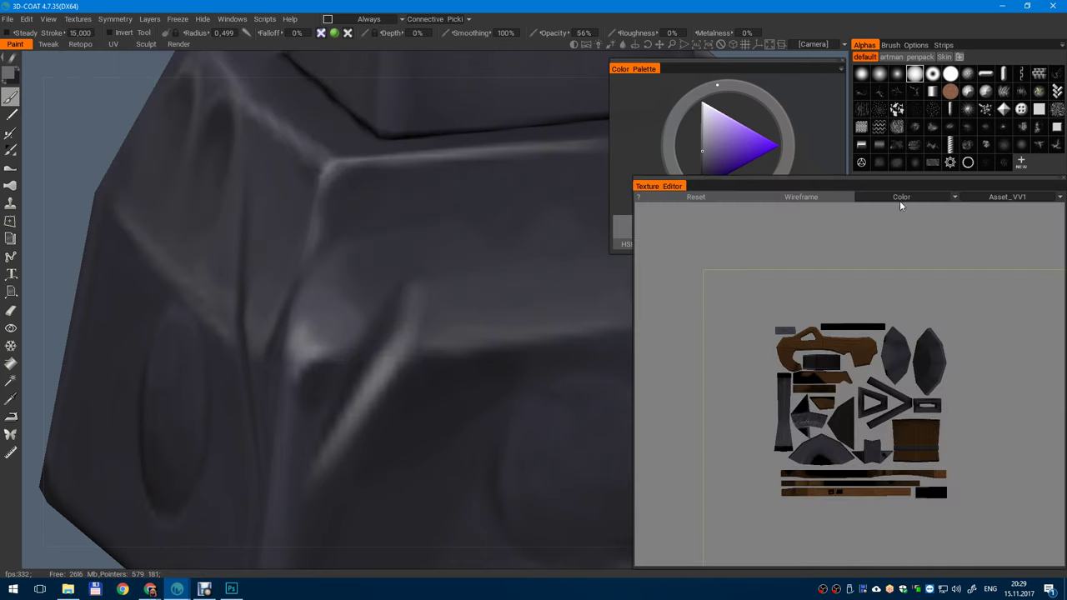
drag(887, 192, 392, 133)
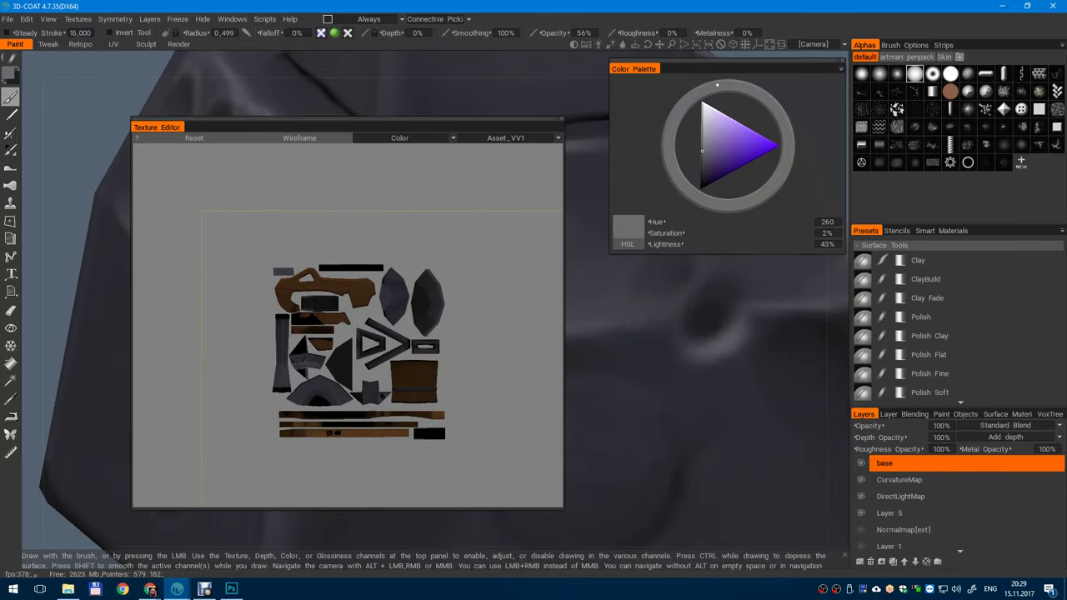
drag(129, 118, 292, 121)
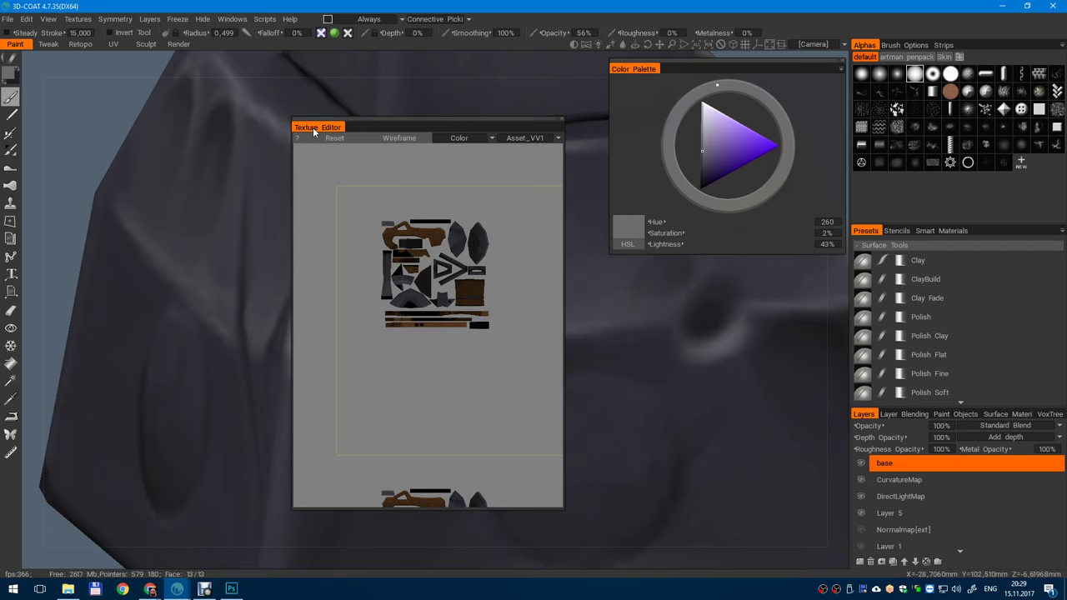
- Dock the Texture Editor beside Smart Materials and zoom out its view of the UV layout
drag(313, 130, 990, 235)
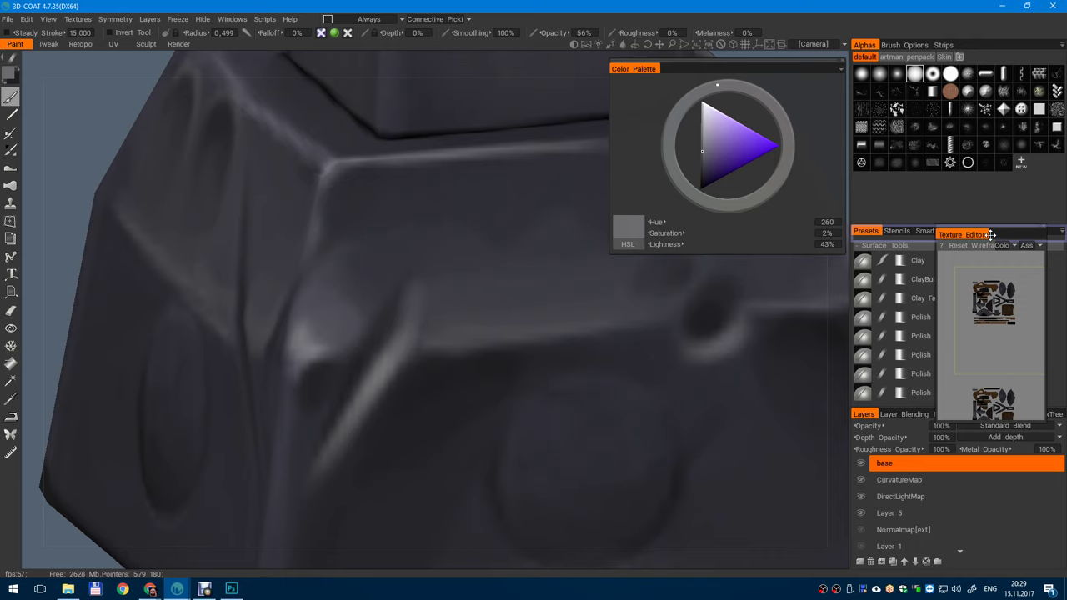
drag(990, 234, 990, 238)
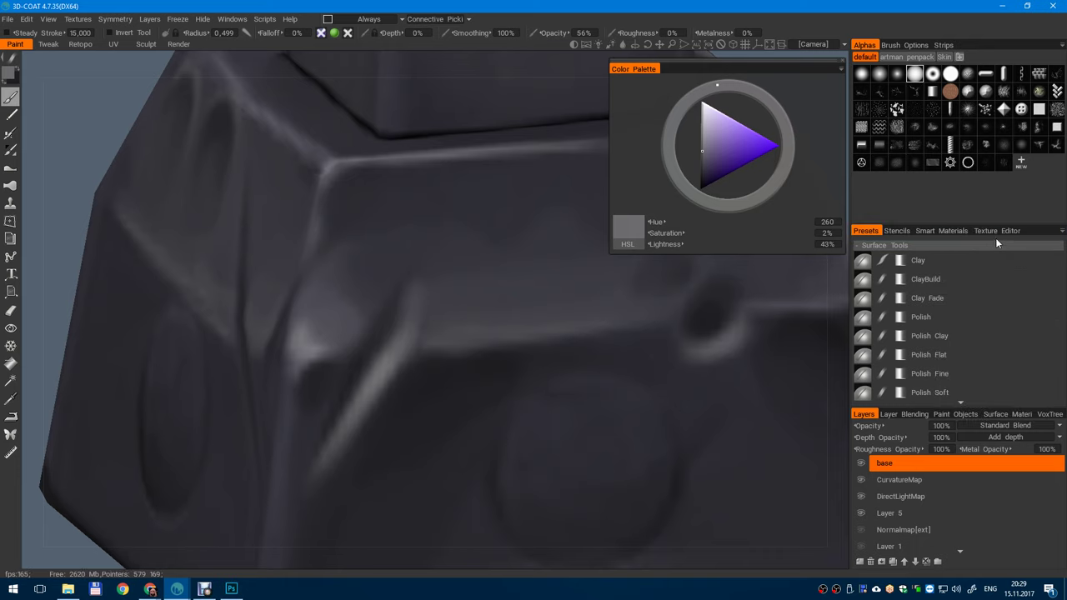
scroll(940, 291, down, 2)
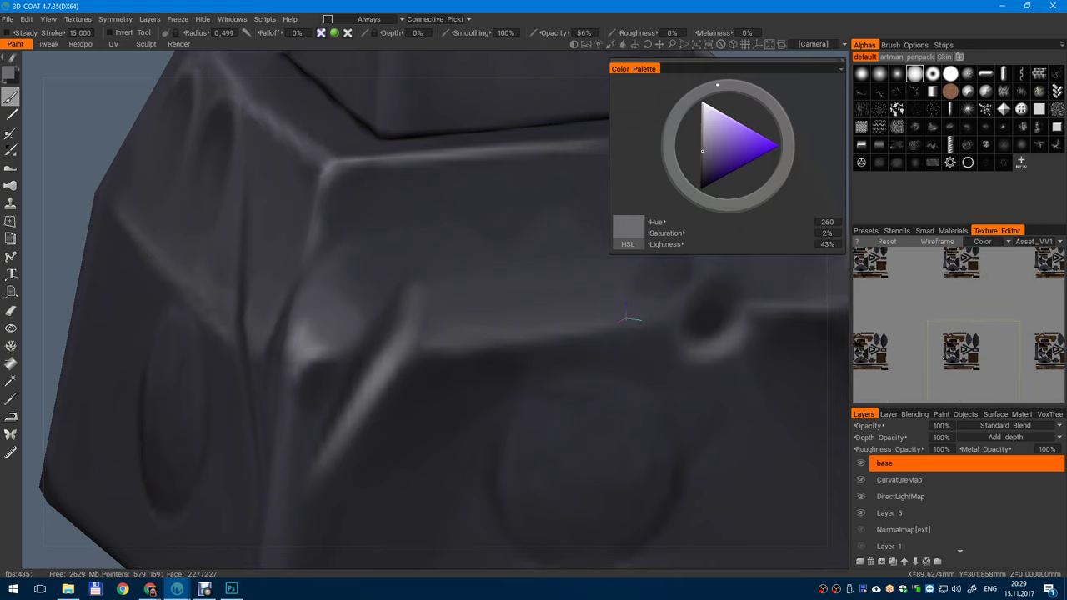
- Centre the UV layout's main tile in the Texture Editor and enlarge it to fill the view
middle_drag(937, 352, 914, 307)
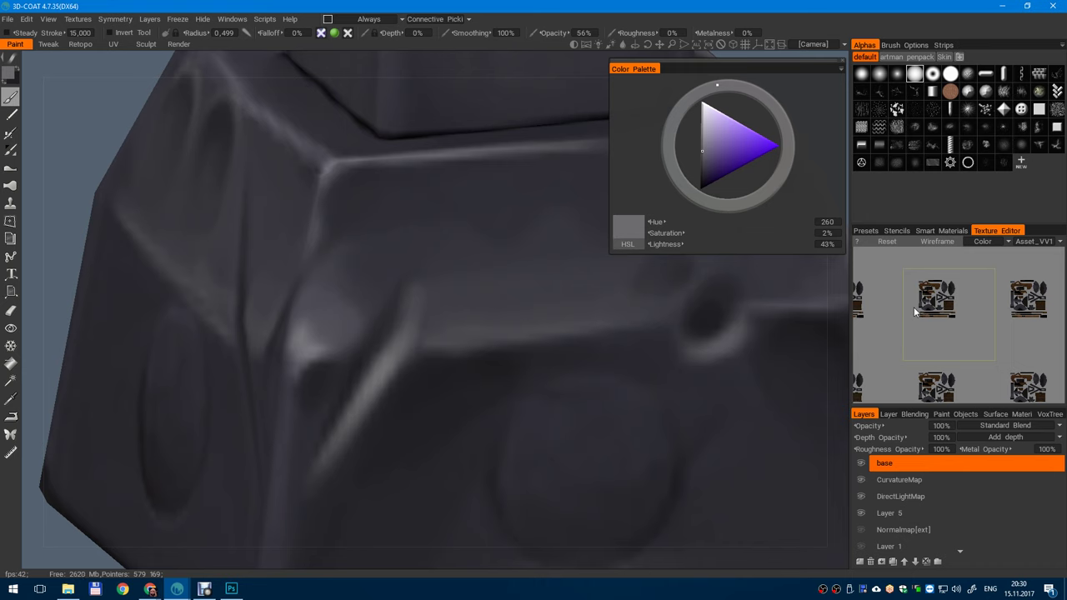
scroll(508, 334, down, 1)
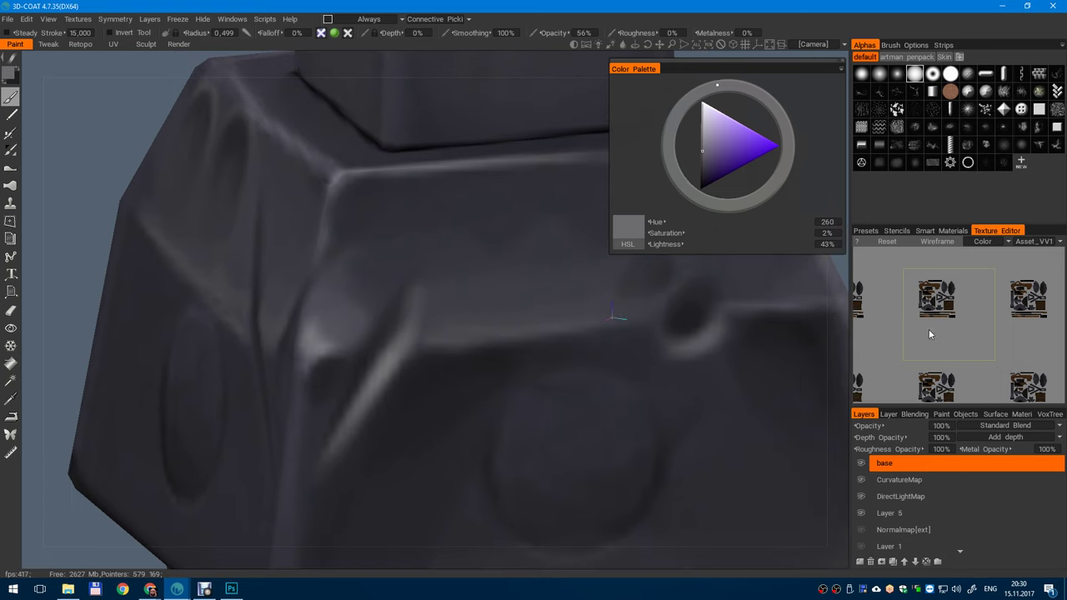
scroll(935, 351, up, 3)
middle_drag(935, 352, 939, 377)
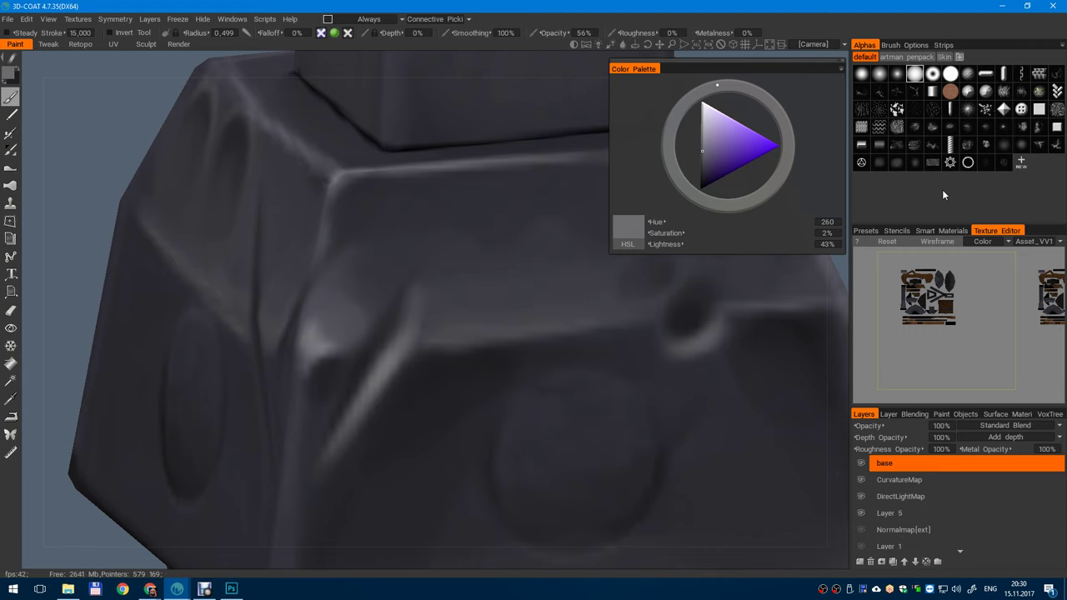
- Sample a light grey of 49% lightness from the cap's edge and refine the highlight at the front face's upper corner
scroll(459, 310, down, 6)
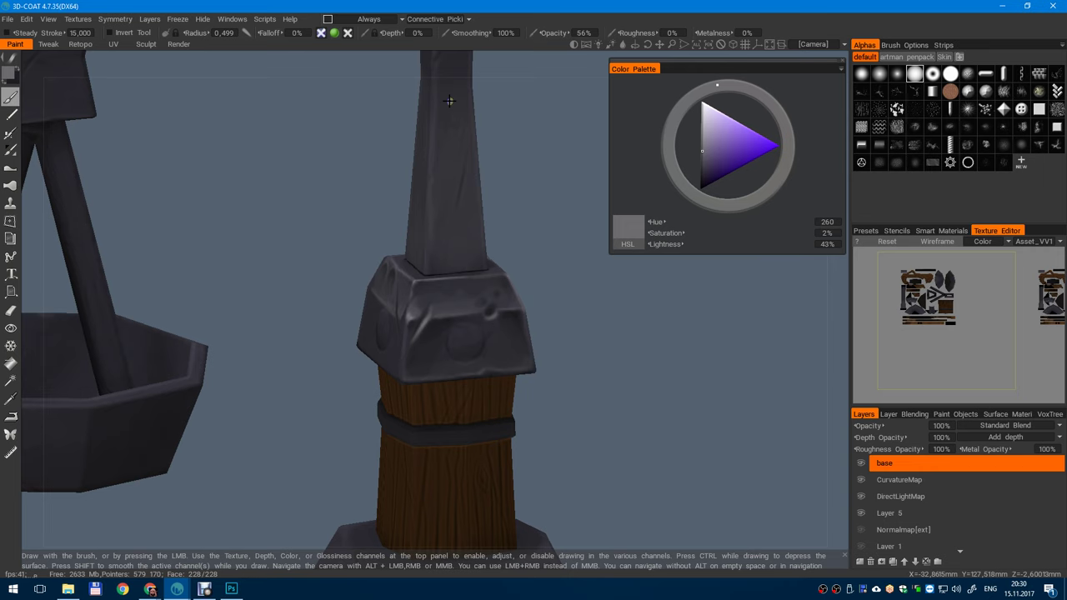
scroll(326, 231, up, 5)
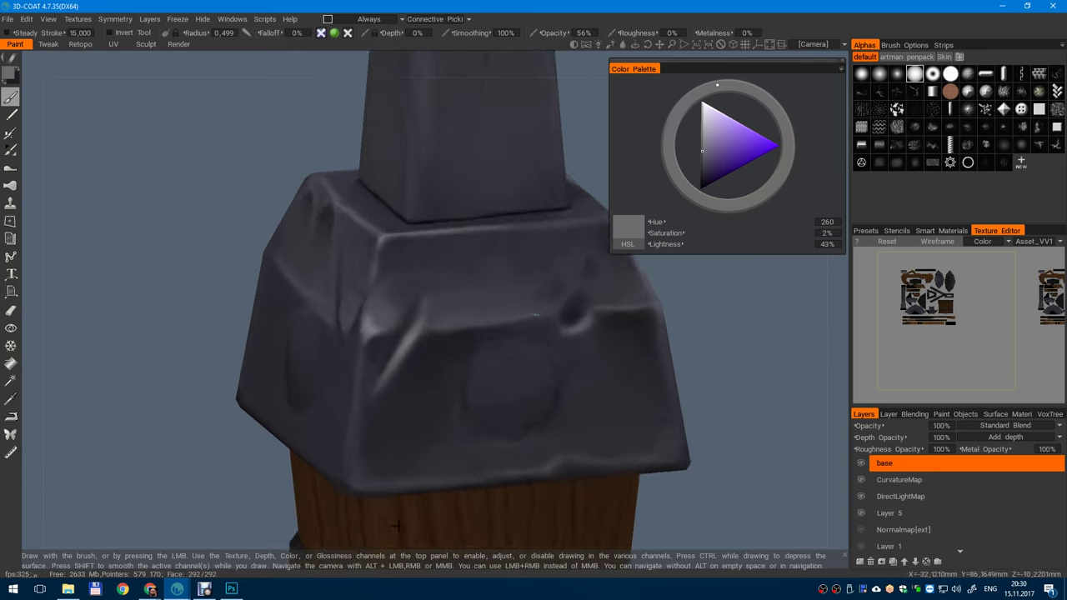
key(v)
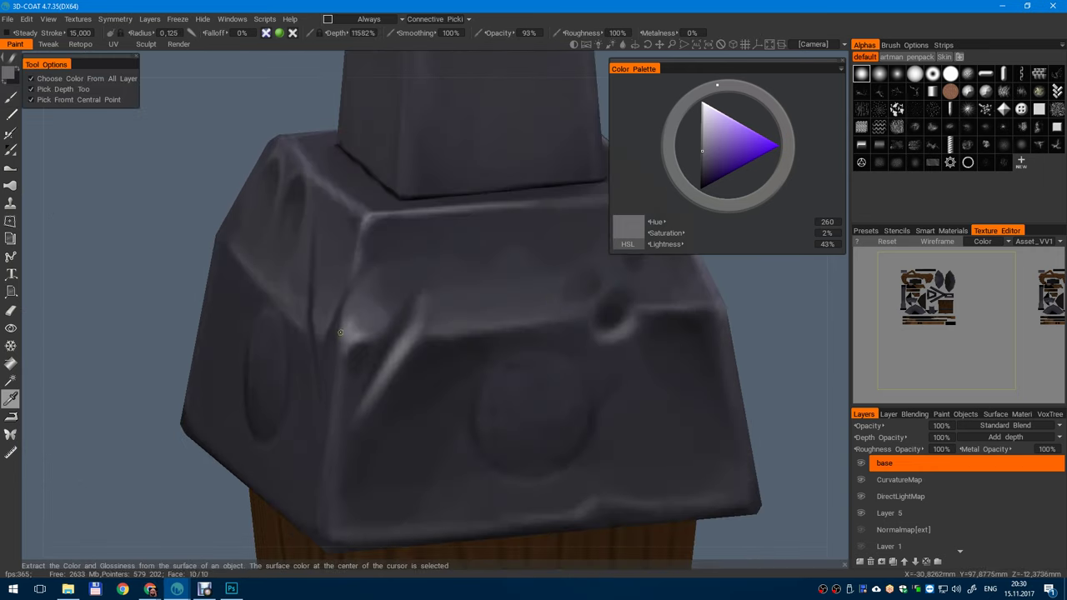
click(358, 289)
key(b)
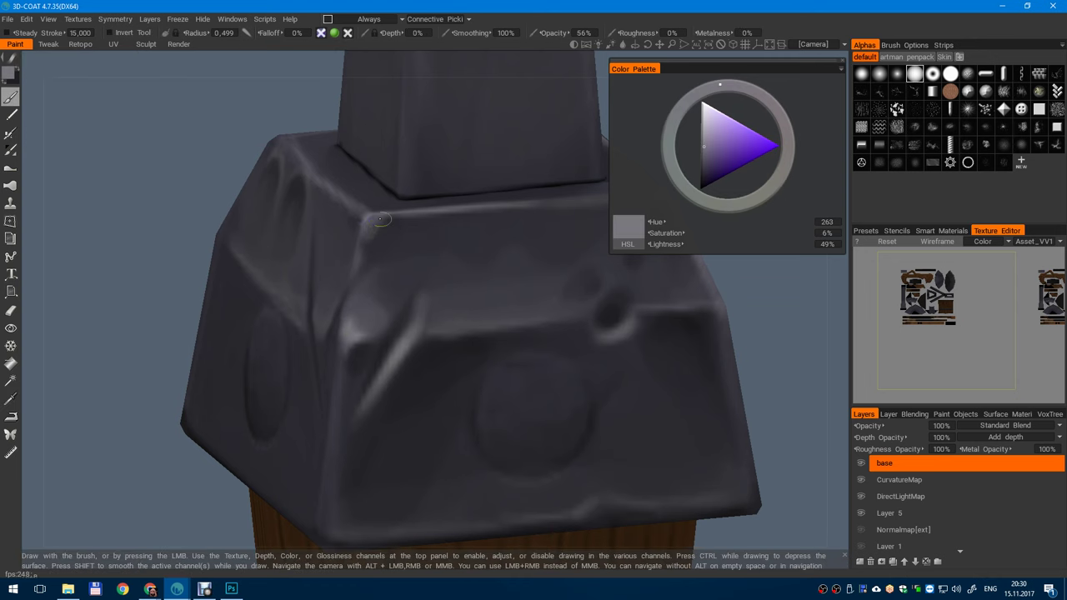
scroll(386, 227, down, 6)
- Lighten the paint colour to 82% lightness and brighten the scratch highlight on the cap's front face
alt+drag(384, 234, 340, 349)
scroll(340, 353, up, 5)
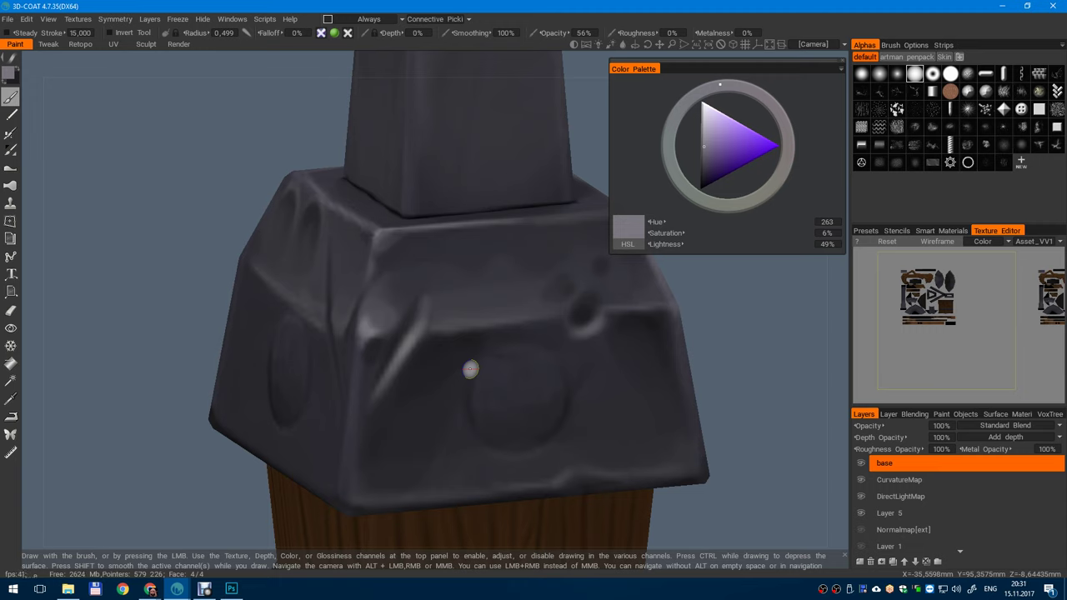
drag(703, 146, 701, 119)
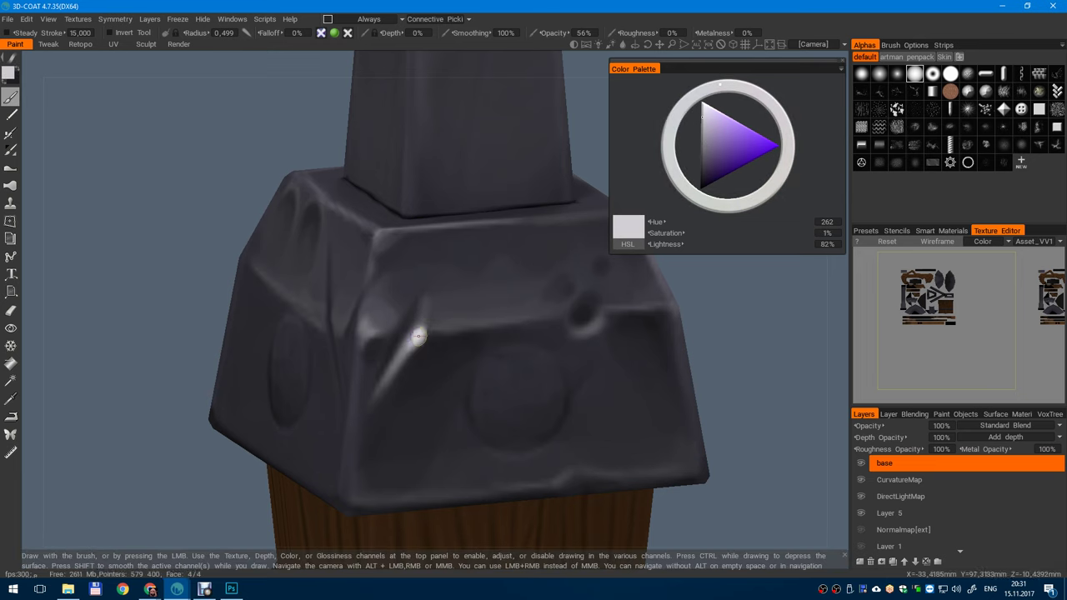
alt+right_drag(388, 256, 381, 126)
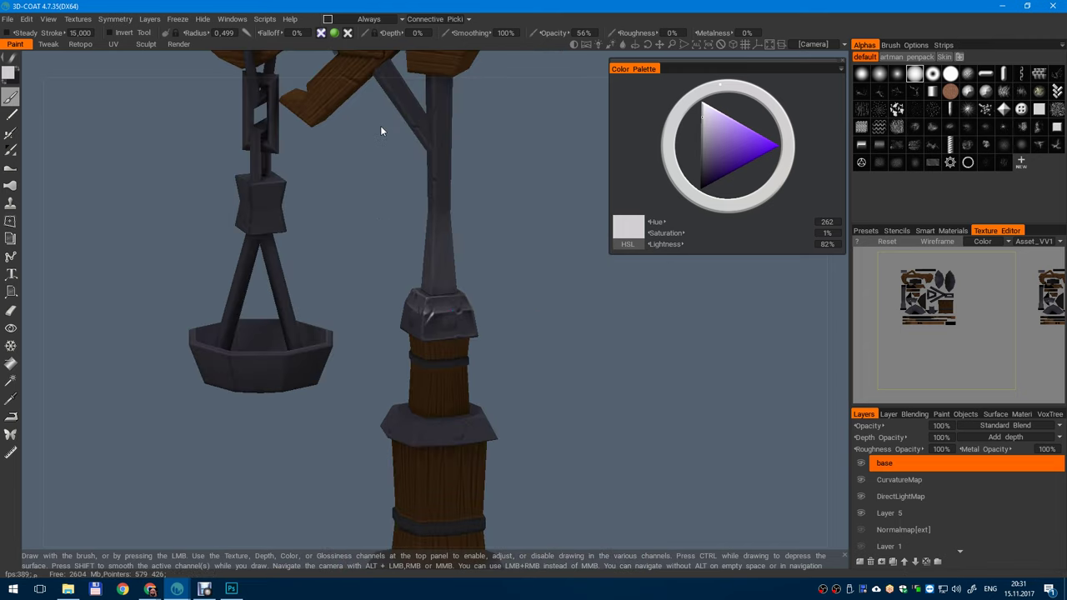
scroll(395, 386, up, 6)
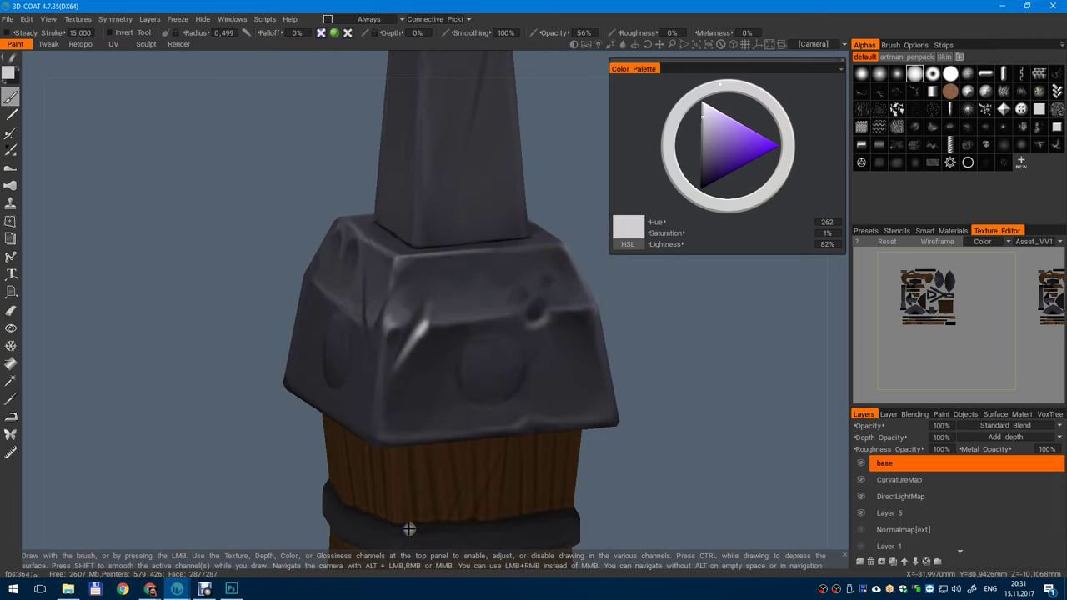
- Set a near-black of 3% lightness, enlarge the brush radius to 0.650 and deepen the shadow beside the scratch highlight
drag(699, 140, 700, 186)
key(v)
scroll(426, 445, up, 7)
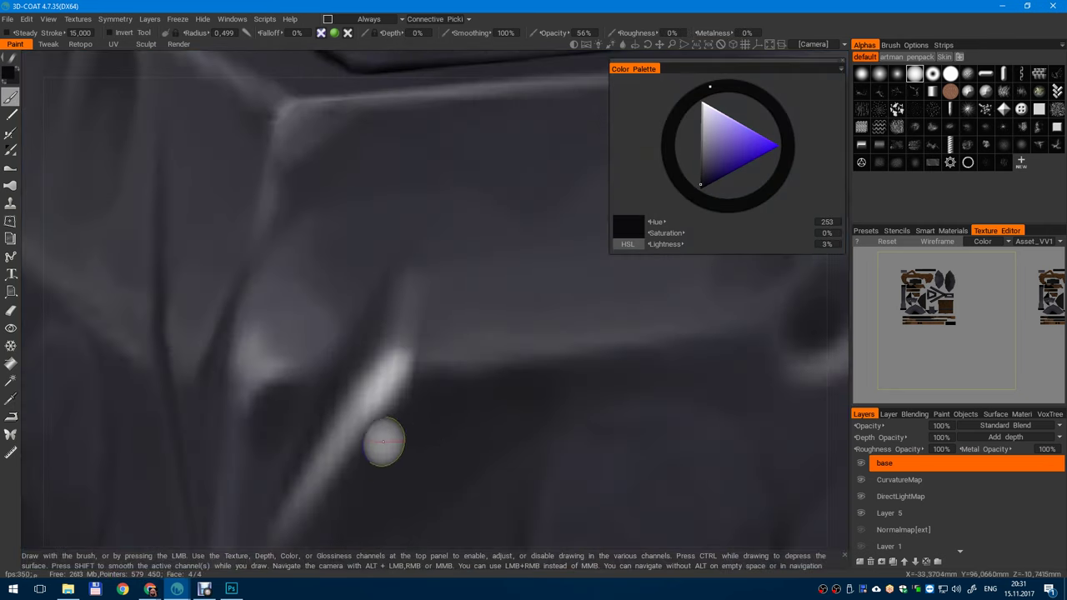
alt+middle_drag(383, 443, 409, 237)
right_drag(419, 211, 429, 212)
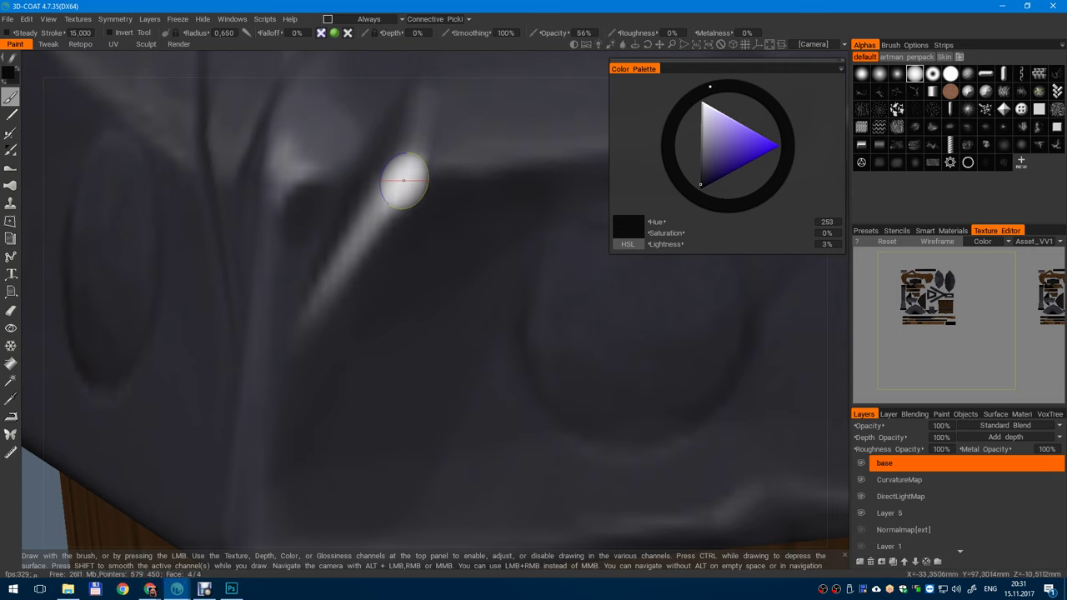
mouse_move(406, 177)
mouse_down()
mouse_move(393, 203)
mouse_move(441, 231)
mouse_move(436, 190)
mouse_move(450, 200)
mouse_up()
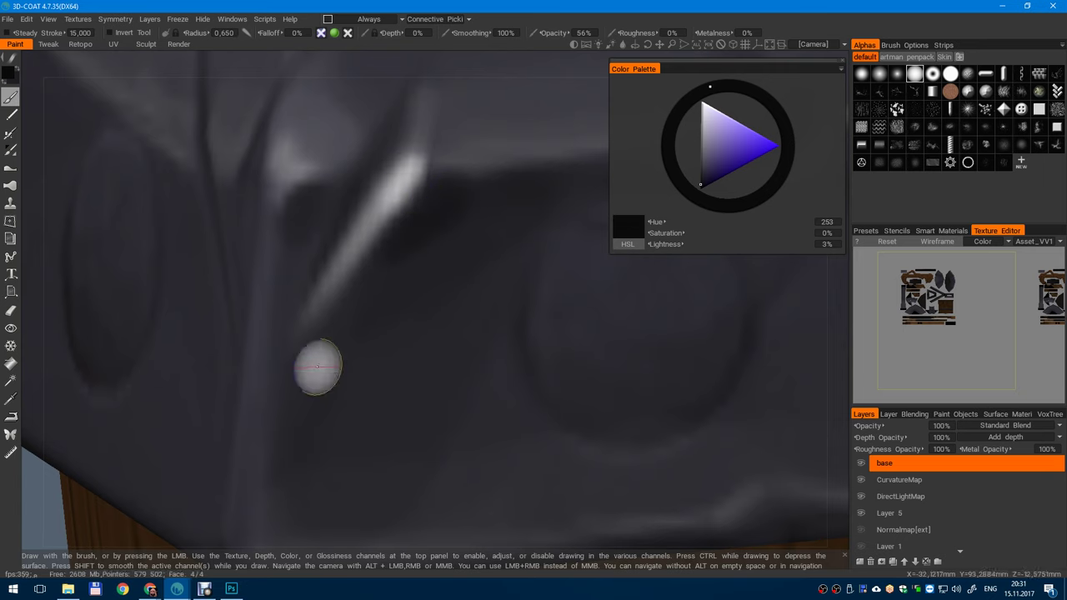
scroll(369, 274, down, 10)
scroll(364, 314, down, 3)
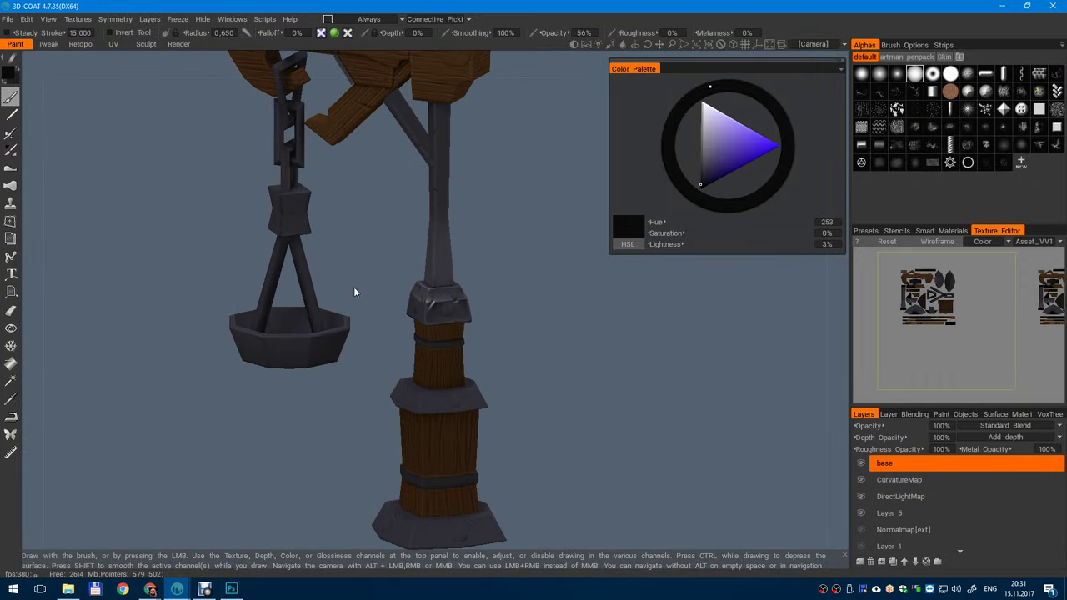
- Sample a light grey of 73% lightness and extend the highlight from the scratch along the face's edge, with brush radius 0.552
scroll(512, 360, up, 12)
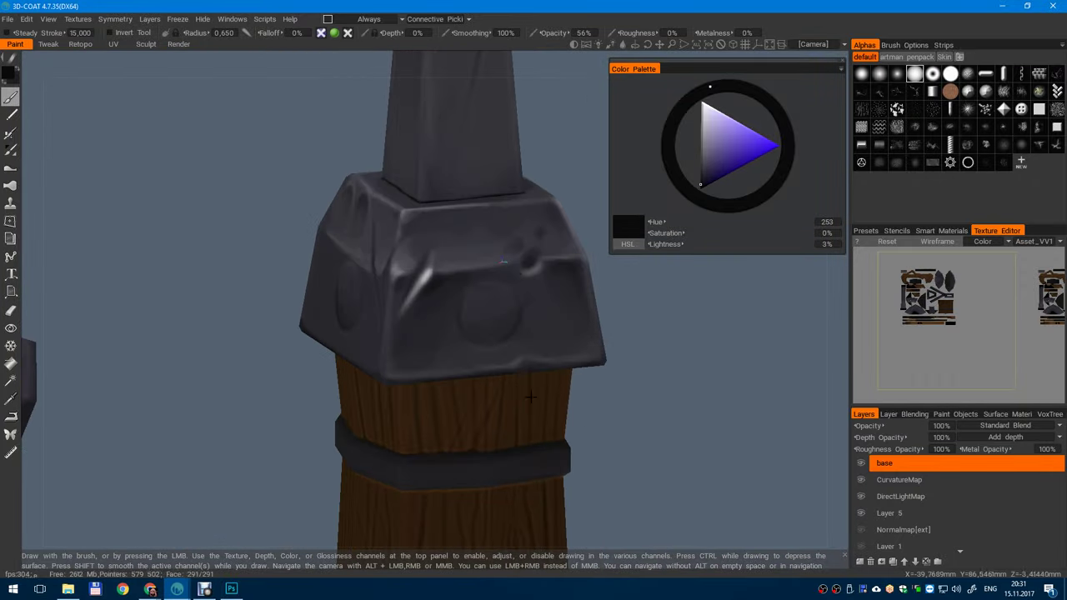
mouse_move(522, 279)
alt+mouse_down()
mouse_move(500, 309)
mouse_move(427, 300)
alt+mouse_up()
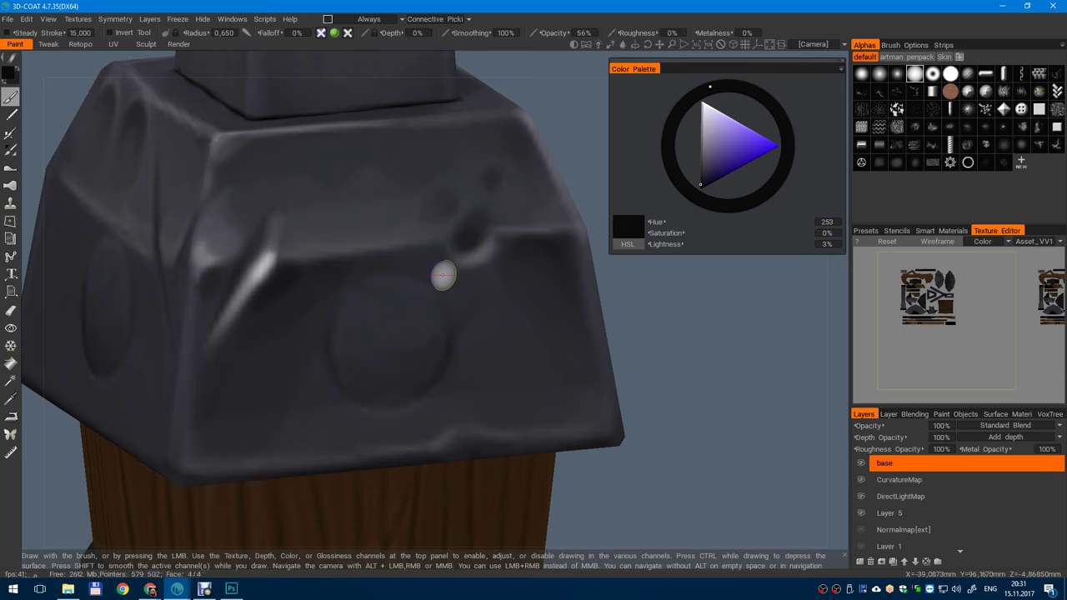
alt+drag(406, 207, 369, 207)
key(v)
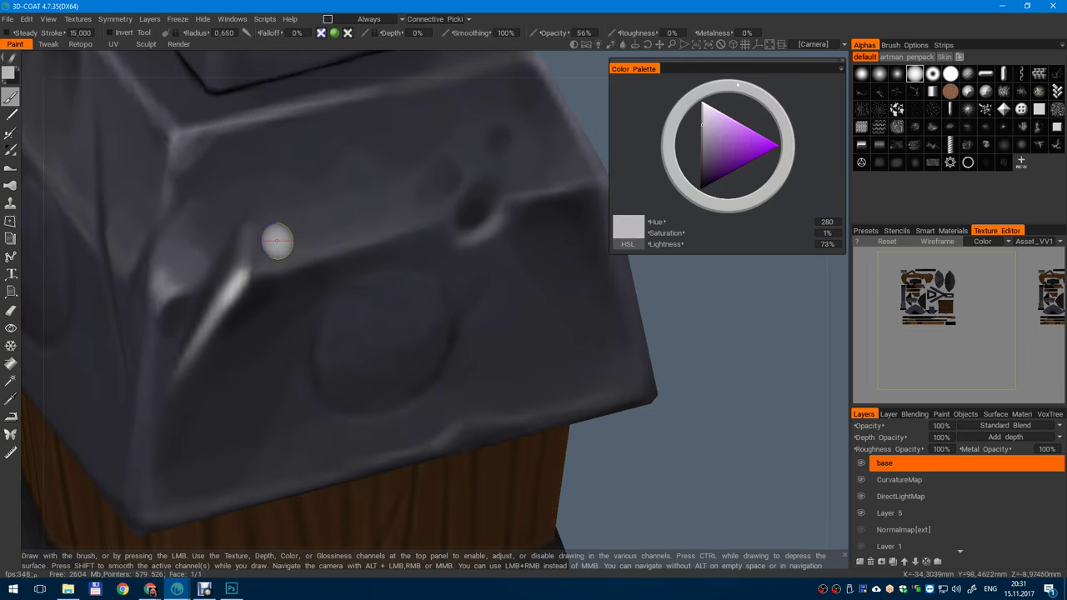
key(bracketleft)
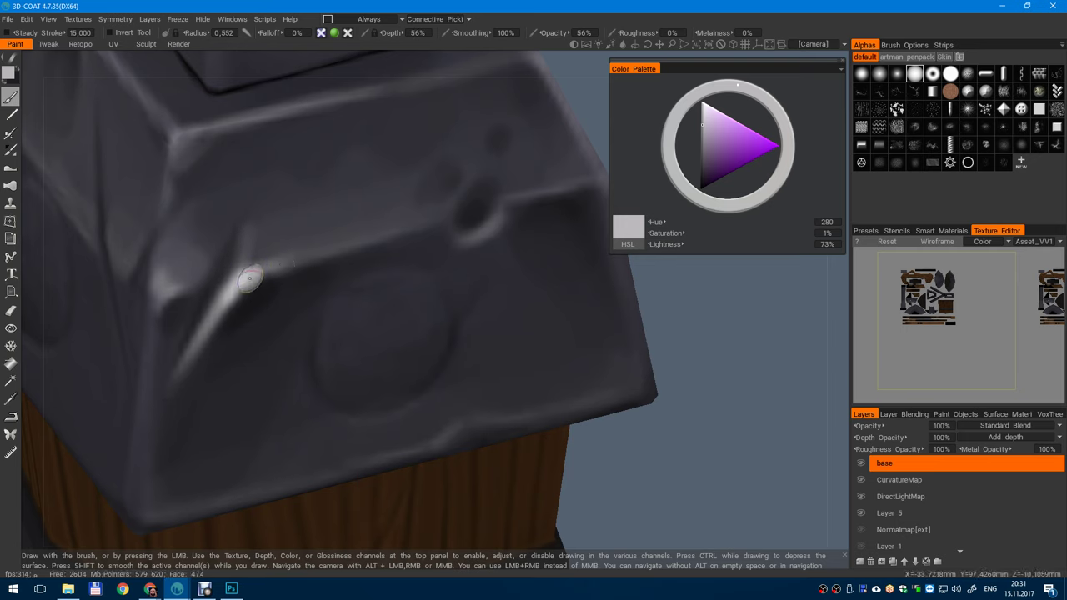
alt+drag(376, 232, 456, 370)
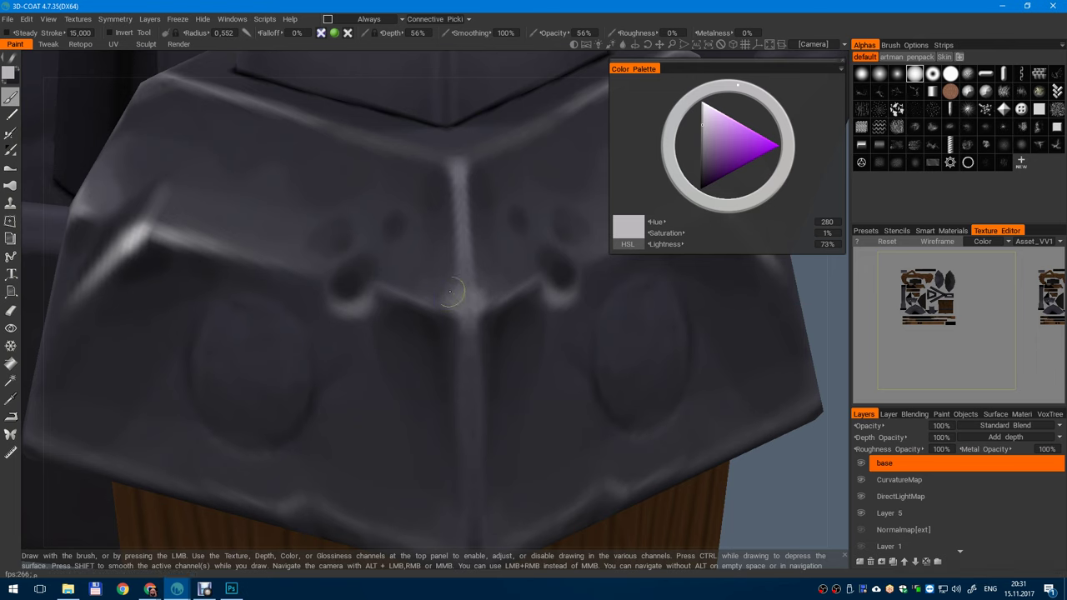
- Brighten the round rivet on the front face with a grey of 58% lightness and a brush radius of 2.669
alt+right_drag(375, 225, 337, 170)
alt+drag(400, 292, 500, 287)
alt+right_drag(414, 309, 500, 375)
alt+drag(459, 341, 457, 302)
click(702, 137)
click(476, 284)
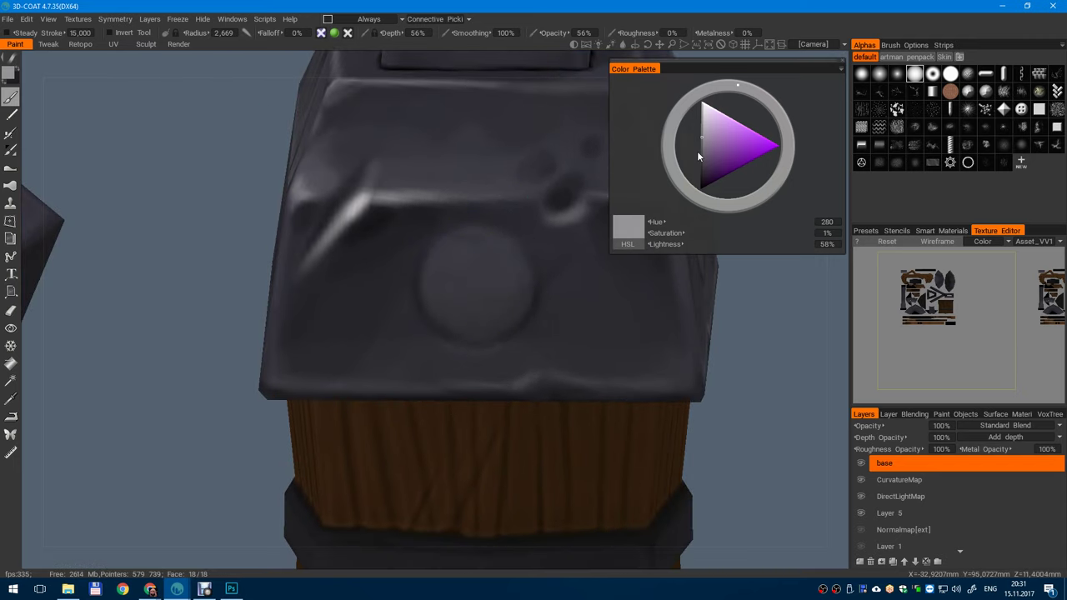
- Paint a soft round highlight on the rivet's upper-left area using 84% lightness and a brush radius of 1.245
click(699, 115)
mouse_move(514, 212)
alt+mouse_down()
mouse_move(515, 251)
mouse_move(533, 255)
alt+mouse_up()
mouse_move(483, 237)
alt+right_down()
mouse_move(502, 262)
mouse_move(454, 248)
alt+right_up()
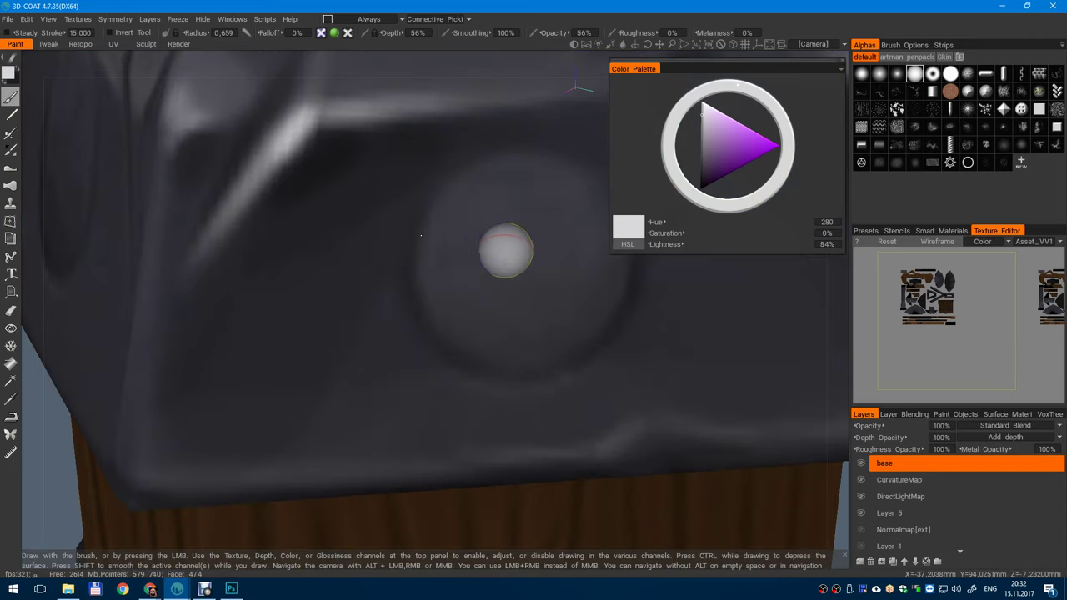
drag(487, 180, 482, 213)
key(ctrl+z)
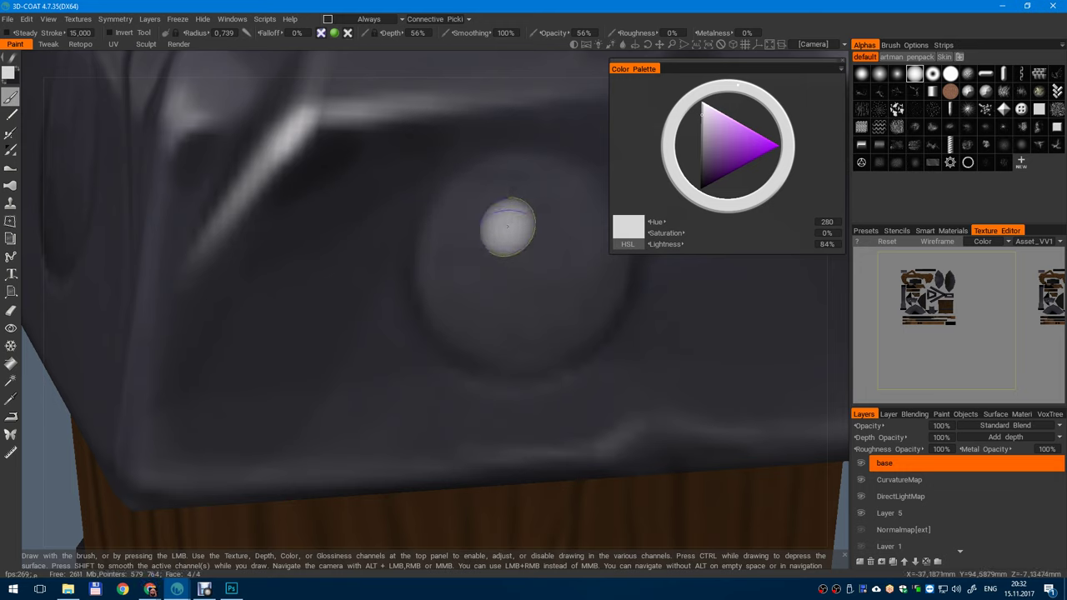
alt+middle_drag(508, 229, 442, 271)
right_drag(421, 235, 442, 234)
drag(433, 232, 457, 230)
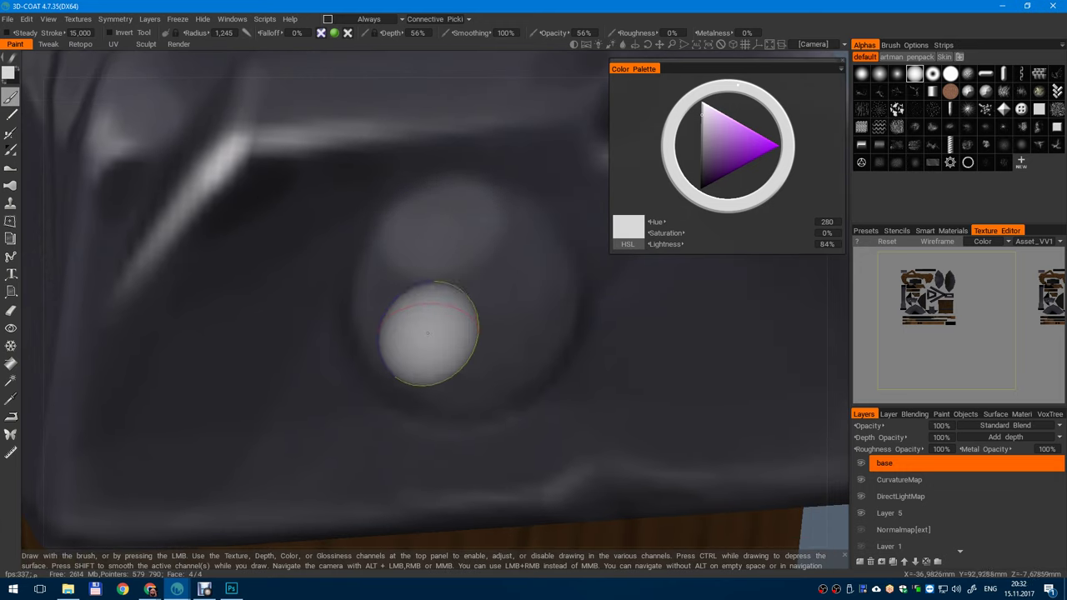
- Sample light and dark greys repeatedly from the rivet and blend the shading across its middle and lower part
key(v)
drag(391, 294, 387, 293)
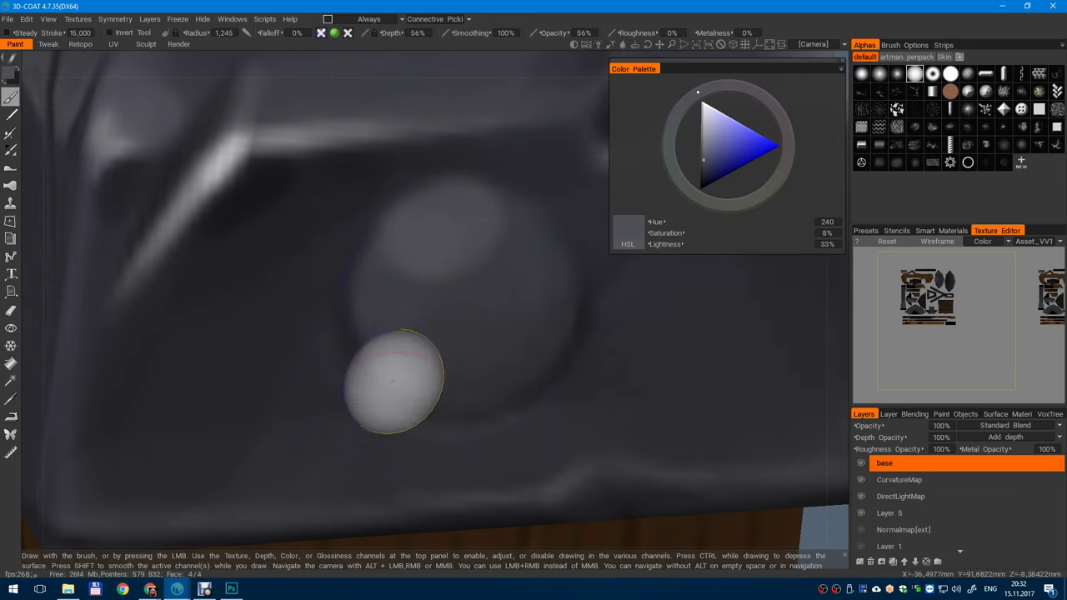
key(v)
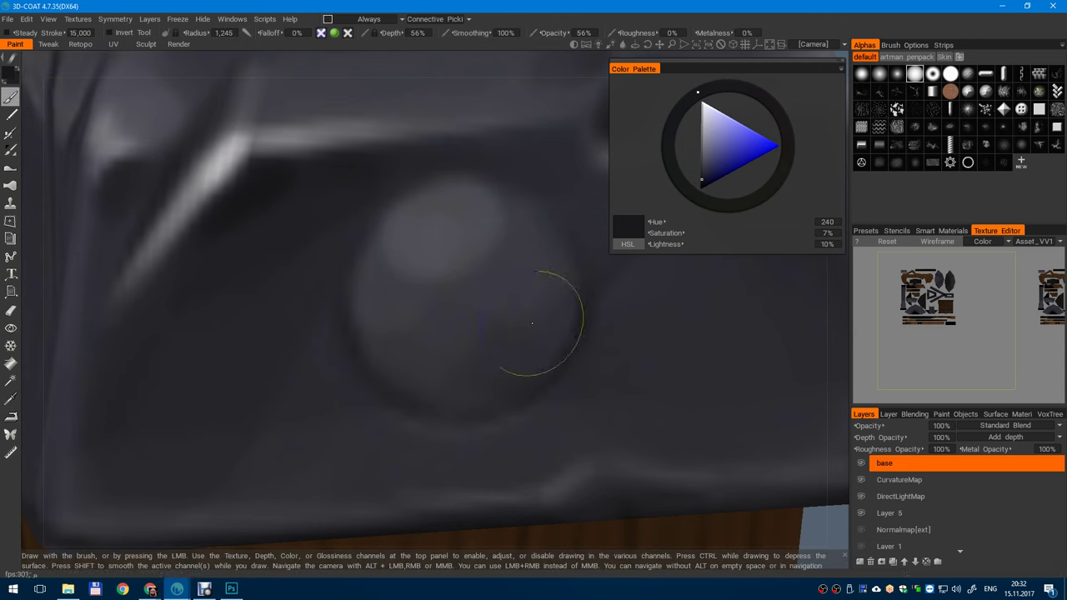
key(v)
key(v)
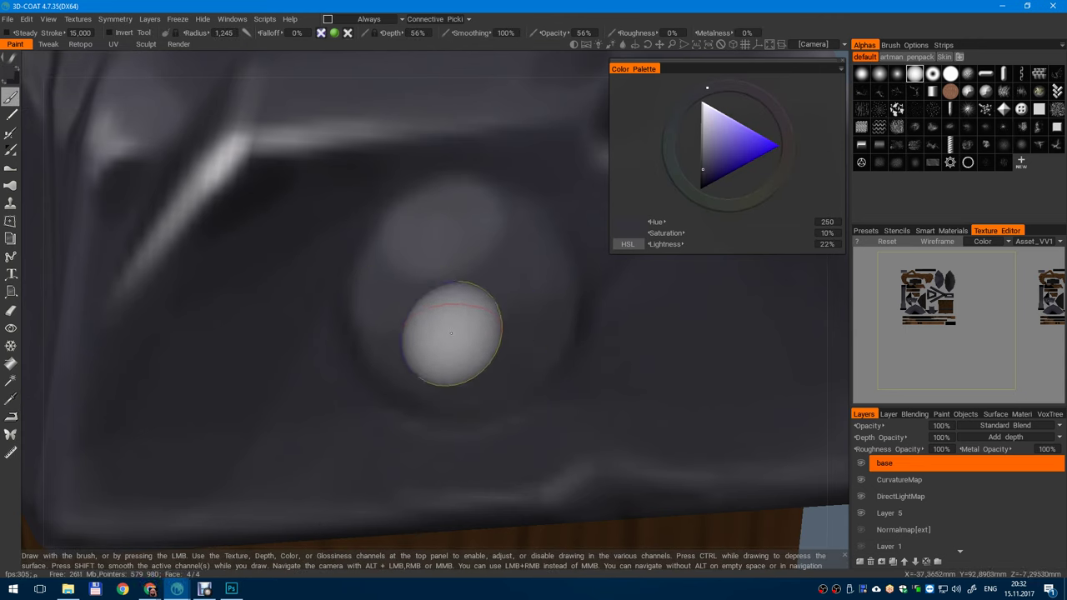
key(v)
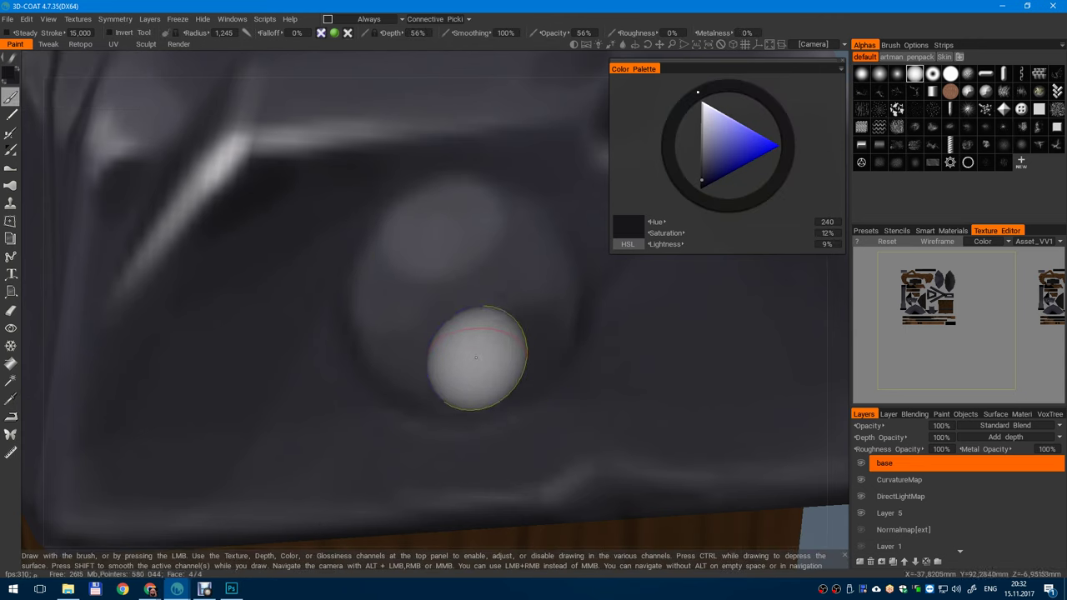
key(v)
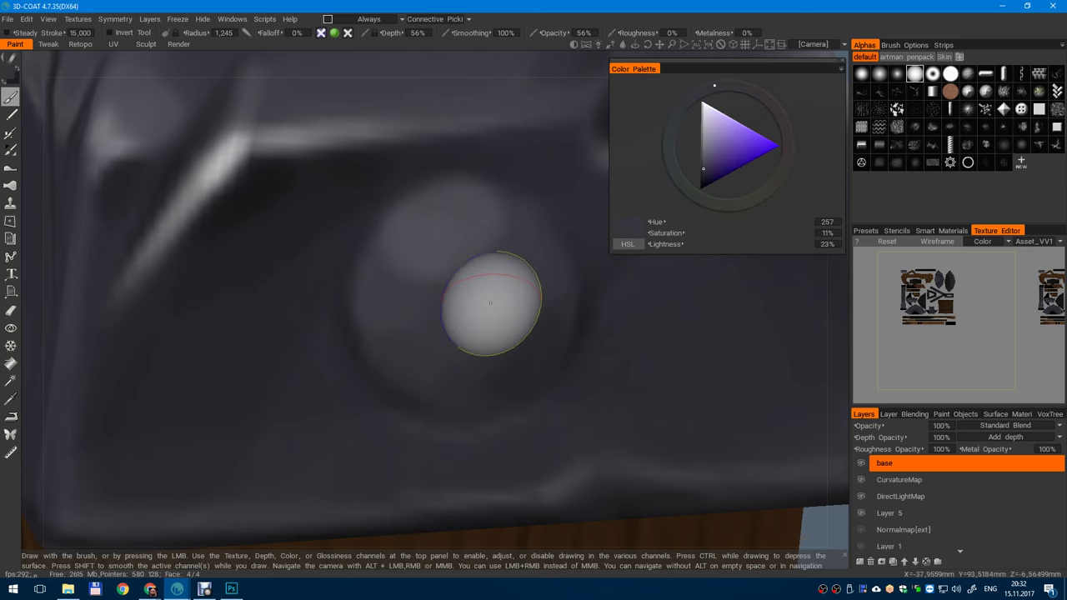
- Sample a dark grey of 9% lightness, reduce the brush radius to 0.688 and darken the rivet's lower edge
key(v)
right_drag(517, 376, 488, 376)
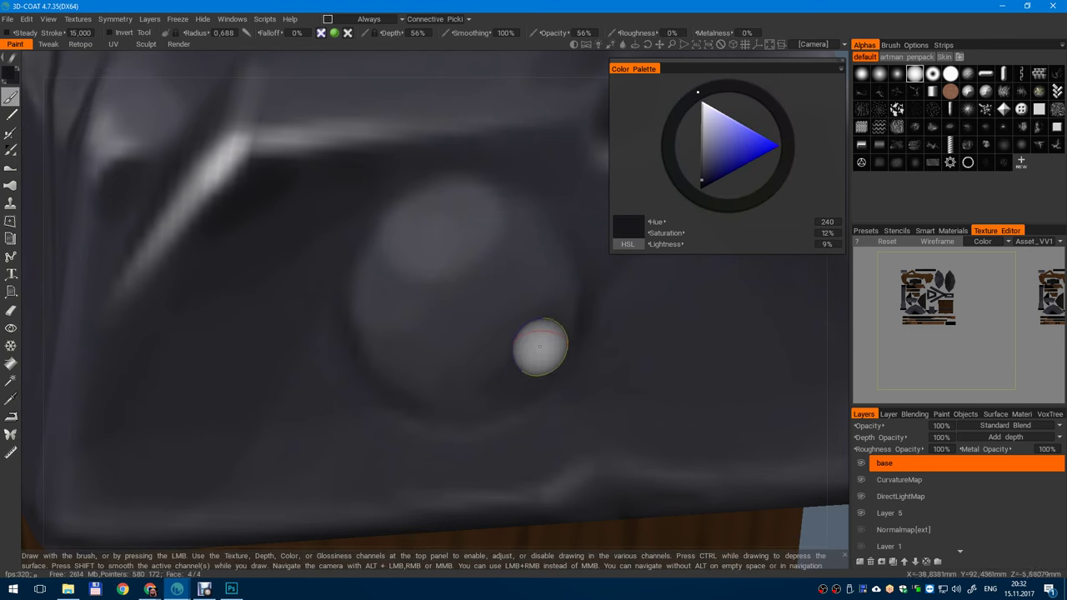
mouse_move(541, 347)
mouse_down()
mouse_move(560, 260)
mouse_move(423, 365)
mouse_up()
alt+right_drag(421, 262, 420, 124)
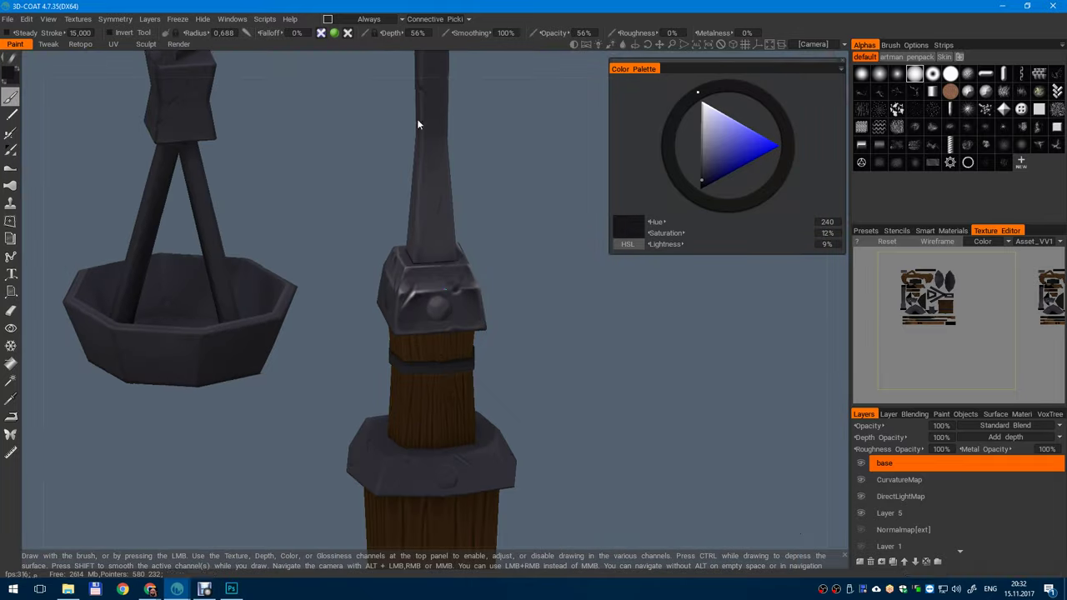
alt+drag(419, 125, 400, 92)
- Deepen the shadow around the rivet's lower rim with a near-black of 1% lightness and a brush radius of 0.543
alt+right_drag(400, 91, 396, 275)
mouse_move(396, 275)
alt+mouse_down()
mouse_move(494, 347)
mouse_move(553, 272)
alt+mouse_up()
scroll(492, 347, up, 5)
key(v)
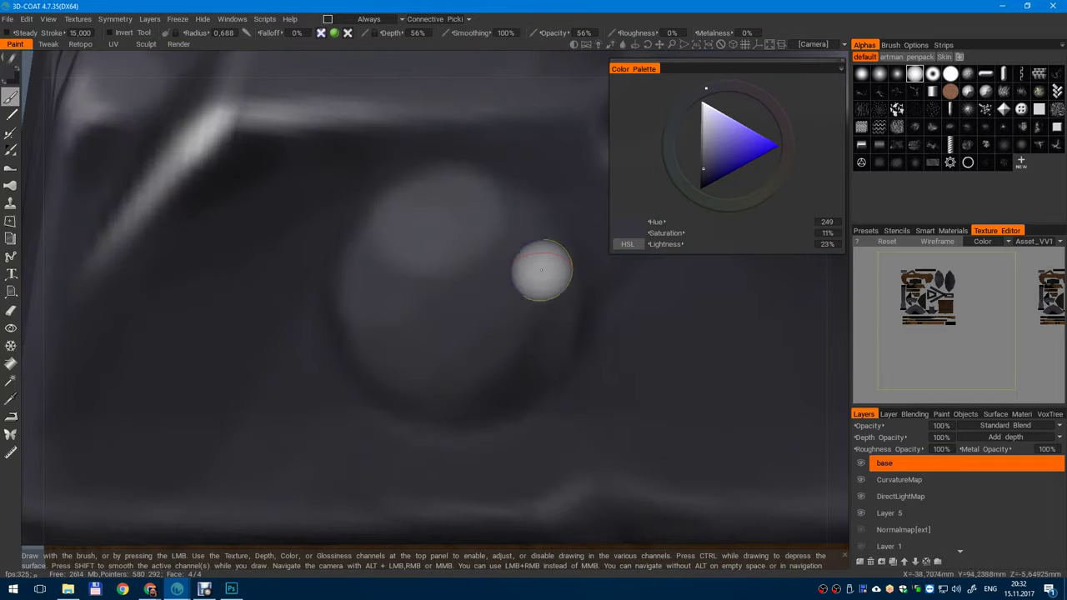
key(v)
click(245, 156)
drag(540, 347, 565, 330)
click(701, 186)
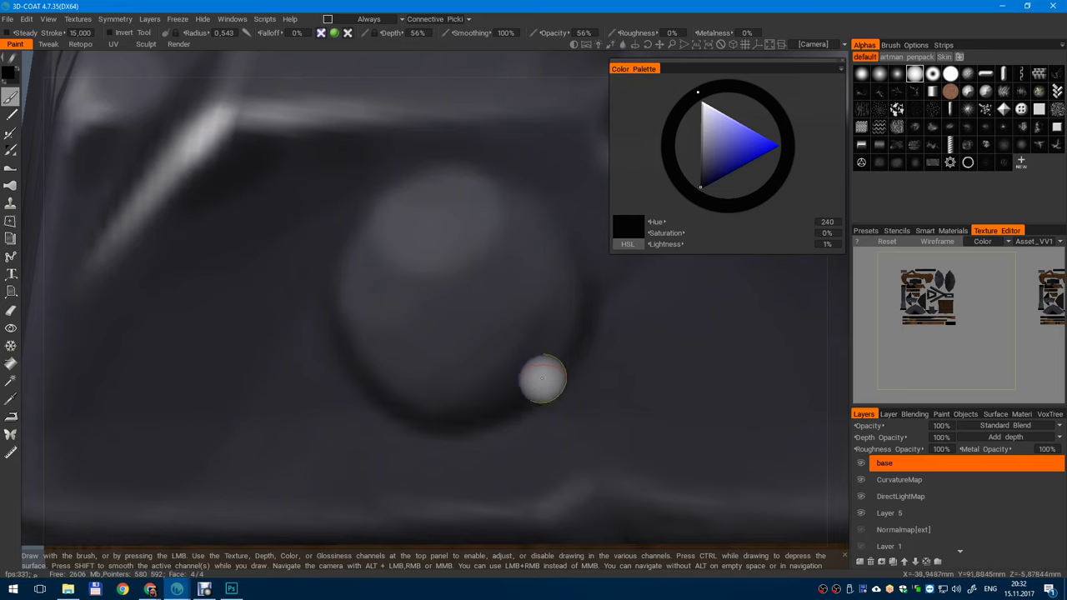
- Sample a light grey of 70% lightness from the scratch and paint a rim highlight around the rivet's lower-right edge with brush radius 0.767
alt+right_drag(561, 187, 508, 276)
alt+drag(508, 276, 472, 236)
alt+right_drag(472, 236, 522, 412)
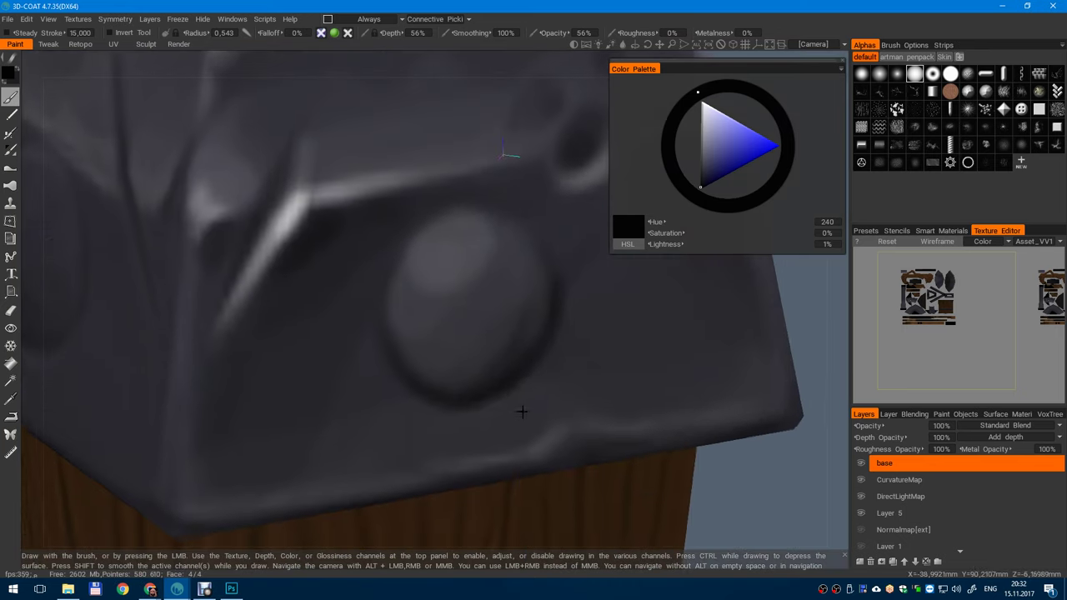
key(v)
click(302, 210)
key(v)
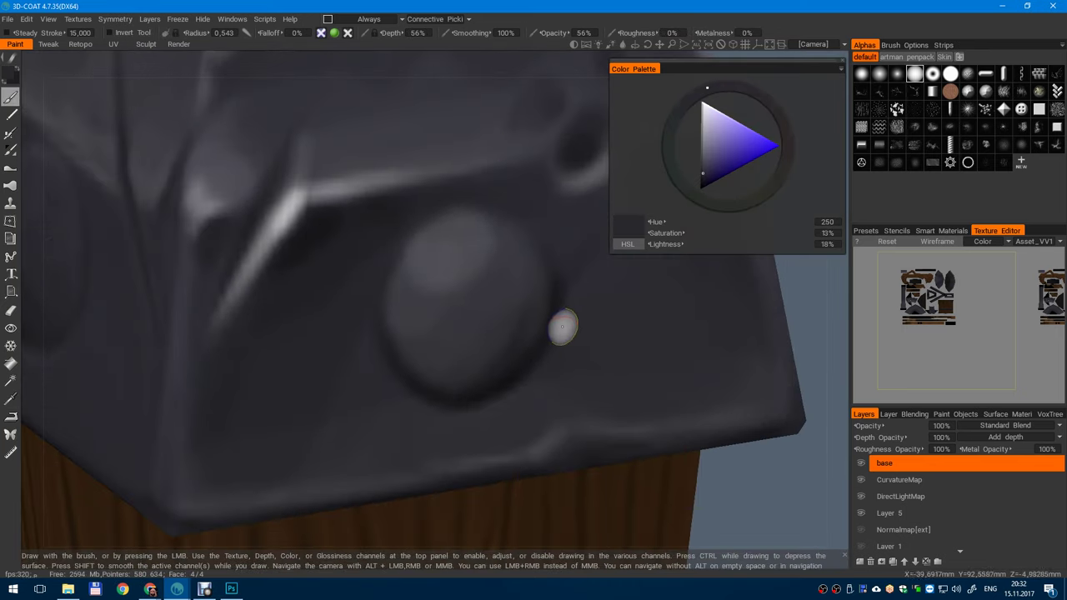
key(v)
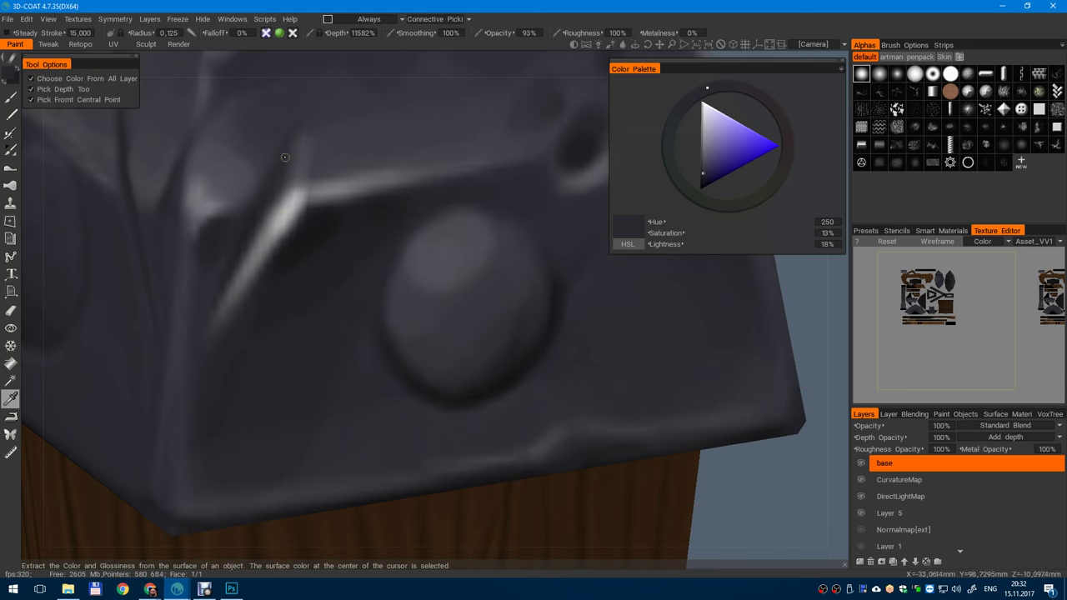
click(296, 198)
right_drag(564, 332, 573, 332)
drag(573, 301, 527, 404)
drag(561, 327, 454, 414)
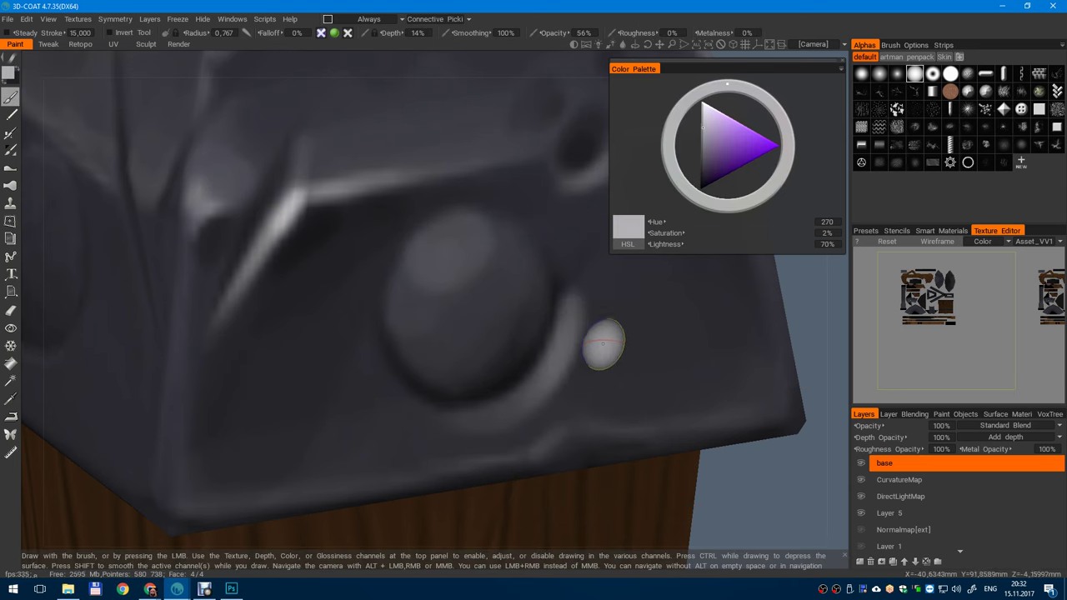
- Sample dark greys of 18% and 19% lightness beside the rivet and blend the outer side of its rim highlight into the metal
key(v)
click(594, 338)
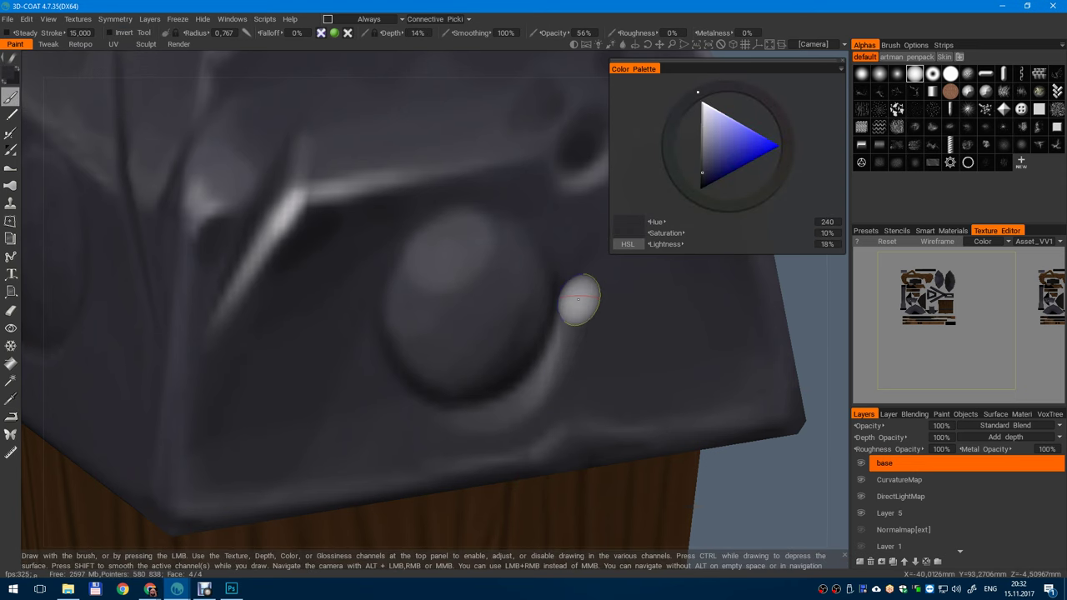
key(v)
click(602, 335)
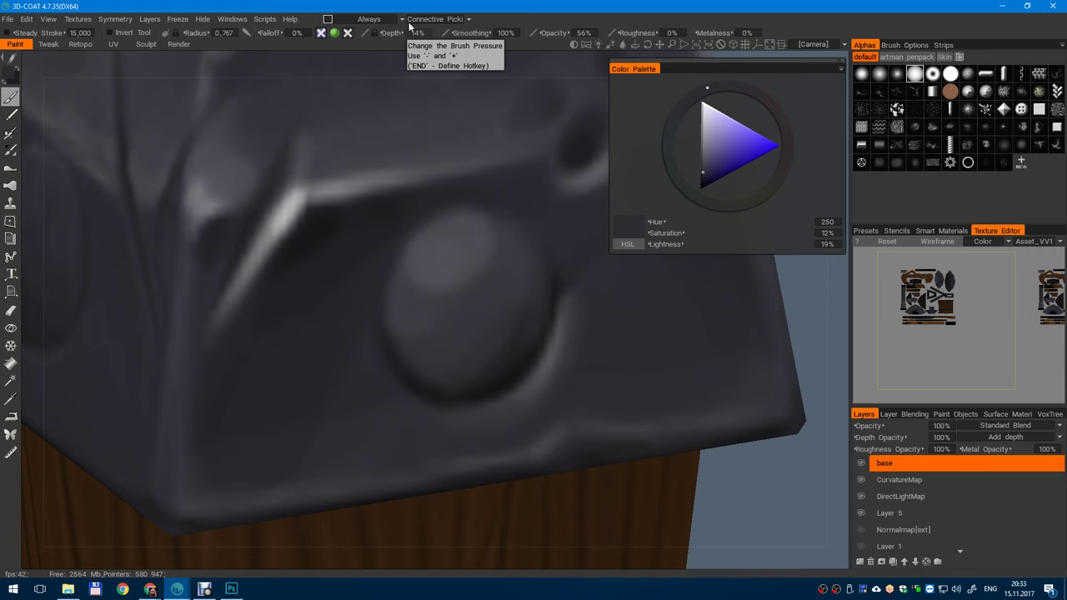
- Examine the painted cap, the lower wooden post and the metal supports, then the crane's upper wooden beams
alt+right_drag(519, 310, 478, 136)
alt+middle_drag(500, 486, 510, 269)
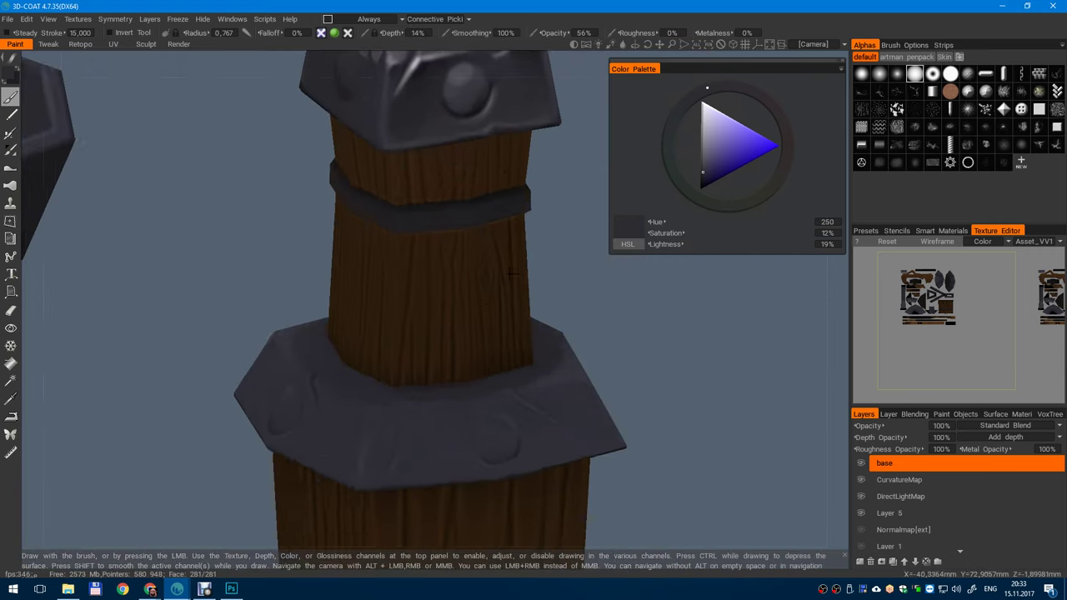
alt+drag(542, 280, 500, 215)
alt+right_drag(500, 215, 475, 175)
alt+middle_drag(459, 250, 454, 399)
alt+drag(447, 392, 464, 437)
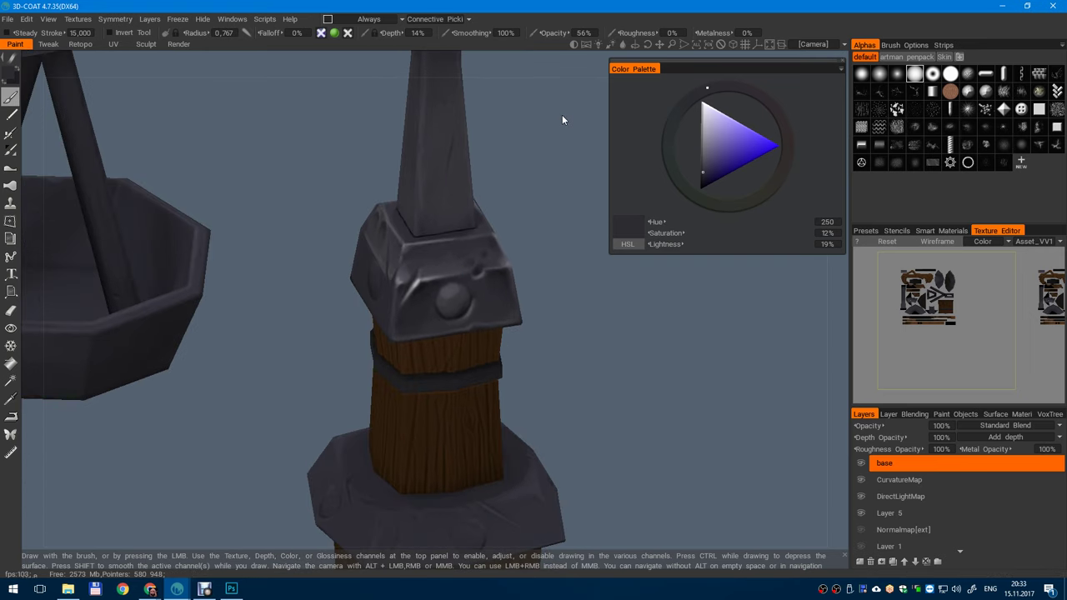
alt+middle_drag(494, 198, 510, 509)
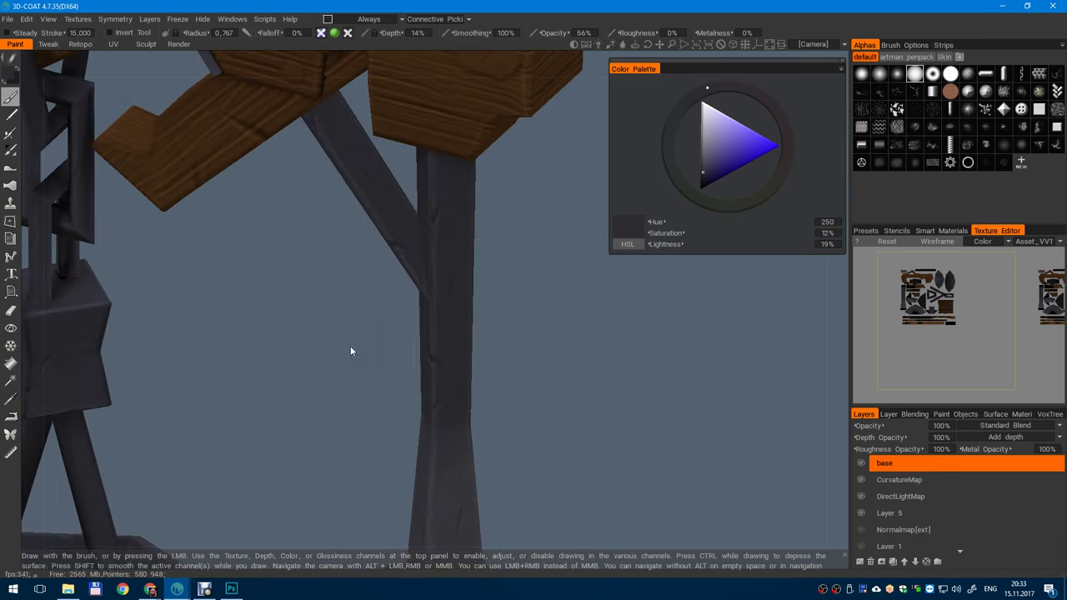
alt+right_drag(351, 345, 271, 191)
alt+middle_drag(271, 191, 342, 390)
alt+drag(342, 390, 371, 342)
alt+right_drag(371, 342, 409, 462)
alt+middle_drag(400, 208, 380, 292)
alt+drag(379, 291, 334, 284)
alt+right_drag(334, 167, 300, 217)
- Sample a wood brown from the upper beam and lighten it to 27% saturation and 55% lightness
key(v)
click(177, 208)
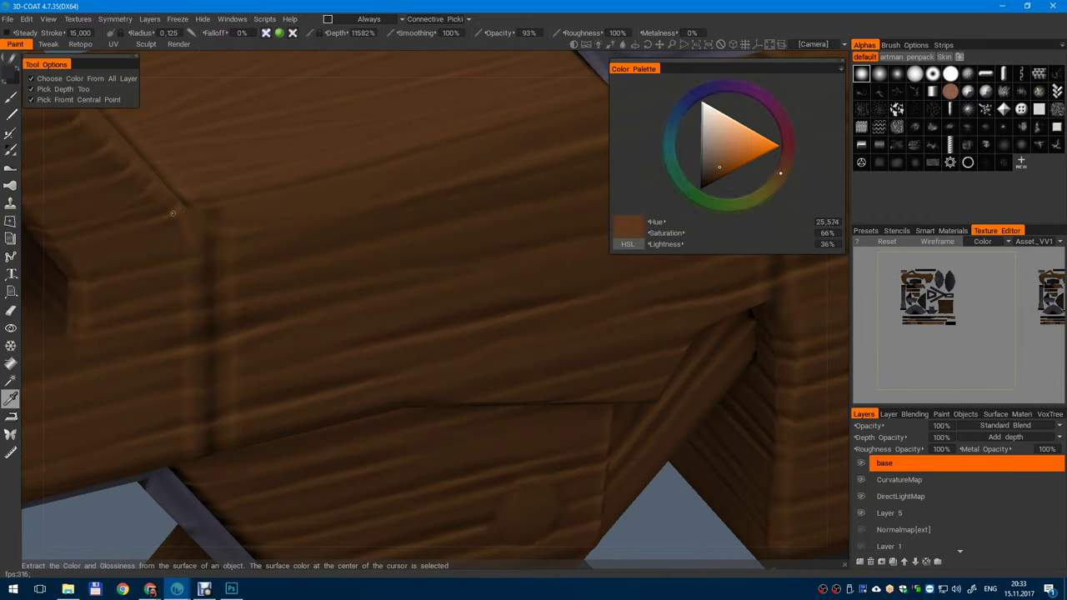
mouse_move(370, 388)
alt+right_down()
mouse_move(342, 263)
mouse_move(343, 200)
alt+right_up()
alt+middle_drag(343, 333, 343, 121)
alt+drag(354, 321, 388, 99)
alt+middle_drag(401, 243, 353, 450)
alt+drag(359, 150, 400, 266)
alt+right_drag(400, 267, 436, 381)
alt+drag(436, 381, 398, 310)
alt+right_drag(398, 310, 451, 442)
drag(722, 161, 721, 150)
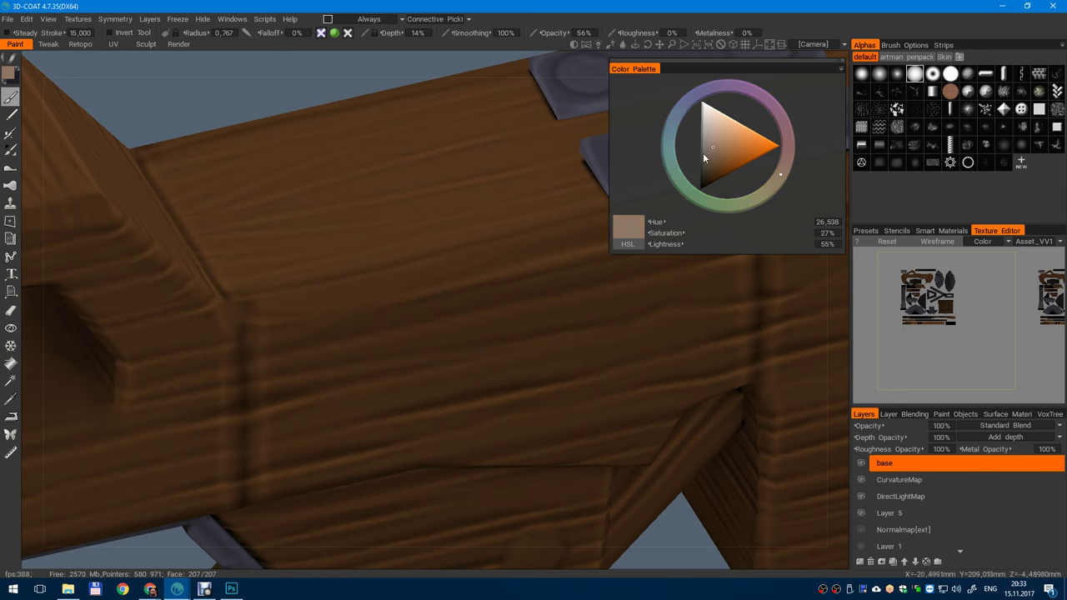
- Highlight the wood below the diagonal brace's crack at 59% opacity, using a sampled brown lightened to 37% and 47% lightness
middle_drag(492, 346, 448, 294)
alt+drag(448, 296, 429, 251)
alt+drag(446, 151, 442, 190)
alt+right_drag(438, 251, 417, 286)
middle_drag(416, 285, 407, 289)
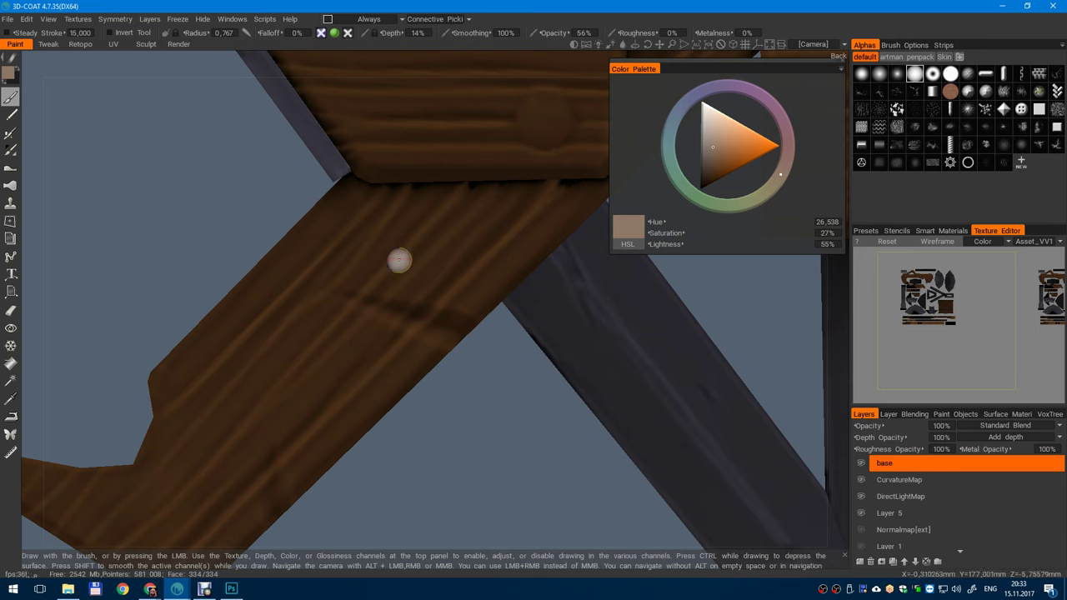
key(v)
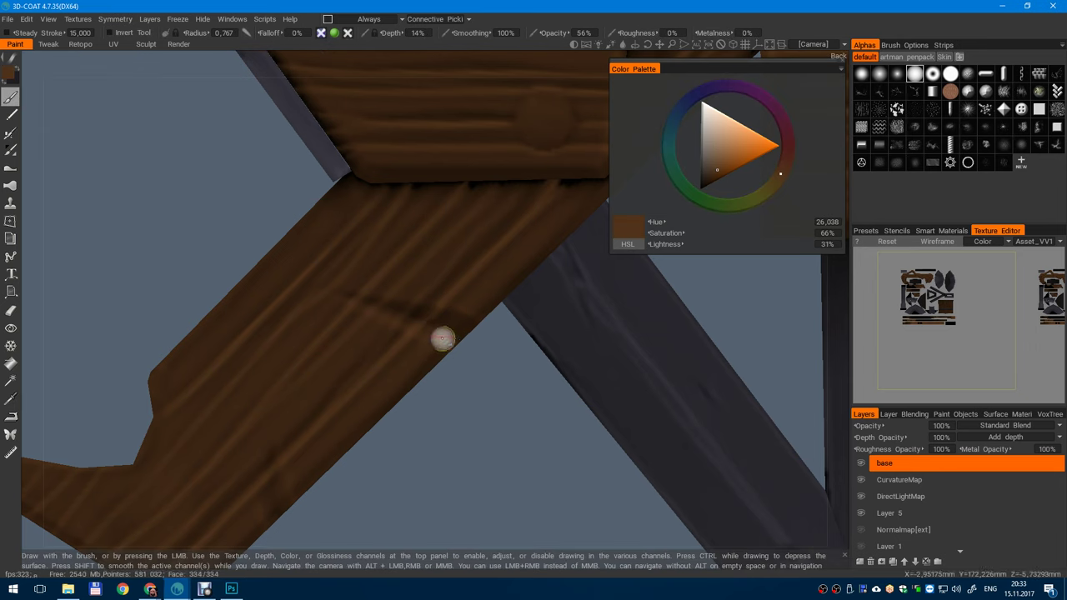
drag(548, 29, 558, 27)
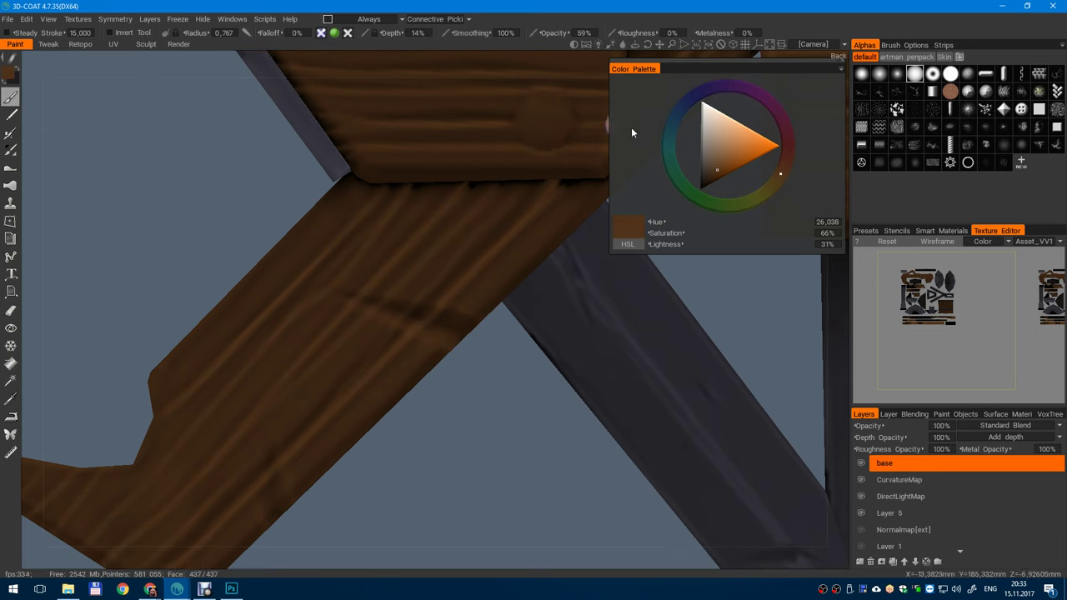
click(717, 165)
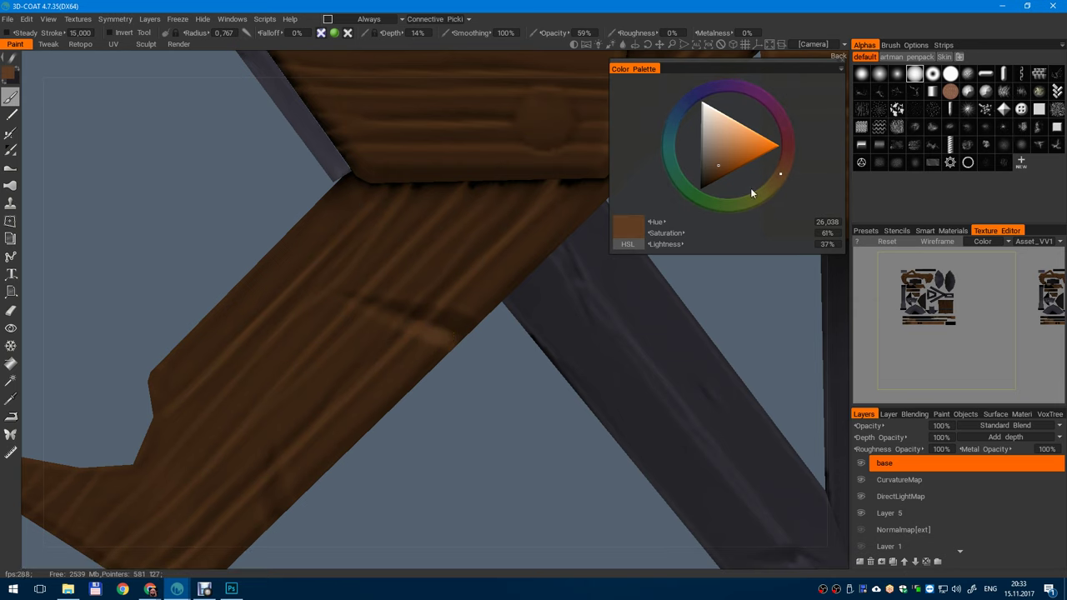
click(715, 155)
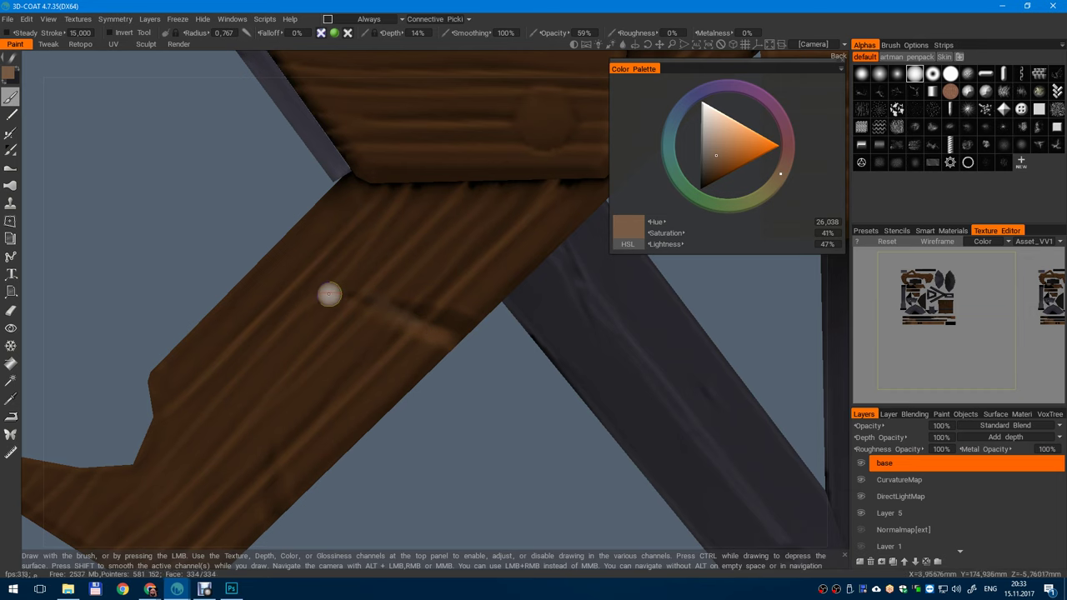
alt+right_drag(398, 264, 519, 415)
alt+middle_drag(520, 415, 531, 287)
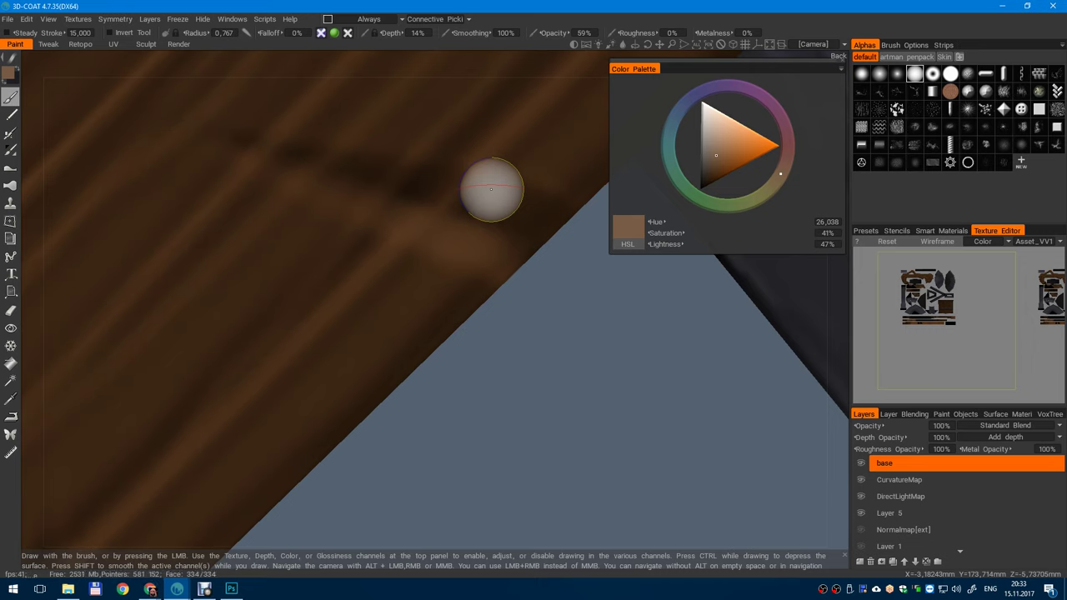
- Shade the wood beneath the crack's highlight with dark brown of 82% saturation and 17% lightness, using brush radii 1.175 and 0.856
key(v)
click(474, 219)
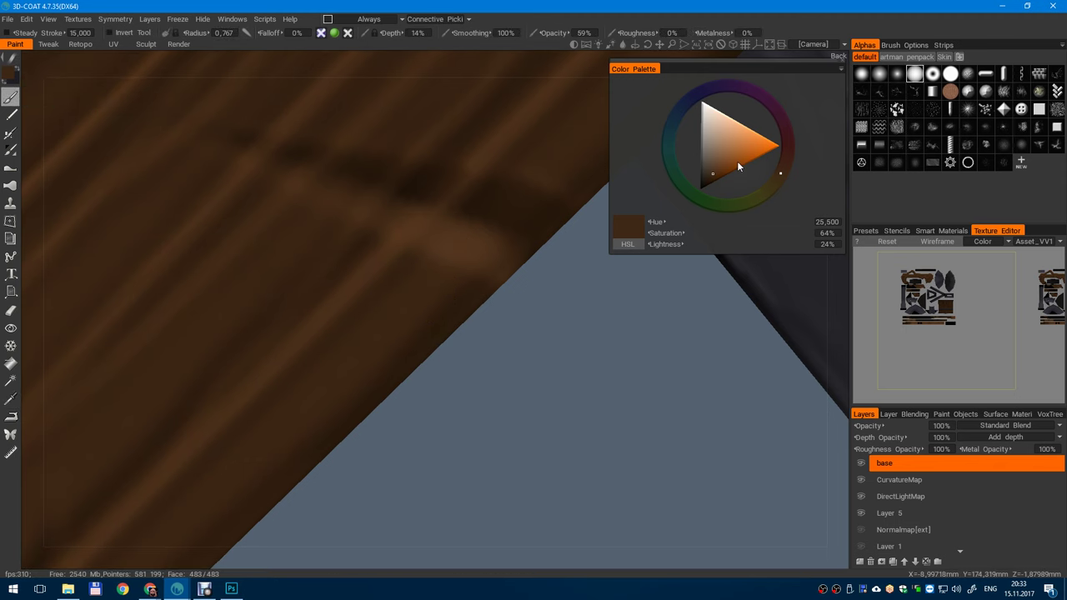
click(712, 182)
right_drag(373, 293, 415, 294)
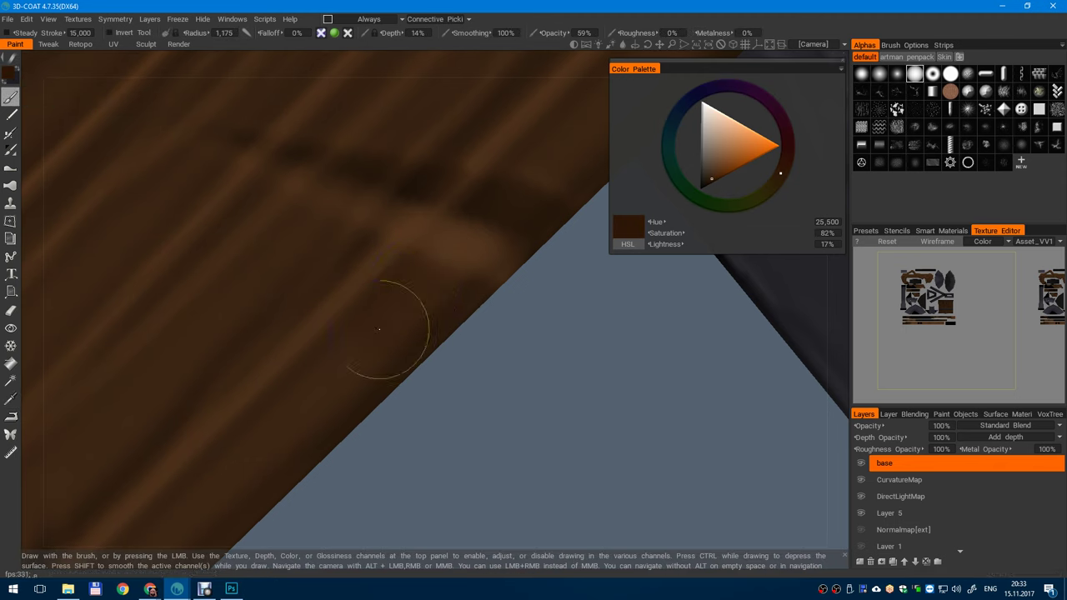
mouse_move(367, 387)
alt+right_down()
mouse_move(325, 302)
mouse_move(319, 158)
mouse_move(395, 284)
mouse_move(370, 269)
alt+right_up()
drag(354, 260, 348, 269)
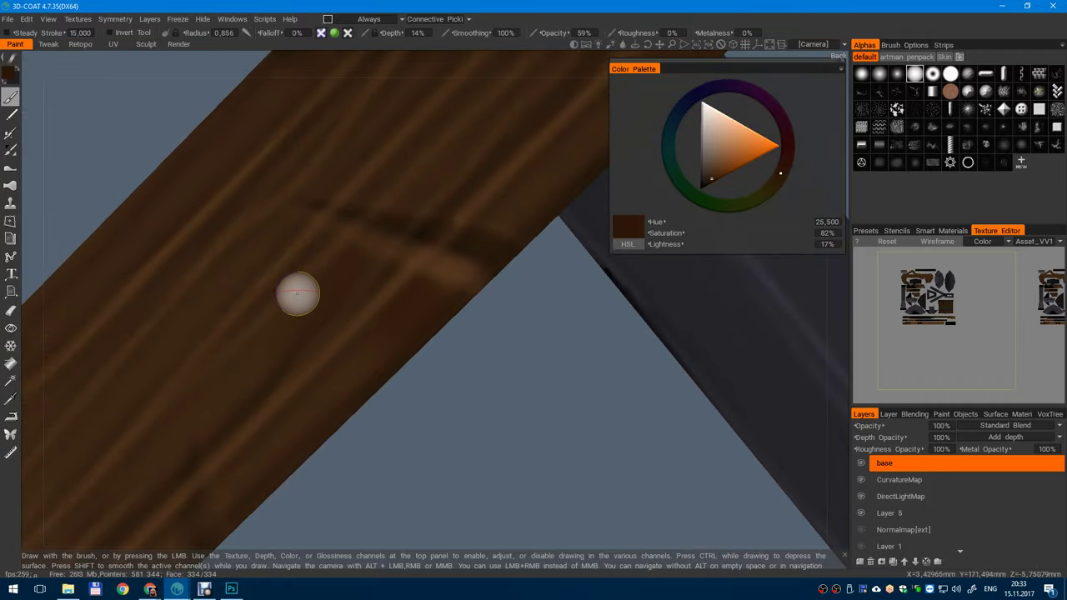
- Darken the diagonal brace's crack with a near-black brown of 81% saturation and 6% lightness, using a brush radius of 0.435
scroll(222, 66, down, 5)
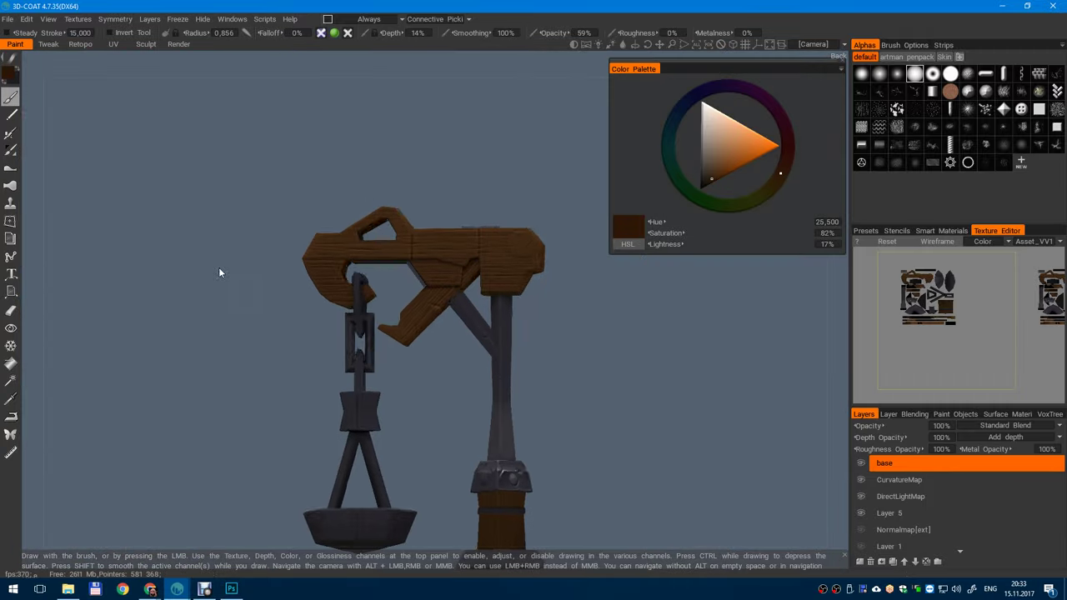
scroll(360, 281, up, 5)
scroll(348, 290, up, 5)
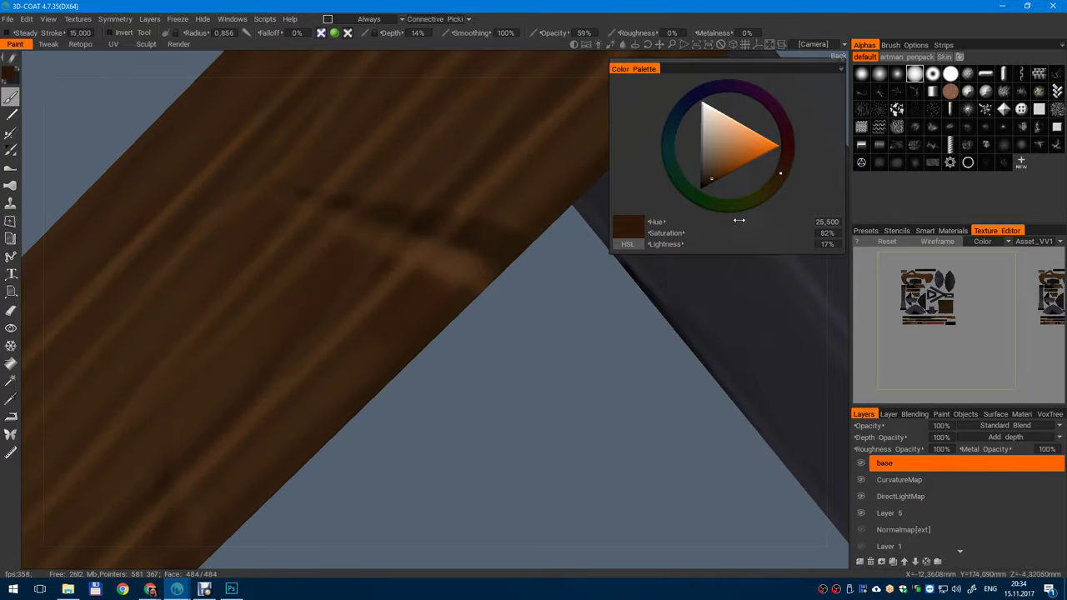
drag(712, 182, 704, 186)
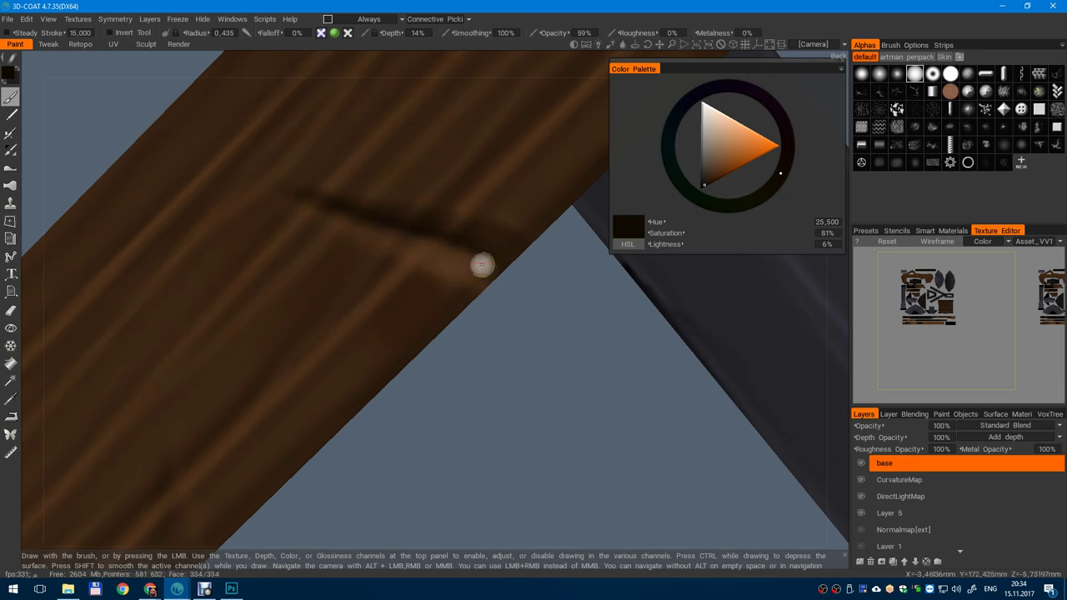
- Paint dark grain lines branching above and below the crack on the diagonal brace with the 6% lightness brown
alt+right_drag(393, 242, 502, 286)
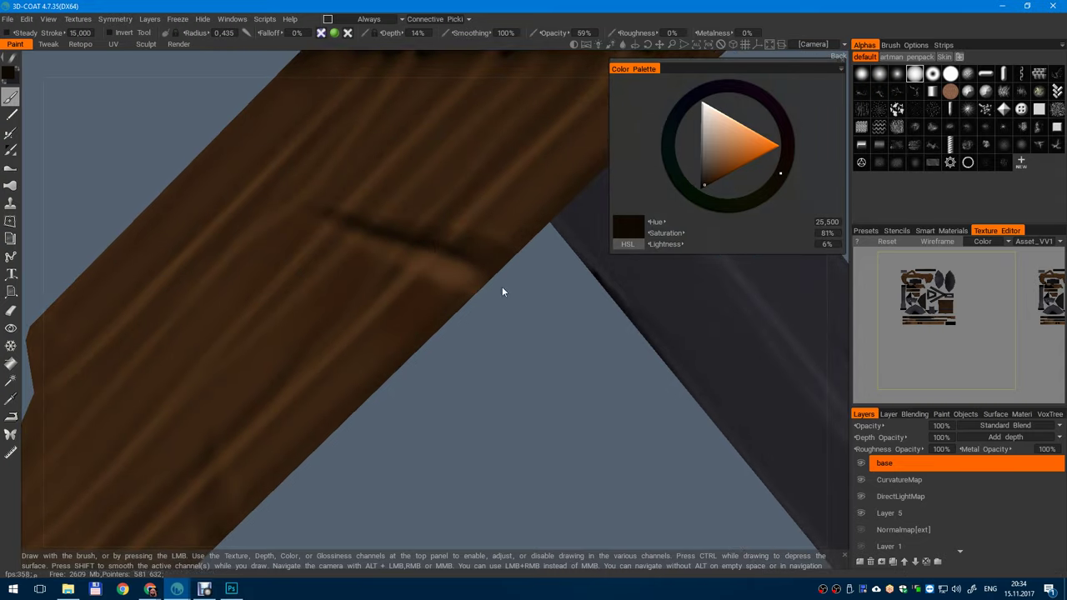
alt+middle_drag(455, 263, 441, 313)
scroll(398, 354, up, 1)
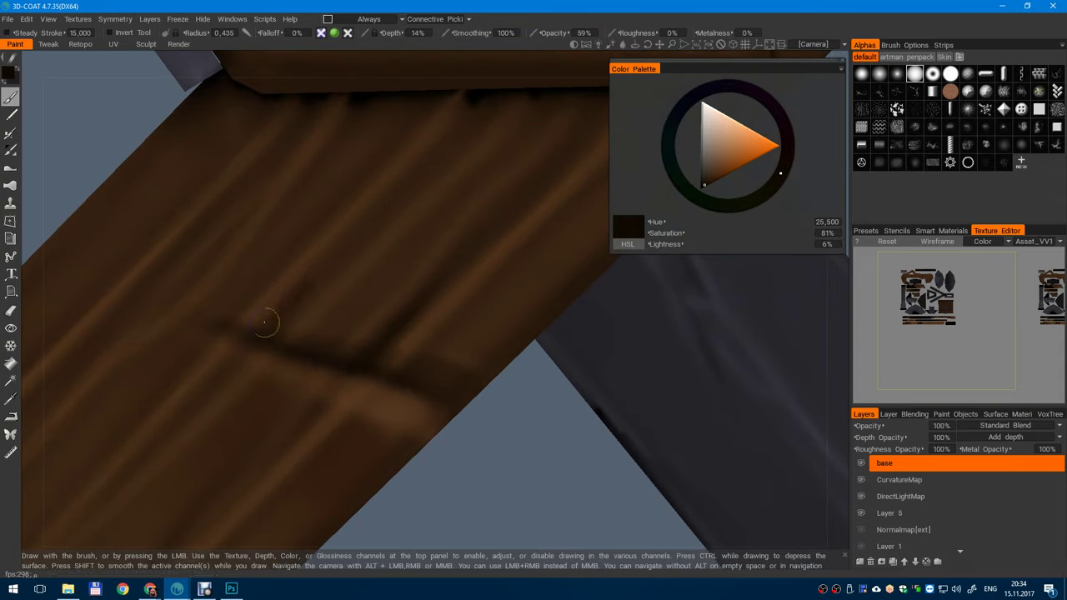
scroll(280, 311, down, 3)
scroll(414, 252, up, 3)
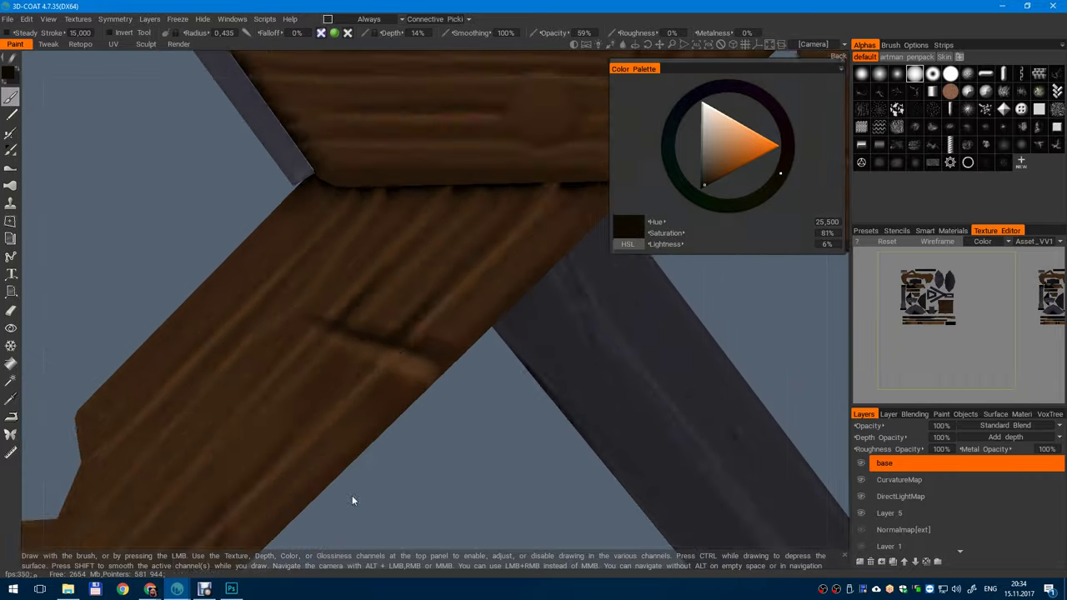
scroll(414, 252, up, 1)
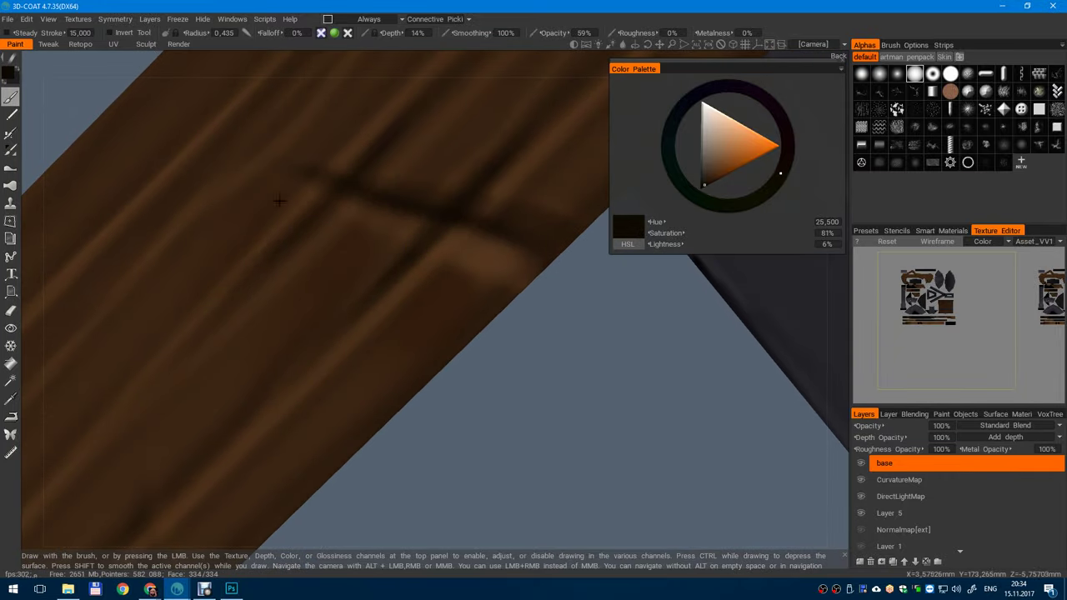
scroll(276, 227, down, 4)
scroll(312, 317, up, 4)
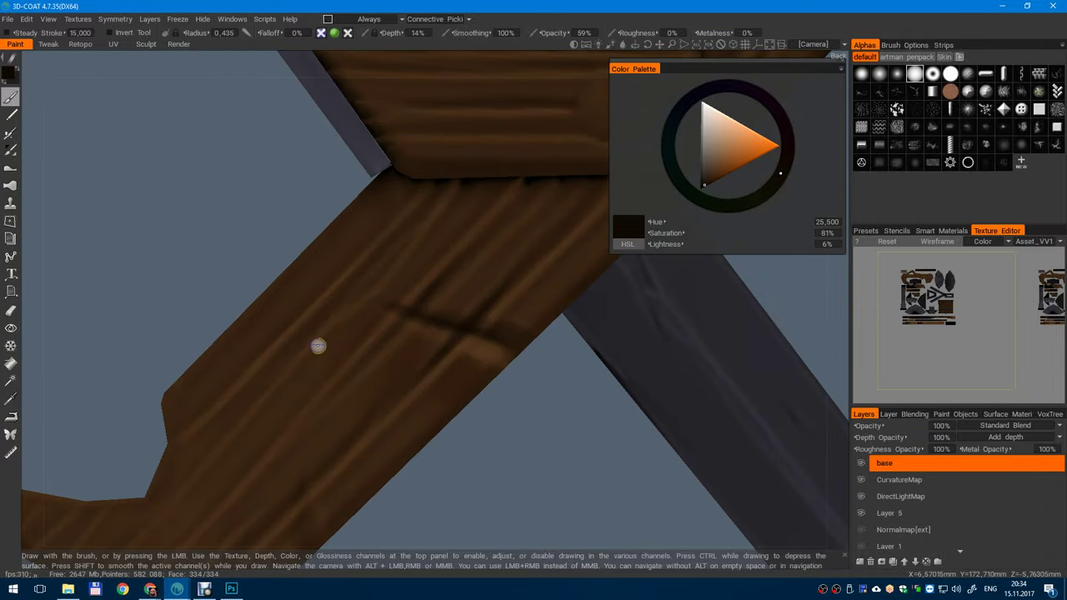
scroll(329, 276, up, 1)
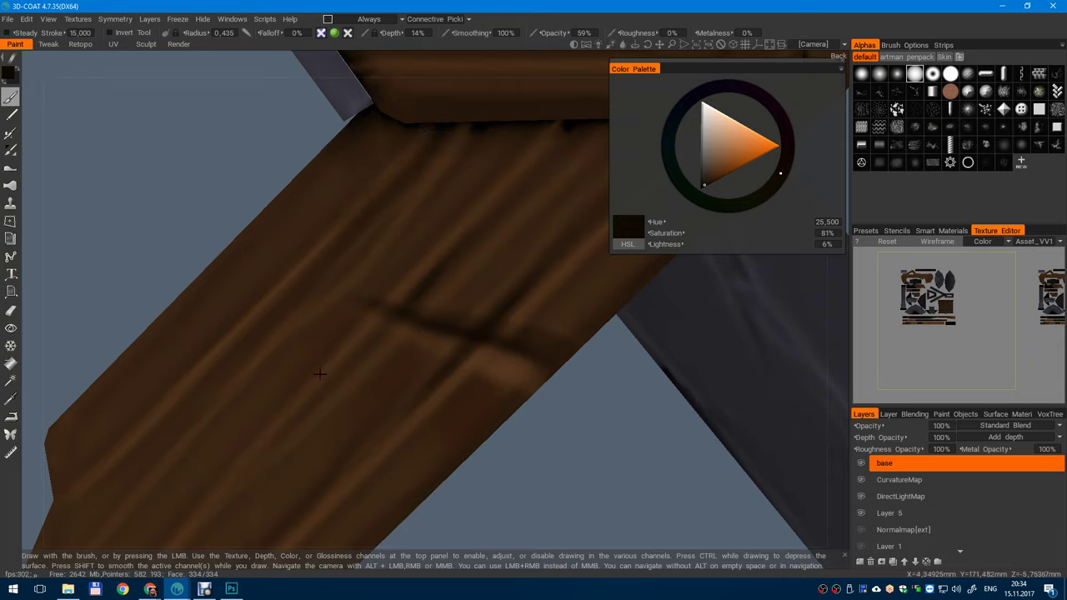
- Paint thin highlights along the lower edge of the brace's crack with a light brown of 43% saturation and 64% lightness
scroll(319, 375, down, 4)
scroll(353, 341, up, 5)
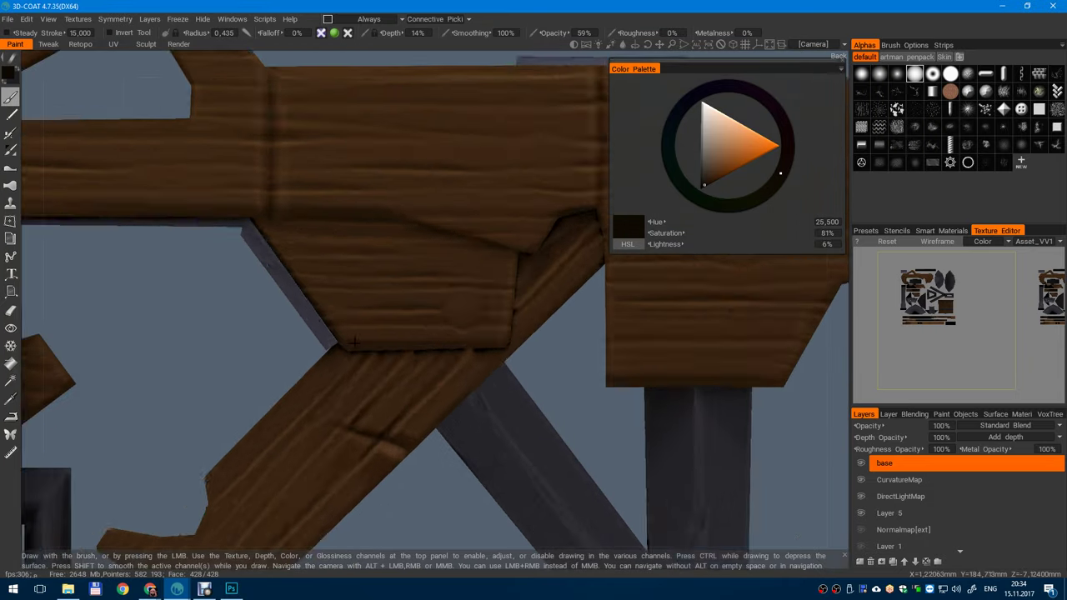
scroll(353, 342, up, 1)
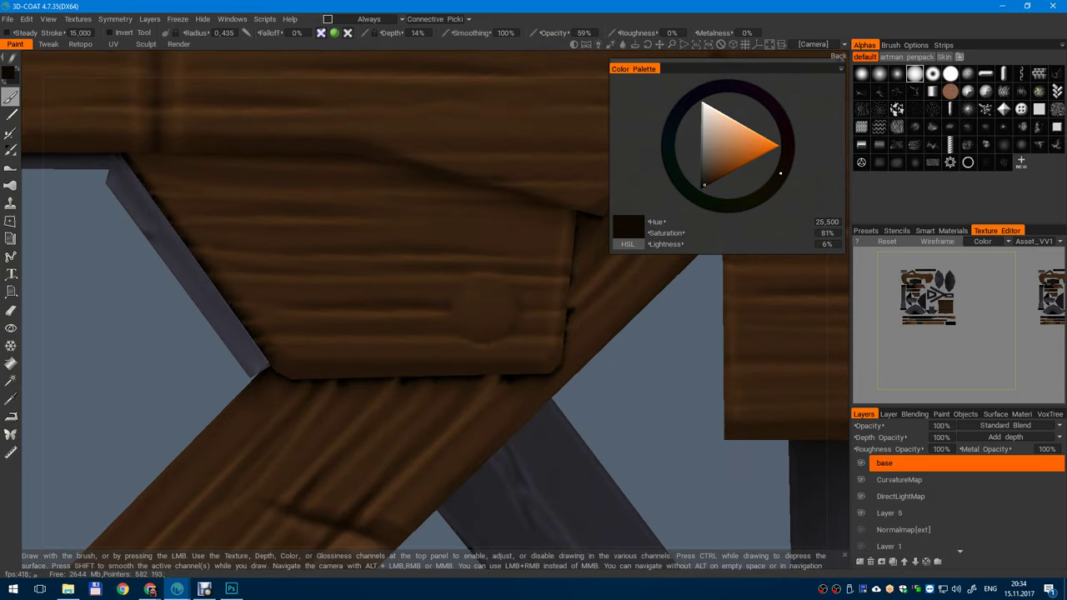
scroll(398, 238, up, 2)
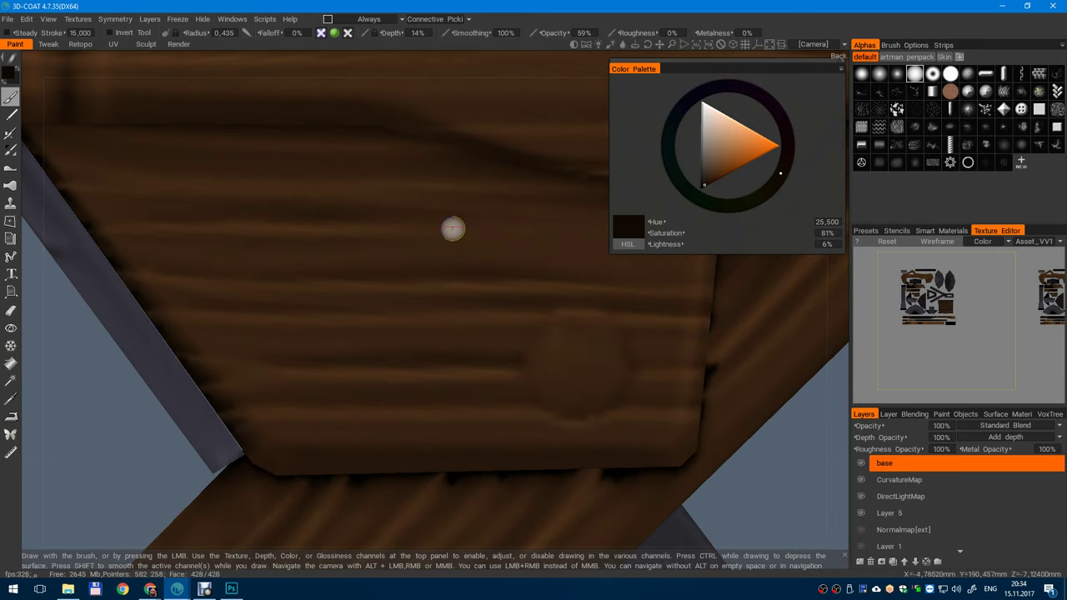
alt+right_drag(598, 232, 362, 212)
alt+drag(362, 211, 390, 277)
scroll(435, 429, up, 8)
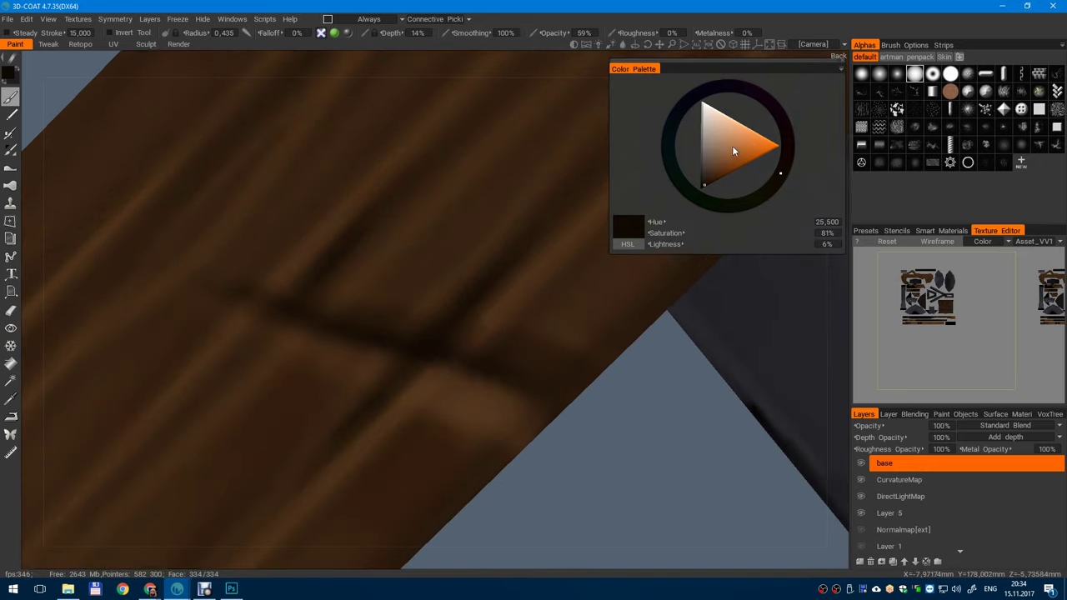
drag(732, 145, 724, 140)
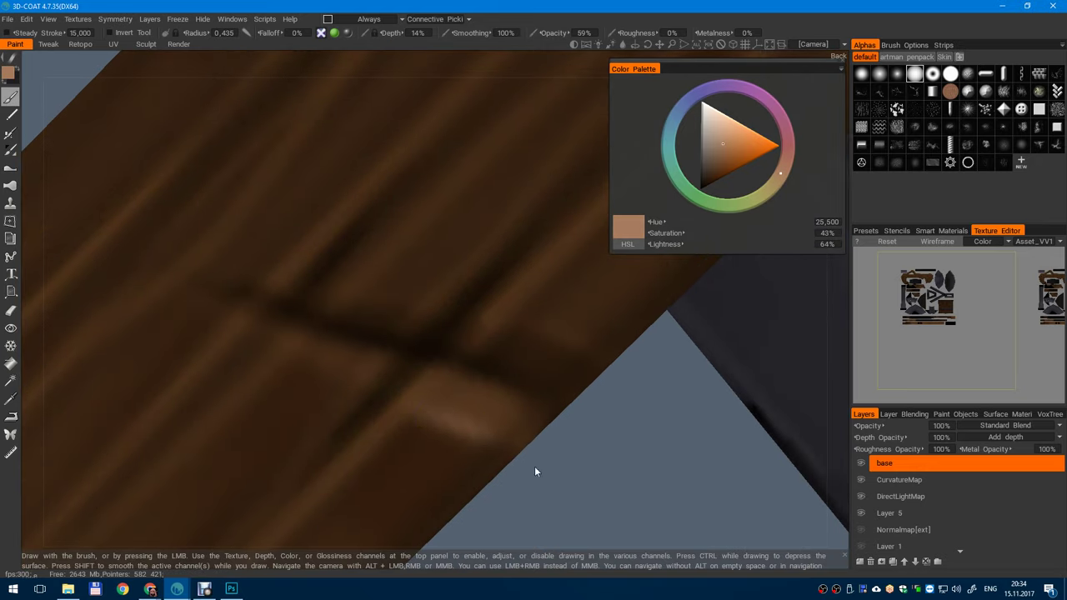
alt+right_drag(393, 417, 486, 422)
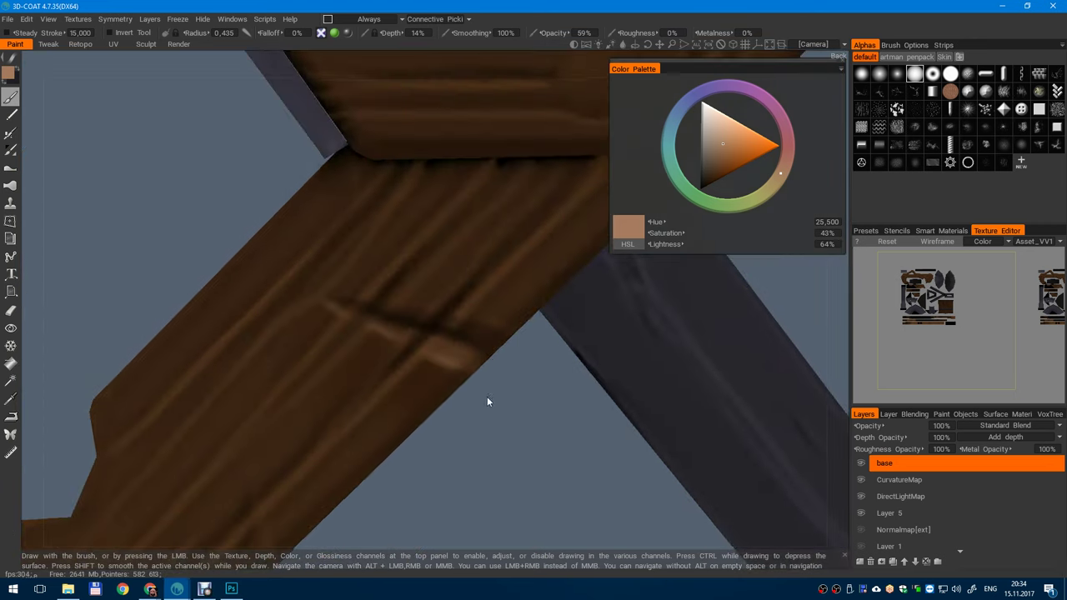
- Paint two light brown grain highlights running down the diagonal brace from the crack's lower edge, using a brush radius of 0.435
alt+middle_drag(486, 422, 524, 308)
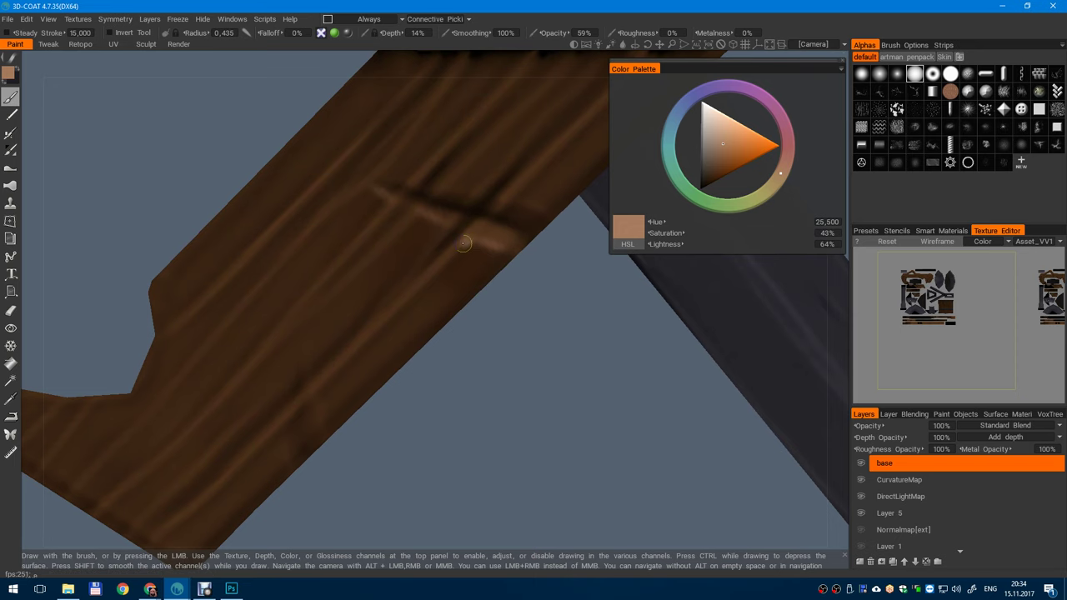
drag(469, 237, 429, 280)
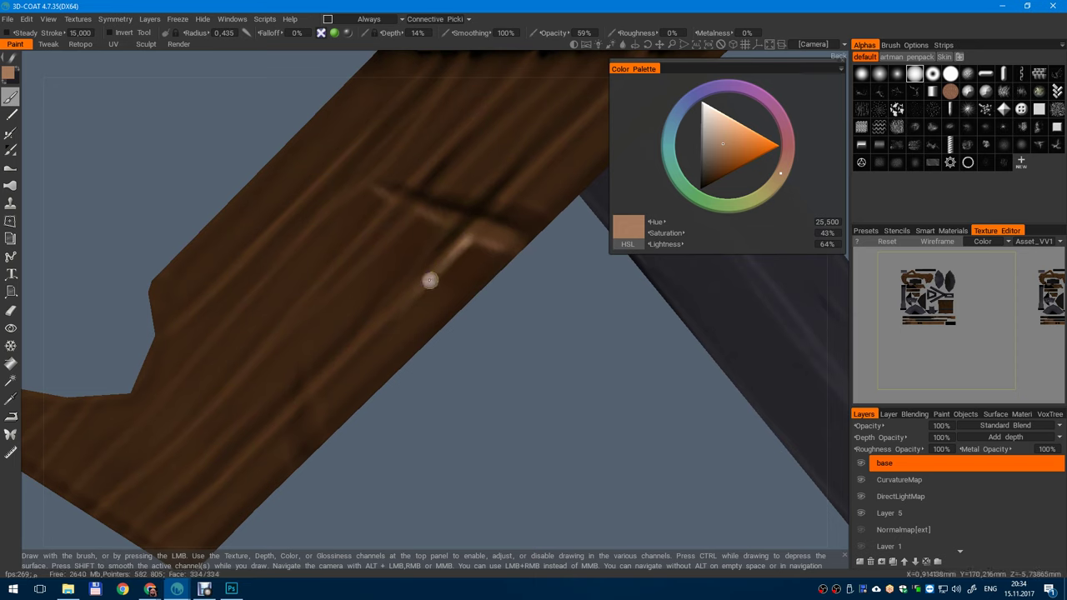
scroll(346, 230, down, 5)
scroll(397, 248, up, 5)
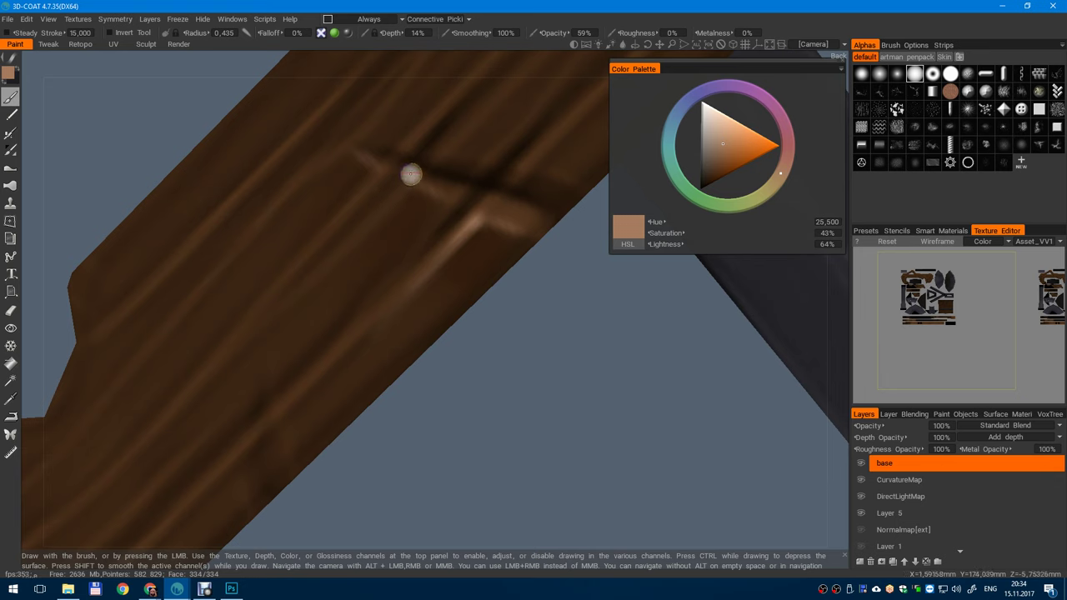
drag(411, 174, 329, 280)
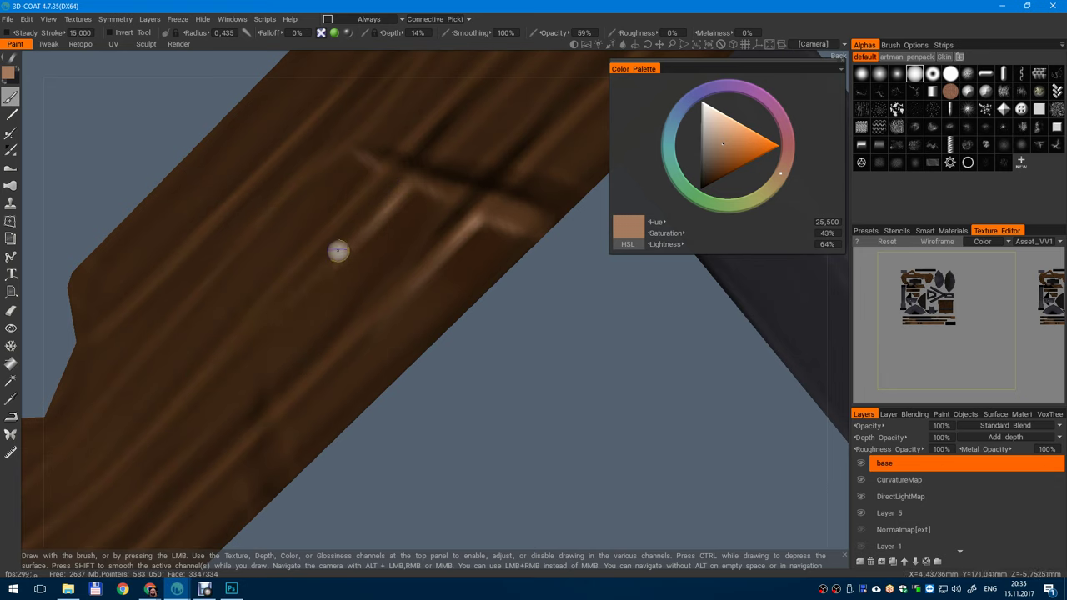
alt+right_drag(236, 335, 438, 391)
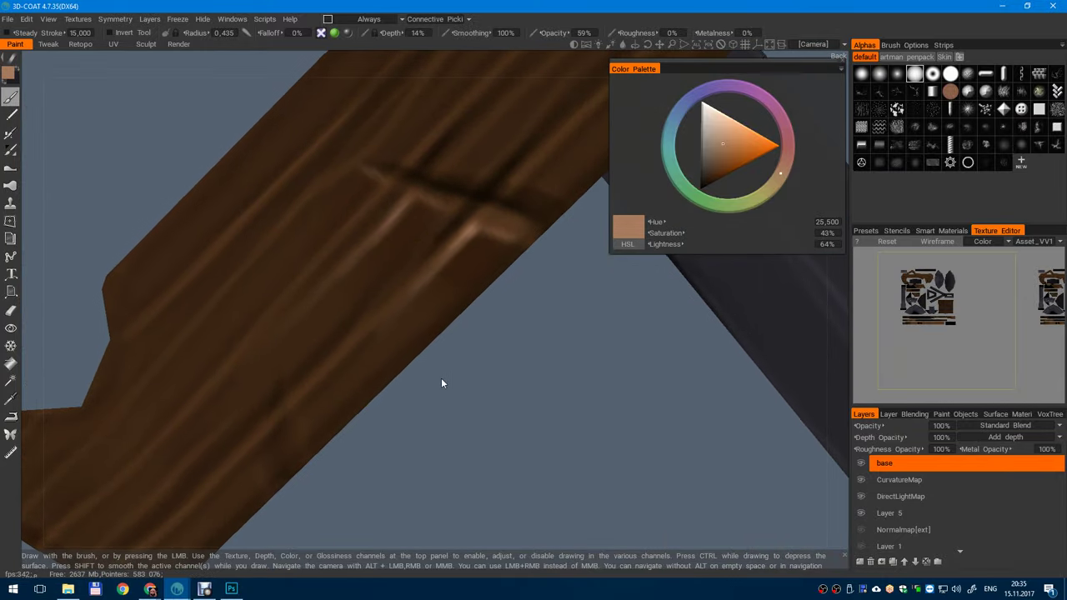
- Softly shade the wood below the crack's highlights with brown of 67% saturation and 23% lightness, at 11% opacity and brush radius 1.203
key(o)
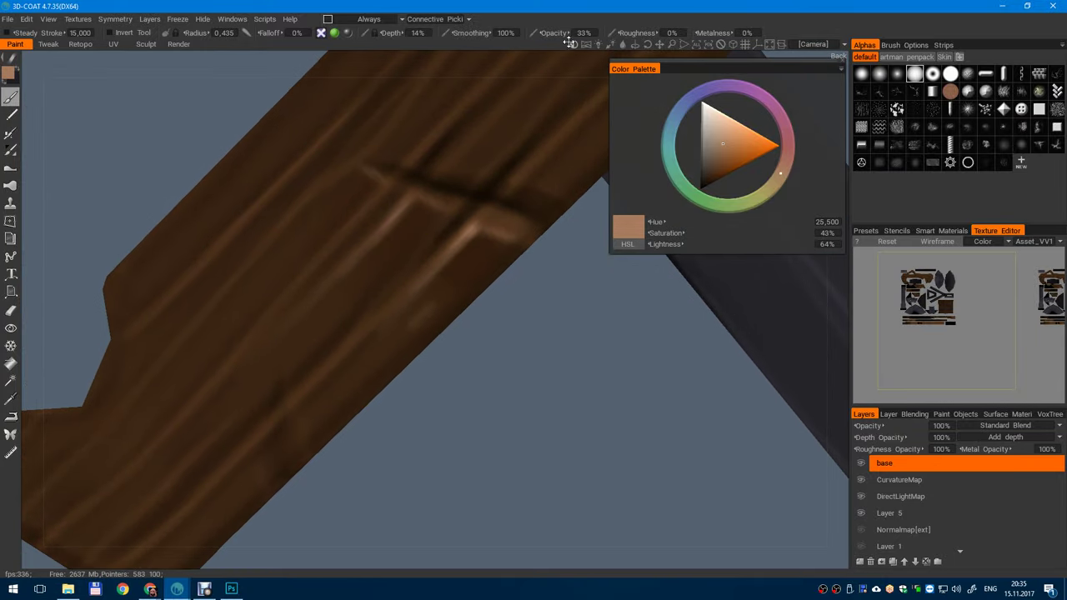
key(v)
click(411, 328)
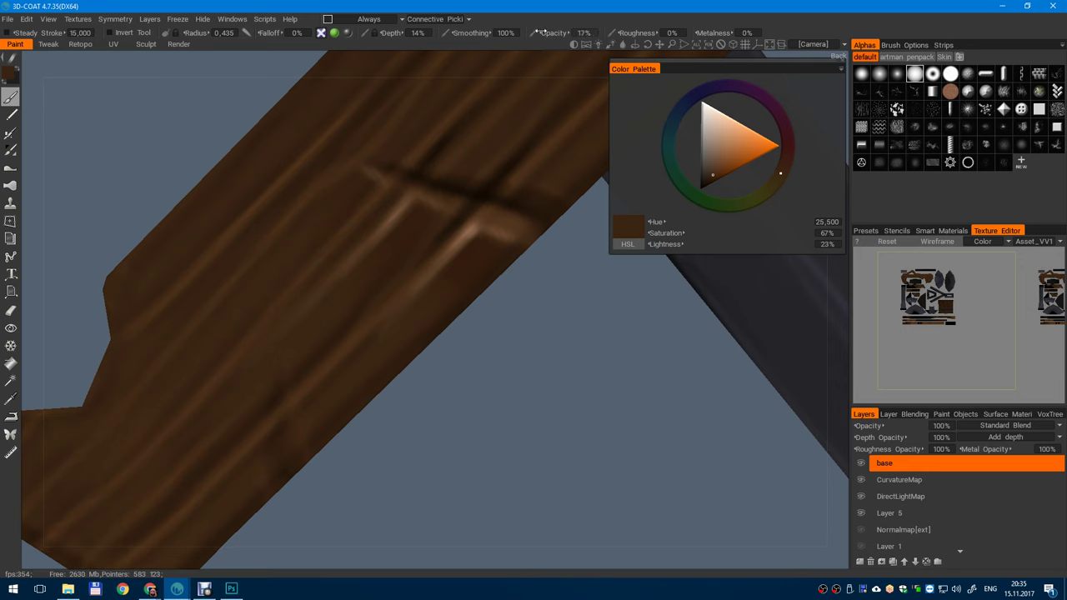
drag(542, 31, 536, 31)
key(bracketright)
key(bracketright)
key(bracketright)
key(bracketright)
key(bracketright)
mouse_move(456, 257)
mouse_down()
mouse_move(436, 281)
mouse_move(473, 237)
mouse_move(425, 274)
mouse_up()
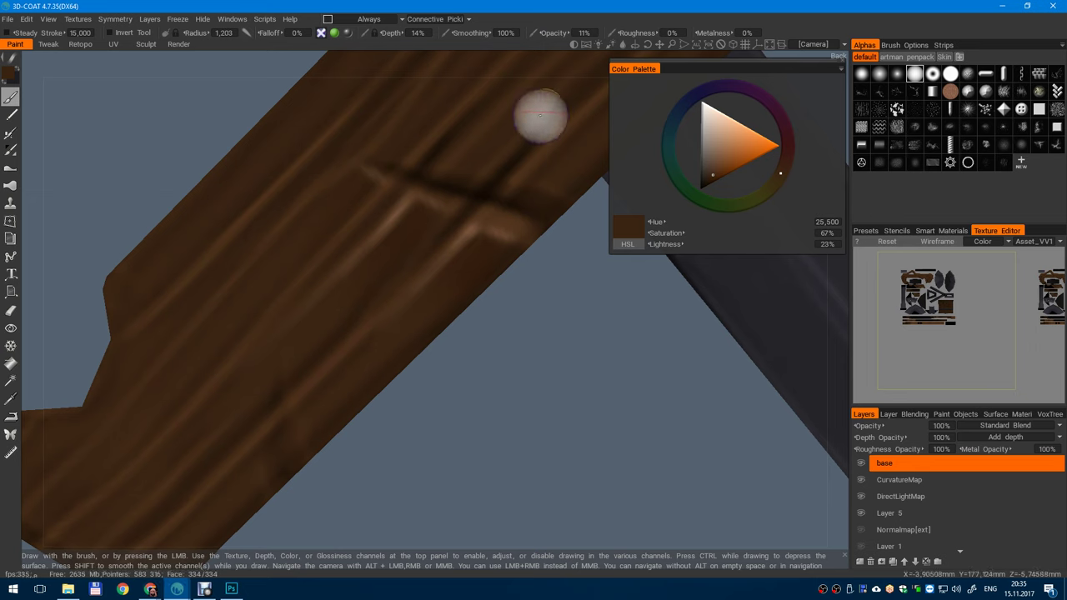
- Lighten the wood above the crack with a sampled brown of 53% saturation and 40% lightness, using brush radii 0.466 and 1.051
key(v)
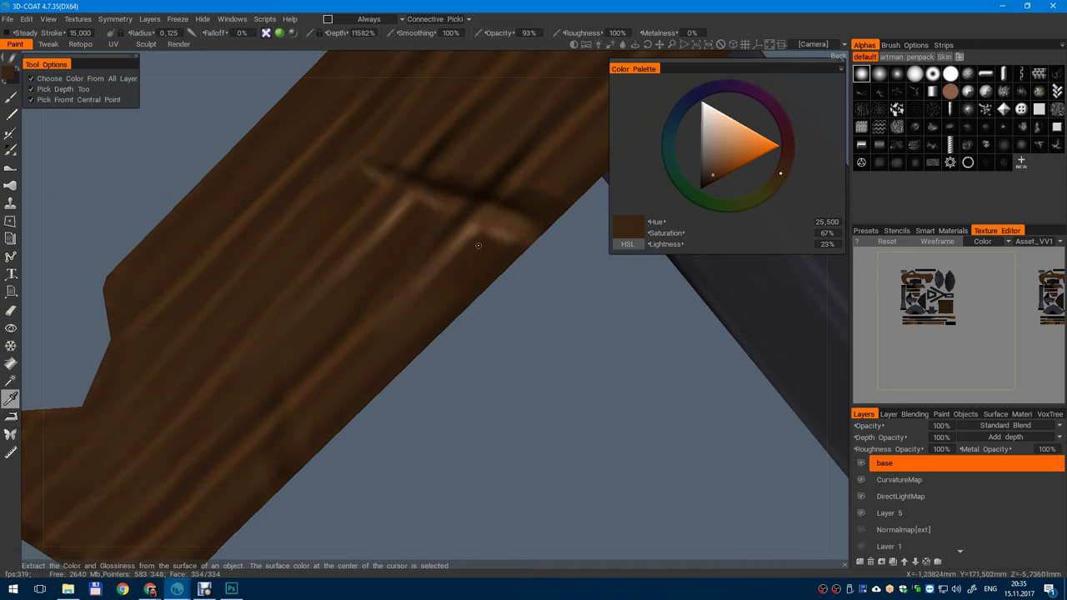
click(497, 228)
key(b)
key(bracketleft)
key(bracketleft)
key(bracketleft)
key(bracketleft)
key(bracketleft)
key(bracketleft)
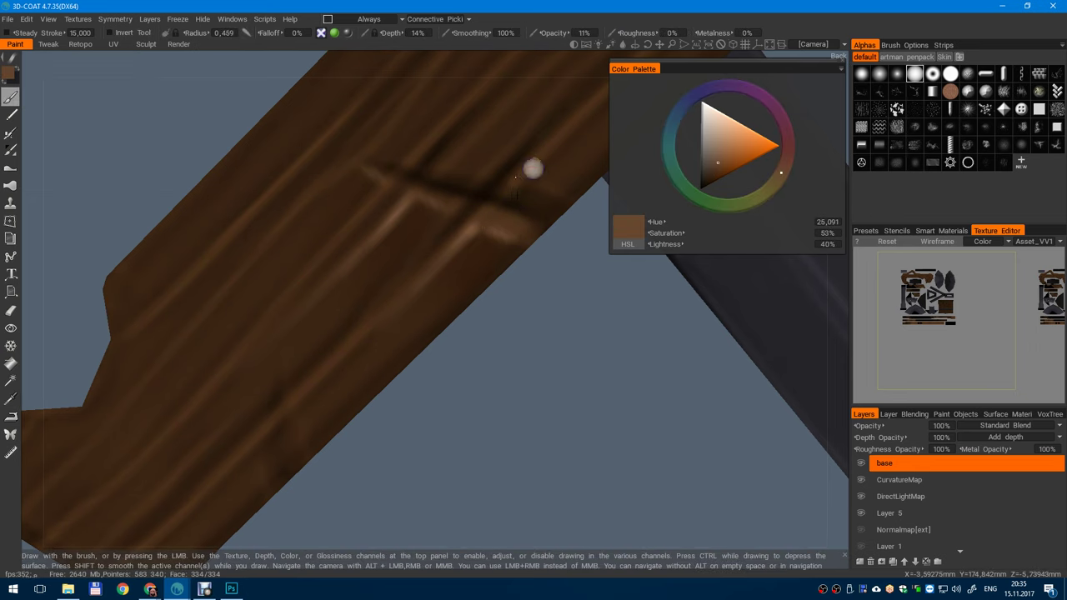
mouse_move(525, 190)
alt+middle_down()
mouse_move(451, 266)
mouse_move(461, 254)
alt+middle_up()
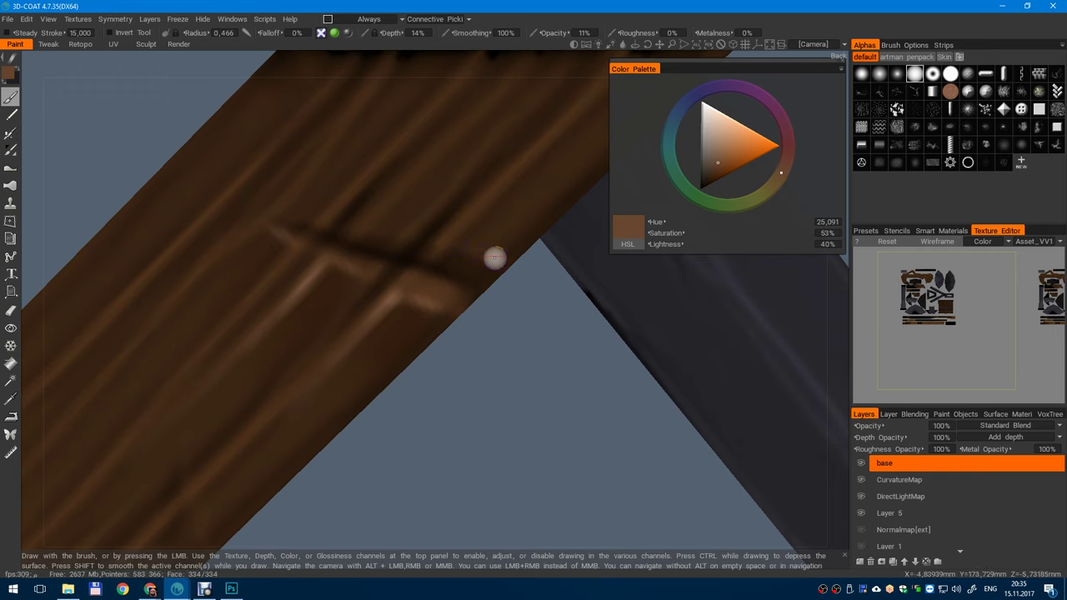
right_drag(445, 243, 489, 240)
mouse_move(464, 308)
alt+right_down()
mouse_move(417, 333)
mouse_move(465, 305)
alt+right_up()
right_drag(400, 210, 389, 214)
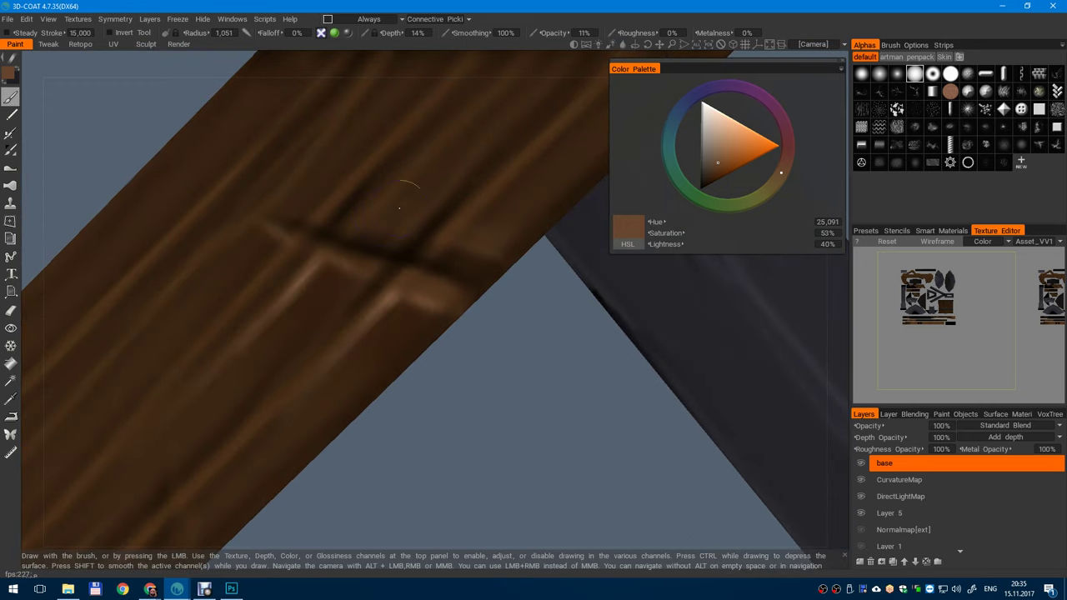
- Examine the brace's crack and the rest of the crane from a distance and up close
mouse_move(492, 122)
alt+right_down()
mouse_move(464, 178)
mouse_move(381, 262)
mouse_move(373, 299)
mouse_move(417, 391)
mouse_move(464, 595)
alt+right_up()
mouse_move(446, 419)
alt+mouse_down()
mouse_move(436, 311)
mouse_move(443, 408)
alt+mouse_up()
alt+middle_drag(444, 406, 443, 414)
alt+drag(474, 228, 486, 370)
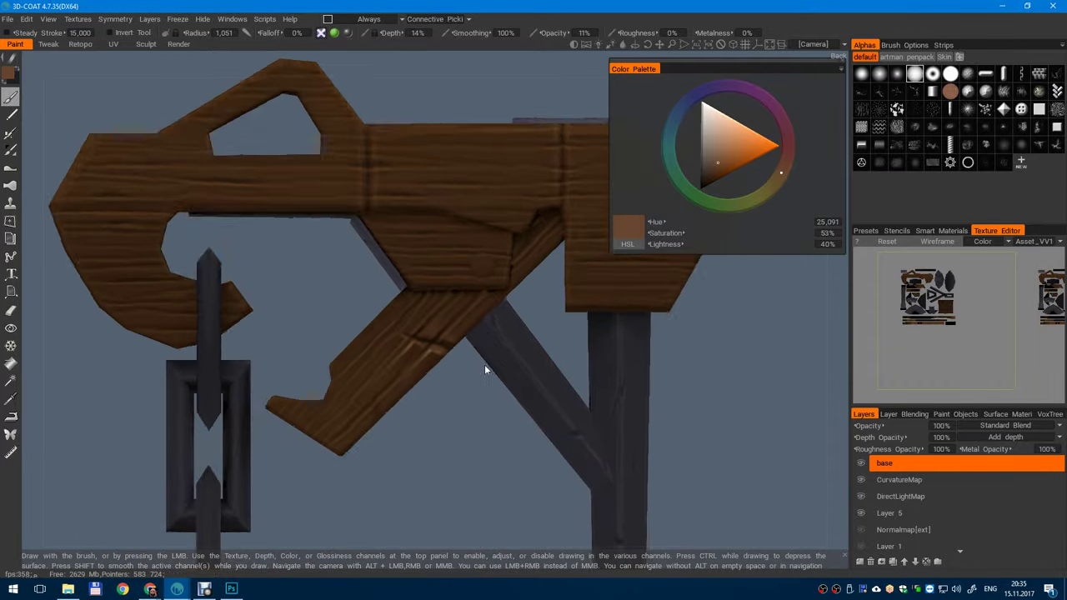
alt+right_drag(486, 369, 456, 499)
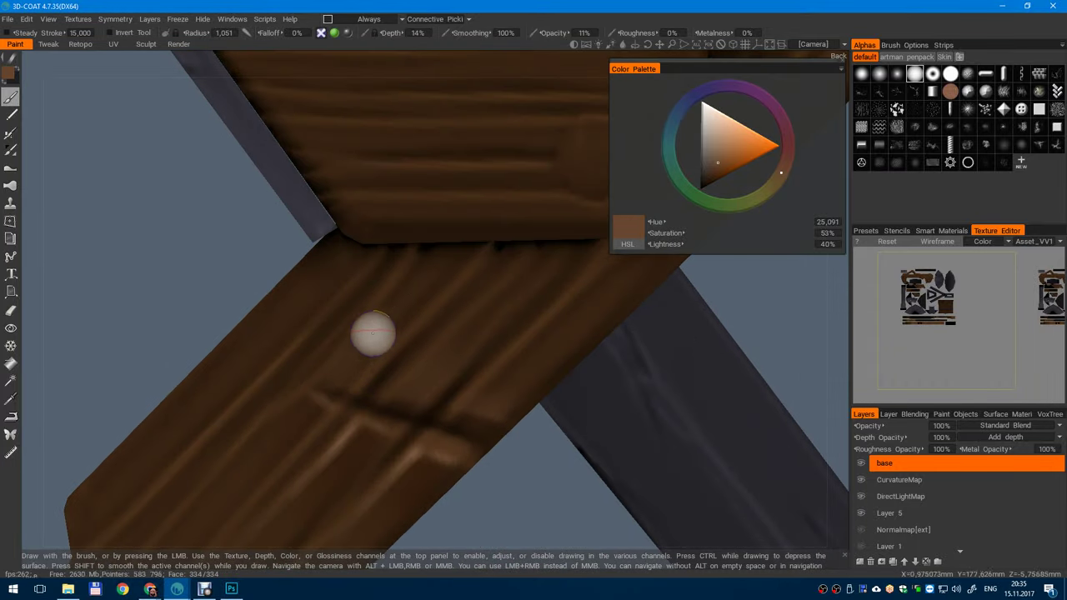
alt+right_drag(373, 335, 353, 240)
alt+right_drag(428, 493, 459, 455)
alt+middle_drag(458, 455, 450, 286)
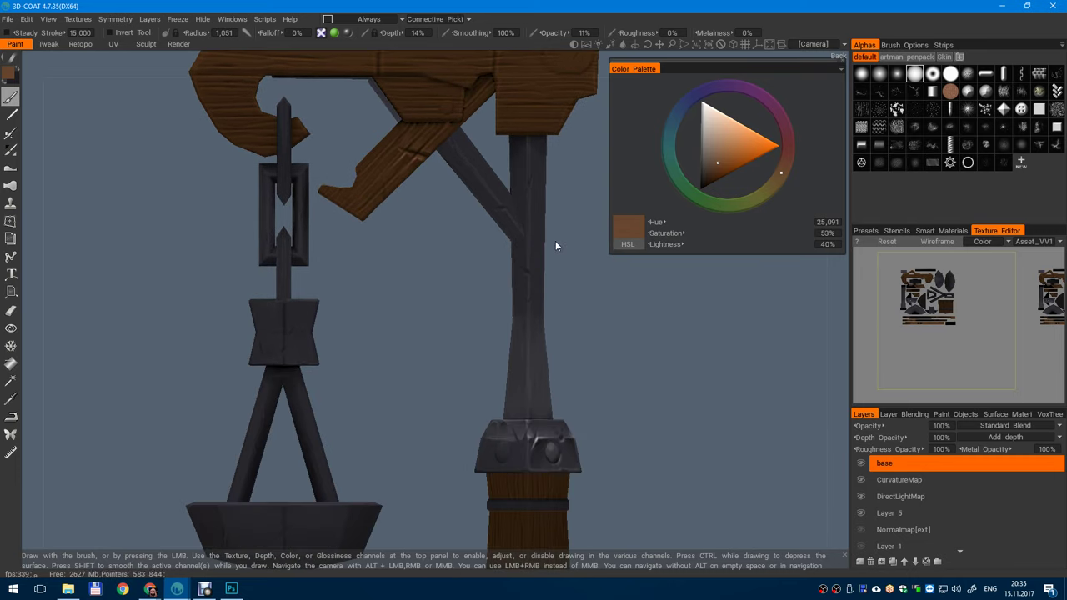
alt+middle_drag(550, 98, 470, 220)
- Add a new layer and prepare a soft round brush alpha with a near-black of 0% saturation and 2% lightness
scroll(431, 174, up, 5)
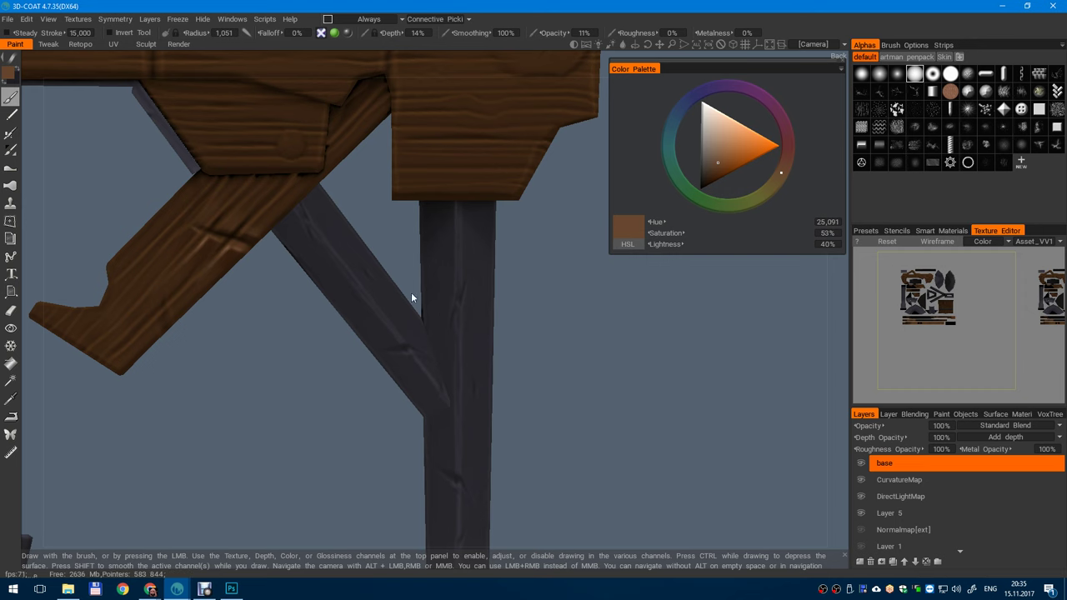
alt+right_drag(415, 286, 412, 250)
alt+drag(412, 250, 416, 283)
alt+right_drag(417, 284, 426, 351)
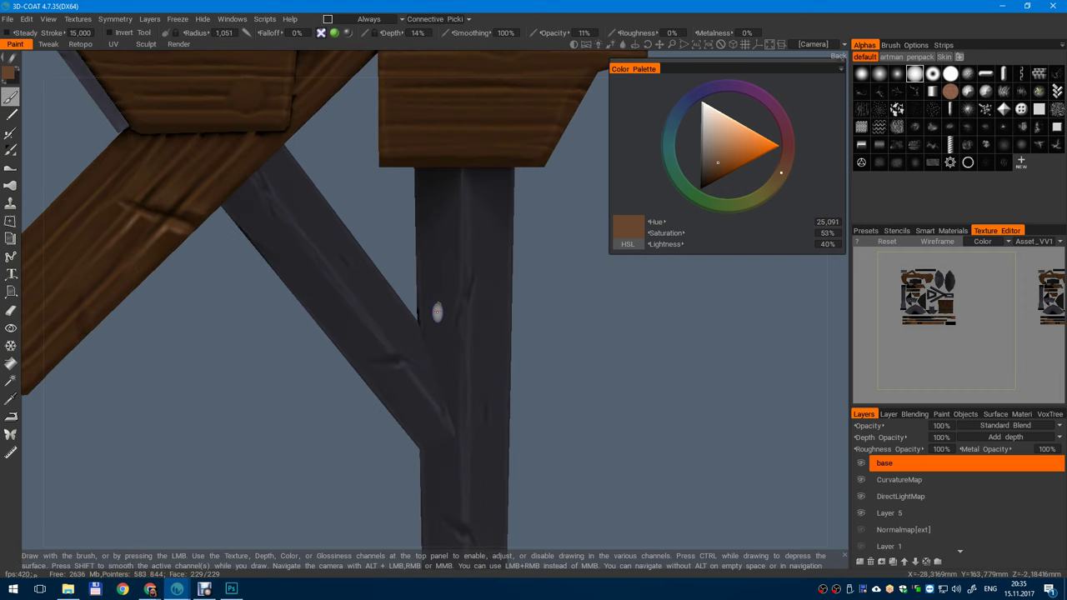
key(v)
click(424, 177)
mouse_move(278, 207)
right_down()
mouse_move(261, 231)
mouse_move(283, 188)
right_up()
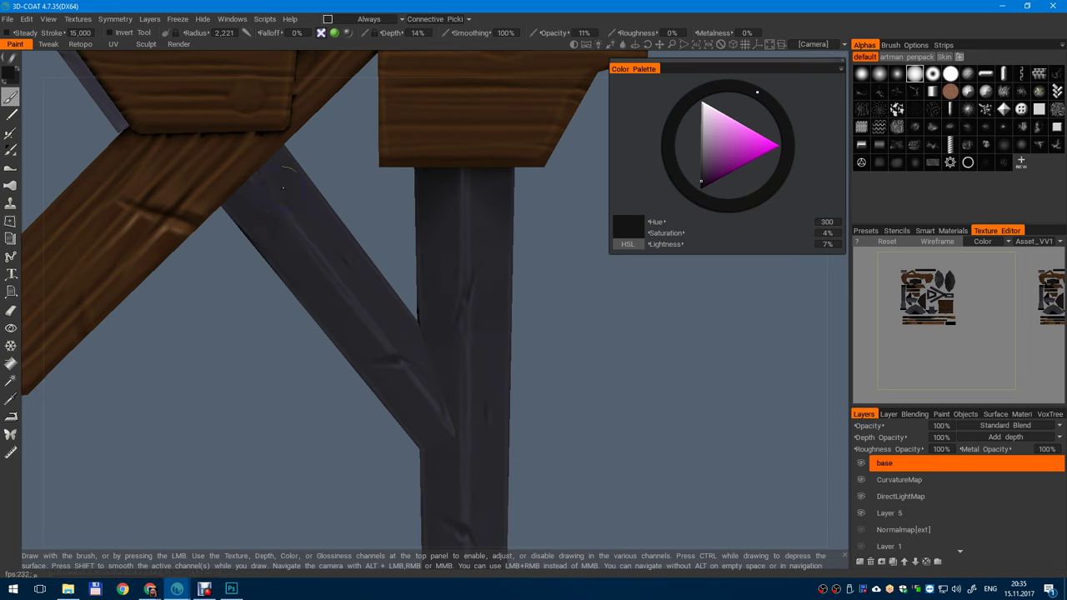
click(860, 562)
click(700, 186)
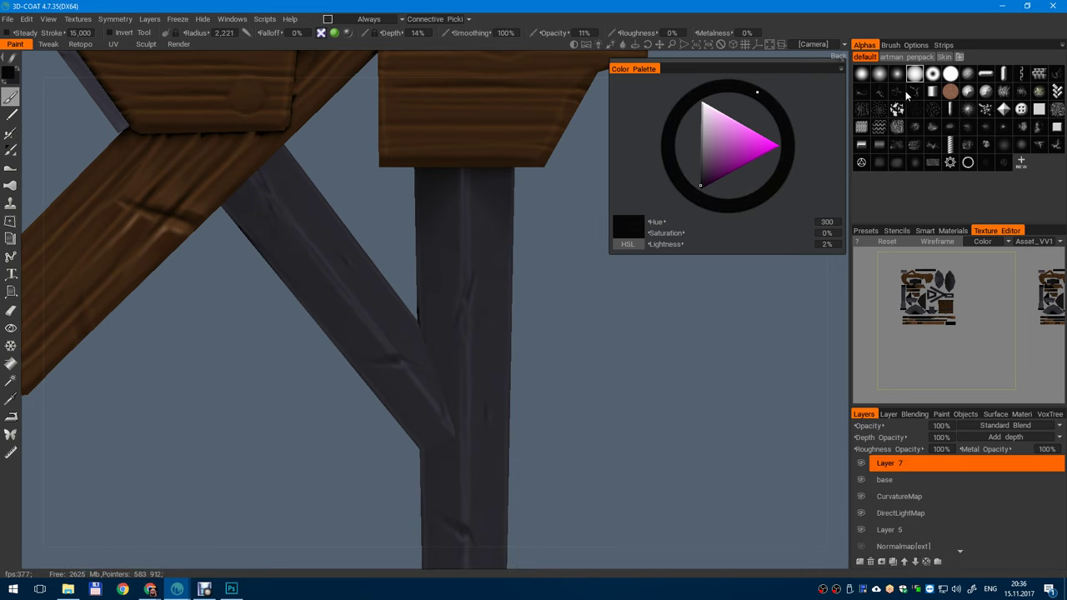
click(897, 74)
- Darken the tops of the metal post and diagonal strut beneath the wood at 25% opacity, using a soft brush up to radius 6.841
alt+drag(567, 242, 466, 209)
mouse_move(366, 317)
alt+right_down()
mouse_move(332, 260)
mouse_move(345, 261)
alt+right_up()
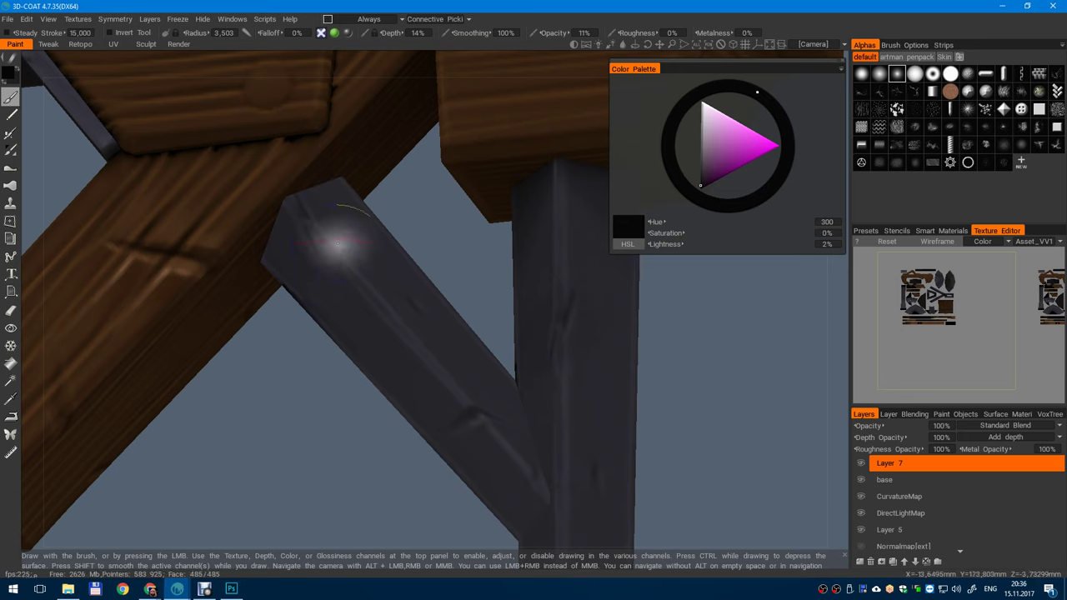
drag(551, 33, 567, 33)
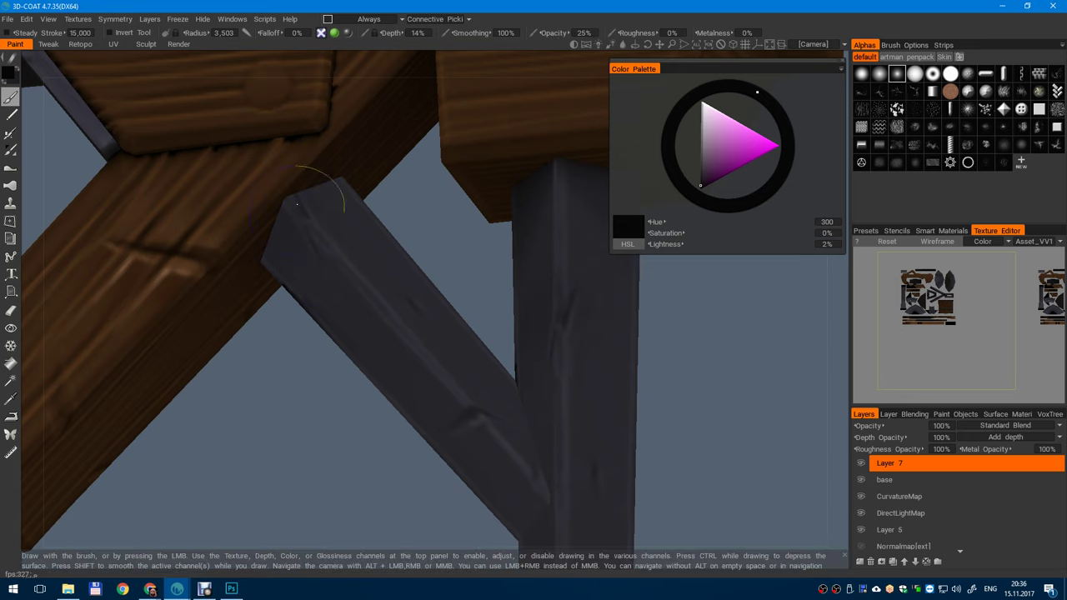
mouse_move(321, 195)
alt+mouse_down()
mouse_move(341, 271)
mouse_move(350, 197)
alt+mouse_up()
alt+middle_drag(338, 192, 373, 284)
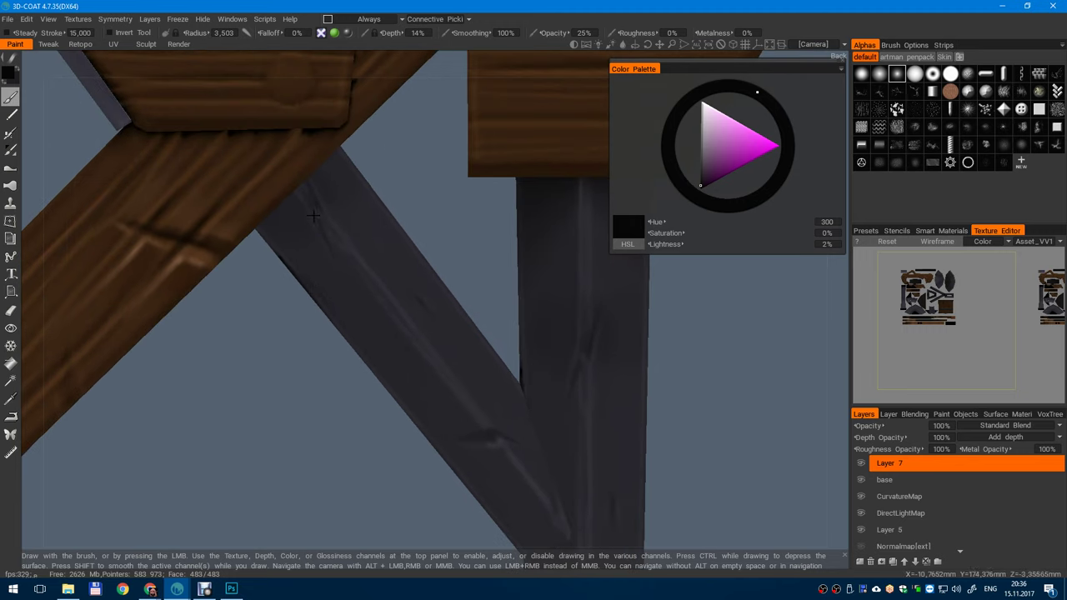
scroll(415, 311, down, 4)
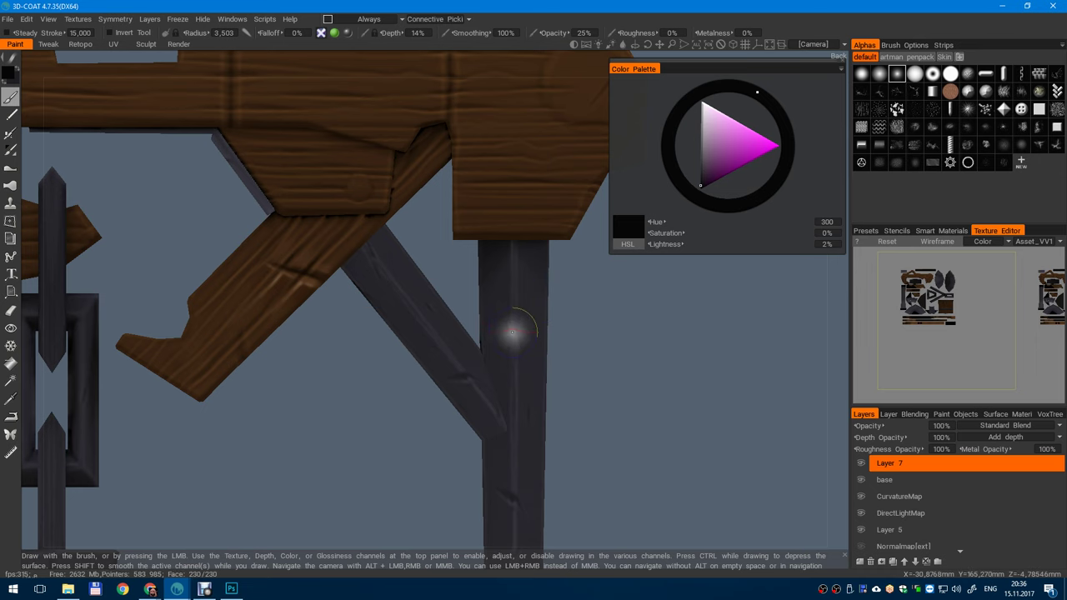
scroll(512, 332, up, 5)
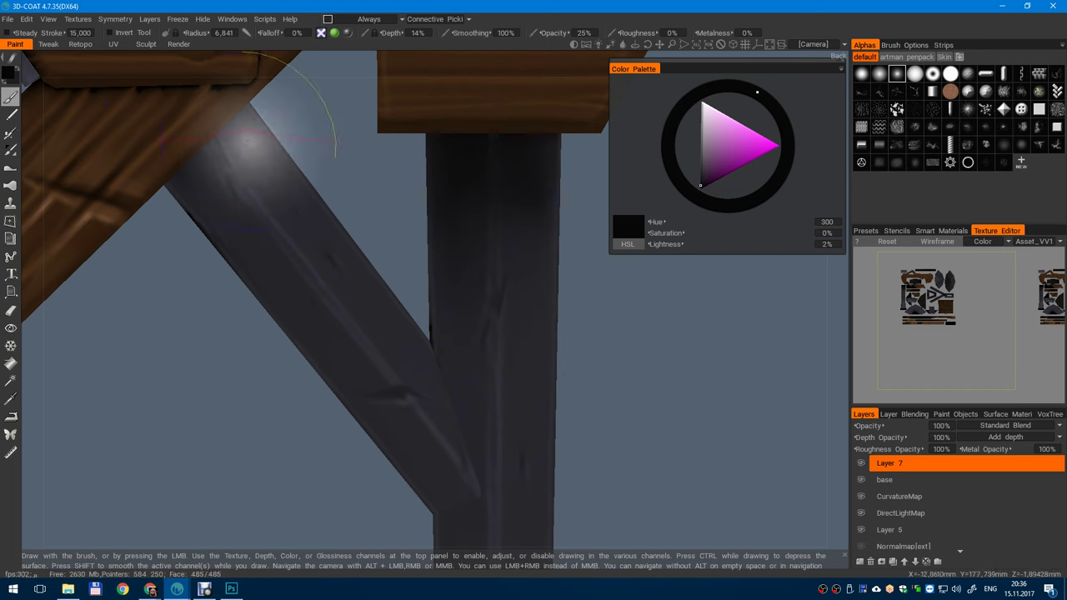
scroll(375, 250, down, 2)
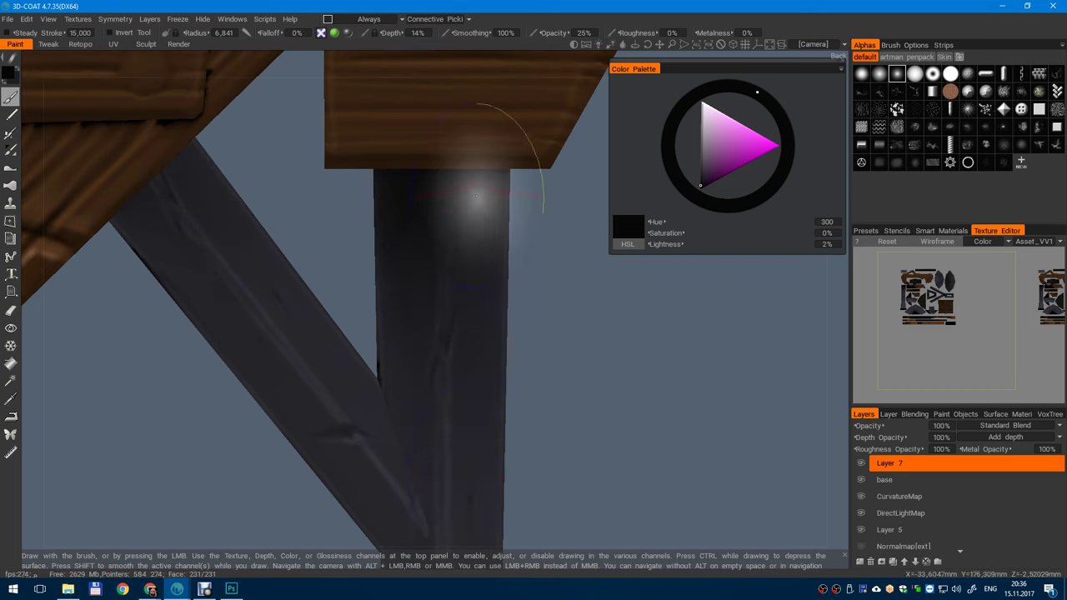
- Examine the soft shadows beneath the wooden beam from a distance and up close
scroll(444, 207, down, 3)
scroll(444, 207, down, 2)
drag(350, 346, 621, 408)
scroll(422, 274, up, 3)
scroll(550, 247, down, 4)
scroll(569, 325, up, 3)
right_drag(622, 412, 586, 267)
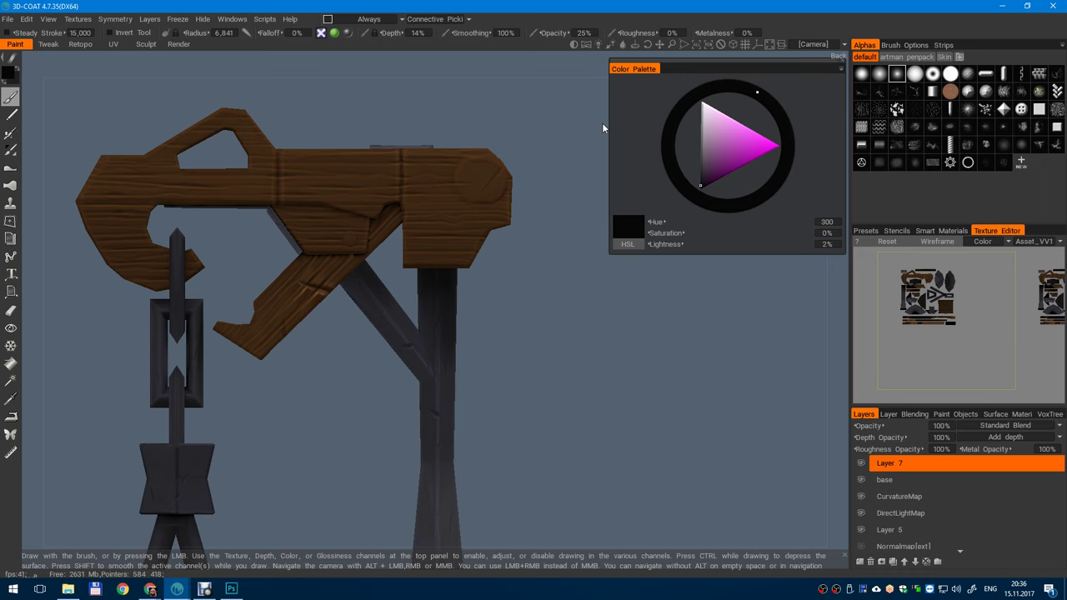
scroll(392, 304, up, 6)
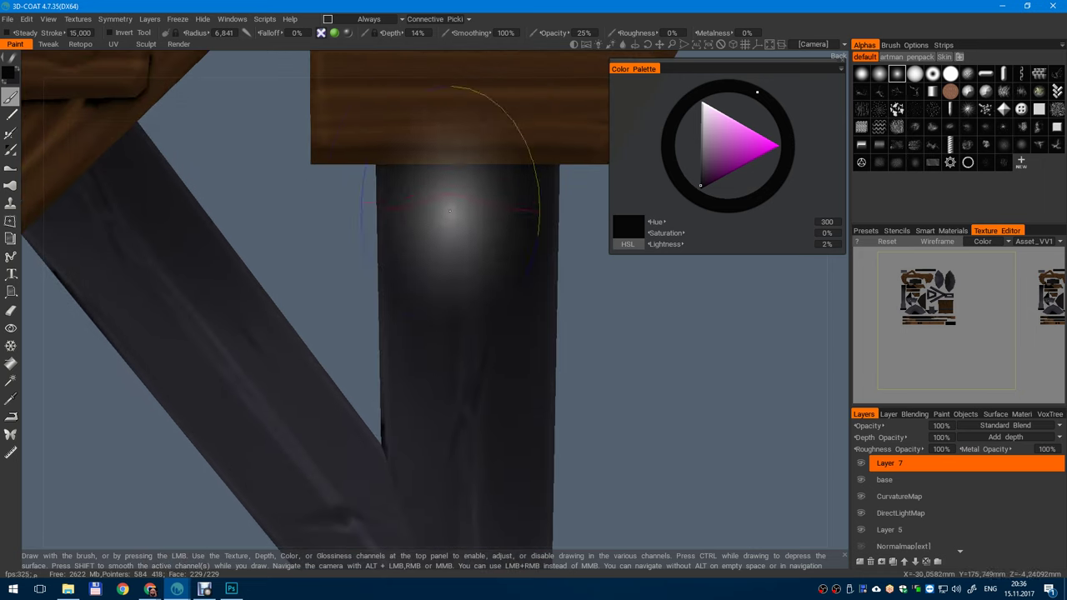
- Shade the base of the metal post where it meets the cap with the soft near-black brush at radius 5.565
alt+right_drag(415, 492, 495, 345)
alt+middle_drag(409, 465, 406, 185)
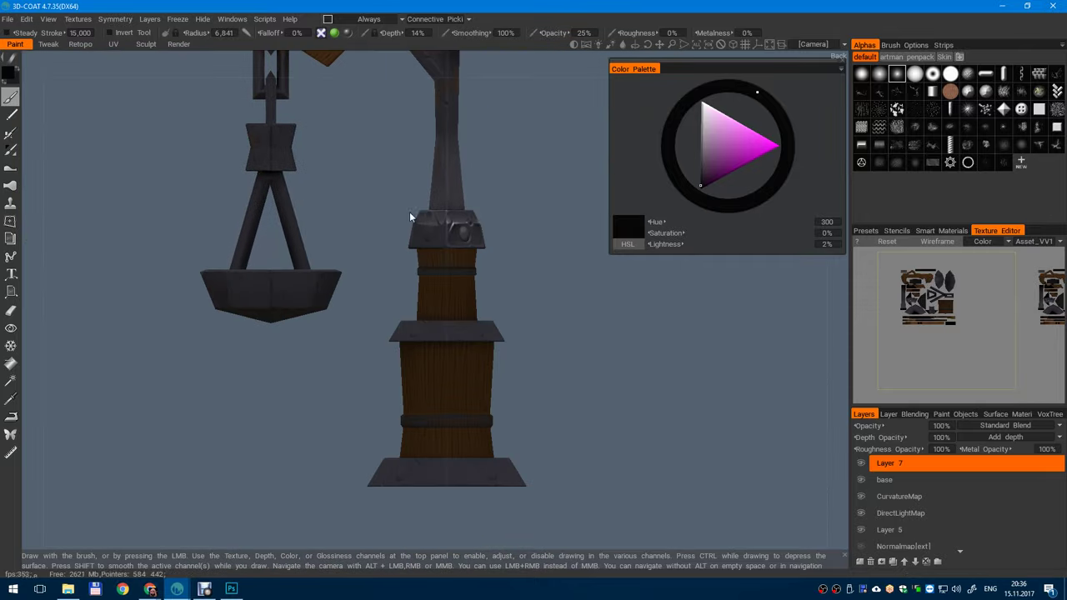
alt+drag(406, 186, 454, 280)
alt+right_drag(454, 279, 464, 358)
alt+middle_drag(459, 200, 433, 358)
alt+drag(433, 358, 443, 287)
alt+right_drag(443, 288, 421, 328)
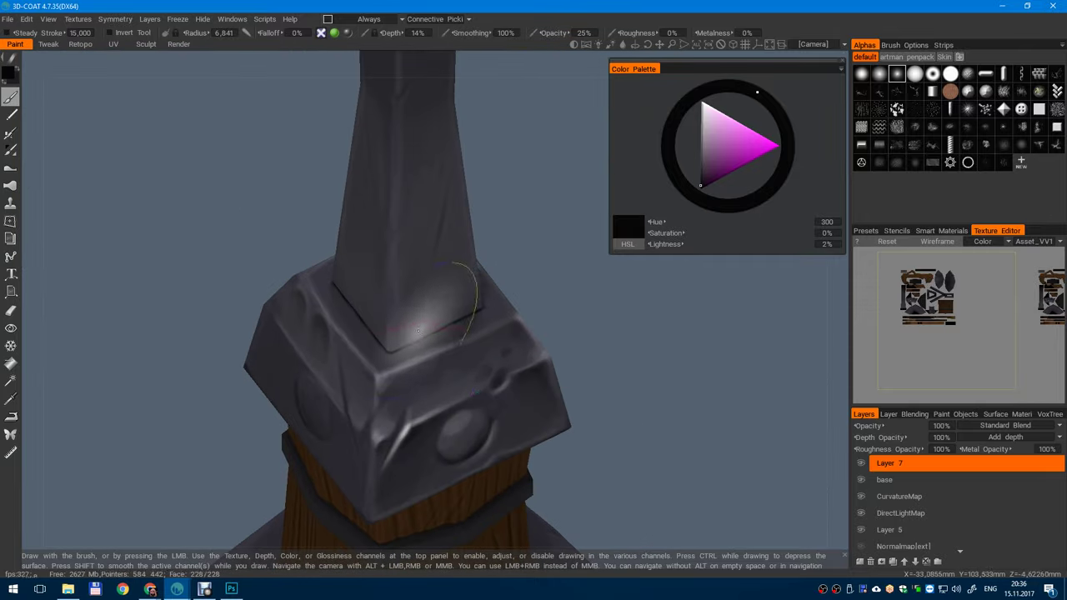
scroll(329, 271, up, 2)
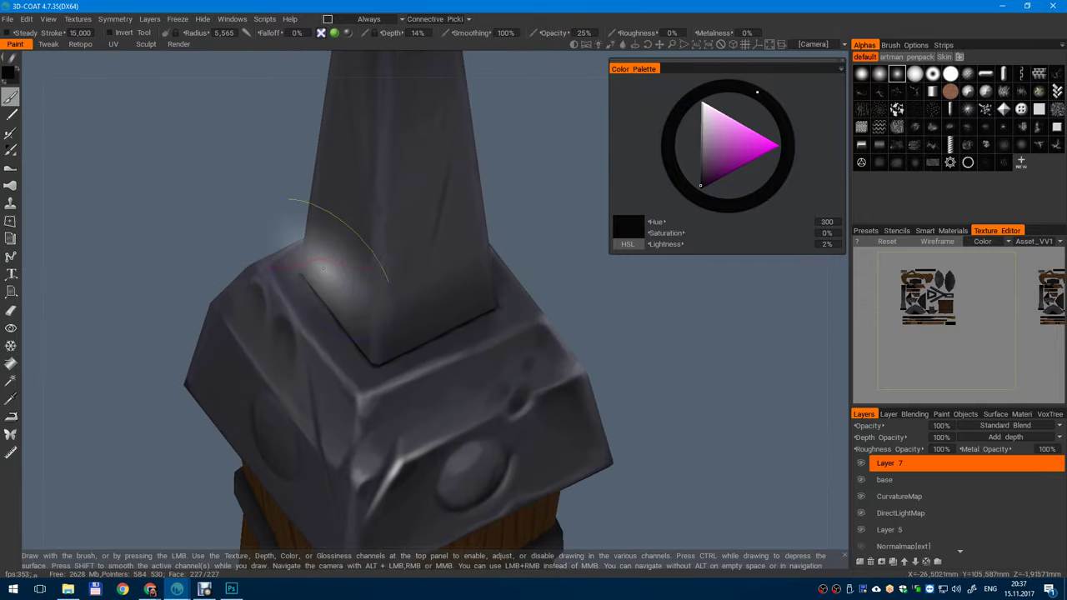
alt+right_drag(368, 376, 374, 286)
alt+drag(374, 285, 350, 343)
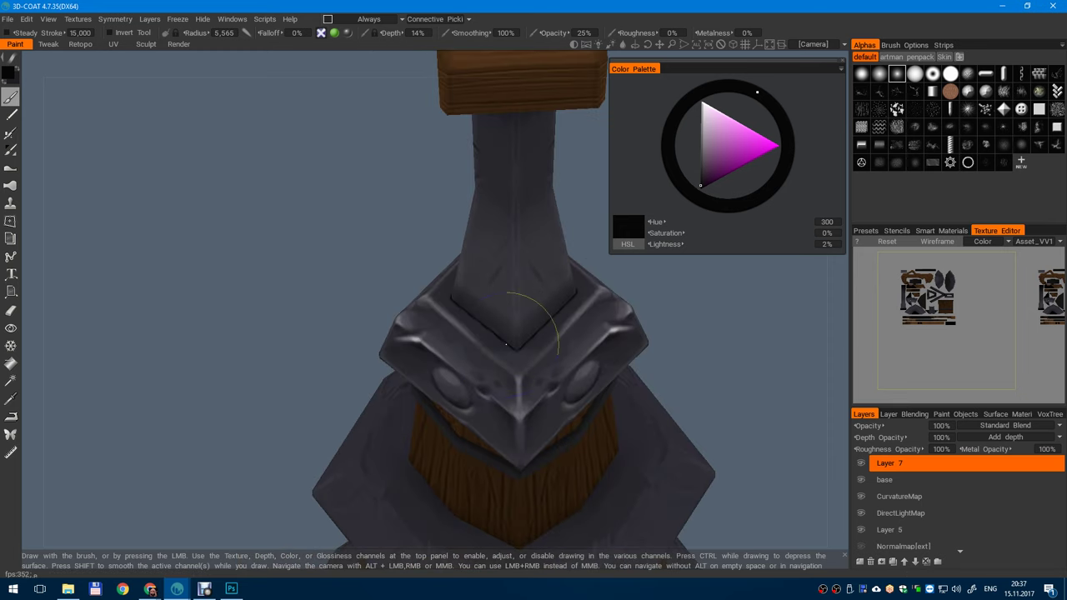
- Switch to the Asset_VV.3b window in 3D-Coat and examine the finished crane's metal post and riveted cap as reference
click(182, 592)
click(261, 552)
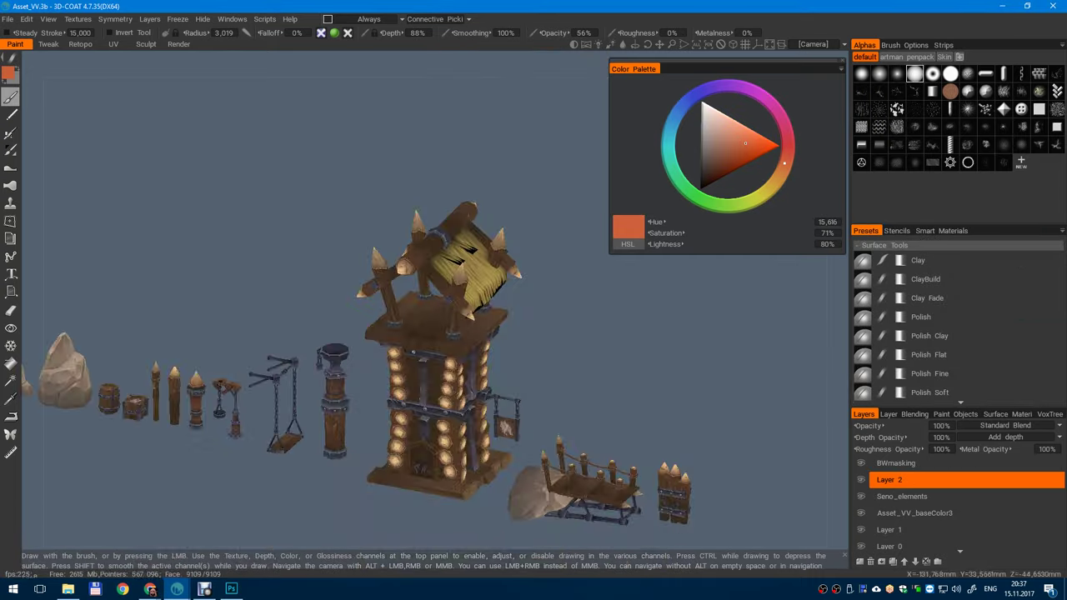
alt+right_drag(319, 371, 326, 454)
alt+middle_drag(325, 454, 587, 353)
alt+middle_drag(146, 296, 333, 296)
alt+right_drag(334, 296, 359, 384)
alt+middle_drag(575, 337, 492, 238)
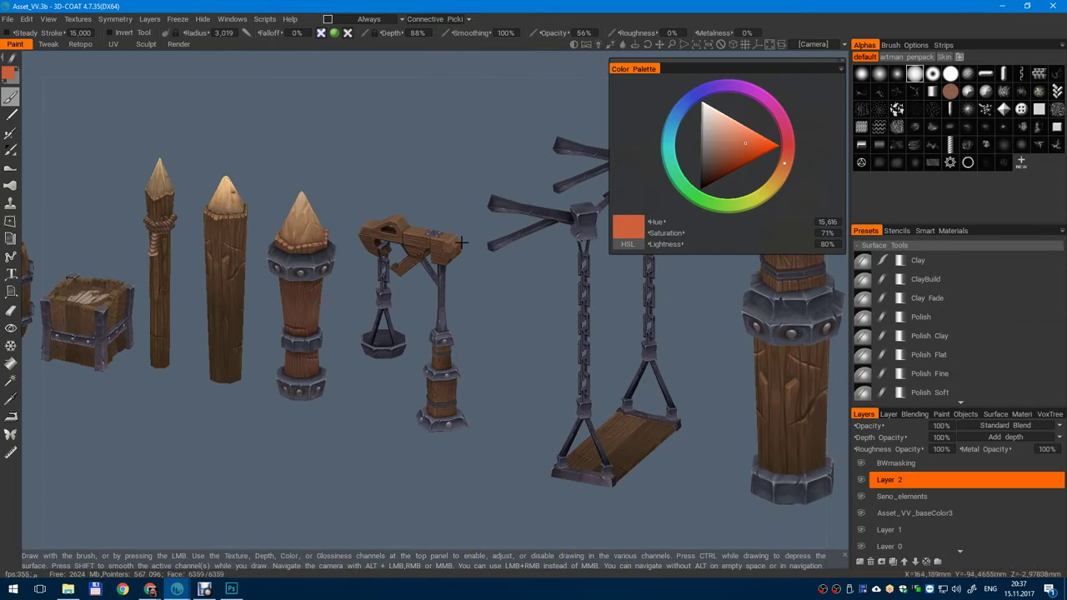
alt+right_drag(491, 238, 518, 486)
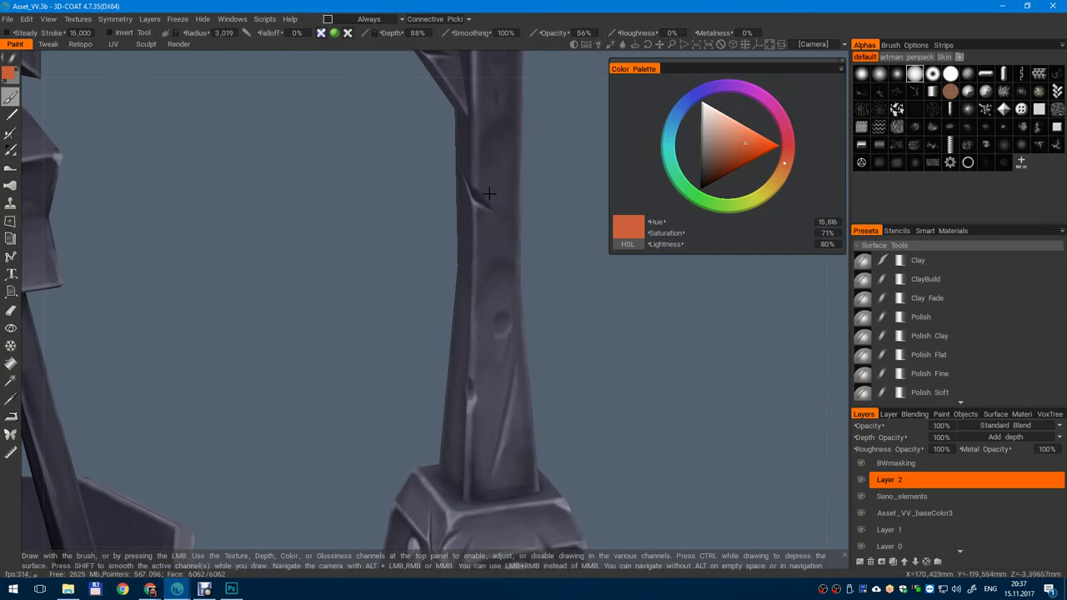
alt+middle_drag(488, 192, 492, 334)
alt+right_drag(491, 333, 484, 300)
alt+middle_drag(334, 525, 293, 265)
alt+right_drag(294, 265, 315, 236)
alt+middle_drag(315, 236, 235, 415)
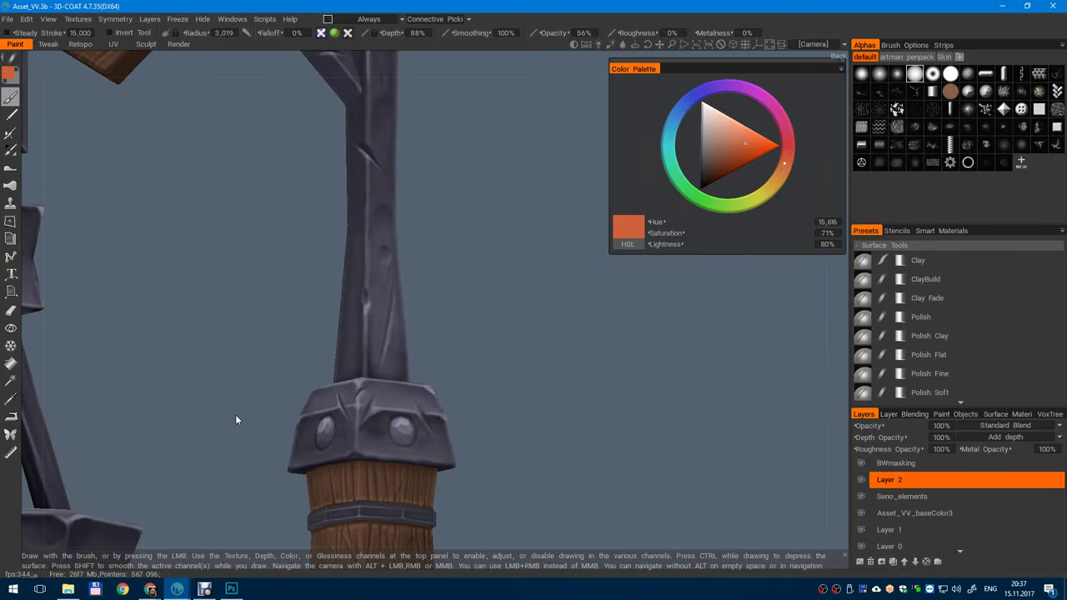
- Examine the finished crane, its chains and metal brackets, and the whole asset lineup in the reference scene
alt+right_drag(455, 83, 464, 116)
alt+middle_drag(465, 116, 468, 263)
alt+right_drag(469, 262, 464, 220)
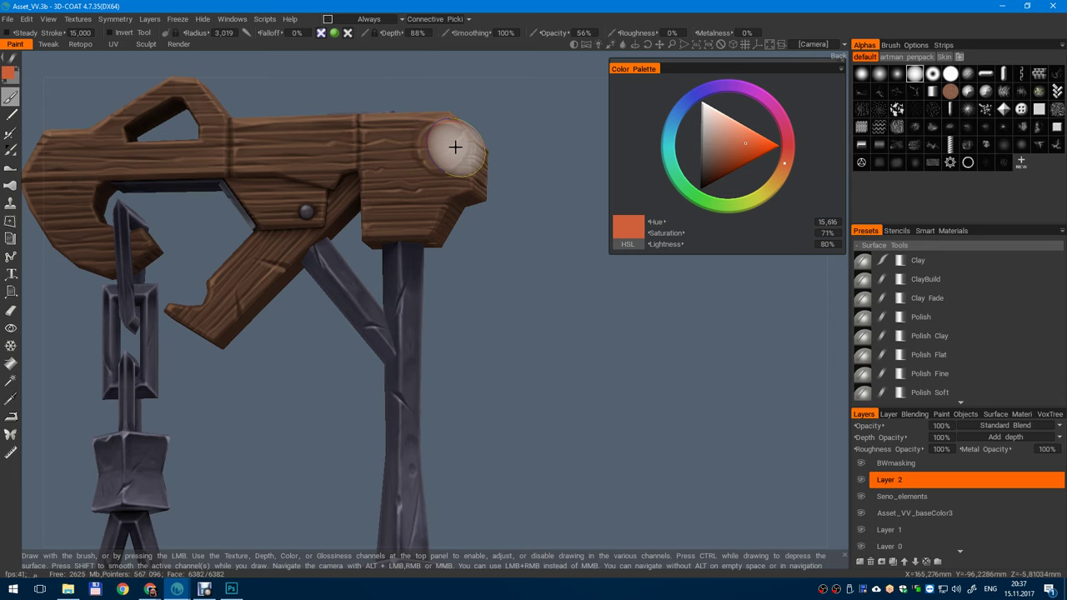
scroll(487, 267, down, 6)
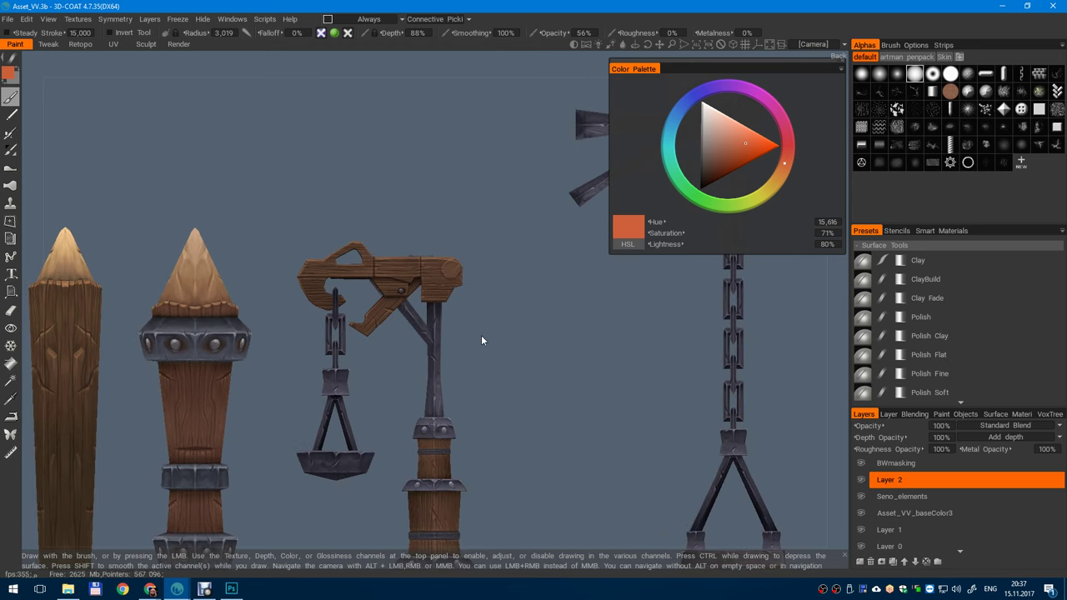
drag(591, 305, 387, 431)
scroll(387, 431, up, 3)
alt+middle_drag(387, 432, 435, 380)
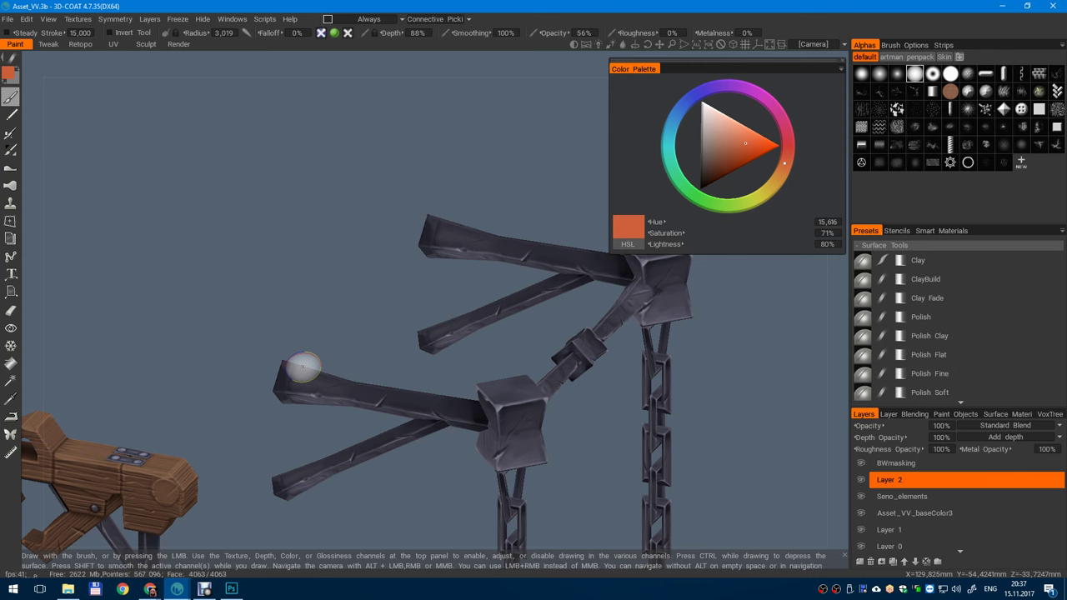
right_drag(488, 302, 379, 321)
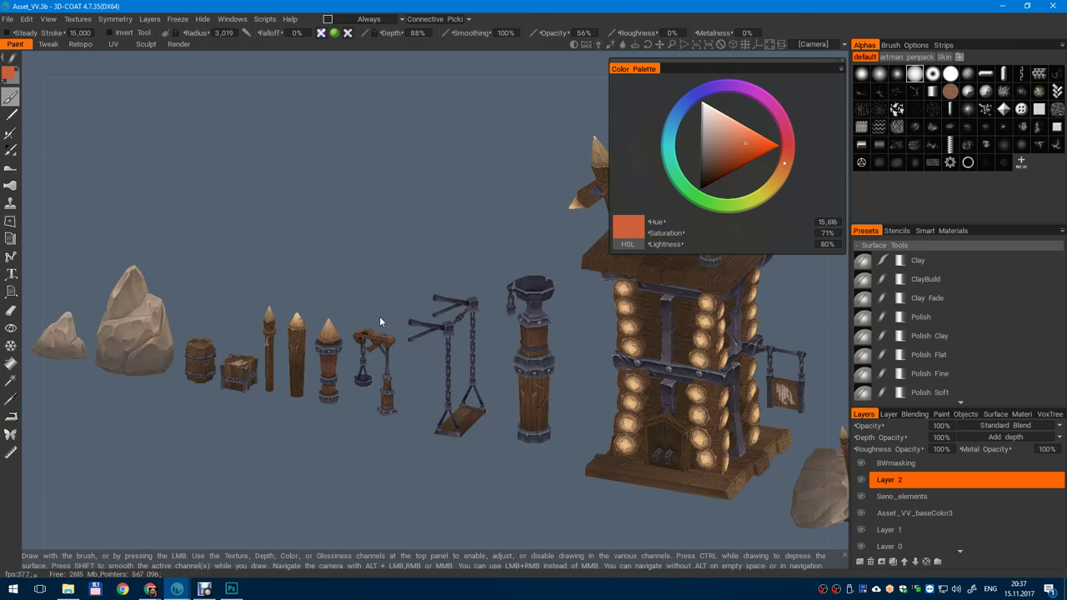
drag(380, 318, 320, 238)
middle_drag(320, 239, 275, 330)
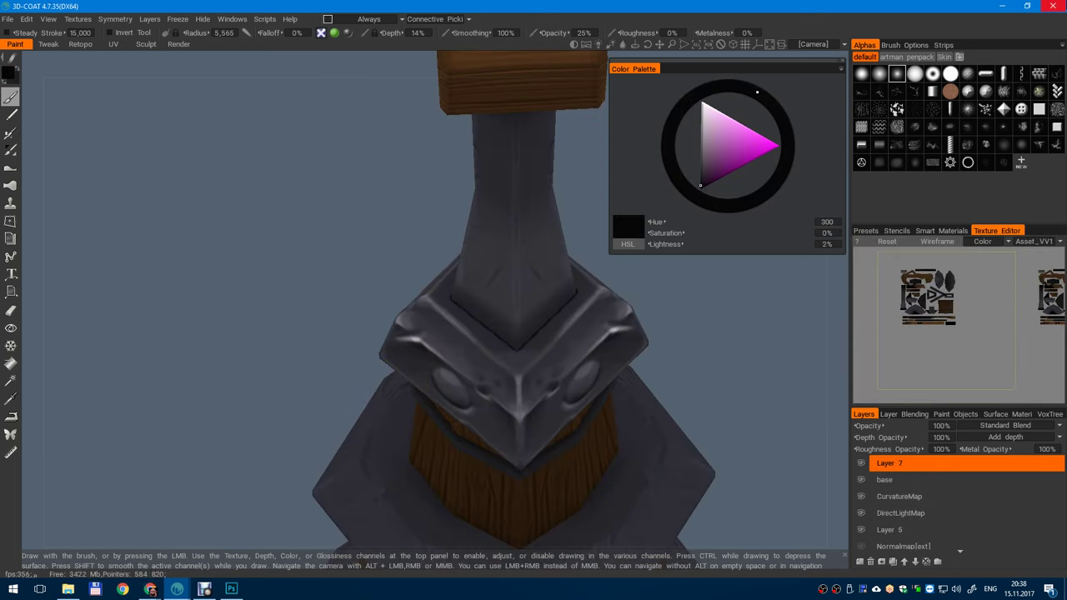
- Close the crane painting window, bring up a fresh 3D-Coat session and start painting a UV-mapped sample mesh in Per-Pixel mode
click(1049, 6)
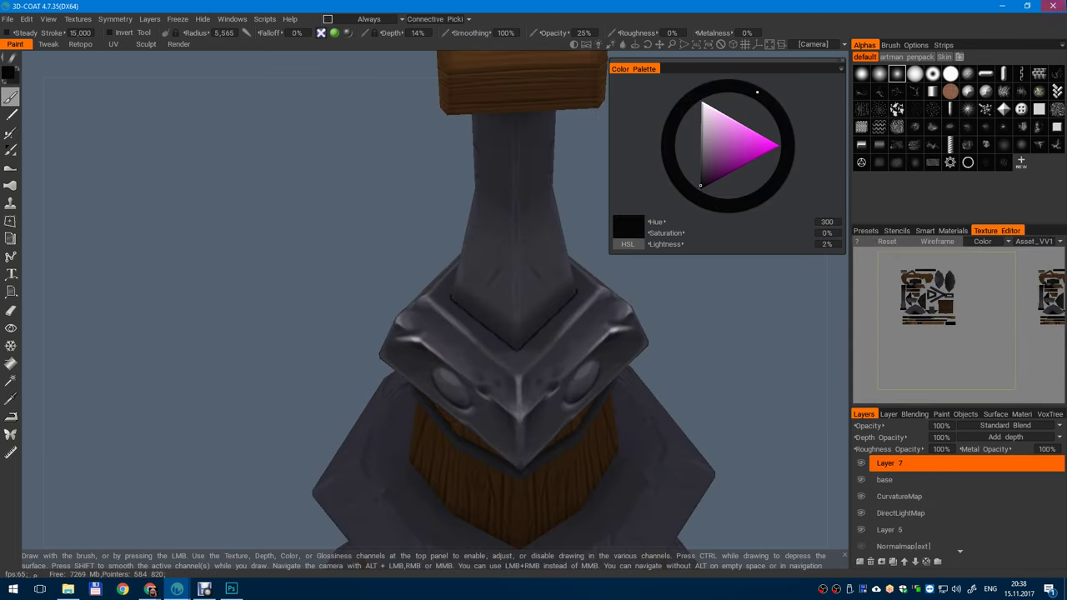
click(428, 327)
click(13, 590)
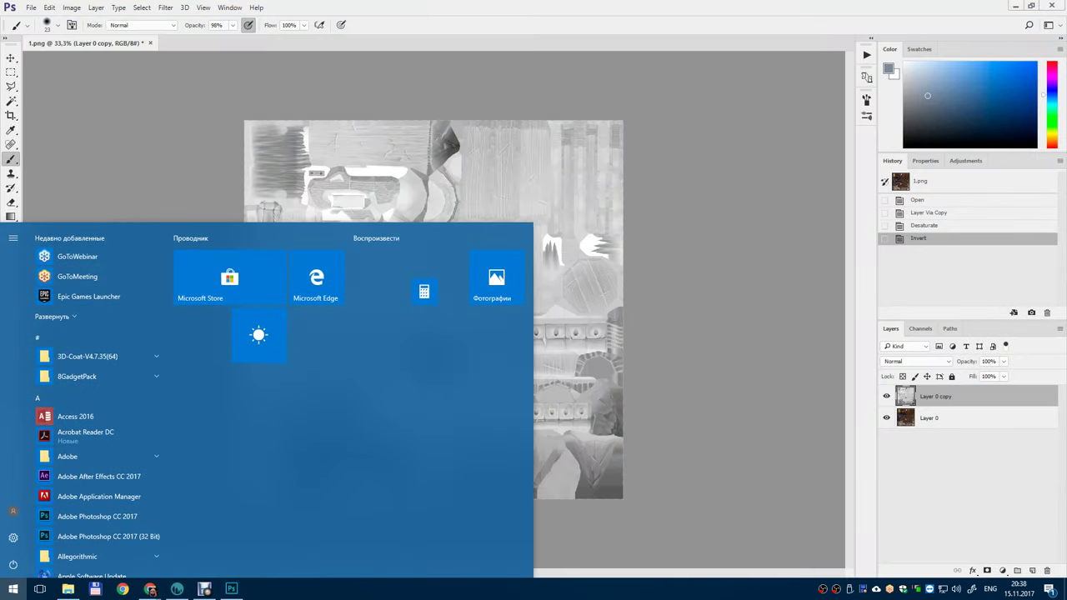
click(177, 589)
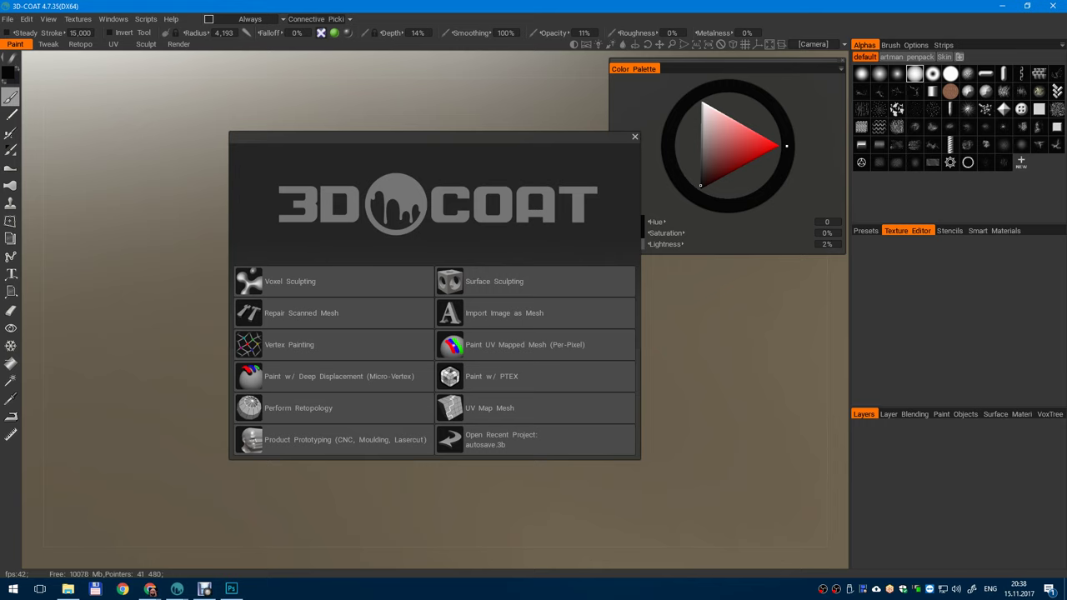
click(508, 345)
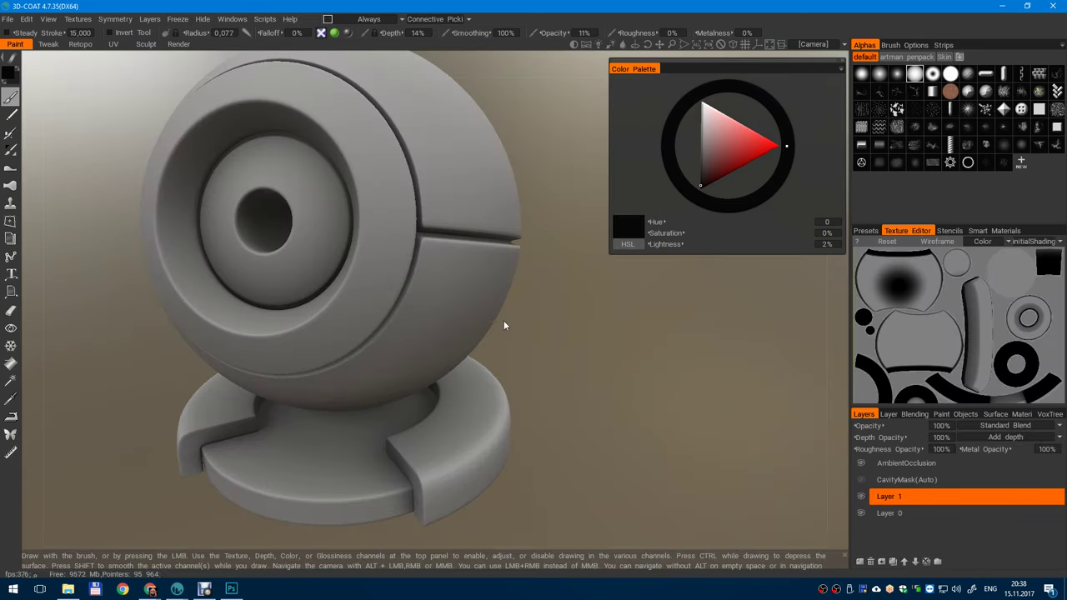
- Close the Color Palette and dock the Smart Materials panel in its own column beside the viewport
drag(589, 384, 649, 384)
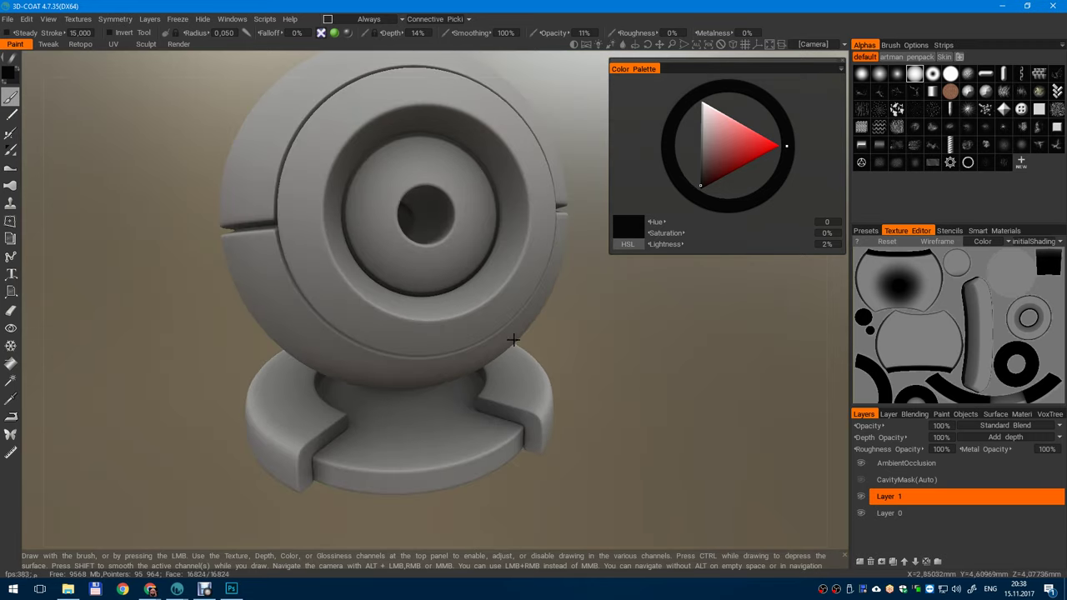
alt+right_drag(513, 340, 465, 363)
alt+drag(465, 363, 388, 382)
alt+right_drag(388, 382, 447, 391)
alt+middle_drag(448, 391, 459, 400)
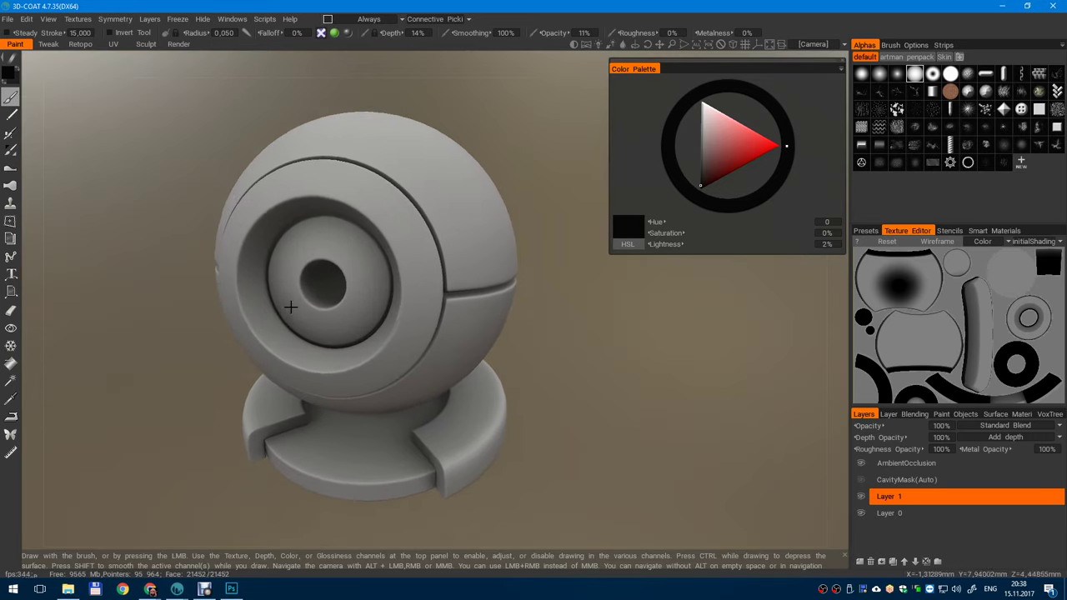
alt+middle_drag(291, 306, 354, 327)
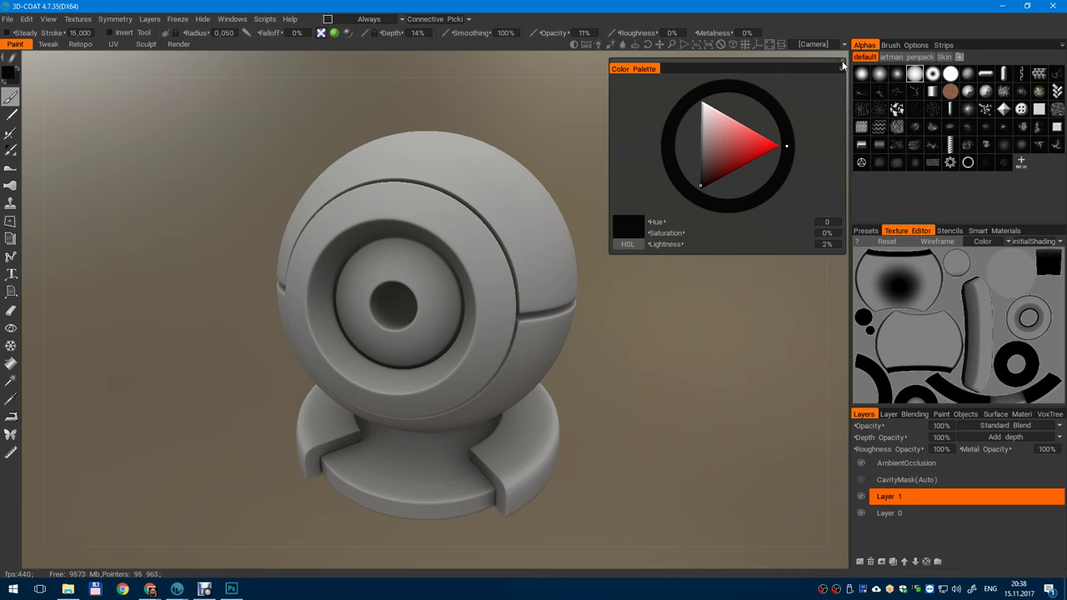
click(841, 68)
click(1007, 231)
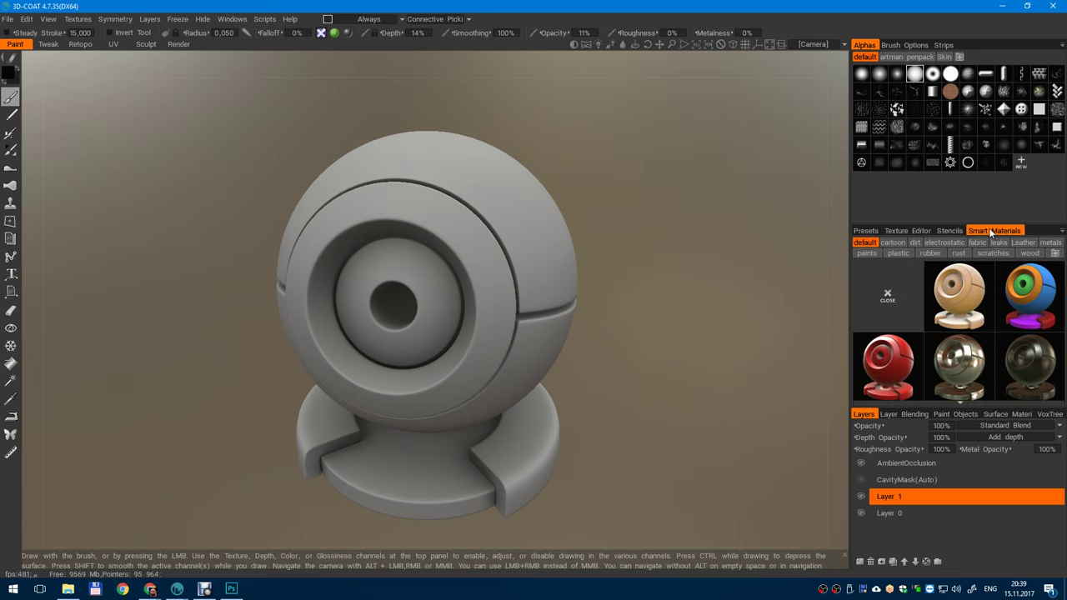
drag(992, 232, 625, 111)
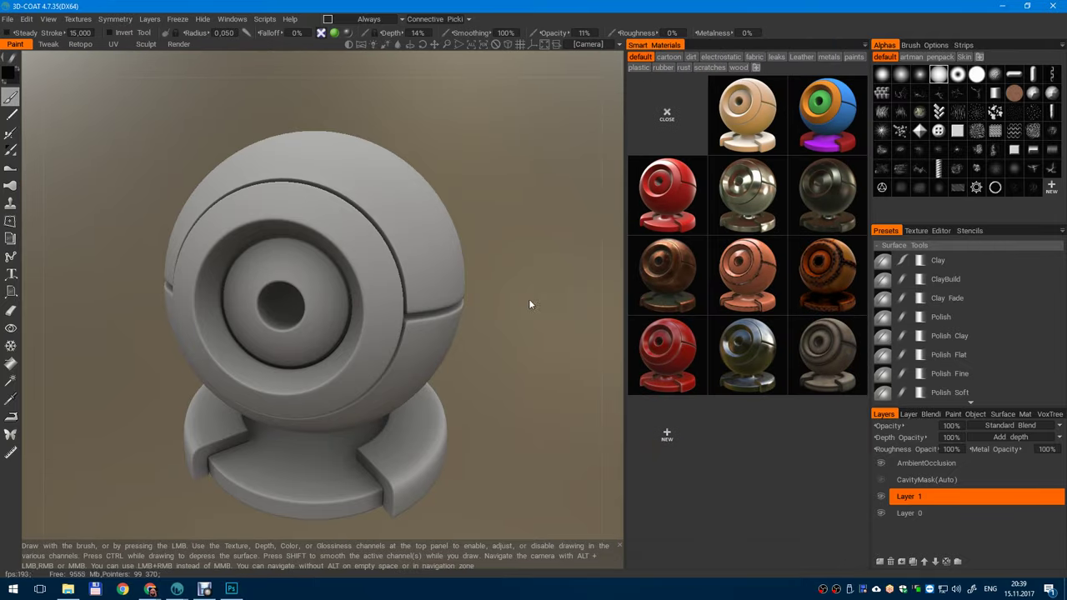
- Browse the cartoon smart materials while turning the sample sphere to a three-quarter view
drag(470, 362, 442, 367)
alt+drag(375, 353, 309, 336)
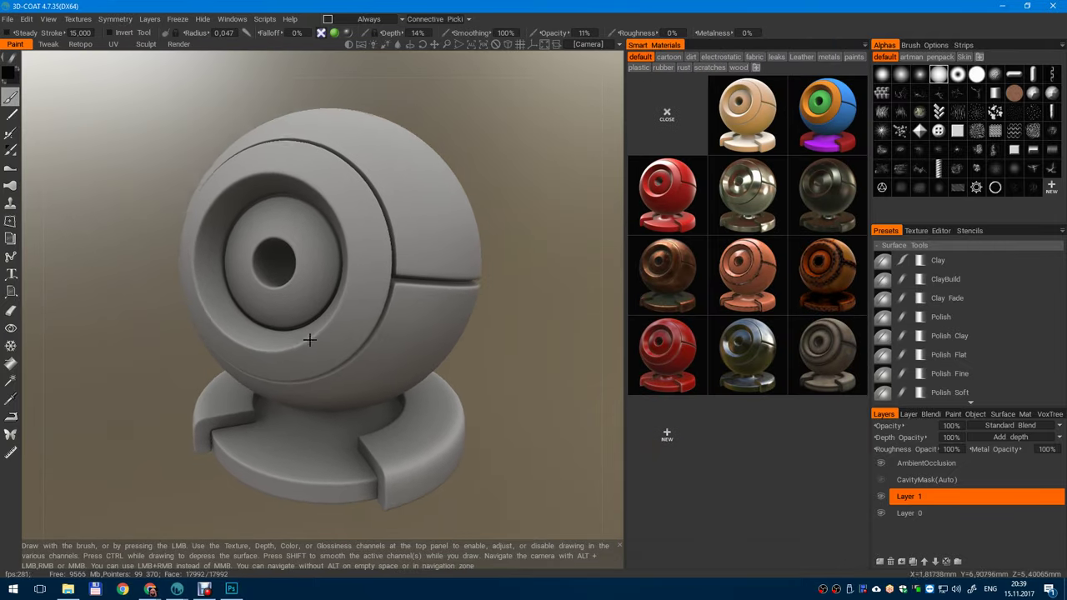
click(669, 56)
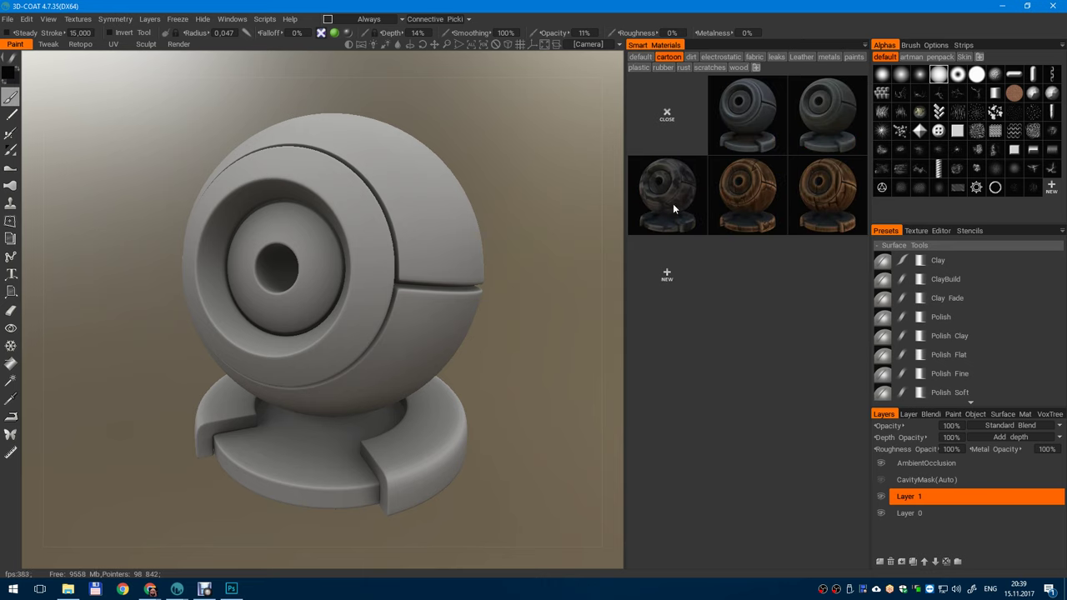
mouse_move(749, 126)
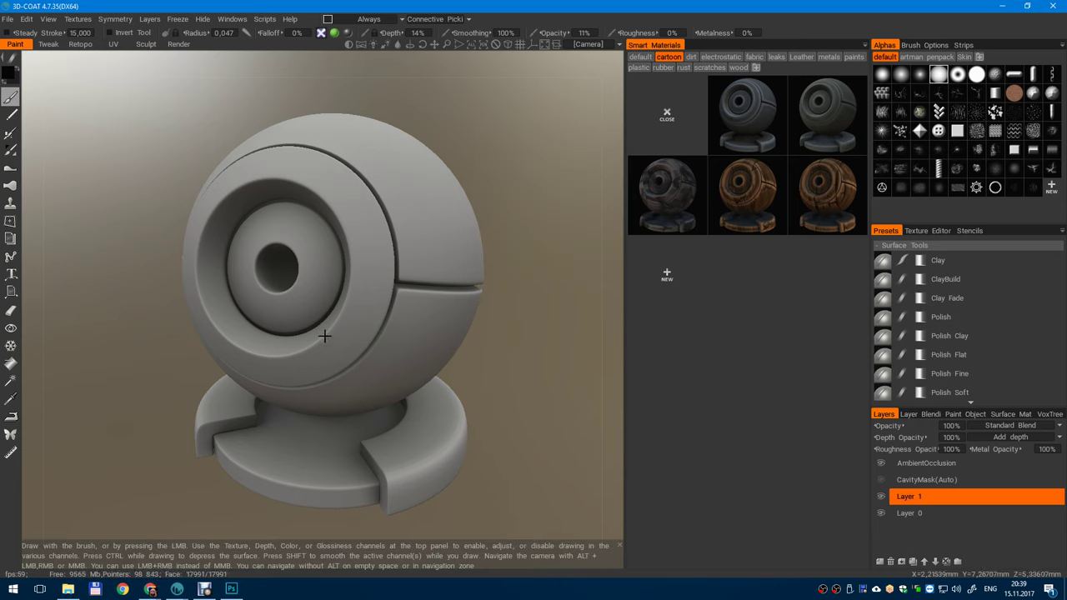
mouse_move(356, 363)
alt+mouse_down()
mouse_move(333, 351)
mouse_move(347, 352)
alt+mouse_up()
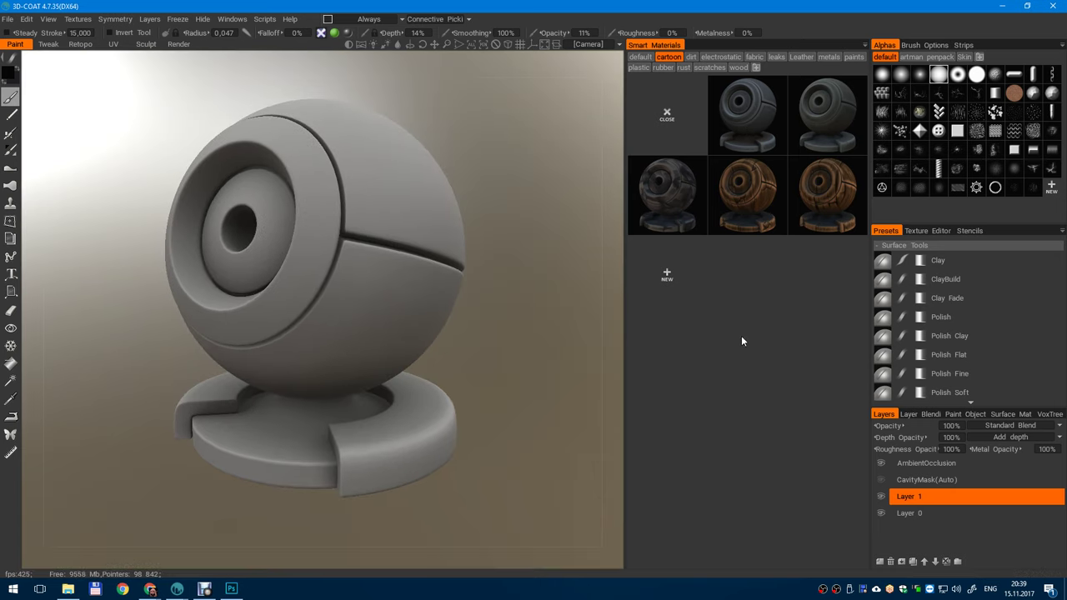
- Create a new smart material in the cartoon folder and set its layer color to dark brown, hue 28.379, saturation 67%, lightness 32%
click(667, 276)
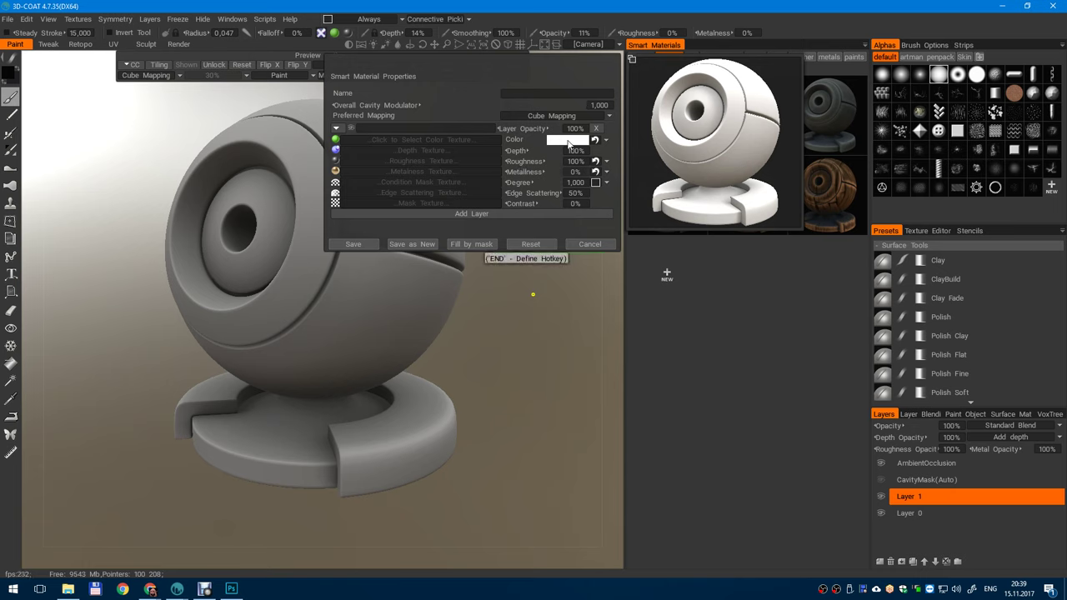
alt+middle_drag(419, 431, 321, 423)
click(566, 140)
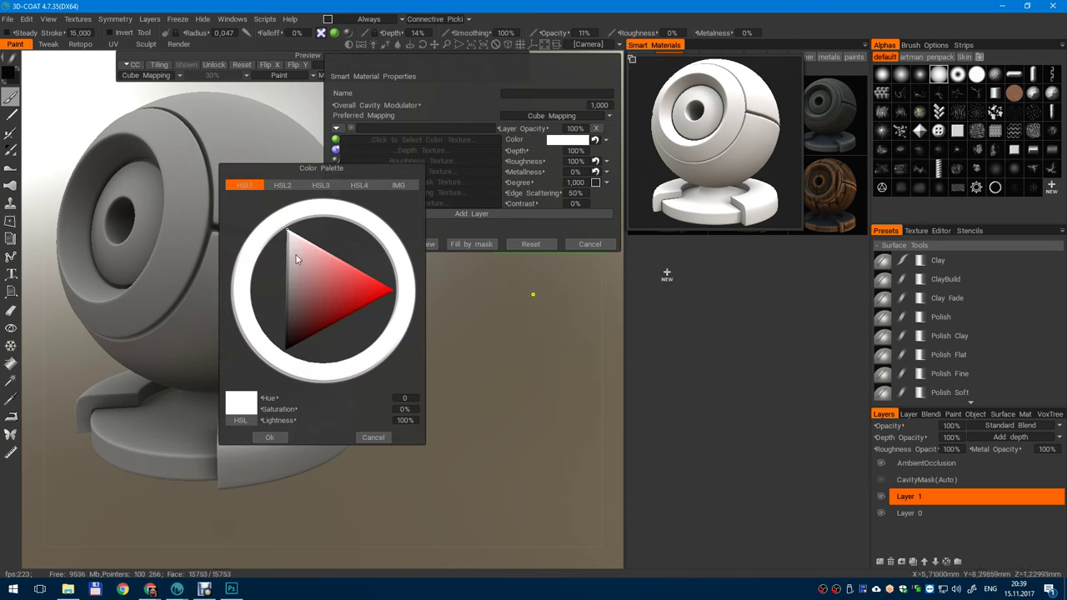
click(286, 310)
click(296, 297)
click(313, 326)
mouse_move(310, 322)
mouse_down()
mouse_move(320, 315)
mouse_move(304, 292)
mouse_move(310, 285)
mouse_move(332, 303)
mouse_move(405, 316)
mouse_move(395, 329)
mouse_up()
drag(341, 302, 310, 322)
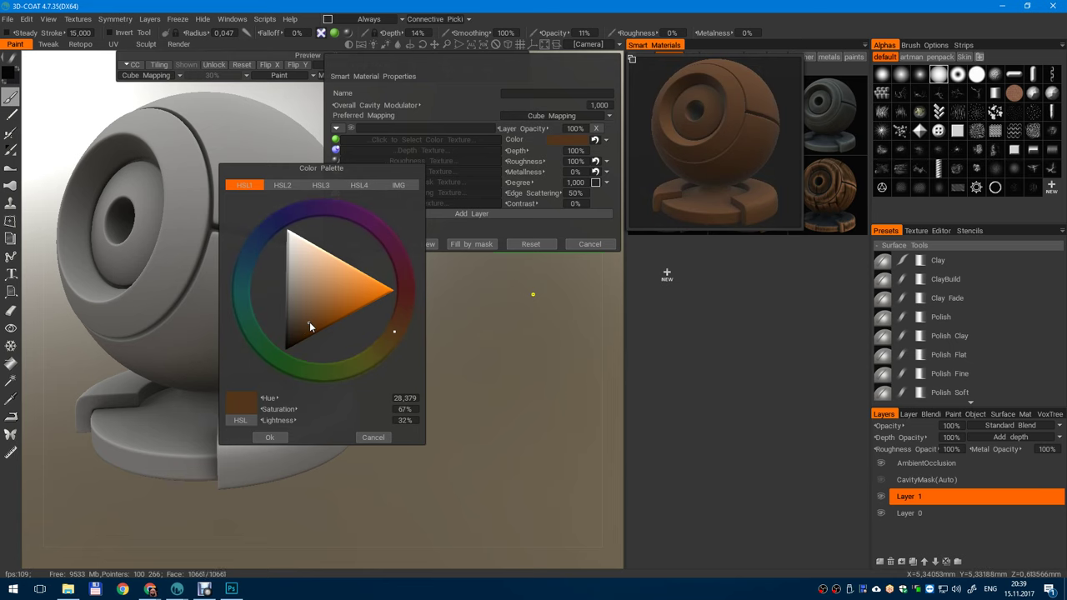
click(275, 439)
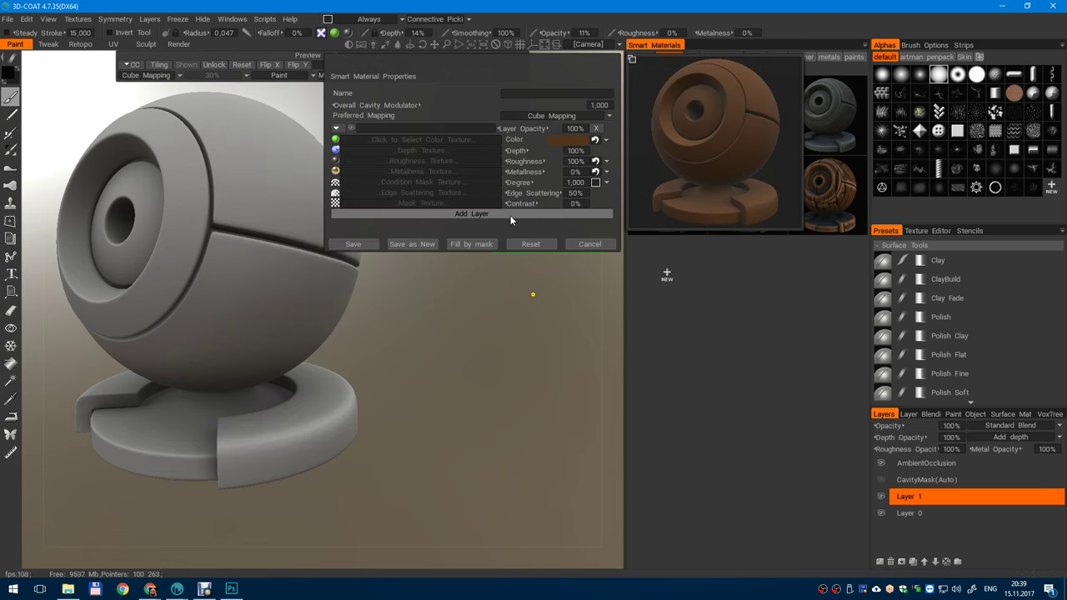
- Add a second layer to the smart material and move its properties dialog clear of the sample model
click(481, 216)
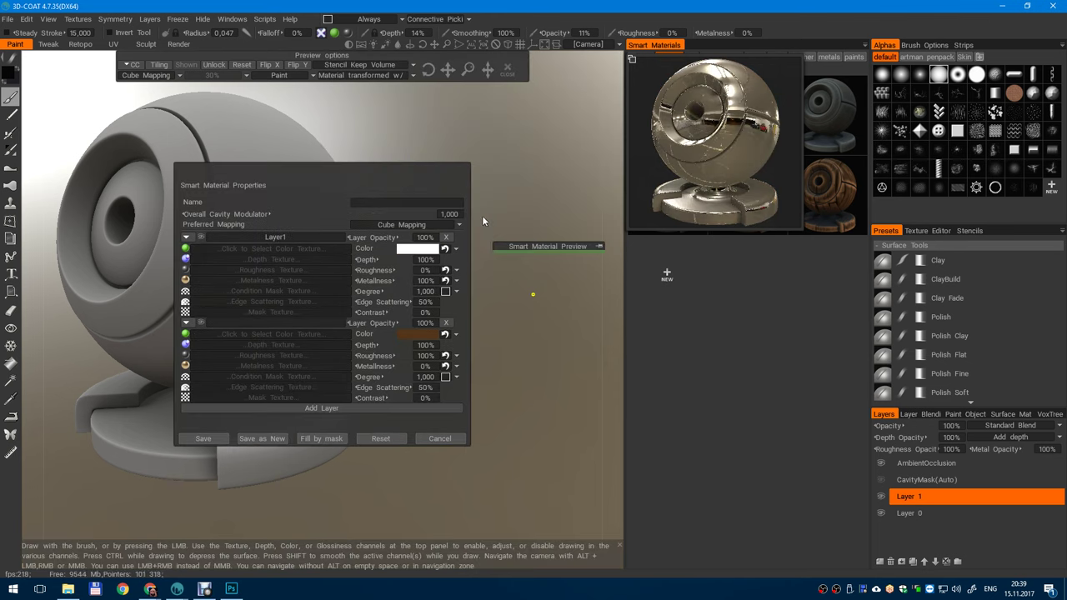
drag(384, 339, 638, 245)
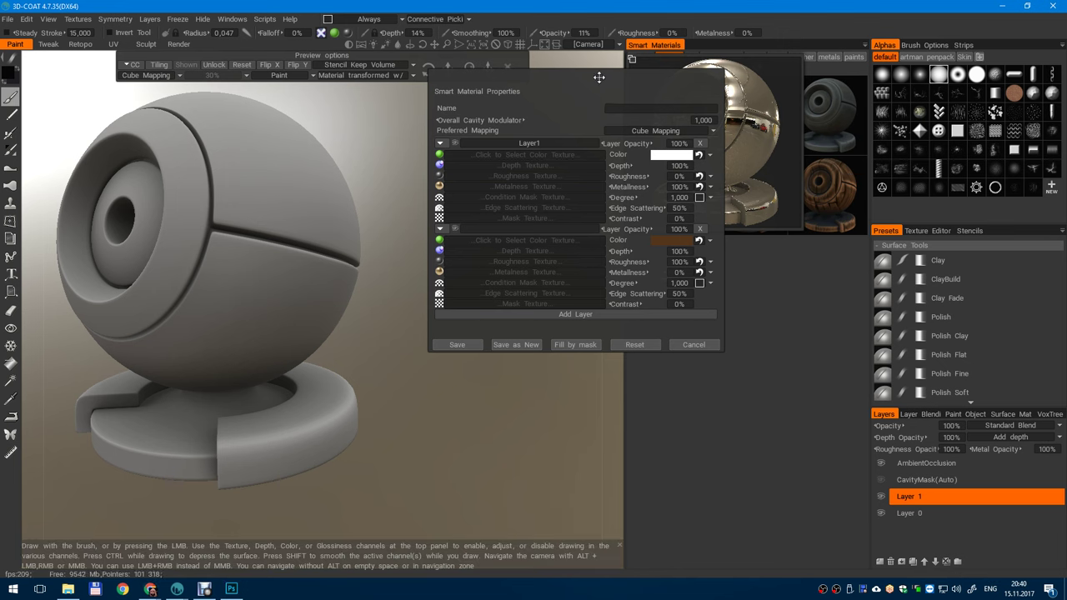
drag(598, 75, 687, 191)
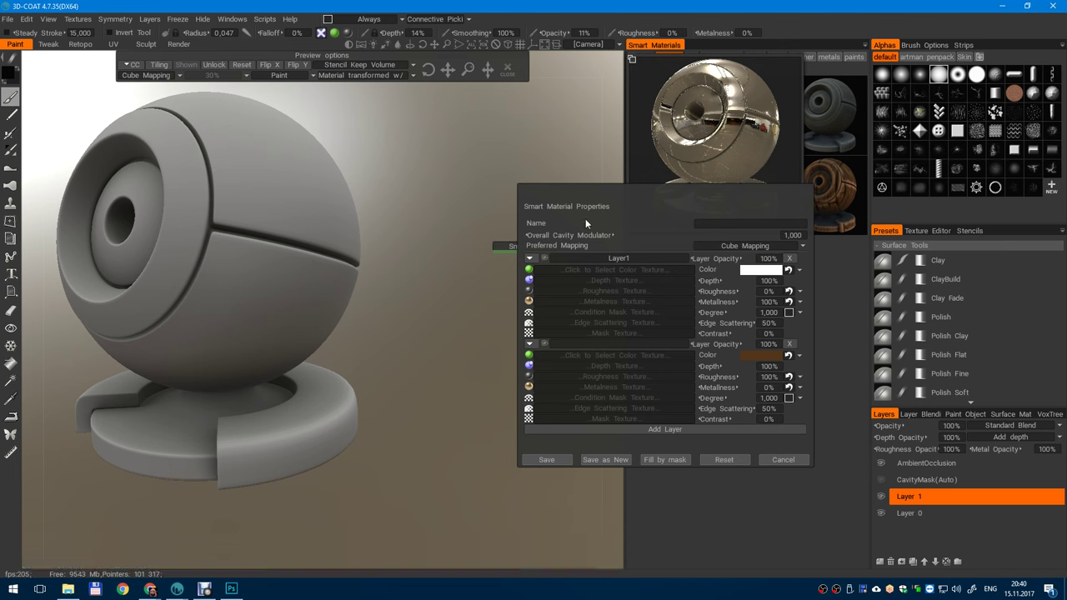
drag(600, 191, 705, 94)
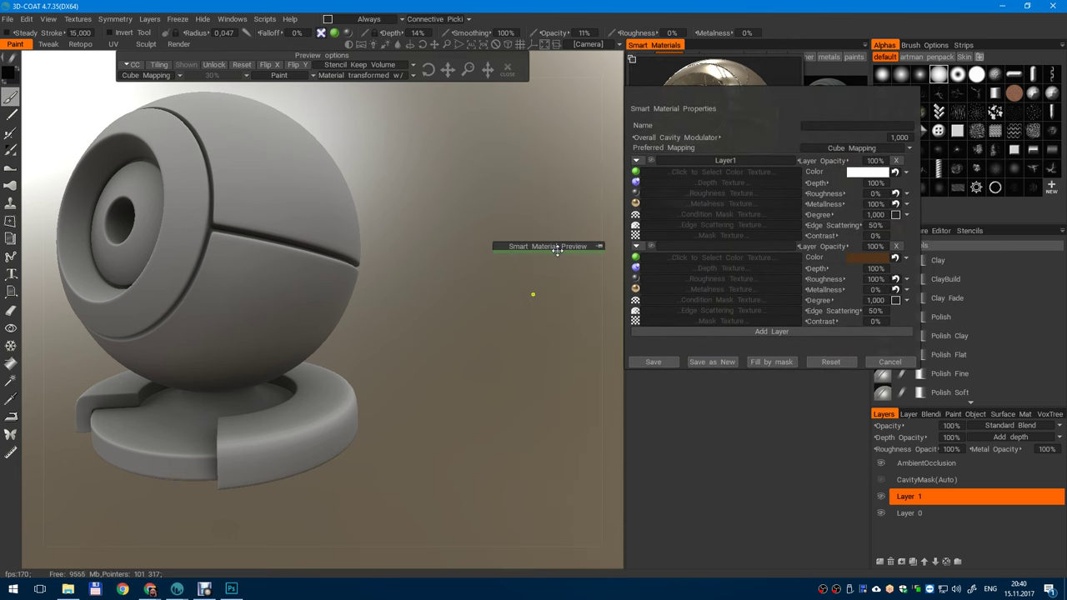
- Move the Smart Material Preview over the sphere, pin it open and enlarge it to cover the whole model
mouse_move(350, 348)
middle_down()
mouse_move(406, 401)
mouse_move(456, 382)
middle_up()
drag(567, 245, 237, 124)
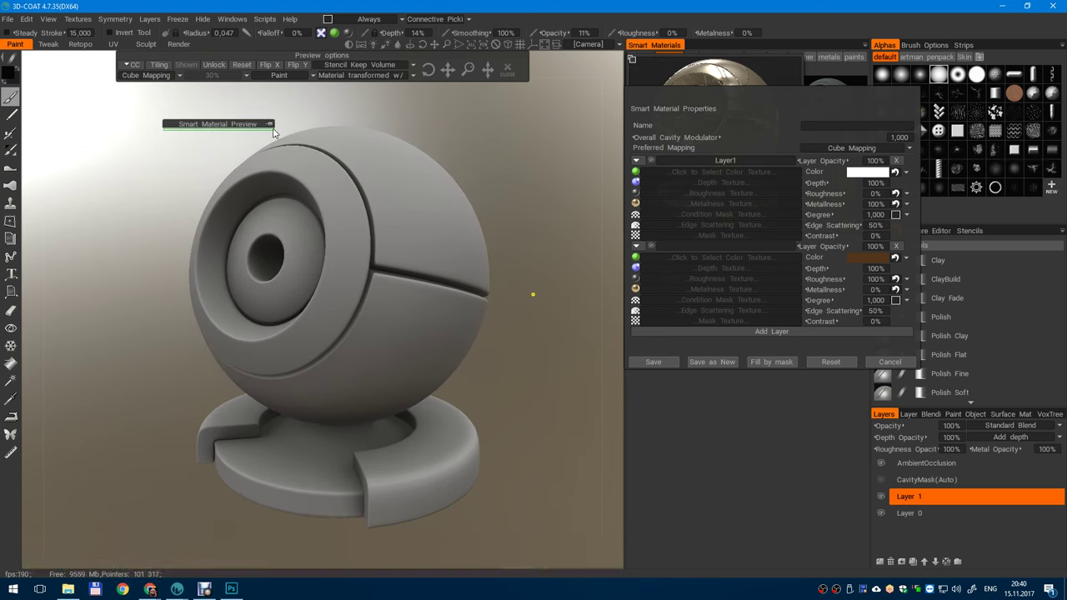
click(270, 126)
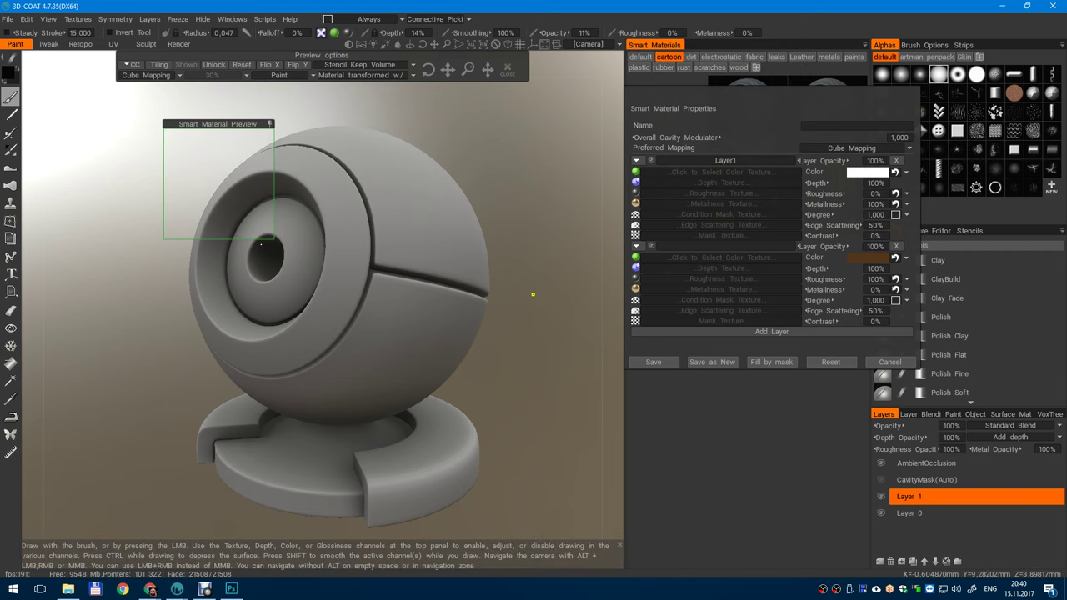
drag(269, 239, 523, 536)
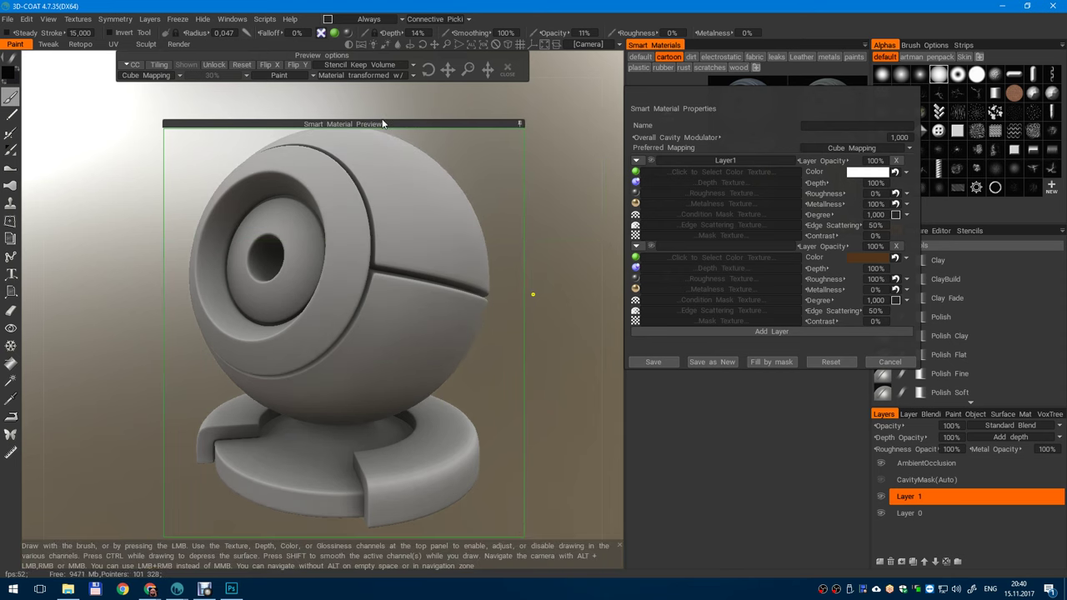
mouse_move(384, 124)
mouse_down()
mouse_move(373, 120)
mouse_move(387, 137)
mouse_up()
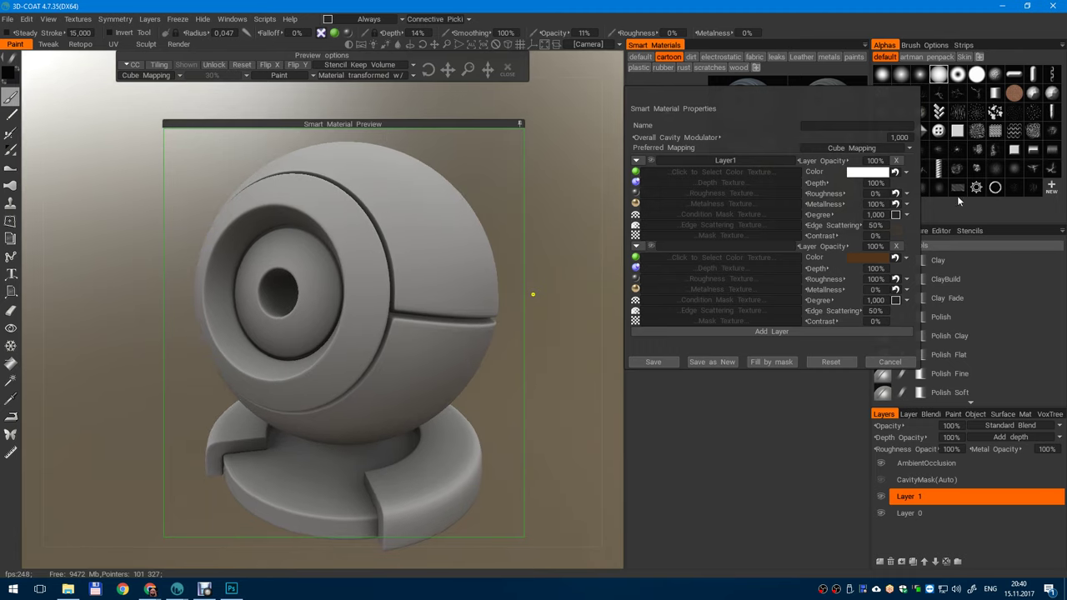
- Remove the extra Layer1 from the smart material, then choose the Fill tool and set its opacity to 100%
click(895, 160)
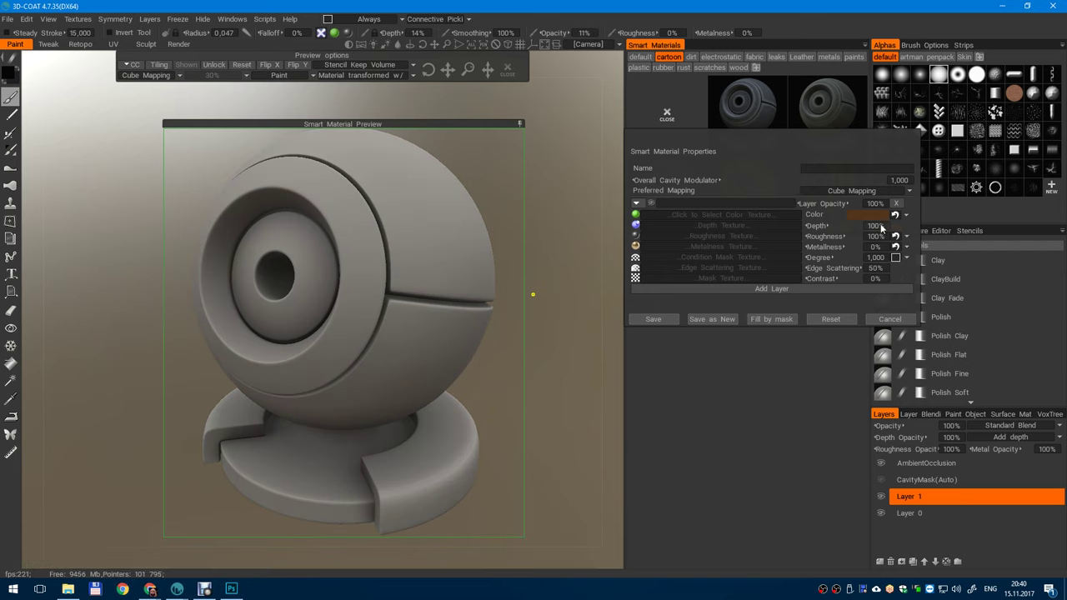
click(10, 365)
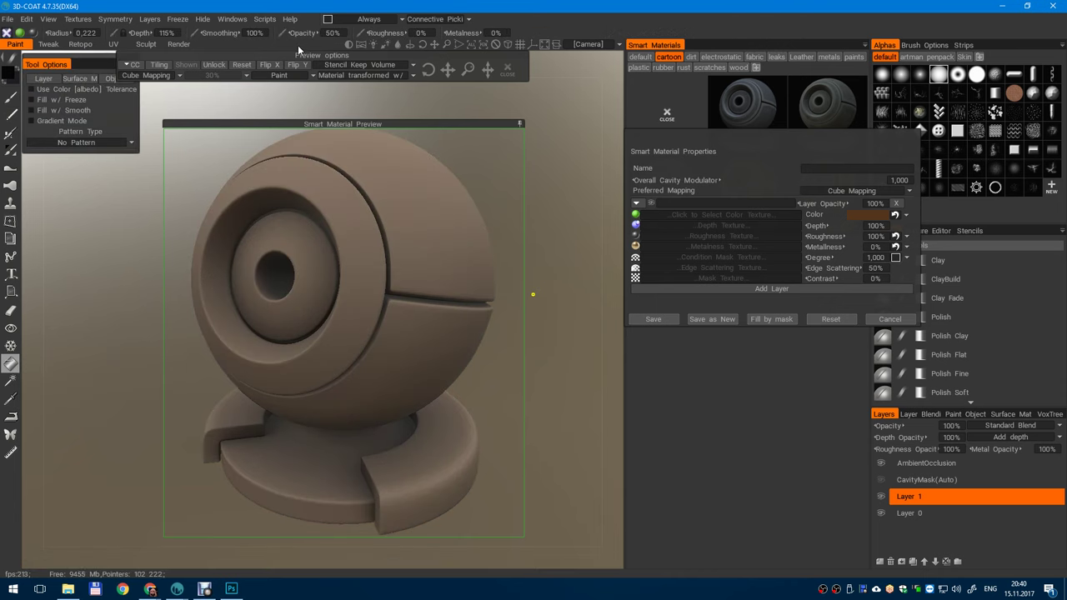
click(328, 33)
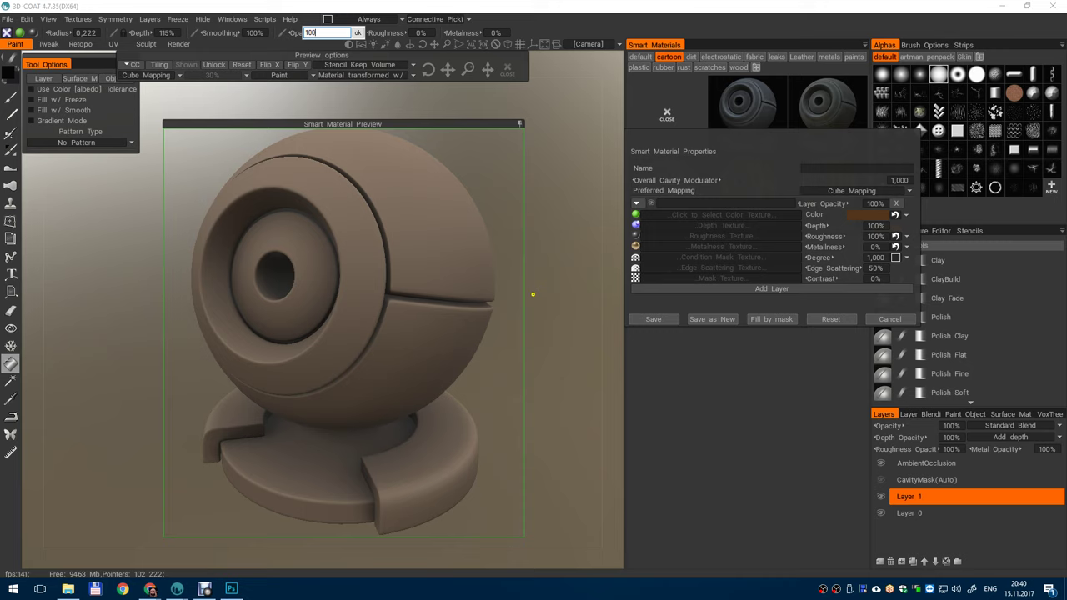
key(Return)
drag(350, 120, 344, 115)
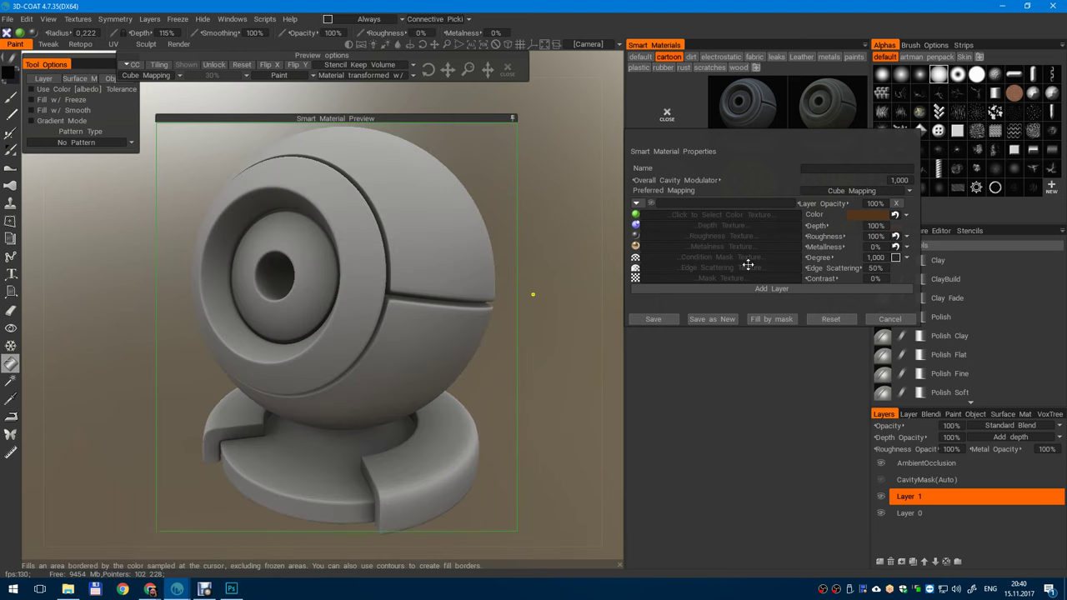
click(721, 215)
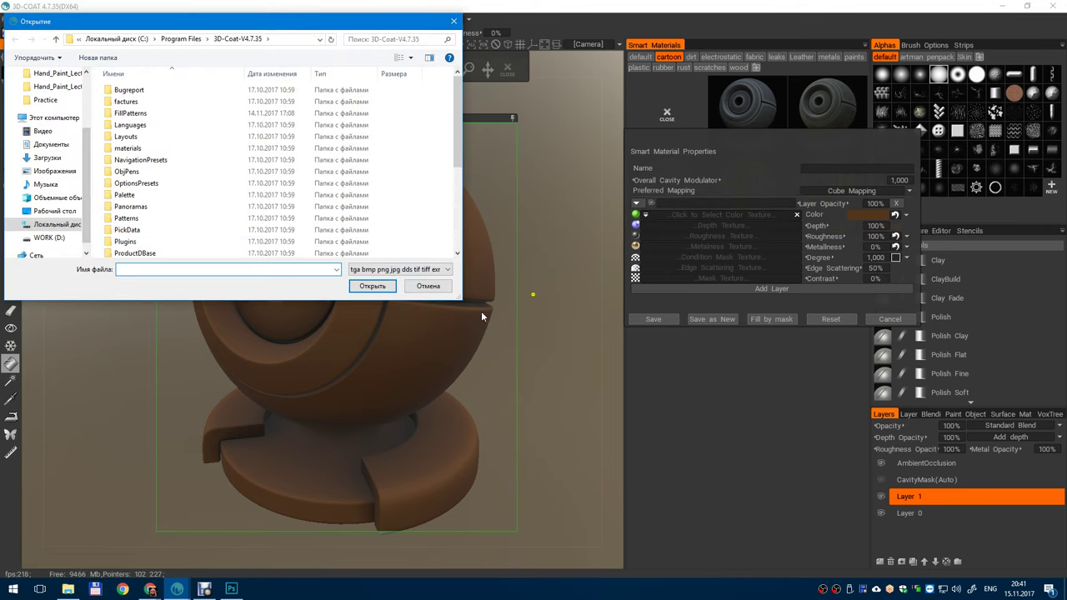
drag(457, 297, 603, 415)
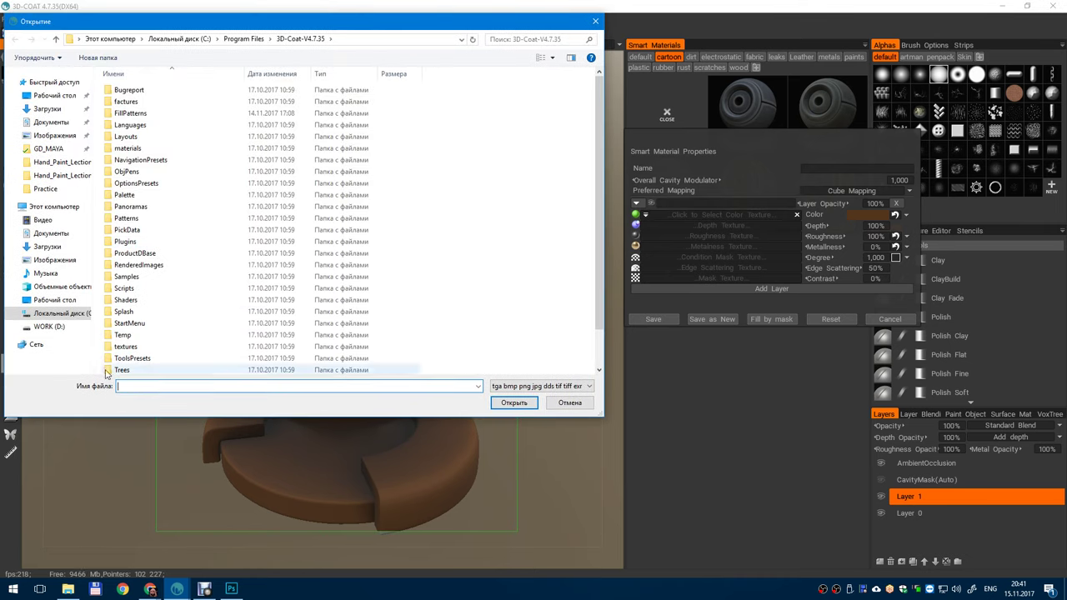
click(52, 326)
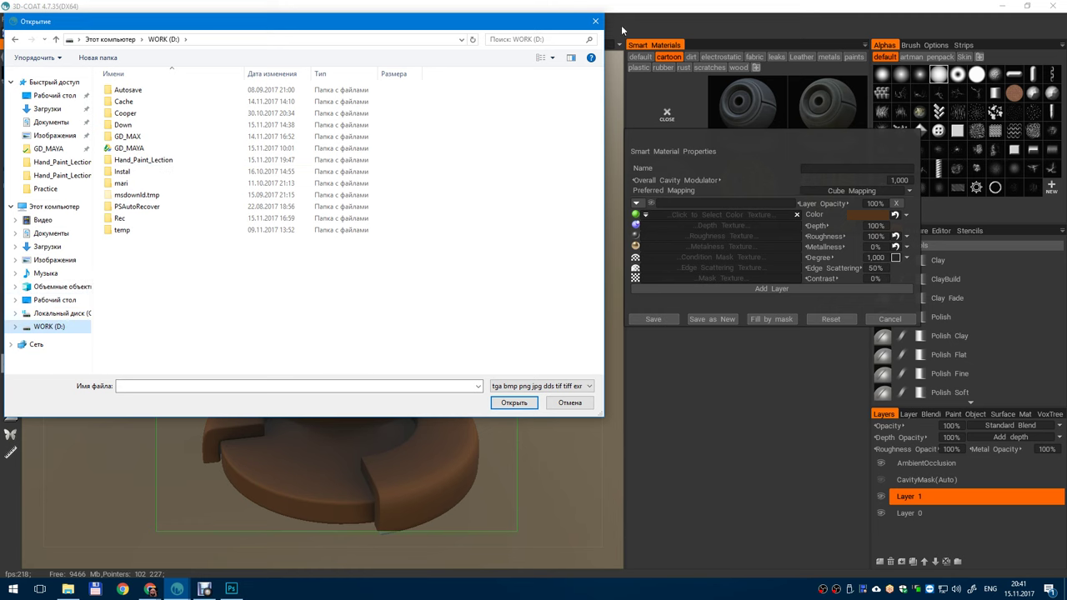
click(595, 21)
- Discard the unsaved smart material and preview the existing wood_1 cartoon material on the sample model
click(885, 320)
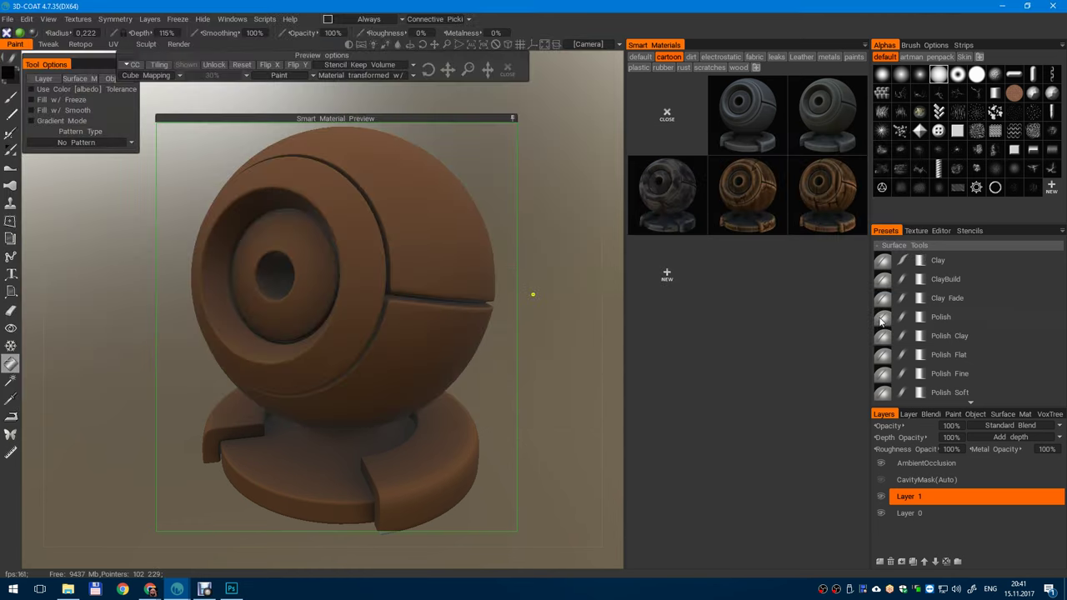
click(828, 196)
click(748, 196)
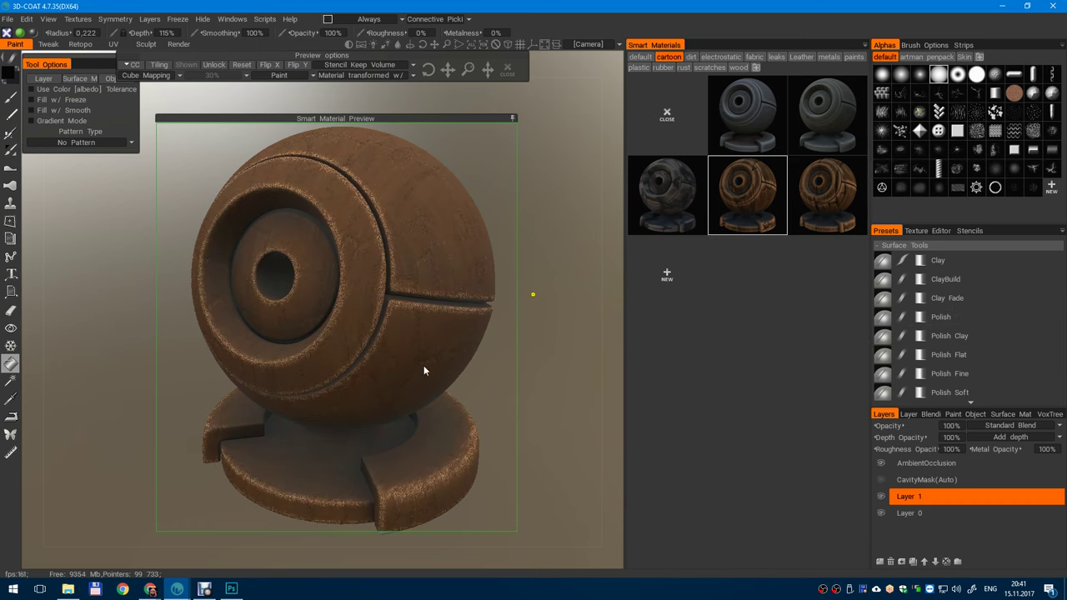
alt+drag(442, 367, 467, 377)
- Open wood_1 in the Smart Material Editor and move its properties dialog clear of the sample model
right_click(768, 202)
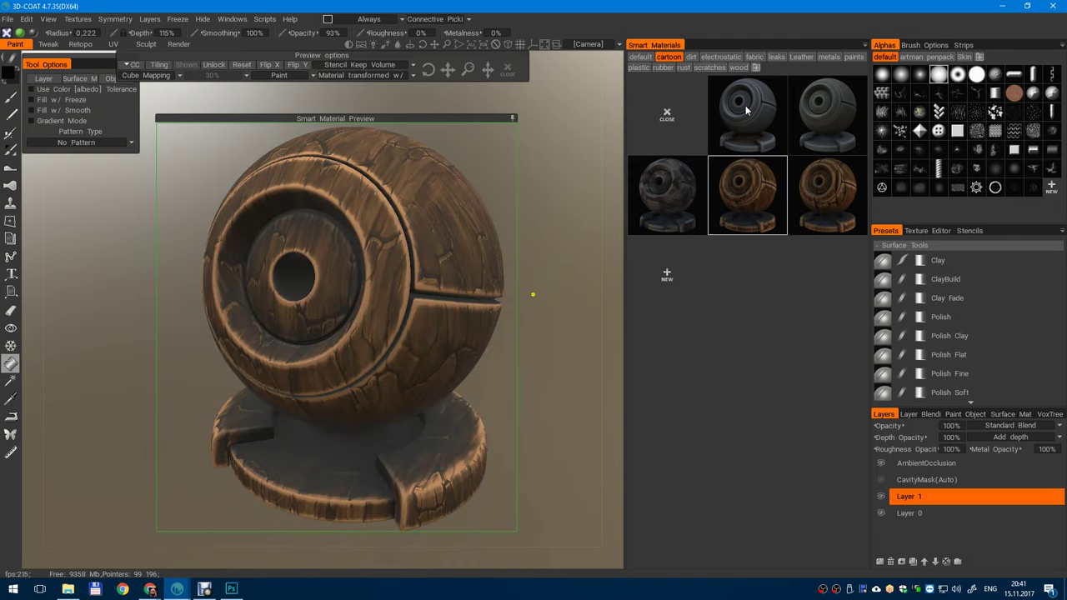
mouse_move(759, 208)
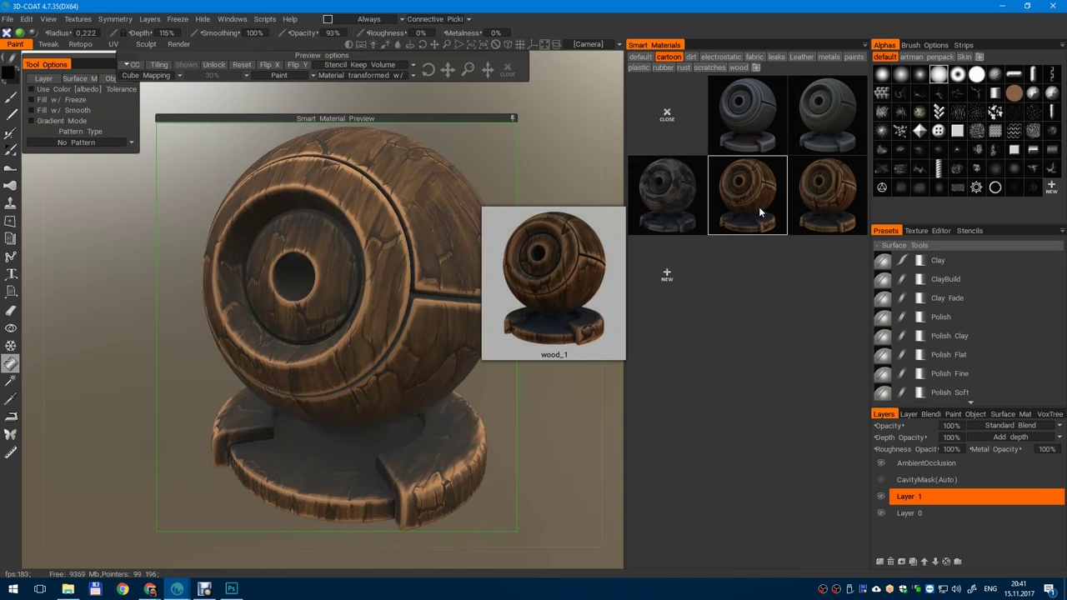
right_click(758, 207)
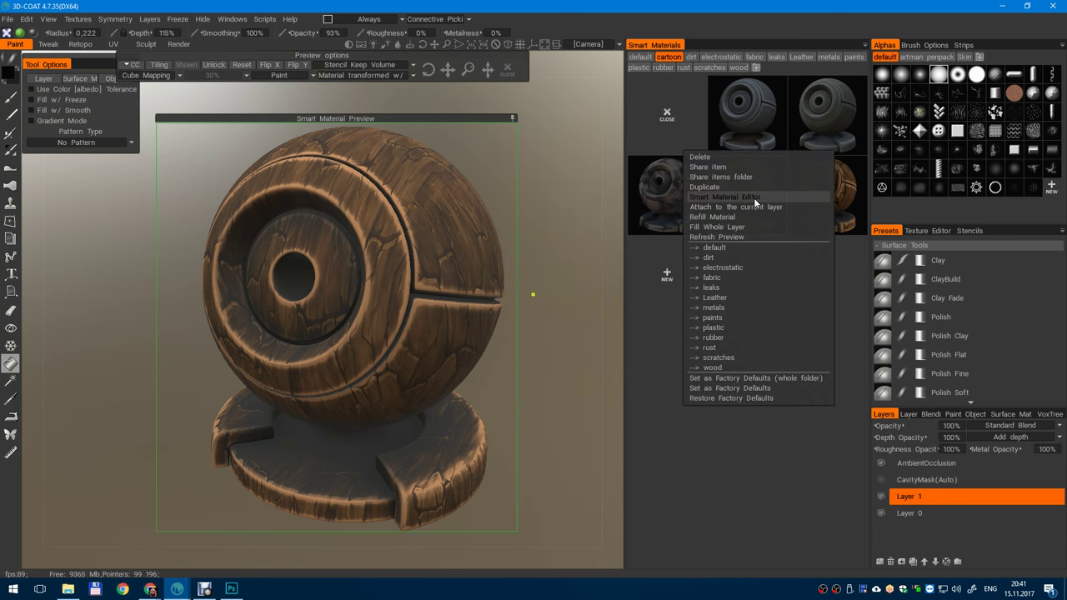
click(754, 197)
drag(385, 60, 611, 82)
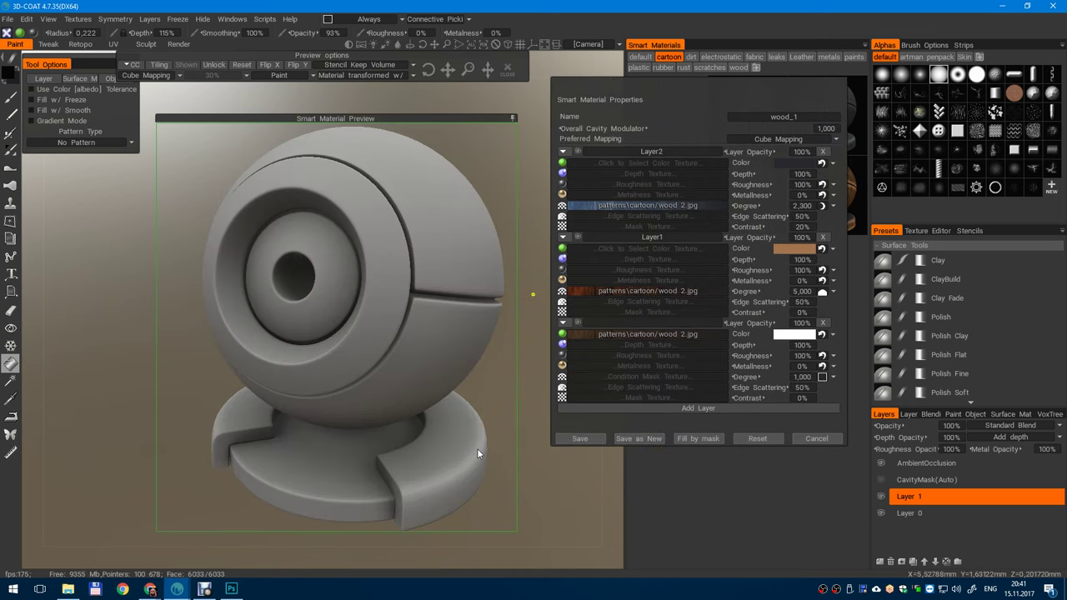
- Rescale the wood texture in the material preview and examine its pattern around the sample model
right_drag(469, 442, 446, 430)
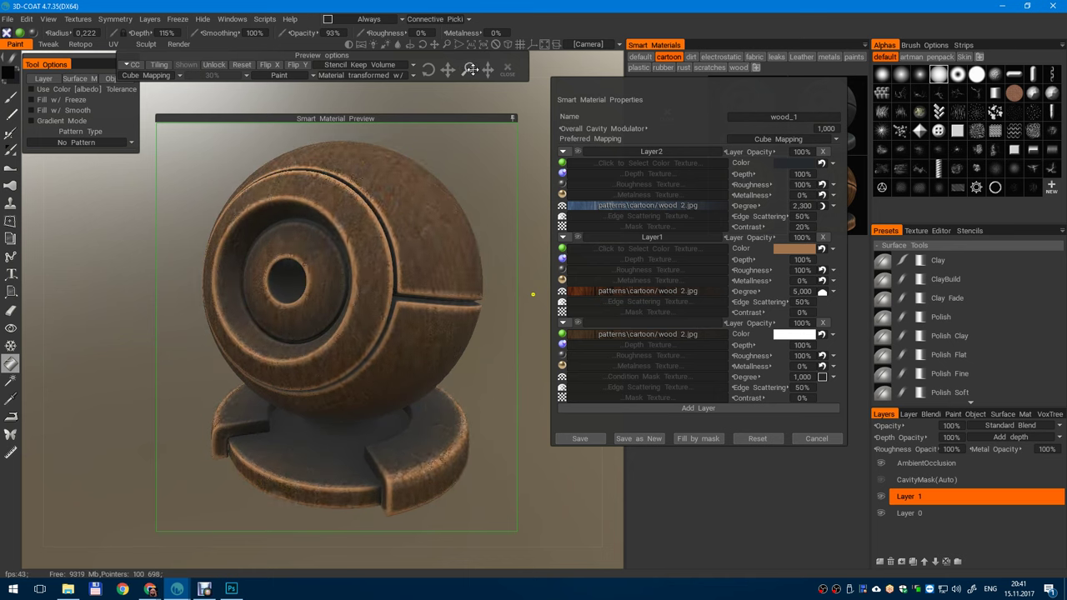
mouse_move(473, 70)
mouse_down()
mouse_move(453, 71)
mouse_move(471, 75)
mouse_up()
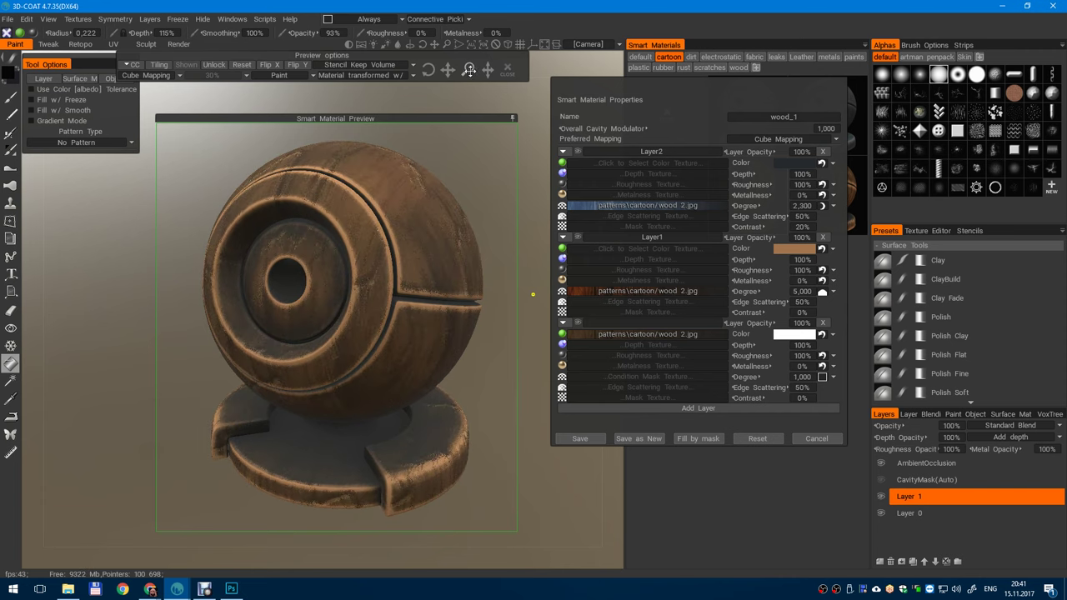
alt+drag(410, 326, 389, 320)
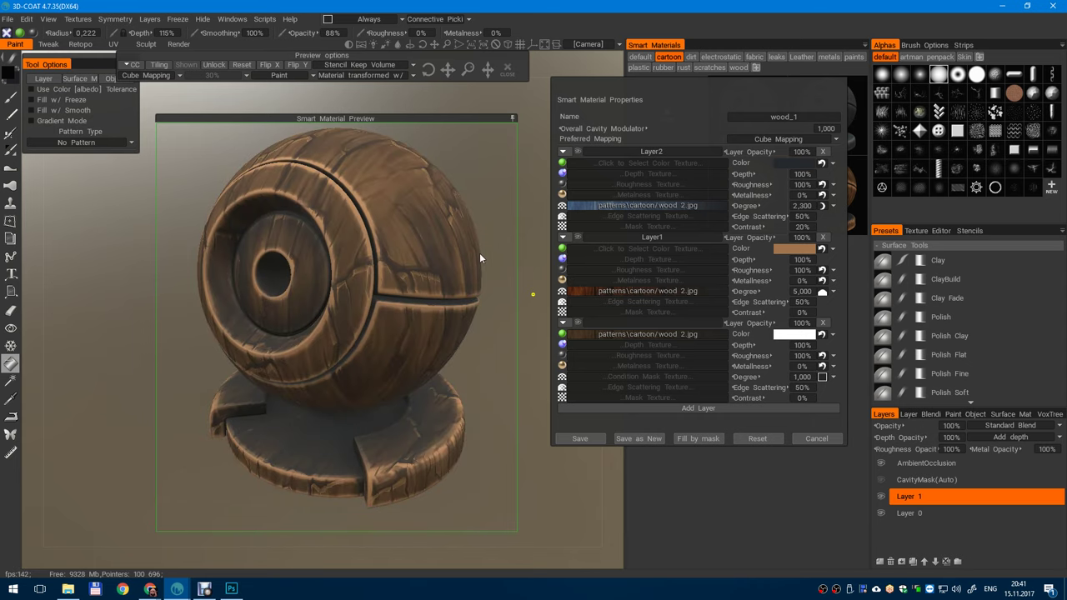
mouse_move(388, 335)
mouse_down()
mouse_move(381, 341)
mouse_move(436, 341)
mouse_move(397, 345)
mouse_move(409, 334)
mouse_up()
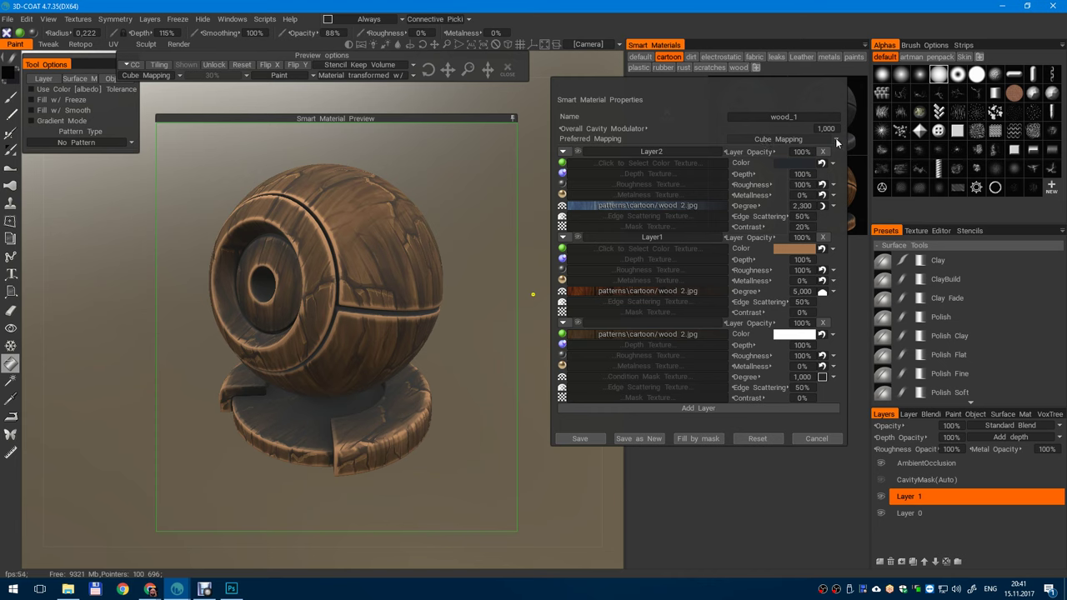
- Try UV-Mapping as wood_1's preferred mapping and rescale the projected wood texture on the sample model
click(835, 138)
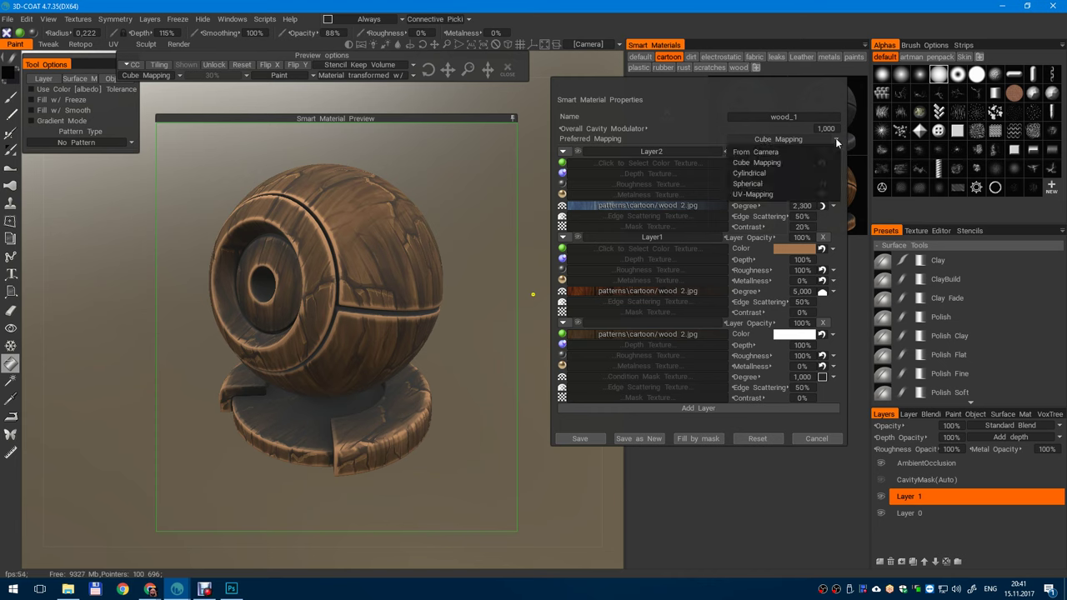
click(784, 195)
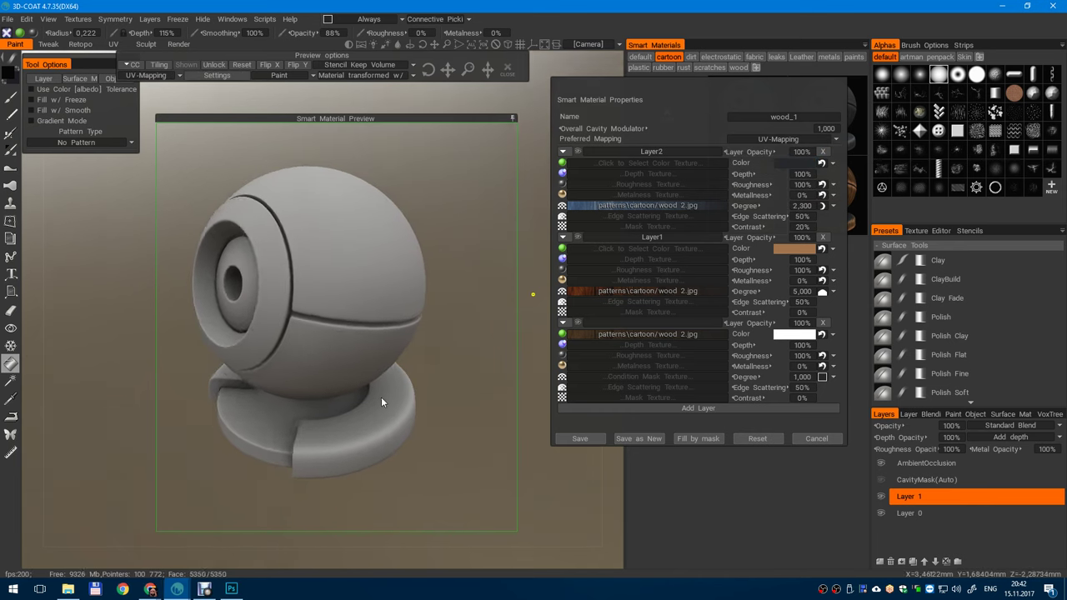
drag(383, 403, 432, 405)
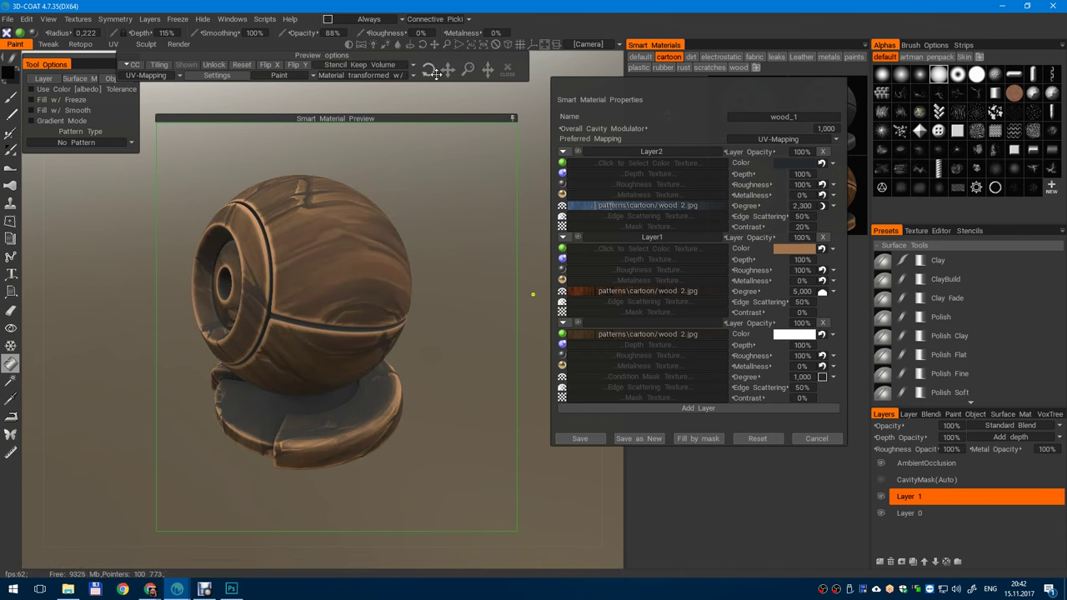
drag(467, 70, 467, 70)
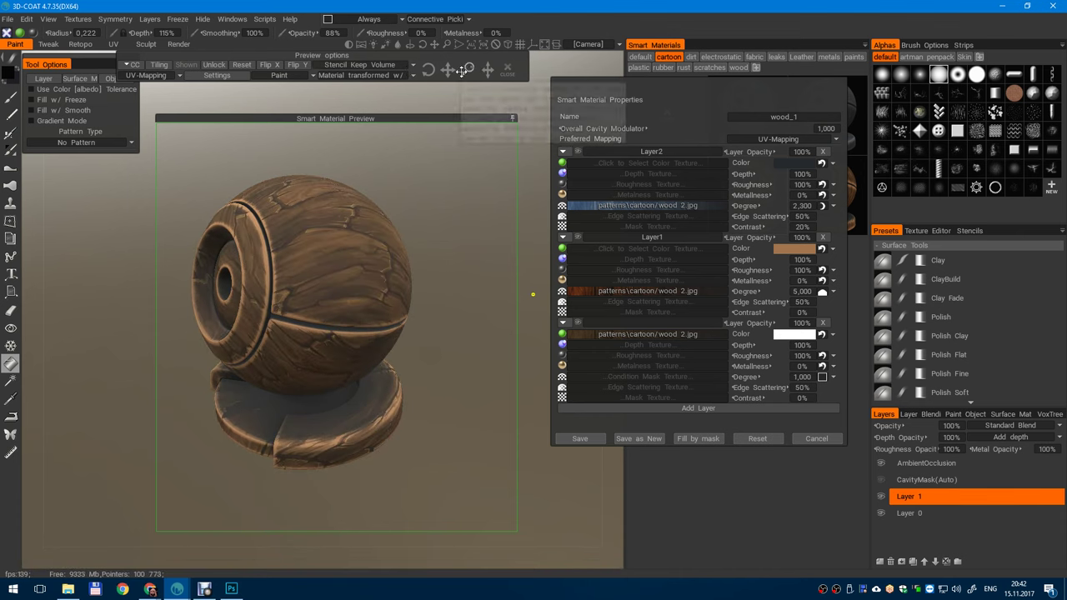
alt+drag(286, 308, 453, 424)
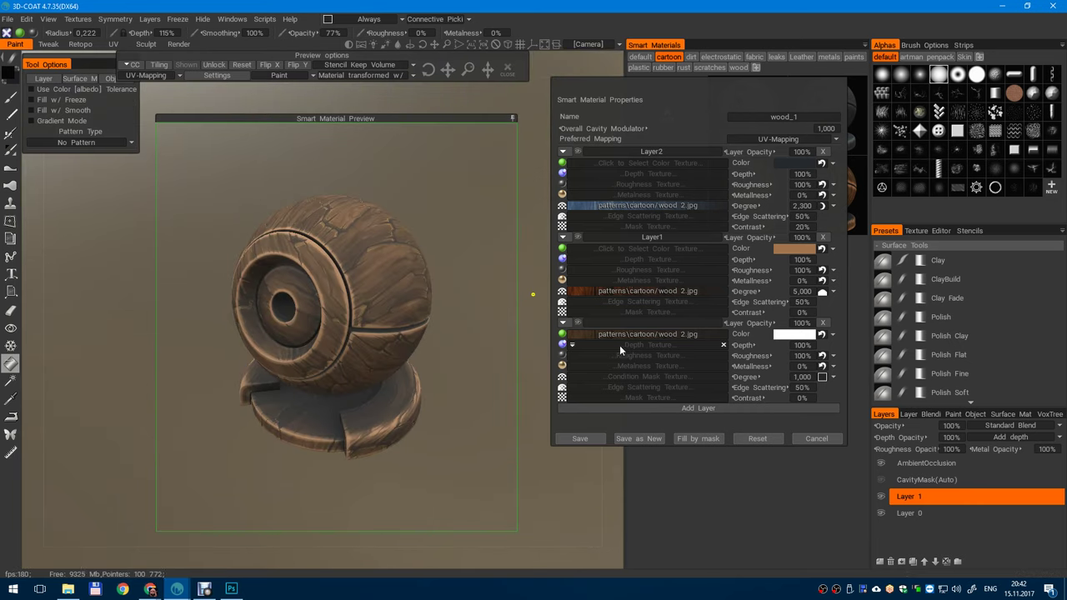
- Set Layer1 of wood_1 to a condition degree of 4,550 and edge scattering of 32%
mouse_move(632, 336)
mouse_move(574, 337)
drag(768, 291, 761, 304)
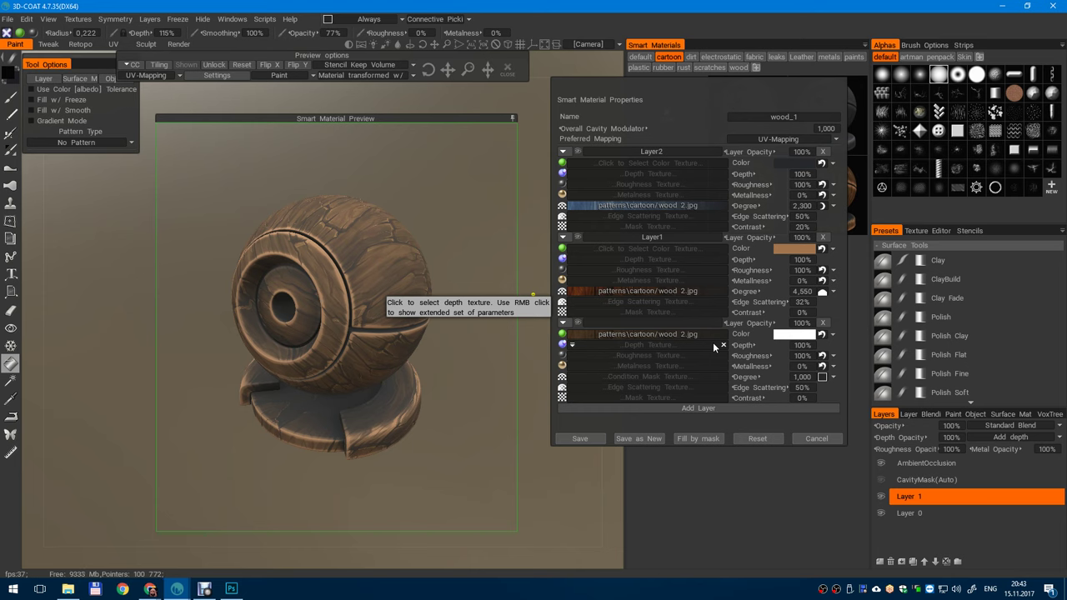
ctrl+click(967, 479)
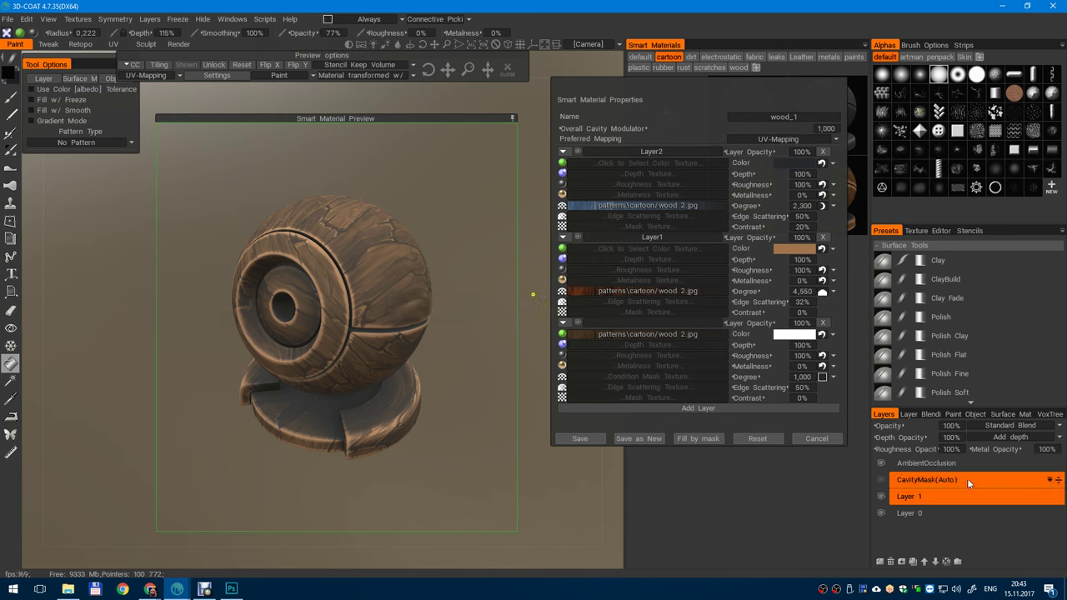
ctrl+click(934, 479)
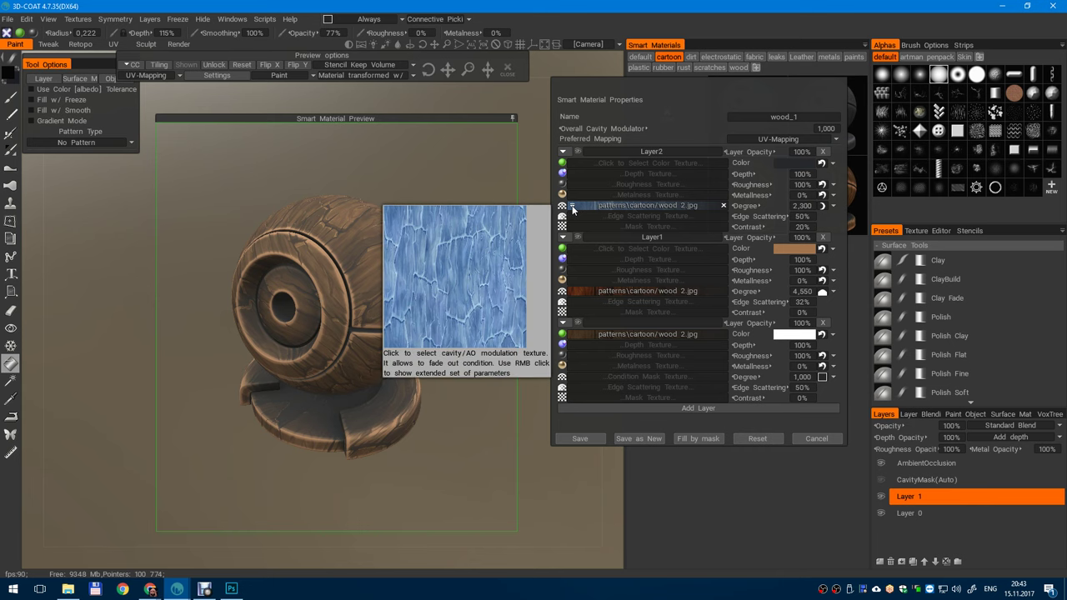
- Reshape the Overall curve of Layer2's condition mask texture with two points, then discard the edits to wood_1
right_click(572, 210)
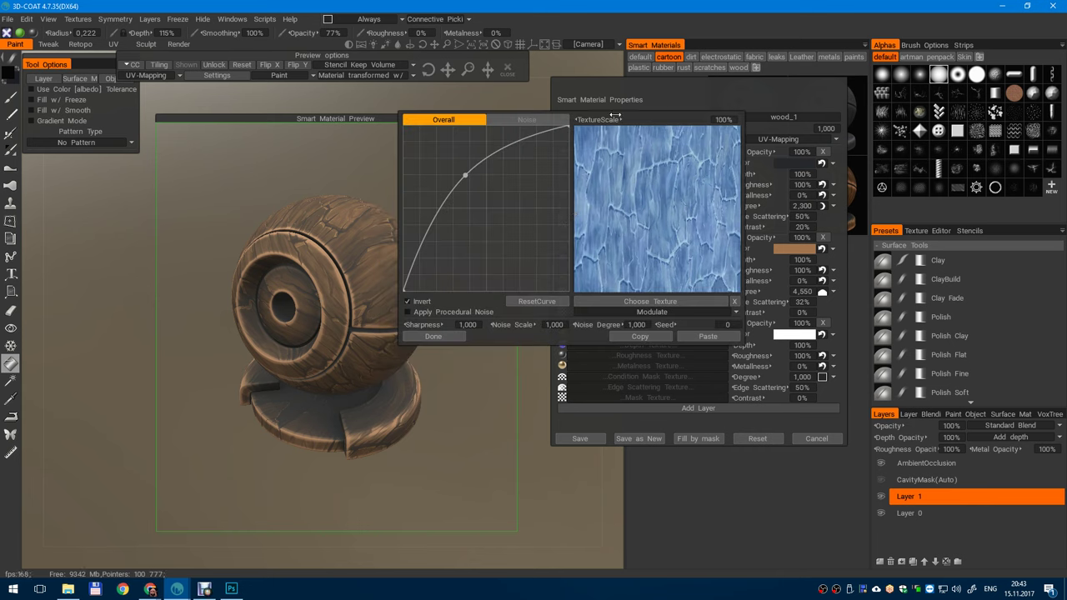
drag(465, 176, 482, 154)
drag(464, 211, 434, 206)
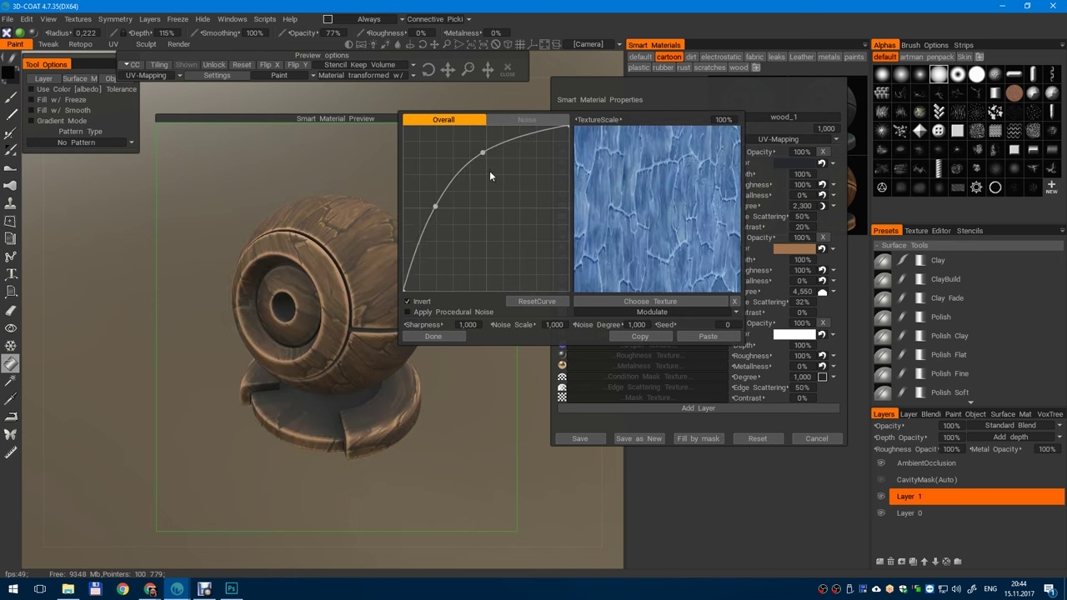
drag(484, 155, 518, 199)
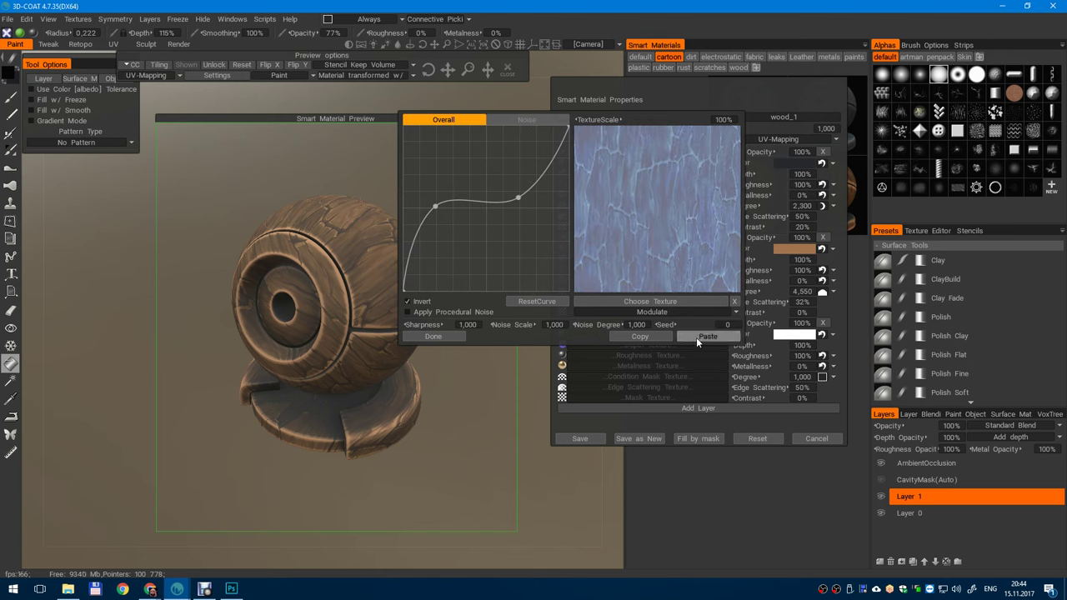
click(446, 334)
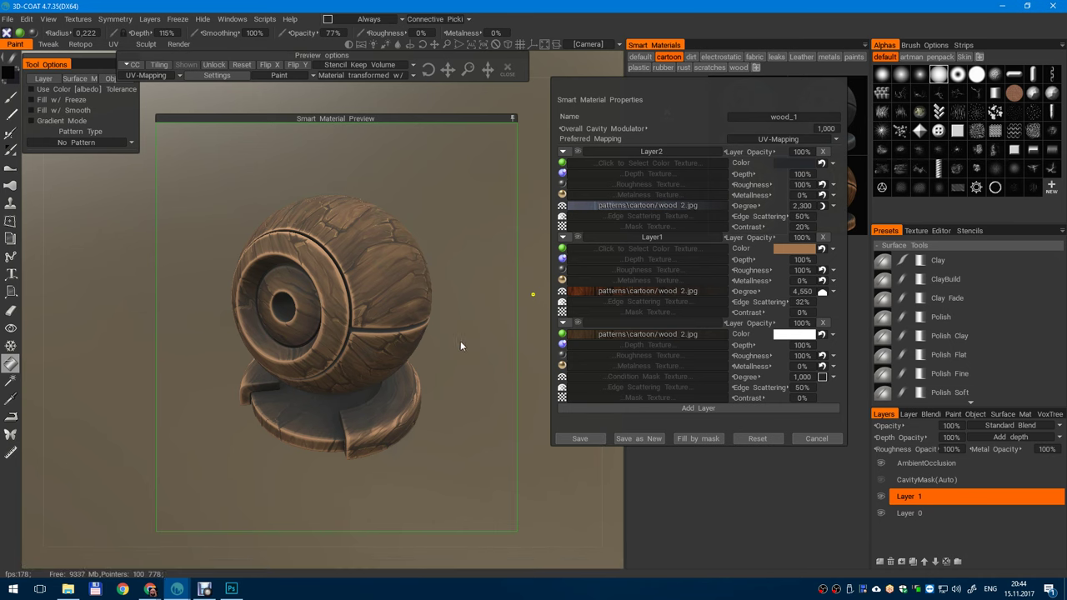
click(816, 439)
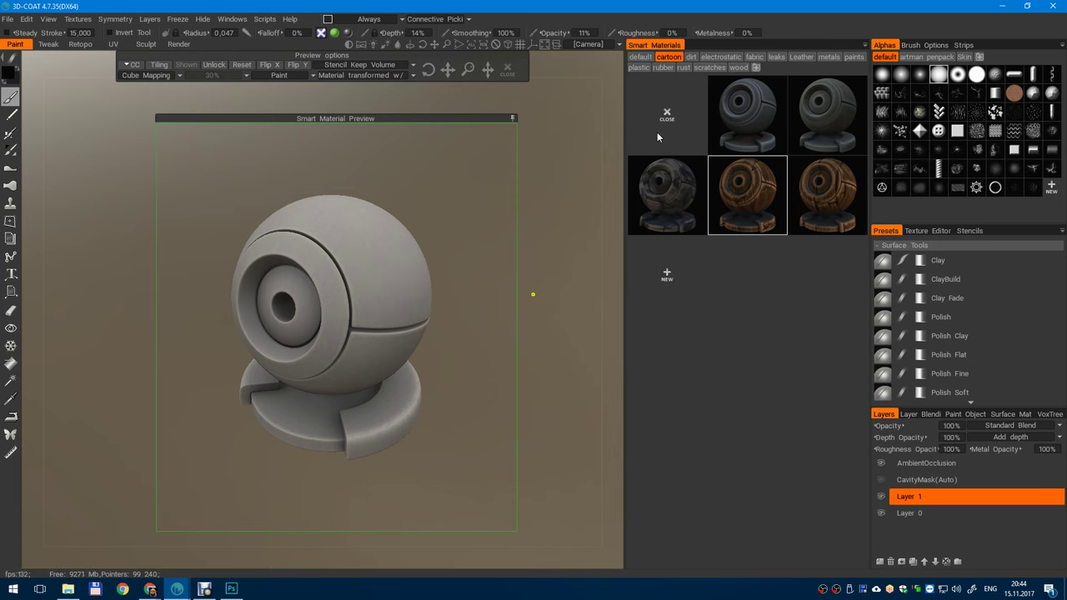
- Turn off the smart material preview to examine the bare sample model, then reselect the wood_1 material
click(504, 73)
alt+drag(409, 370, 353, 400)
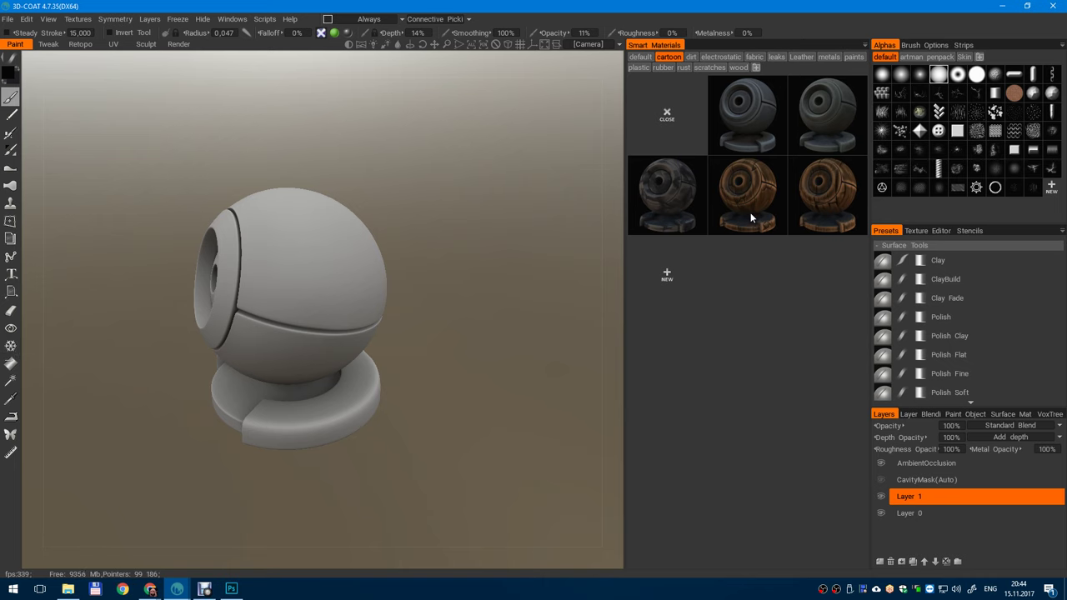
alt+drag(265, 388, 426, 425)
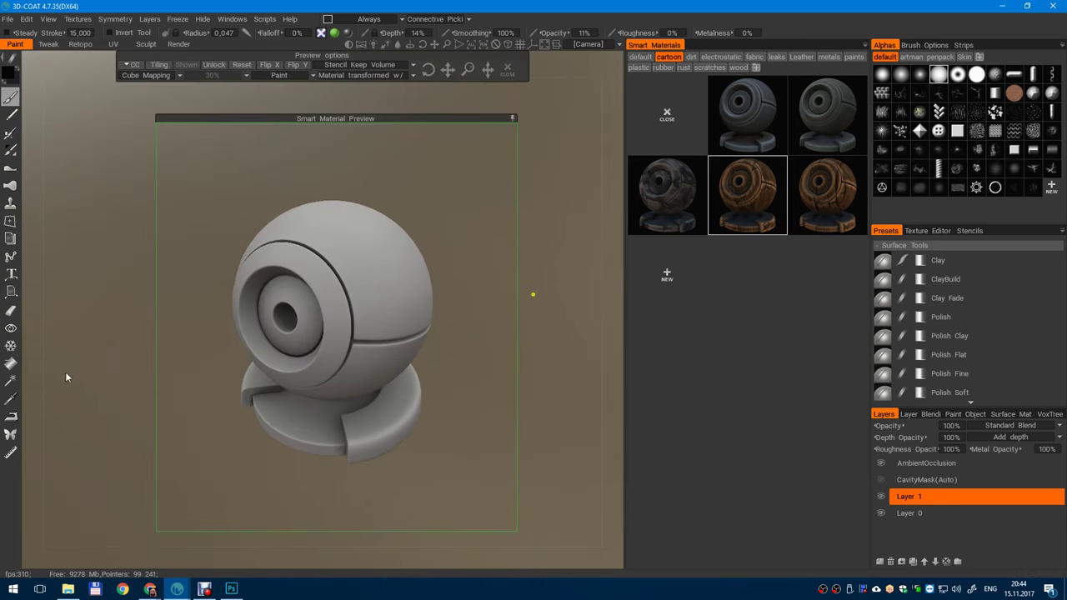
- Choose the Fill tool in Layer mode and move the Preview options clear of the tool's options
click(10, 364)
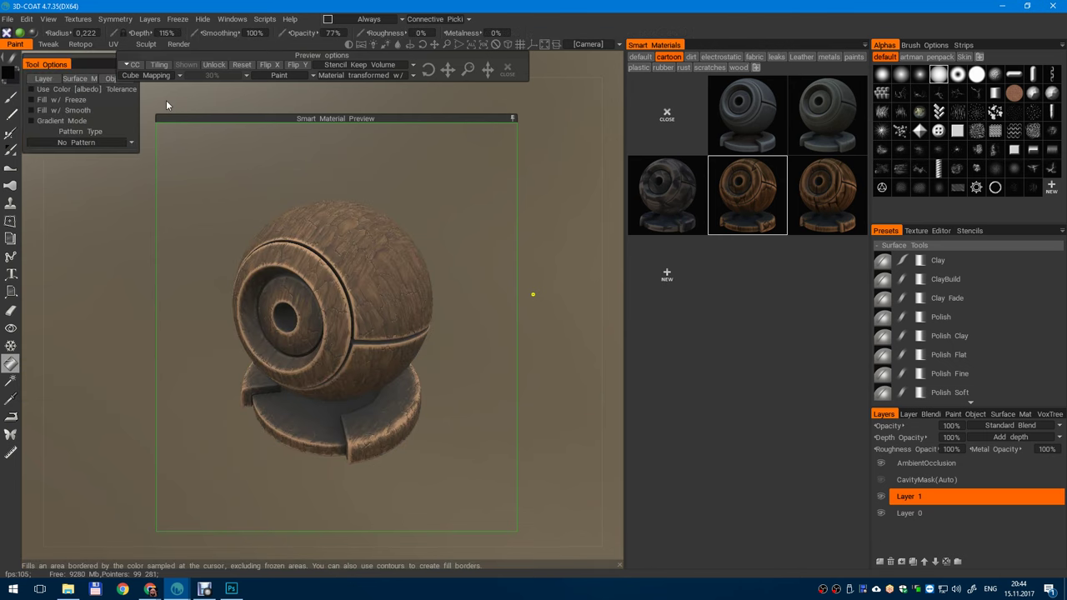
drag(245, 55, 325, 56)
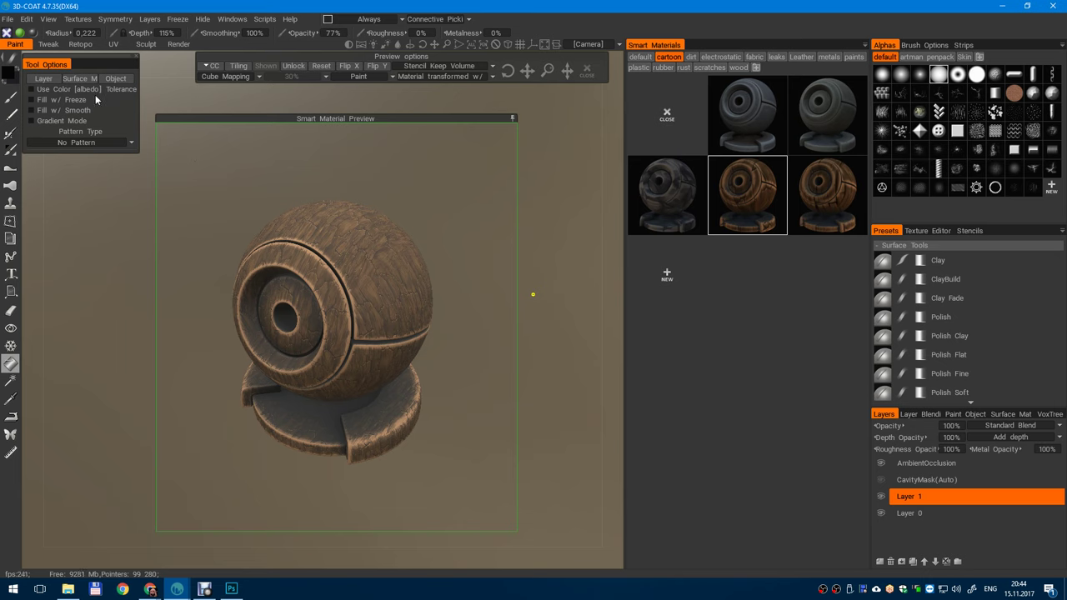
click(50, 80)
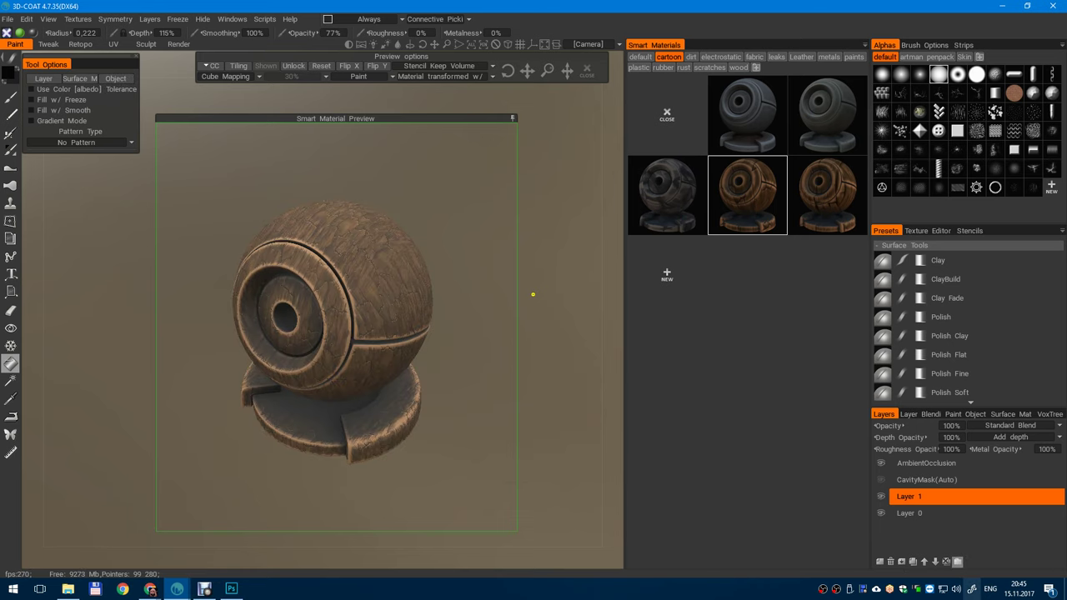
- Add a new layer above AmbientOcclusion and fill the entire layer with the wood_1 smart material
click(943, 464)
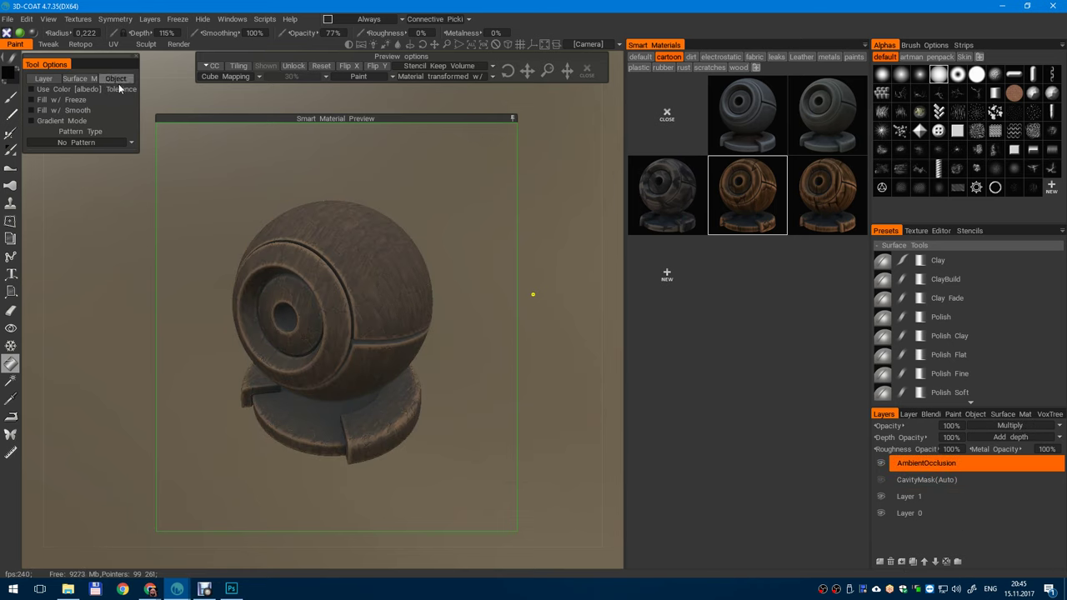
click(880, 562)
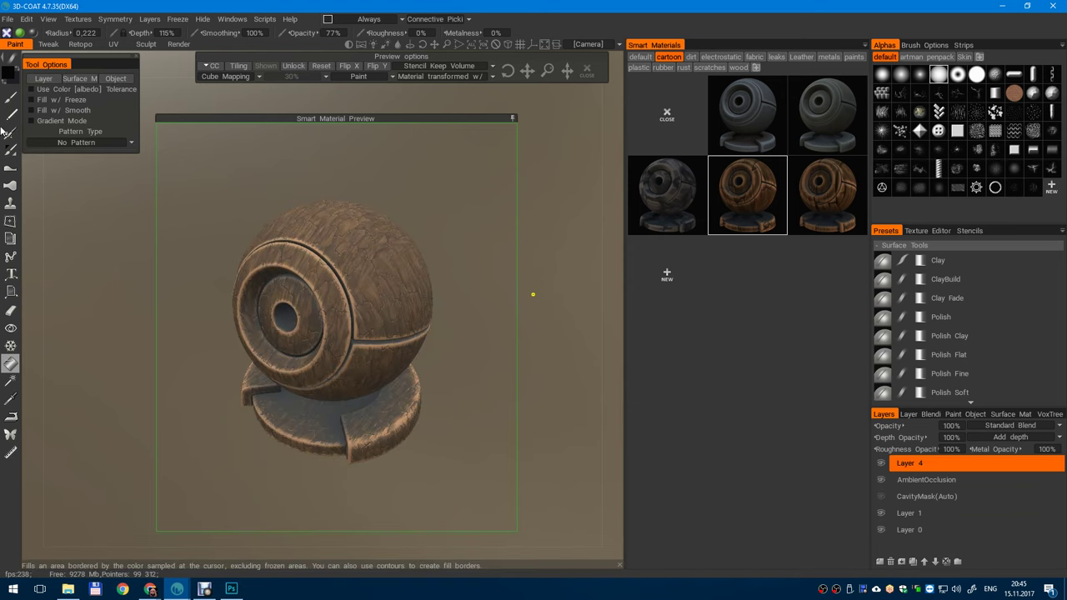
click(35, 79)
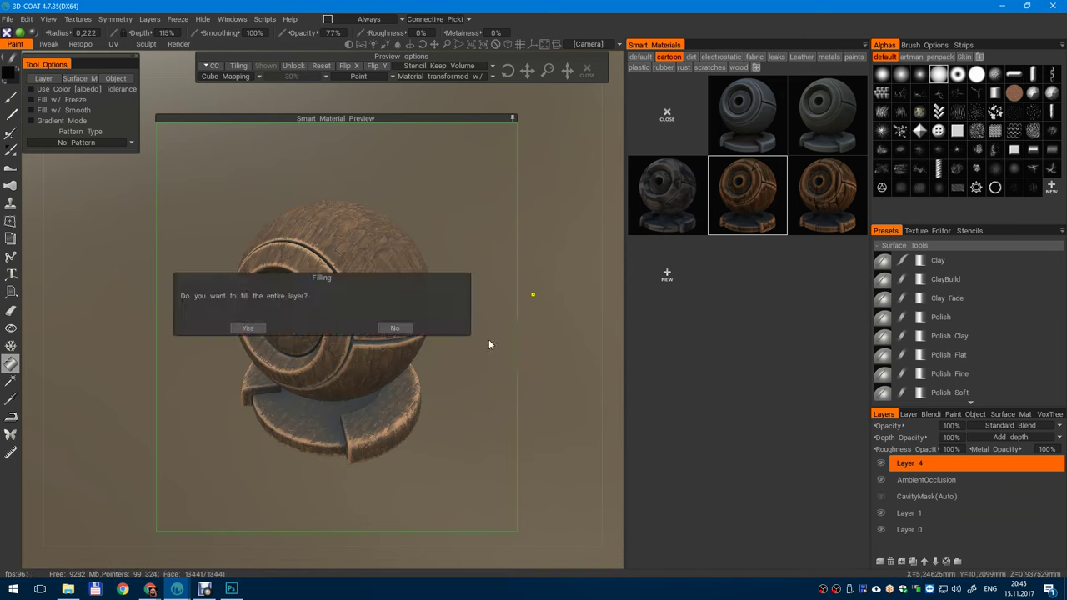
click(249, 328)
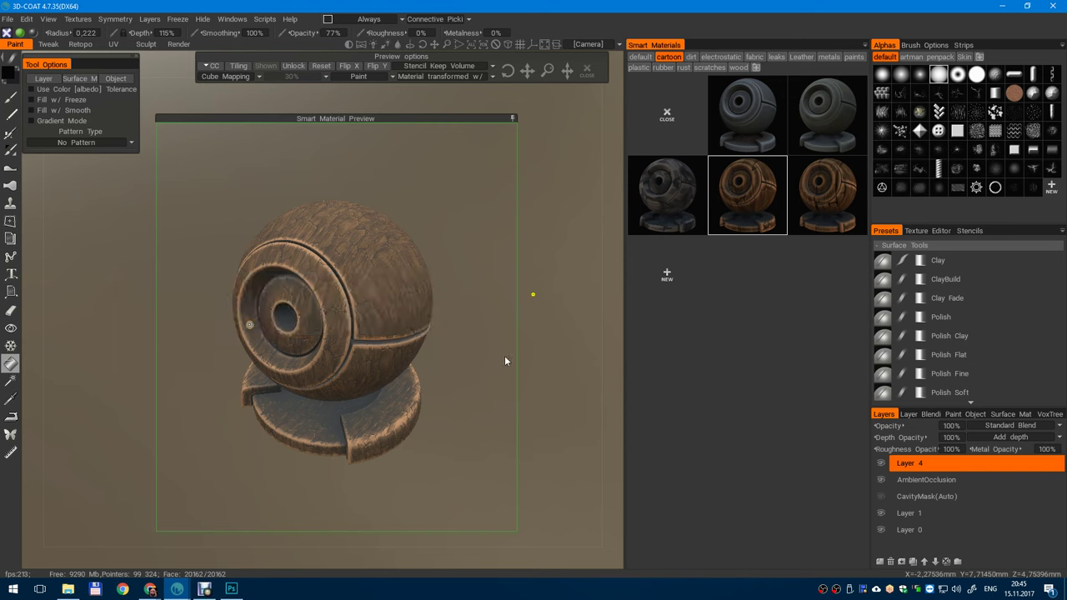
- Switch to the brush and turn off the smart material preview to examine the wood-filled sample model up close
click(13, 96)
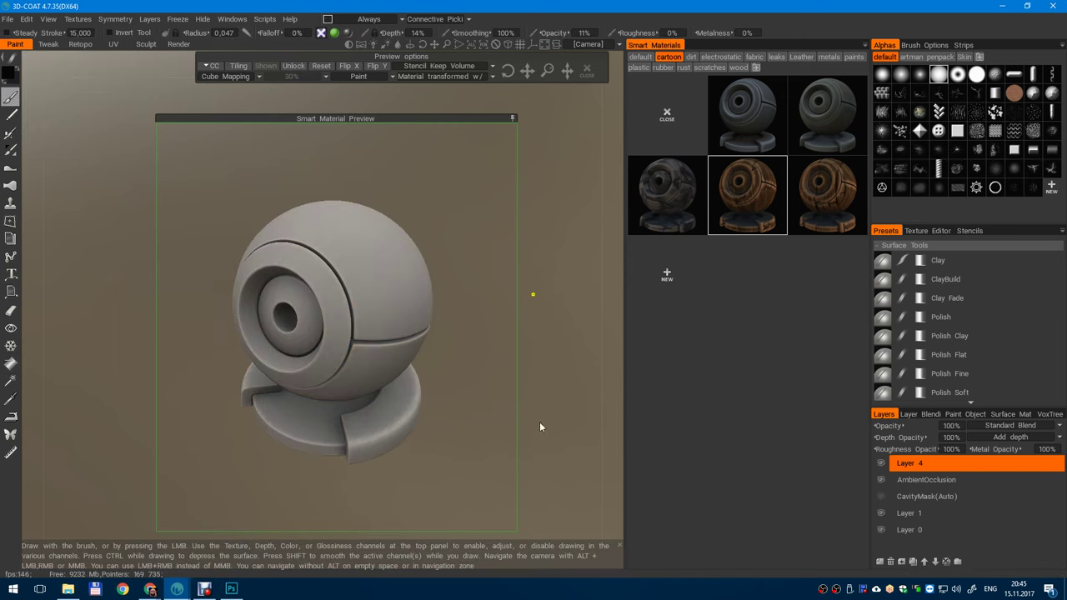
click(587, 70)
drag(480, 305, 330, 358)
drag(417, 412, 464, 387)
scroll(321, 421, up, 4)
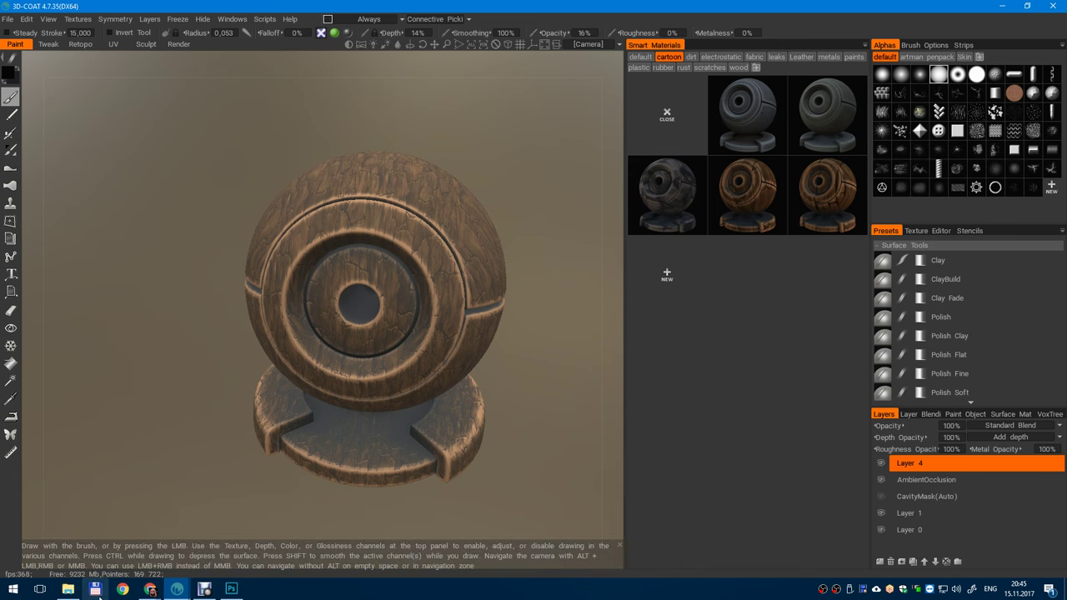
click(12, 588)
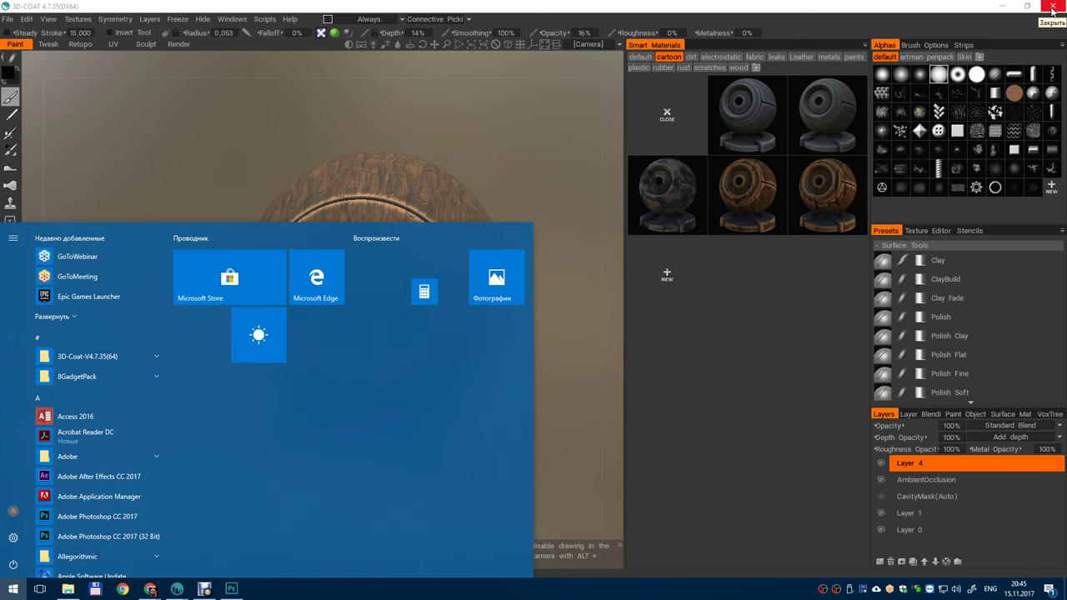
click(509, 167)
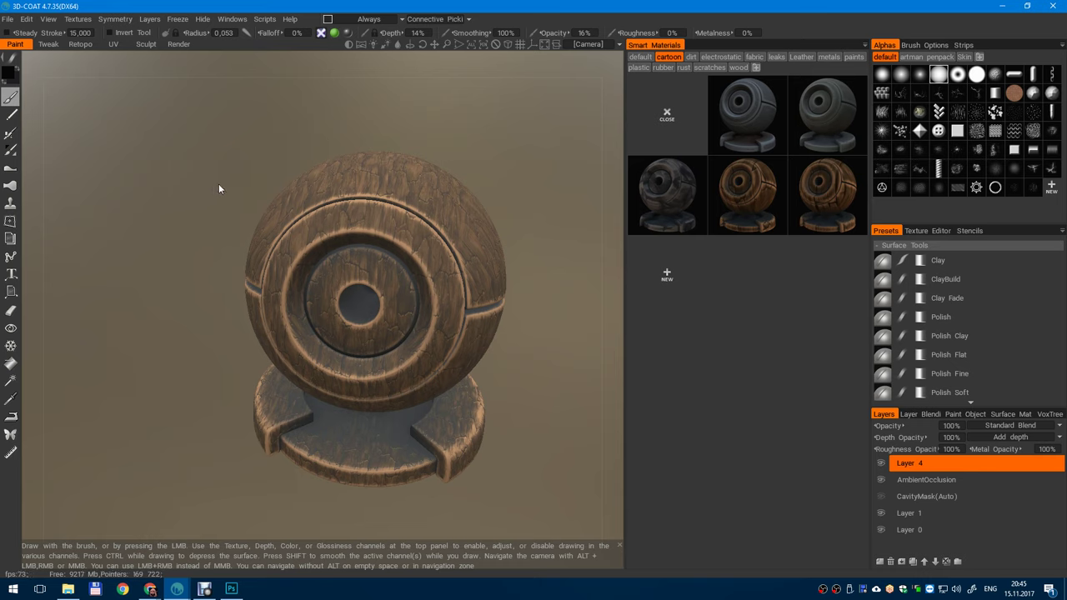
click(468, 20)
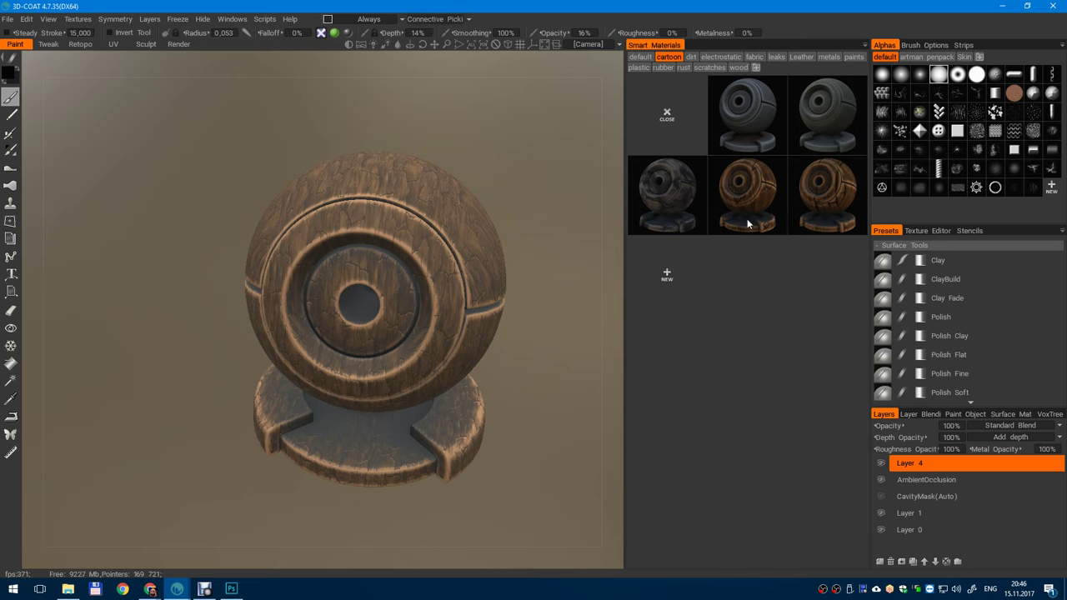
- Open wood_1 in the Smart Material Editor and try the More on Concave and Less on Concave conditions on Layer1
mouse_move(746, 220)
click(727, 207)
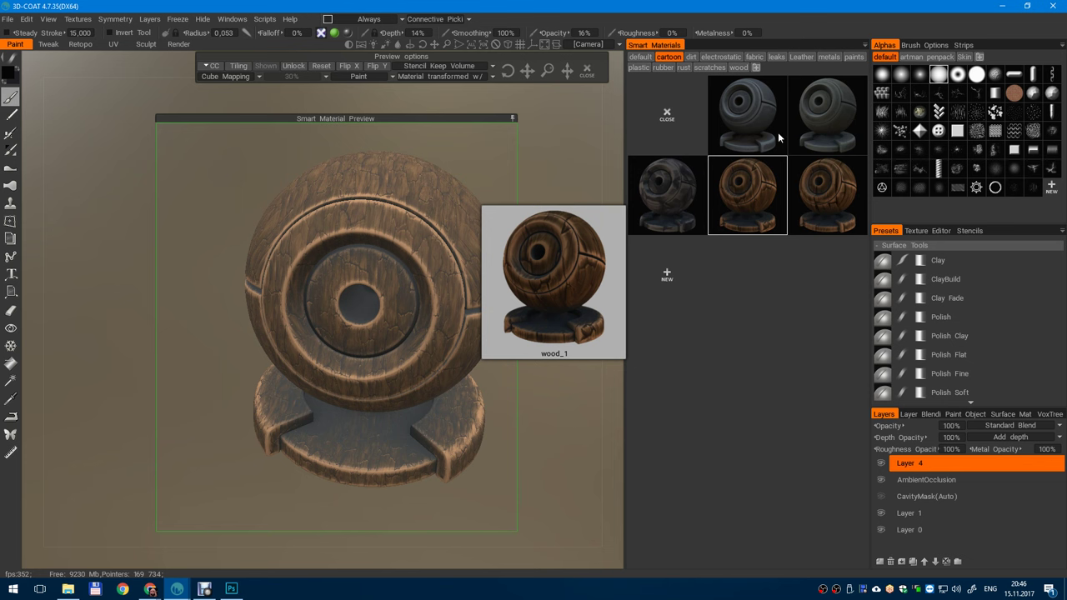
right_click(759, 183)
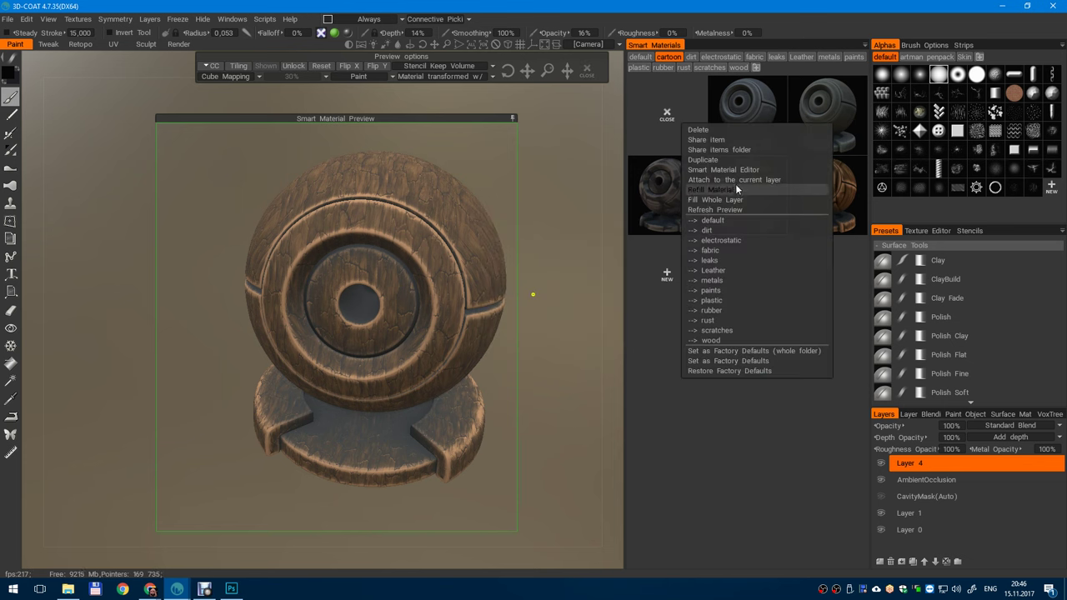
click(735, 170)
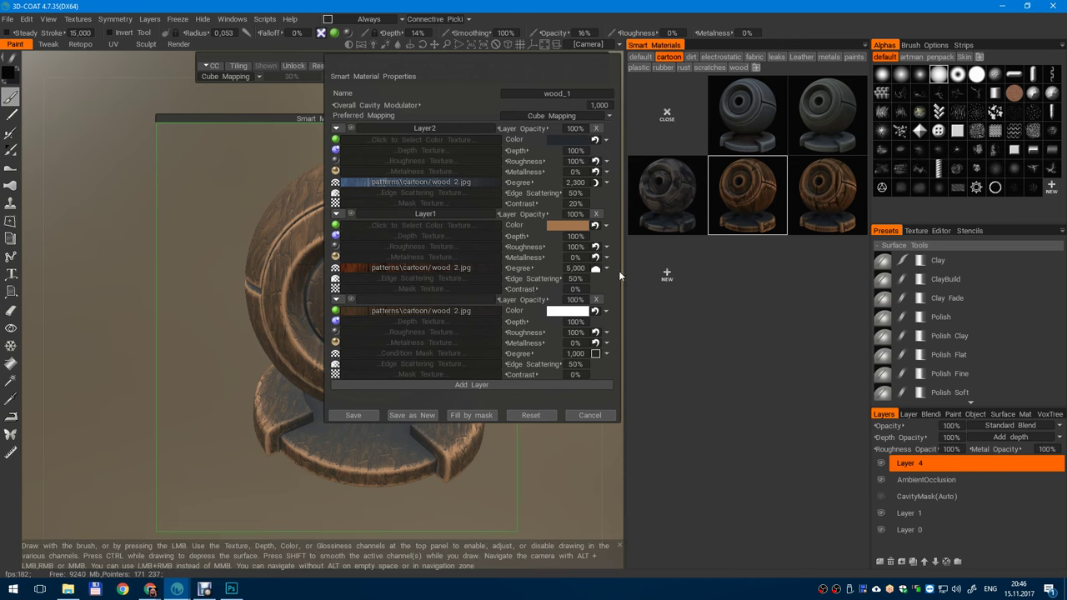
click(606, 267)
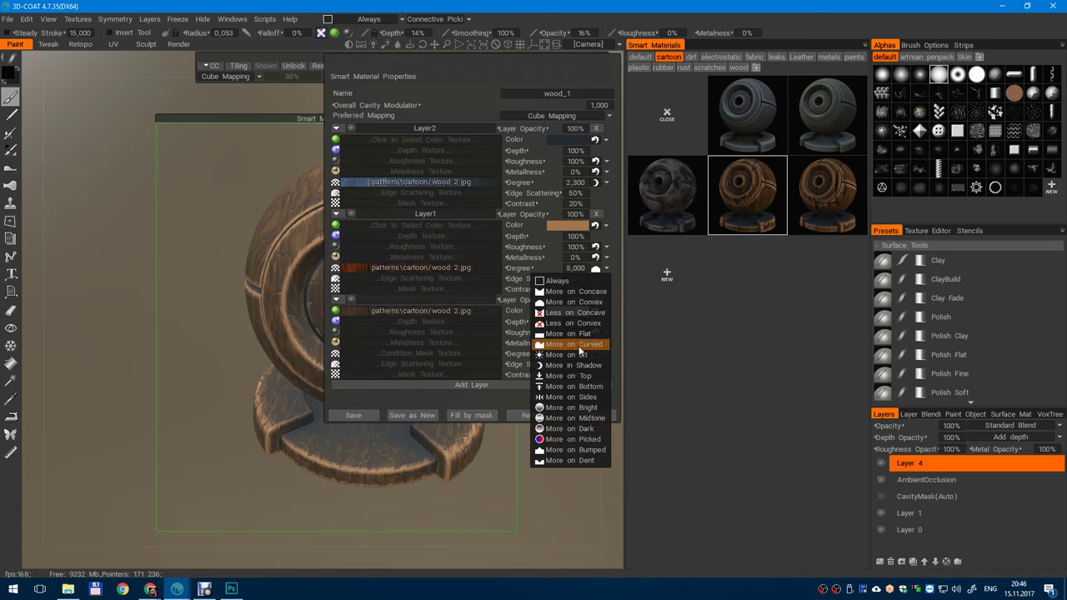
click(583, 302)
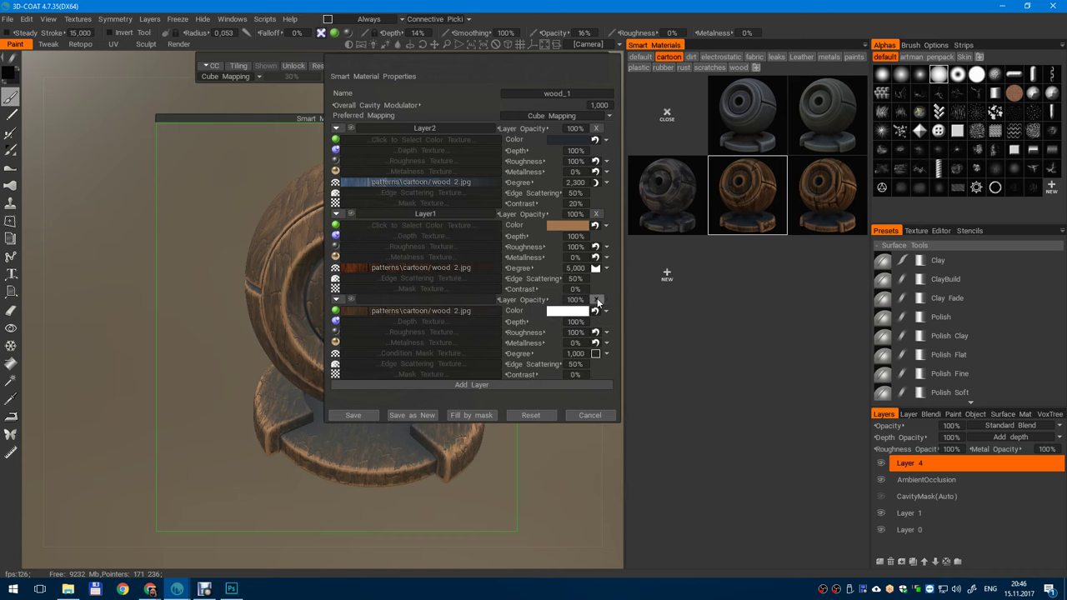
click(605, 268)
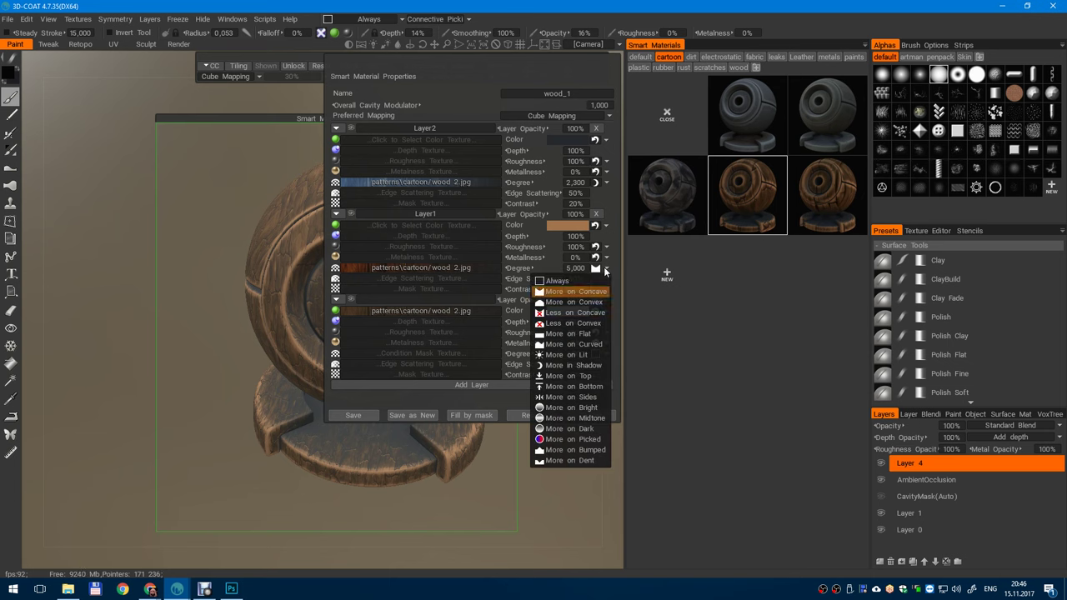
click(587, 312)
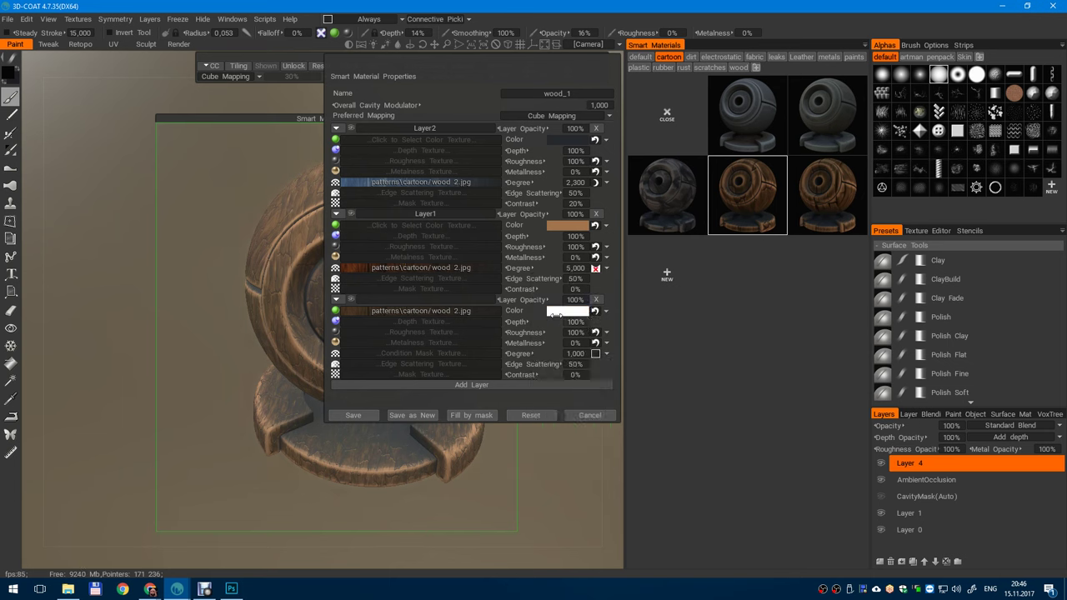
- Set Layer1's condition to More on Lit and save the wood_1 smart material
click(606, 268)
click(574, 358)
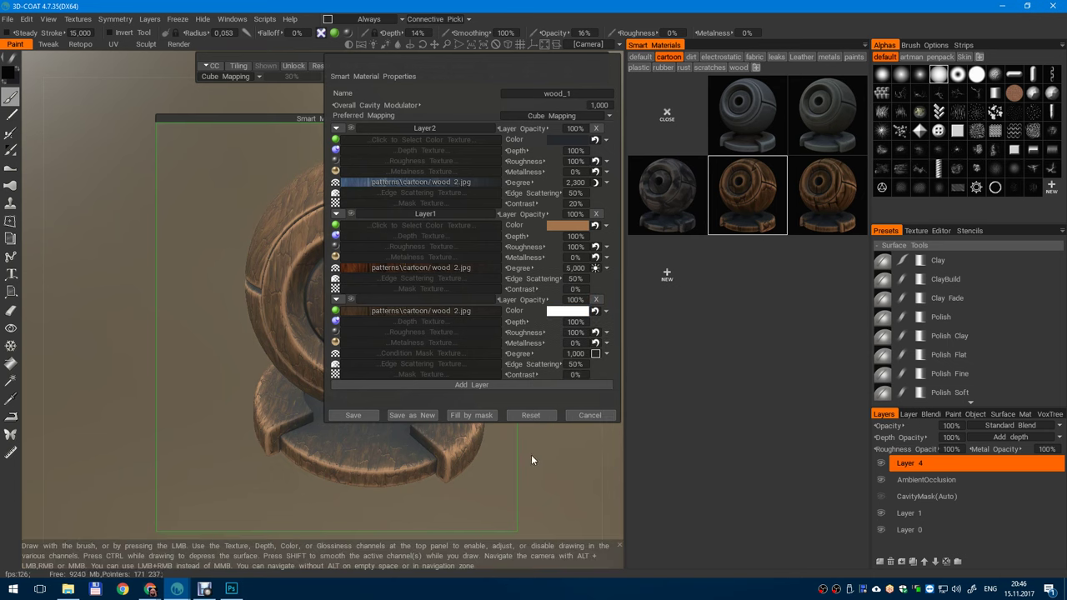
click(359, 415)
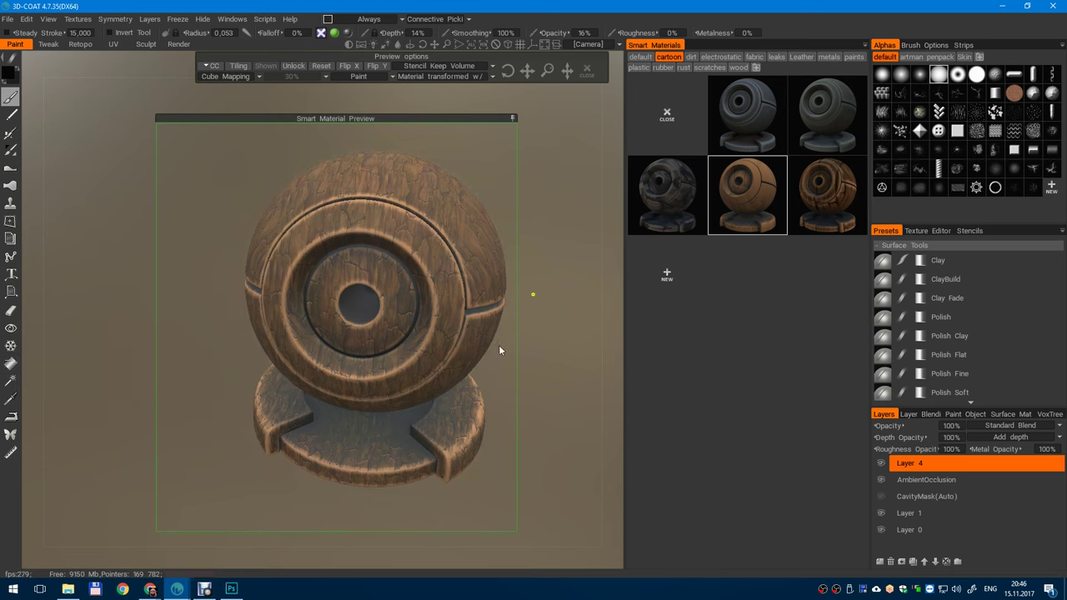
- Turn off the smart material preview and examine the filled sample model from other angles
alt+middle_drag(476, 358, 442, 378)
click(586, 70)
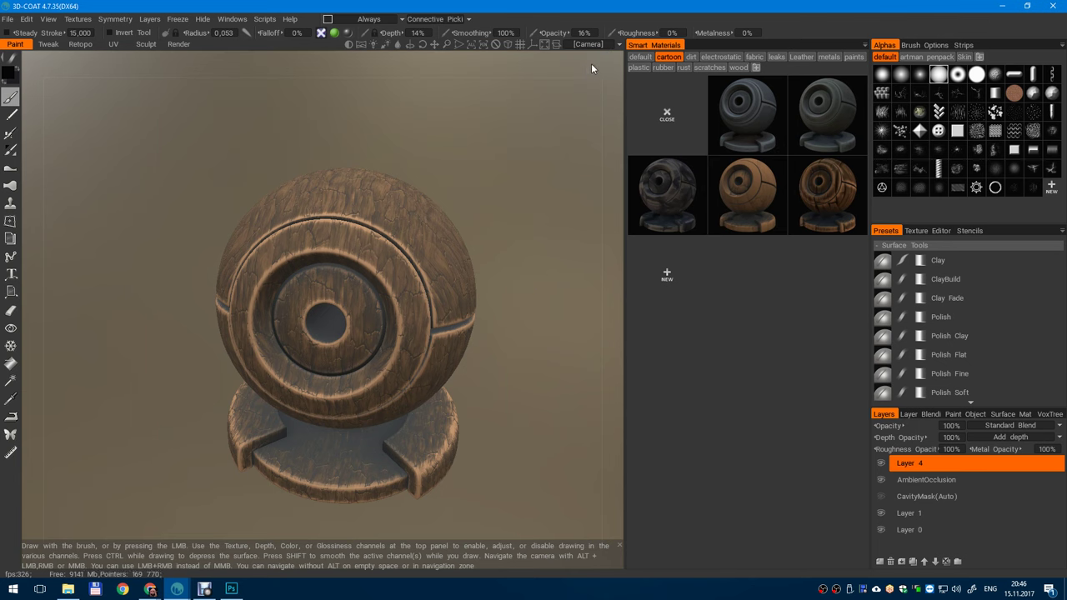
drag(492, 315, 481, 310)
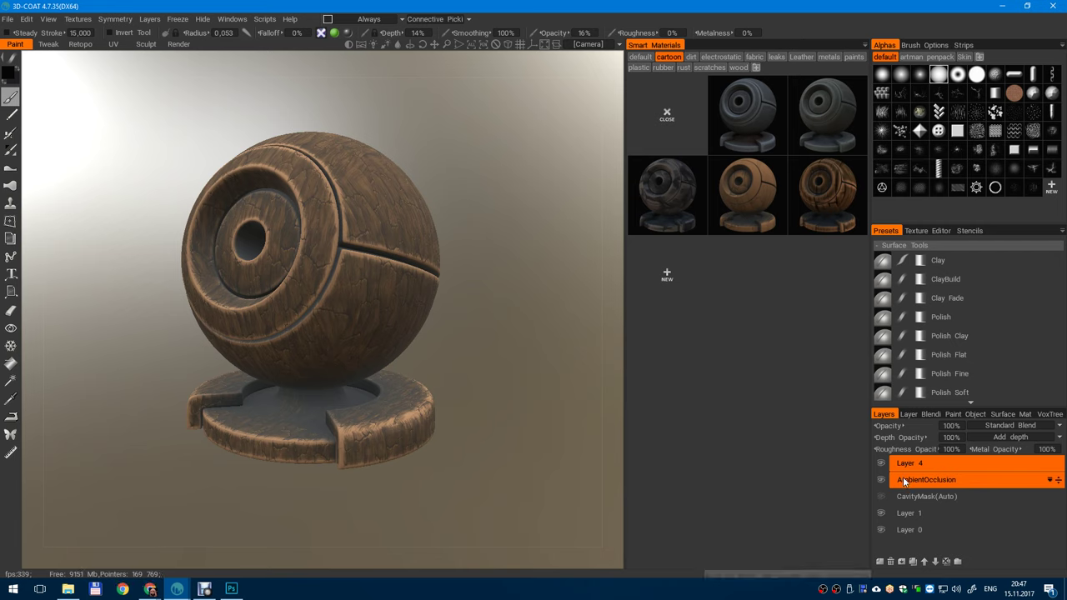
- Delete the wood-filled Layer 4 and add two new empty layers above AmbientOcclusion
click(891, 562)
click(880, 563)
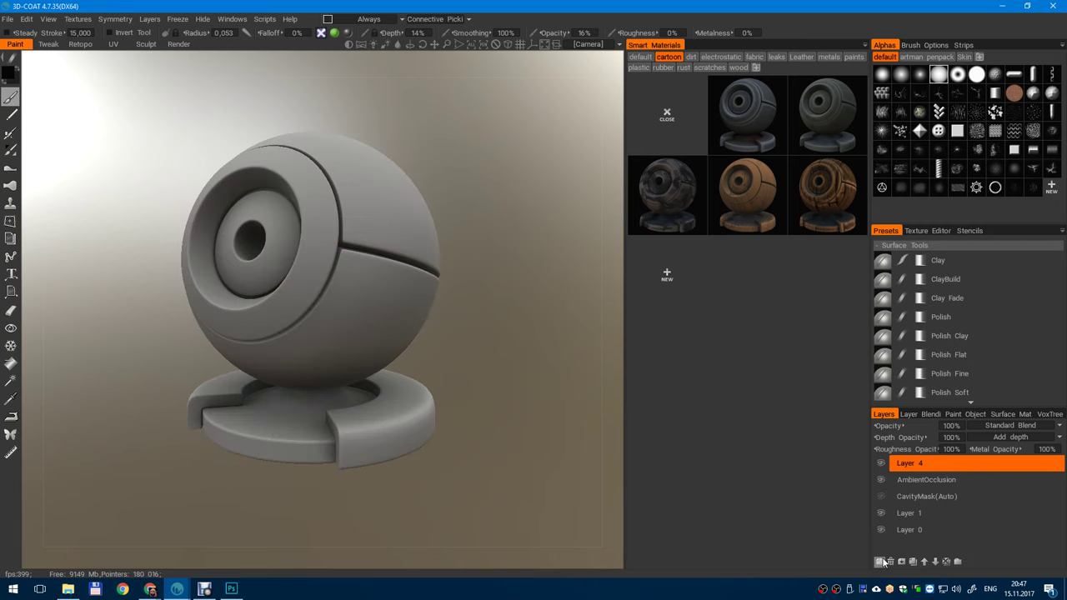
click(881, 560)
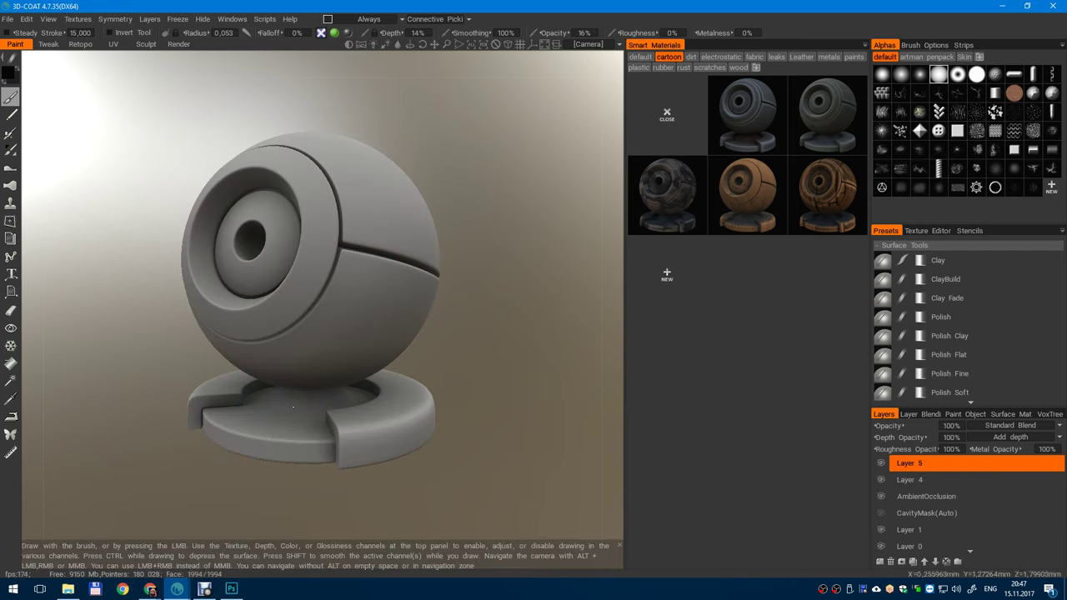
- Choose the Fill tool with the planked wood smart material, then open the Fill Surface Material options and cancel them
click(10, 364)
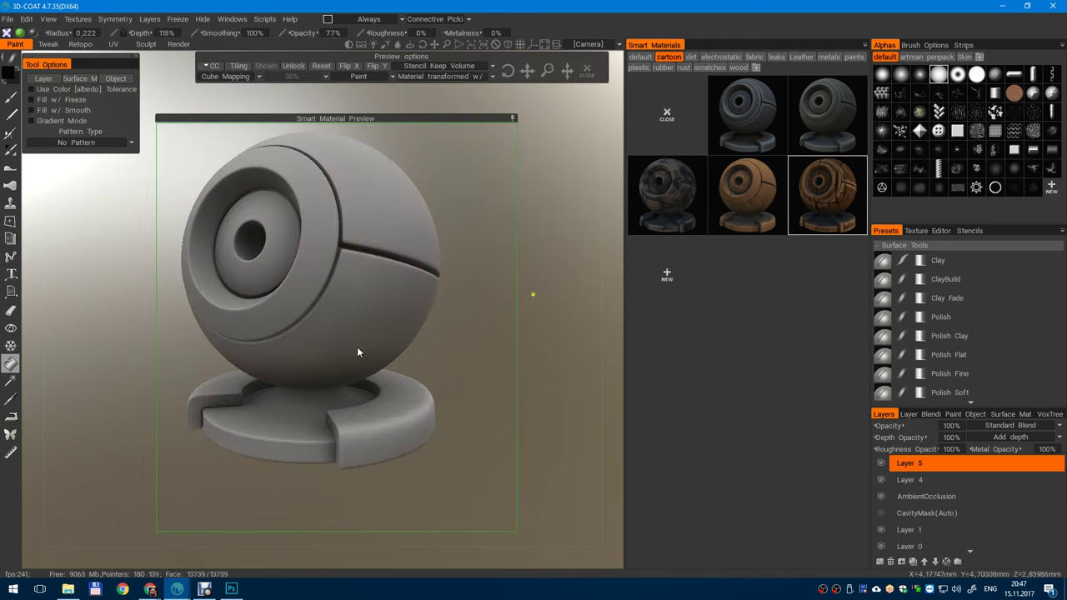
alt+drag(357, 348, 380, 350)
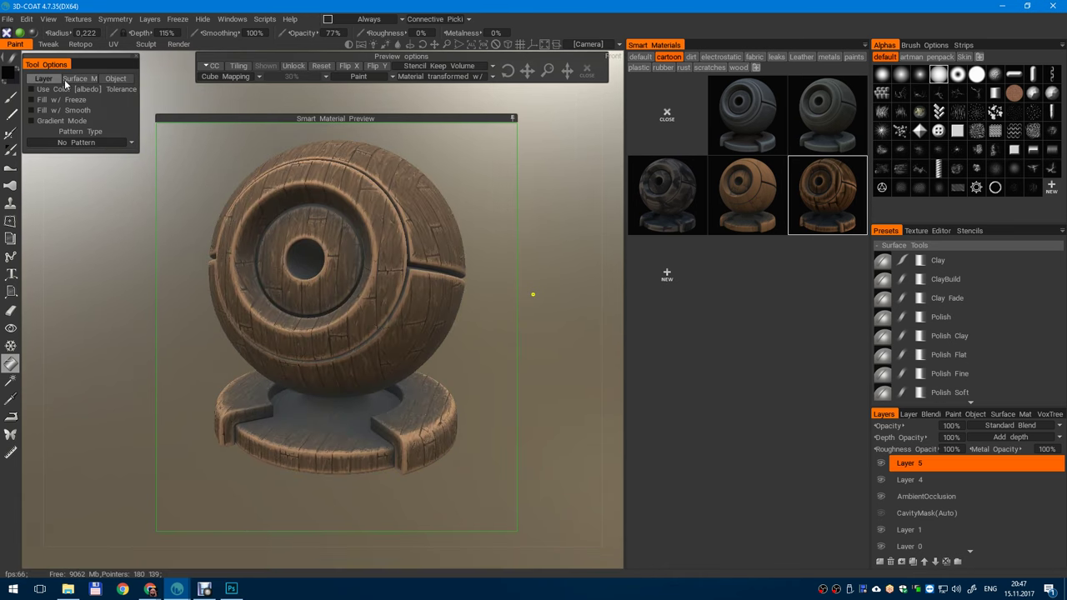
click(88, 76)
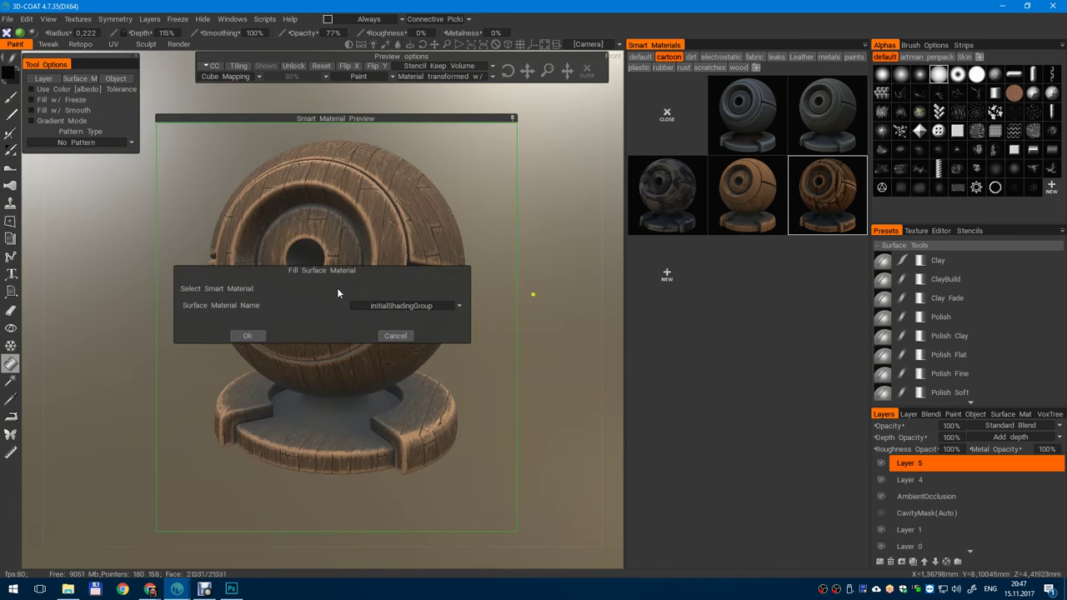
click(395, 336)
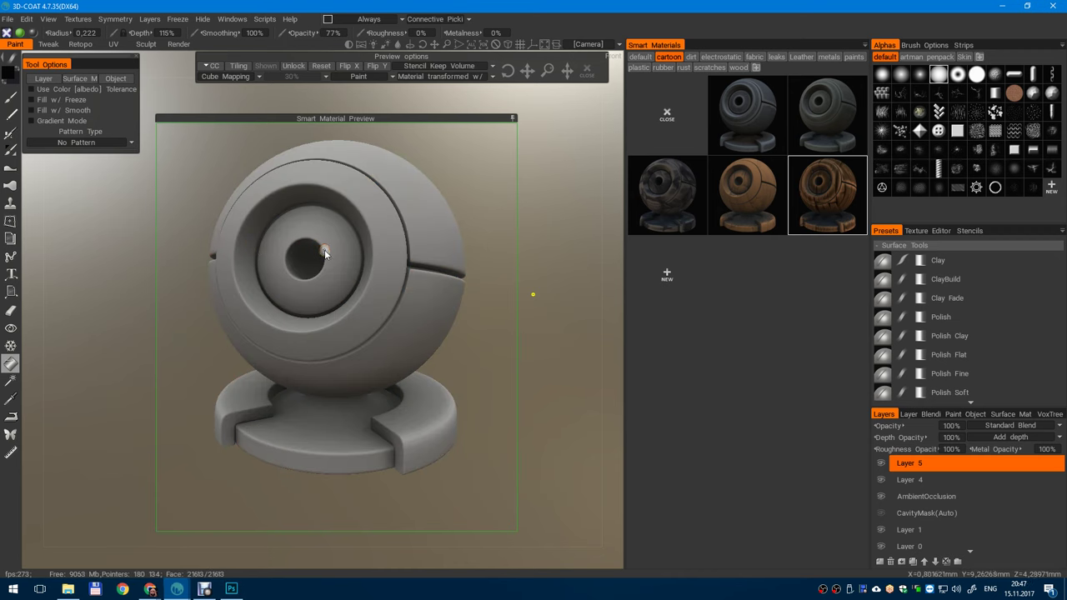
- Fill the front ring and the sphere with the planked wood smart material on Layer 5, leaving out the base
click(328, 256)
alt+drag(446, 288, 307, 267)
click(290, 272)
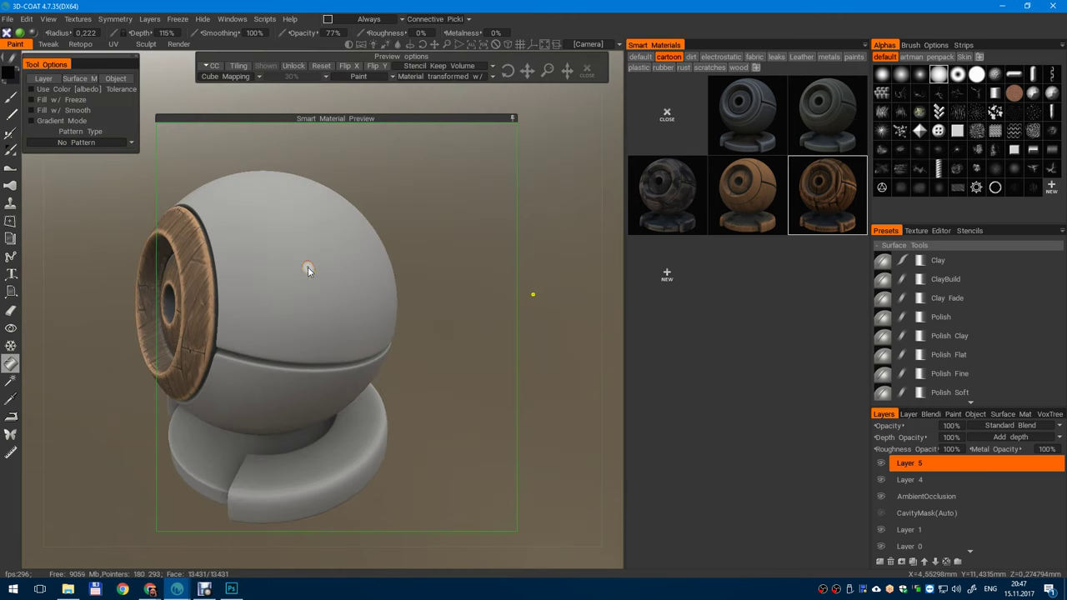
click(353, 278)
alt+drag(429, 317, 325, 364)
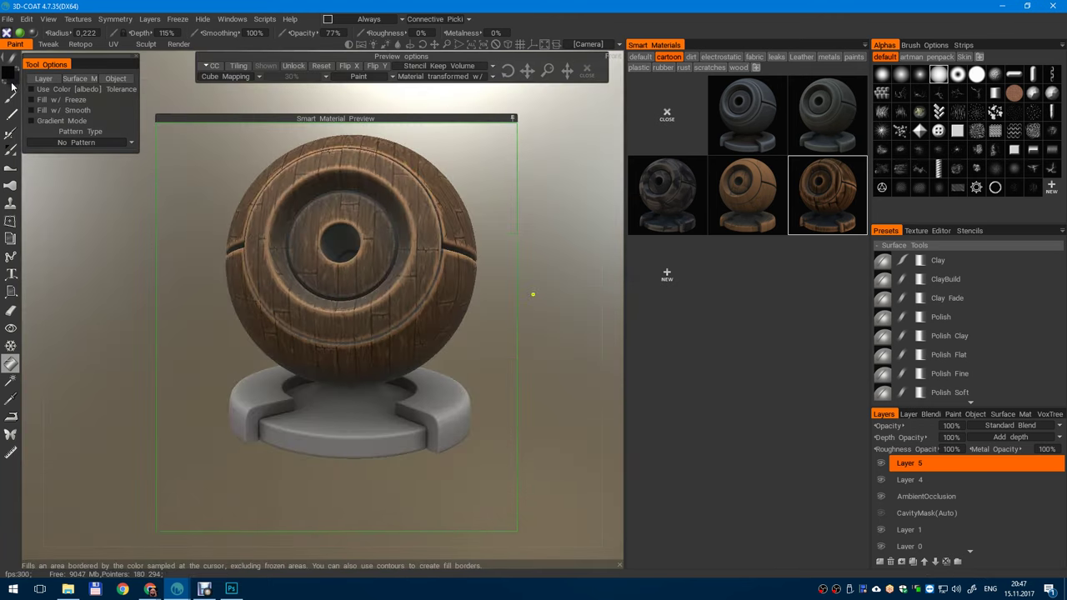
- Switch back to the brush and turn off the smart material preview to examine the planked sphere
click(10, 98)
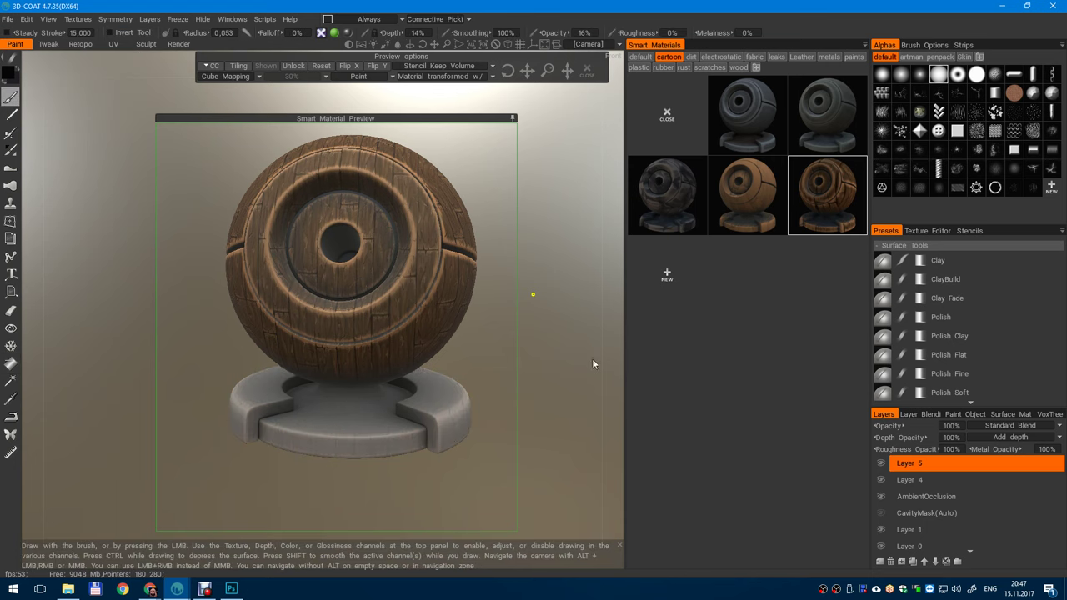
click(587, 70)
alt+drag(441, 331, 328, 363)
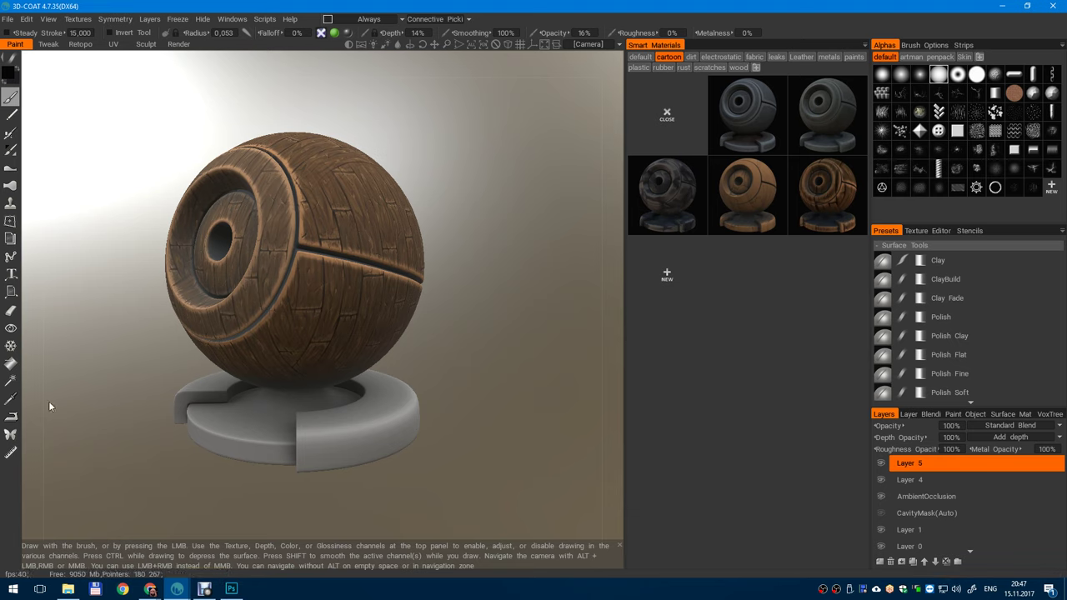
- Add a new layer above Layer 5 and hide Layer 5
mouse_move(13, 60)
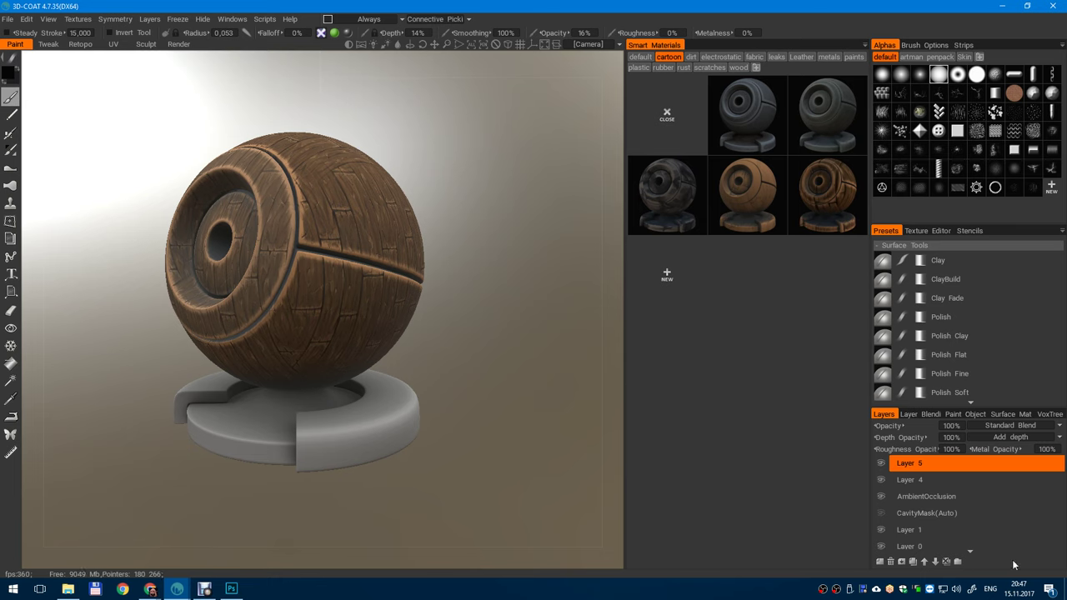
click(880, 562)
click(881, 480)
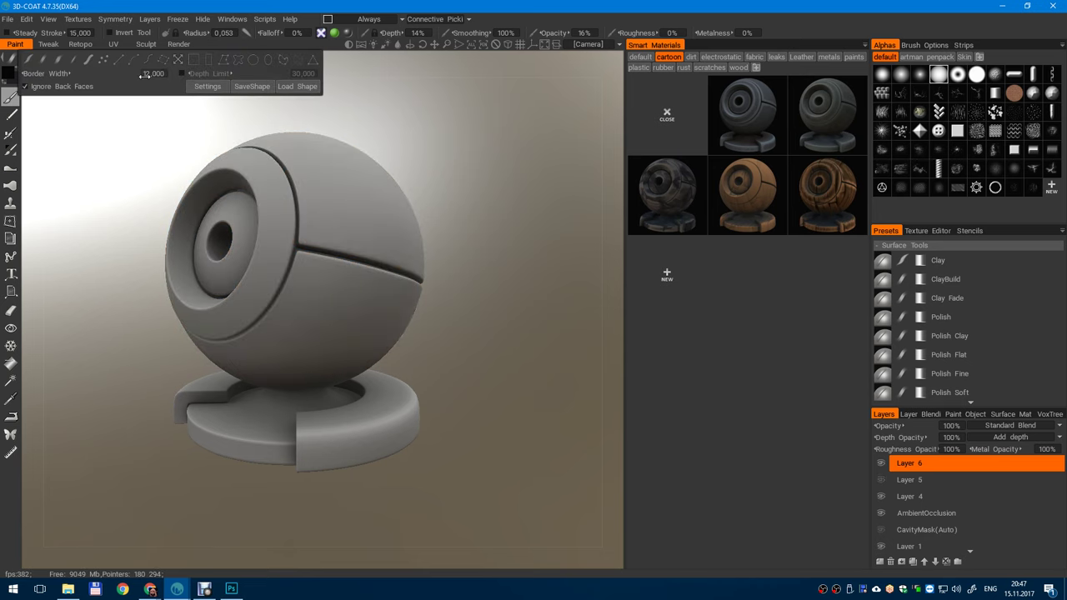
- Try a rectangular stroke over the upper part of the sphere, then set the brush opacity to 100%
drag(422, 81, 319, 198)
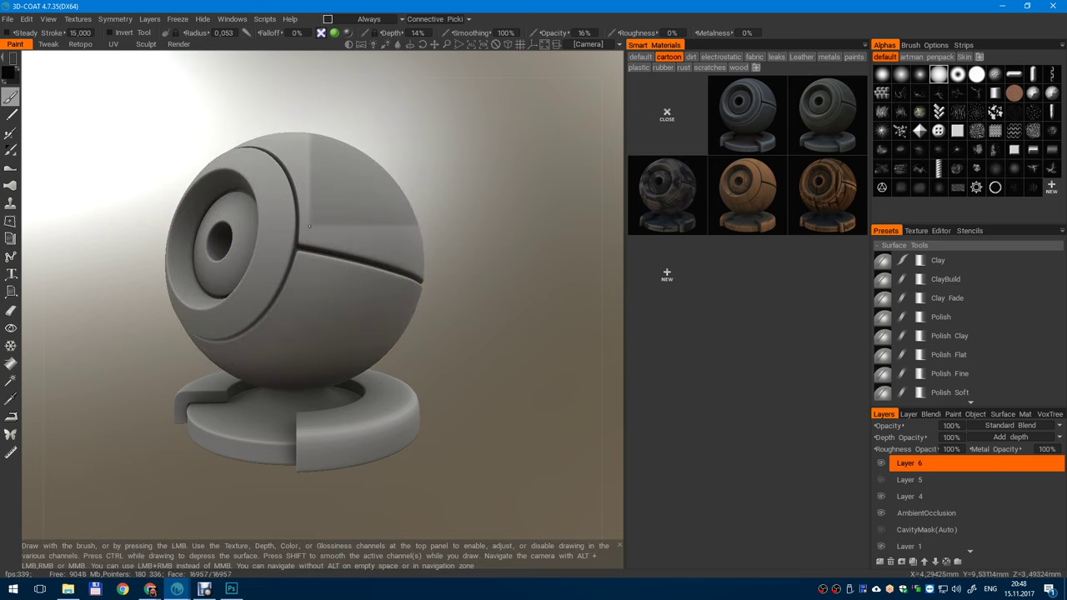
drag(469, 222, 533, 45)
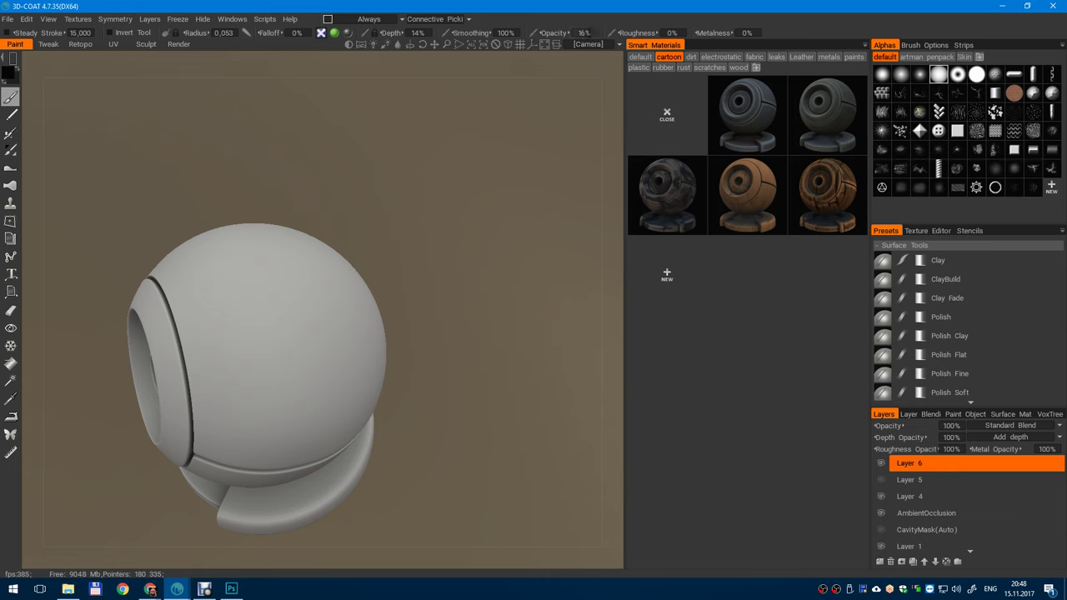
click(585, 32)
text(100)
key(Return)
drag(392, 375, 442, 278)
- Collapse the preview, try a rectangular stroke of the planked wood material on the upper sphere, and undo it
click(823, 187)
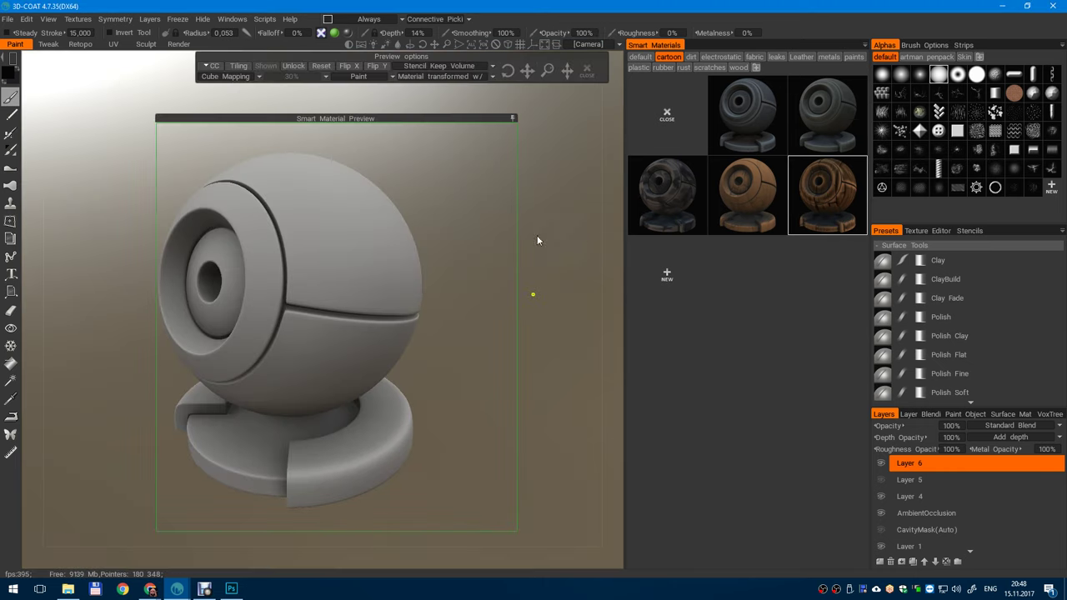
click(512, 119)
drag(399, 155, 298, 271)
mouse_move(549, 270)
mouse_down()
mouse_move(440, 318)
mouse_move(464, 275)
mouse_up()
key(ctrl+z)
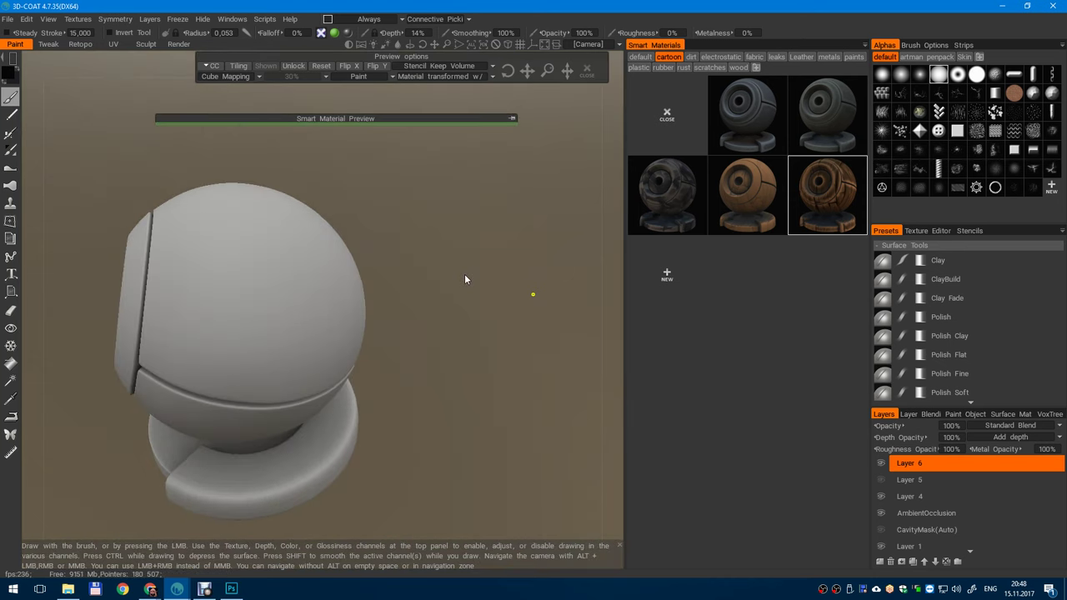
- Switch to the Epic Games Launcher and start Unreal Engine 4.16.3
click(13, 589)
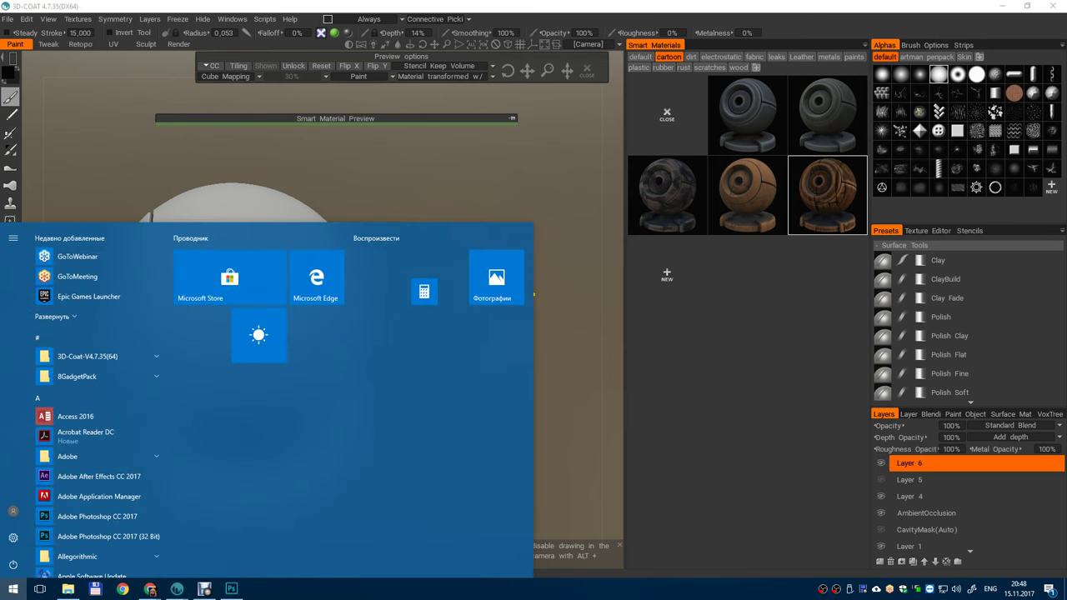
click(120, 296)
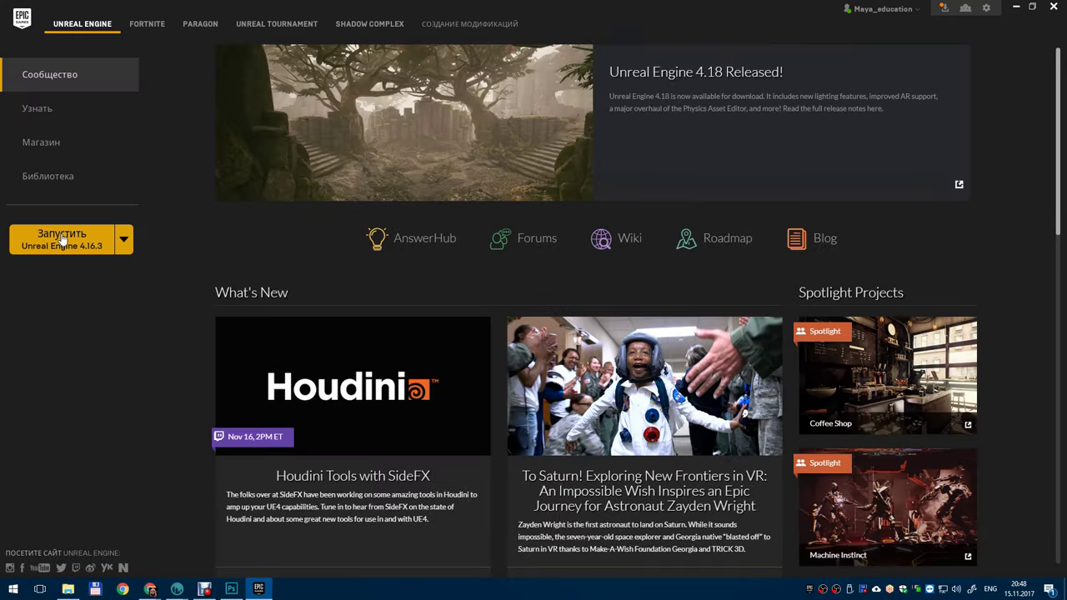
click(63, 238)
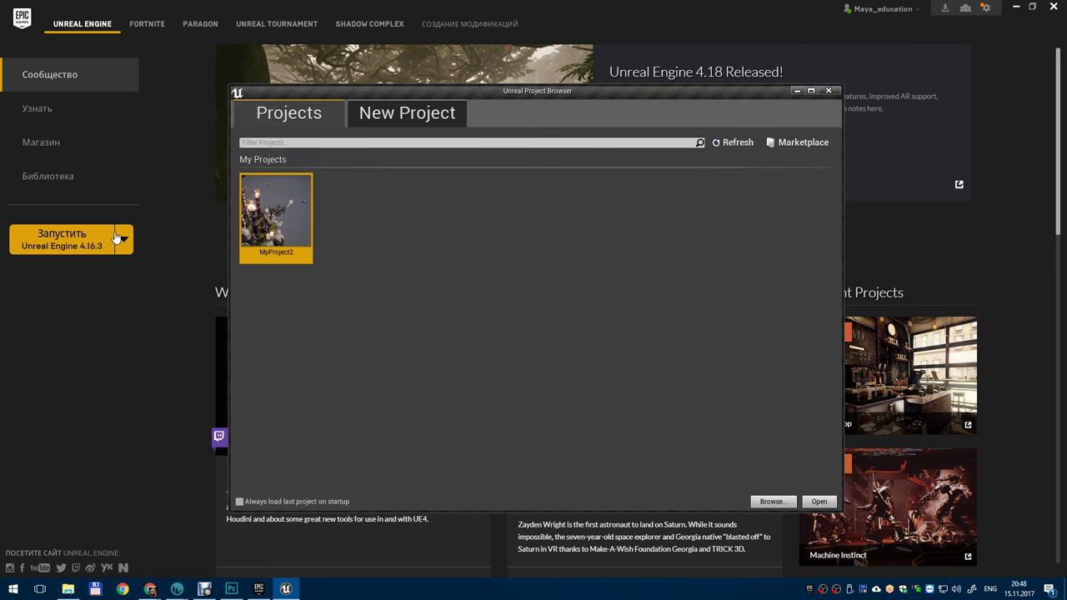
- Open the MyProject2 project, view the island scene, and enlarge the World Outliner to list more actors
double_click(279, 217)
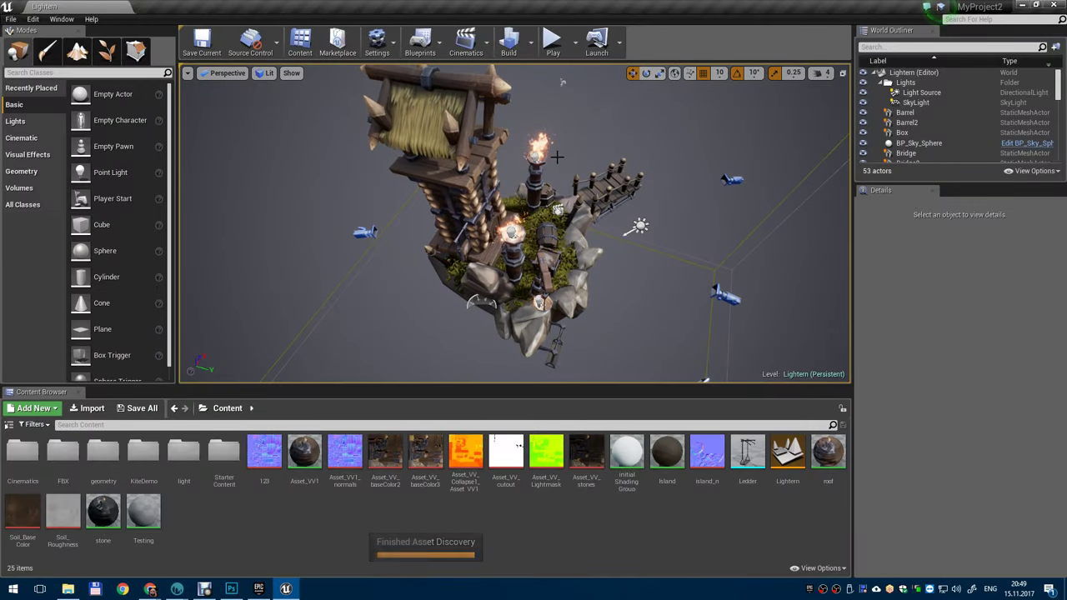
alt+drag(588, 302, 565, 269)
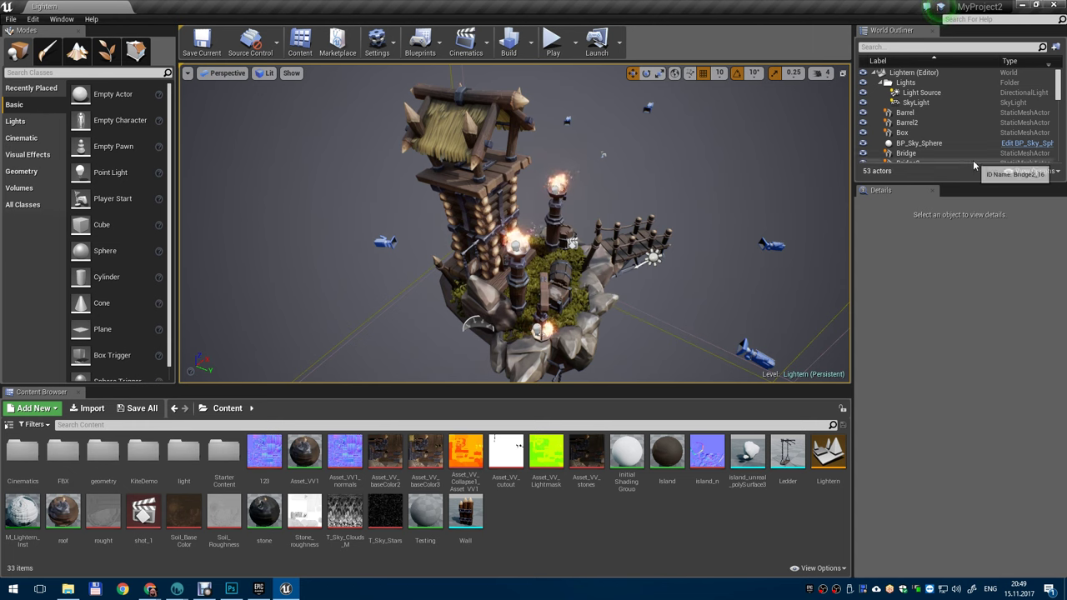
drag(940, 184, 907, 360)
right_drag(571, 284, 517, 259)
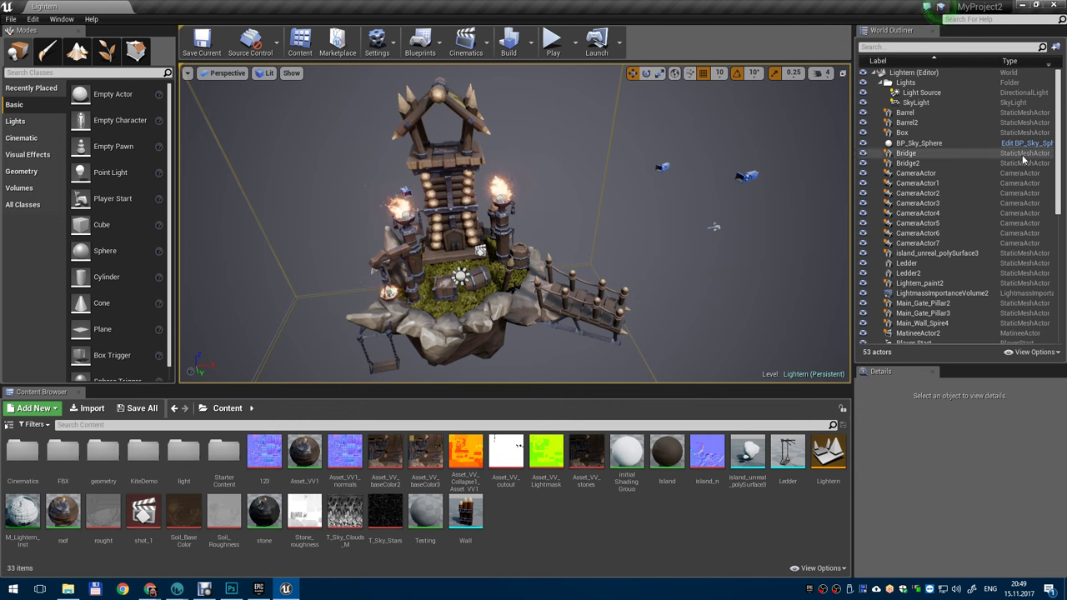
- Select the Stones_Stone_small actor from the level's actor list and view it on the island
scroll(927, 198, down, 5)
scroll(927, 198, down, 4)
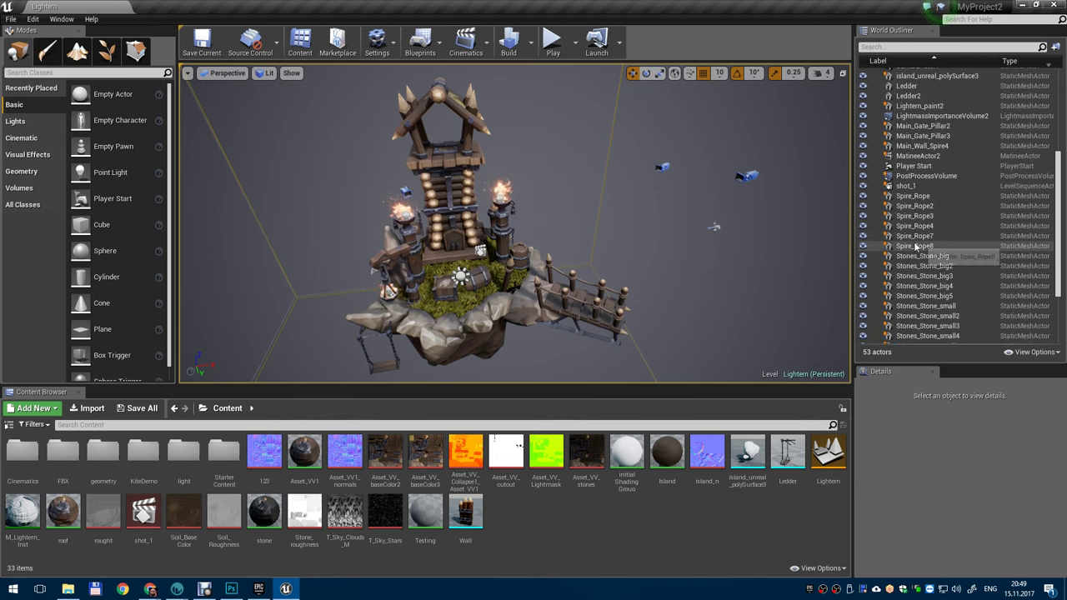
click(922, 210)
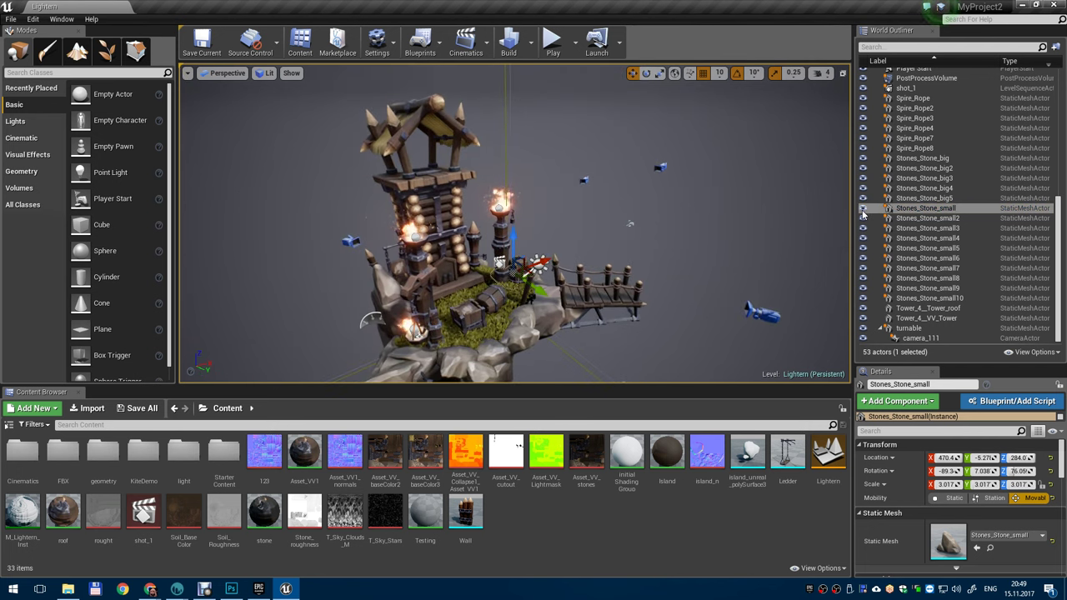
alt+drag(494, 301, 334, 292)
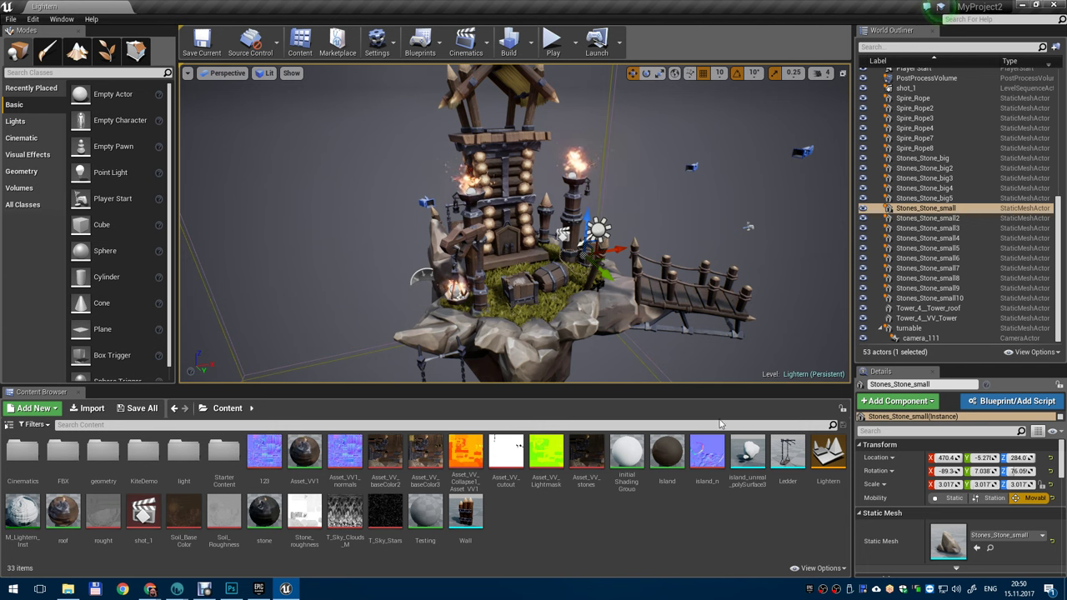
- Select the PostProcessVolume box surrounding the whole island in the viewport
scroll(615, 289, down, 2)
alt+drag(615, 290, 592, 278)
scroll(671, 286, down, 3)
scroll(670, 285, down, 5)
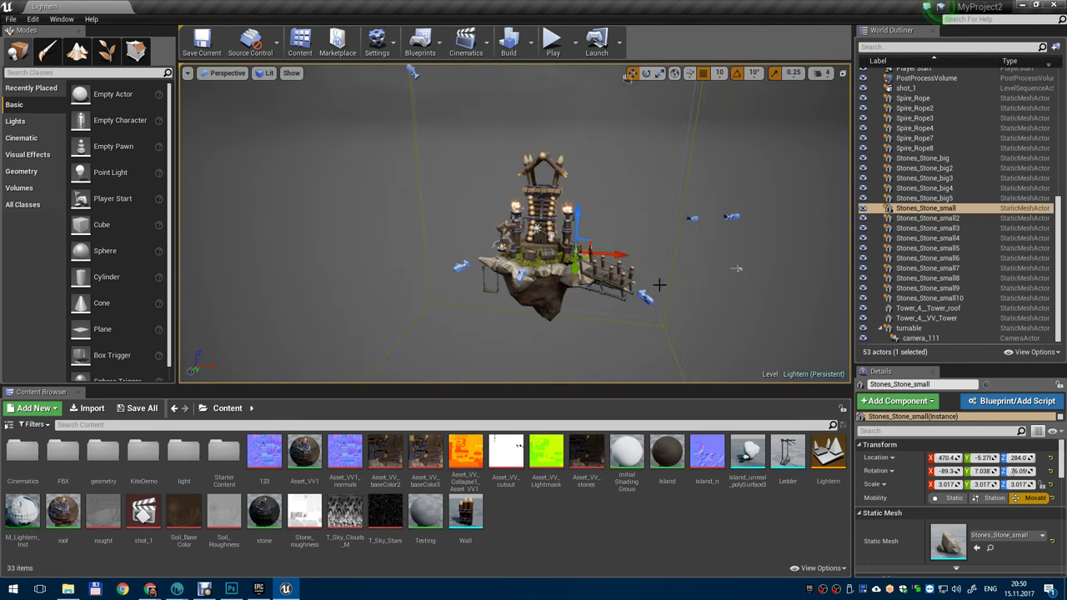
scroll(627, 282, down, 2)
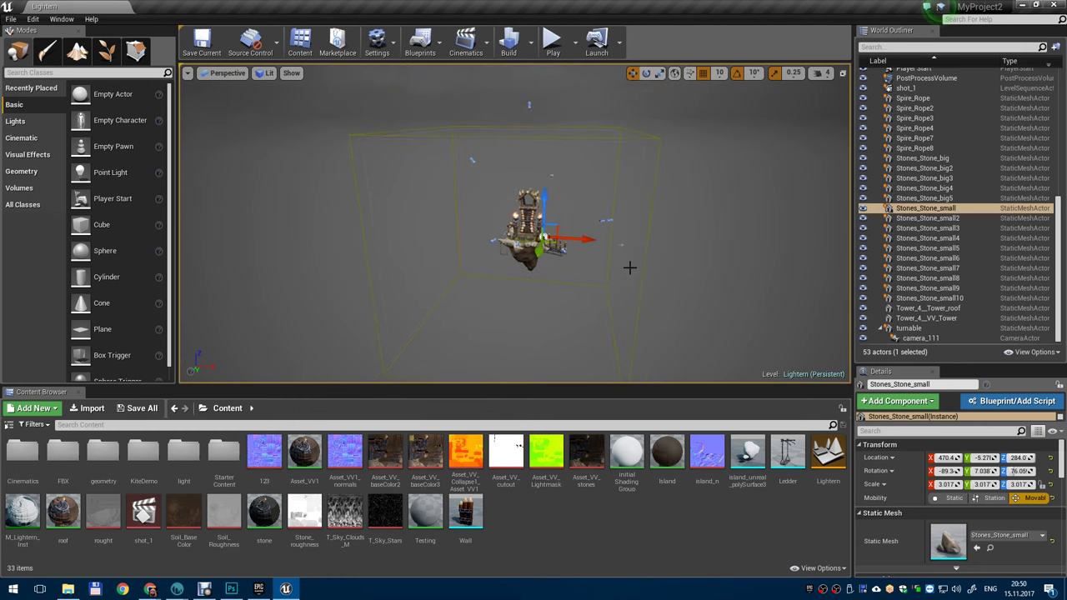
click(632, 205)
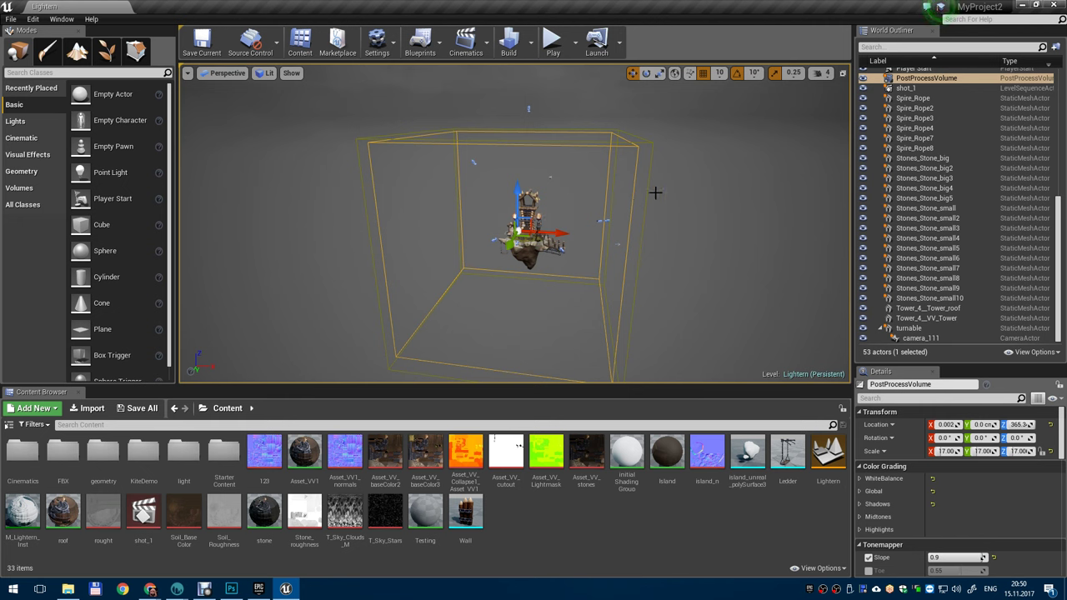
- Select the LightmassImportanceVolume2 actor from the level's actor list
scroll(888, 218, up, 5)
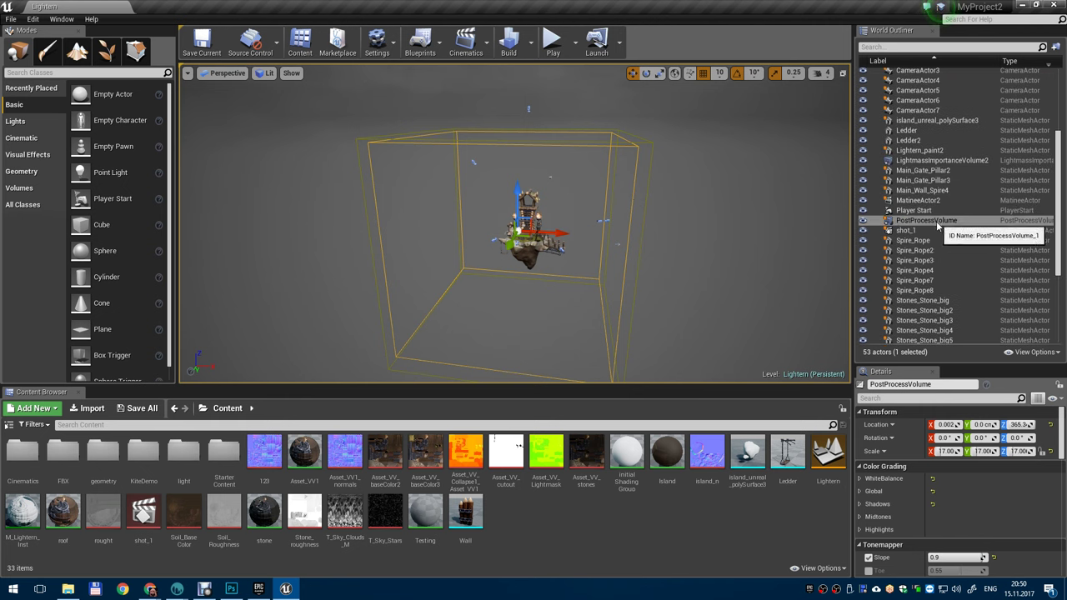
scroll(938, 223, up, 1)
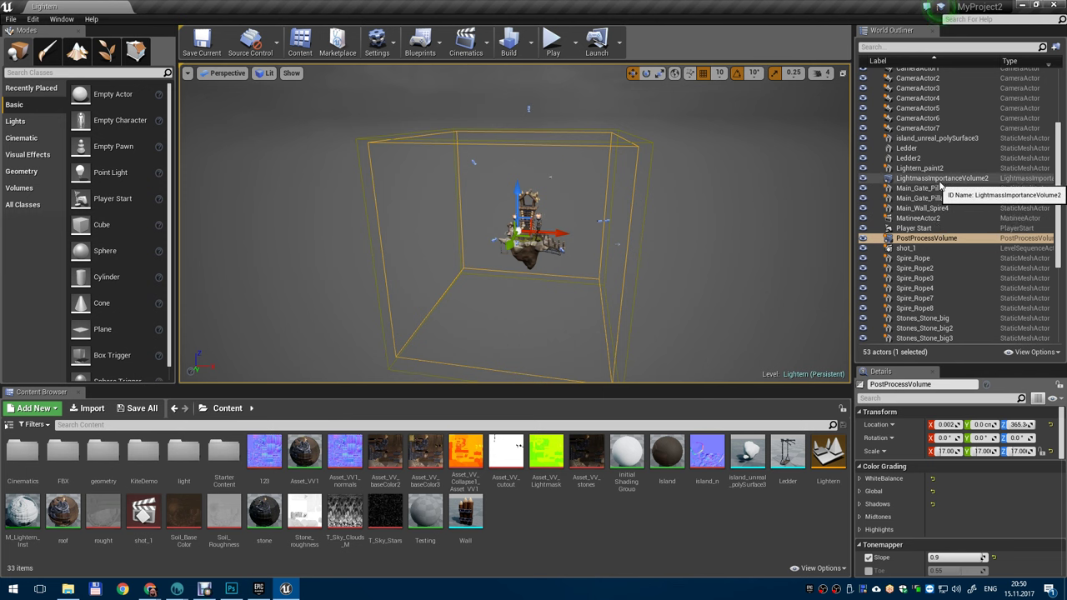
click(941, 178)
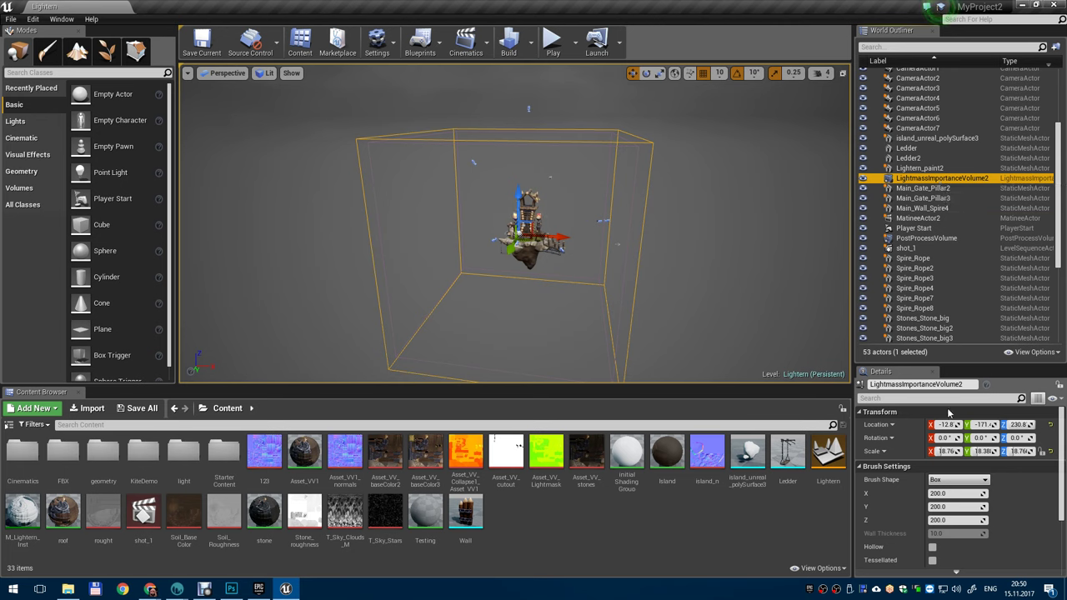
- Examine how the lightmass importance volume encloses the island, viewing it from near and far and from different angles
scroll(572, 267, up, 5)
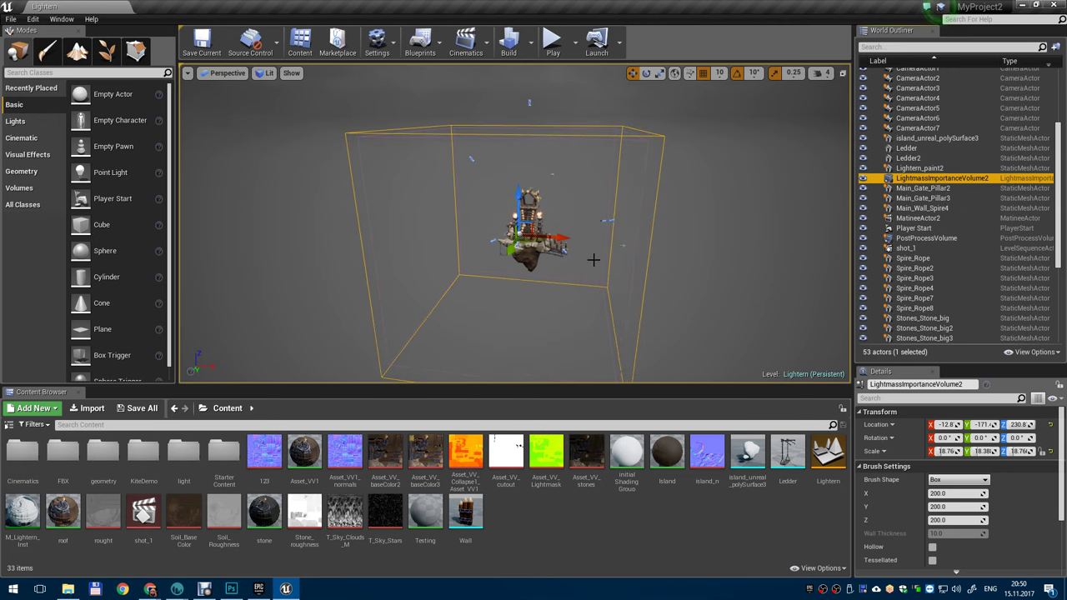
scroll(568, 284, up, 8)
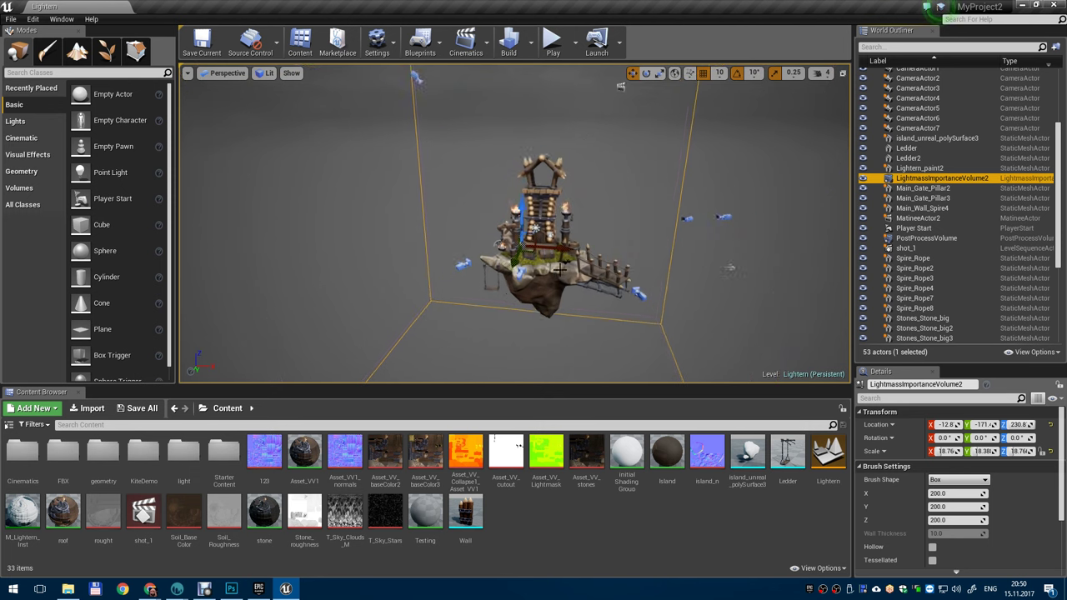
scroll(590, 268, up, 3)
scroll(590, 268, down, 3)
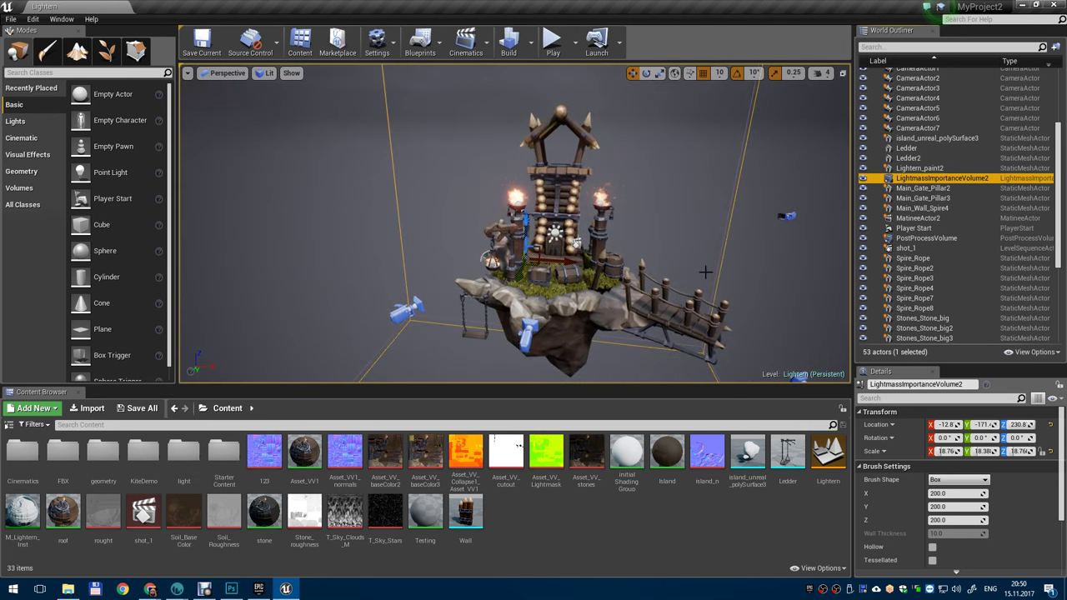
alt+drag(590, 268, 636, 245)
scroll(636, 245, down, 3)
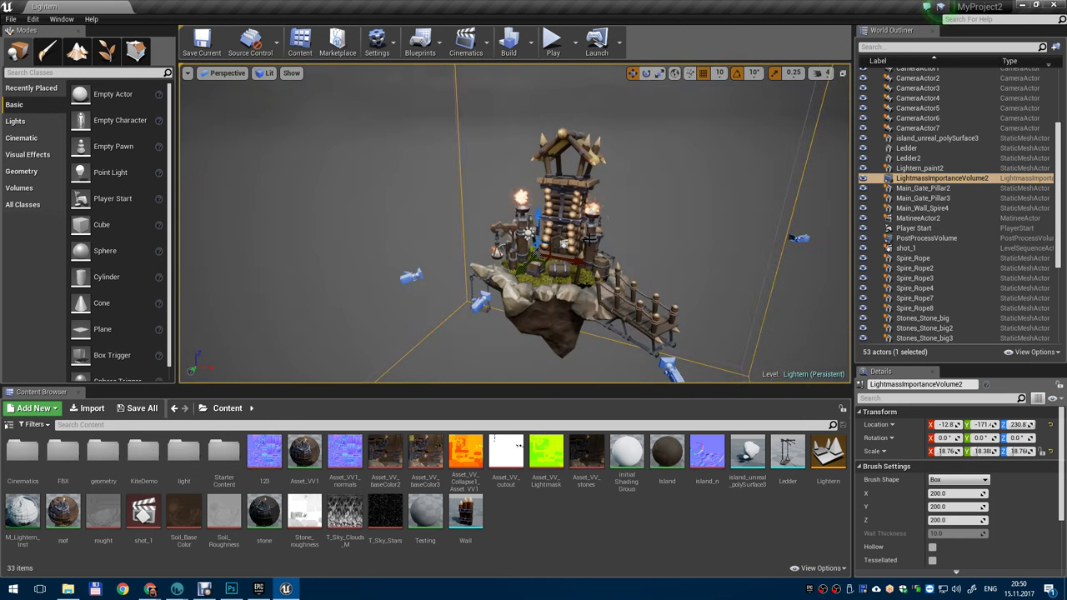
scroll(636, 245, up, 6)
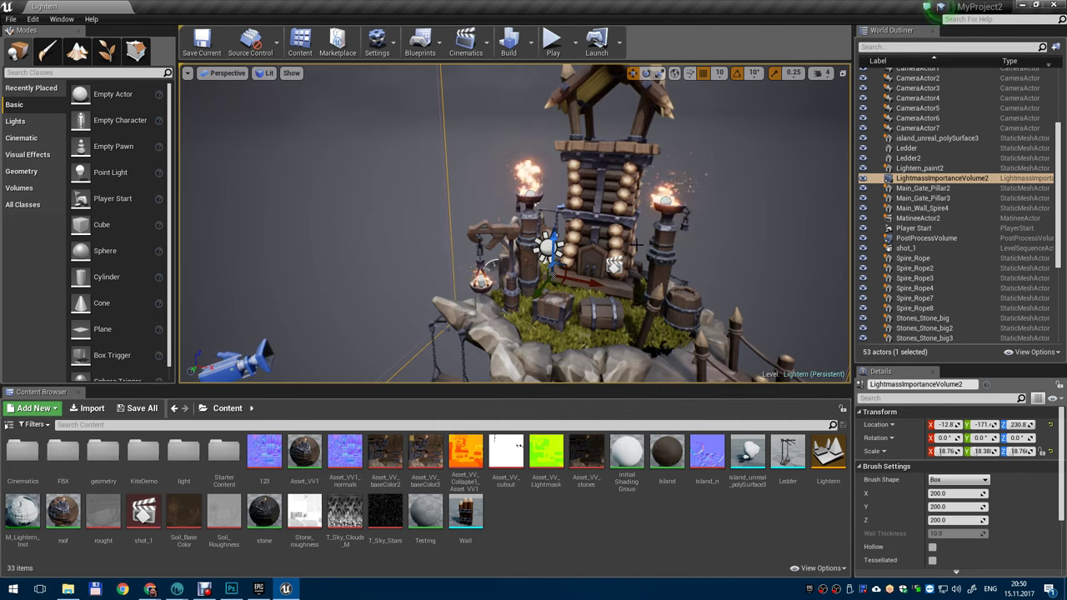
scroll(636, 244, down, 10)
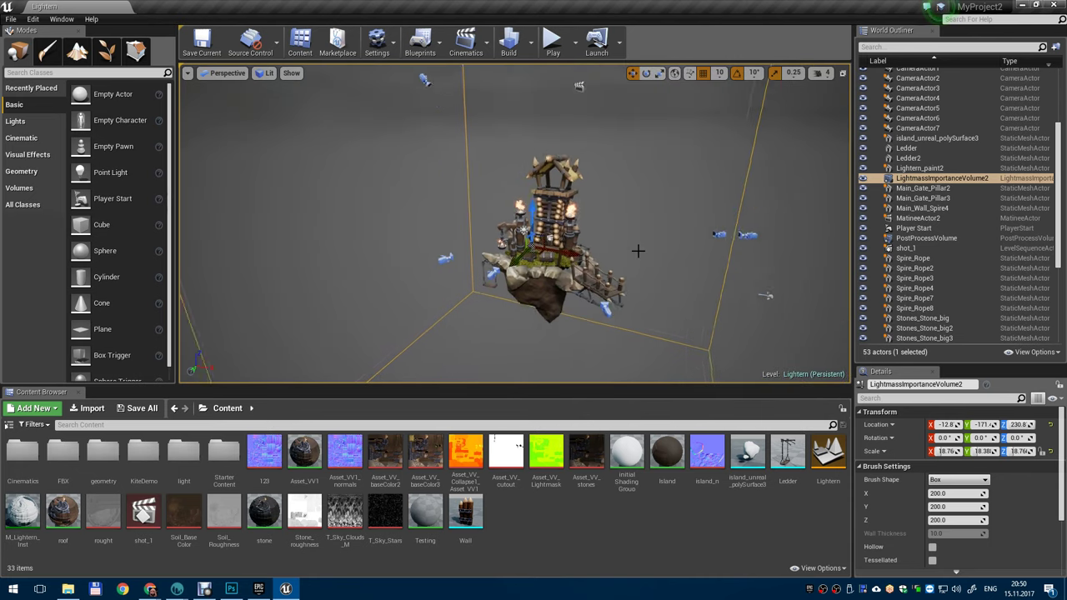
scroll(634, 248, up, 10)
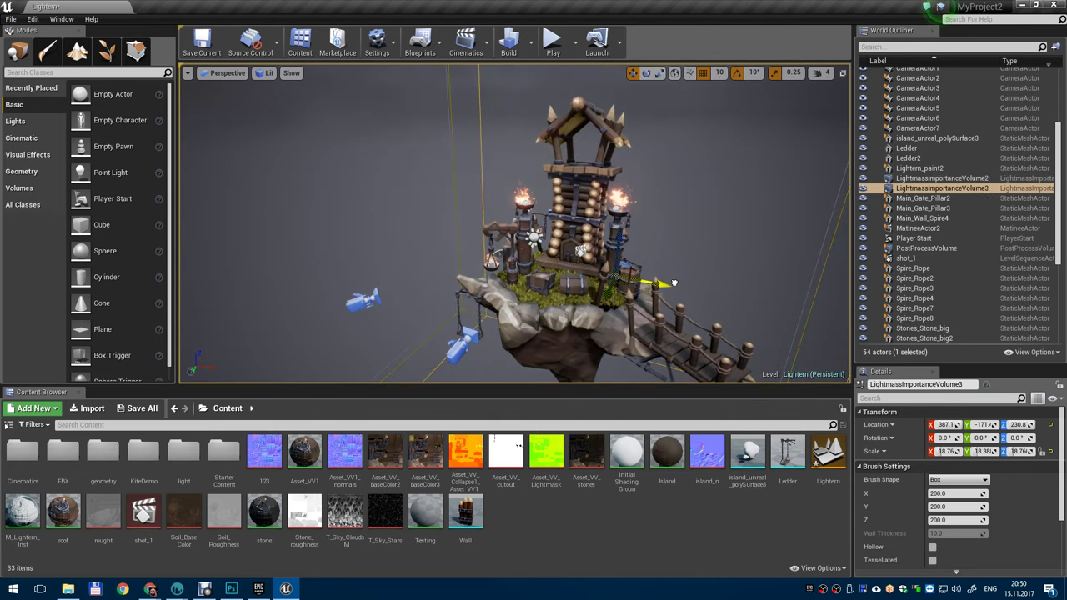
- Undo the duplication of LightmassImportanceVolume2 and enlarge the Details area to show more of its settings
key(ctrl+z)
scroll(942, 317, down, 2)
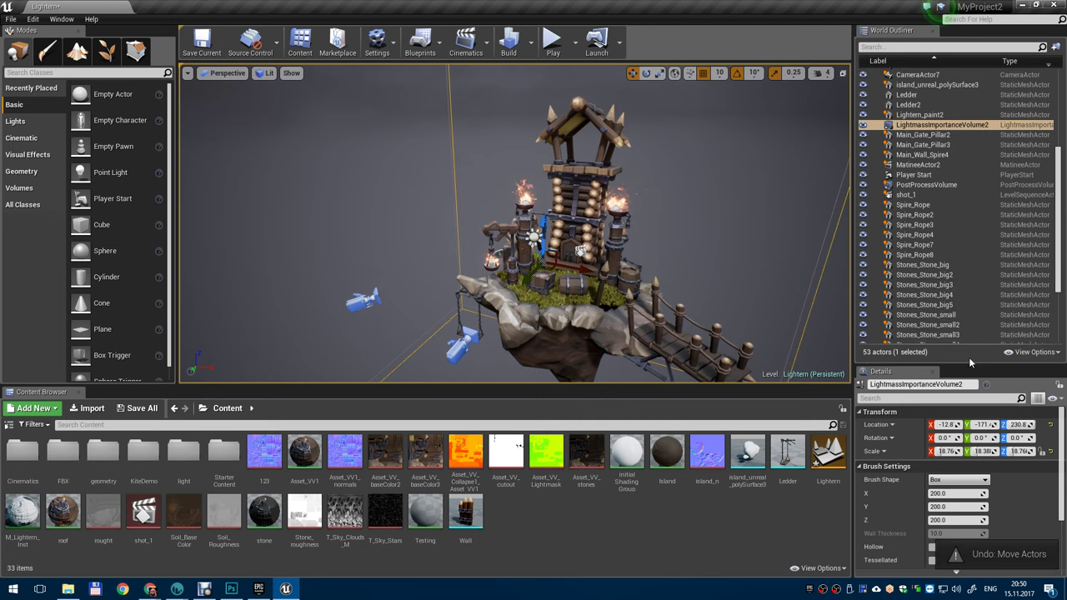
drag(945, 364, 945, 201)
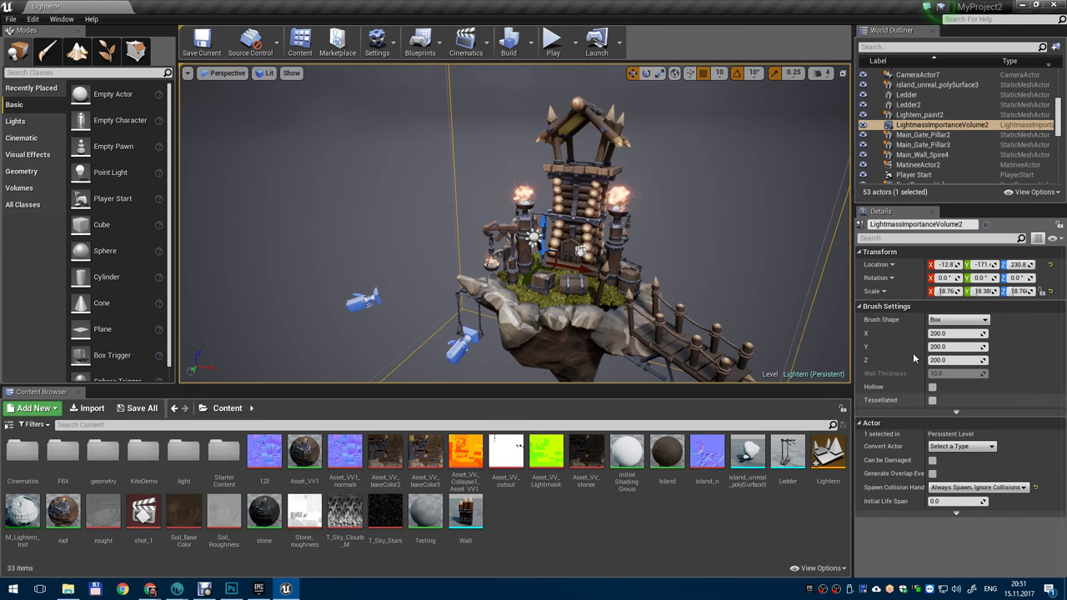
click(926, 127)
scroll(999, 158, down, 1)
scroll(1000, 158, down, 1)
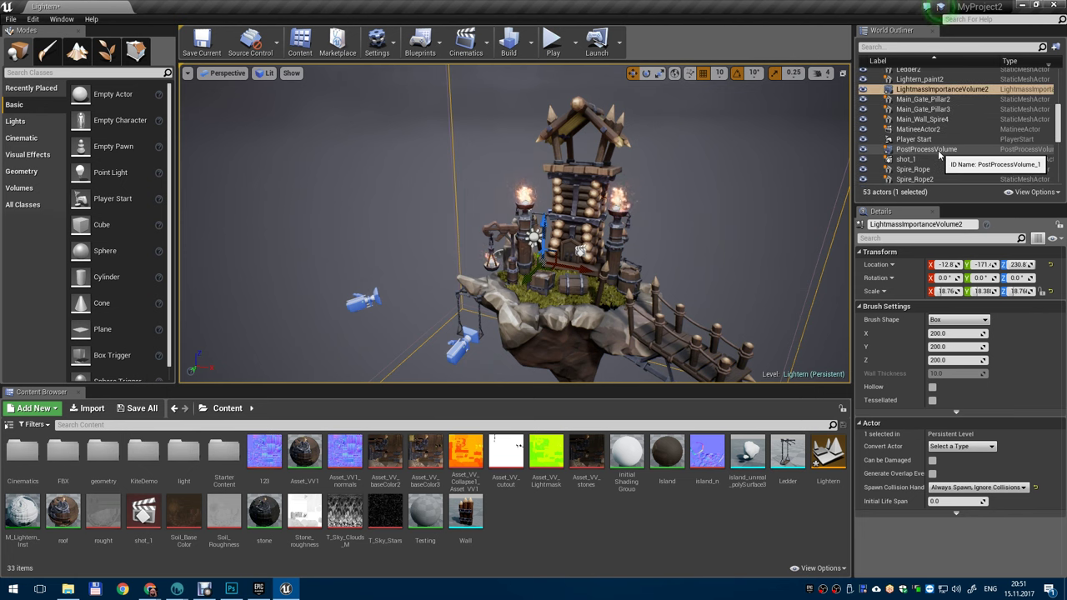
click(924, 92)
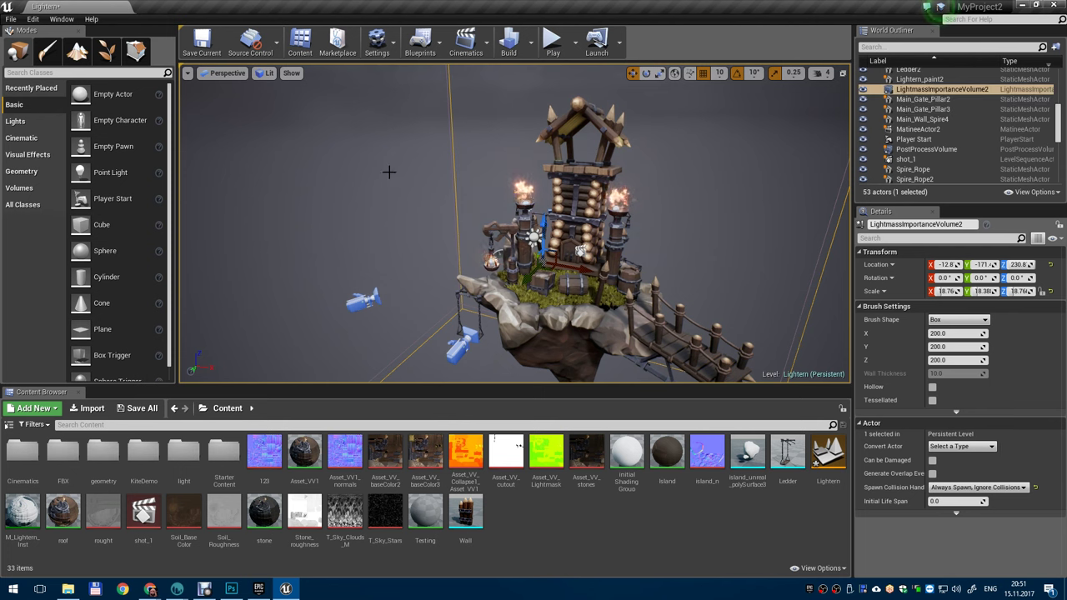
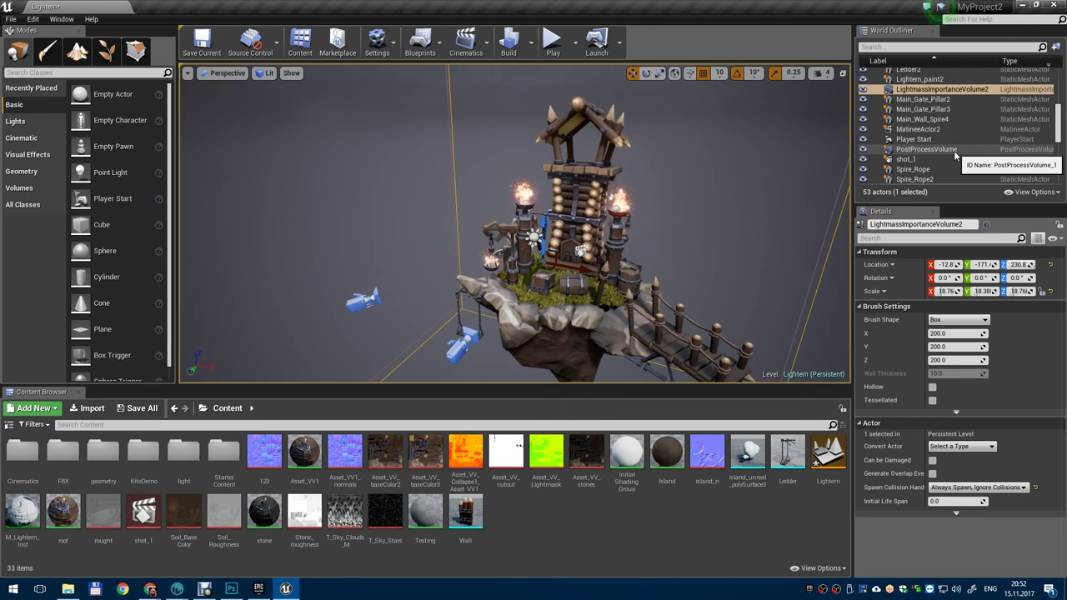
- Select the PostProcessVolume from the actor list and view the island inside it
click(954, 150)
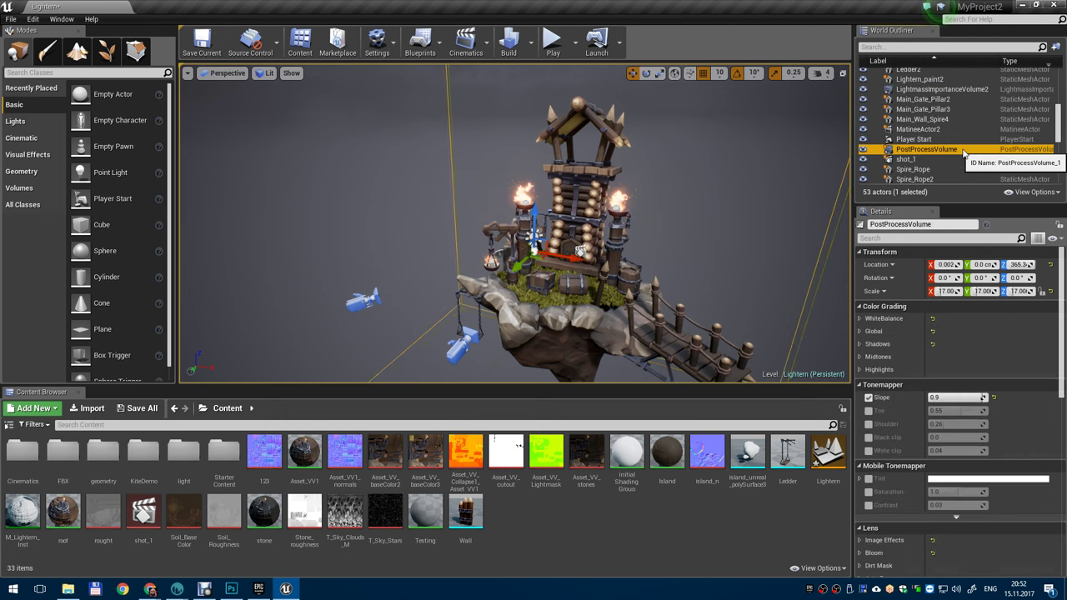
mouse_move(594, 300)
alt+mouse_down()
mouse_move(621, 297)
mouse_move(589, 292)
alt+mouse_up()
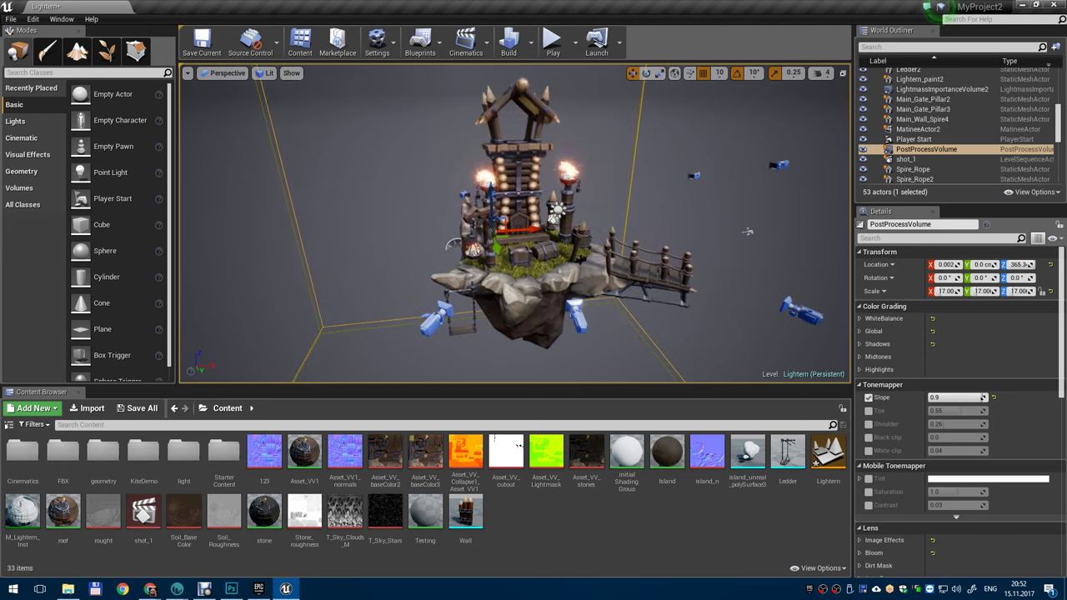
scroll(663, 209, up, 2)
scroll(724, 195, down, 1)
mouse_move(617, 198)
alt+mouse_down()
mouse_move(637, 197)
mouse_move(615, 205)
alt+mouse_up()
scroll(998, 128, up, 2)
scroll(998, 126, up, 5)
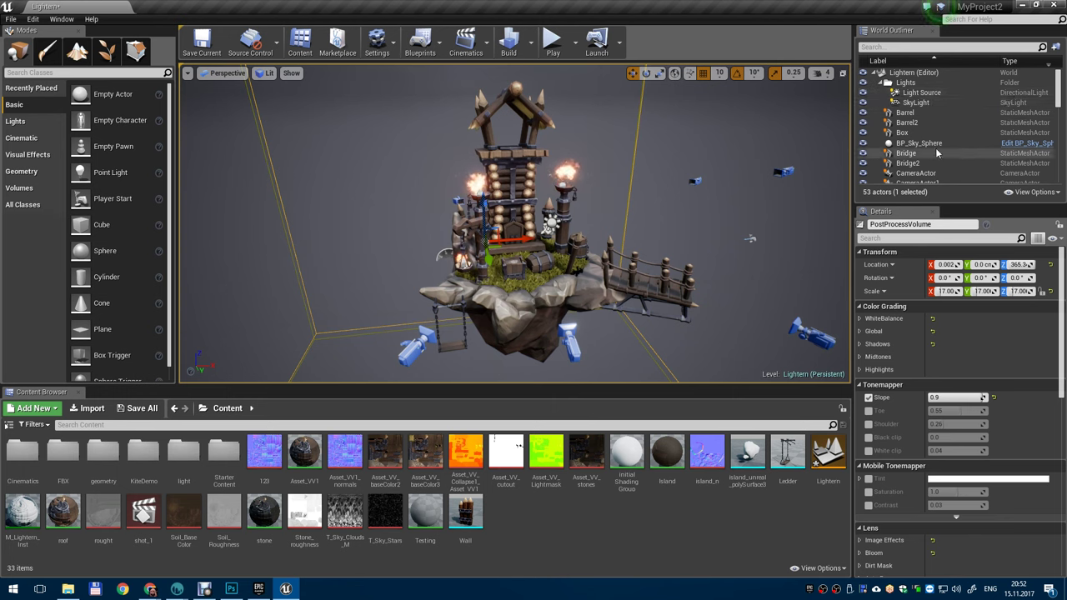
- Expand the PostProcessVolume's Bloom settings, try an intensity of 8.0, undo it, and set the intensity to 3
scroll(917, 146, down, 8)
scroll(861, 427, down, 3)
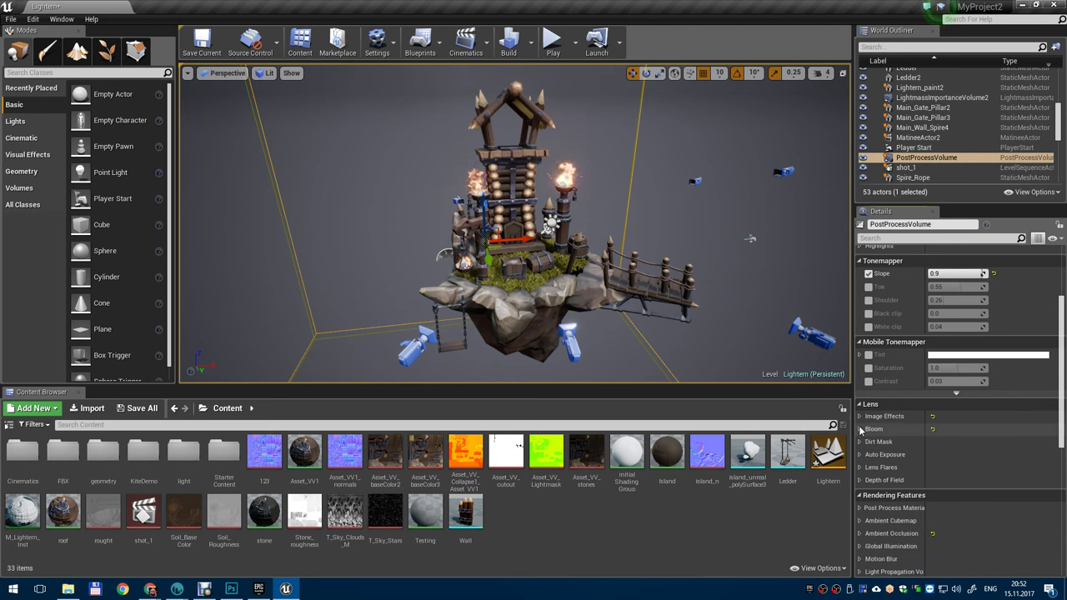
click(860, 429)
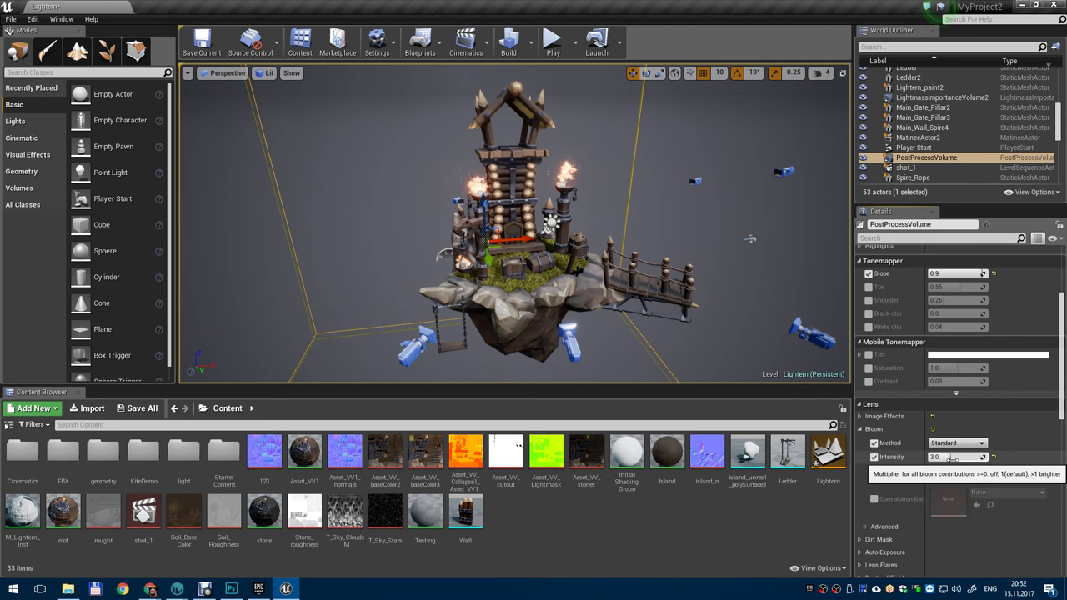
drag(967, 456, 987, 457)
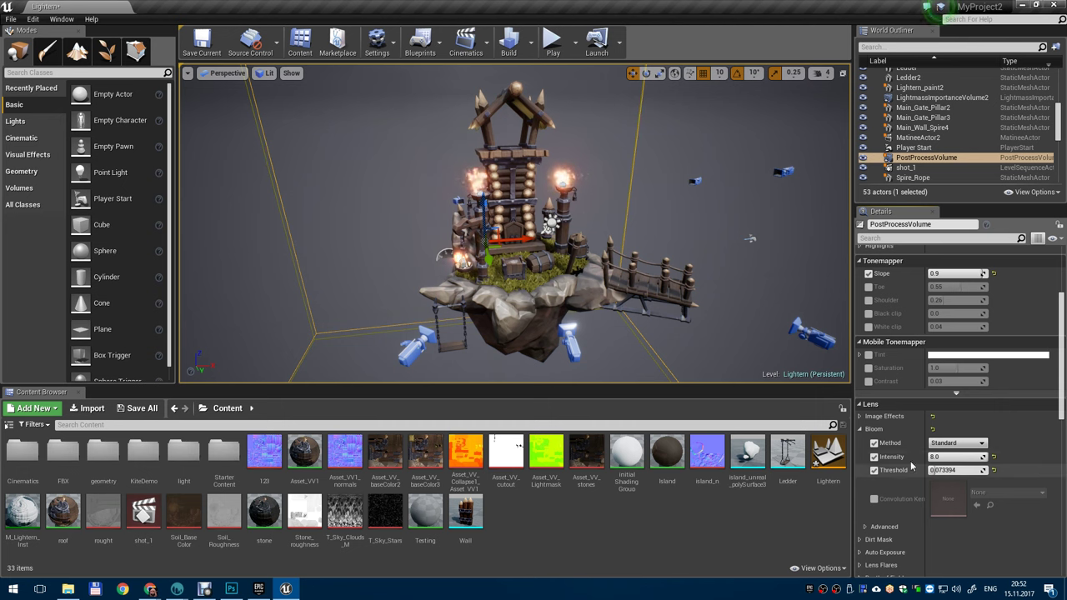
key(ctrl+z)
scroll(599, 232, up, 3)
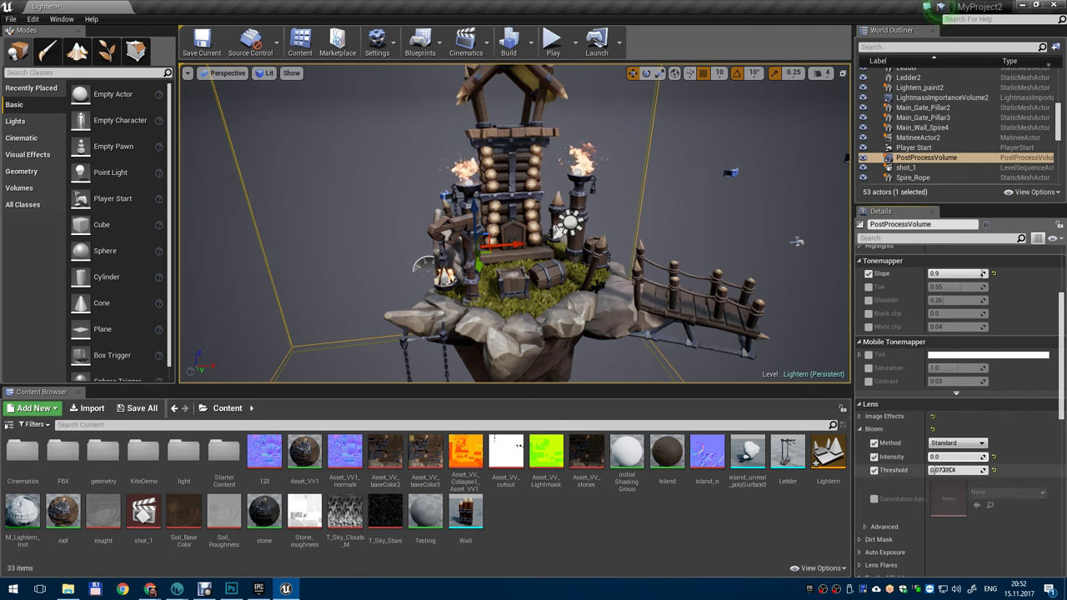
click(940, 458)
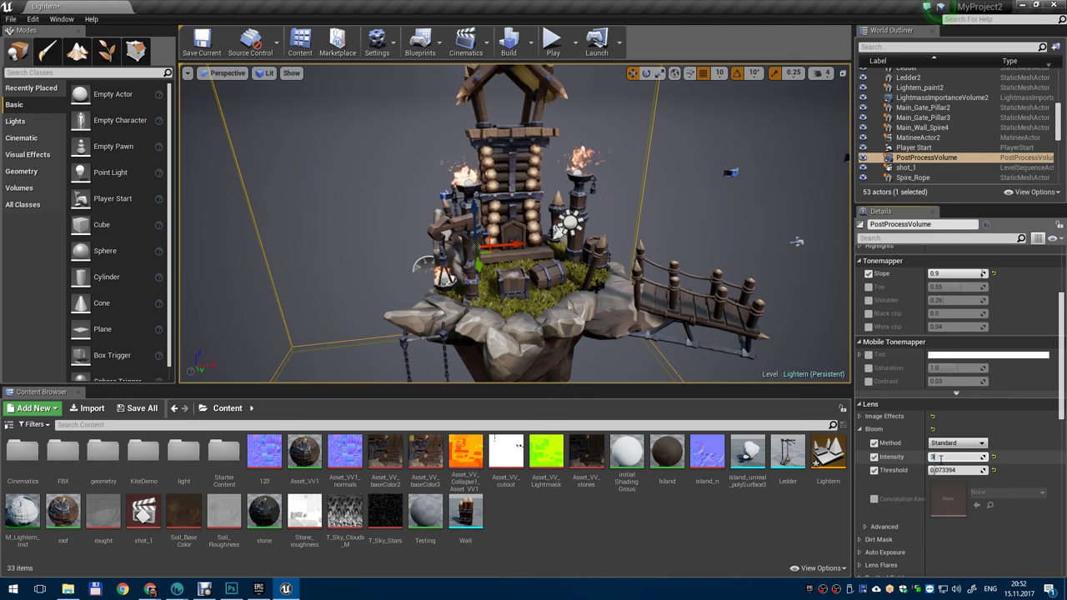
- Expand the PostProcessVolume's Ambient Occlusion settings and raise the intensity to about 0.61
scroll(984, 488, down, 5)
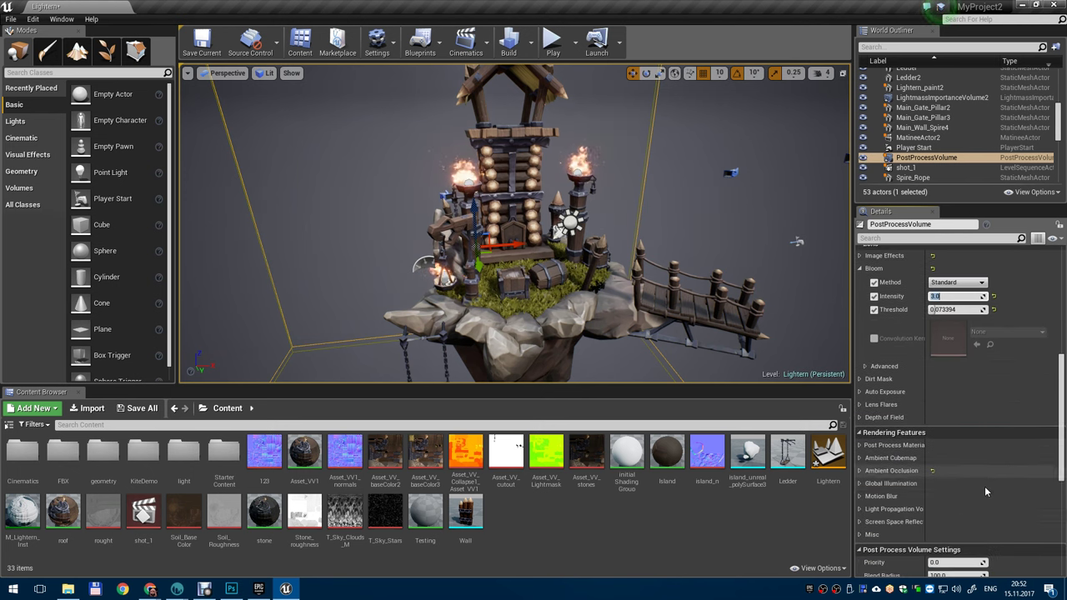
click(859, 471)
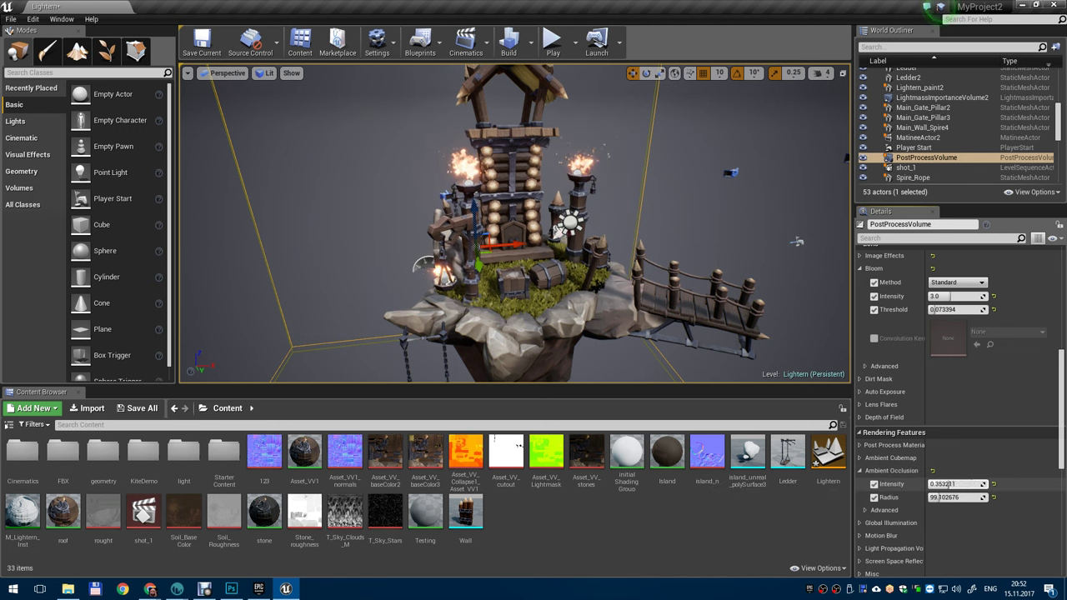
drag(942, 483, 964, 484)
scroll(1004, 117, up, 7)
scroll(1025, 125, down, 3)
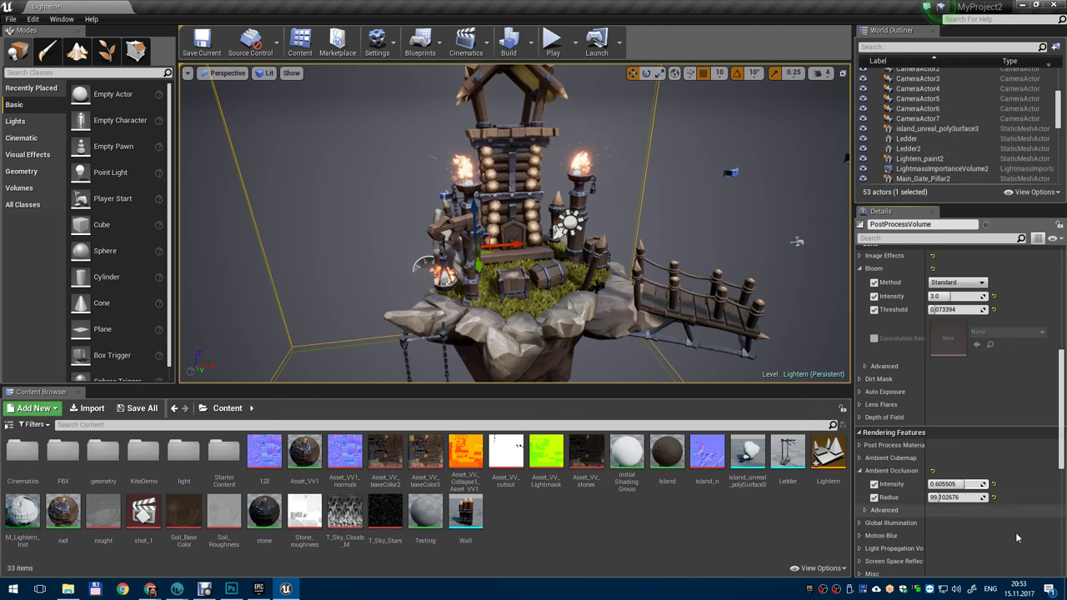
- Expand the Image Effects settings in the PostProcessVolume's Lens section
scroll(1016, 538, down, 5)
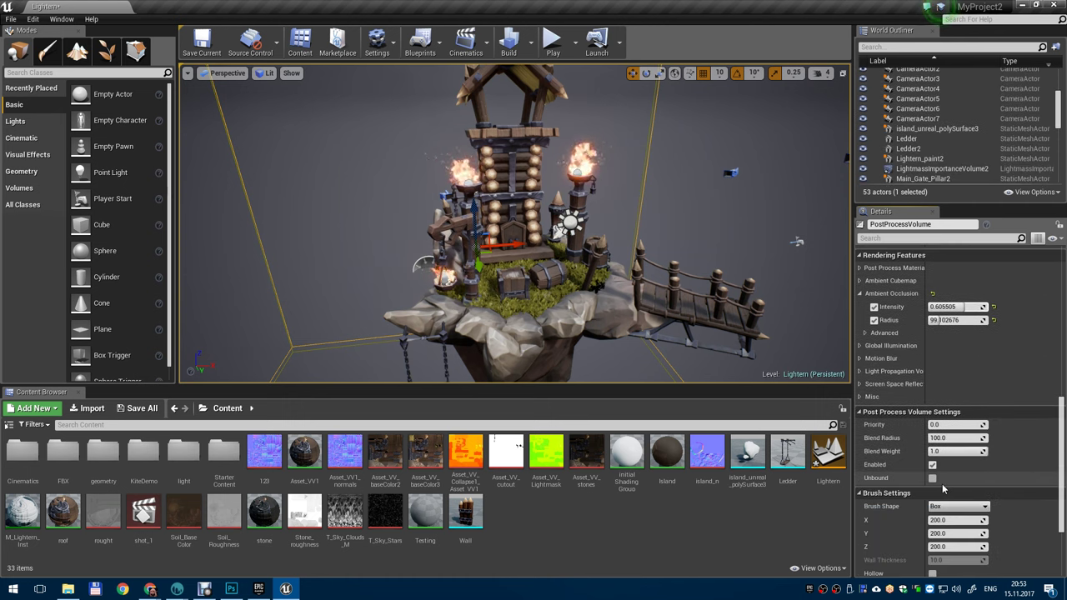
scroll(945, 489, up, 8)
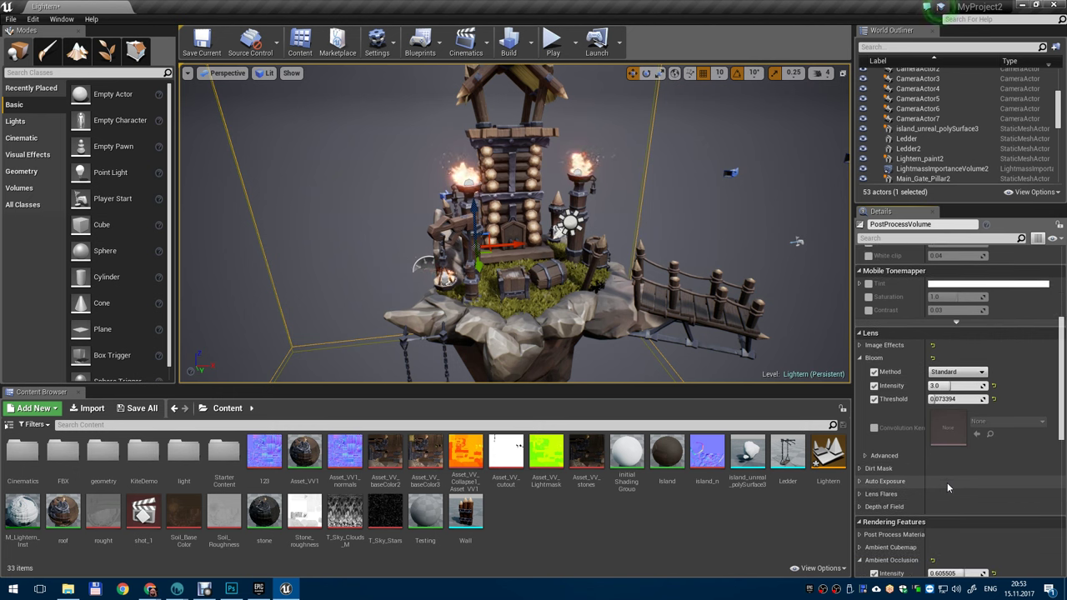
scroll(948, 429, up, 1)
click(861, 381)
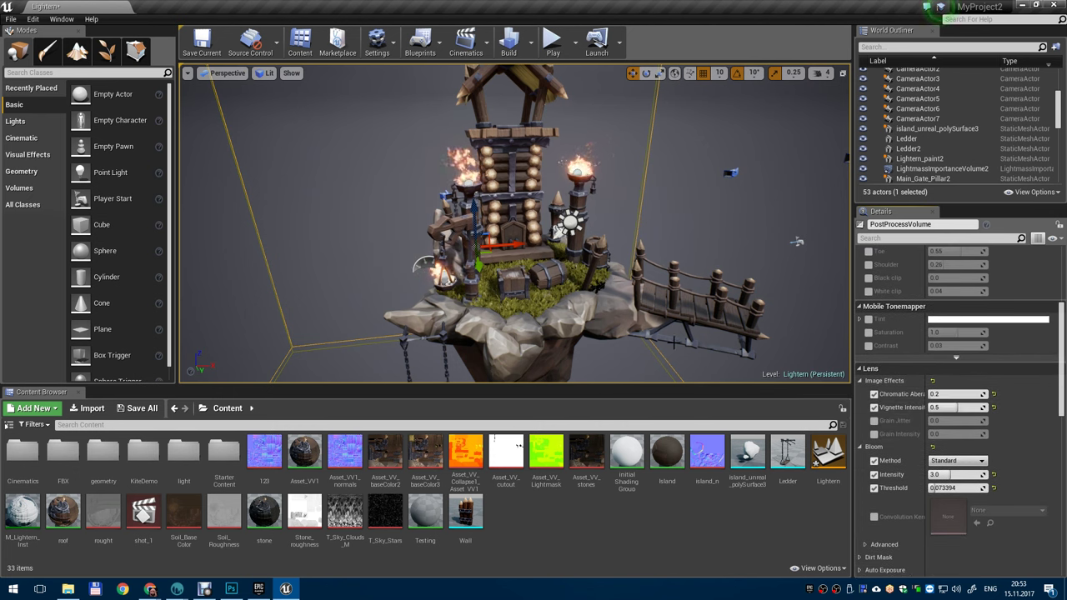
- Try a chromatic aberration of about 2.36 on a close-up of the tower, then set it to about 0.5
scroll(568, 193, up, 6)
alt+drag(586, 239, 663, 265)
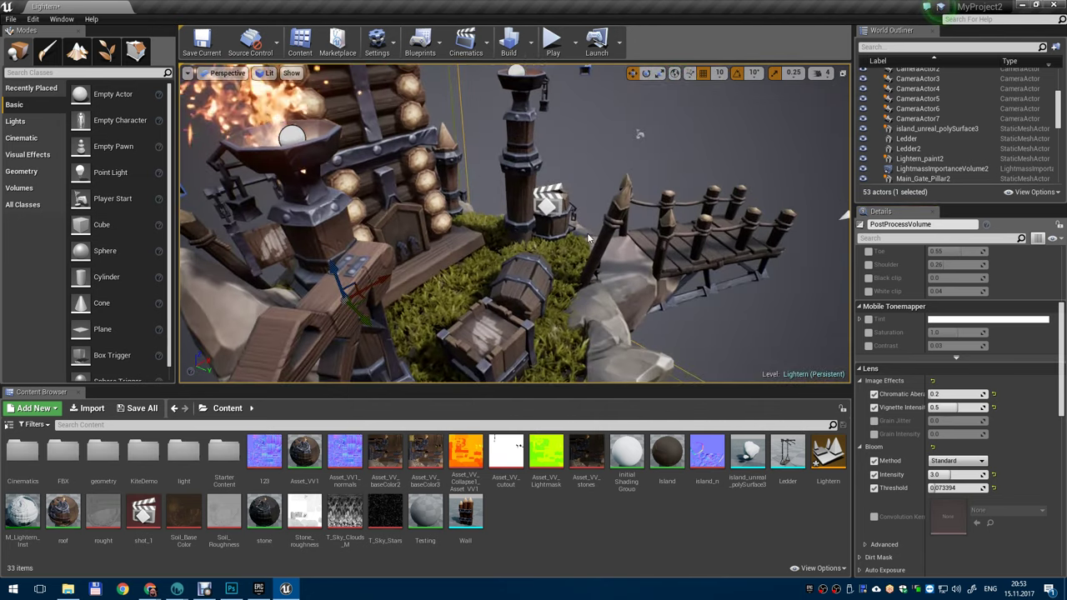
alt+drag(587, 239, 634, 209)
scroll(587, 239, up, 4)
mouse_move(587, 239)
alt+mouse_down()
mouse_move(596, 271)
mouse_move(598, 250)
alt+mouse_up()
alt+drag(481, 234, 533, 254)
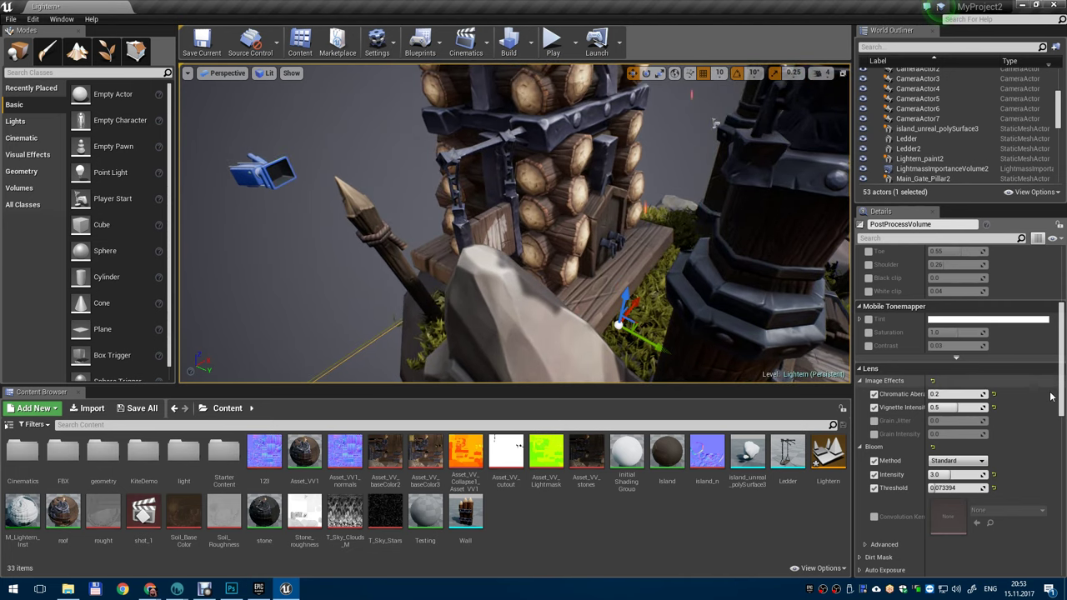
drag(938, 393, 958, 393)
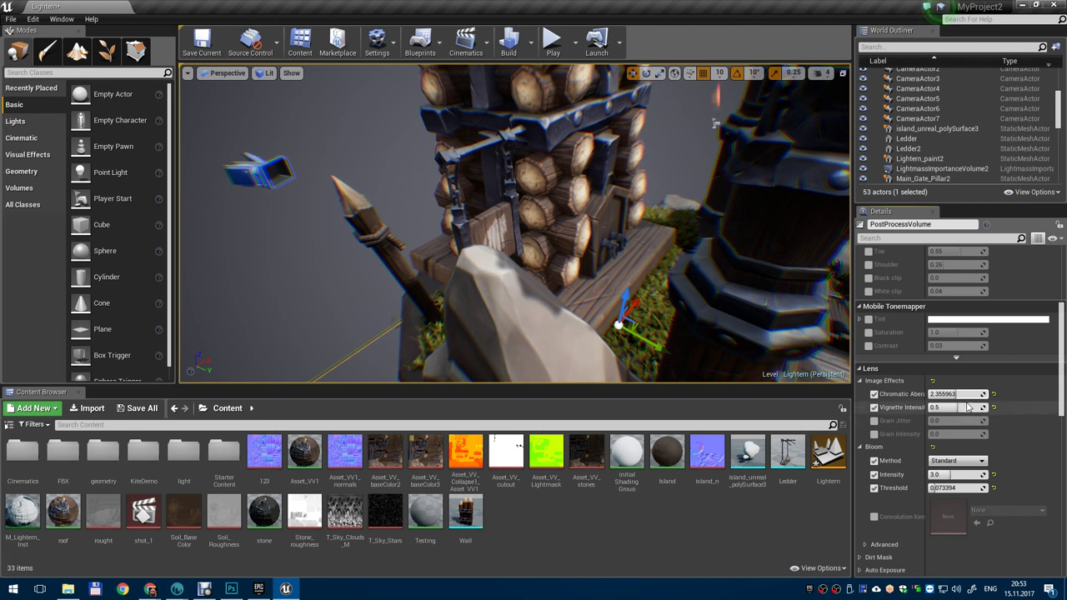
mouse_move(953, 396)
mouse_down()
mouse_move(924, 396)
mouse_move(943, 394)
mouse_up()
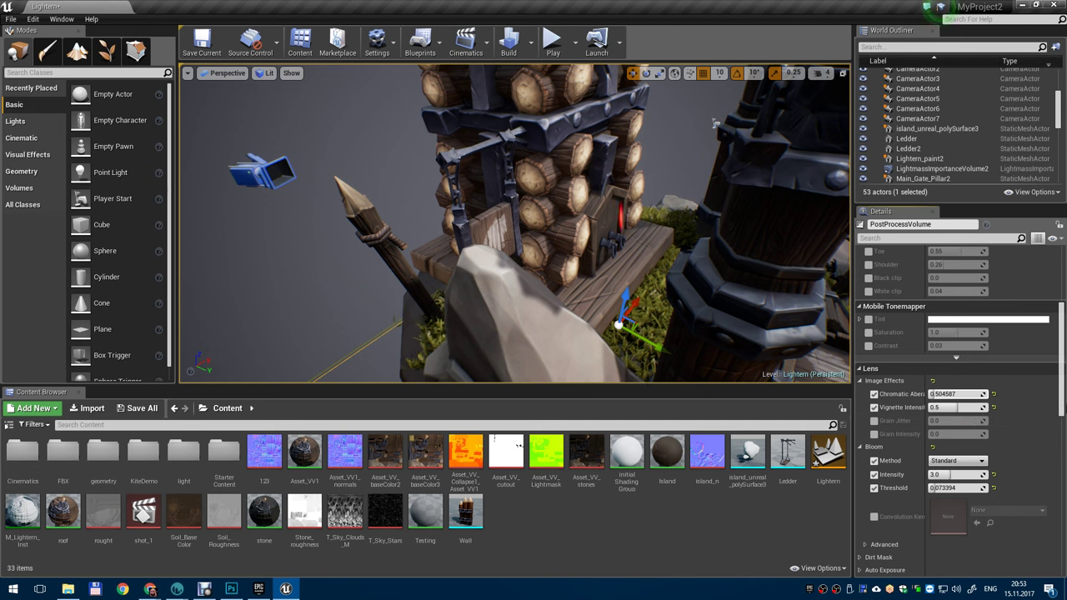
- Select the island's grass foliage in the scene and inspect how it covers the ground around the crates
scroll(654, 289, down, 6)
mouse_move(668, 317)
alt+mouse_down()
mouse_move(575, 306)
mouse_move(668, 315)
alt+mouse_up()
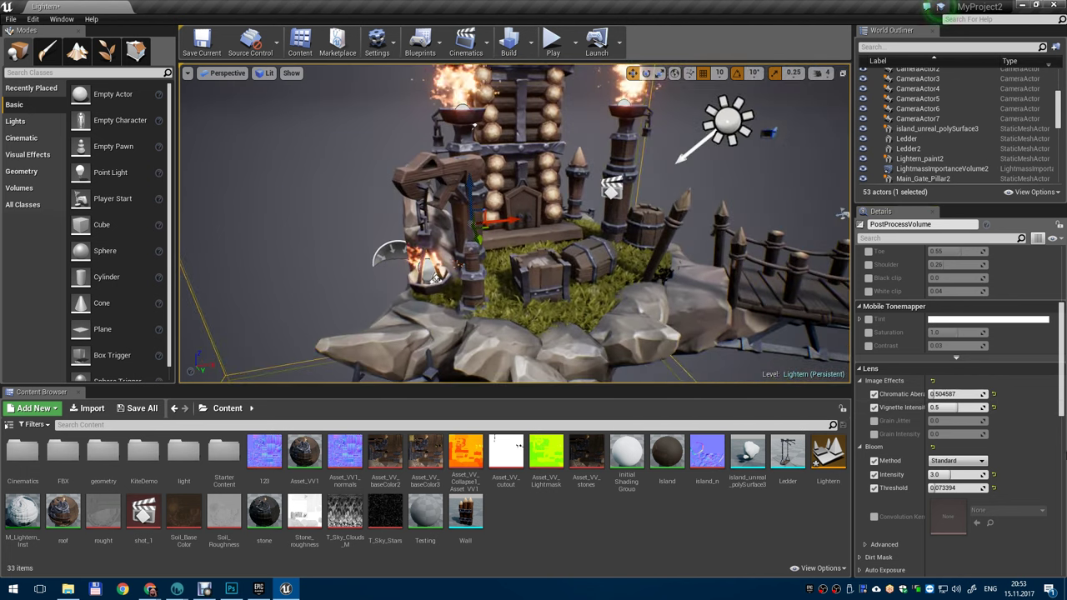
scroll(1003, 443, down, 2)
scroll(953, 437, down, 6)
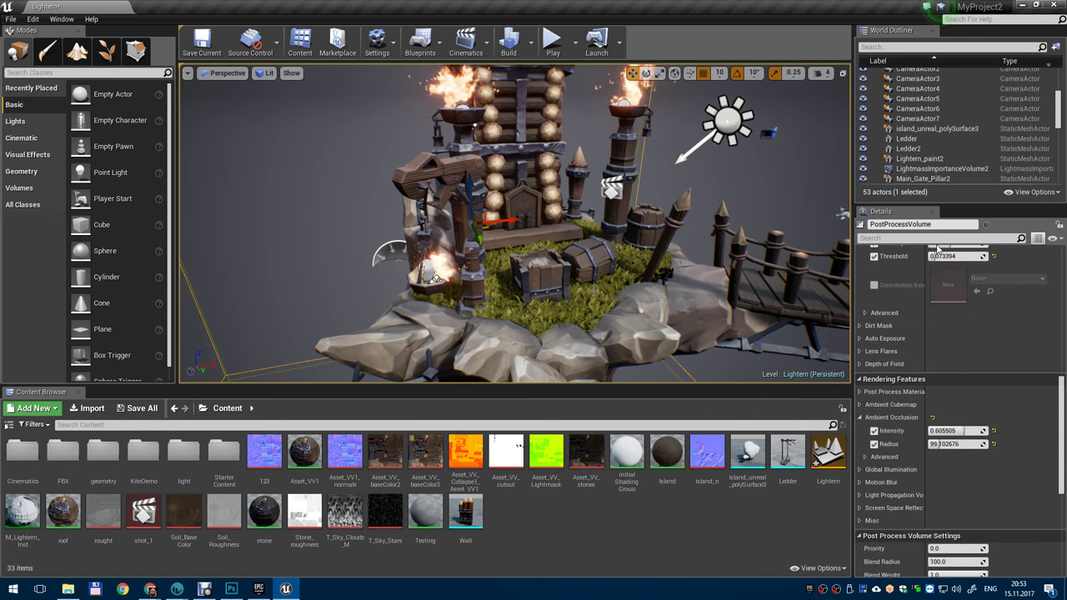
scroll(952, 123, up, 4)
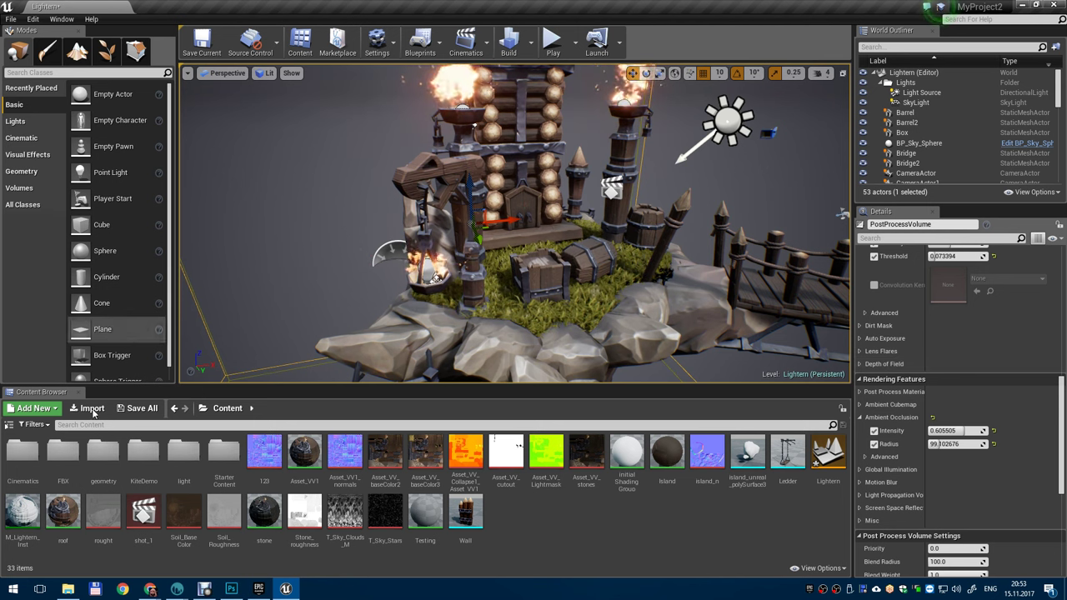
click(560, 314)
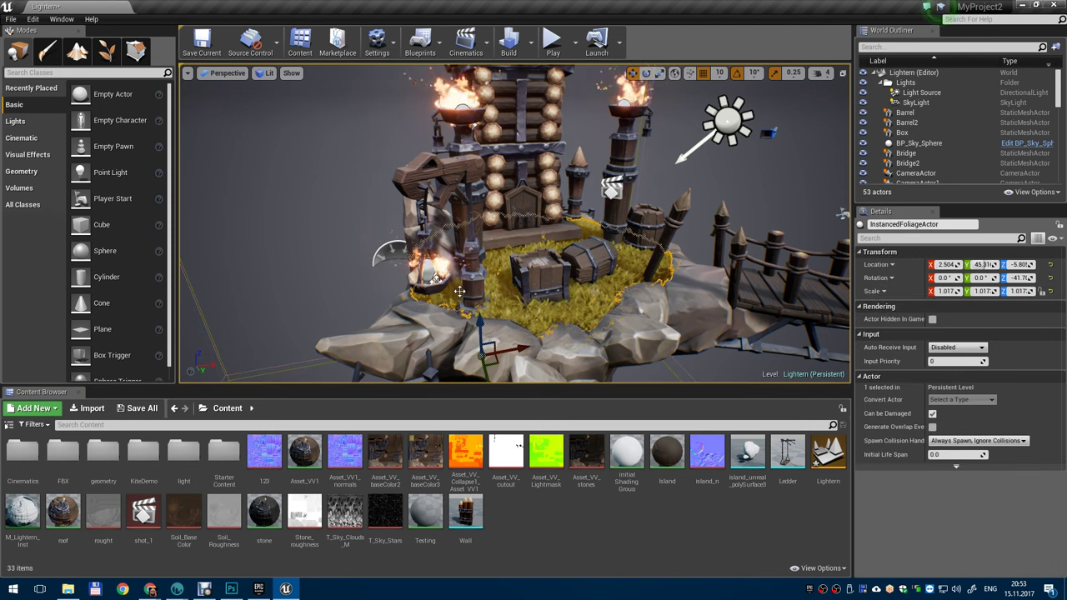
scroll(588, 286, down, 2)
alt+drag(587, 286, 486, 125)
alt+drag(485, 285, 492, 302)
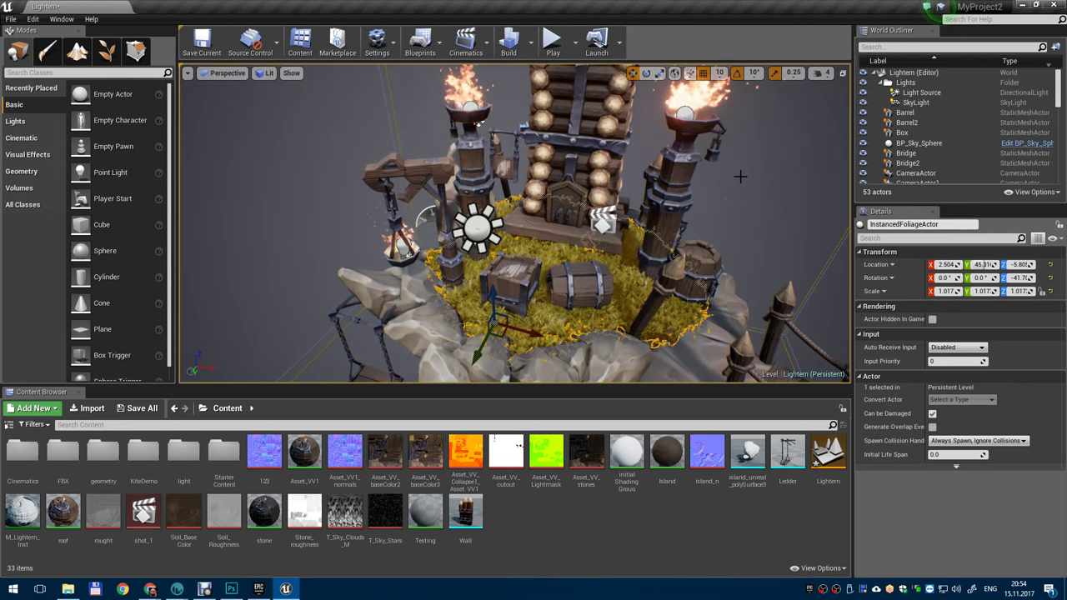
scroll(403, 247, up, 2)
alt+drag(402, 248, 417, 250)
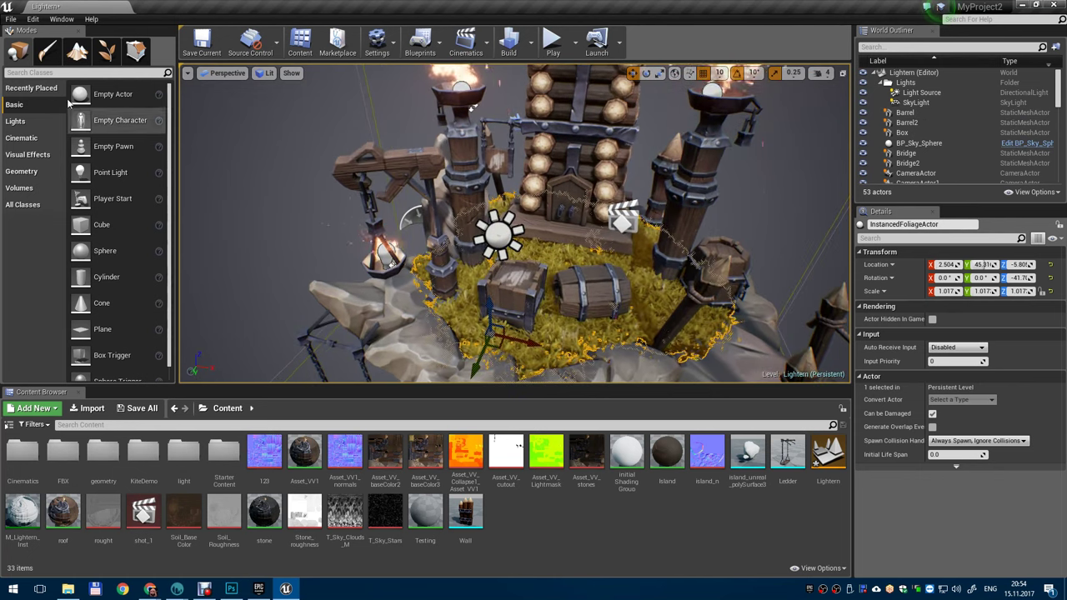
- Switch to foliage painting mode and reduce the paint brush size to about 55 to suit the island
click(77, 52)
click(105, 51)
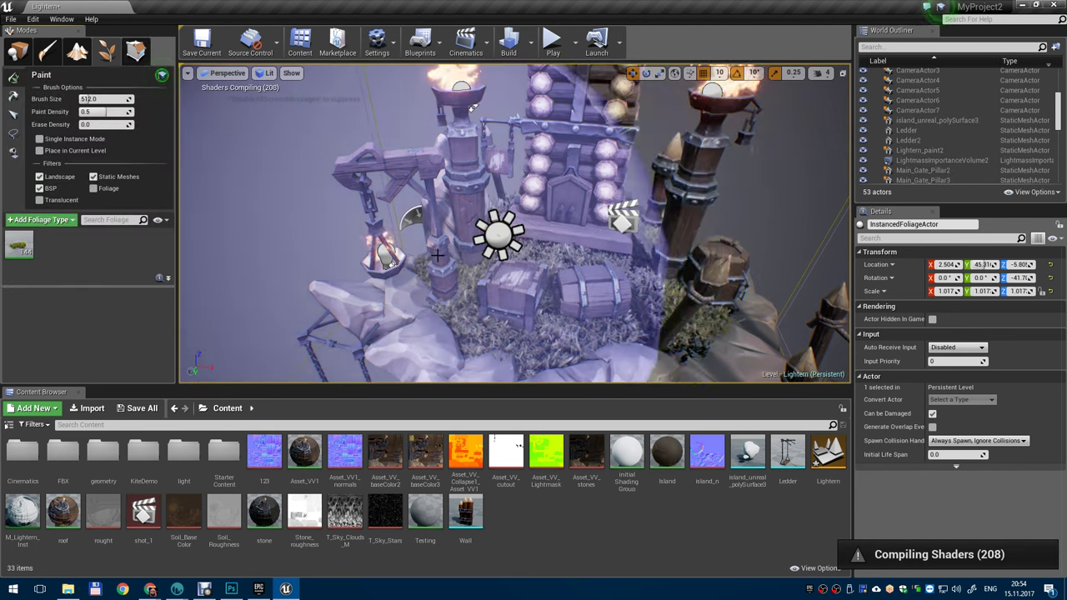
scroll(506, 259, down, 3)
scroll(505, 258, down, 3)
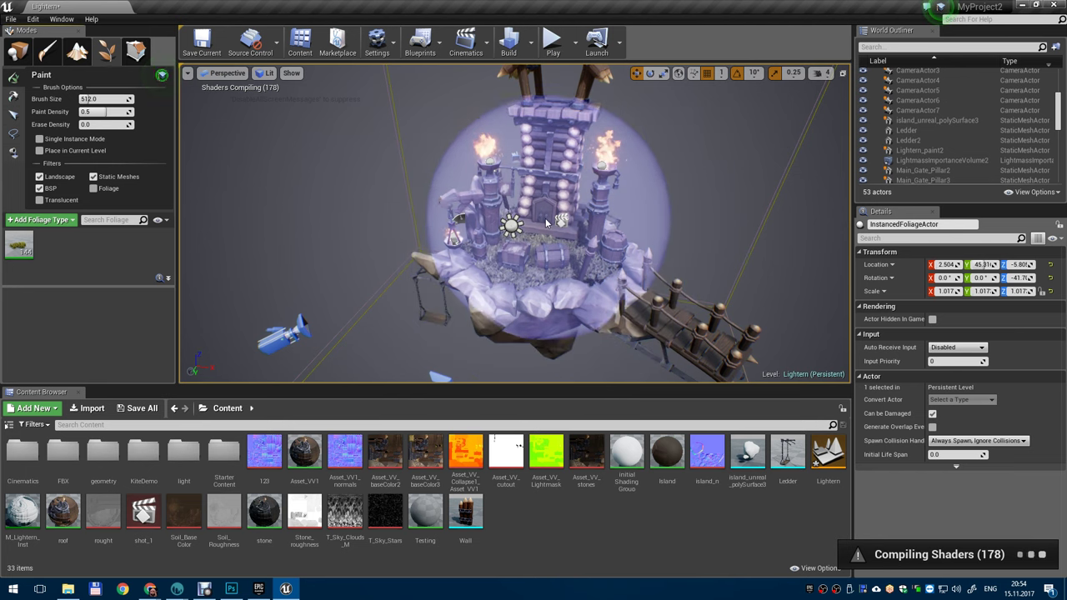
scroll(566, 262, up, 3)
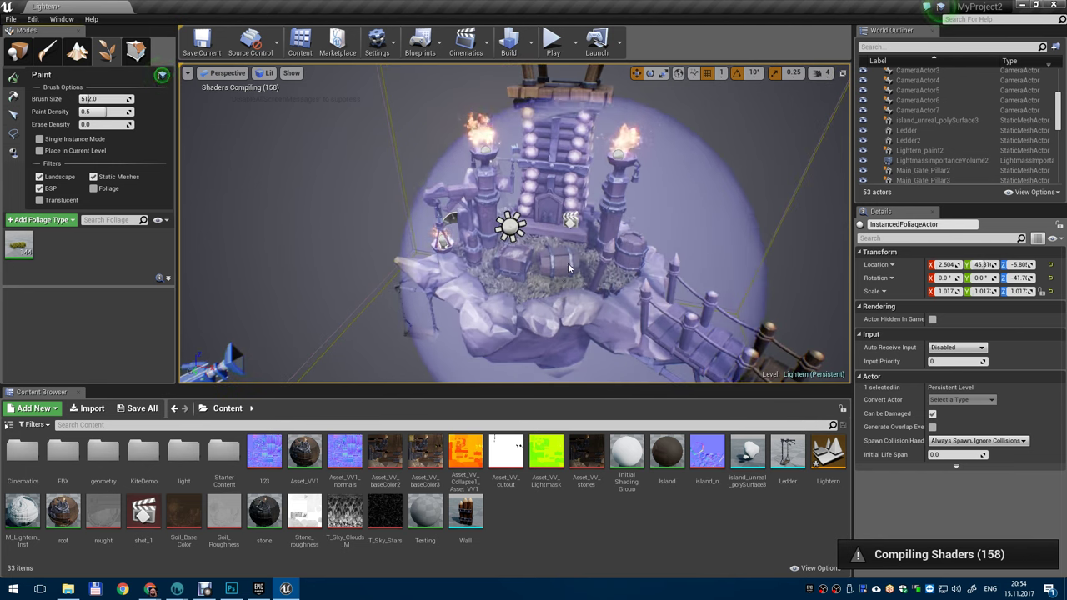
alt+drag(570, 262, 434, 265)
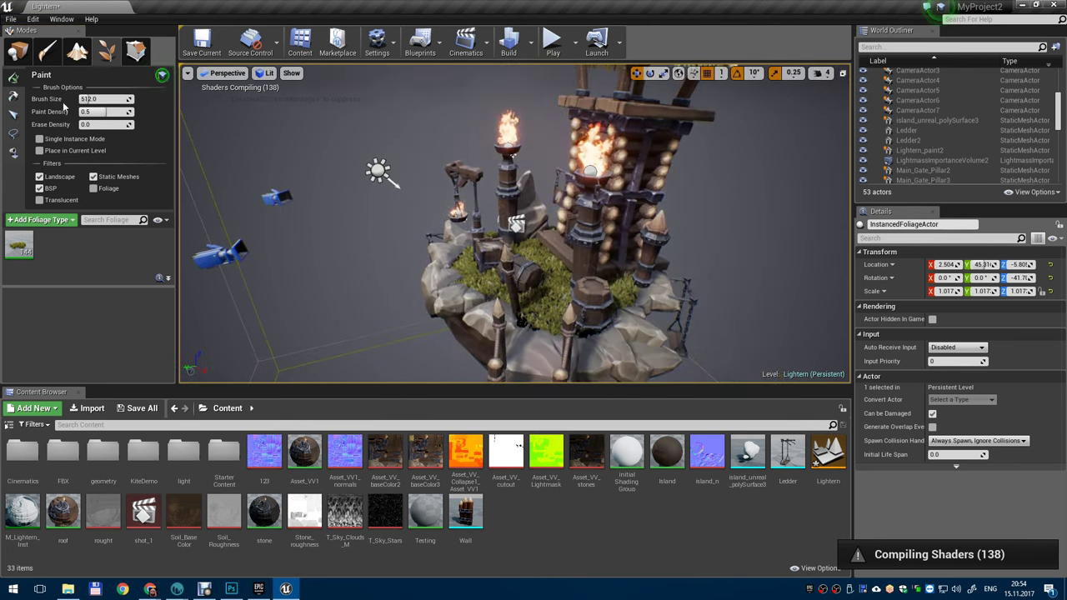
drag(90, 99, 83, 99)
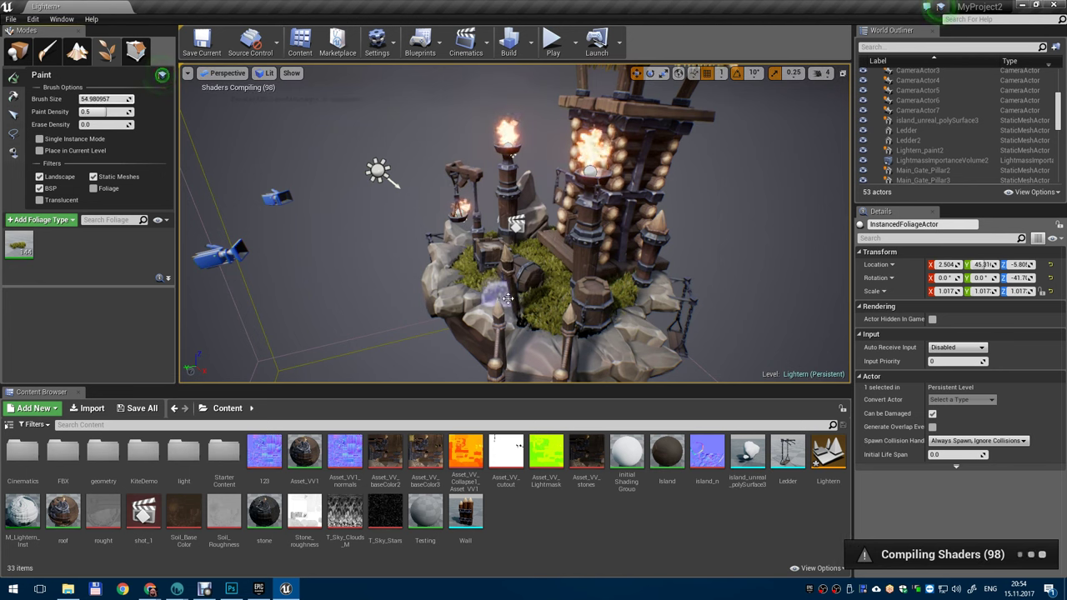
- Look through the actions available for the SM_FieldGrass_01 foliage type and select it to show its settings
alt+drag(546, 302, 646, 318)
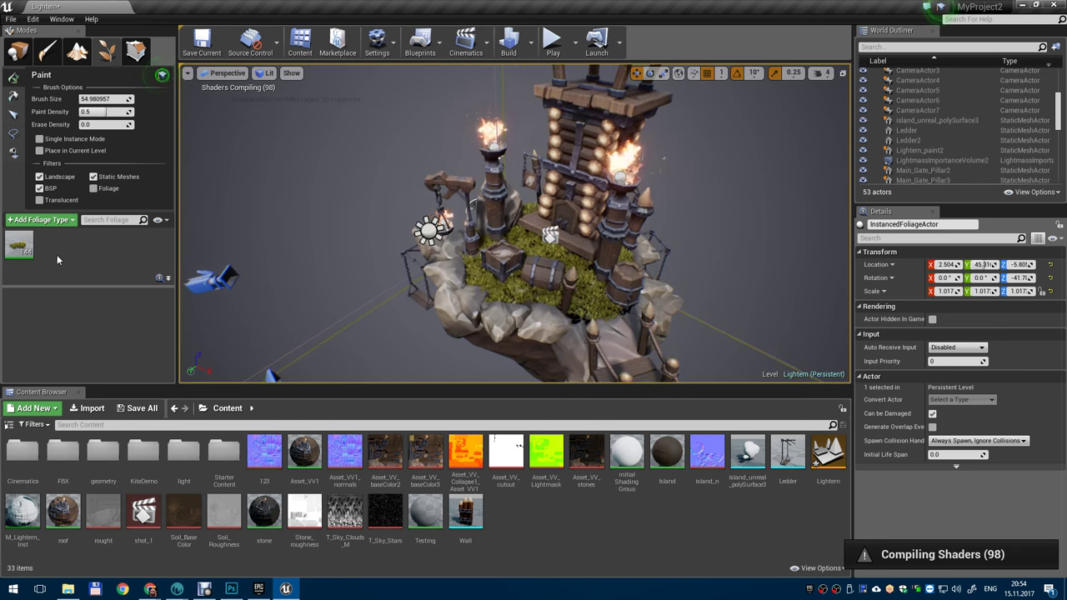
right_click(24, 246)
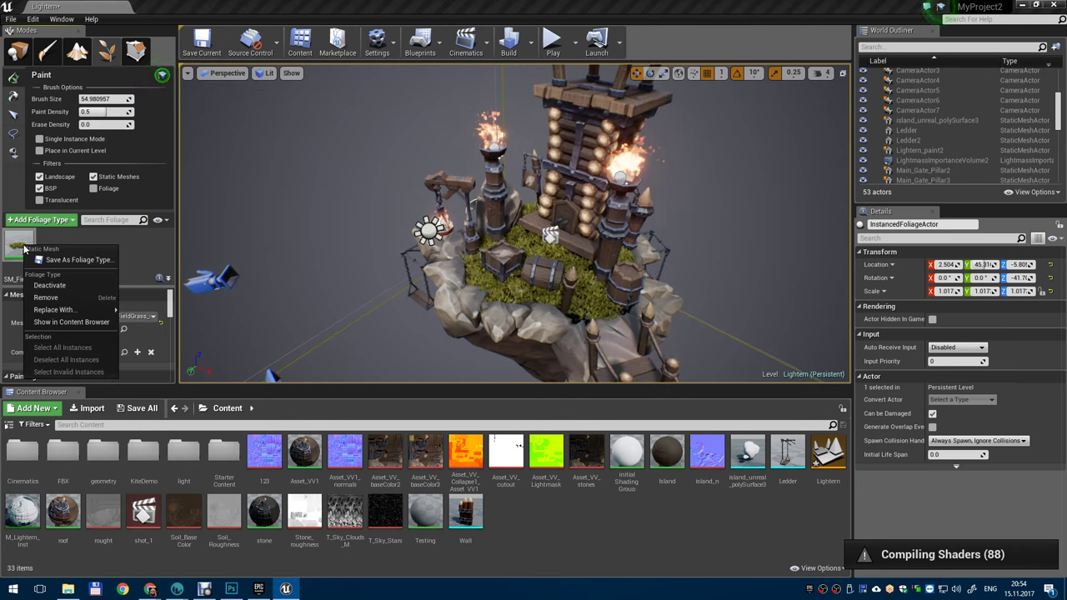
mouse_move(73, 310)
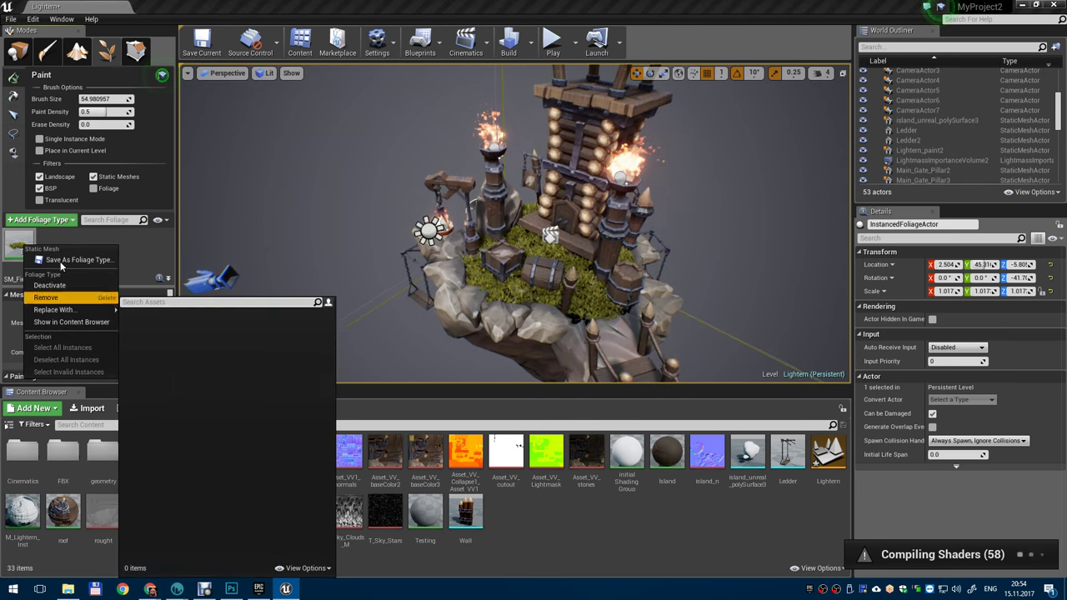
click(96, 238)
click(19, 244)
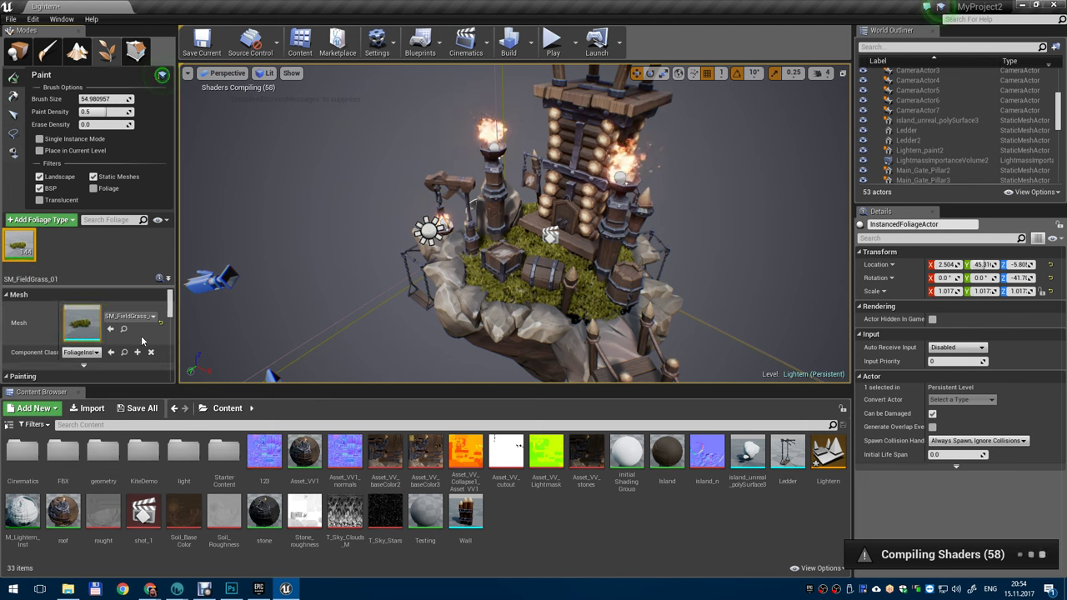
- Paint more SM_FieldGrass_01 grass along the front of the island and onto the start of the bridge
click(613, 344)
right_drag(612, 344, 557, 298)
click(531, 313)
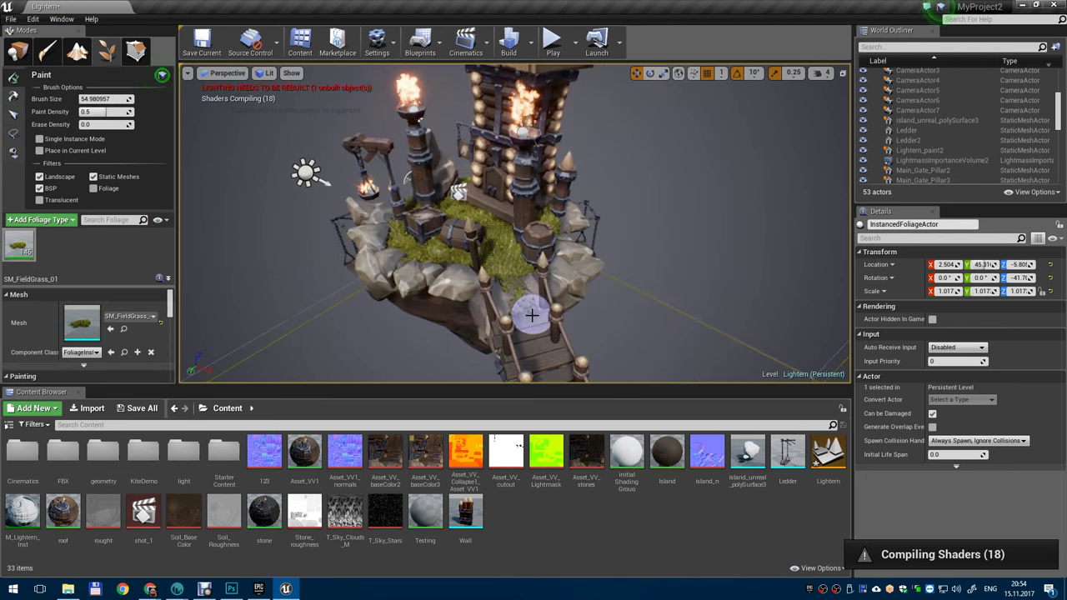
scroll(512, 257, down, 1)
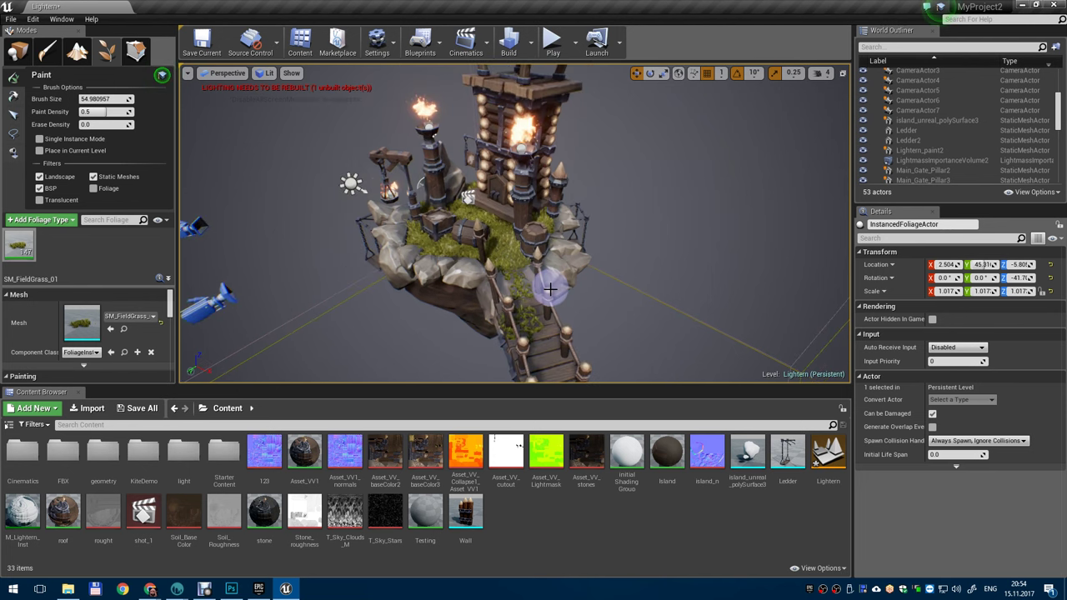
scroll(576, 315, up, 4)
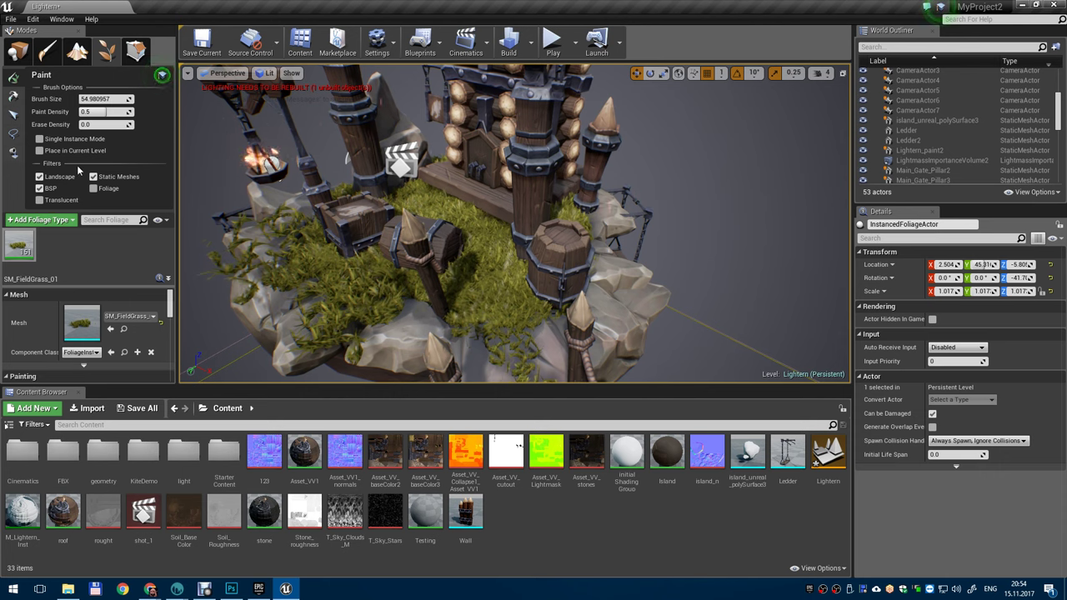
- Select the grass clump in front of the open crate, try stretching it upward, undo that, and delete the clump
click(14, 117)
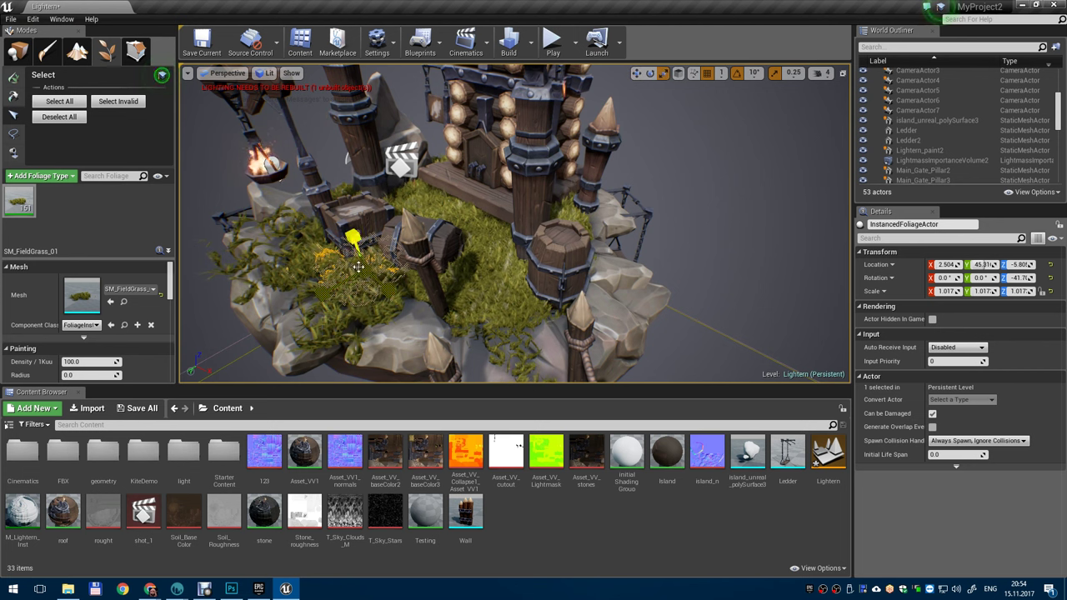
drag(354, 237, 354, 223)
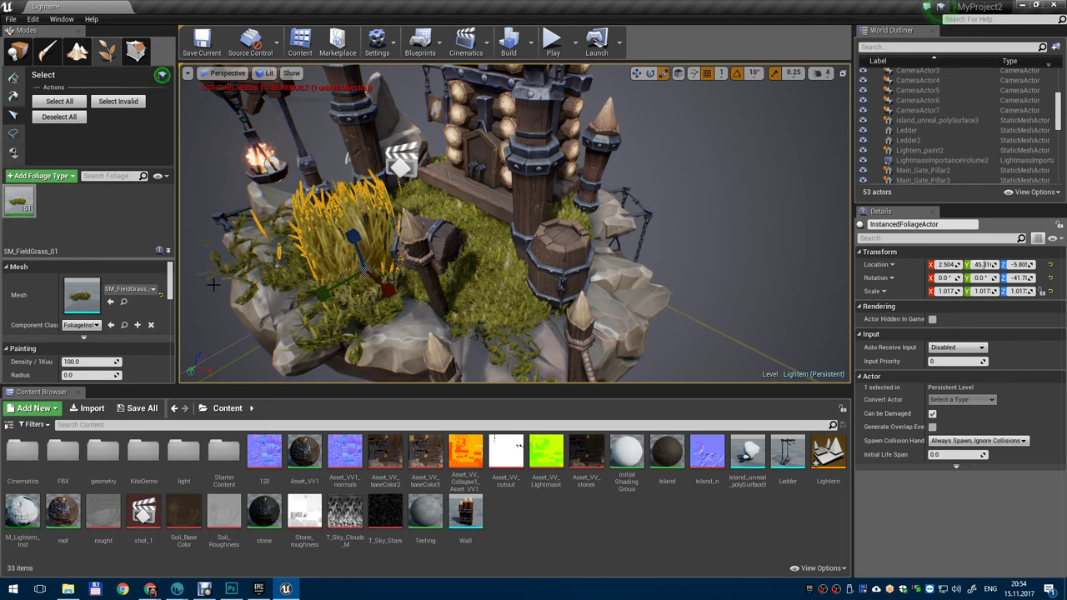
key(ctrl+z)
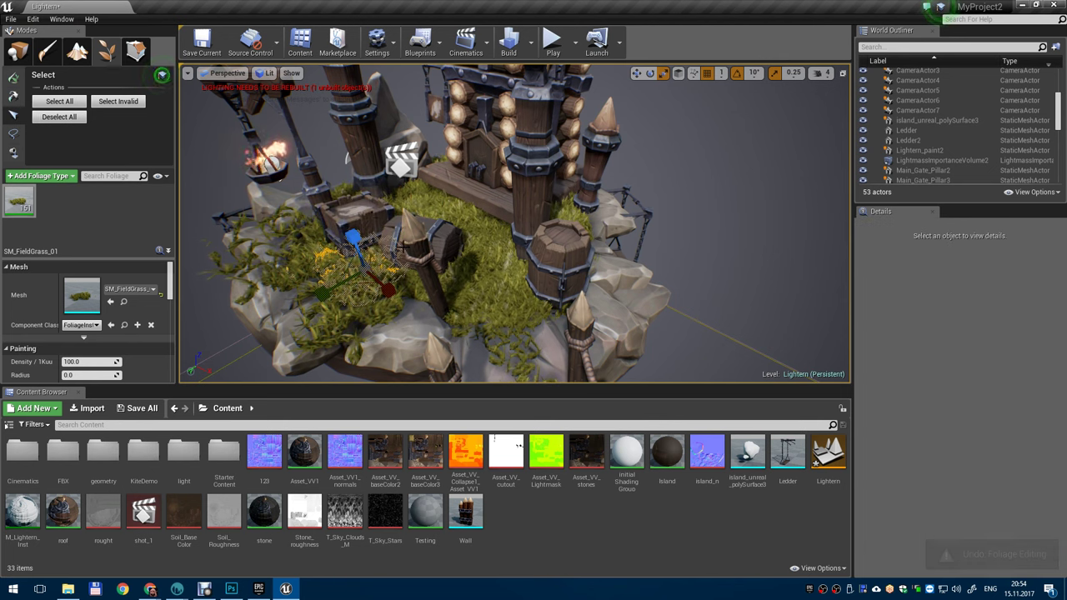
key(Delete)
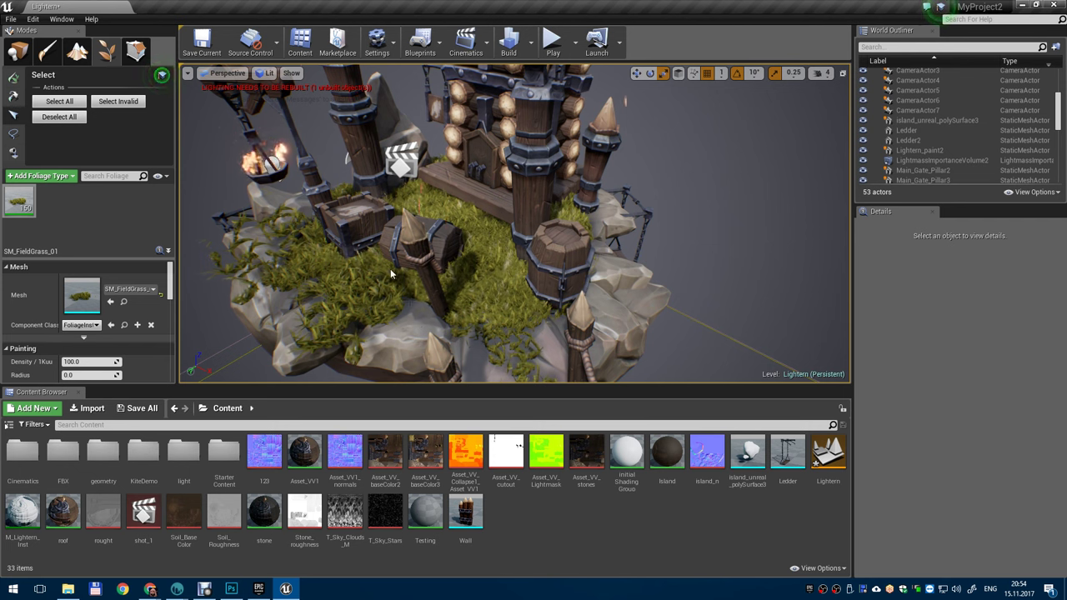
- Select the grass clump growing on the bridge planks and delete it
scroll(439, 308, down, 10)
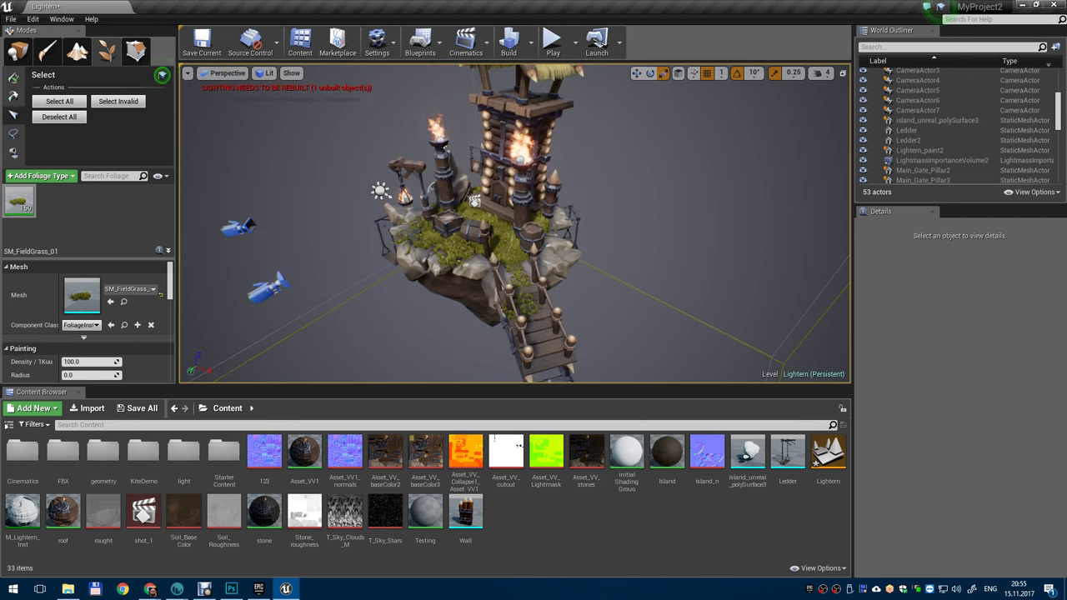
click(529, 311)
scroll(538, 314, up, 3)
scroll(467, 313, up, 7)
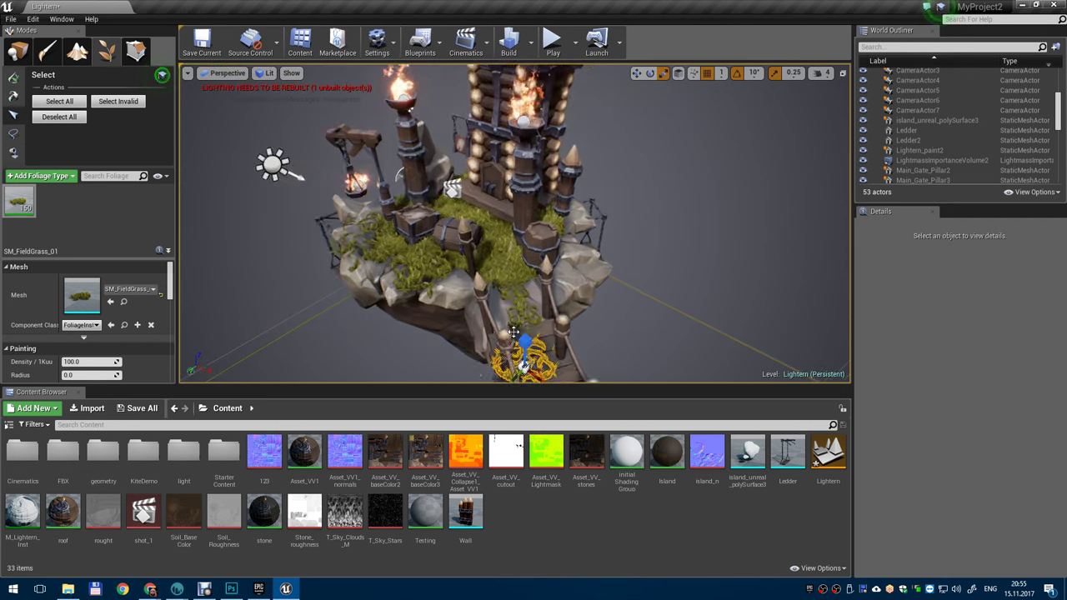
scroll(467, 313, up, 4)
scroll(424, 282, down, 9)
key(Delete)
- Find the grass clump overhanging the front rocks at the island's edge and delete it
right_drag(473, 288, 494, 195)
scroll(493, 307, up, 3)
scroll(493, 308, down, 2)
right_drag(493, 308, 500, 288)
scroll(359, 215, down, 6)
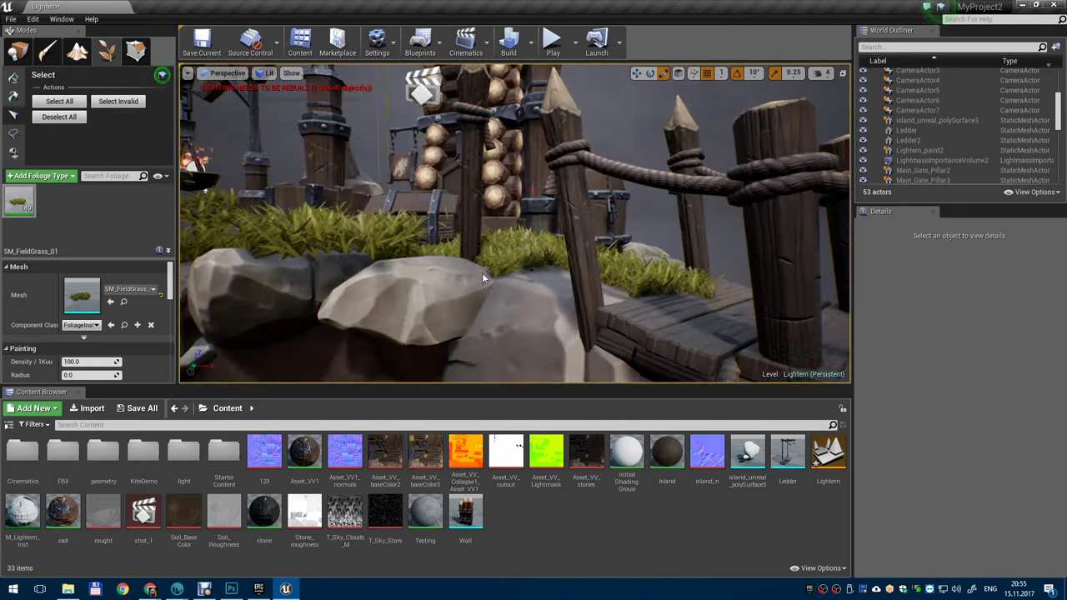
scroll(372, 262, up, 2)
mouse_move(372, 261)
right_down()
mouse_move(491, 271)
mouse_move(375, 263)
right_up()
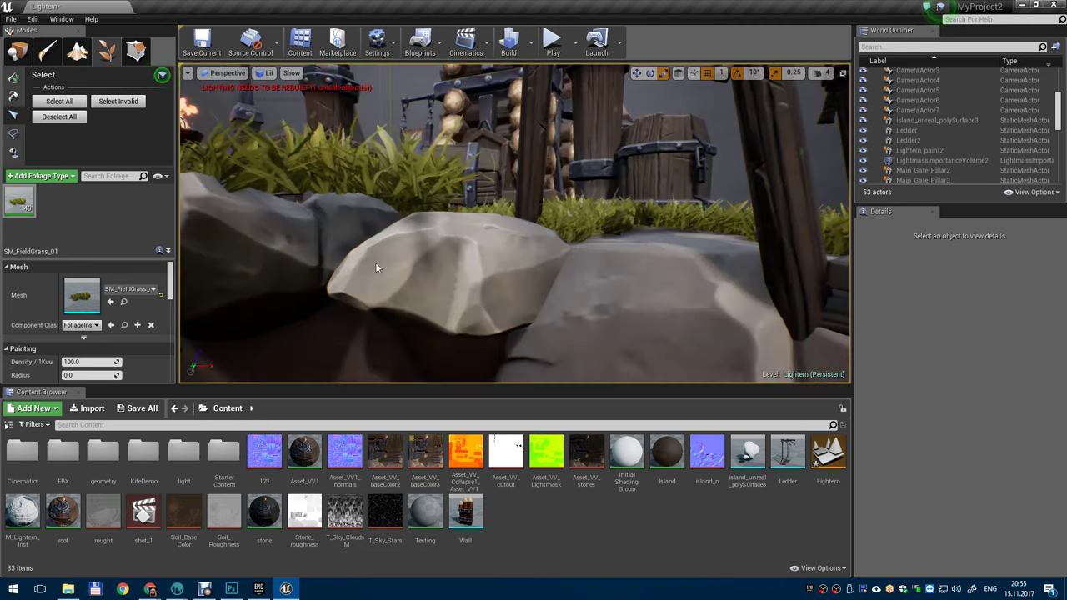
scroll(356, 169, up, 3)
scroll(464, 219, down, 6)
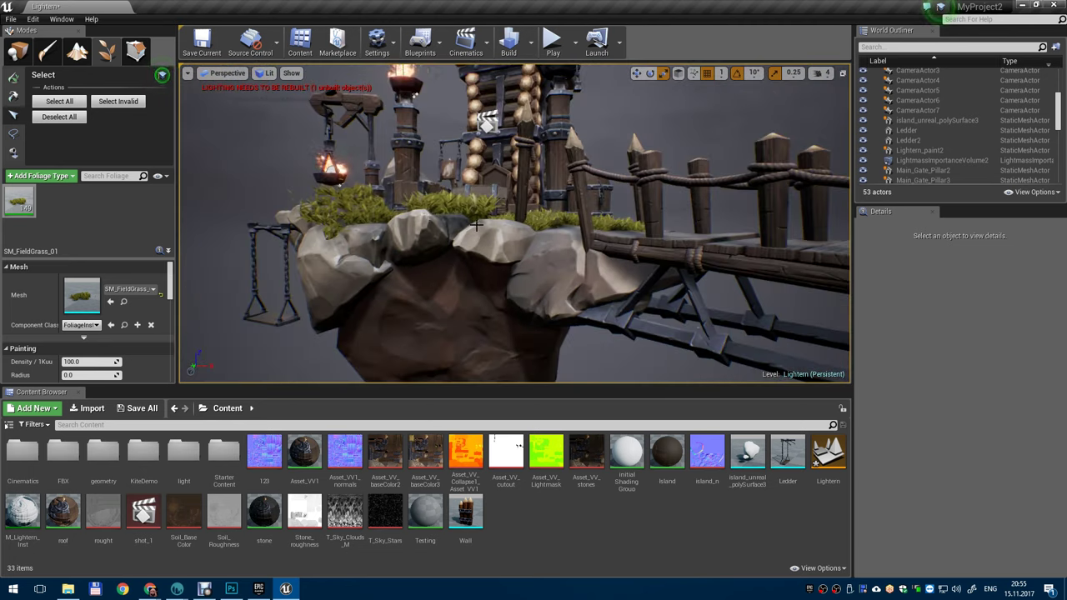
click(449, 194)
scroll(449, 193, up, 6)
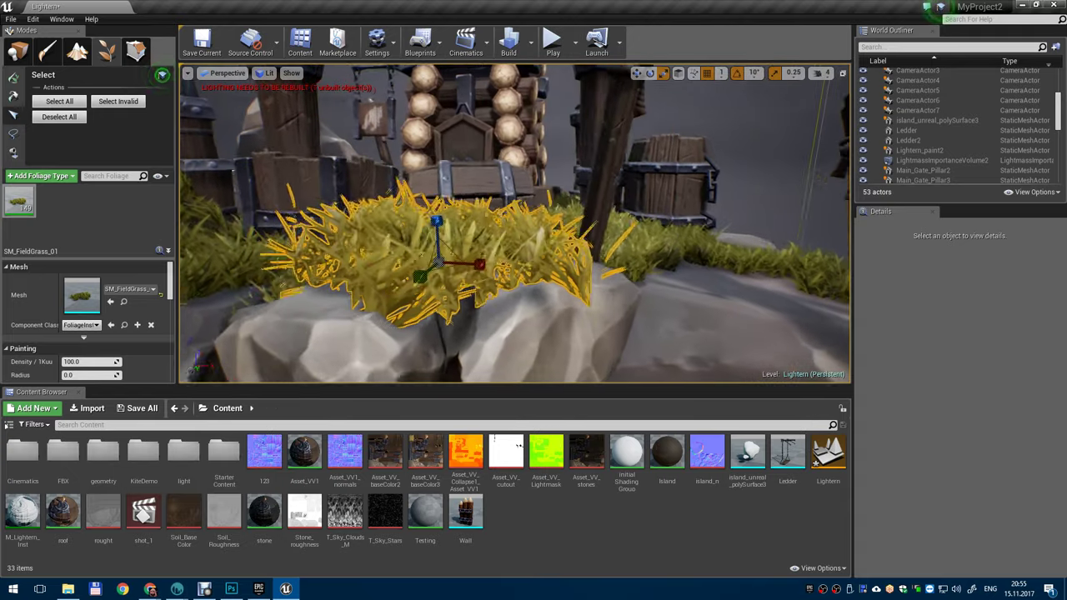
key(Delete)
scroll(528, 229, down, 6)
- Delete the two remaining grass clumps at the bridge entrance between the front posts
key(w)
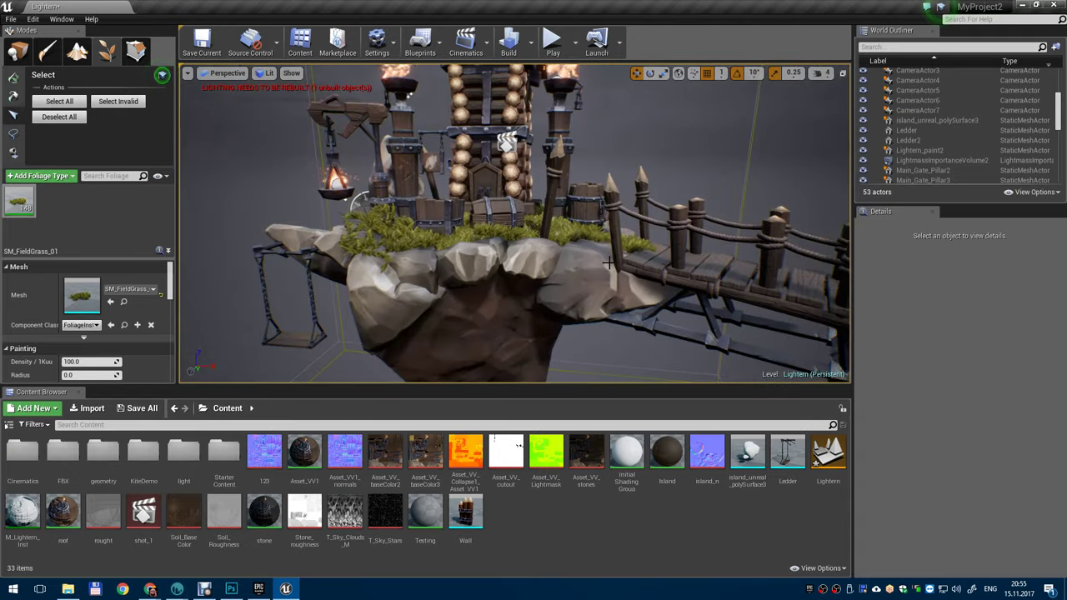
alt+drag(567, 260, 450, 287)
click(504, 288)
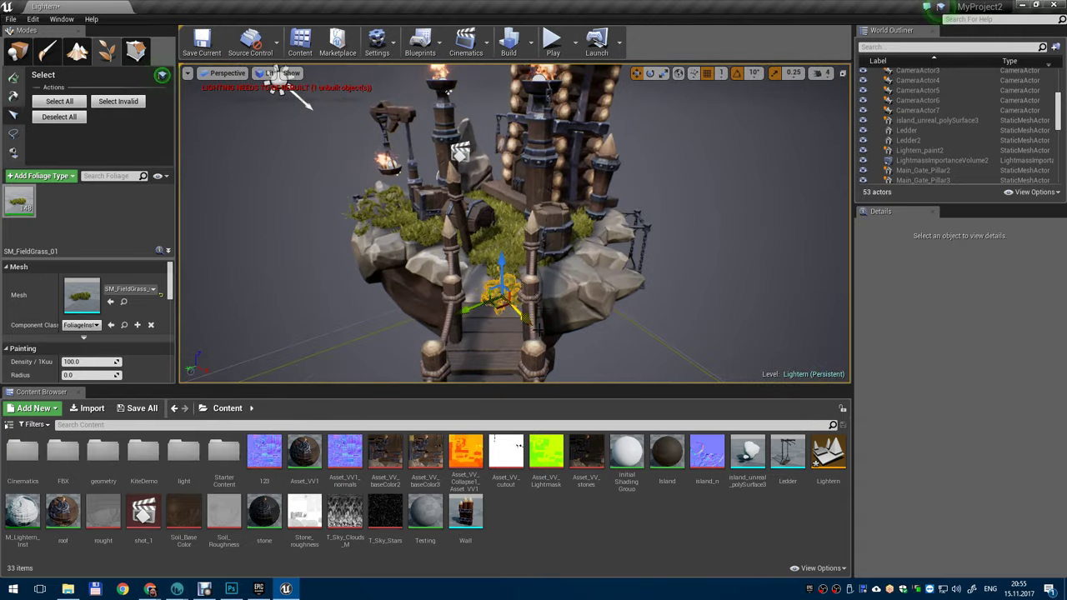
scroll(502, 310, up, 5)
key(Delete)
click(503, 316)
key(Delete)
scroll(490, 317, down, 6)
- Delete the stray grass clump over the rocks near the hanging brazier
alt+drag(406, 319, 386, 333)
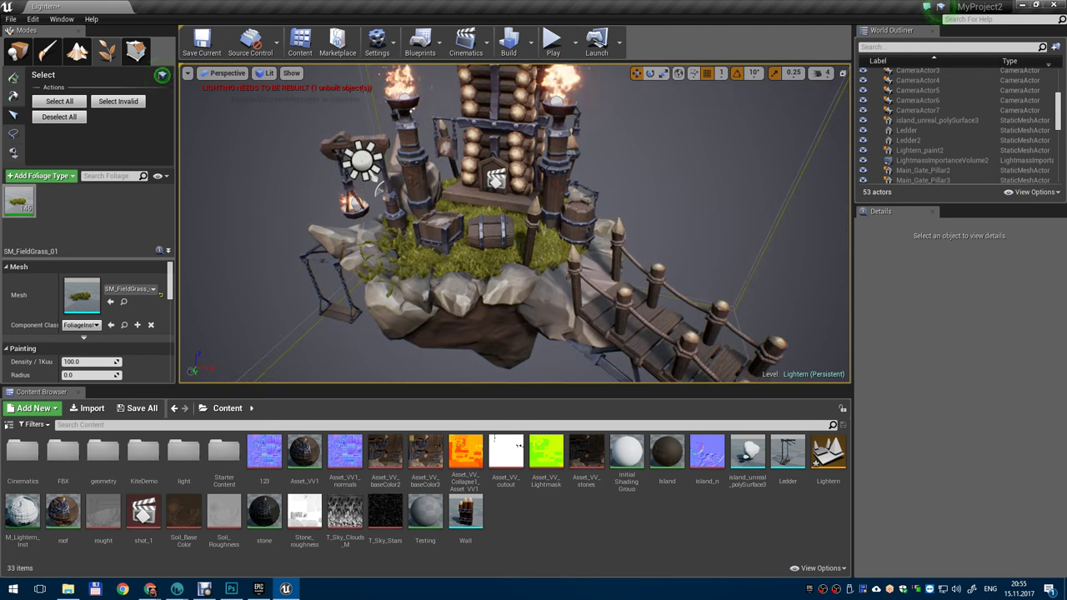
click(395, 279)
key(Delete)
scroll(396, 279, up, 6)
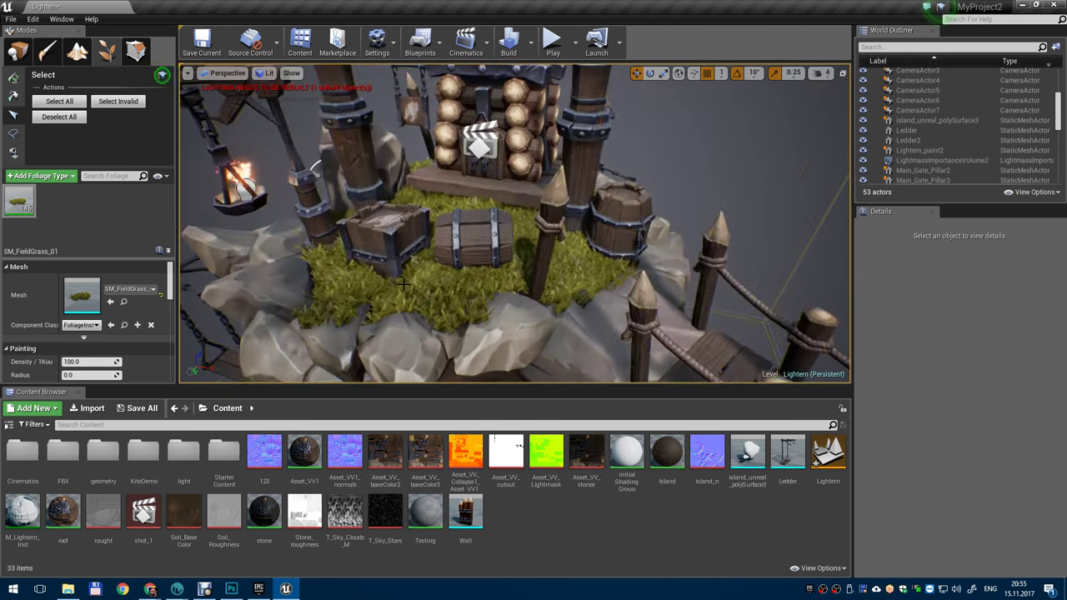
- Inspect the tower, torches and remaining grass from several angles and distances
alt+drag(396, 279, 497, 326)
scroll(483, 307, down, 5)
scroll(482, 307, down, 5)
scroll(504, 302, up, 5)
alt+middle_drag(479, 174, 465, 221)
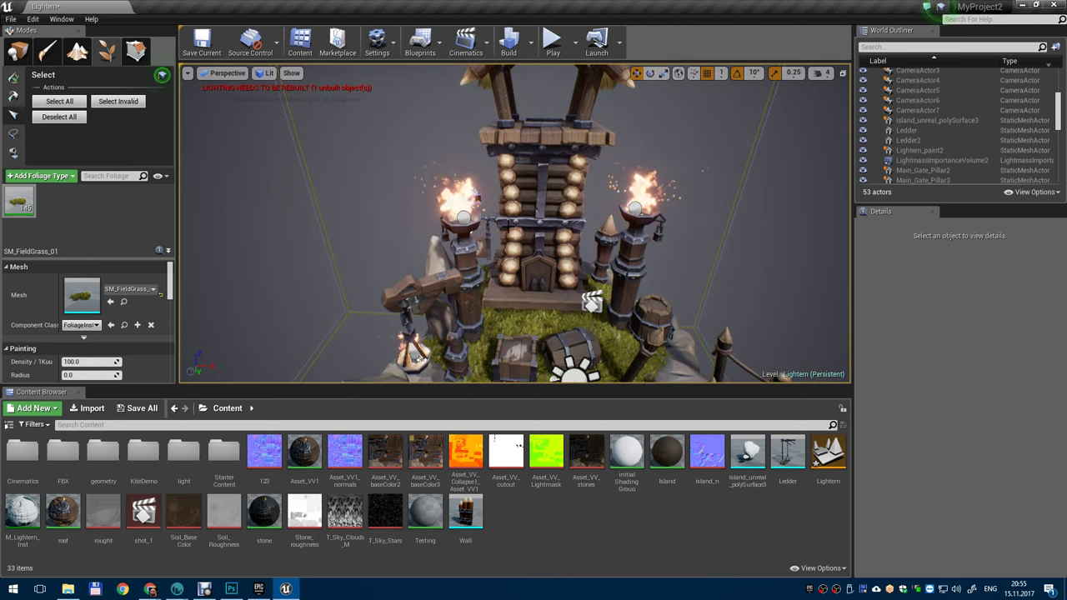
scroll(560, 270, down, 3)
scroll(560, 270, up, 1)
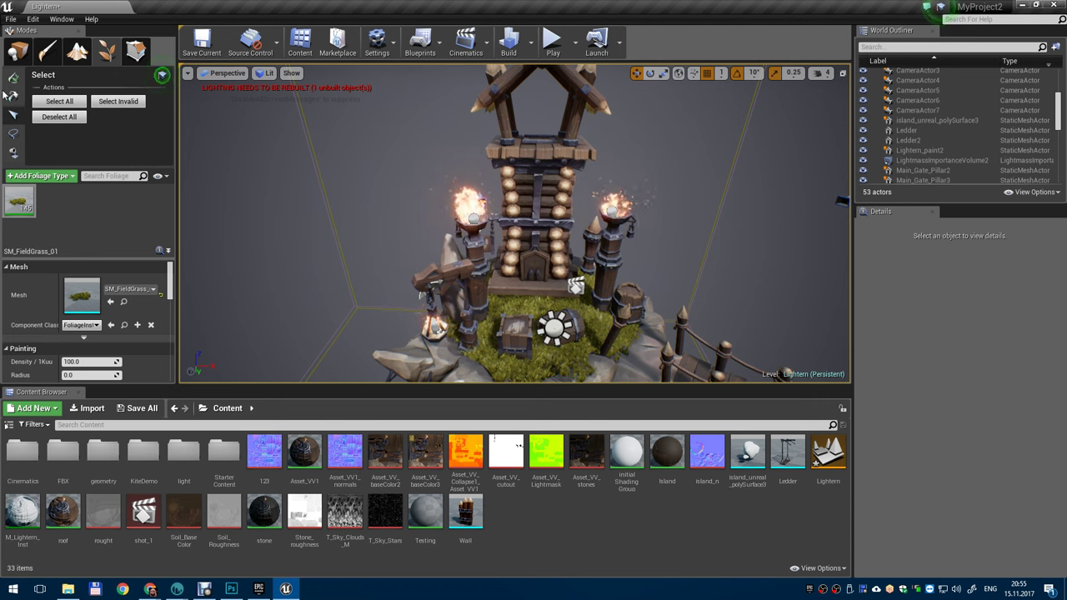
- Leave foliage editing for Place mode and select the Tower_4__VV_Tower mesh in the scene
click(16, 52)
scroll(965, 140, up, 3)
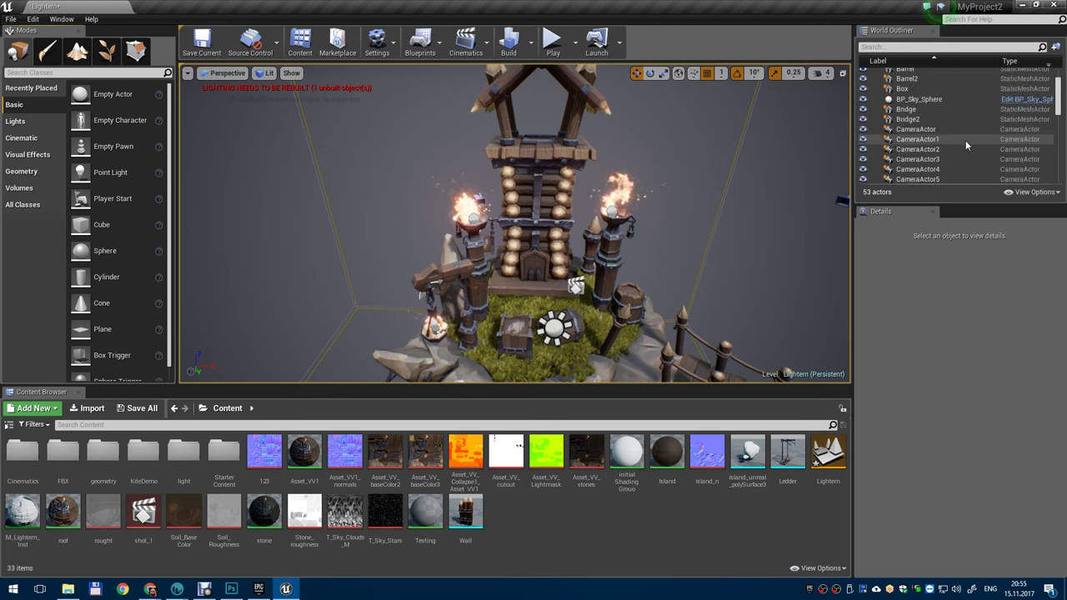
scroll(965, 140, down, 10)
click(554, 179)
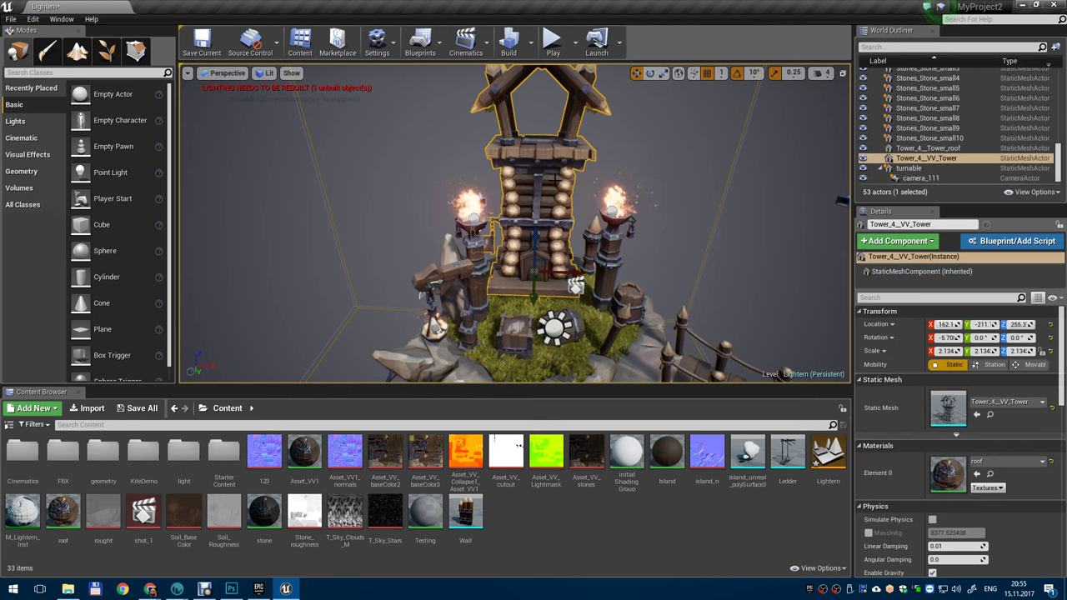
alt+drag(575, 152, 601, 299)
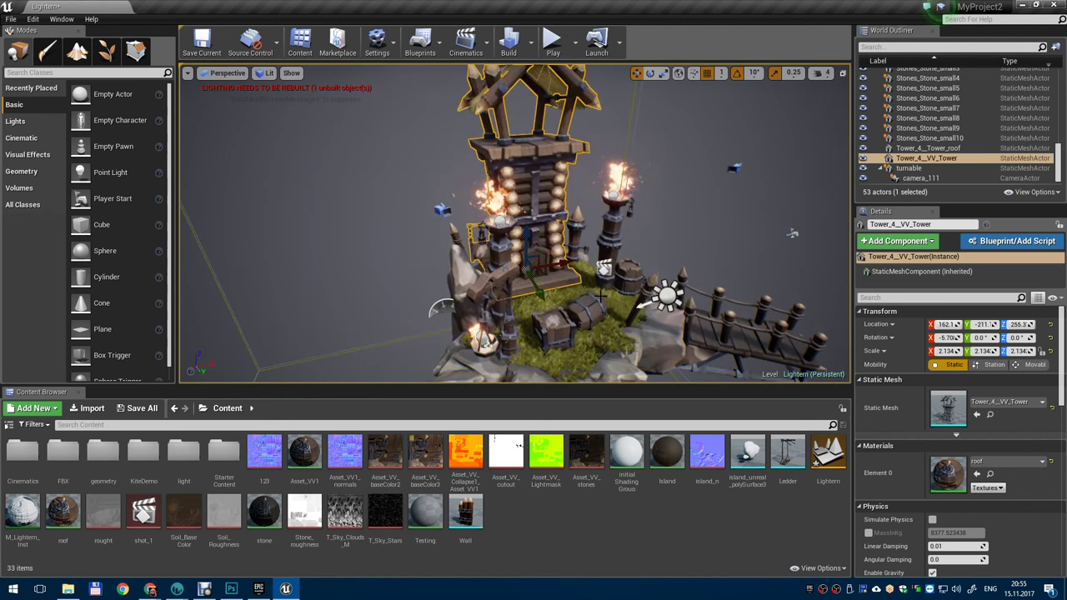
- Select BP_Sky_Sphere, examine its Sky Sphere mesh component, and enlarge the component list in its details
click(508, 238)
alt+drag(509, 238, 437, 177)
click(436, 178)
scroll(635, 177, up, 3)
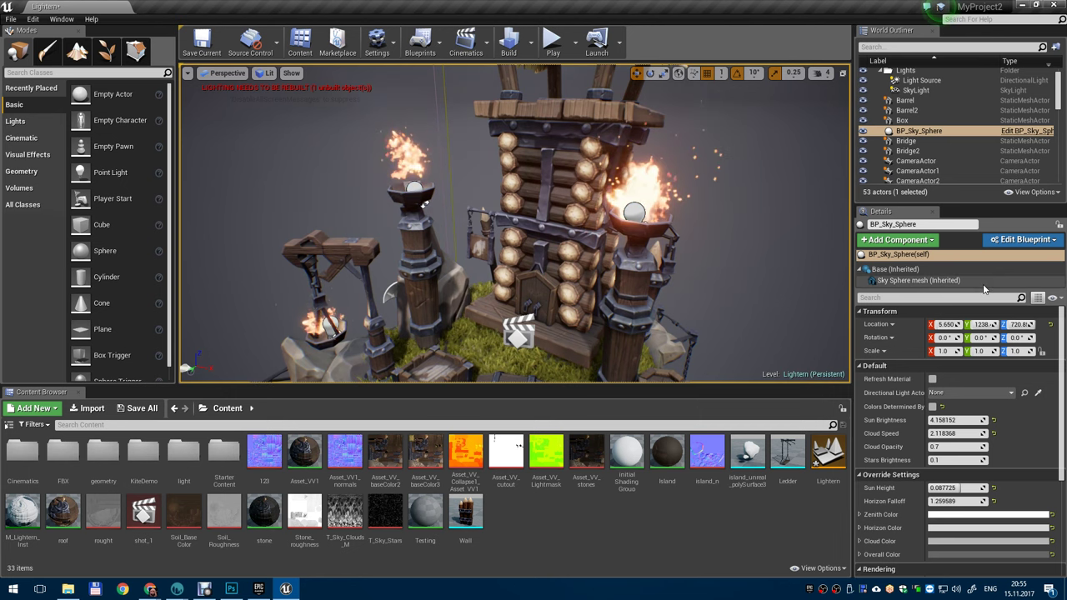
click(927, 281)
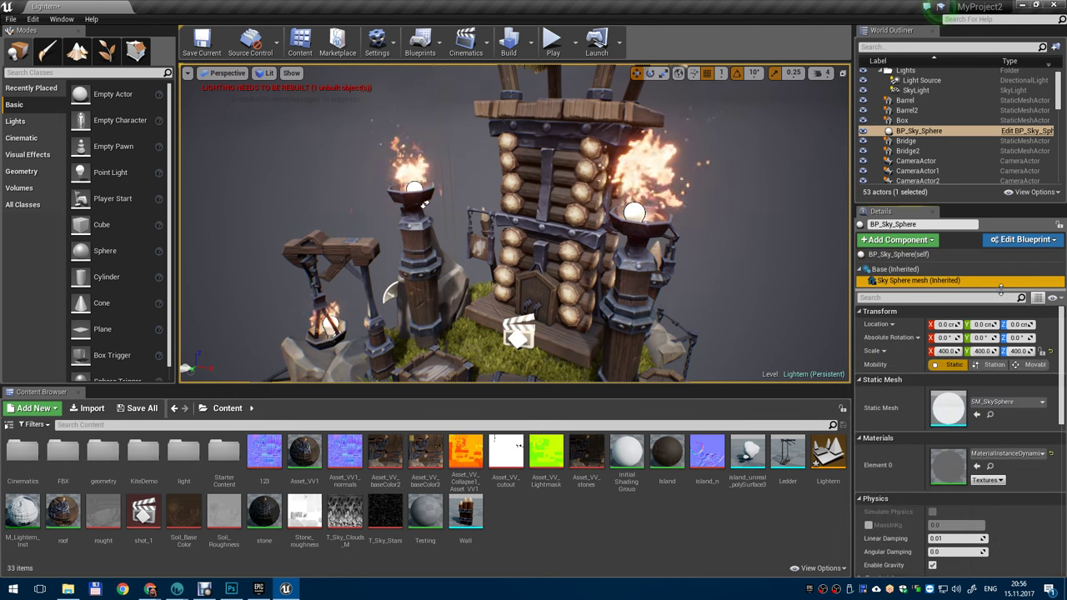
drag(996, 317, 996, 357)
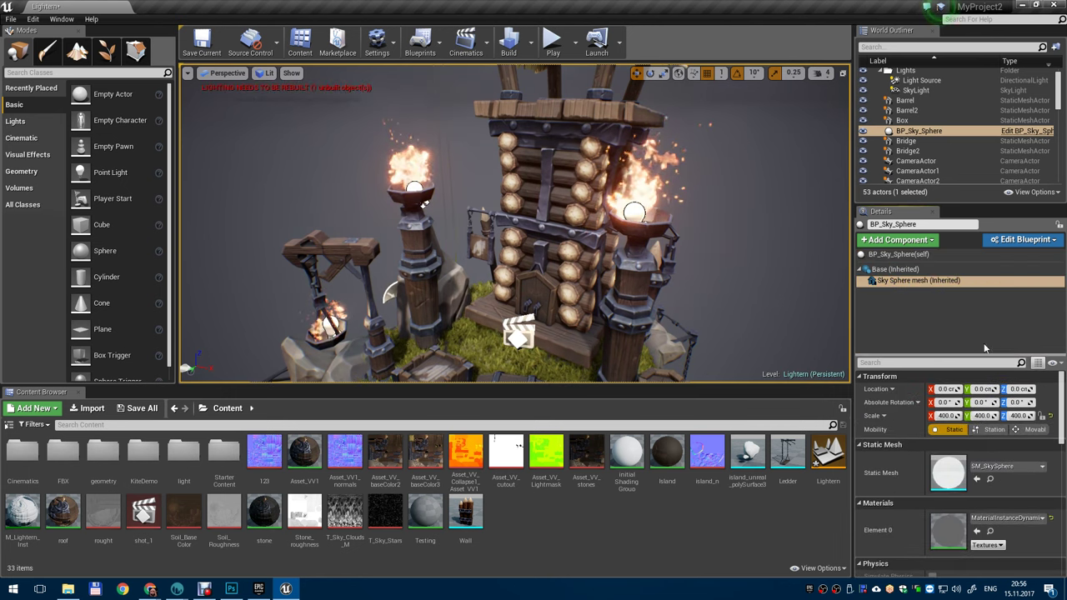
click(861, 270)
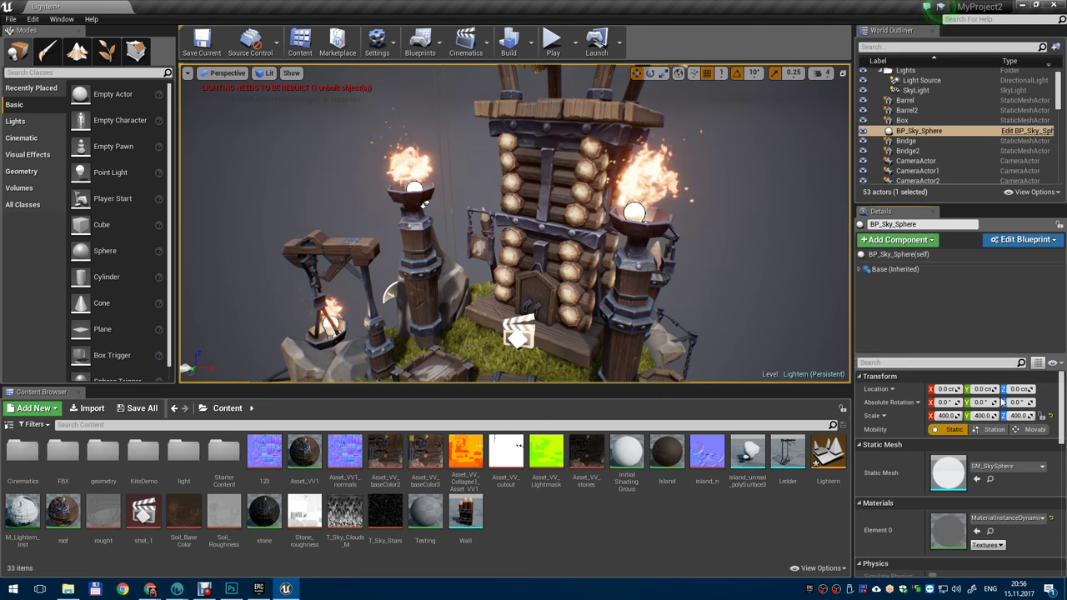
click(860, 271)
scroll(546, 321, down, 4)
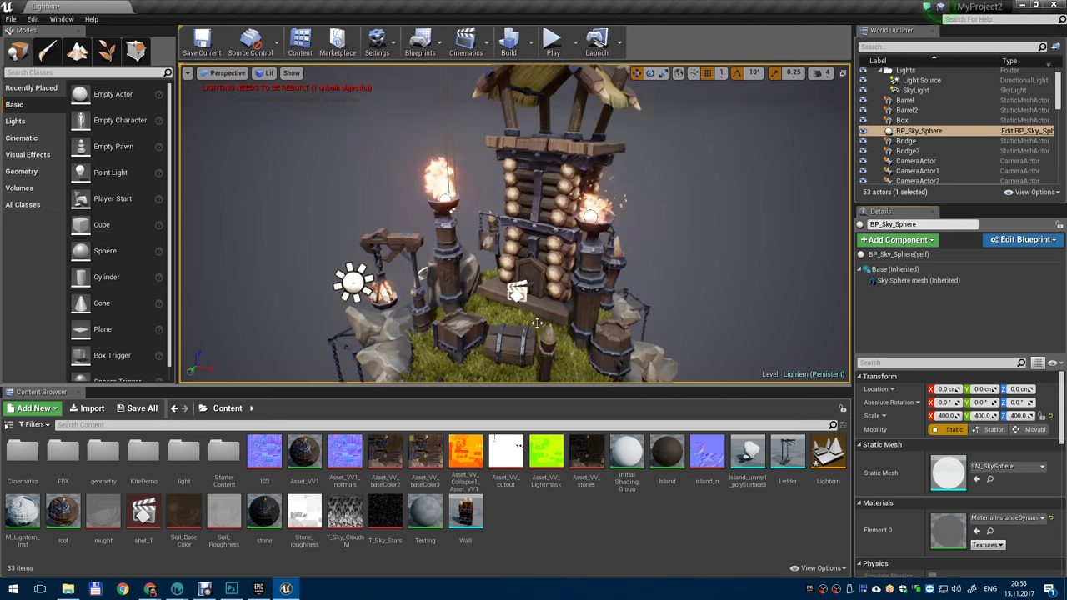
alt+drag(500, 315, 583, 319)
scroll(574, 319, down, 4)
alt+drag(755, 243, 667, 200)
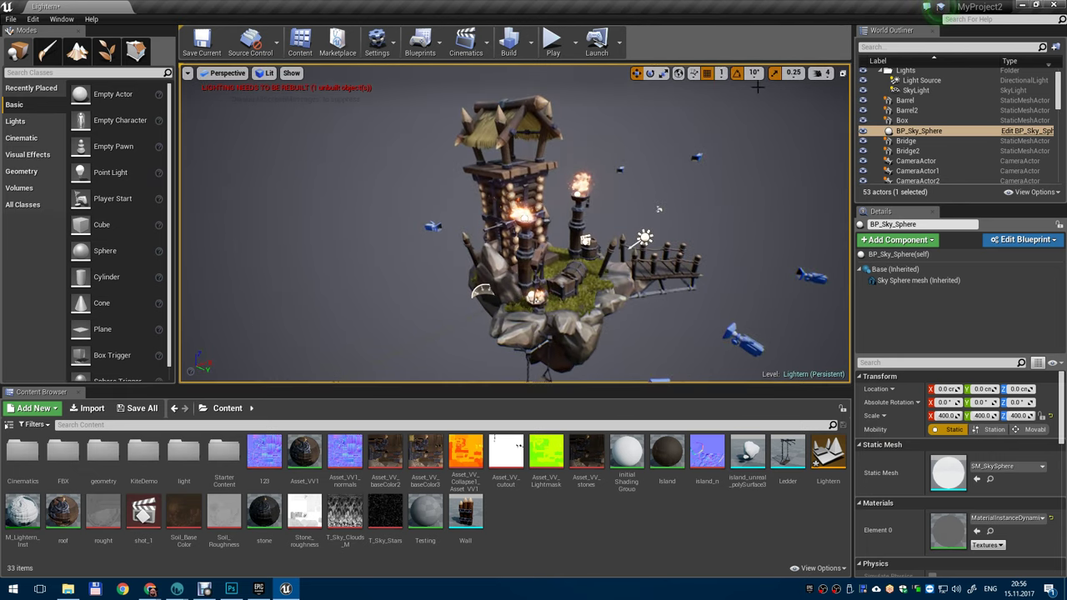
- Close the project without saving the Lightern level and launch Unreal Engine 4.16.3 from the Epic Games Launcher
click(1056, 5)
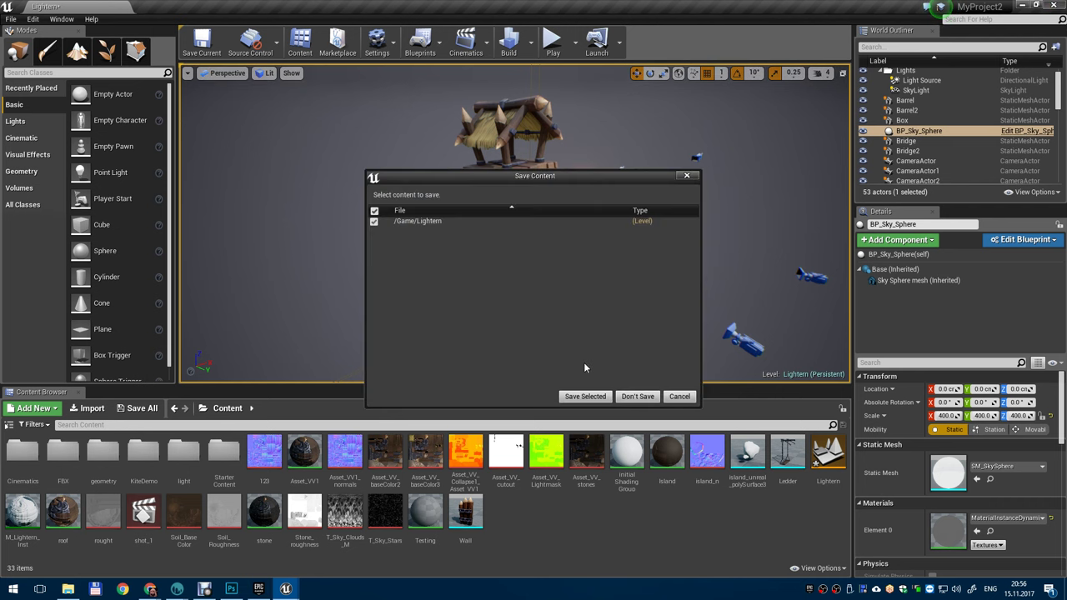
click(638, 396)
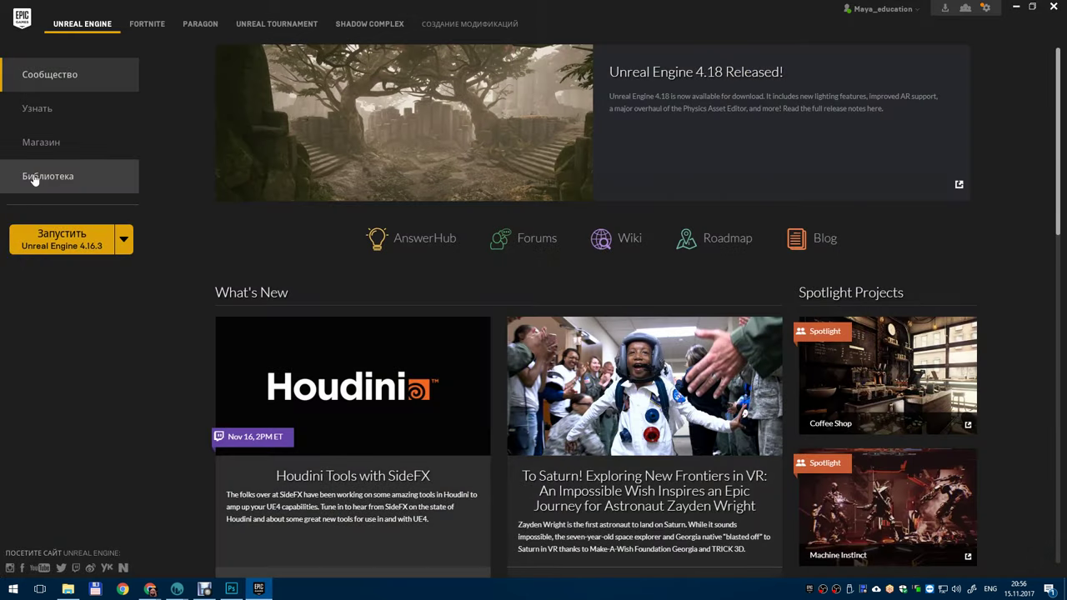
click(64, 236)
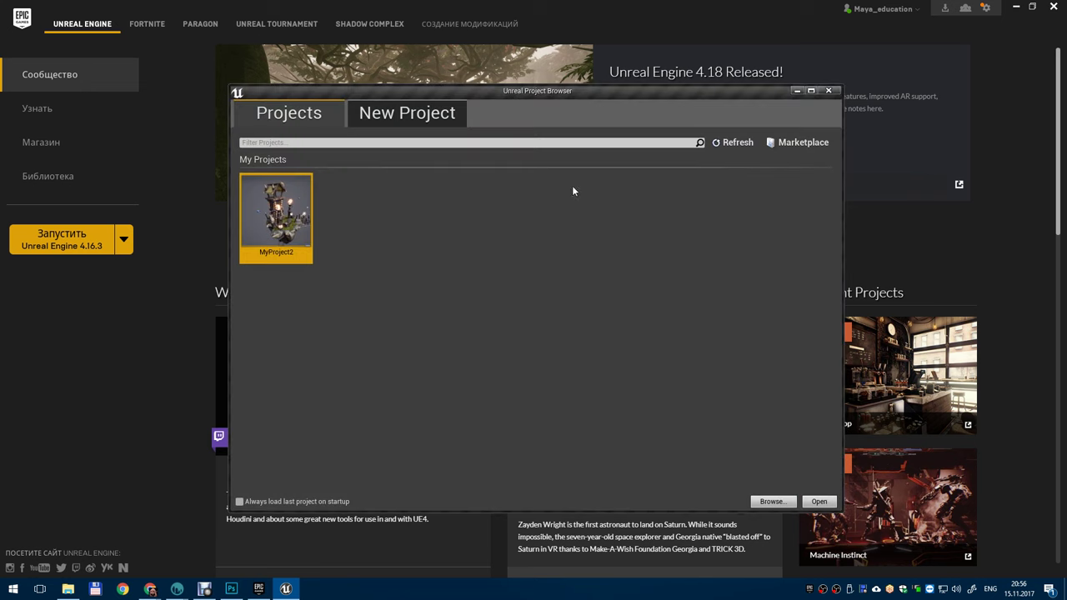
- Create a blank Blueprint project named MyProject with starter content in the D:\Hand_Paint_Lection folder
click(415, 122)
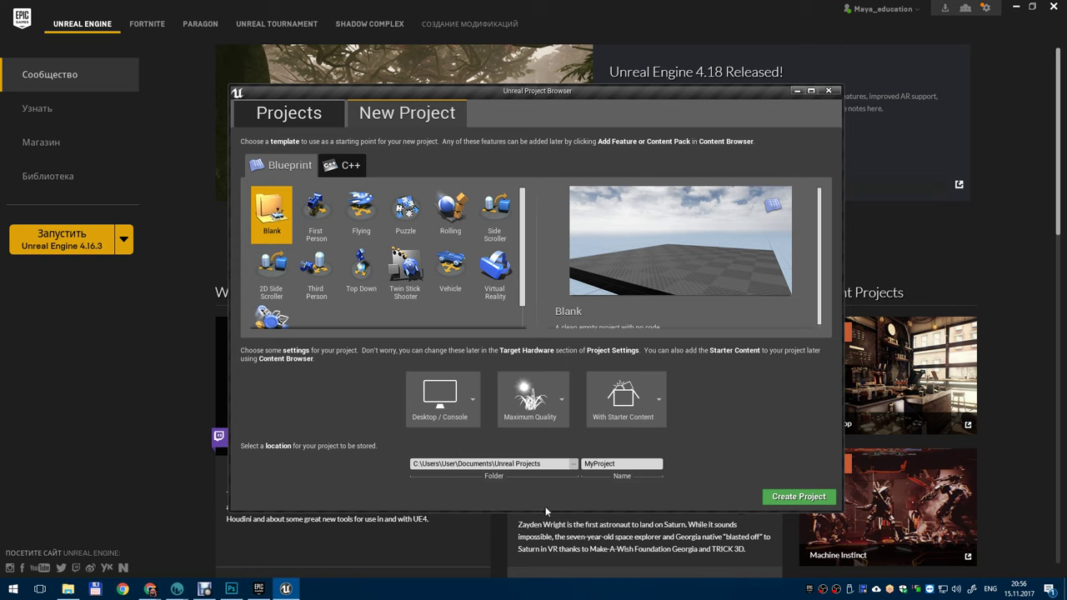
click(445, 405)
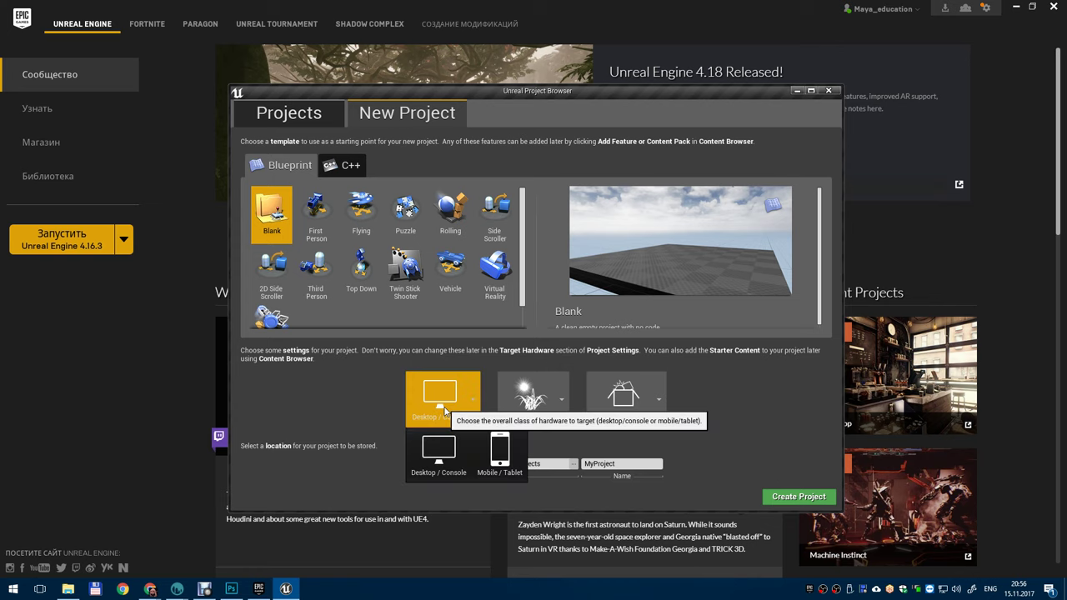
click(738, 462)
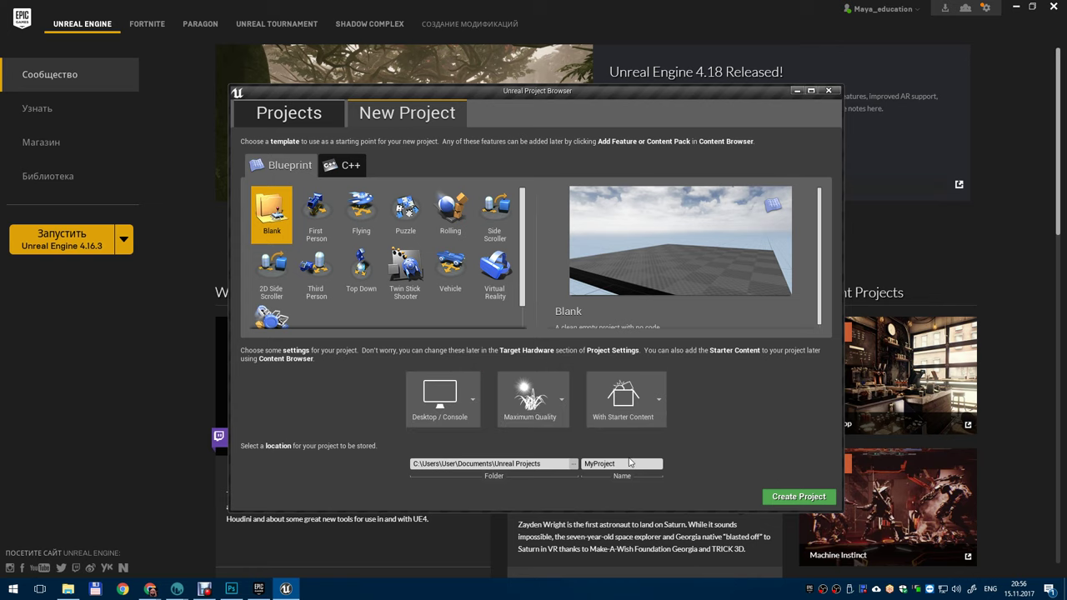
click(573, 463)
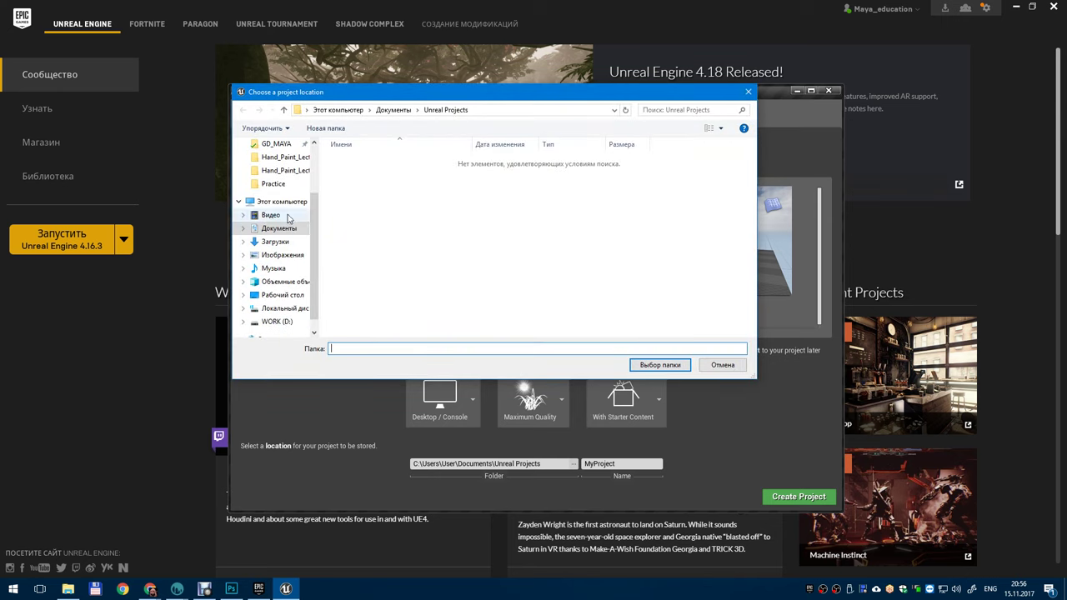
click(280, 310)
click(275, 321)
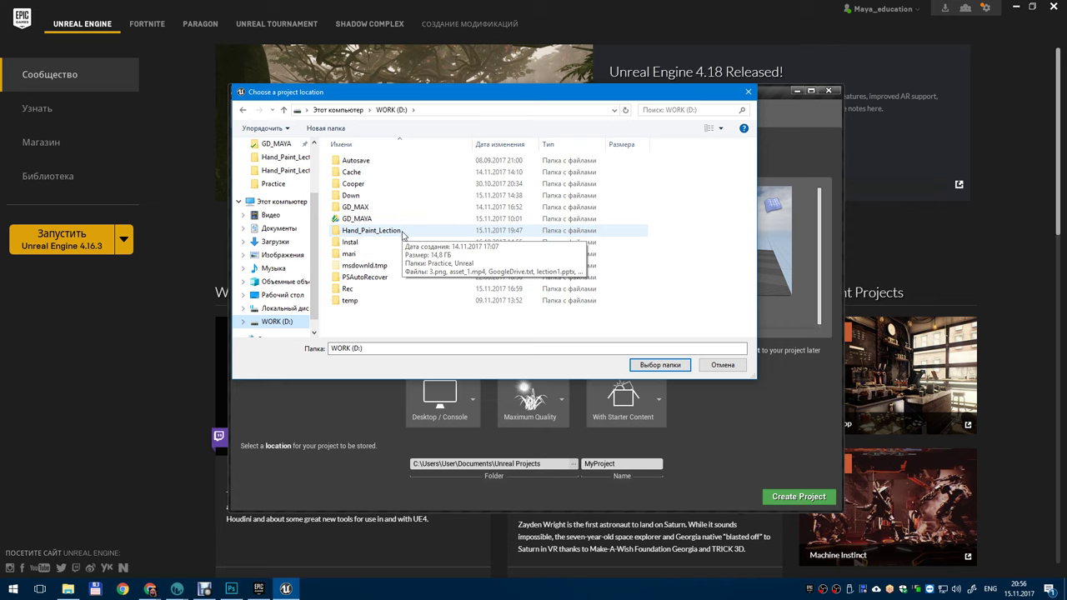
click(401, 231)
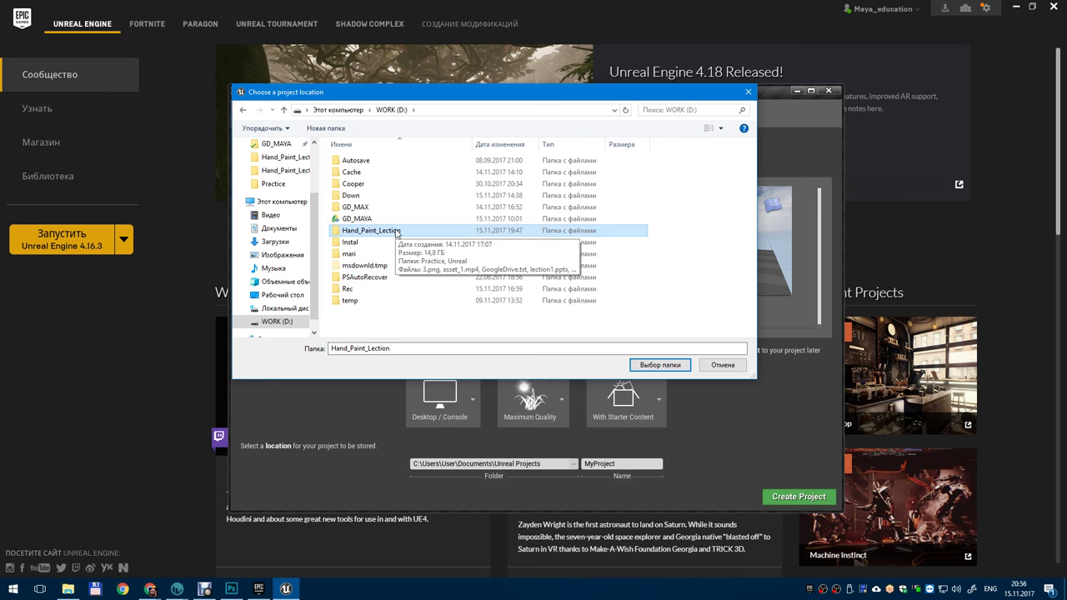
double_click(395, 233)
click(659, 365)
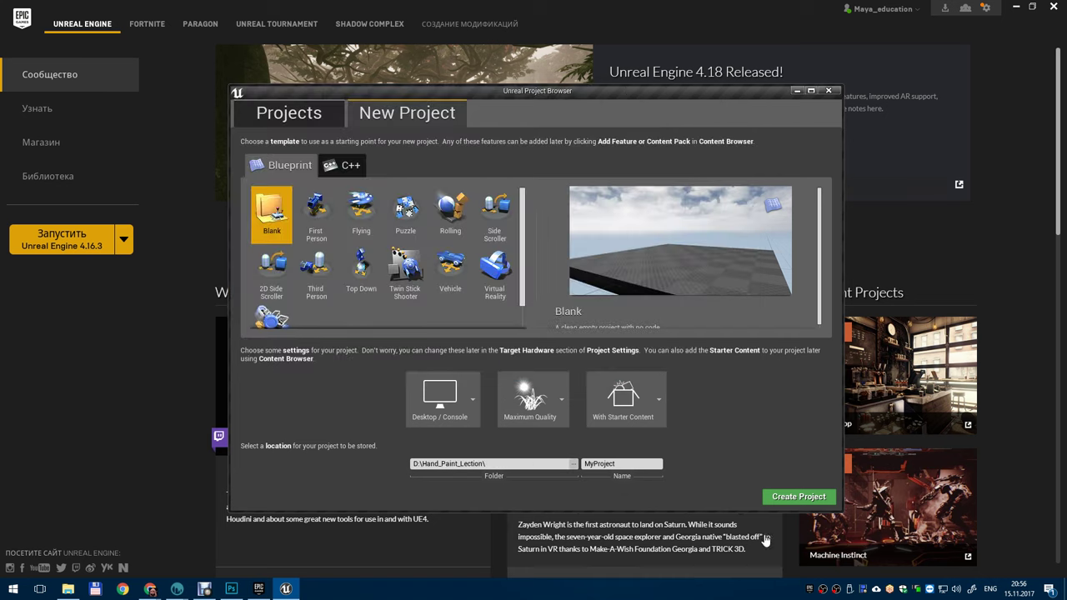
click(798, 498)
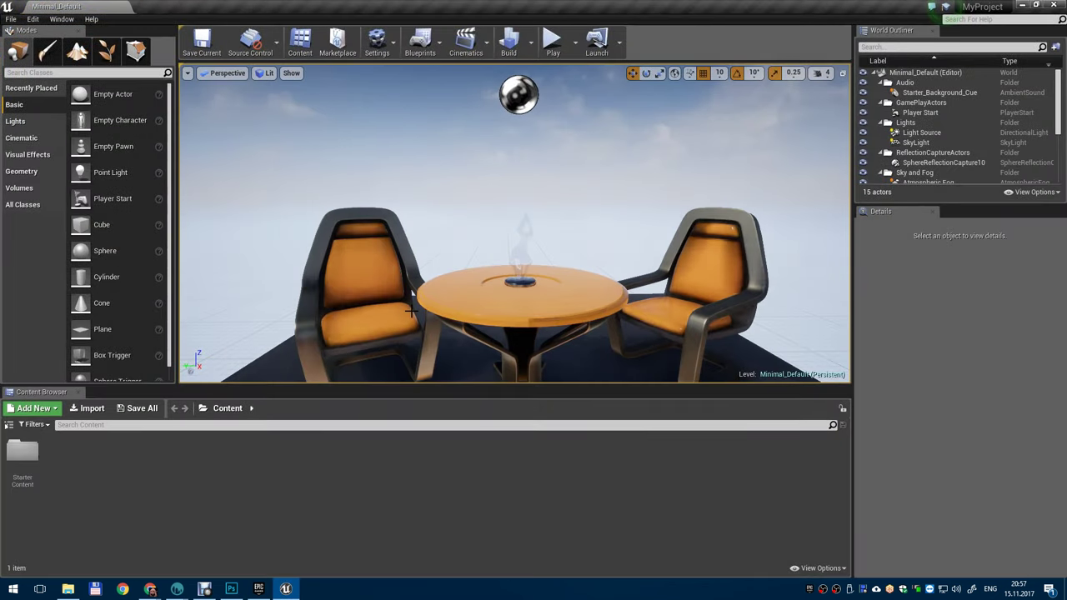
- Delete the two Floor meshes under the table and chairs, then try selecting the objects around them
scroll(572, 288, down, 15)
alt+drag(578, 293, 545, 305)
scroll(533, 305, up, 3)
alt+drag(492, 331, 626, 327)
click(583, 286)
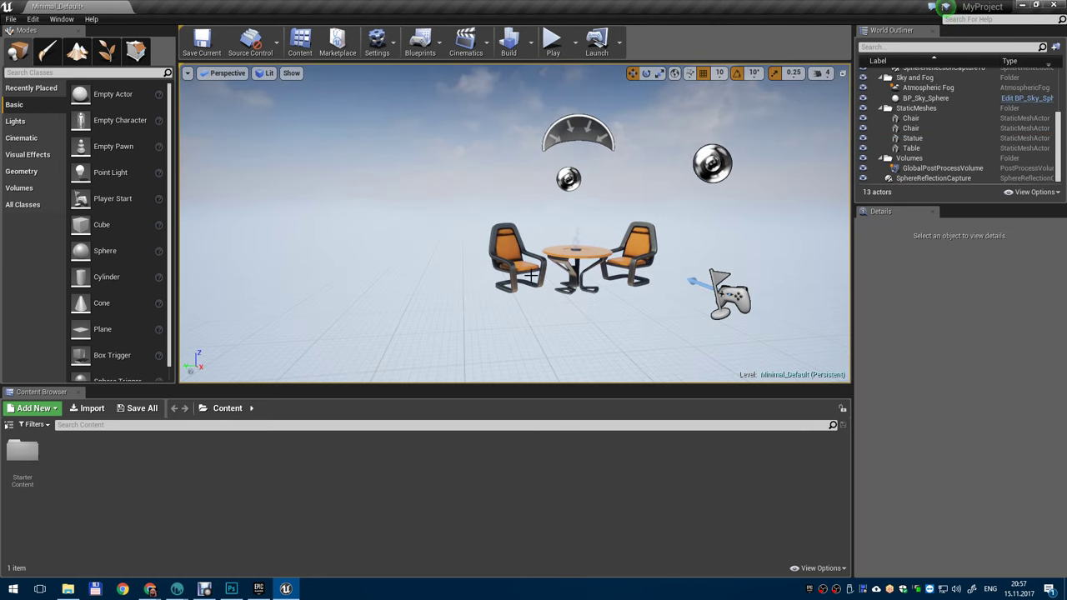
click(542, 271)
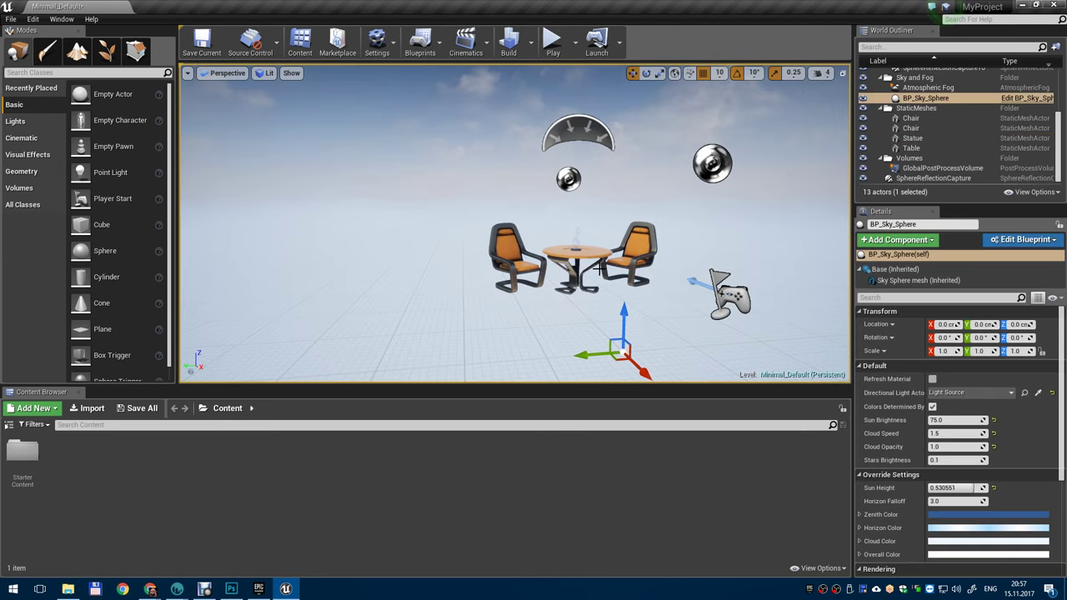
click(509, 267)
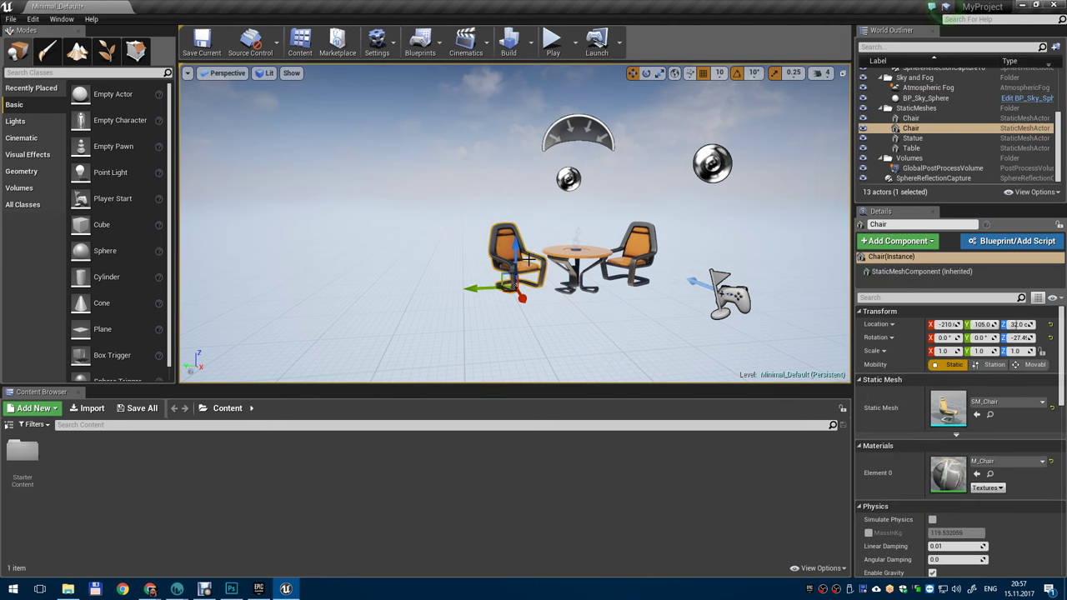
- Undo the recent selections and the deletion of both Floor meshes
scroll(533, 259, down, 5)
key(ctrl+z)
key(ctrl+z)
key(ctrl+z)
key(ctrl+z)
key(ctrl+z)
key(ctrl+z)
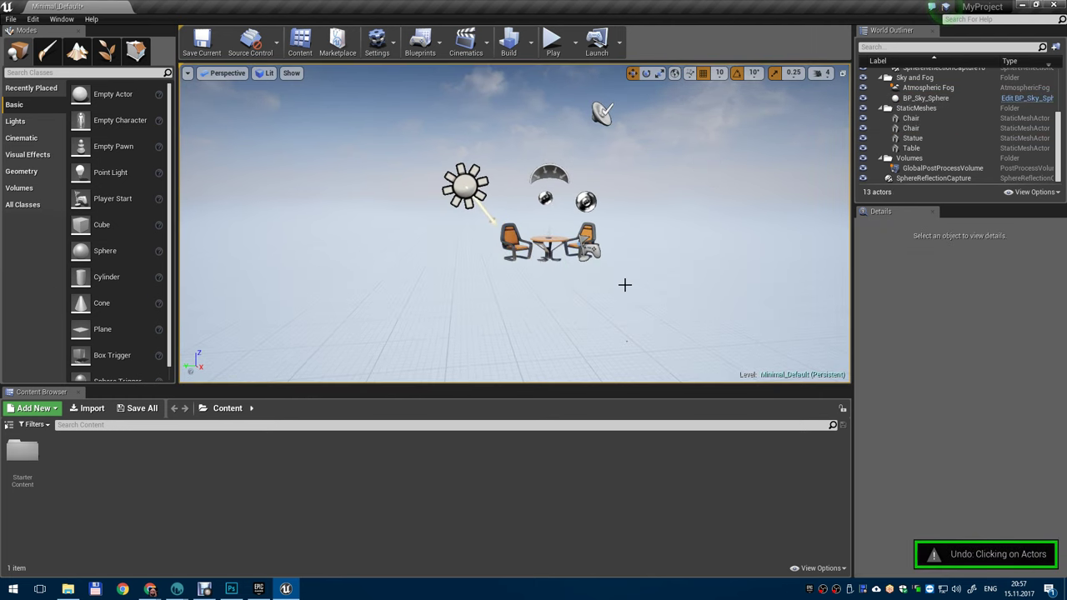
alt+drag(625, 284, 544, 302)
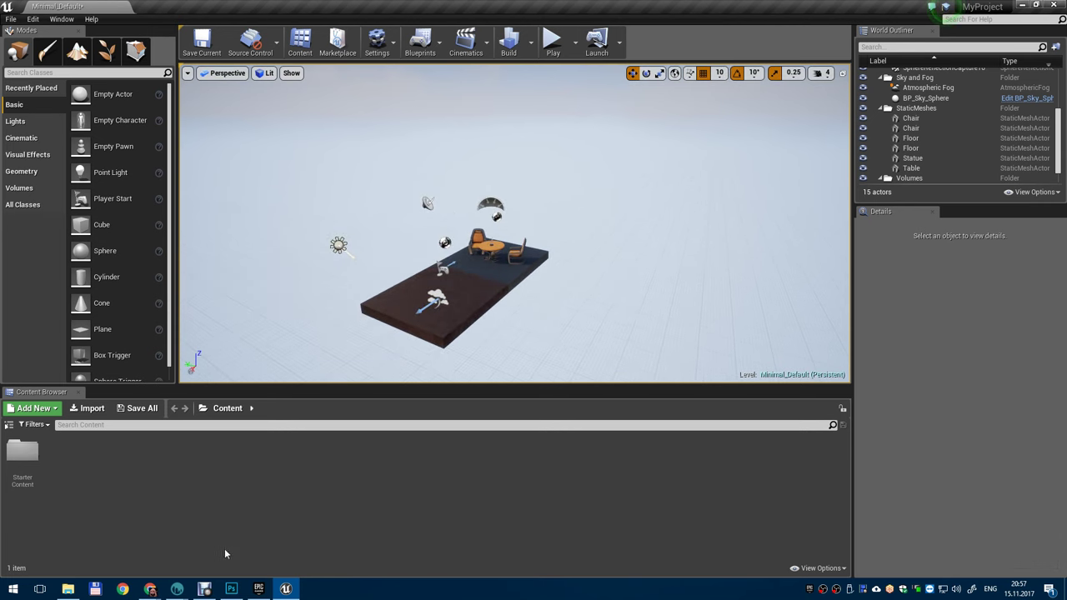
click(92, 408)
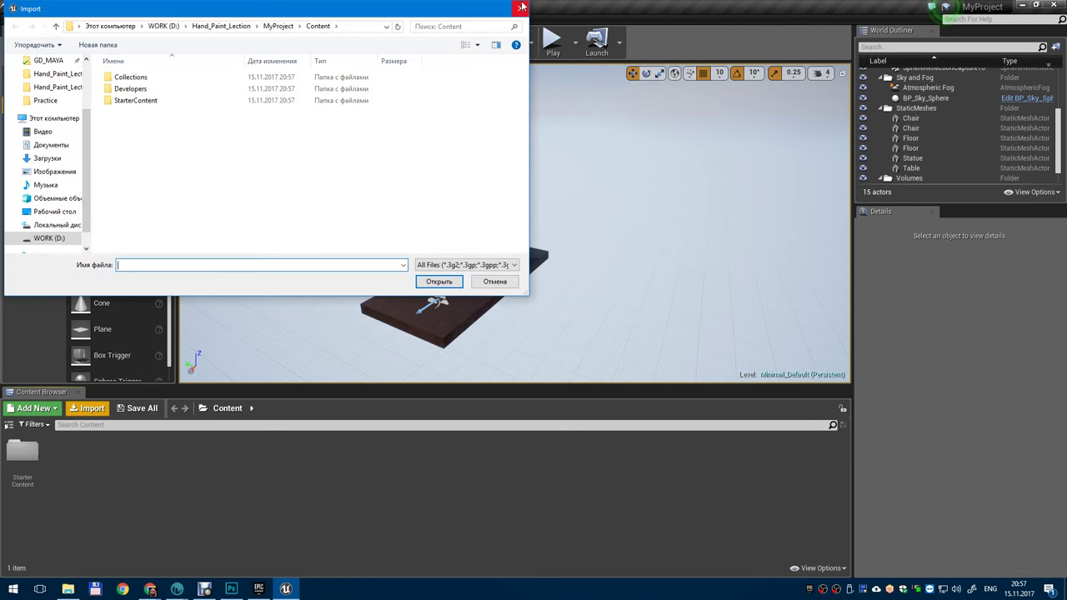
click(522, 7)
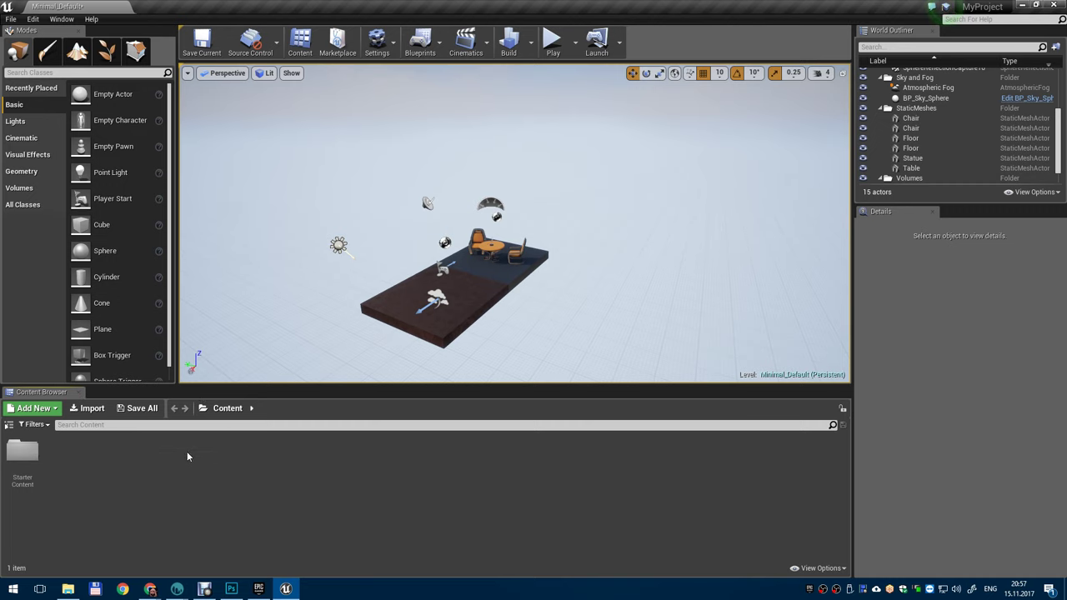
click(92, 408)
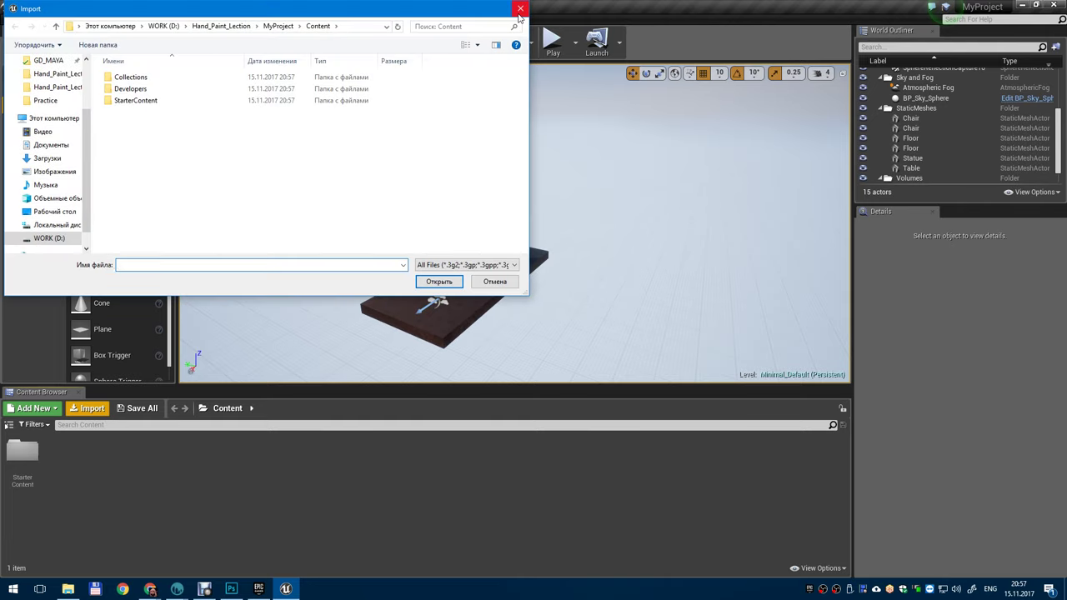
click(519, 10)
- Start an asset import into /Game and check the MyProject, Practice and Unreal folders in D:\Hand_Paint_Lection for the model
right_click(249, 534)
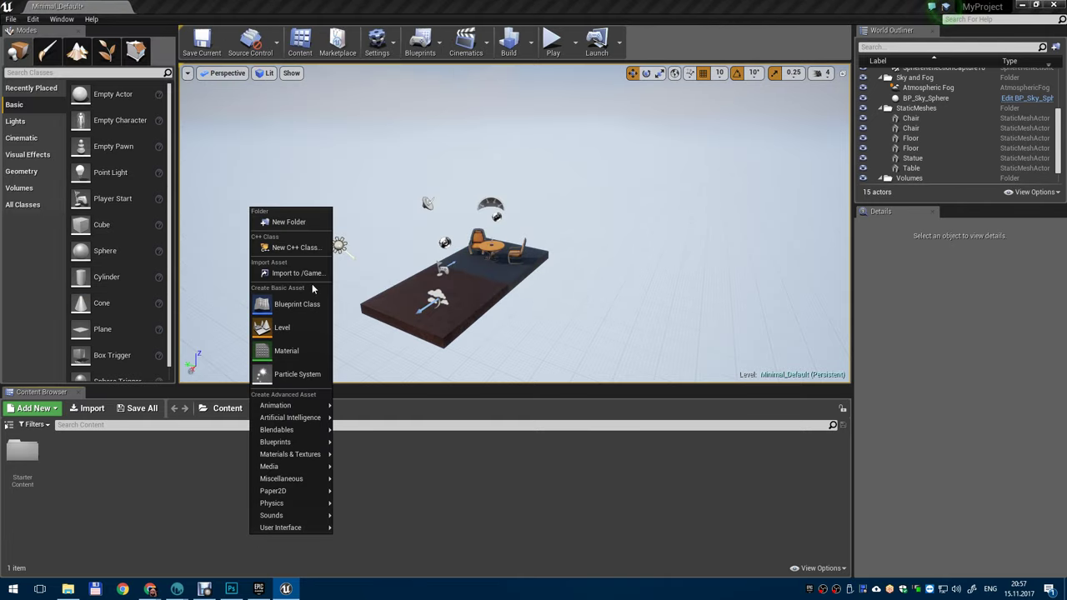
mouse_move(326, 444)
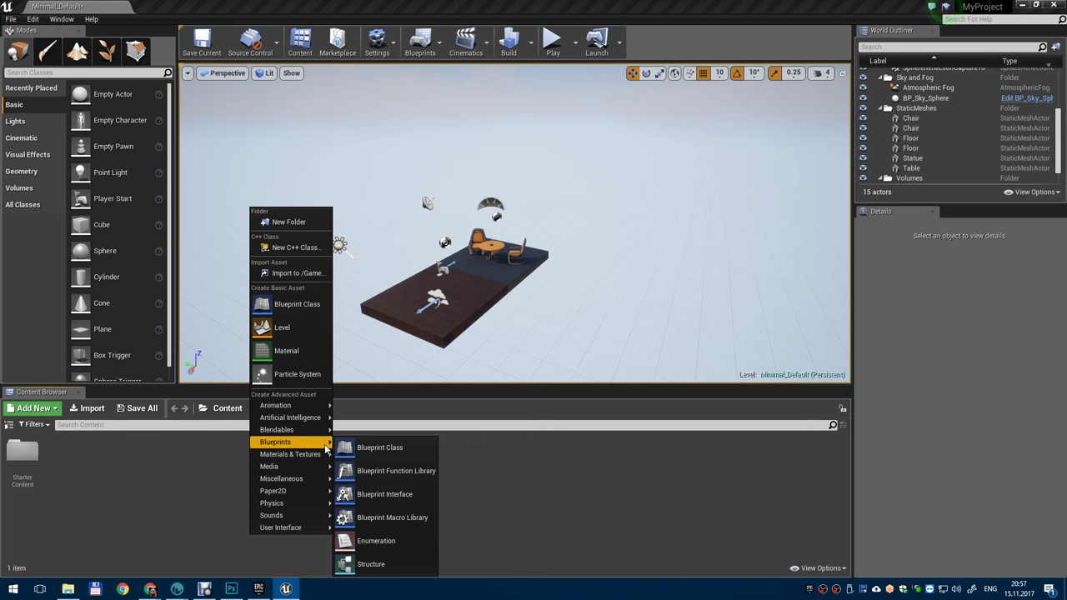
click(296, 272)
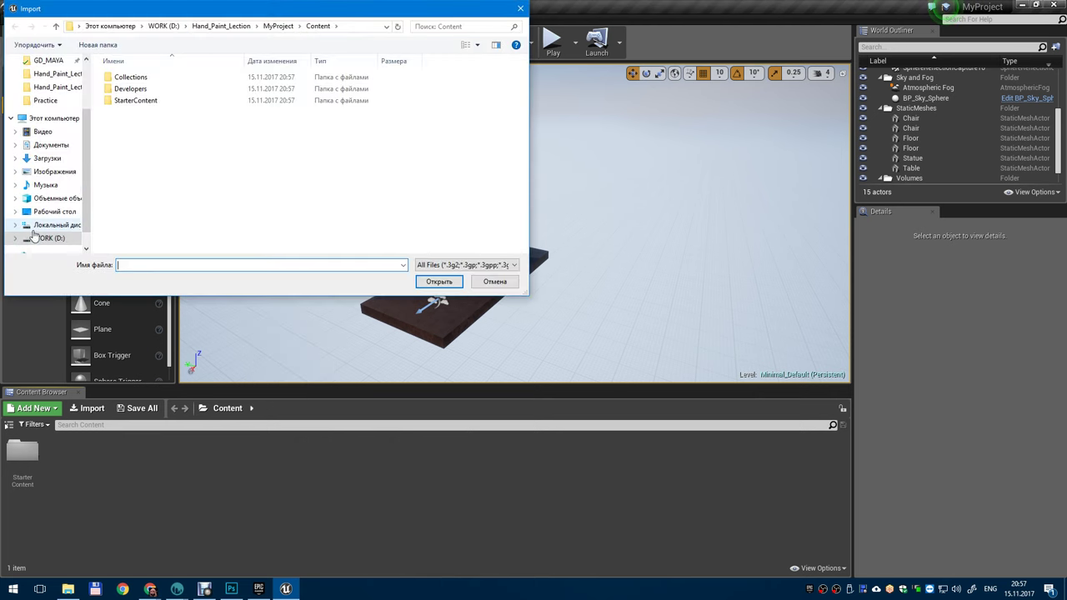
click(33, 238)
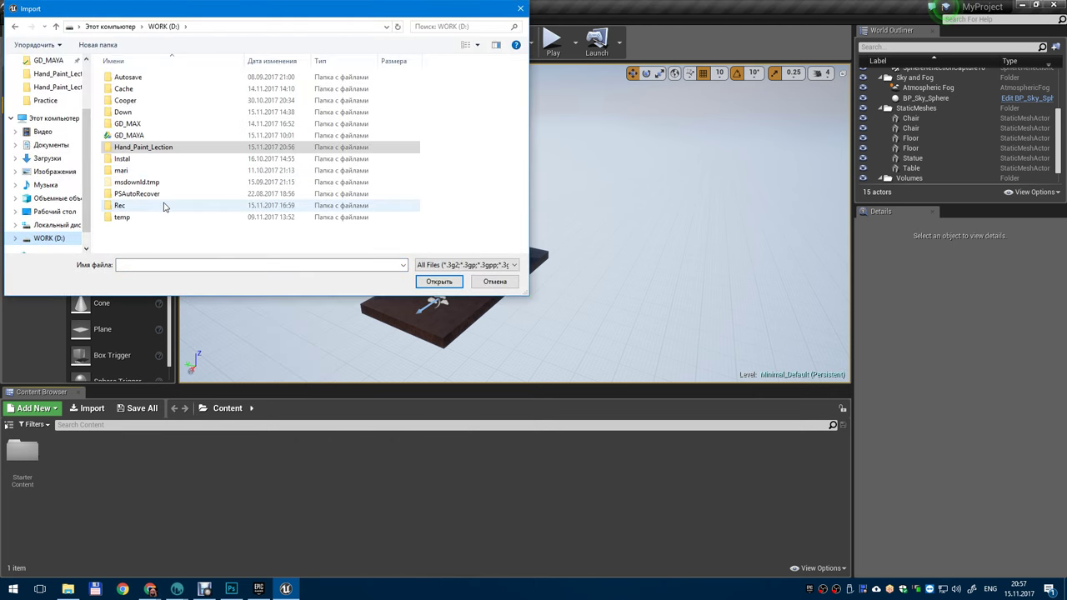
double_click(154, 147)
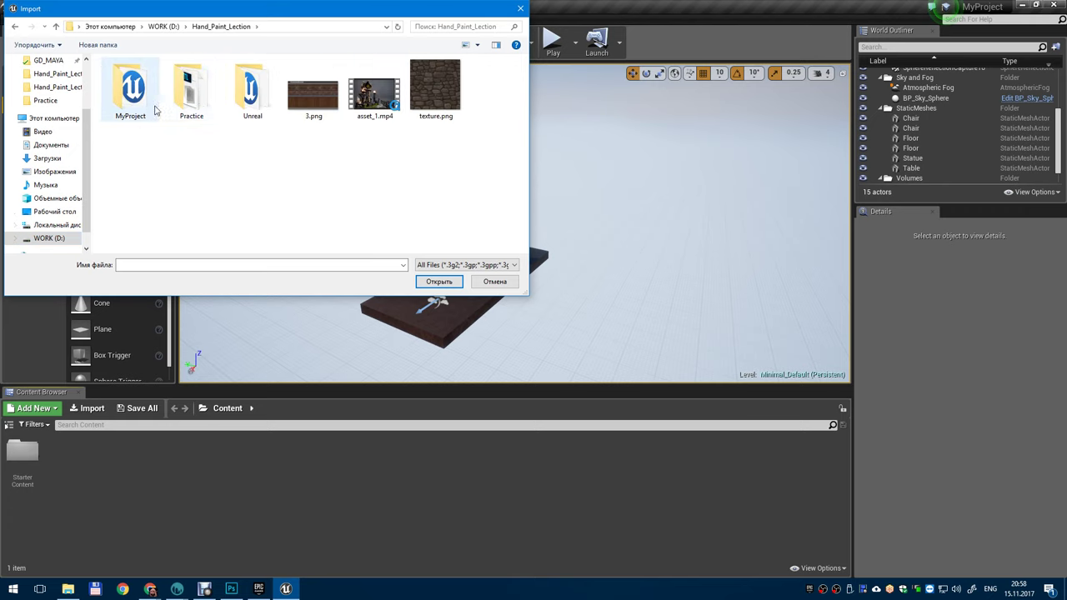
double_click(154, 107)
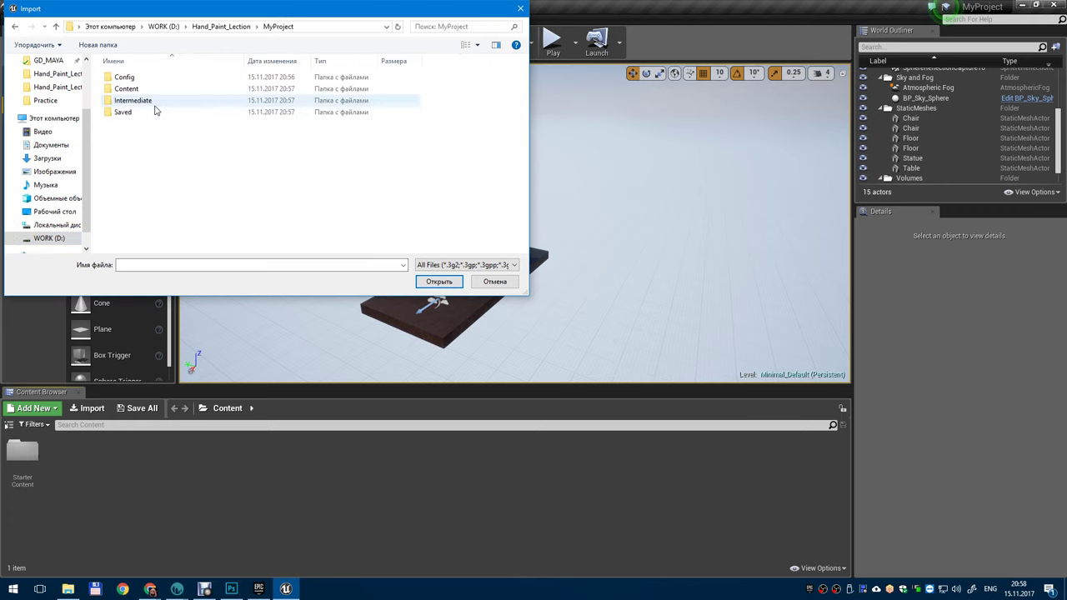
key(BackSpace)
double_click(211, 100)
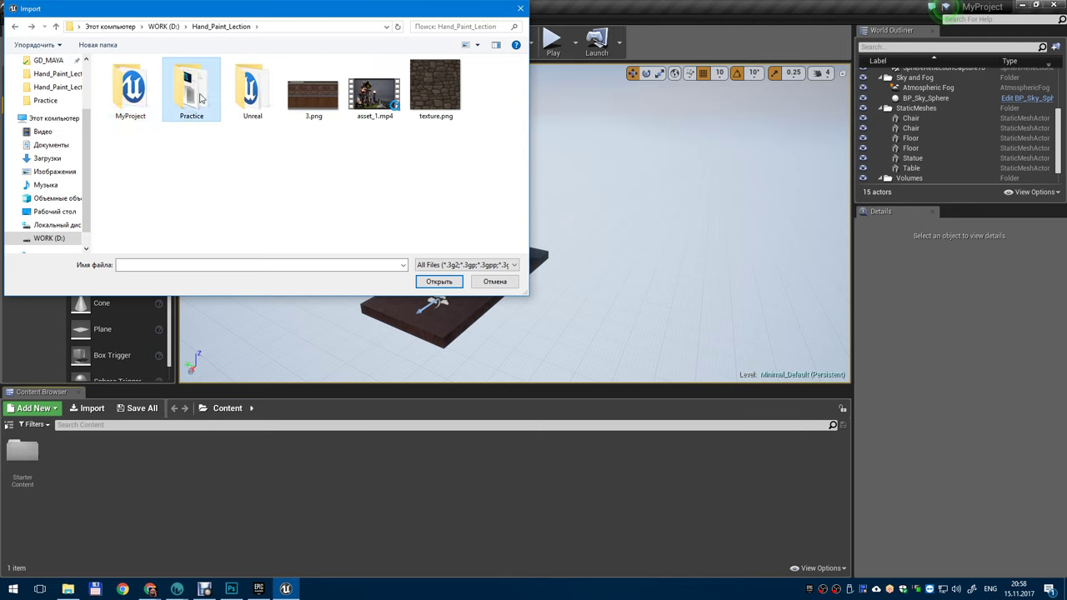
key(BackSpace)
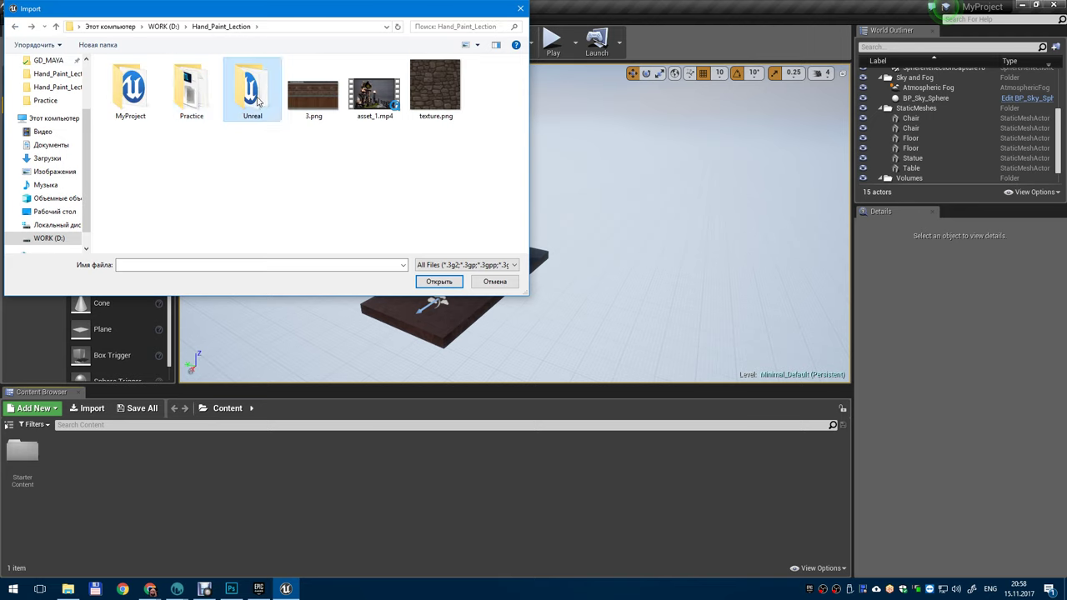
double_click(254, 99)
key(BackSpace)
- Enlarge the file dialog and choose asset_all.fbx from the Ready folder on drive ORION (E:) for import
scroll(72, 200, down, 3)
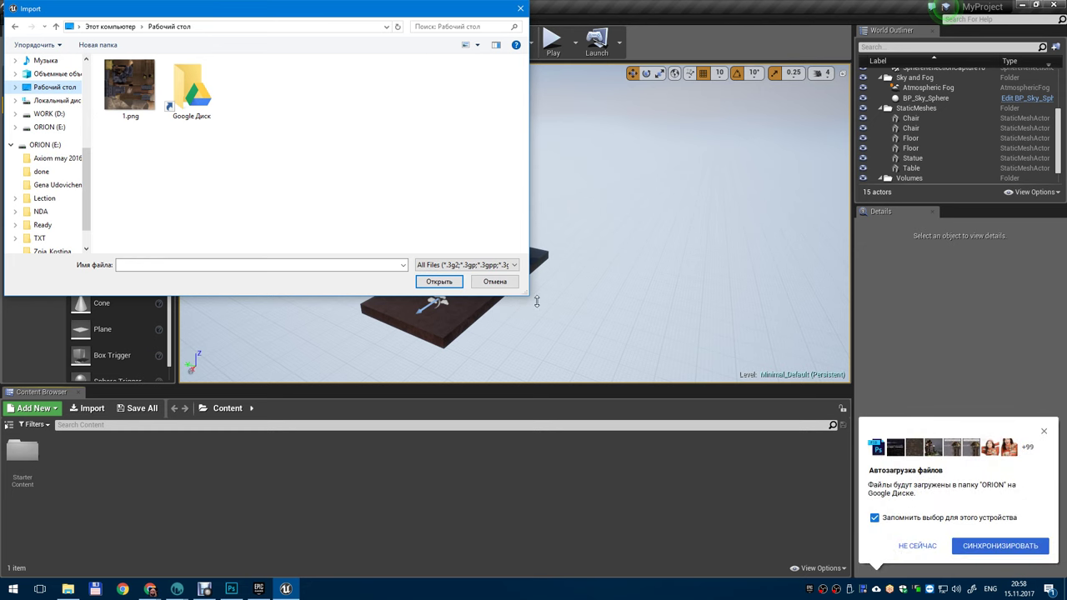
drag(531, 298, 770, 406)
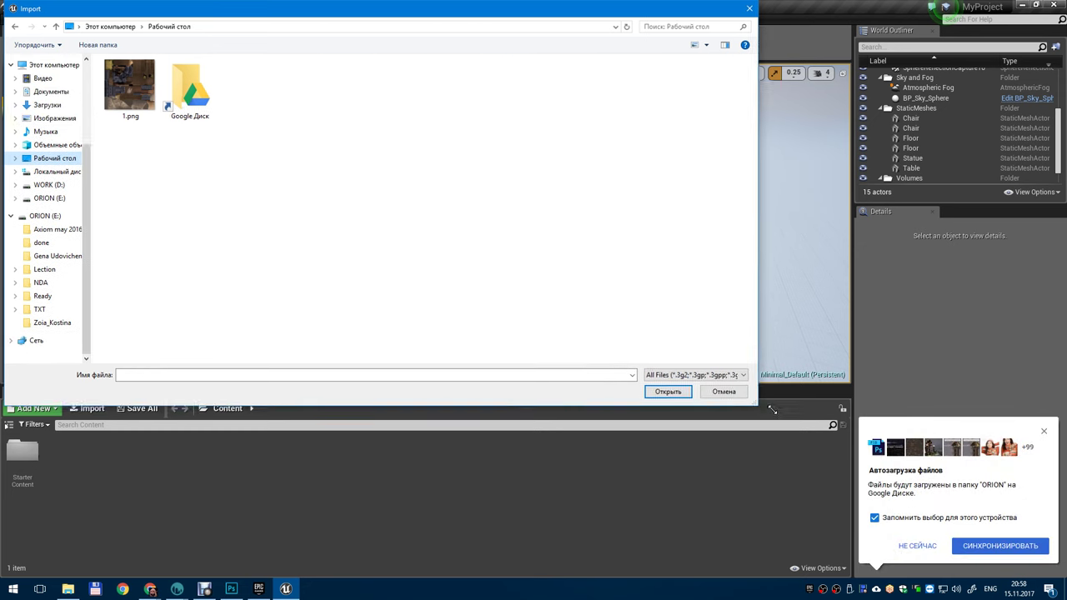
scroll(50, 217, up, 2)
click(51, 213)
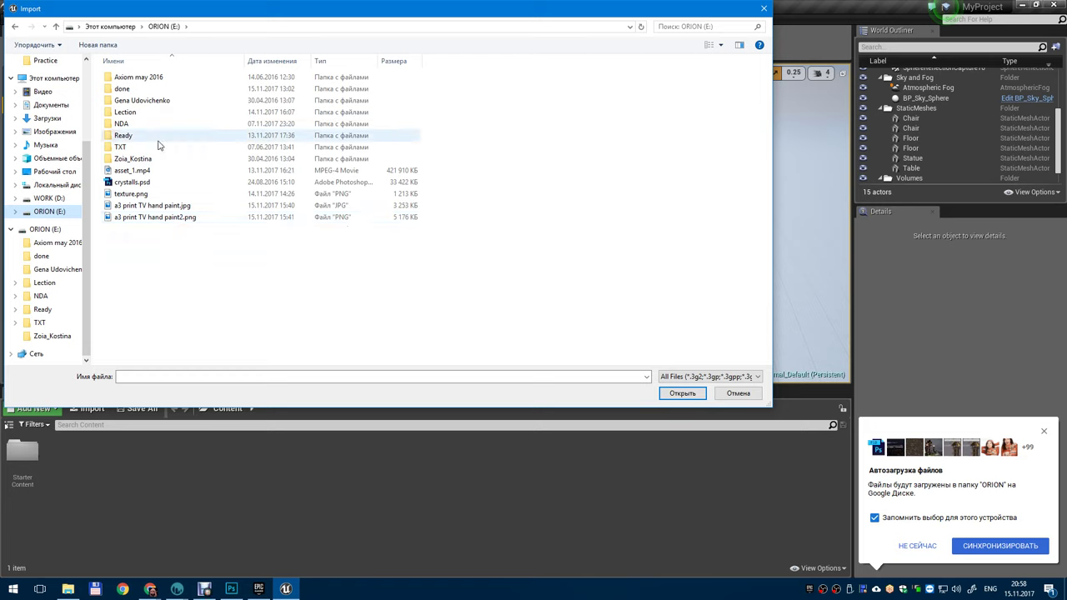
double_click(143, 135)
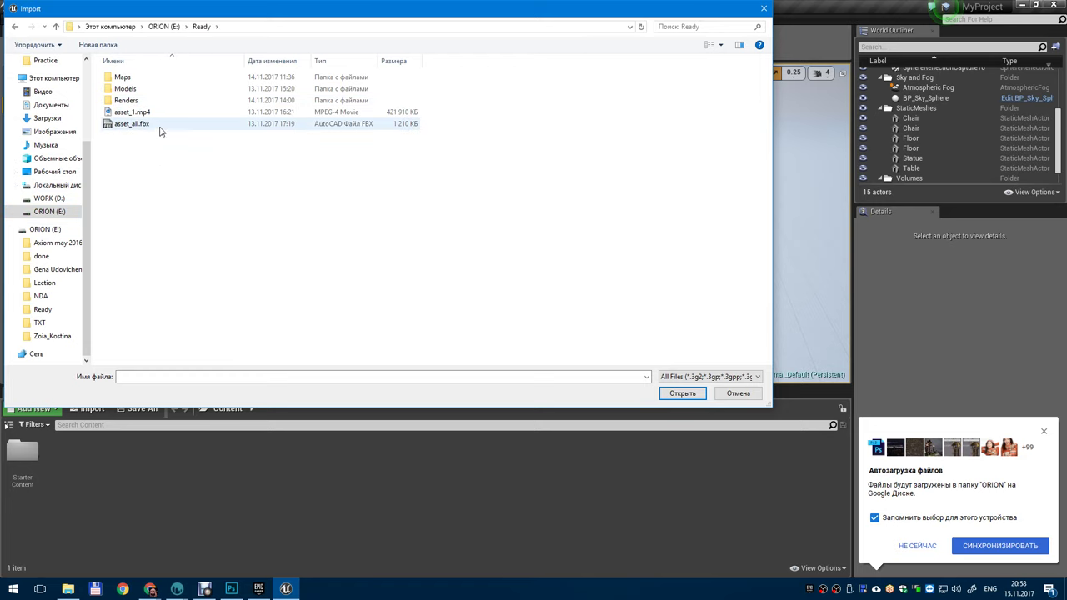
double_click(167, 129)
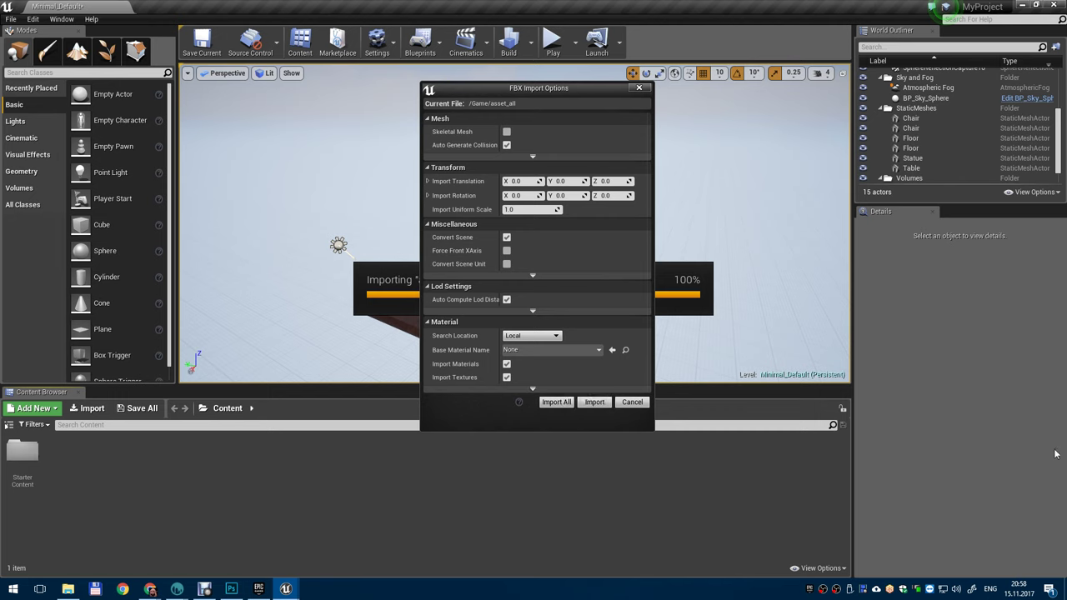
- Import all meshes, materials and textures of asset_all.fbx with the default FBX options and dismiss the message log
drag(523, 98, 496, 82)
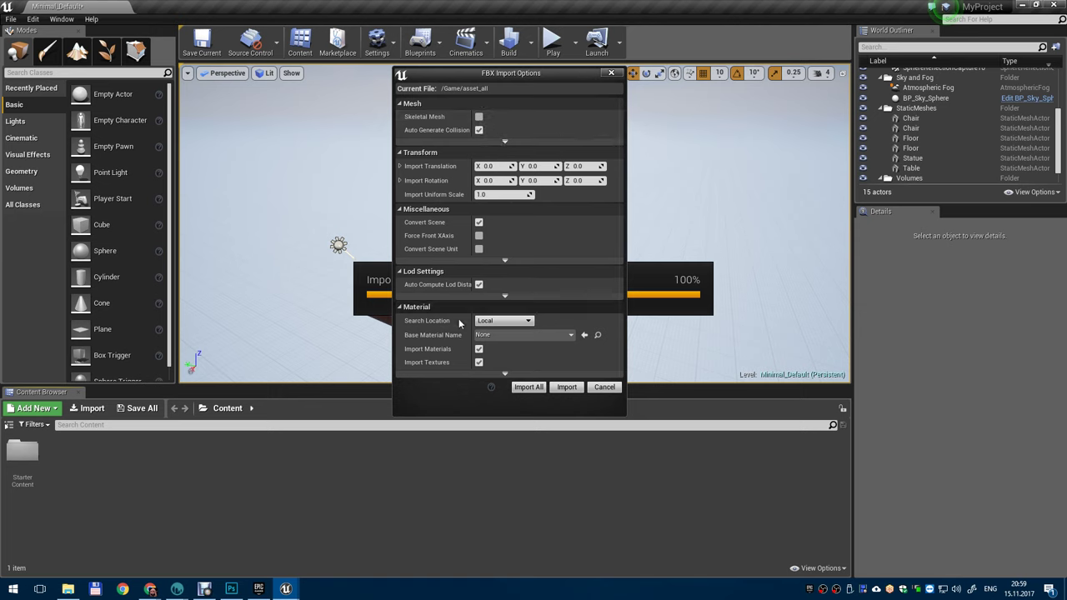
click(533, 389)
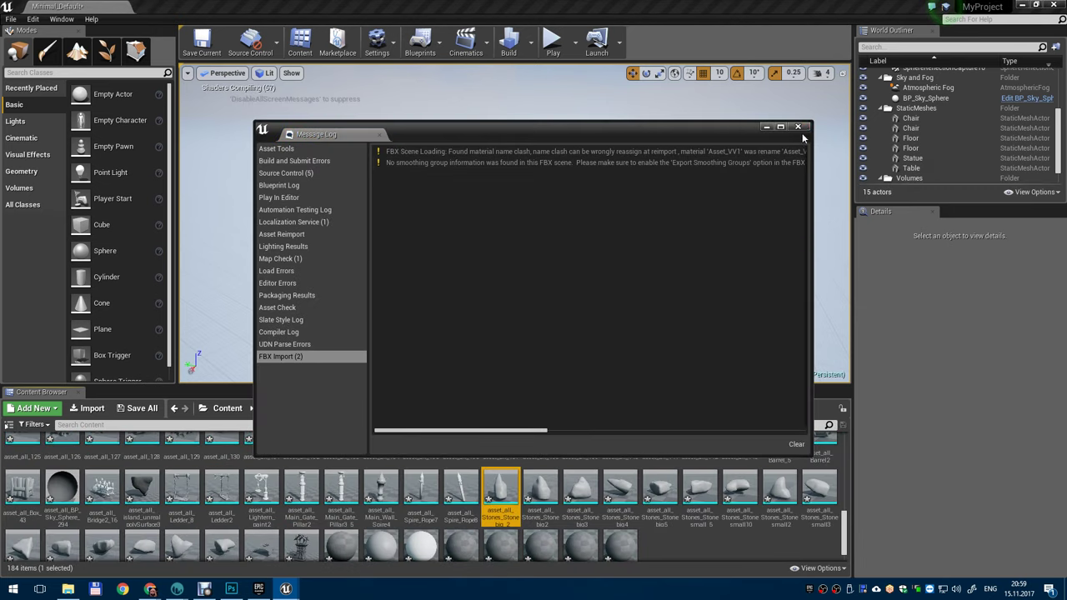
click(799, 127)
- Place the imported asset_all_23 mesh in the level beside the floor and delete it again
scroll(200, 490, up, 3)
scroll(201, 490, up, 5)
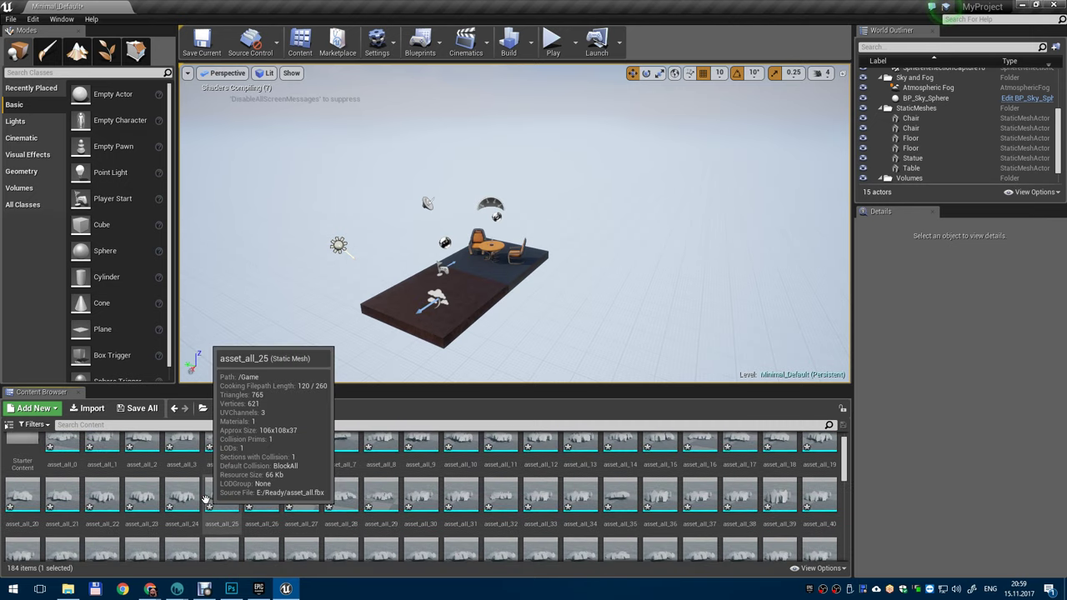
drag(142, 497, 595, 311)
key(Delete)
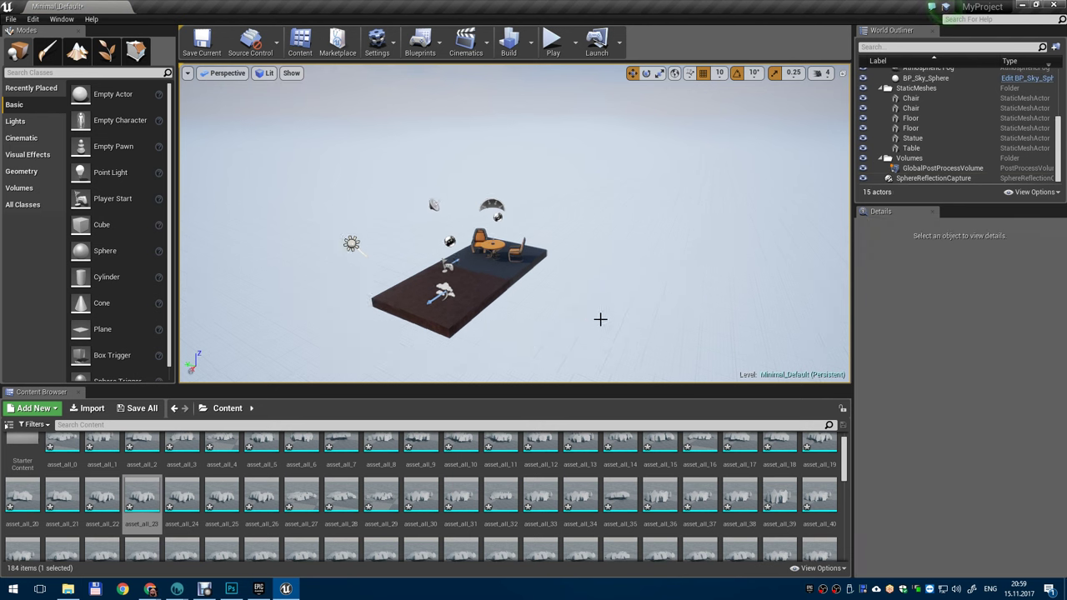
- Select all imported assets from asset_all_0 through stone in the Content folder and request their deletion
scroll(601, 319, down, 3)
scroll(142, 467, up, 1)
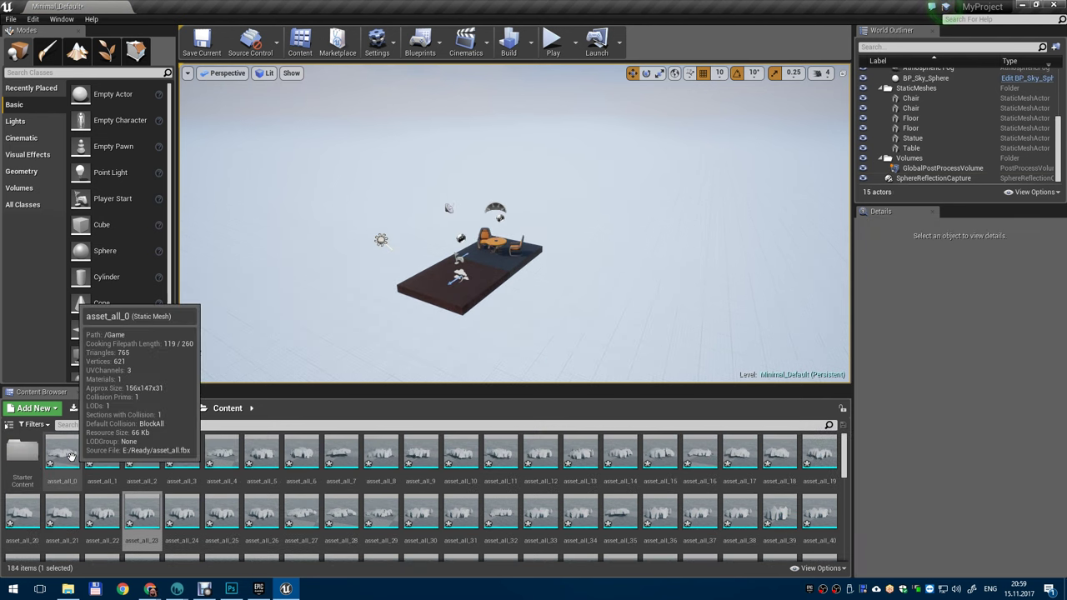
click(83, 457)
scroll(442, 509, down, 10)
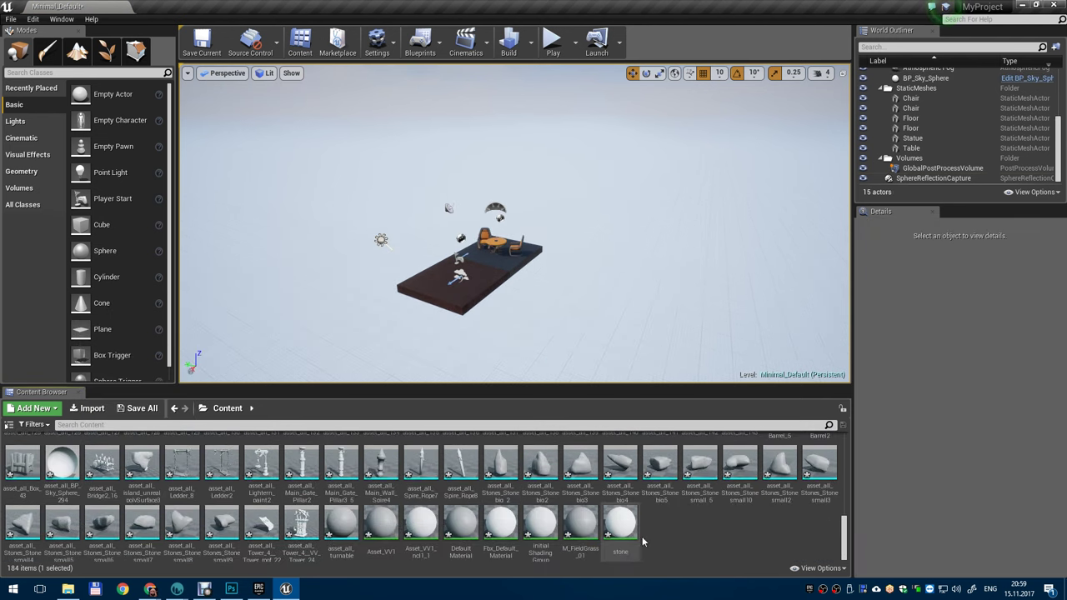
shift+click(634, 523)
key(Delete)
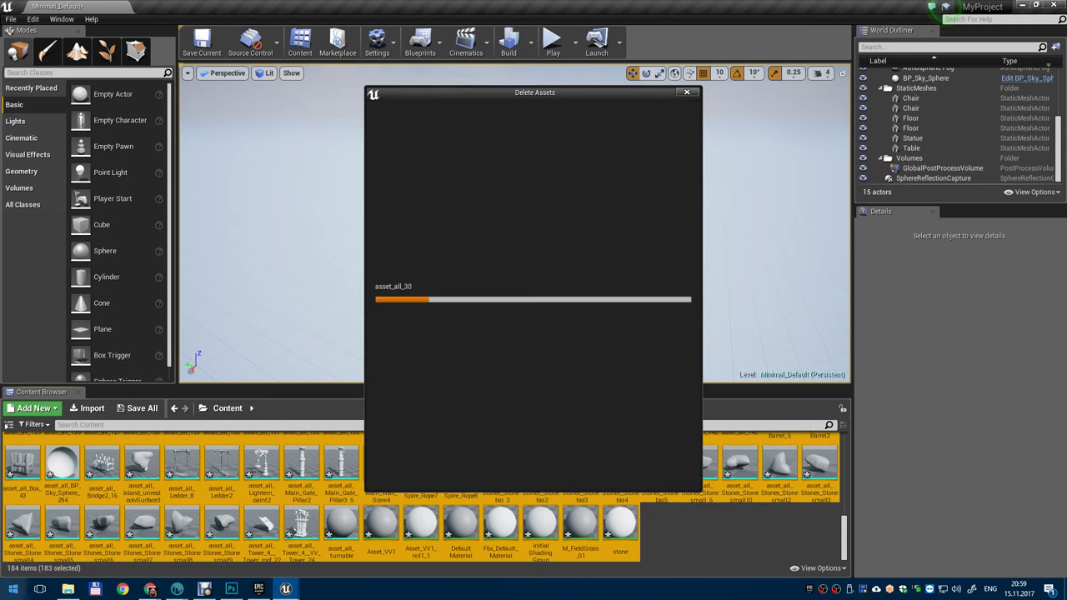
- Switch to File Explorer and check the Models folder inside Ready on drive ORION (E:)
click(68, 589)
click(45, 319)
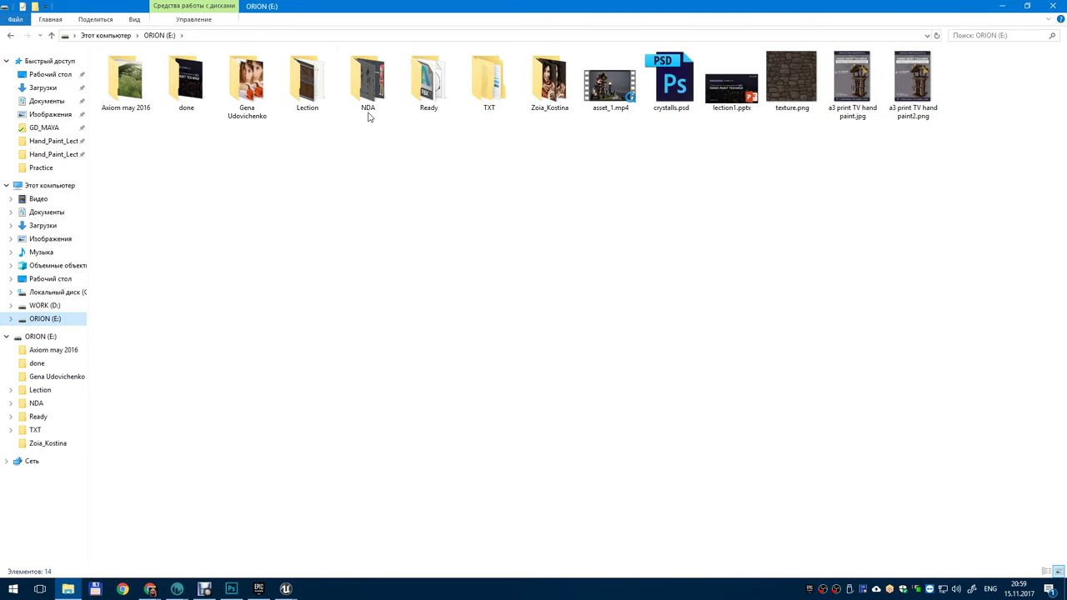
double_click(427, 82)
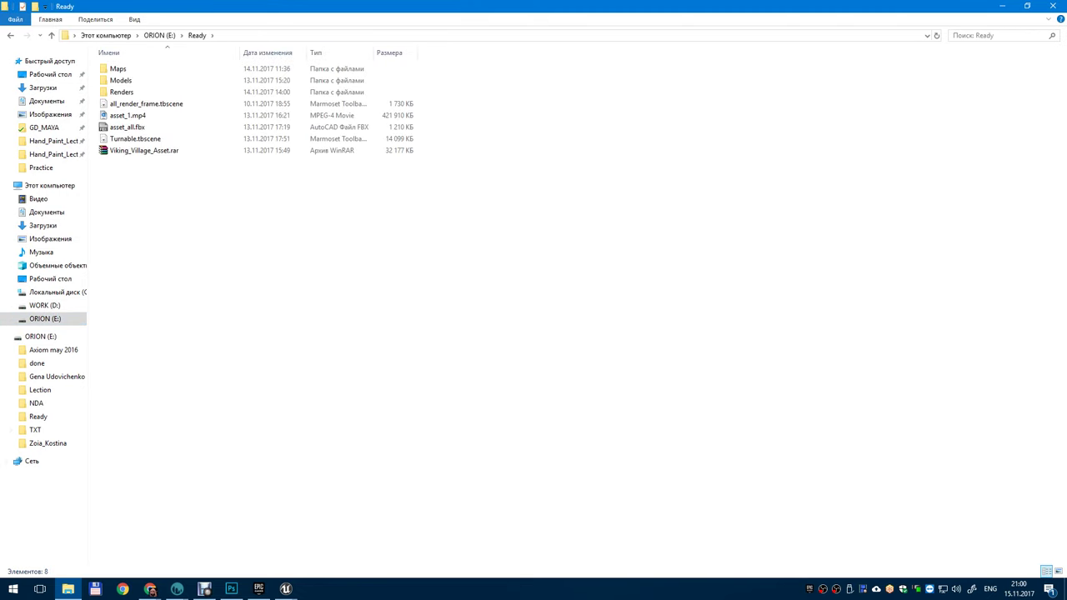
double_click(125, 81)
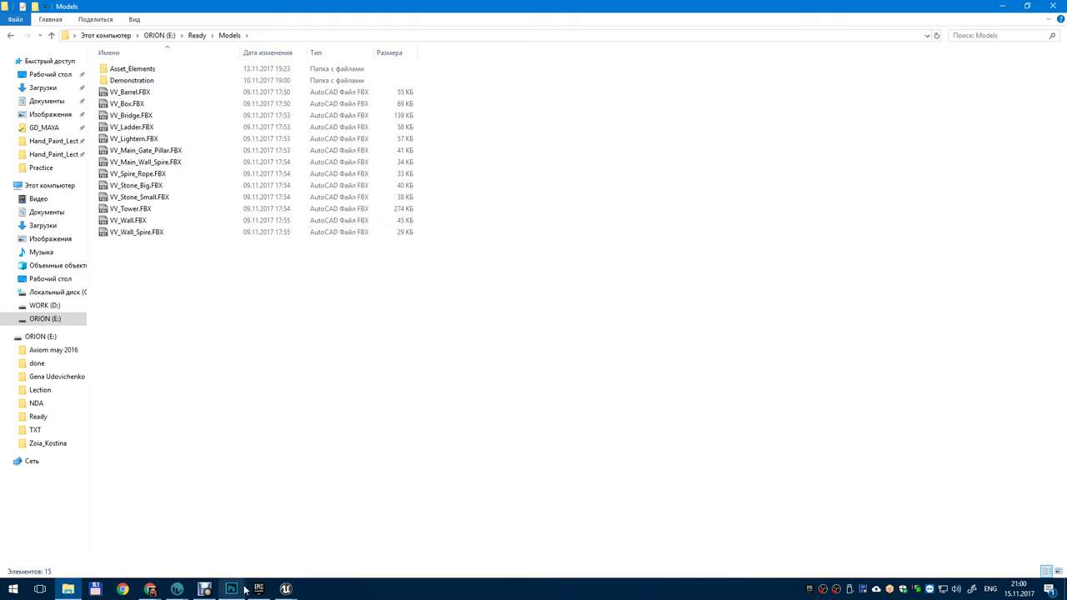
- Return to the Unreal editor and confirm the deletion of the pending asset_all assets
click(285, 588)
click(295, 548)
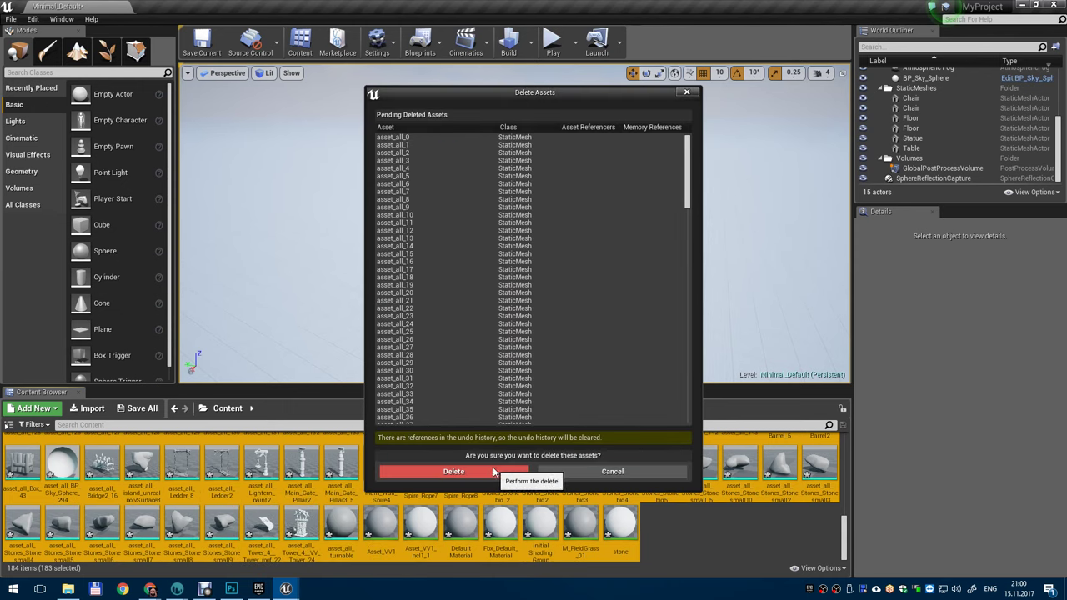
click(505, 472)
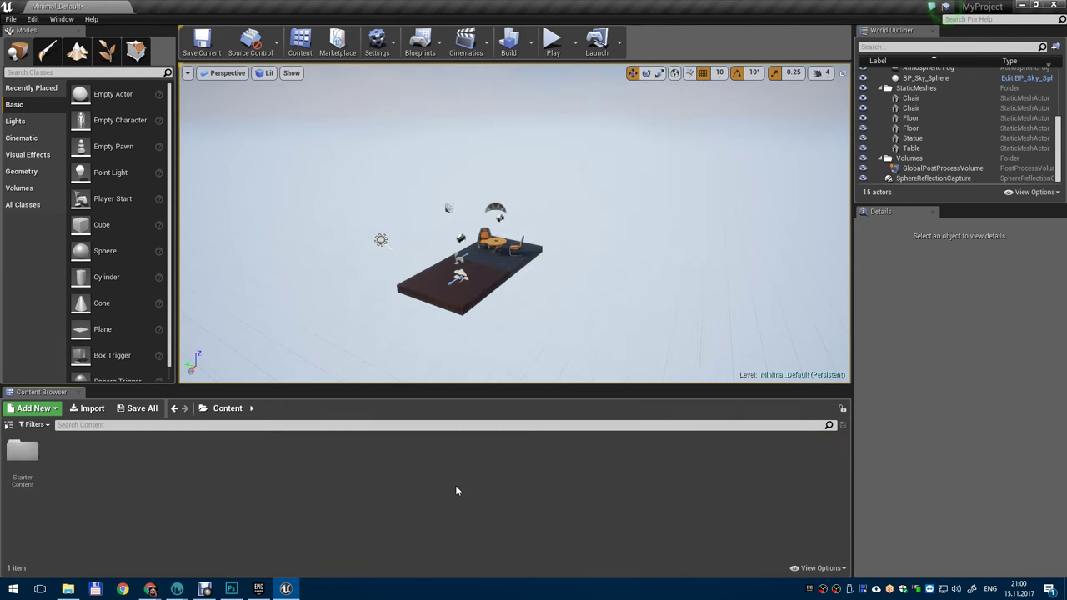
scroll(1005, 133, up, 5)
scroll(1005, 134, down, 5)
scroll(569, 136, down, 2)
- Start an import into /Game and choose all FBX files from VV_Barrel to VV_Wall_Spire in the Ready\Models folder
right_click(161, 487)
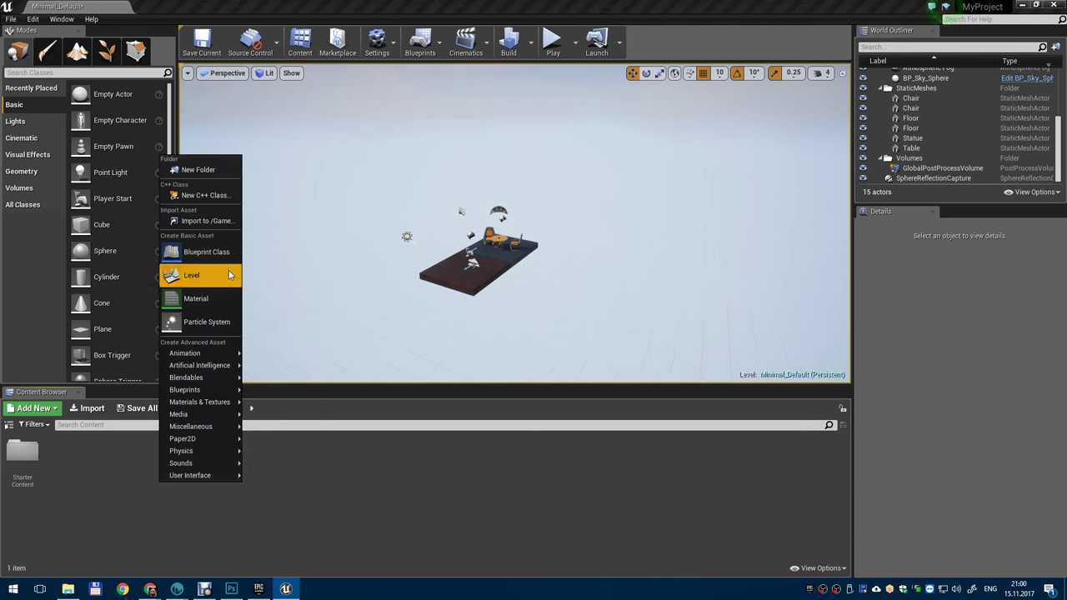
click(227, 223)
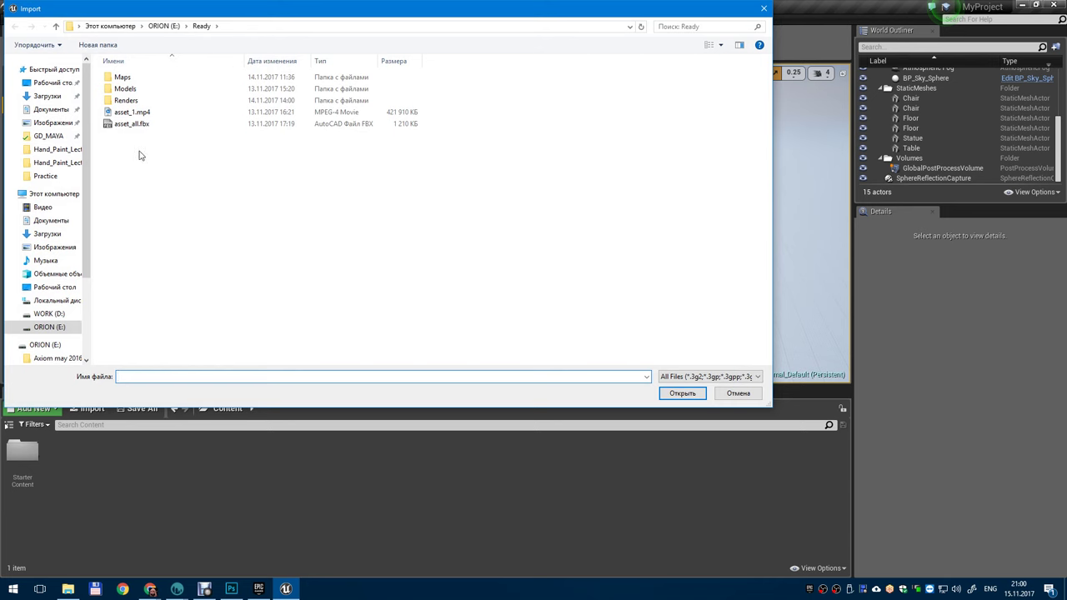
double_click(157, 90)
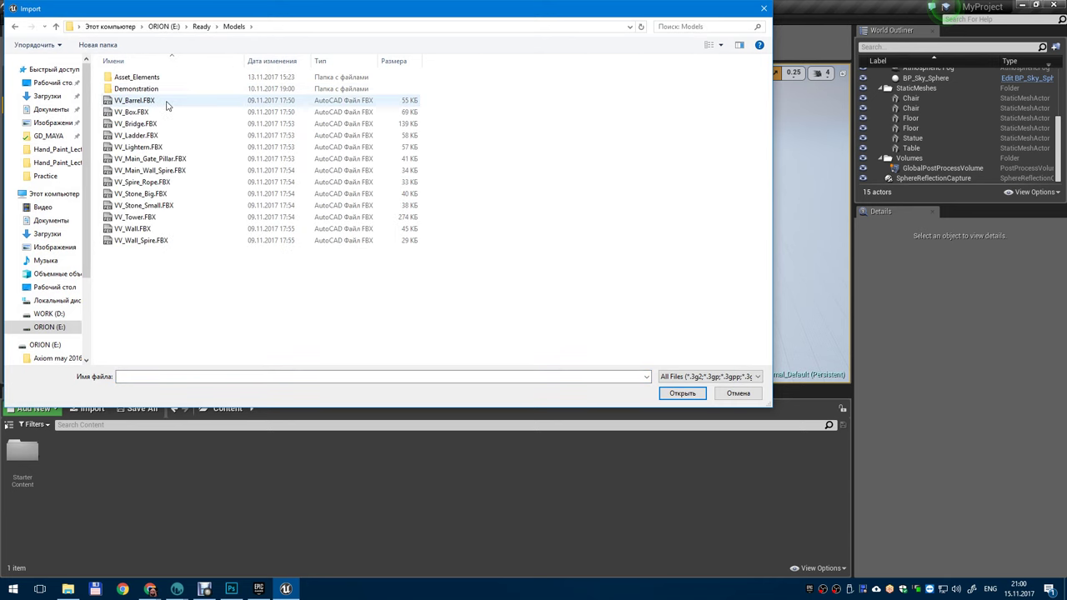
click(166, 102)
shift+click(140, 241)
click(673, 400)
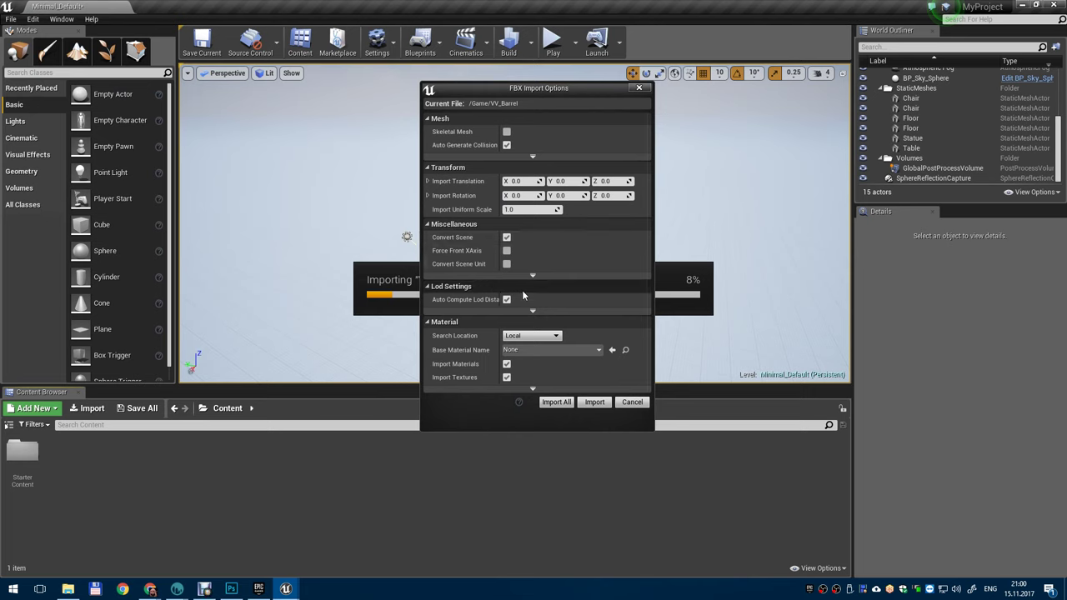
- Expand the advanced Material, Lod Settings and Miscellaneous options and import all the FBX files with the default settings
click(533, 389)
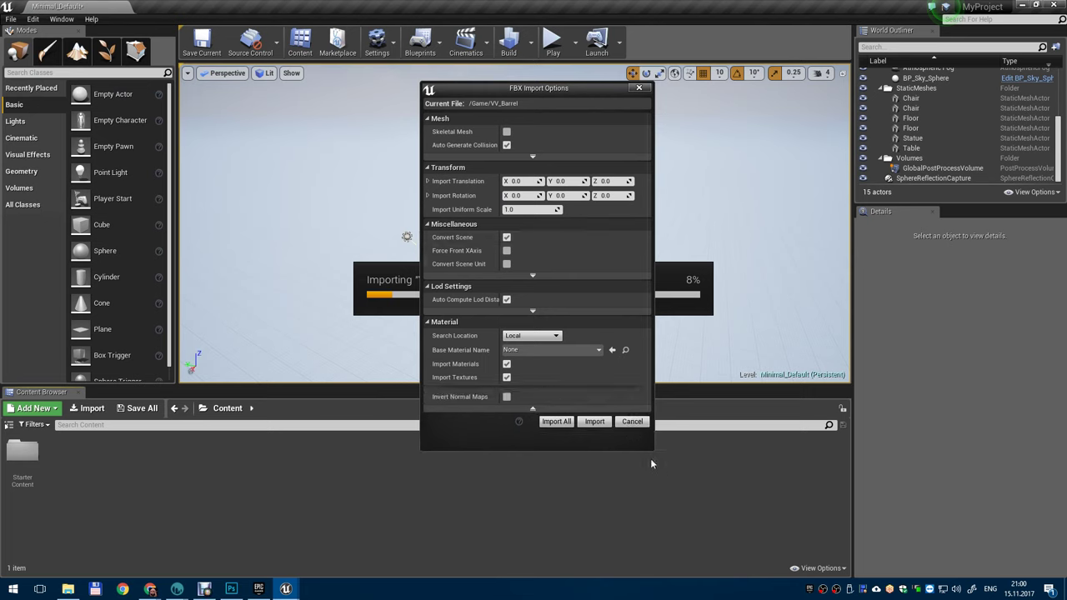
click(532, 310)
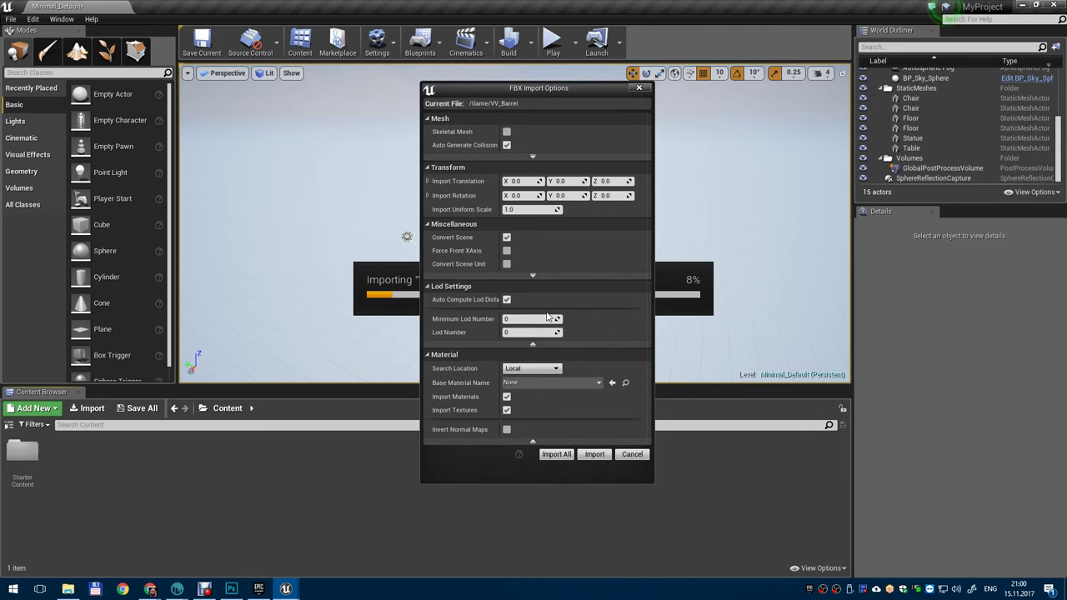
click(539, 280)
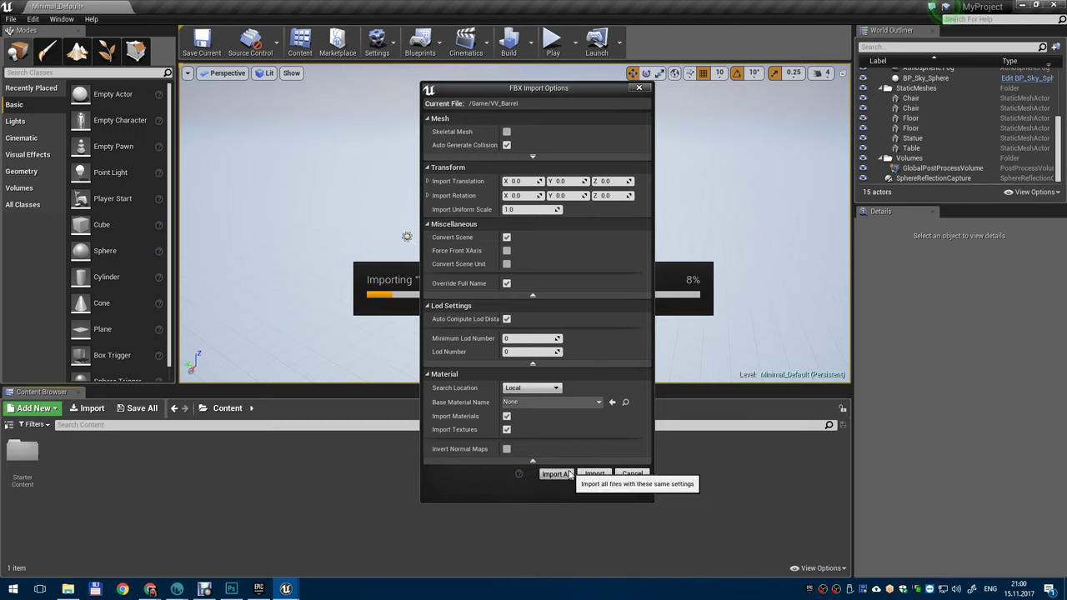
click(554, 473)
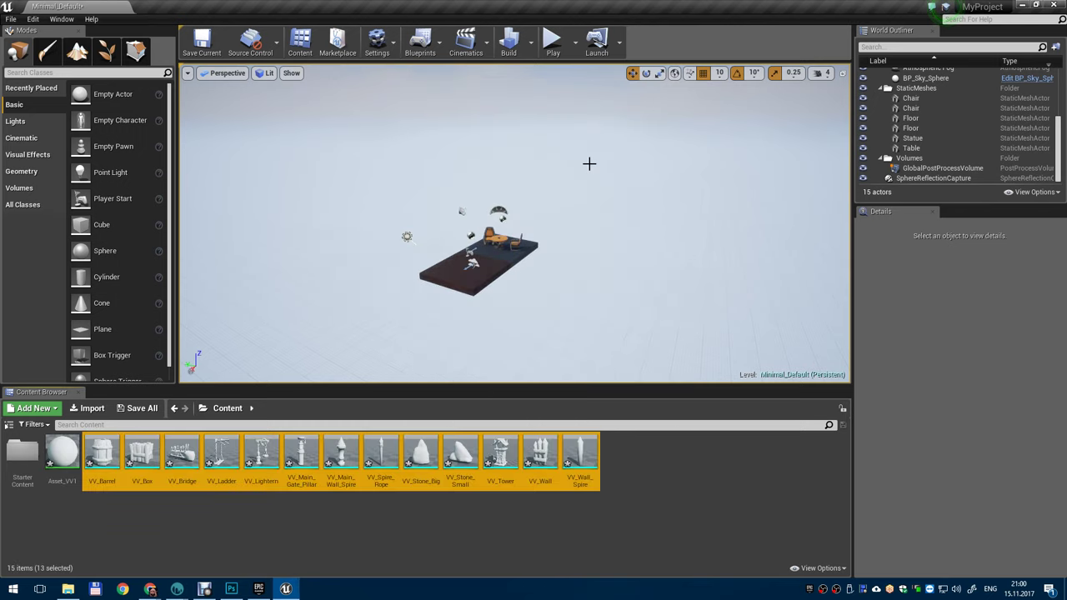
- Place all 13 imported VV meshes together in the level beside the floor and frame them
drag(534, 467, 635, 294)
alt+drag(512, 295, 441, 278)
scroll(505, 309, down, 2)
scroll(200, 200, up, 1)
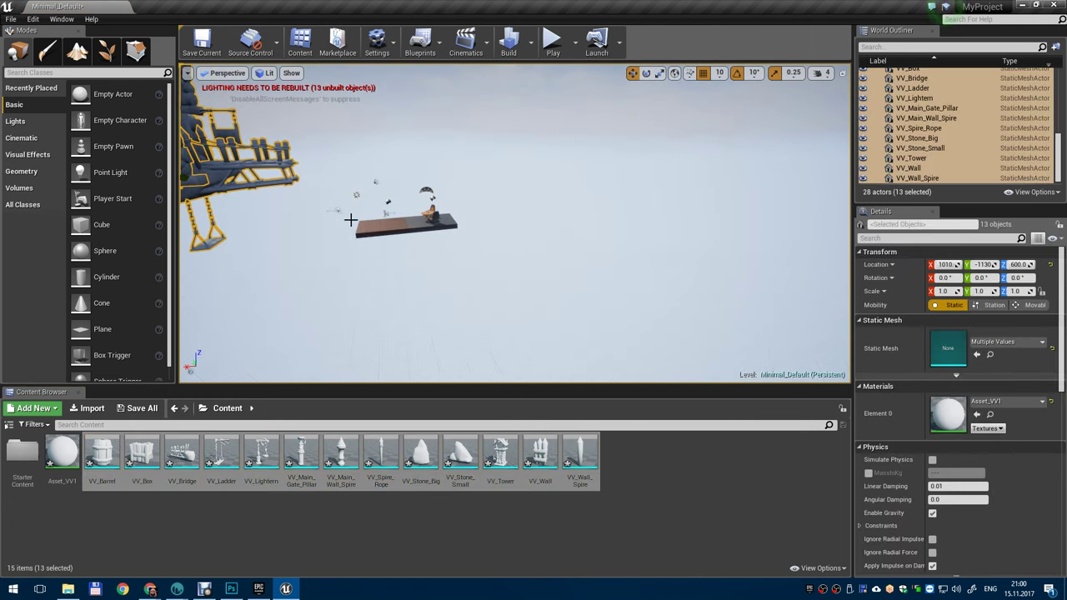
key(f)
- Move VV_Bridge aside along X to 330, and delete it together with VV_Tower and VV_Ladder from the level
click(570, 288)
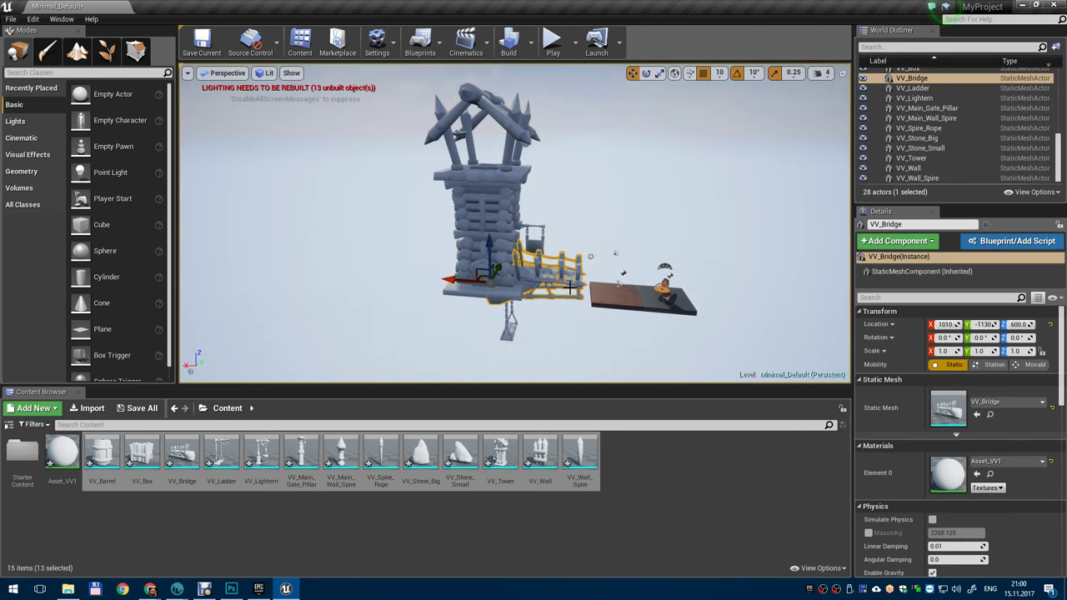
drag(446, 276, 574, 293)
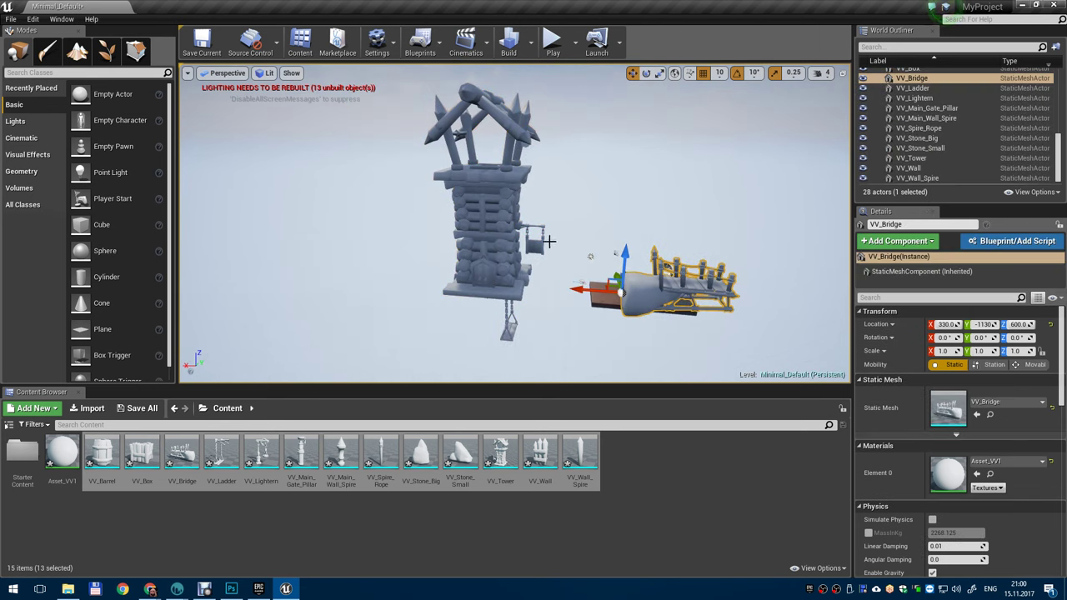
key(Delete)
click(503, 255)
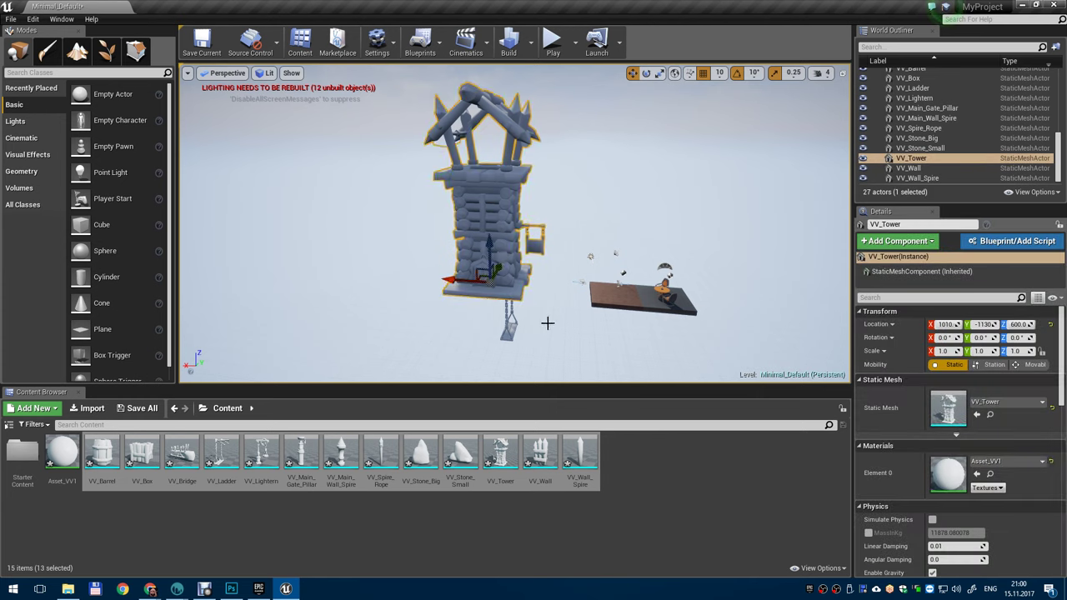
drag(548, 320, 576, 359)
key(Delete)
click(517, 300)
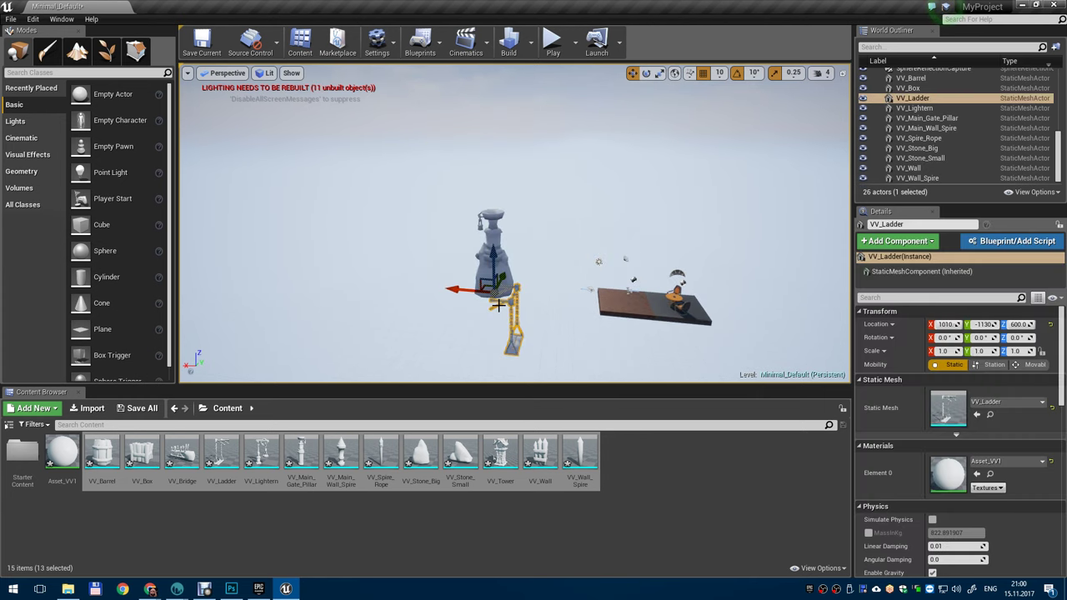
key(Delete)
- Delete the remaining VV actors, from VV_Barrel through VV_Wall_Spire, from the level
scroll(958, 125, up, 1)
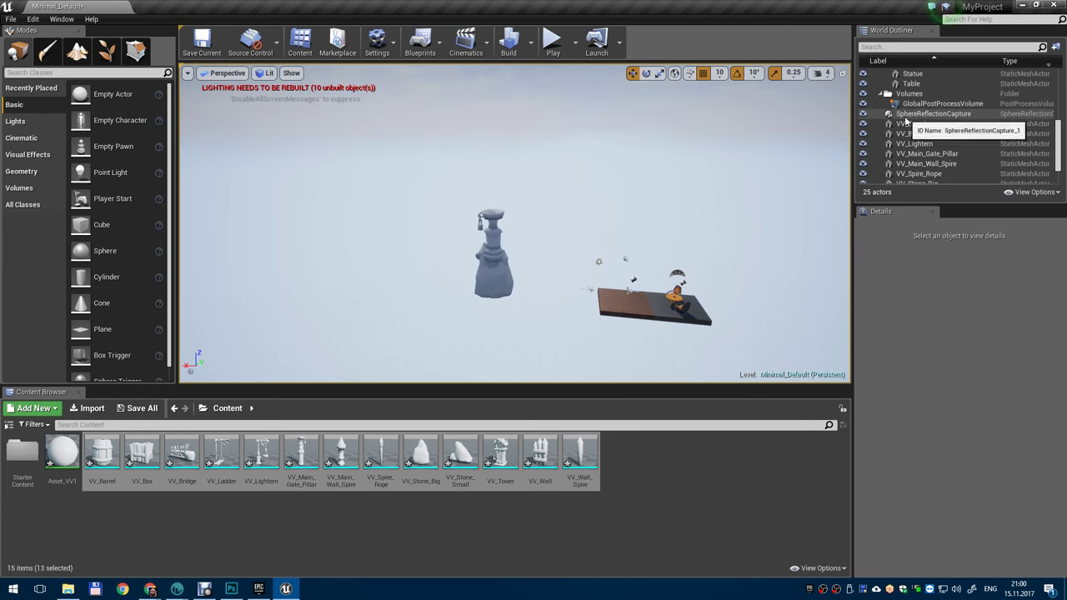
click(917, 123)
scroll(975, 156, down, 1)
shift+click(976, 177)
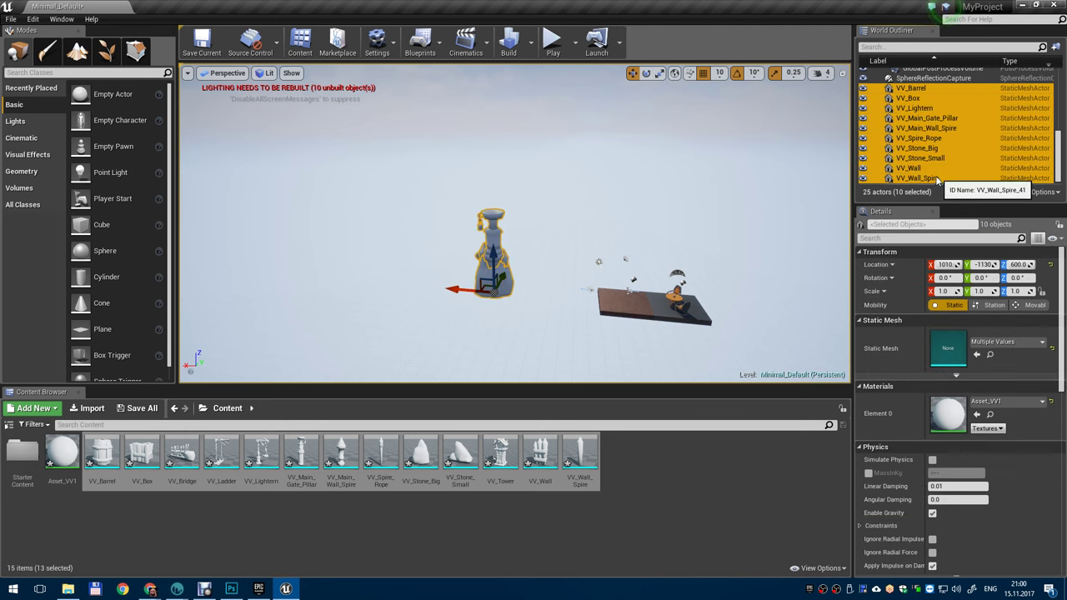
key(Delete)
- Place only the VV_Tower mesh in the level and lower it to about Z -60
drag(500, 457, 480, 279)
alt+drag(695, 353, 484, 348)
alt+drag(710, 283, 592, 283)
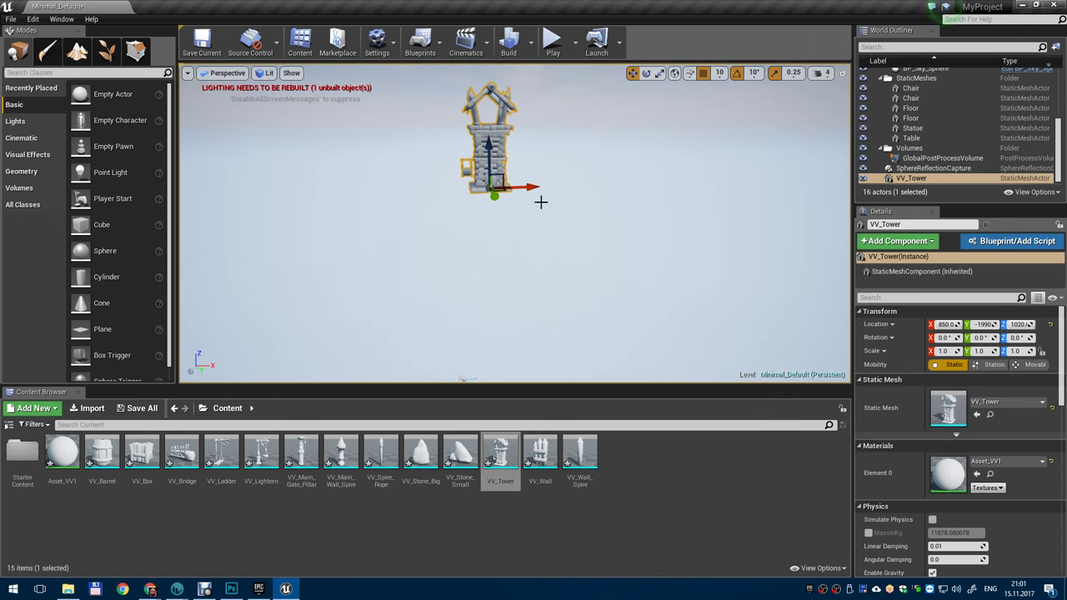
drag(480, 138, 473, 250)
scroll(472, 250, up, 3)
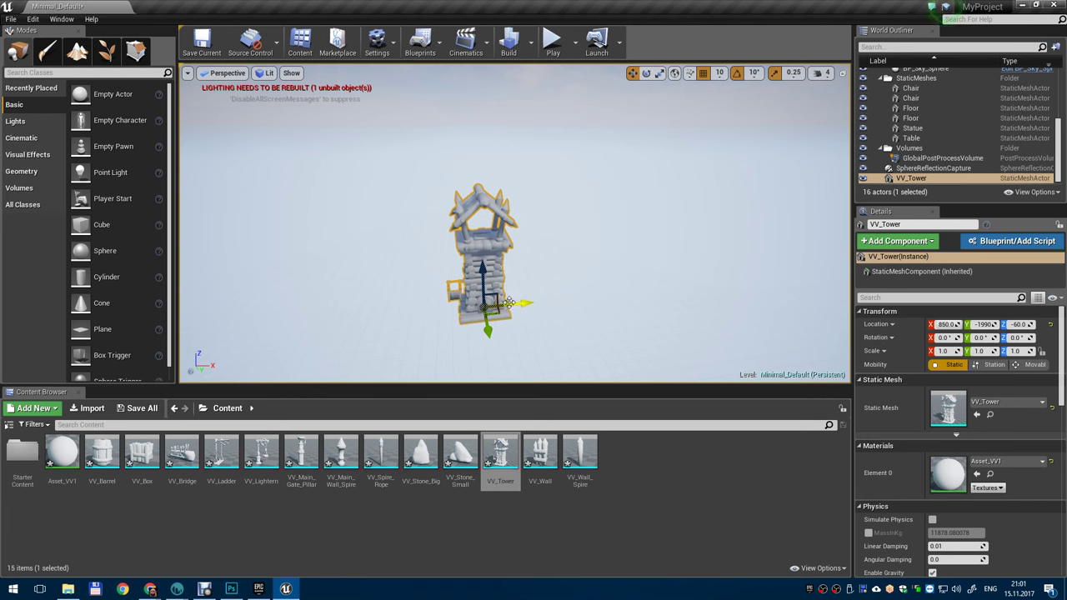
scroll(510, 302, up, 4)
alt+drag(652, 270, 611, 323)
scroll(621, 304, down, 2)
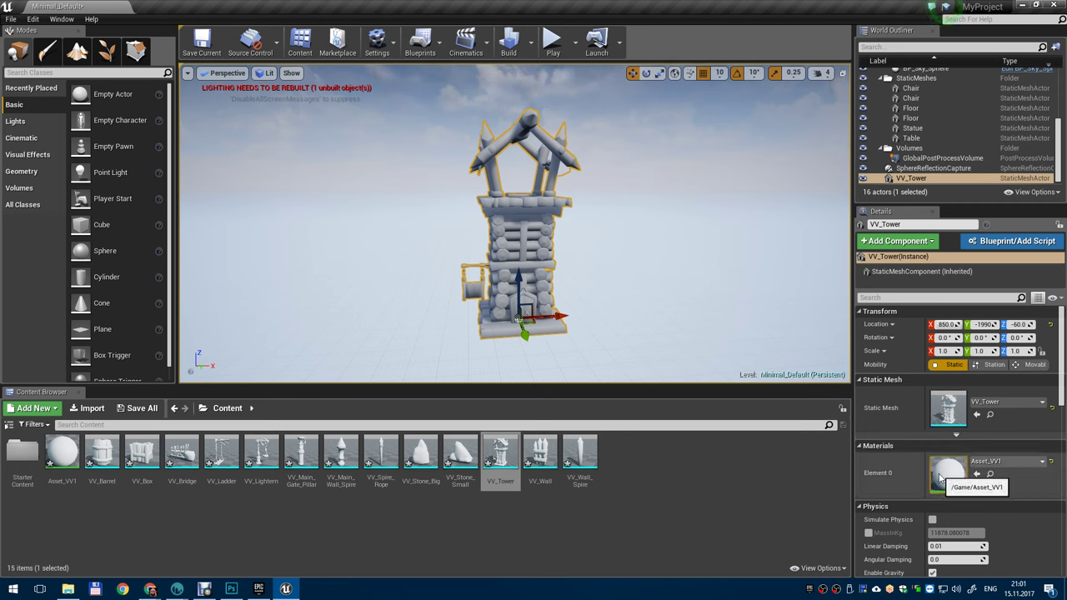
- Start another import into /Game and open the Maps folder inside Ready on drive ORION (E:)
right_click(191, 515)
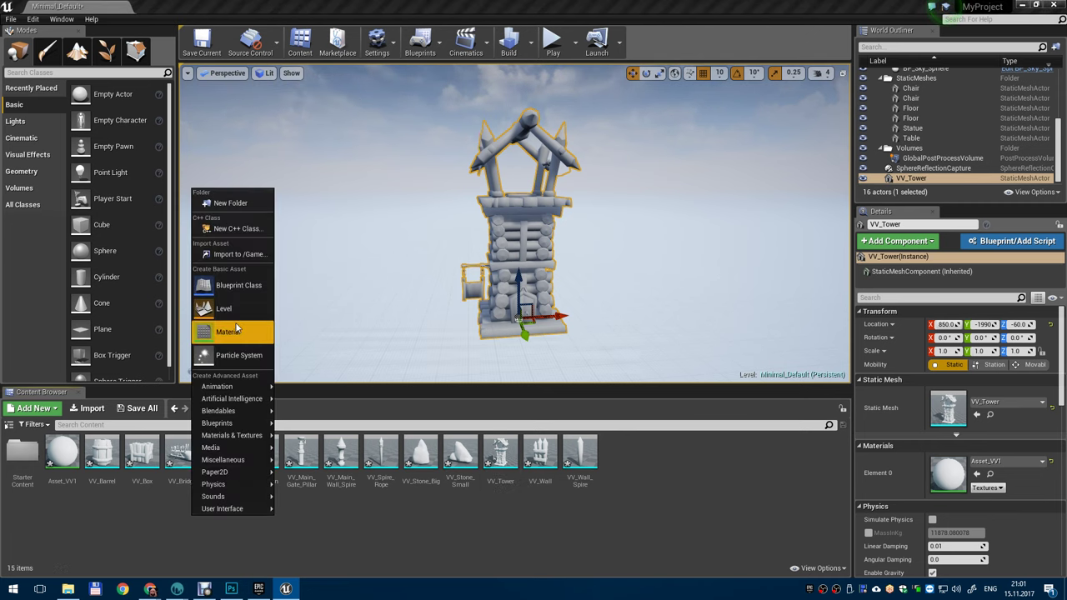
click(237, 255)
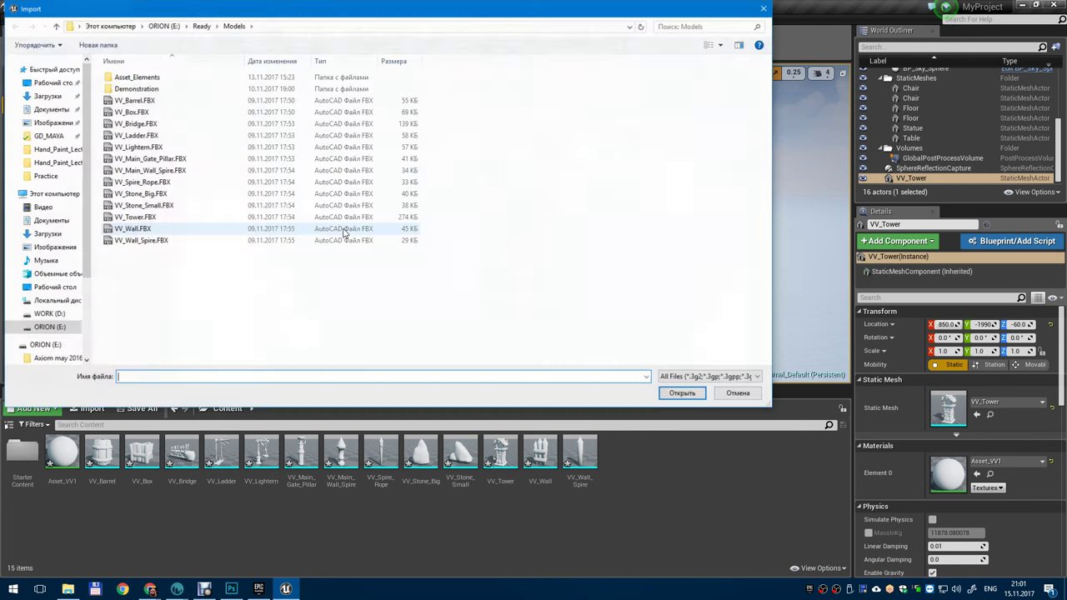
double_click(162, 78)
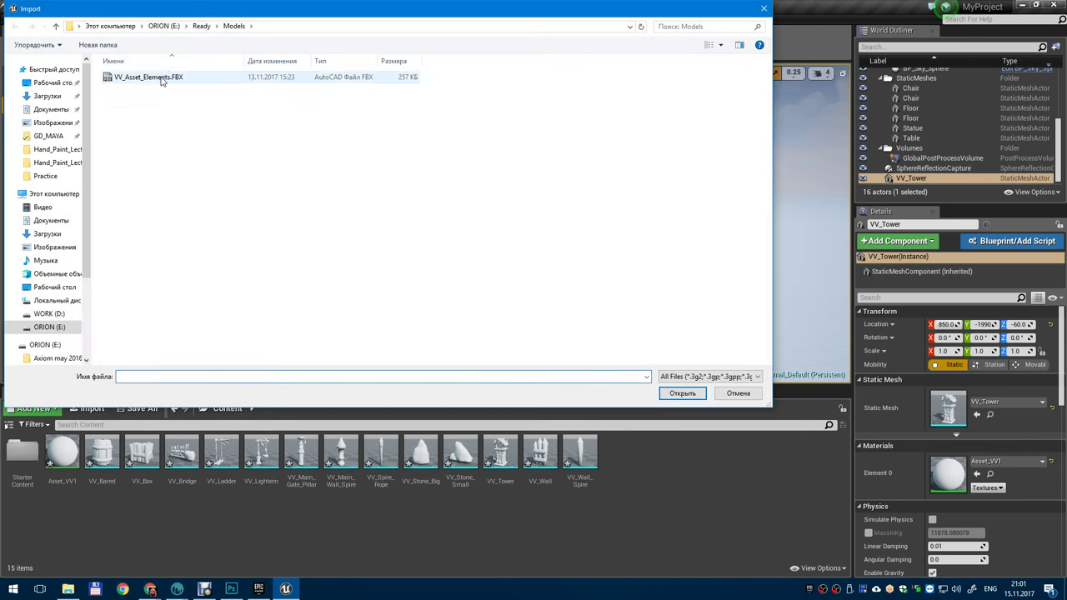
click(222, 28)
click(202, 27)
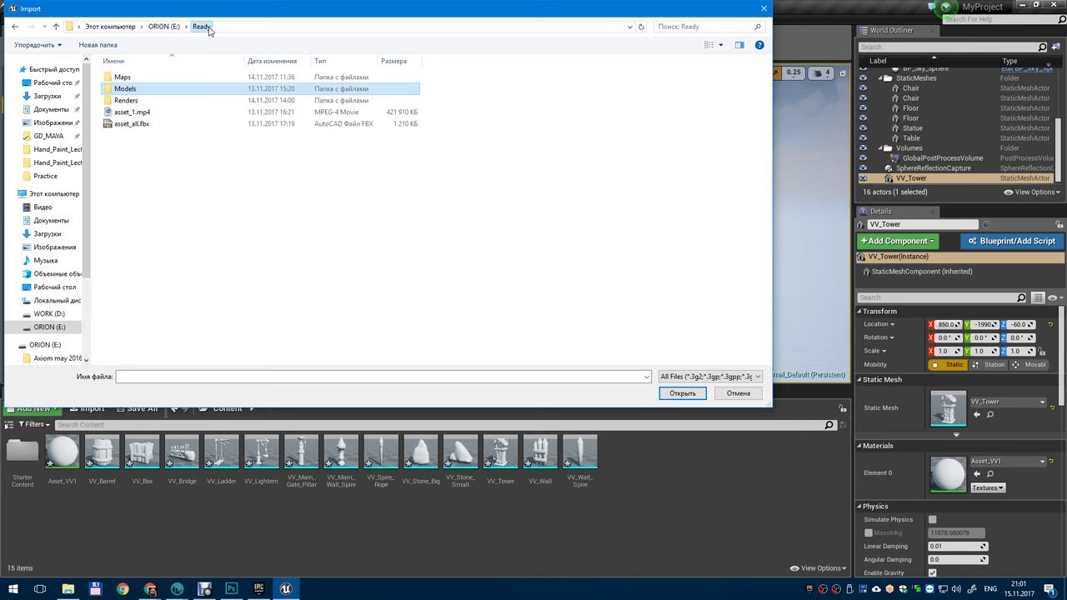
double_click(142, 78)
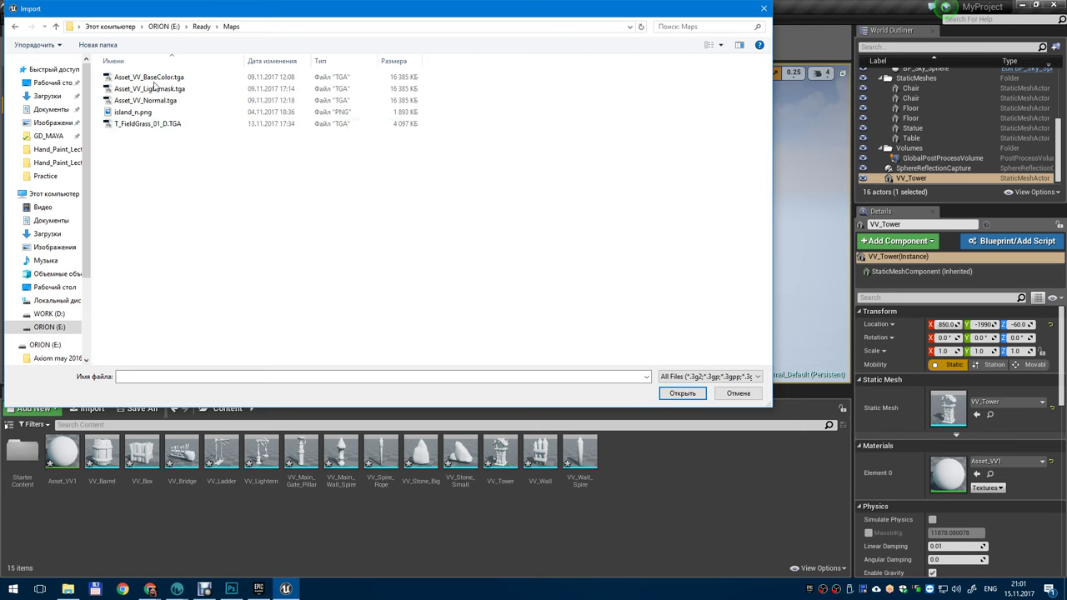
- Import the textures Asset_VV_BaseColor.tga, Asset_VV_Lightmask.tga and Asset_VV_Normal.tga
click(173, 80)
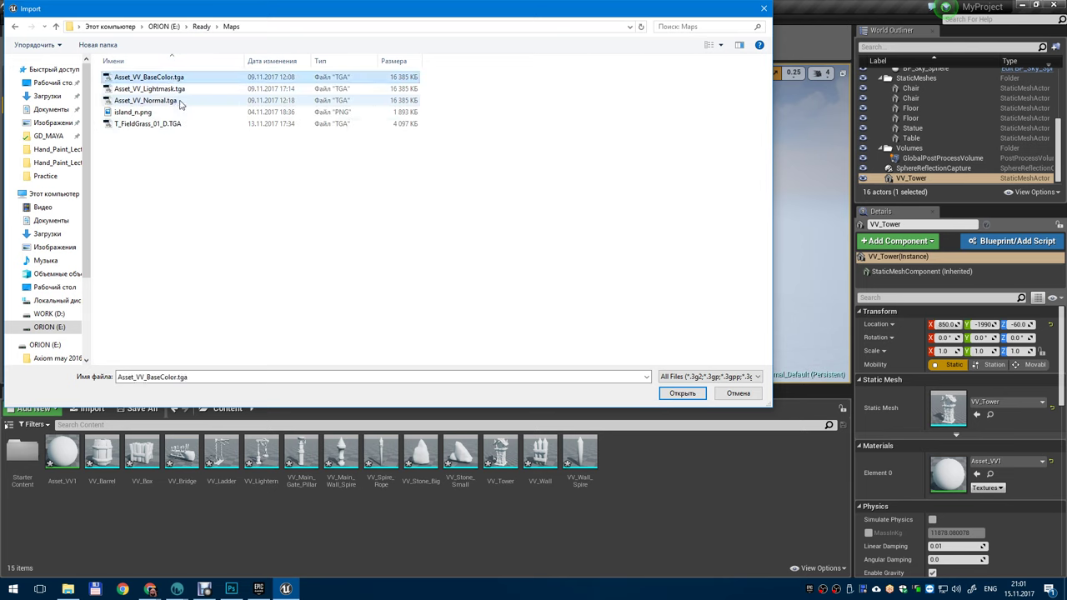
shift+click(182, 101)
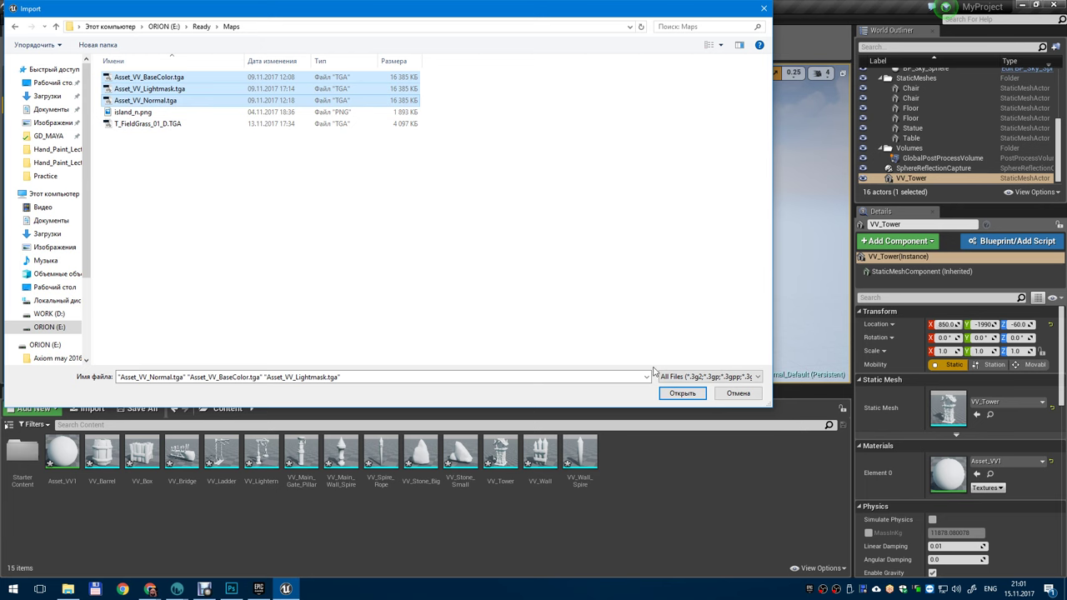
click(683, 396)
mouse_move(286, 590)
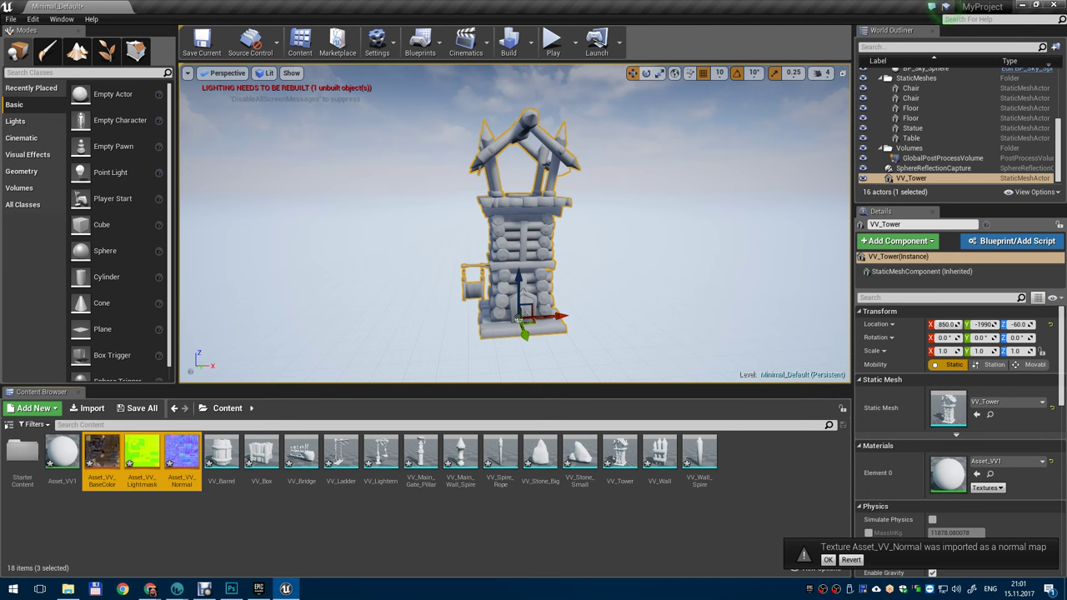
click(667, 275)
scroll(958, 398, down, 4)
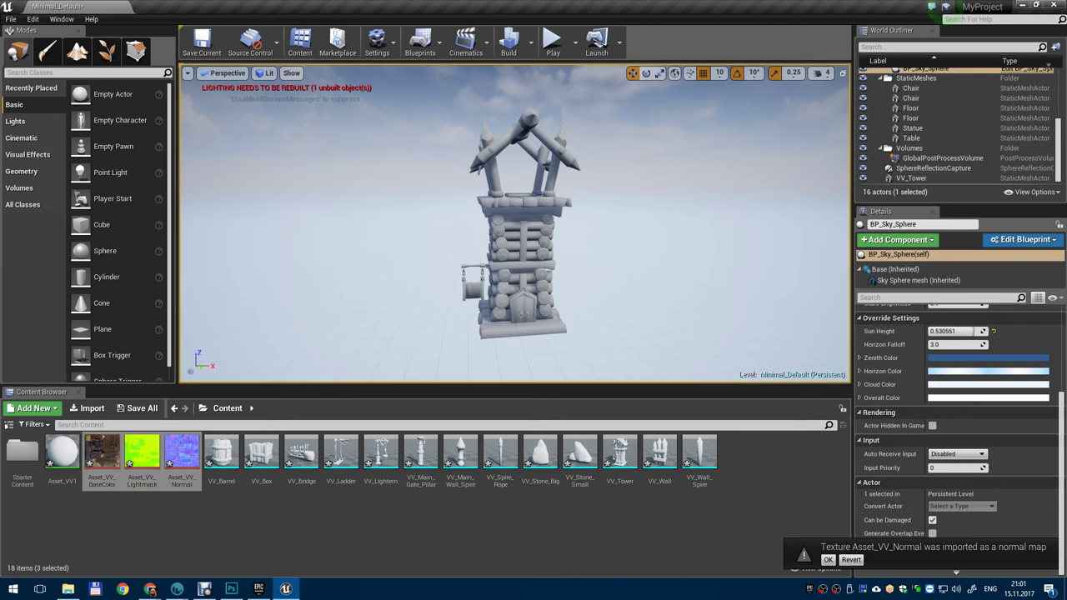
- Open VV_Tower's assigned material Asset_VV1 for editing and enlarge the material editor window
click(519, 294)
scroll(974, 455, up, 5)
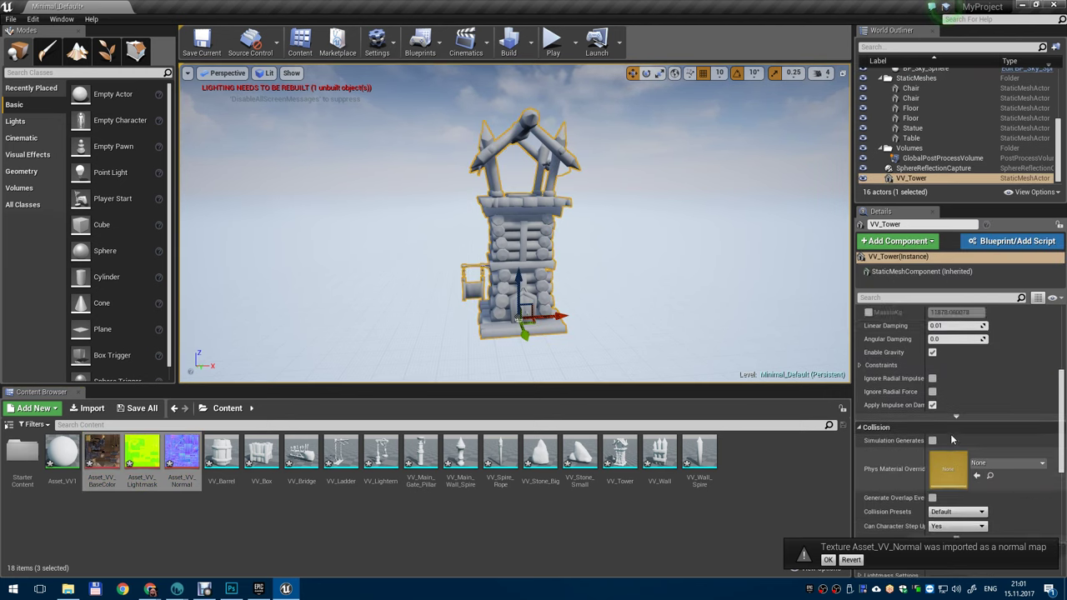
double_click(949, 472)
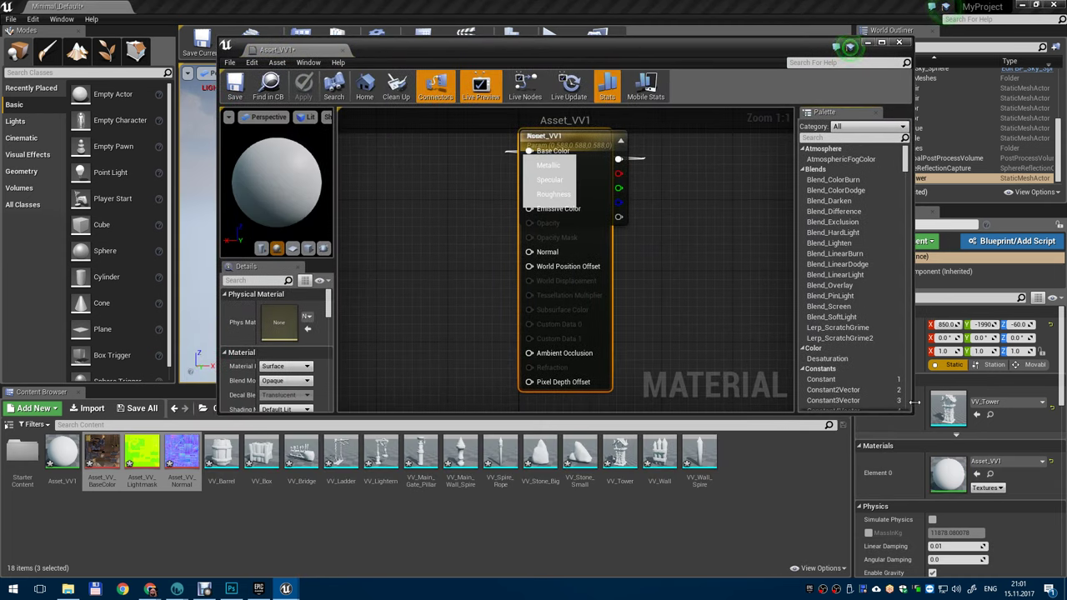
drag(911, 415, 1055, 556)
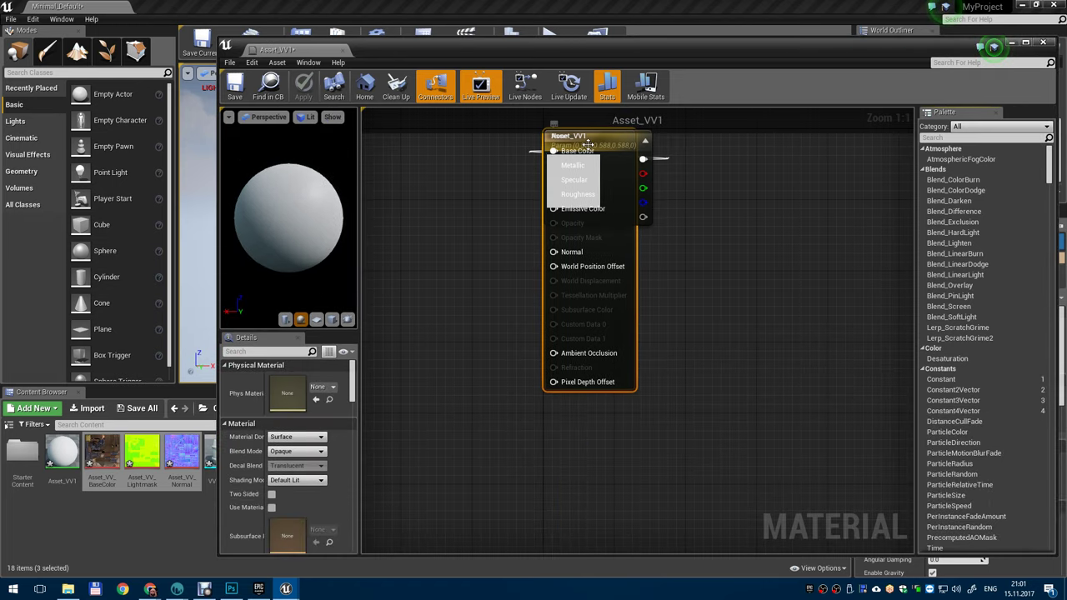
- Spread the overlapping Asset_VV1 result node and colour parameter node apart in the graph, and select the parameter node
drag(588, 145, 776, 161)
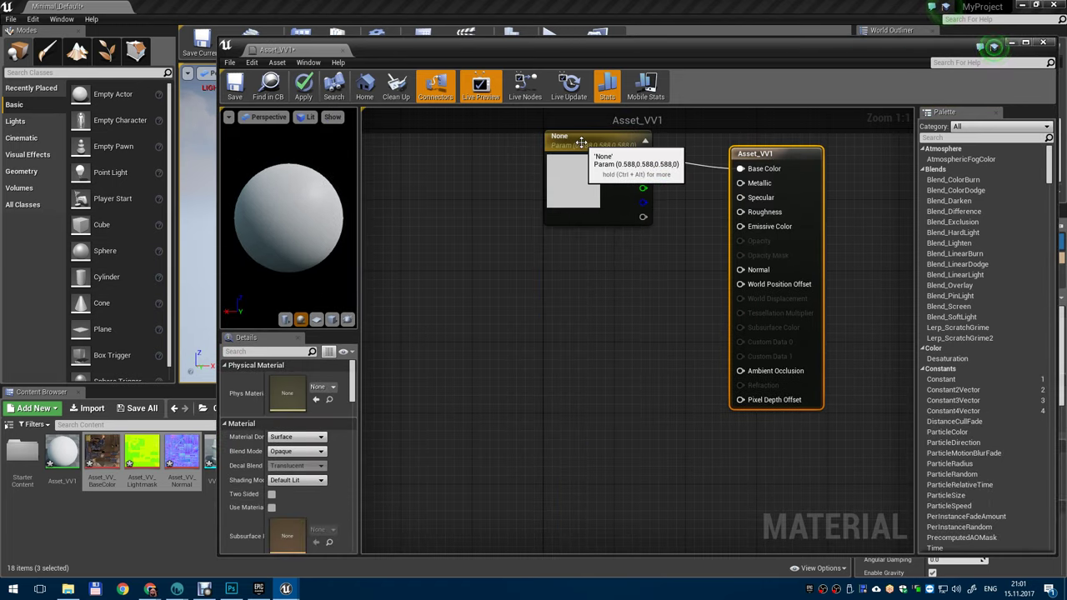
drag(581, 142, 528, 240)
drag(655, 48, 651, 21)
drag(546, 203, 540, 194)
double_click(540, 197)
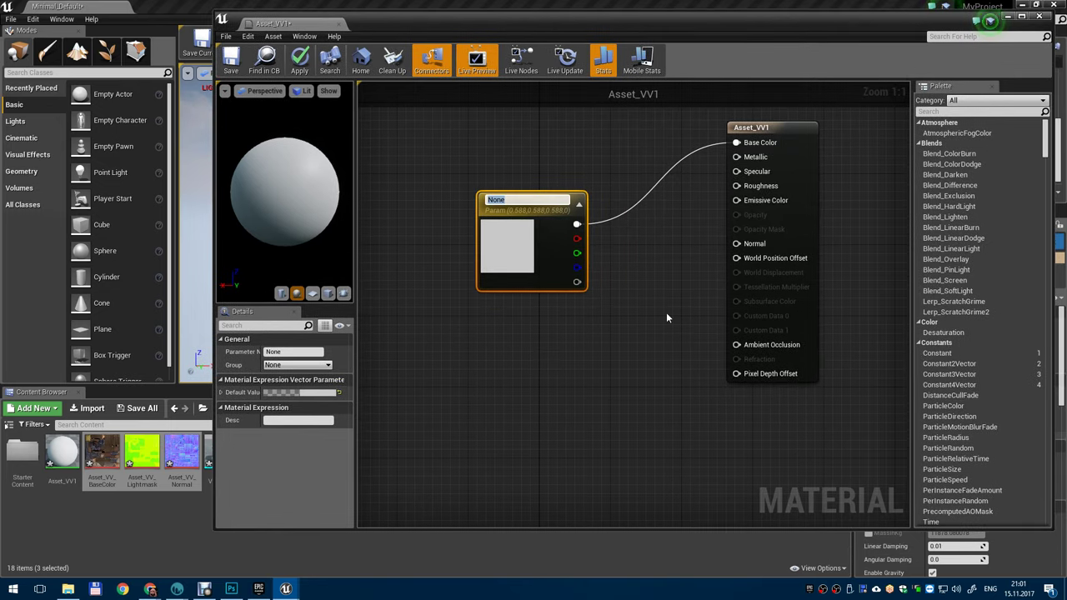
click(639, 346)
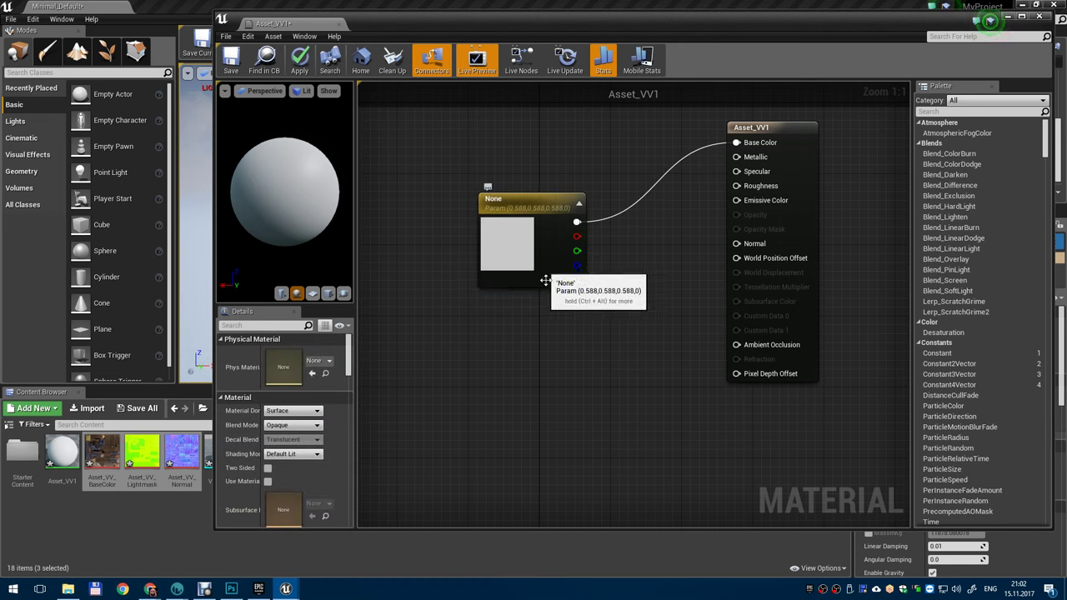
click(528, 238)
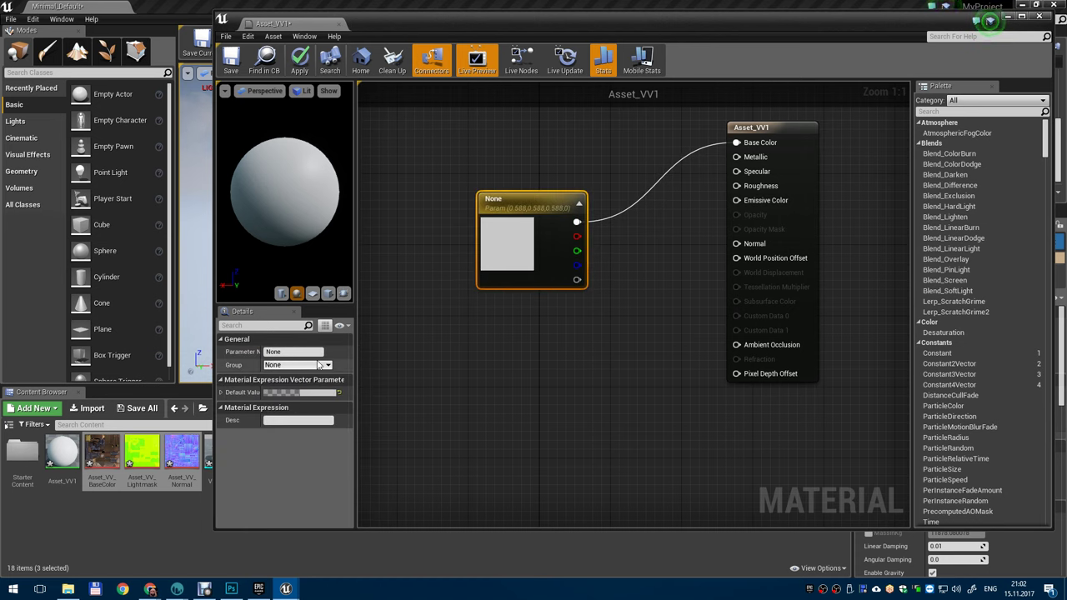
- Replace the colour parameter node with the Asset_VV_BaseColor texture, connect it to Base Color, and apply the material
click(101, 456)
drag(100, 456, 512, 272)
click(528, 242)
key(Delete)
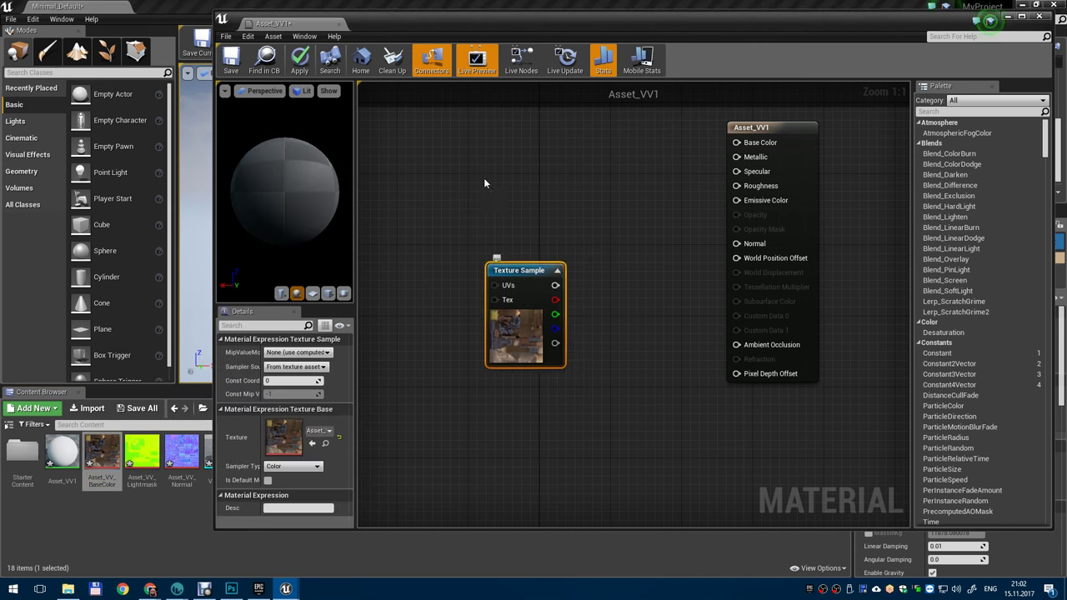
drag(485, 182, 749, 145)
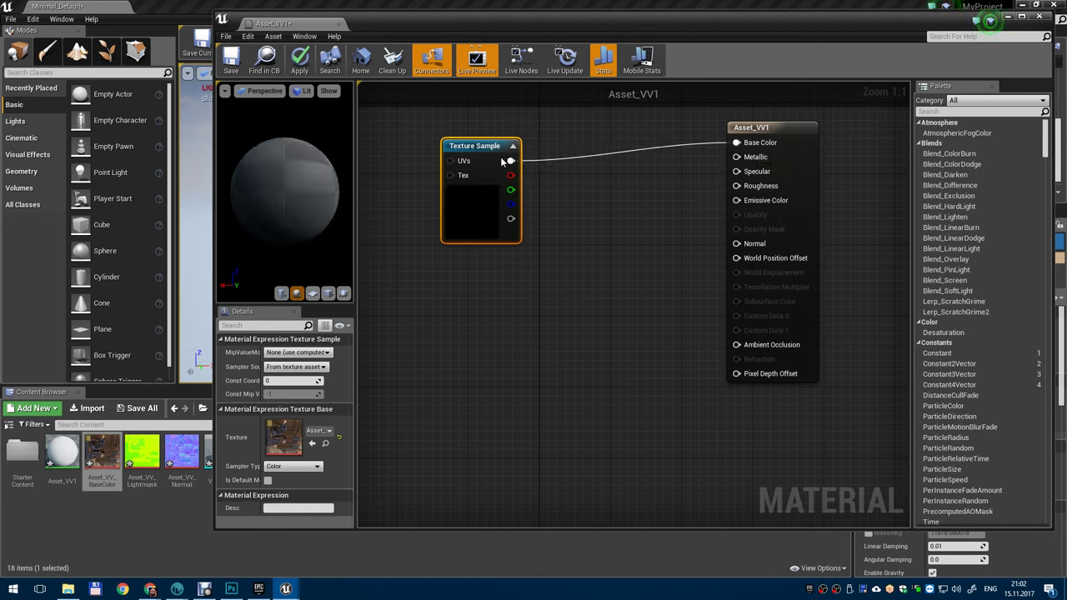
click(297, 70)
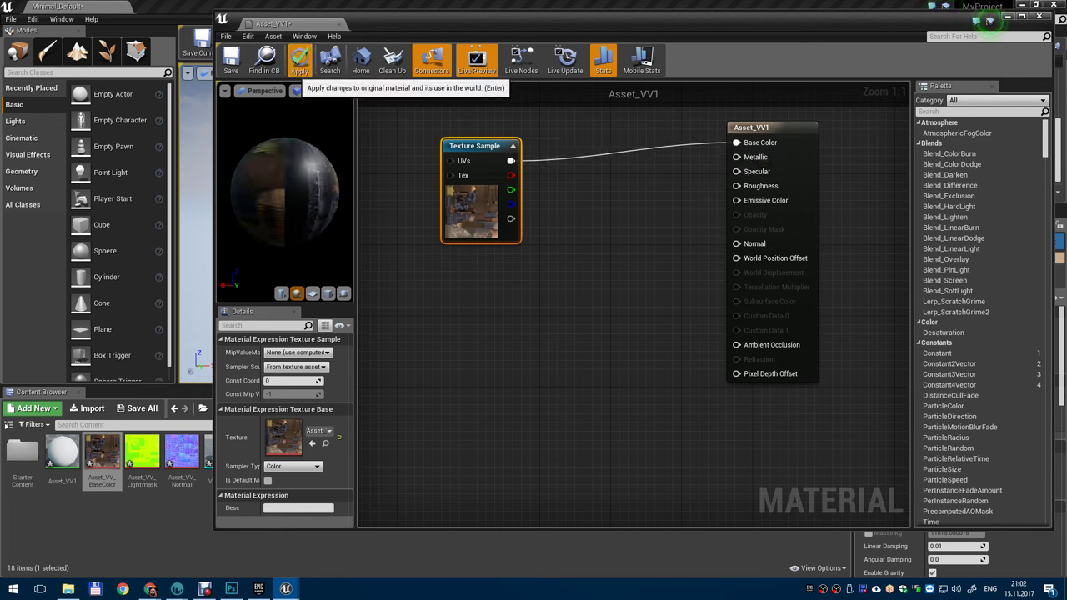
- Return to the level and examine the base colour texture on VV_Tower, especially around its roof
click(1006, 19)
alt+drag(650, 300, 687, 330)
alt+middle_drag(687, 330, 687, 394)
scroll(600, 286, down, 5)
alt+drag(600, 286, 658, 333)
scroll(633, 321, up, 4)
scroll(633, 321, up, 4)
alt+drag(341, 187, 308, 183)
- Enable Two Sided on the Asset_VV1 material and apply the change
click(342, 547)
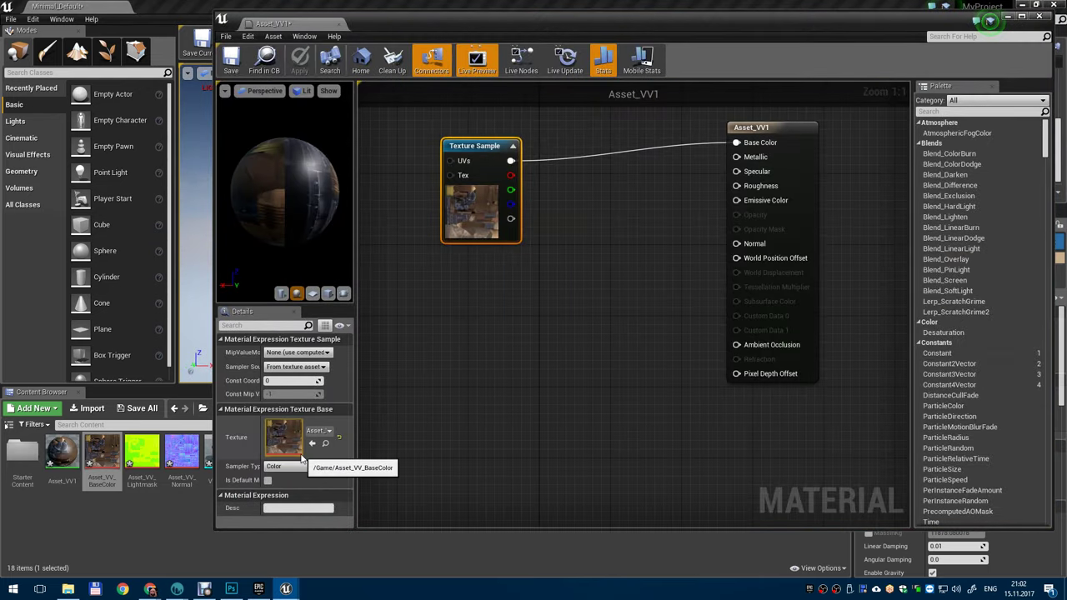
click(743, 228)
scroll(278, 420, down, 3)
scroll(273, 442, down, 5)
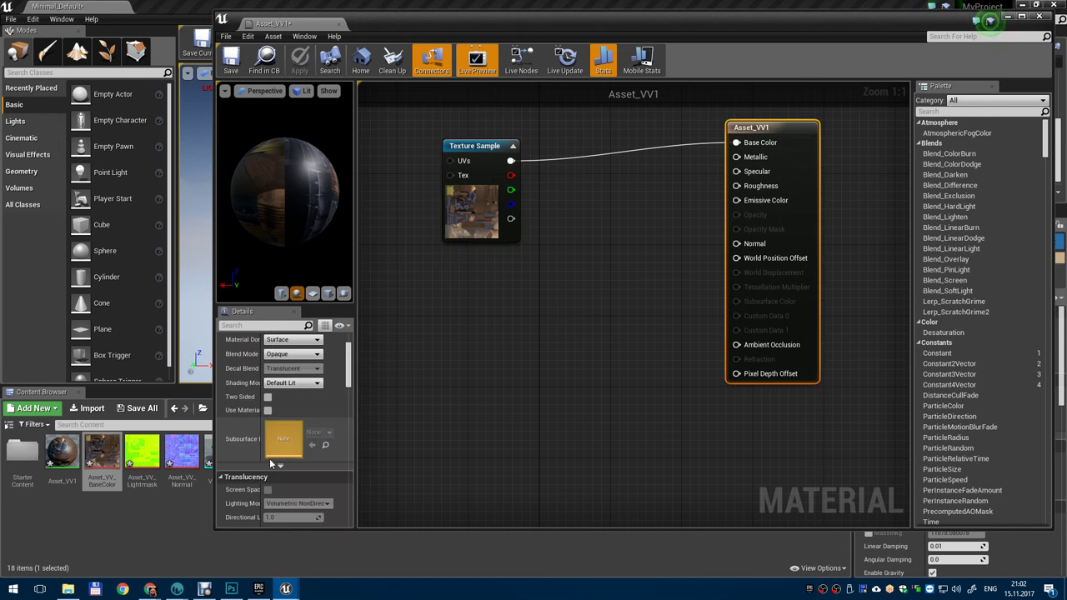
scroll(269, 458, down, 1)
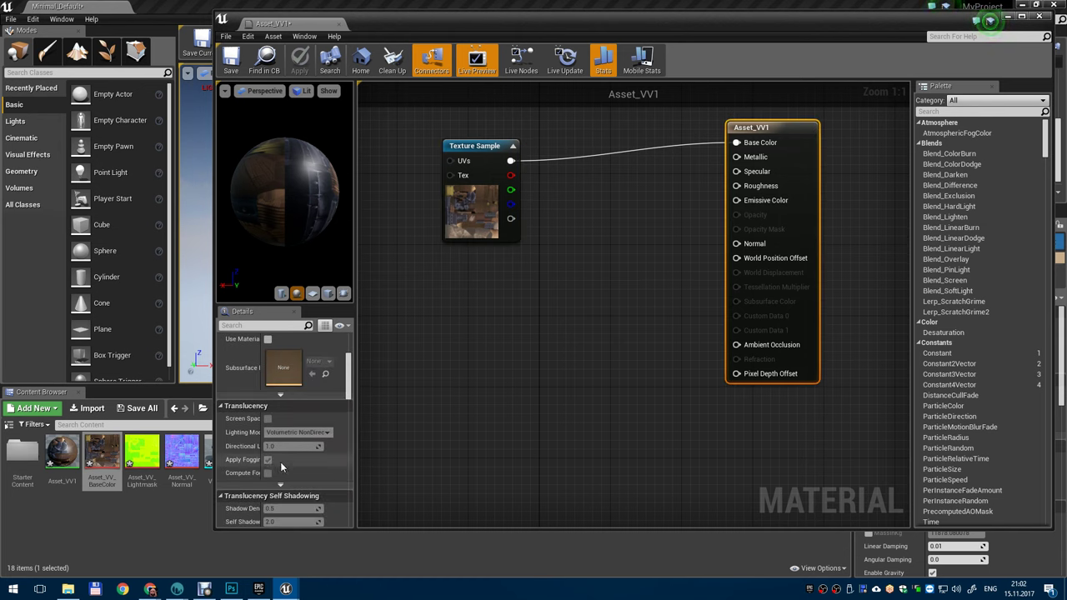
scroll(280, 462, up, 6)
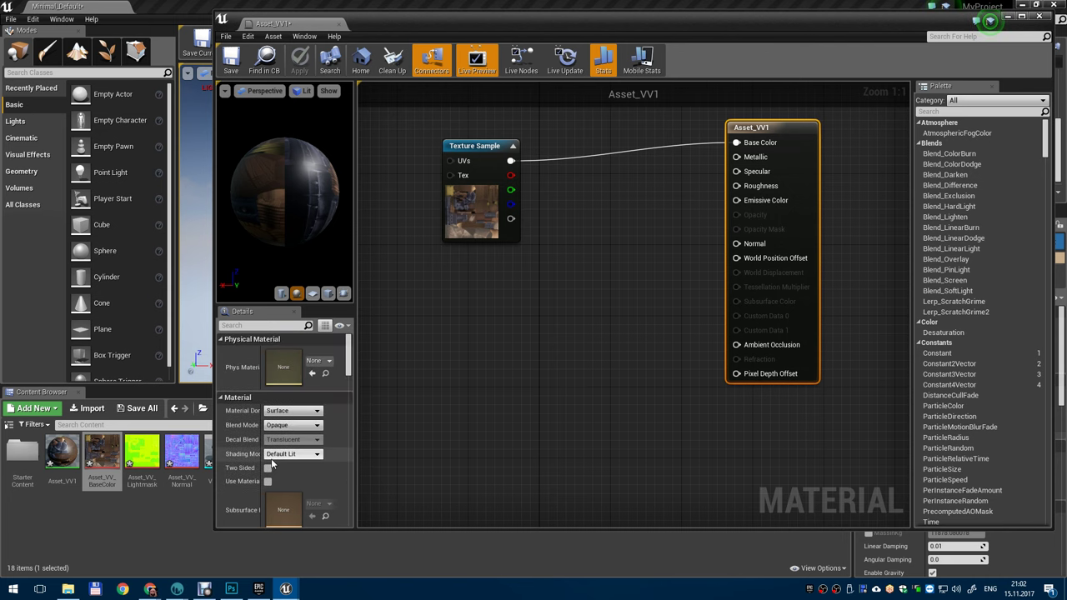
click(267, 469)
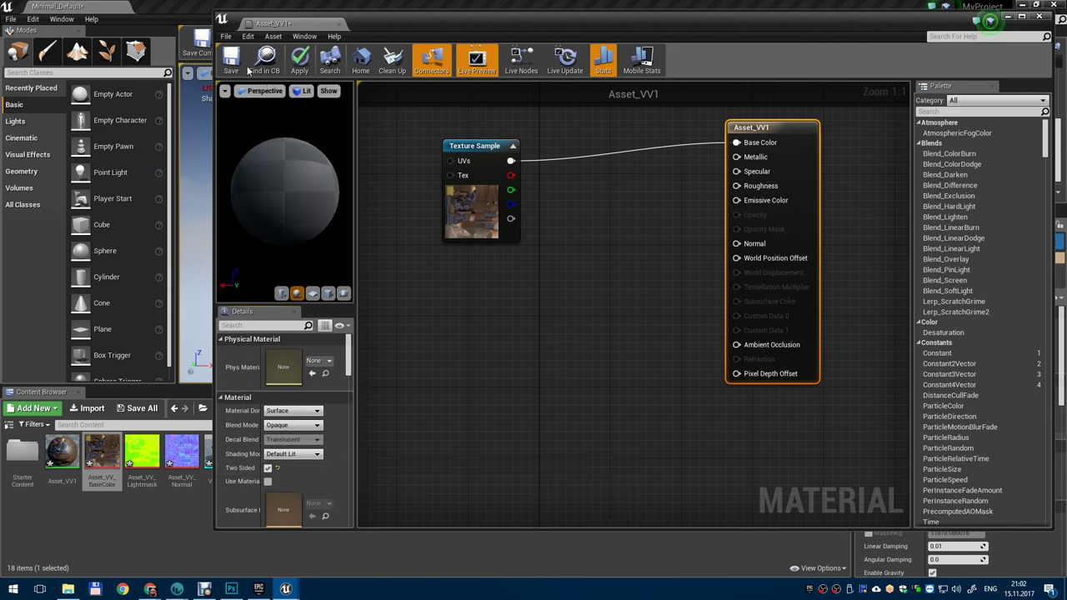
click(299, 58)
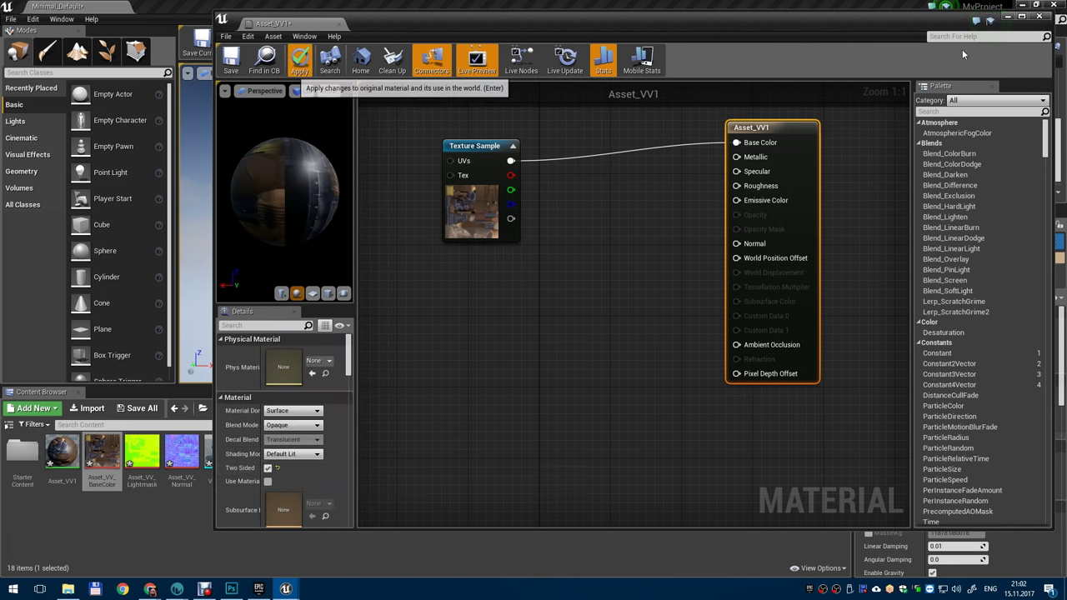
- Examine the two-sided material on the tower's roof in the level from several angles
click(1008, 18)
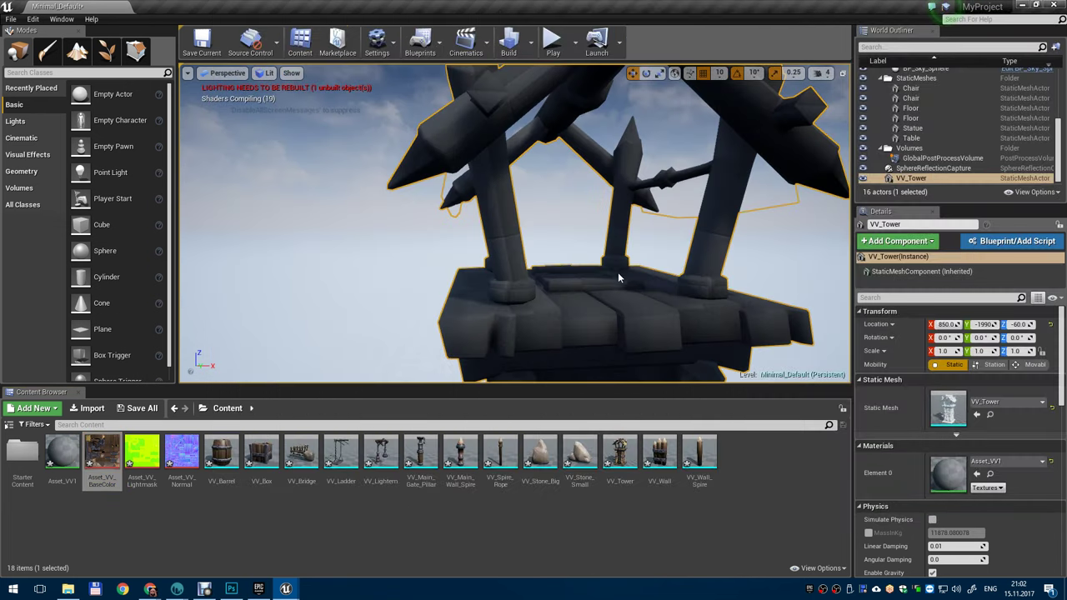
scroll(619, 278, down, 3)
alt+drag(619, 278, 575, 350)
scroll(628, 286, down, 4)
alt+drag(629, 286, 584, 313)
scroll(534, 275, up, 4)
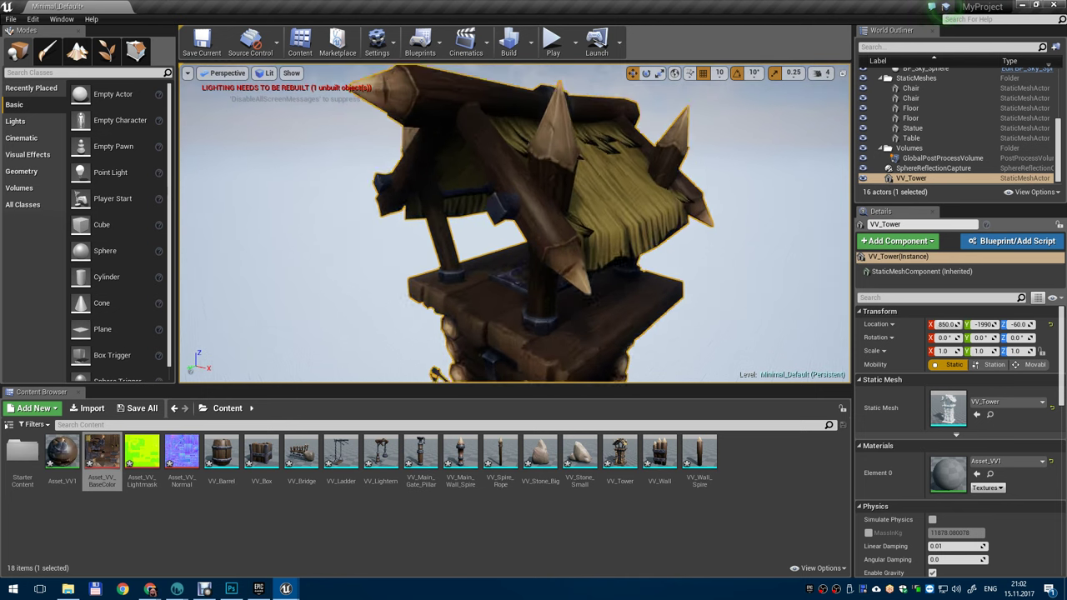
alt+drag(533, 275, 400, 284)
right_drag(617, 277, 604, 275)
- Add the Asset_VV_Normal texture and a Multiply node to the Asset_VV1 material graph
mouse_move(287, 590)
click(345, 538)
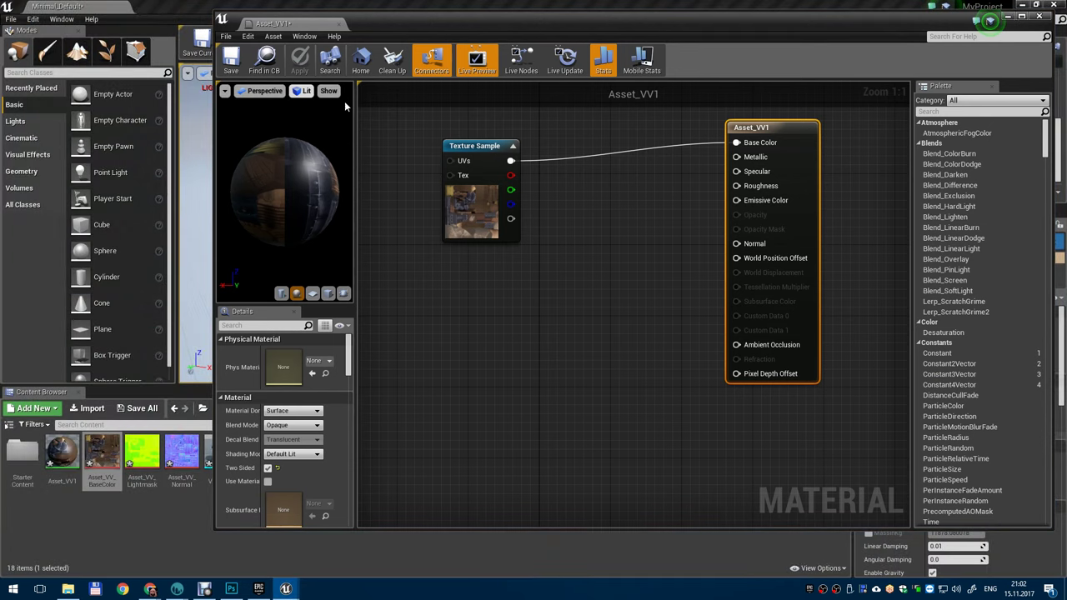
drag(182, 454, 437, 289)
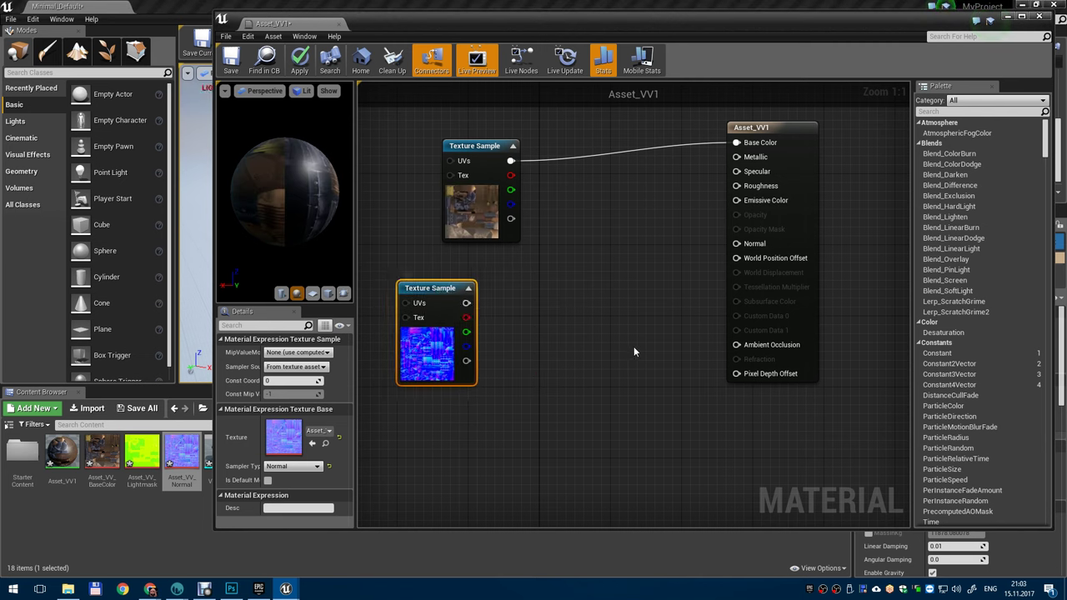
right_click(596, 366)
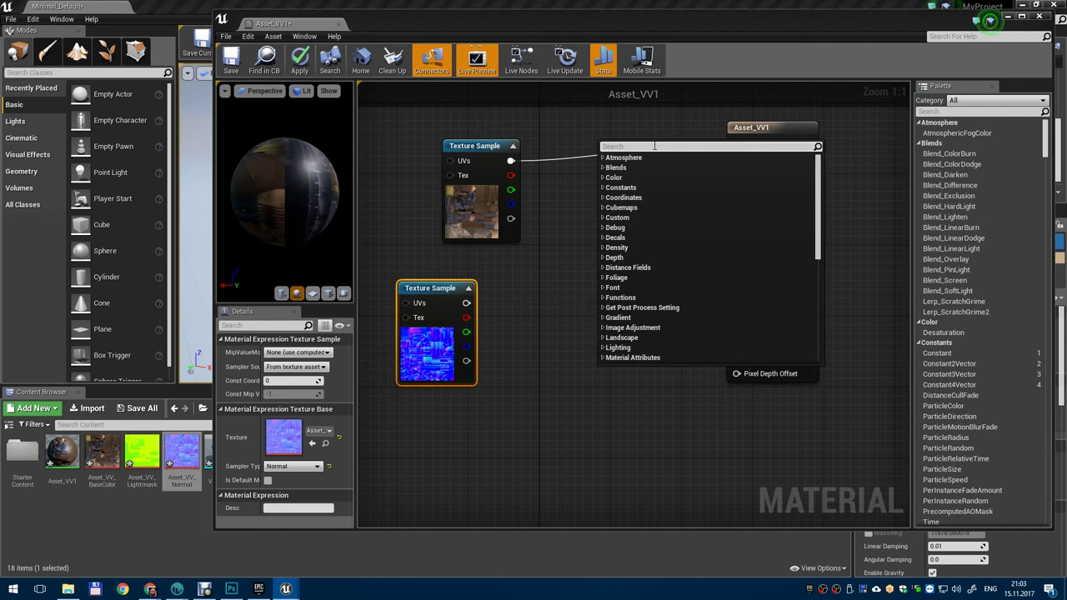
text(mul)
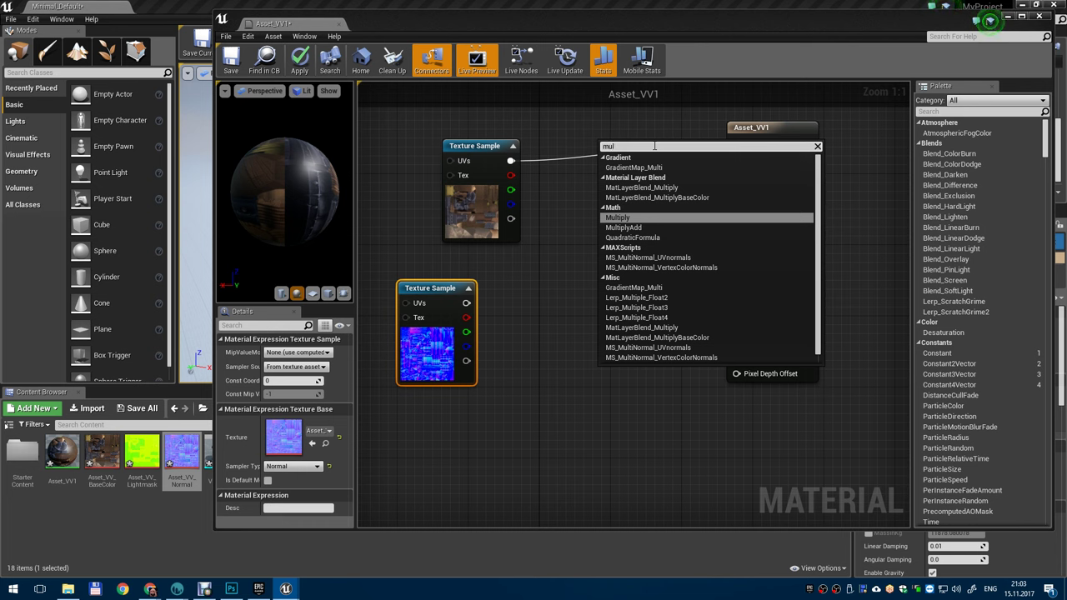
key(Return)
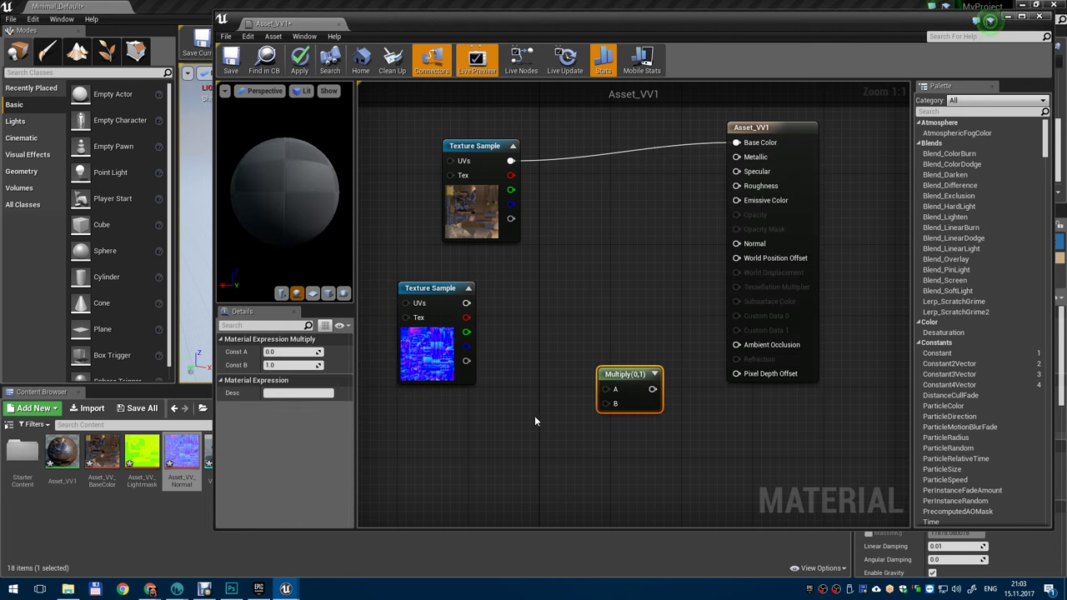
- Multiply the normal texture by a new Constant node, feed the result into the Normal input, and apply the material
right_click(534, 421)
text(con)
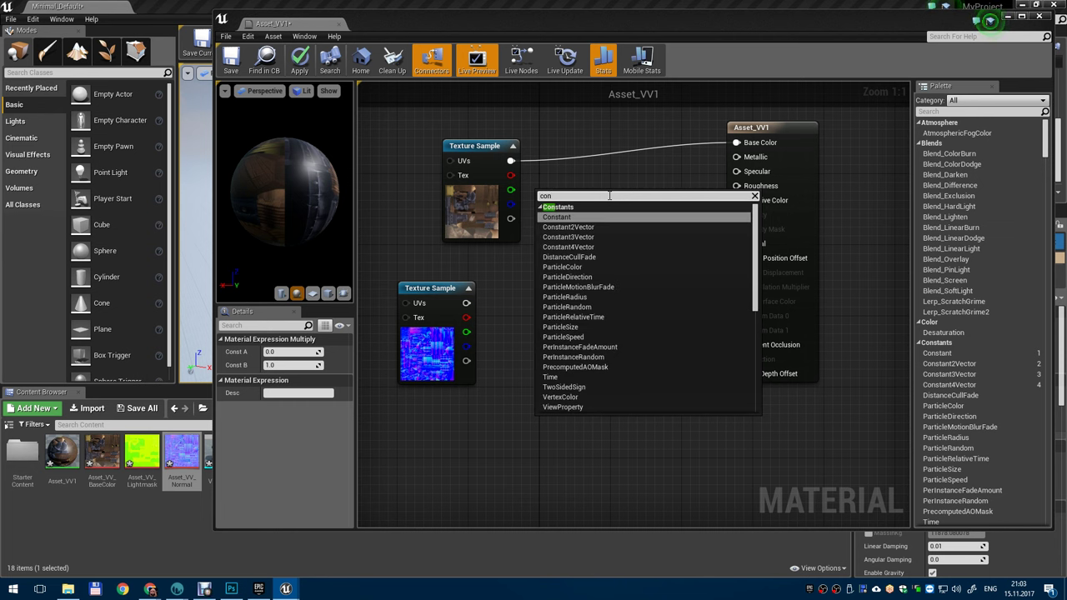
key(Return)
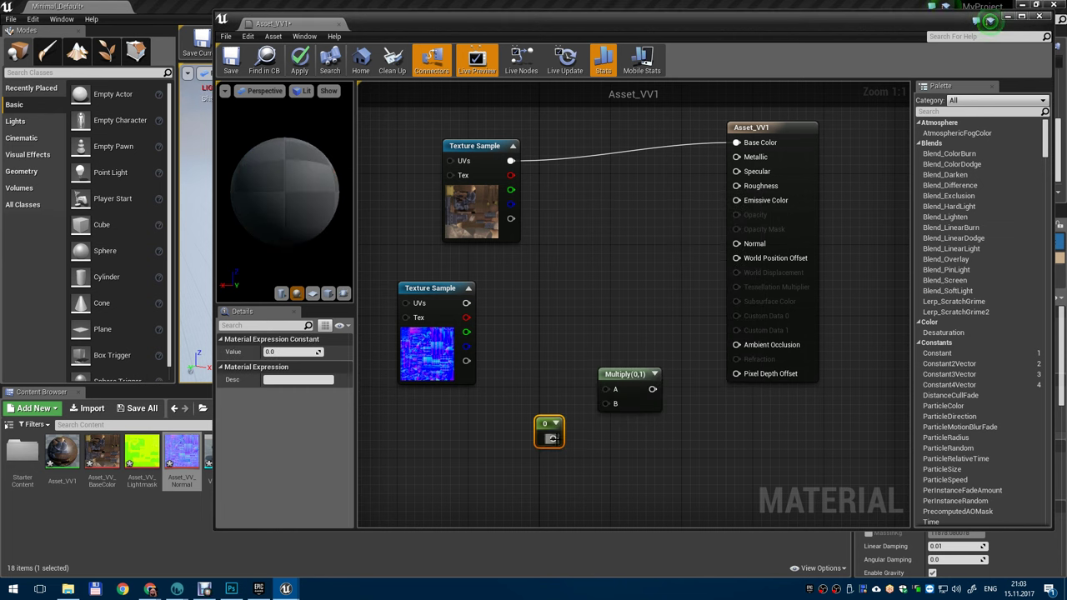
drag(552, 438, 467, 303)
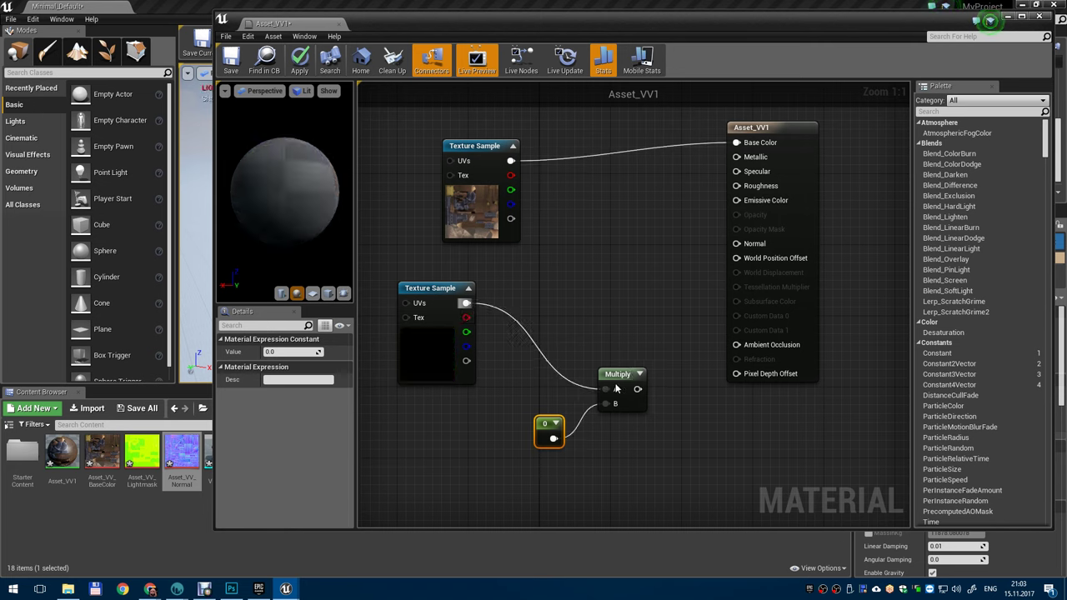
drag(639, 391, 738, 244)
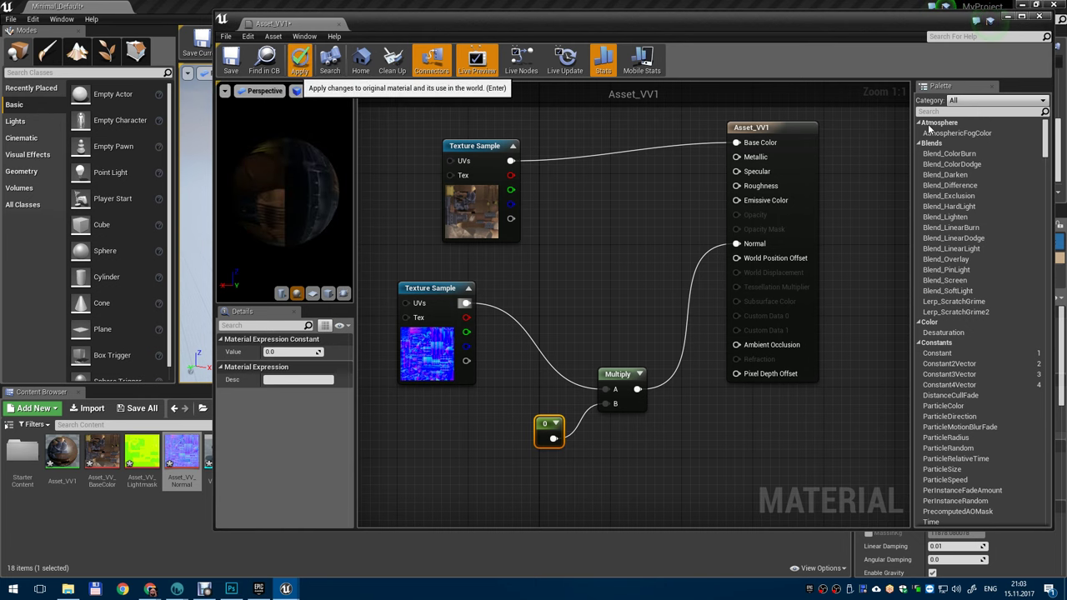
click(299, 60)
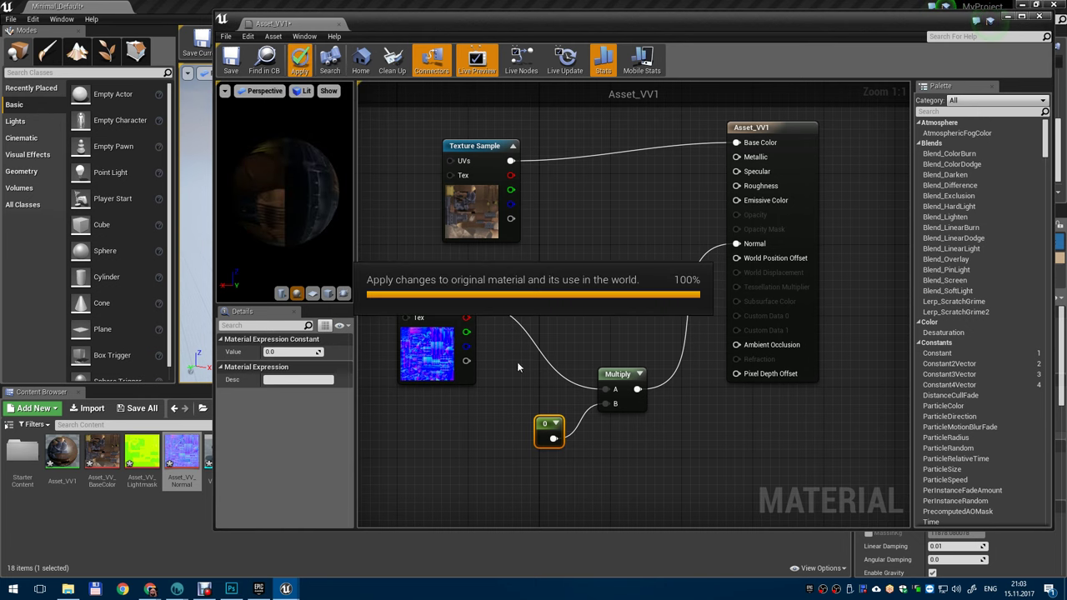
- Examine how VV_Tower is shaded with the multiplied normal map from several sides and distances in the level
click(1009, 18)
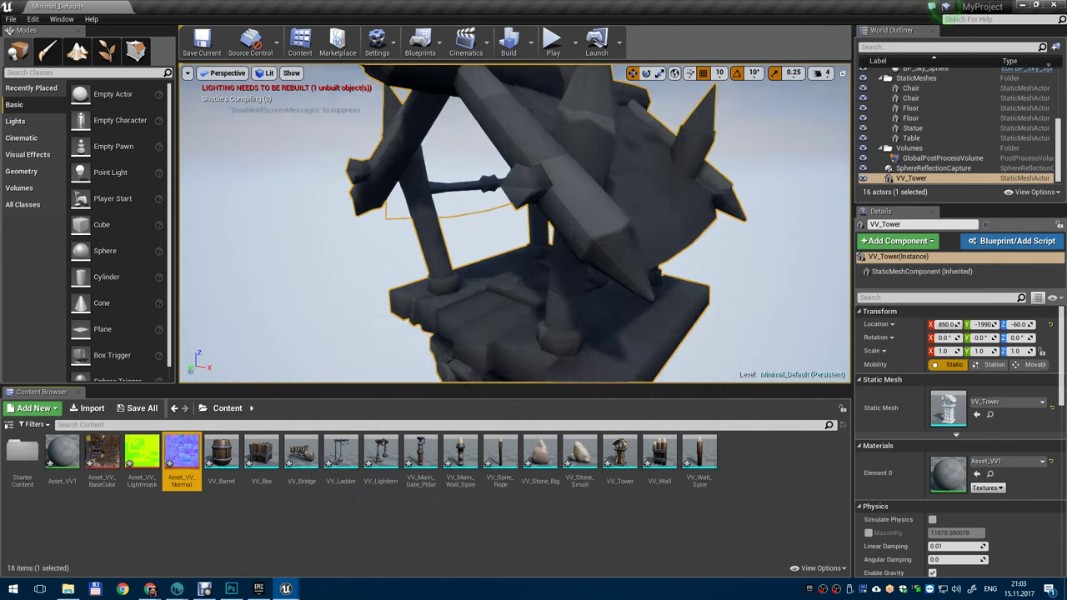
alt+right_drag(674, 231, 642, 231)
alt+drag(674, 231, 584, 217)
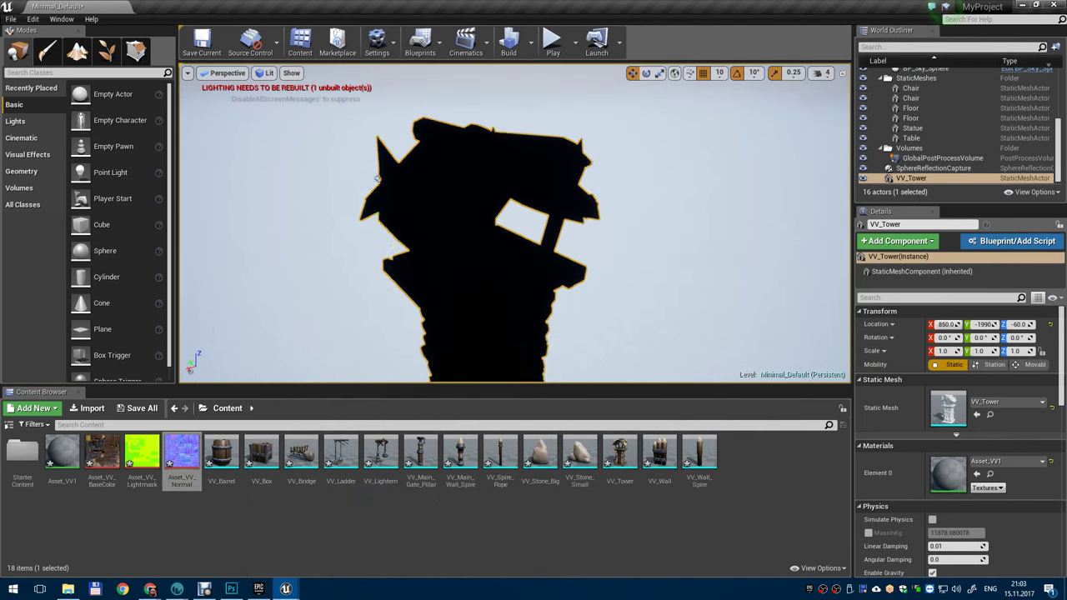
click(674, 231)
alt+right_drag(674, 230, 708, 231)
alt+drag(577, 223, 744, 226)
right_drag(577, 223, 559, 225)
click(555, 216)
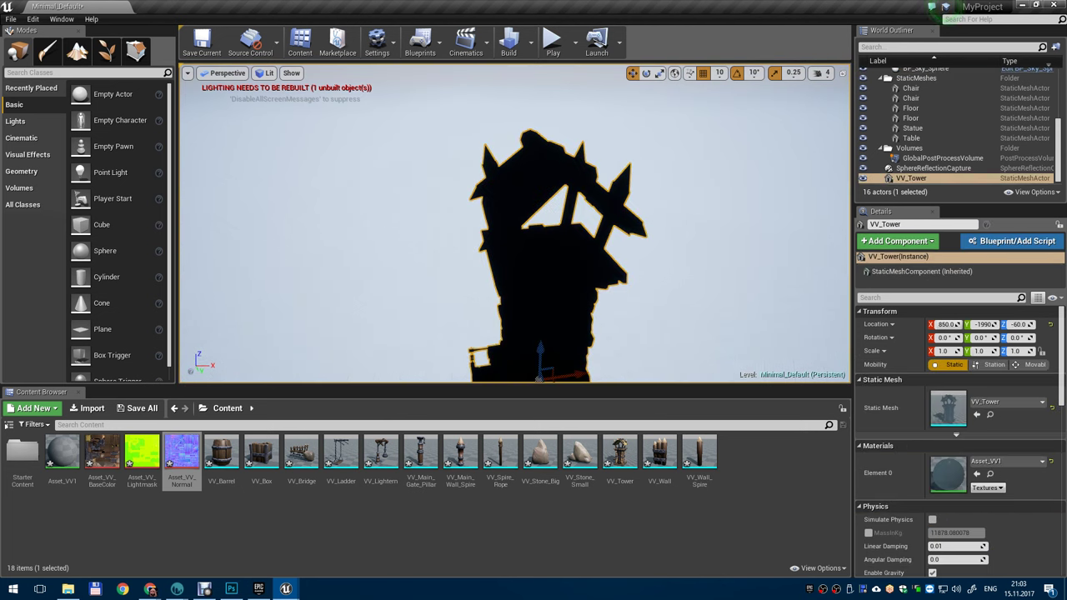
alt+drag(640, 276, 598, 278)
mouse_move(689, 321)
middle_down()
mouse_move(672, 312)
mouse_move(689, 337)
middle_up()
scroll(694, 315, down, 5)
alt+drag(645, 329, 550, 330)
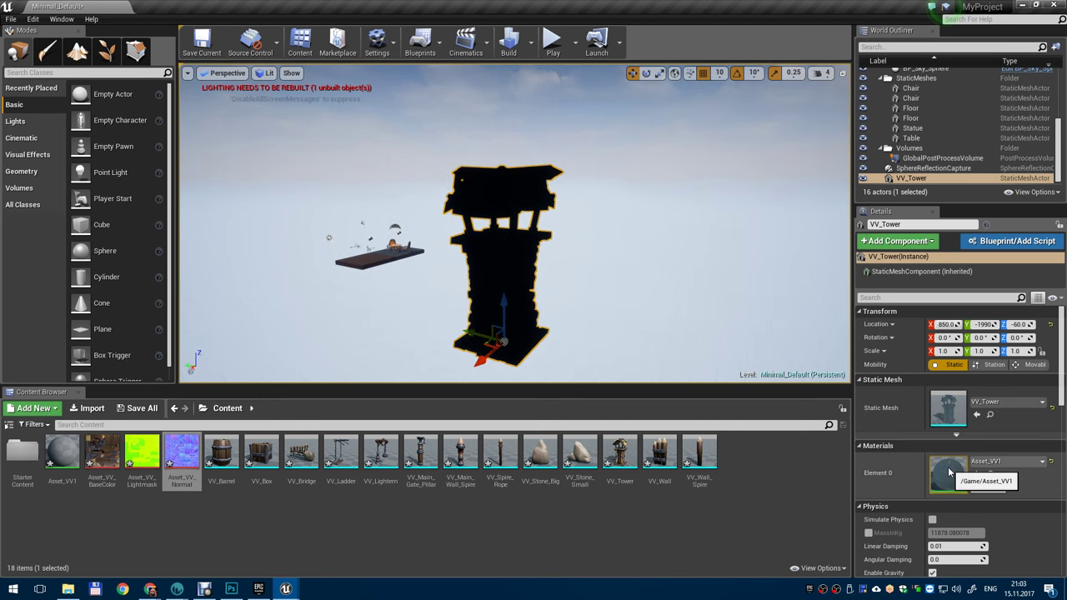
- Recheck the Asset_VV1 node graph and view the tower in the level again
double_click(948, 473)
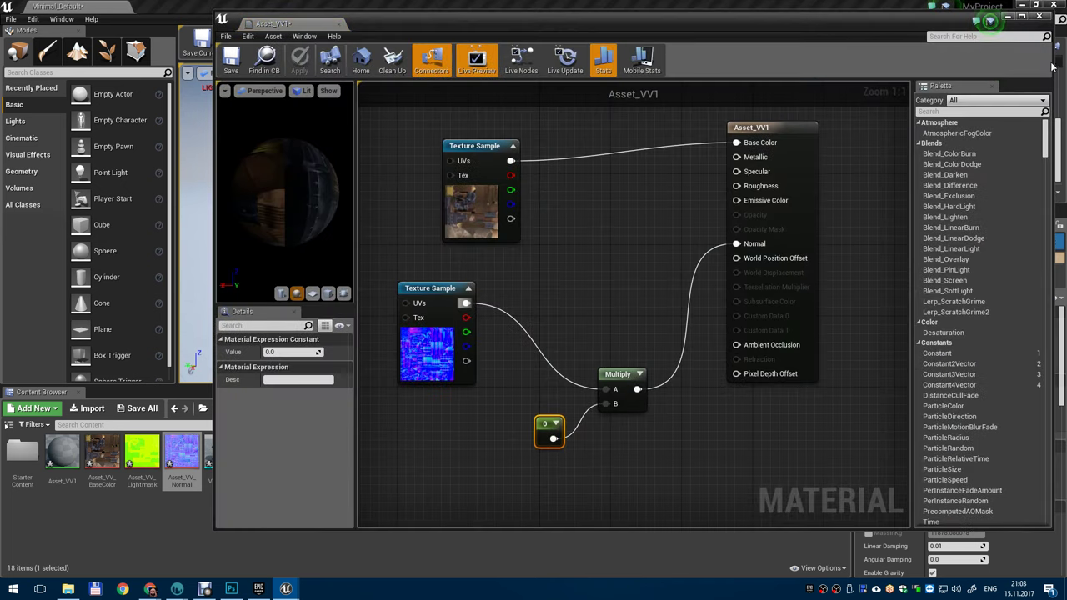
click(1009, 17)
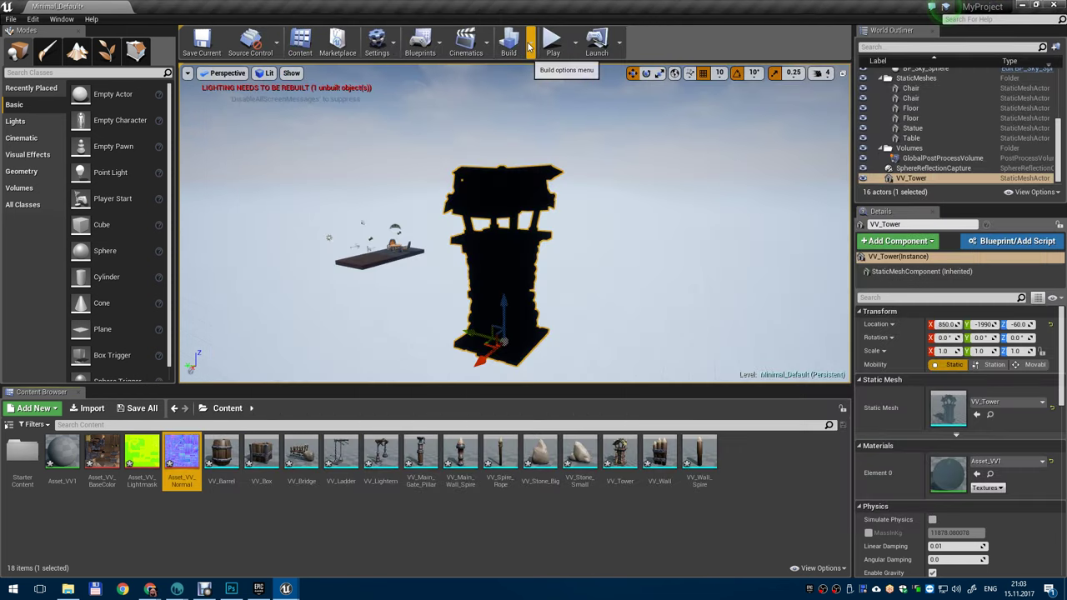
mouse_move(461, 294)
alt+mouse_down()
mouse_move(575, 294)
mouse_move(575, 192)
mouse_move(442, 296)
mouse_move(470, 310)
alt+mouse_up()
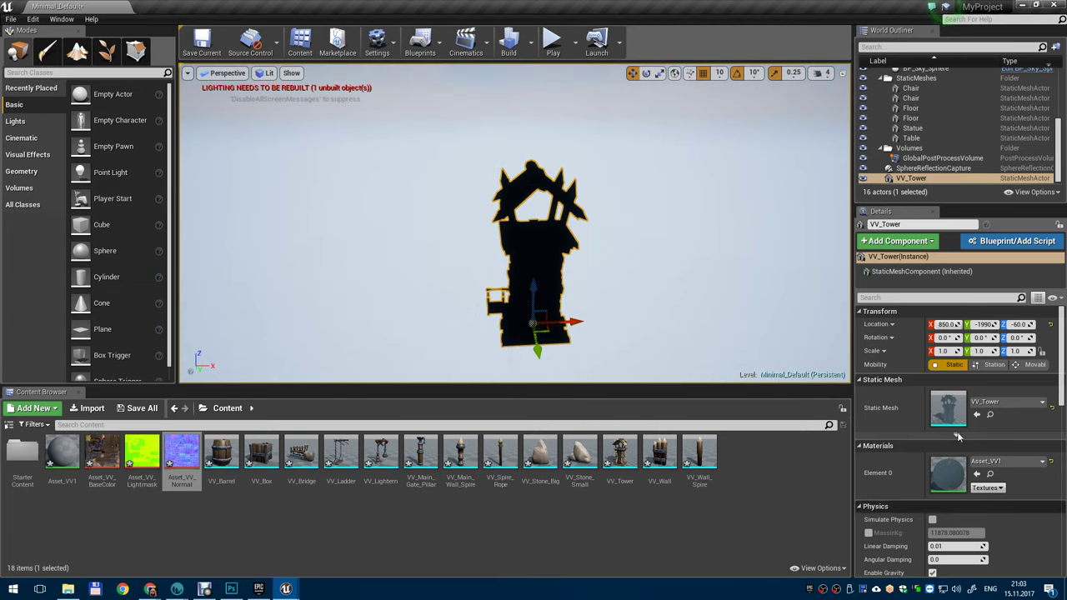
- Set the Constant node multiplying the normal texture in Asset_VV1 to 1 and apply the material
double_click(950, 477)
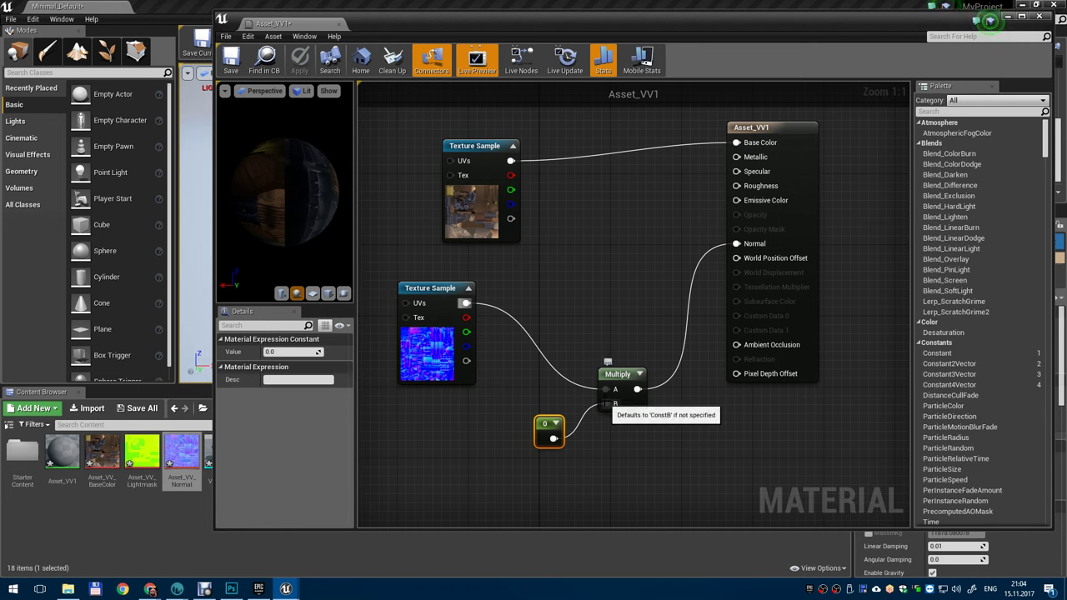
click(288, 351)
text(1)
key(Return)
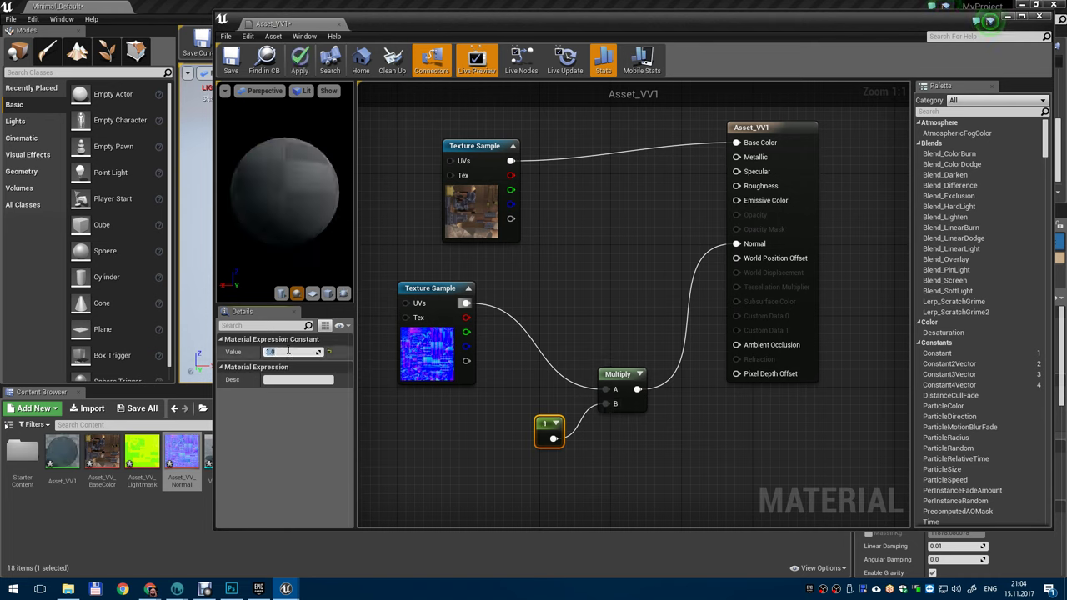
click(301, 58)
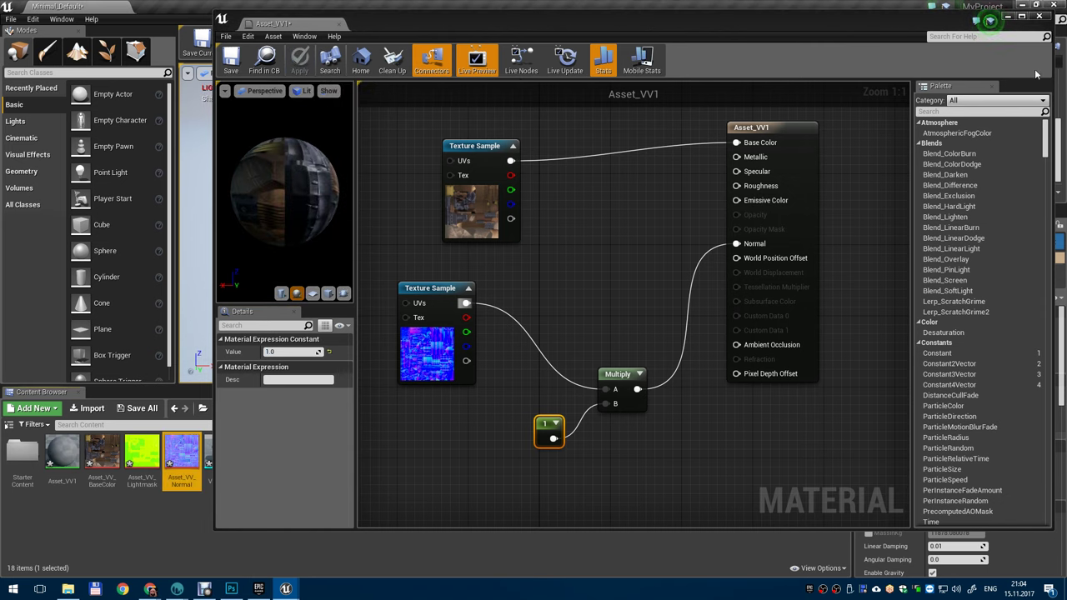
- Examine how VV_Tower is shaded in the level from several sides and distances
click(1008, 17)
scroll(649, 291, up, 2)
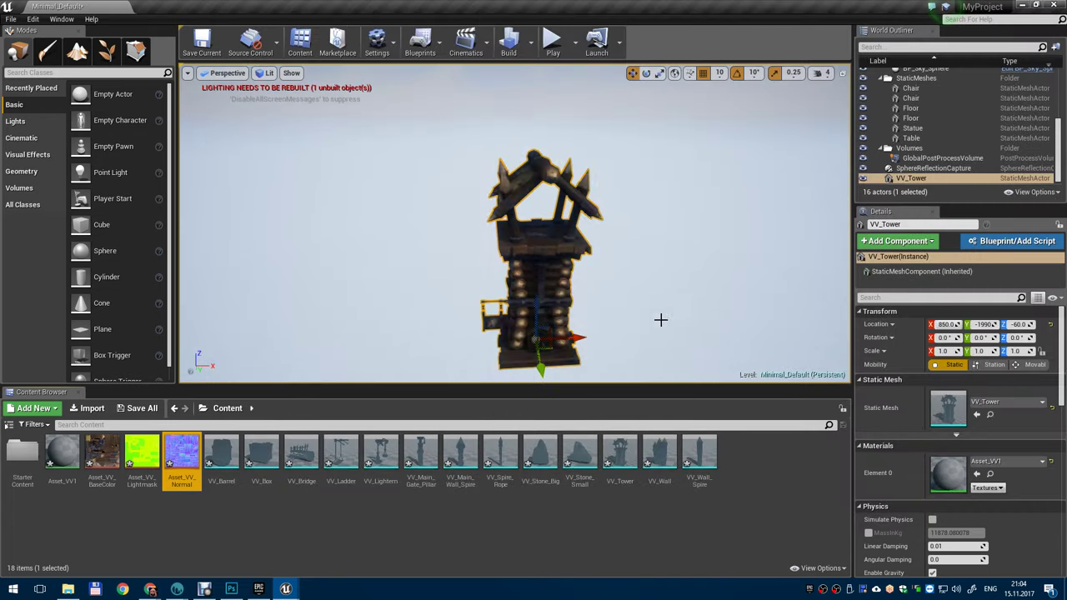
alt+drag(660, 319, 467, 275)
scroll(591, 284, up, 5)
scroll(591, 284, down, 3)
alt+drag(591, 283, 709, 342)
scroll(577, 241, up, 5)
alt+drag(575, 225, 463, 237)
scroll(585, 241, down, 5)
scroll(522, 242, up, 5)
scroll(540, 231, down, 5)
scroll(522, 255, up, 4)
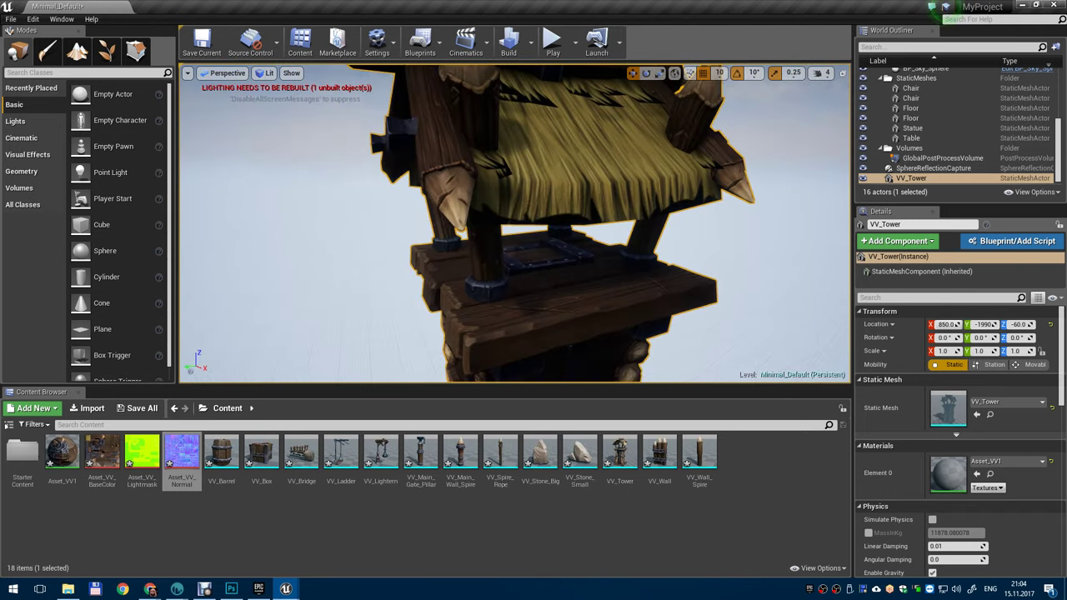
- Return to the Asset_VV1 graph and convert the Constant node feeding Multiply to a parameter
mouse_move(286, 590)
click(336, 523)
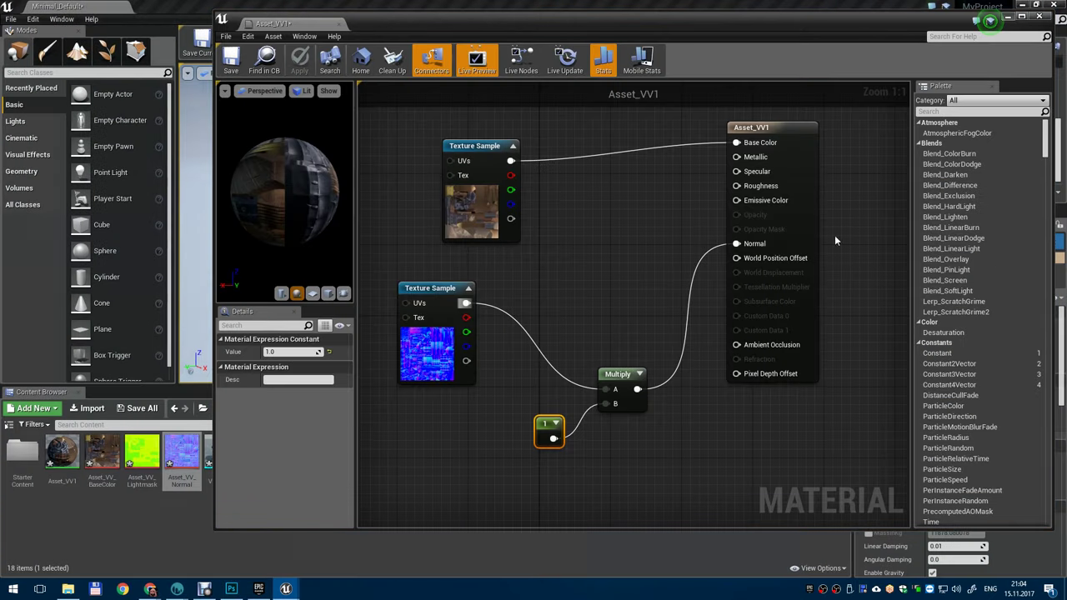
right_click(542, 425)
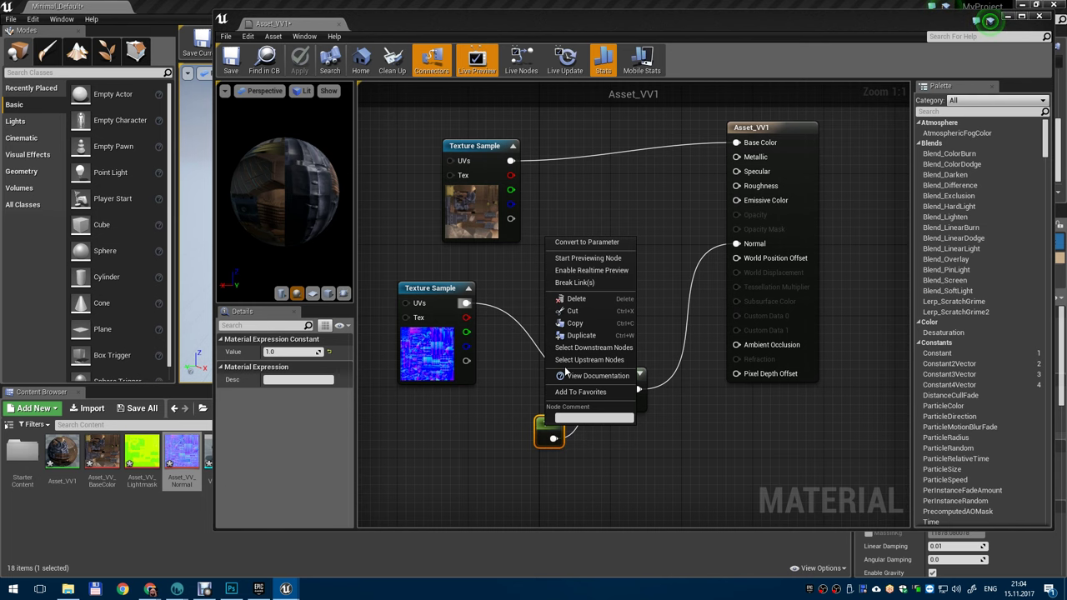
click(604, 243)
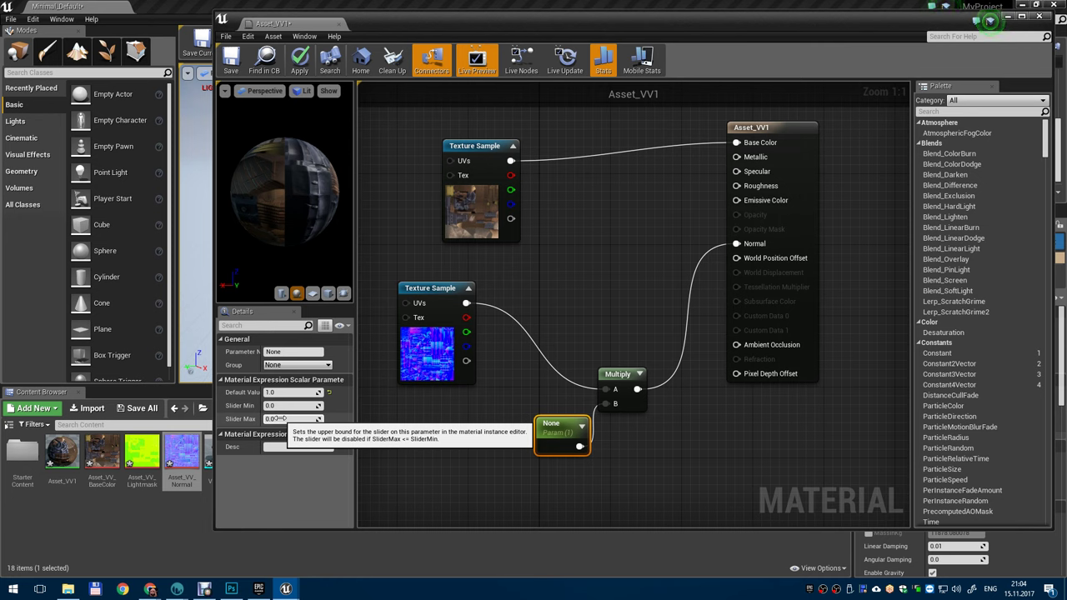
- Set the scalar parameter's Slider Max to 10 and its Default Value to 5
click(279, 419)
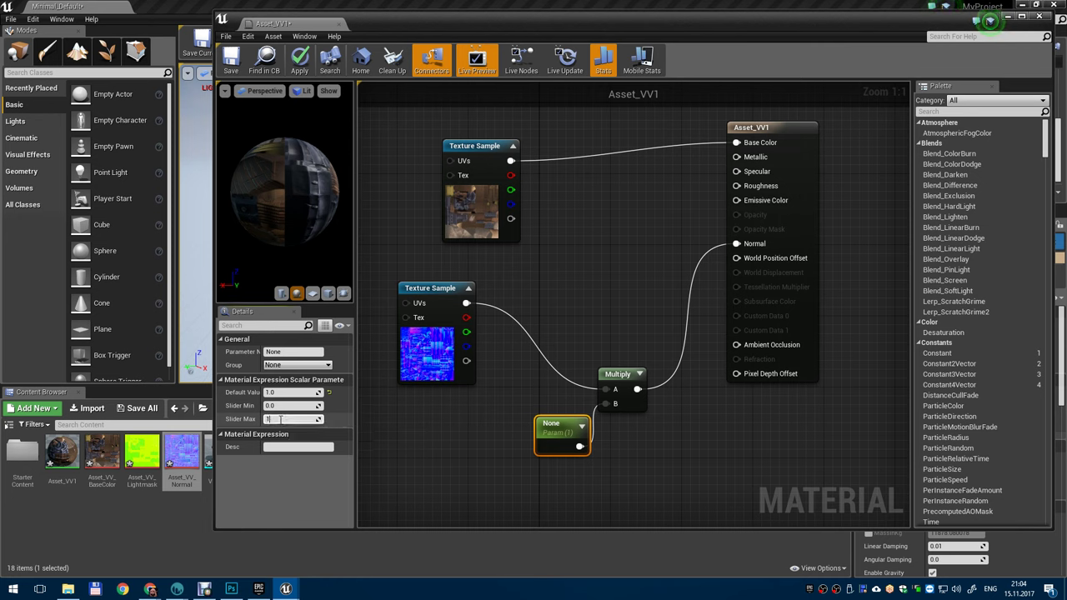
text(10)
click(283, 405)
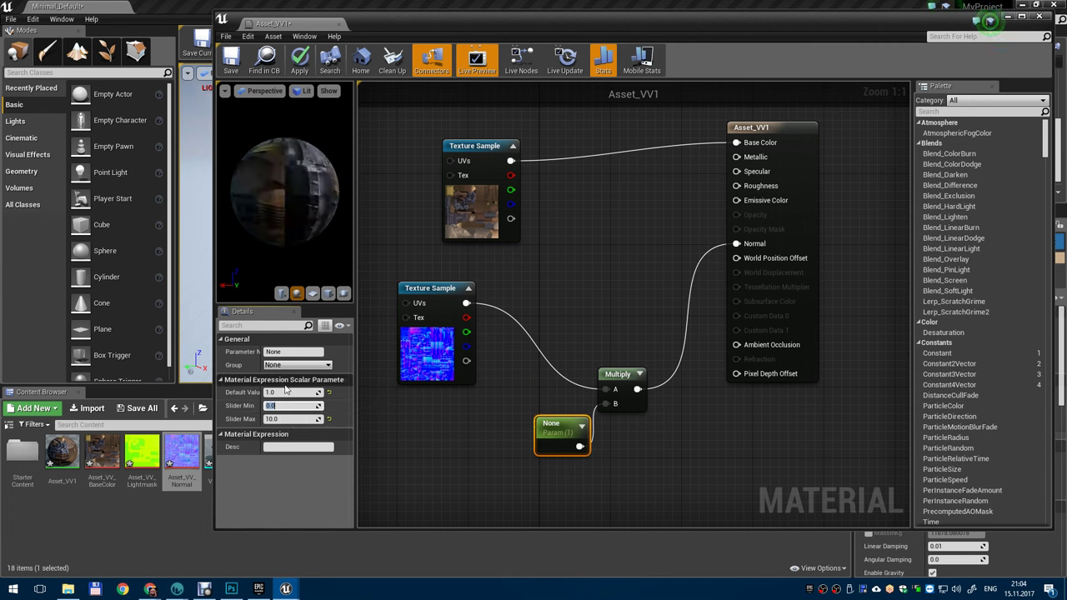
click(271, 392)
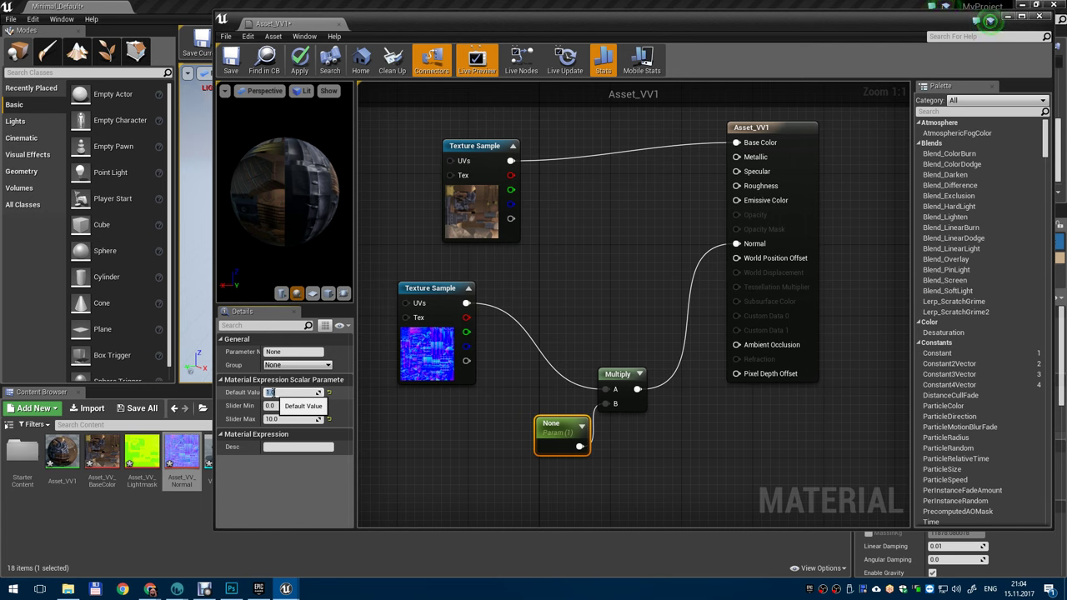
text(5)
key(Return)
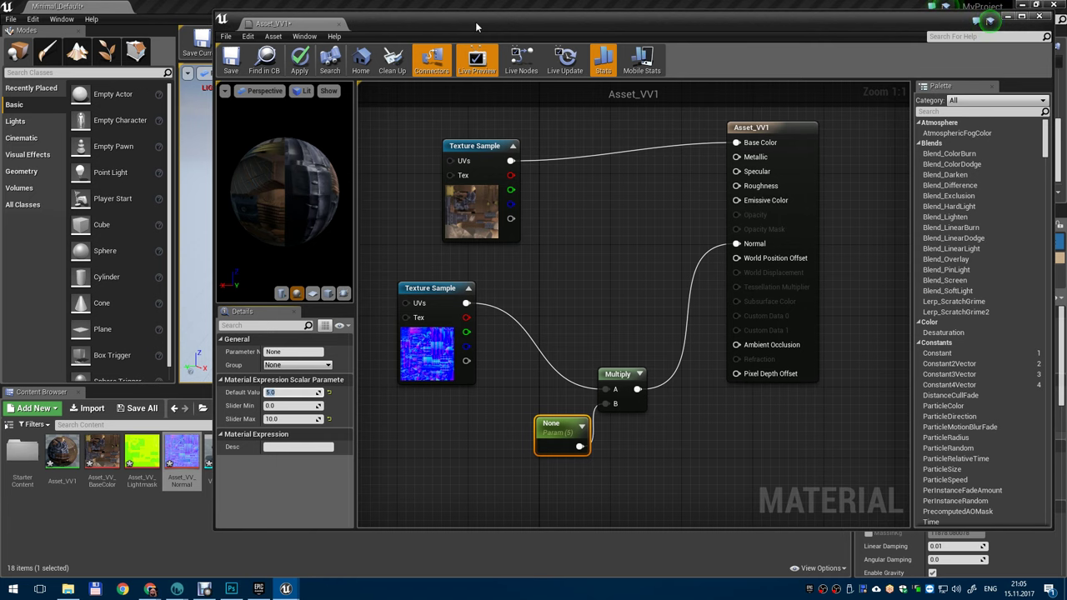
- Open the Asset_VV_Lightmask texture asset to view it and its properties
drag(476, 28, 521, 33)
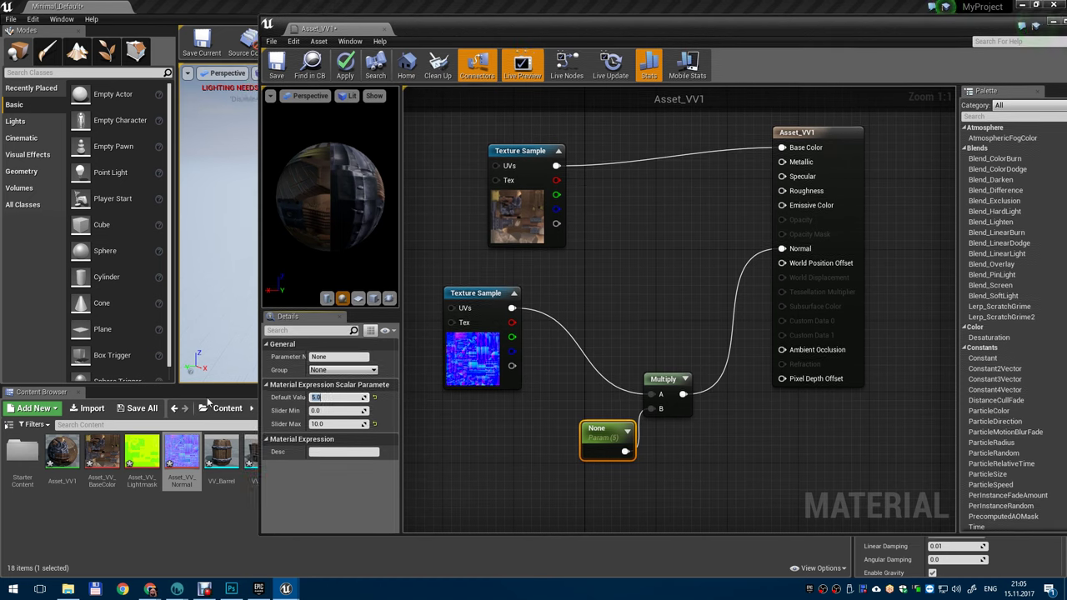
right_click(140, 455)
click(141, 469)
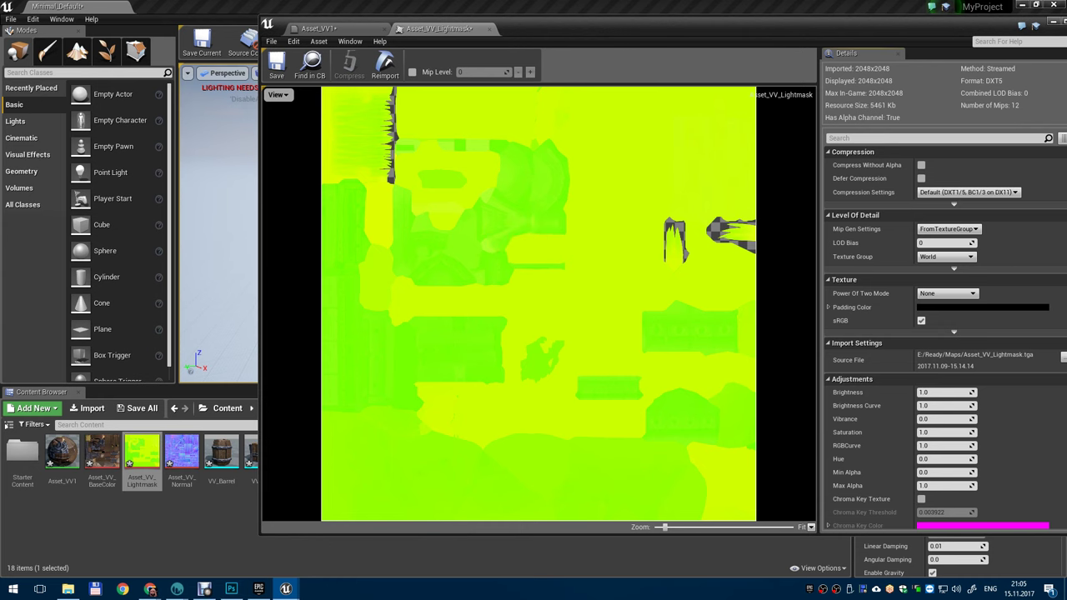
right_click(138, 457)
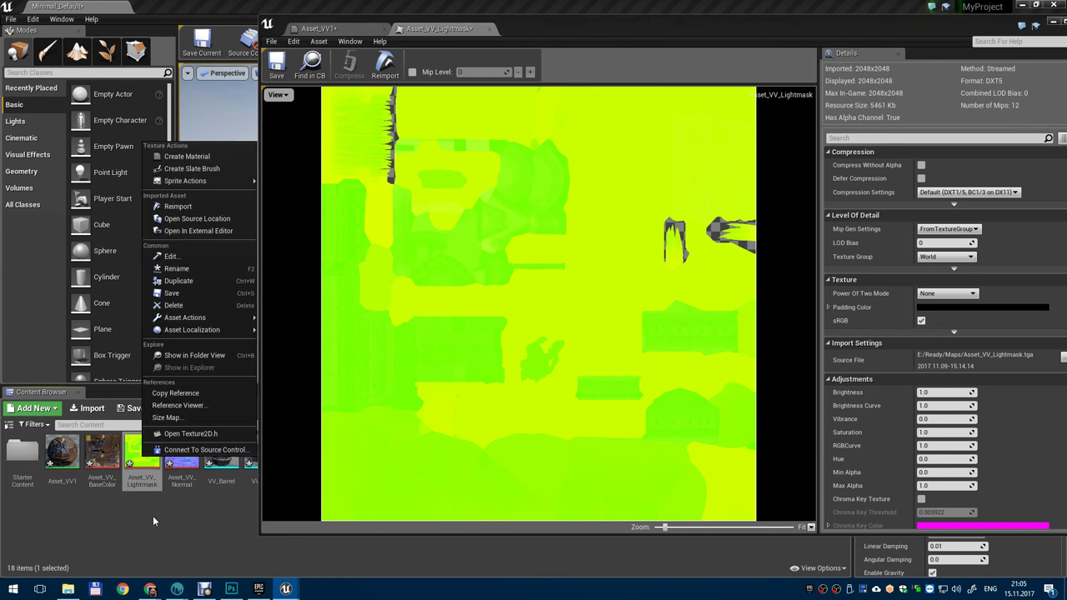
- Open Asset_VV_Lightmask.tga from the Ready\Maps folder in Photoshop, leaving its colors unmanaged
click(68, 588)
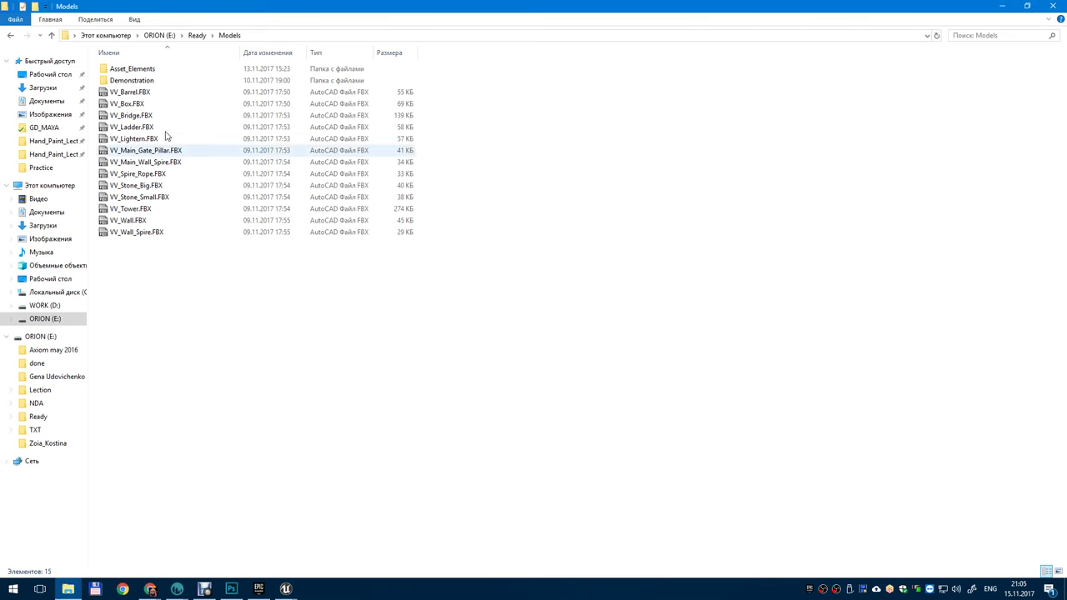
click(198, 35)
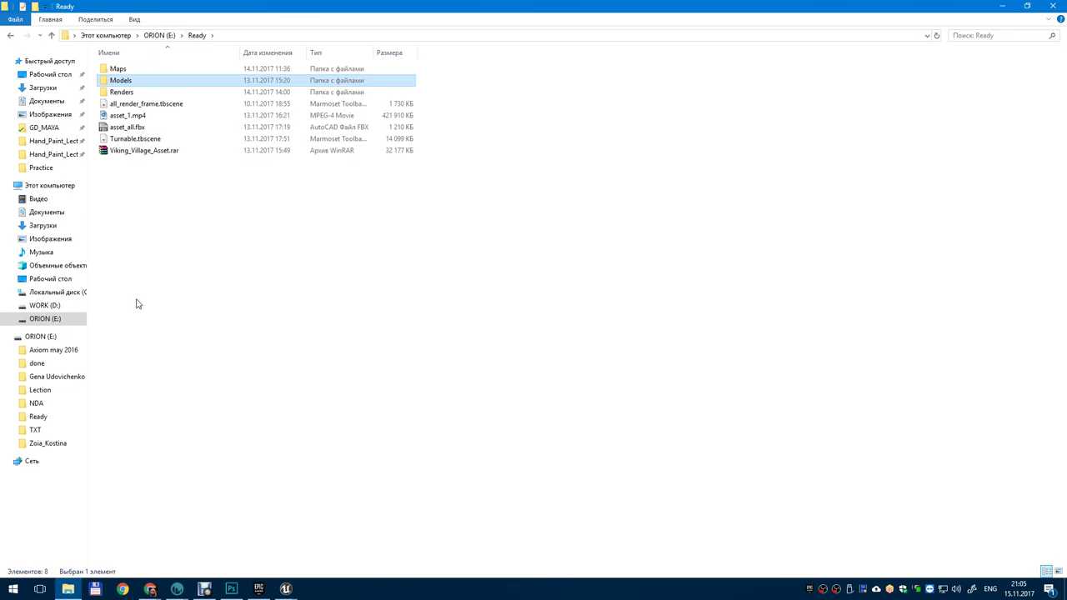
double_click(140, 69)
right_click(171, 80)
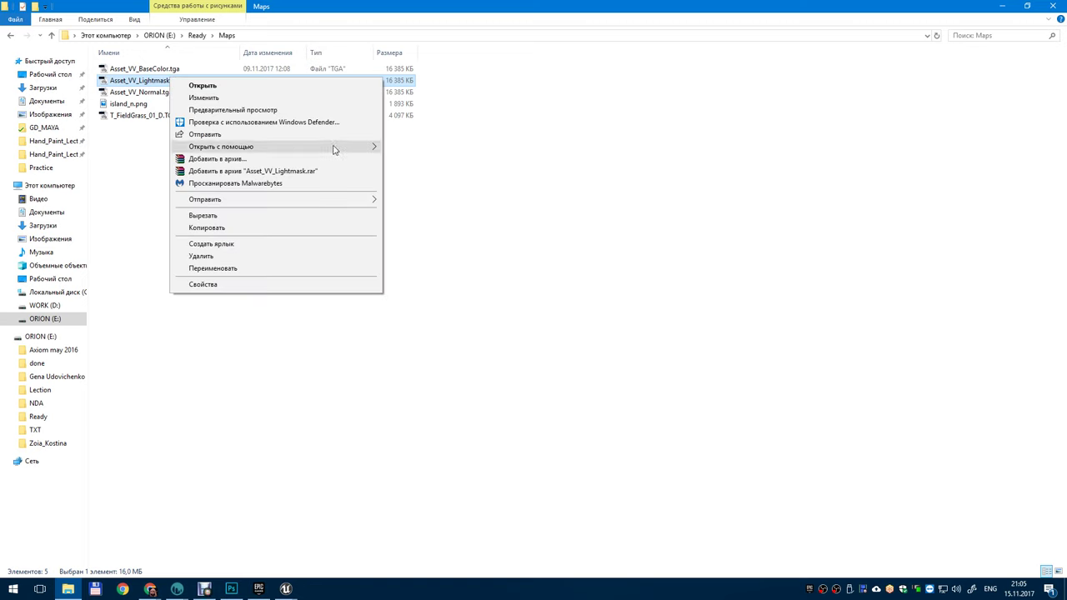
mouse_move(334, 149)
click(414, 148)
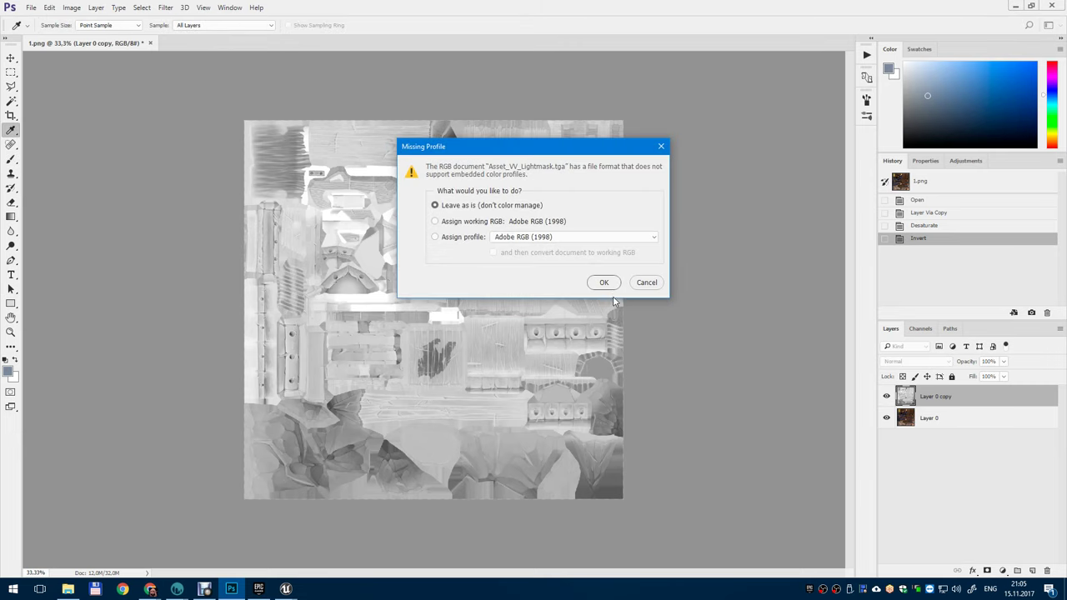
key(b)
click(604, 282)
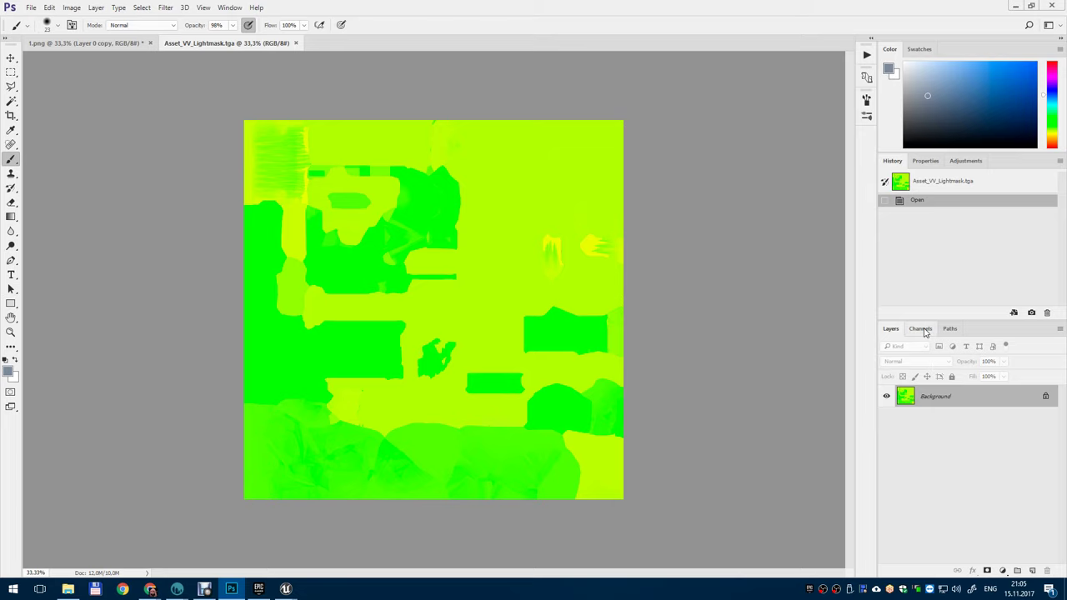
- Examine the light mask's Alpha 1, Red, Green and Blue channels separately, then the RGB composite together with the alpha
click(920, 330)
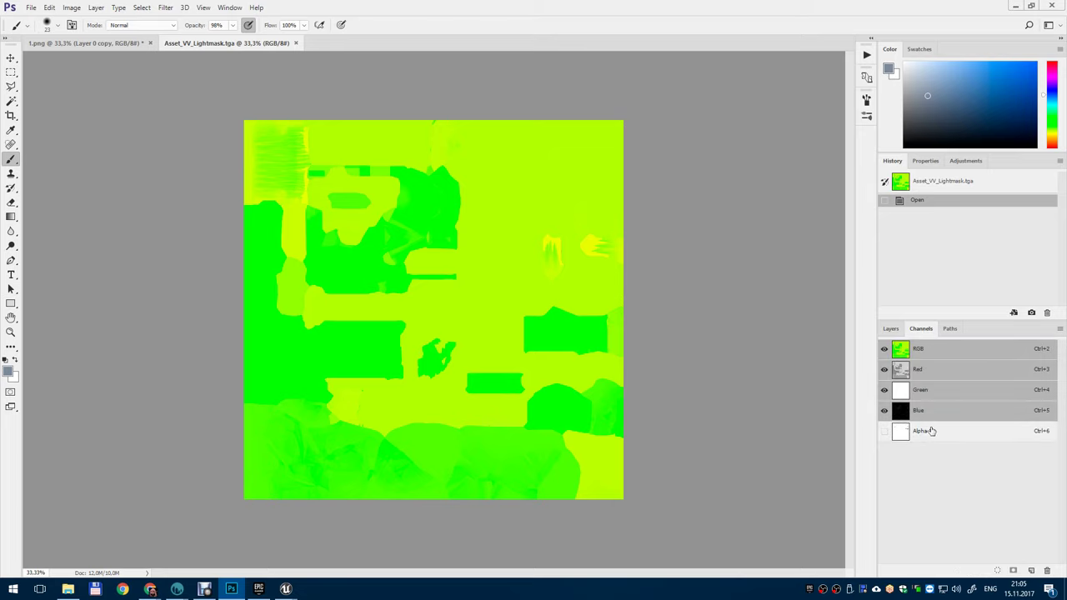
click(896, 438)
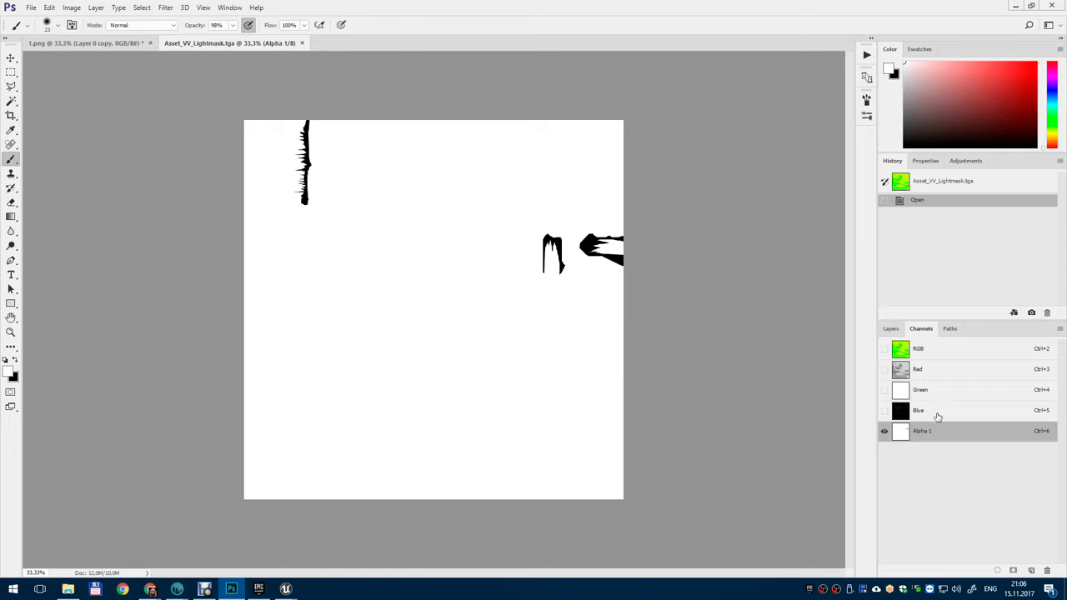
click(931, 372)
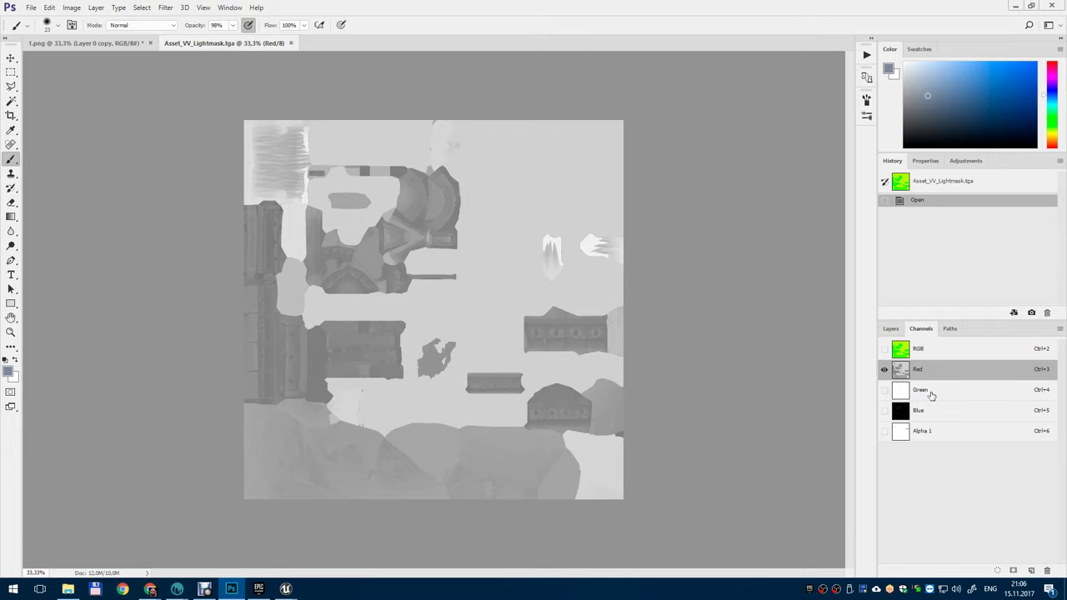
click(931, 395)
click(925, 413)
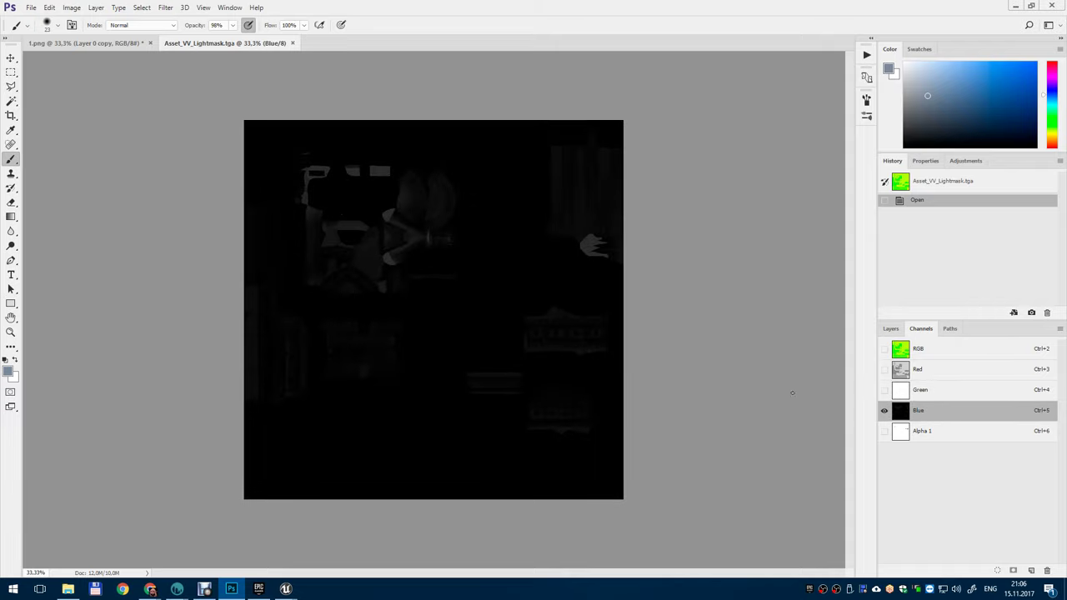
click(922, 356)
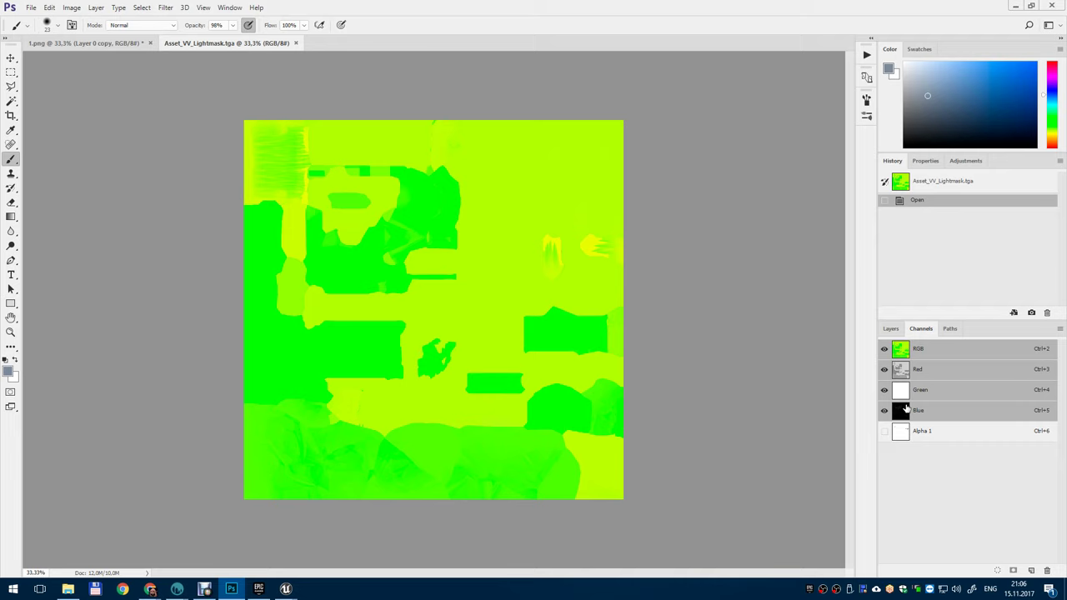
click(940, 432)
click(934, 346)
click(885, 432)
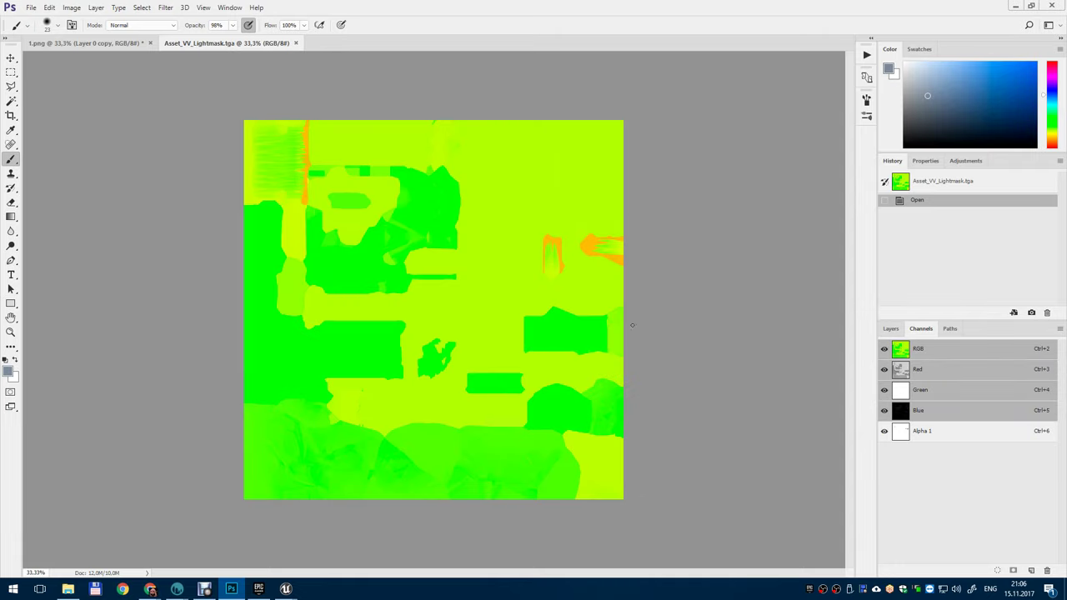
- Switch back to Unreal, close the light mask texture view, and add Asset_VV_Lightmask to the Asset_VV1 material graph
click(1015, 5)
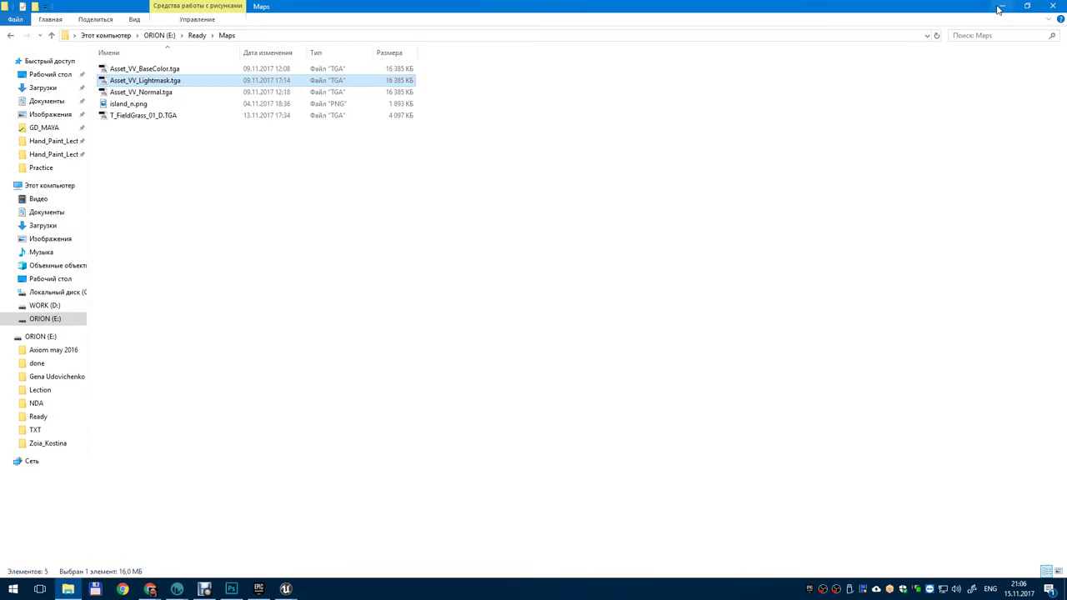
click(1002, 6)
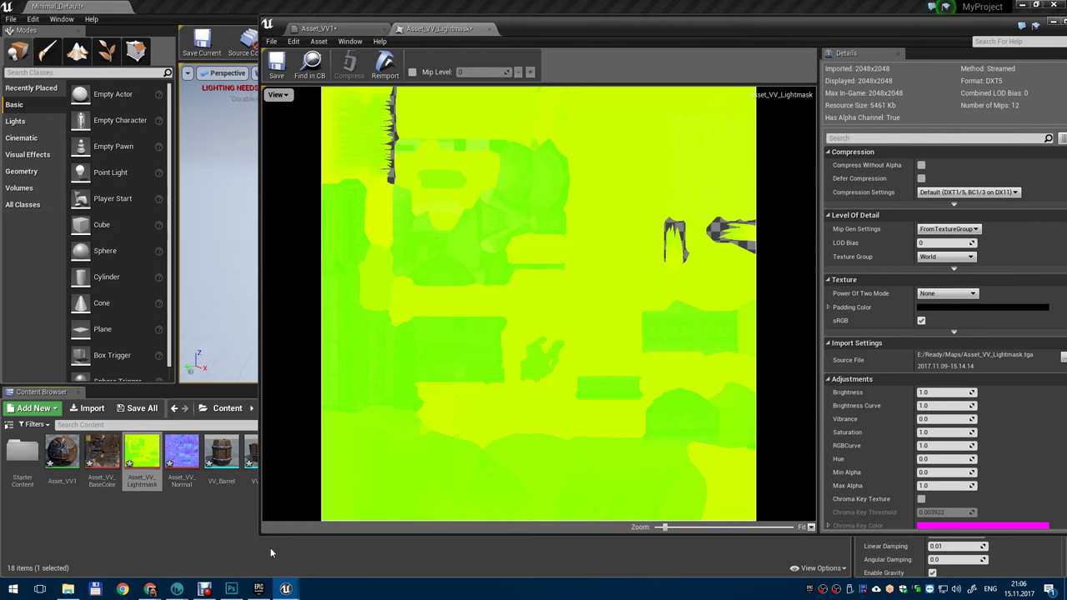
click(491, 28)
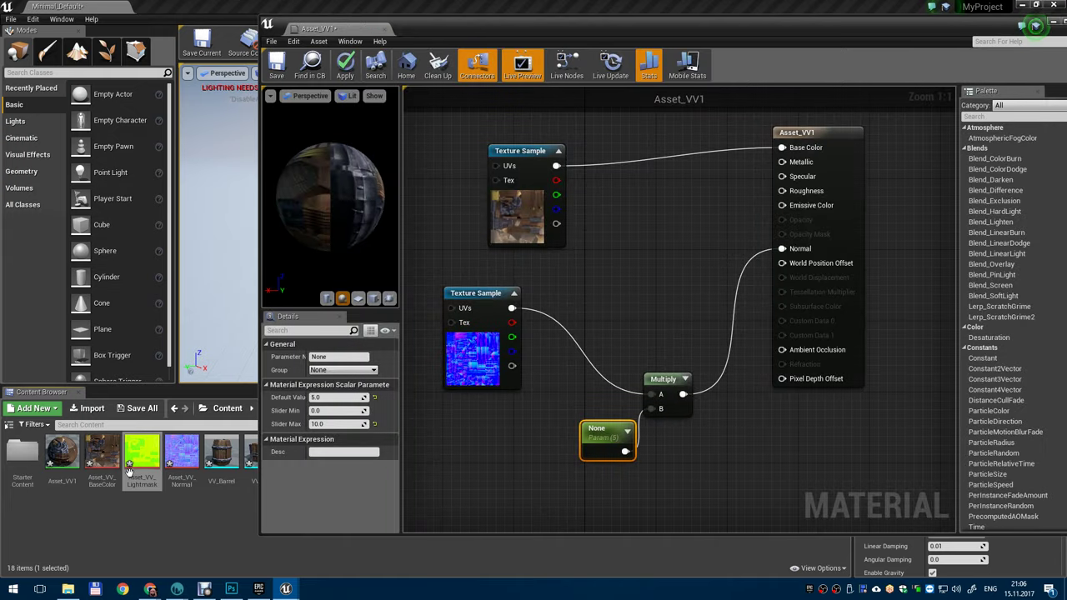
drag(128, 473, 553, 270)
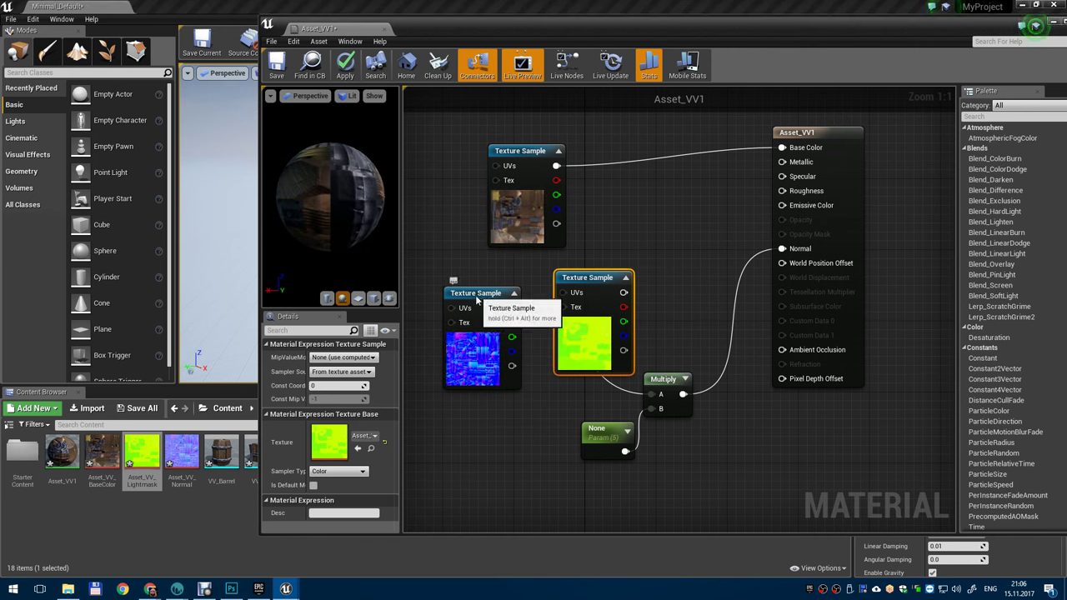
- Rearrange the graph with the base color texture on top, the light mask below it, and the normal map group lowest
drag(467, 293, 491, 364)
drag(645, 379, 583, 484)
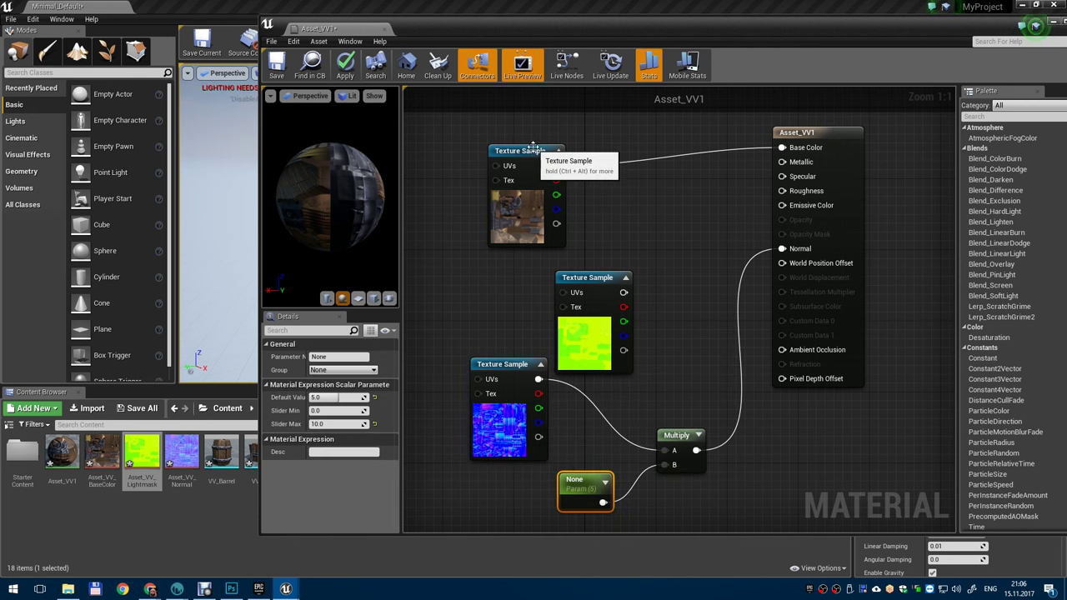
drag(536, 151, 545, 125)
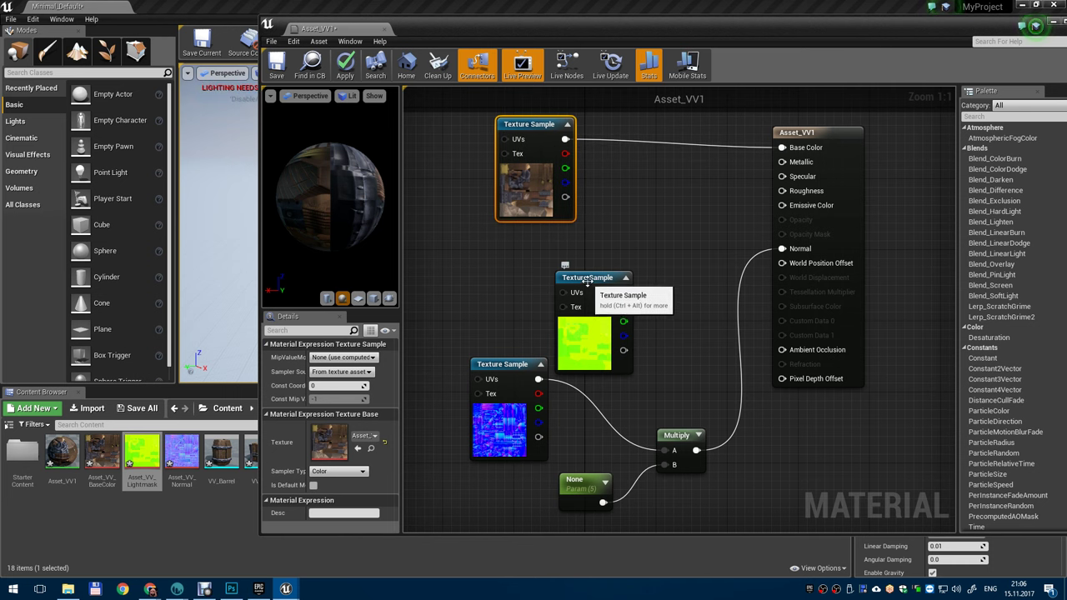
drag(589, 283, 576, 254)
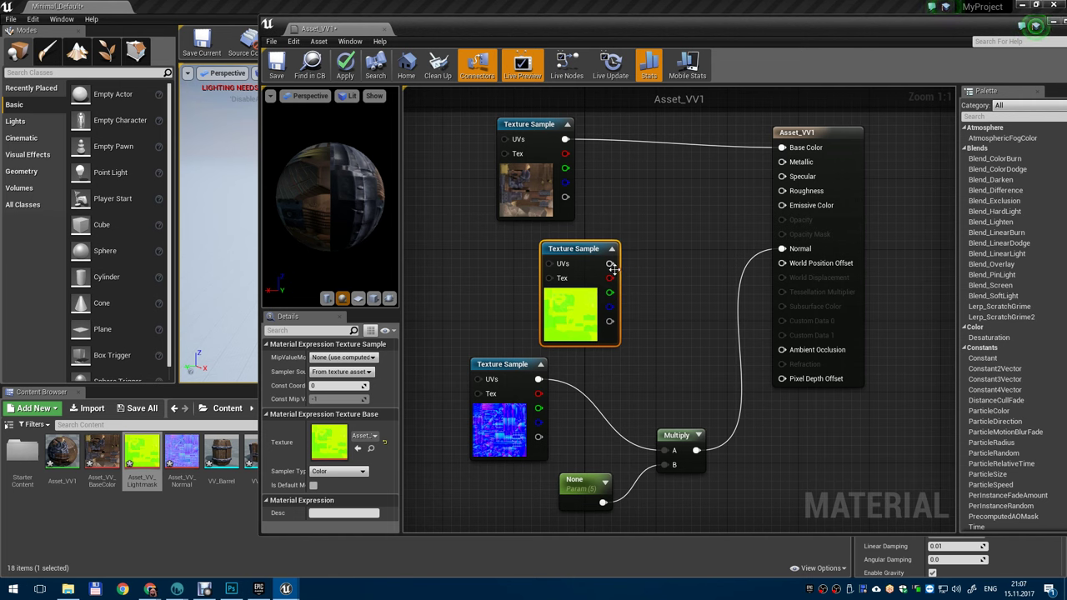
right_click(691, 249)
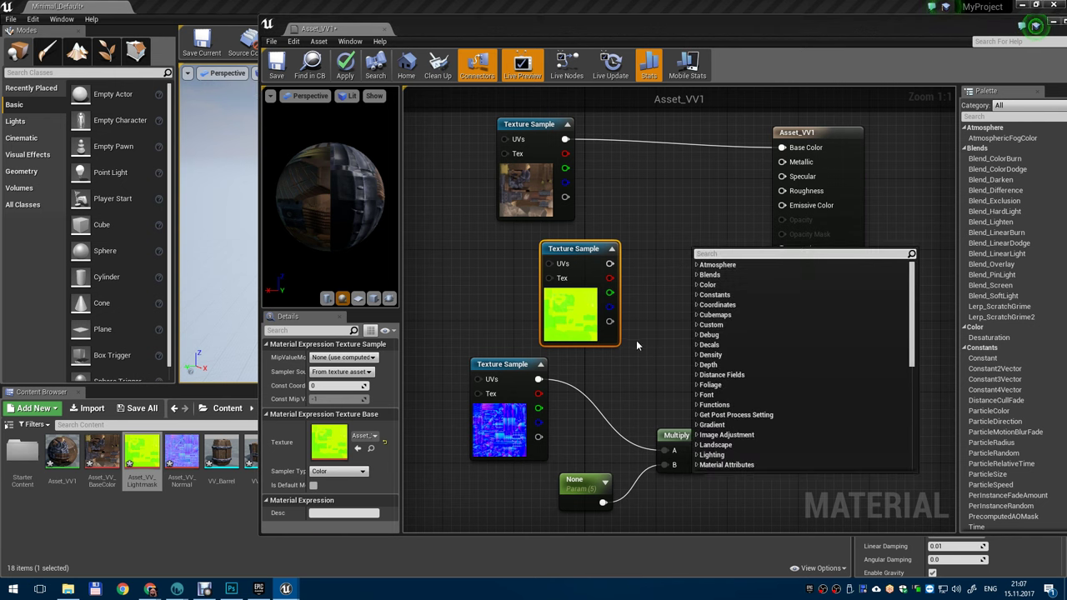
click(646, 358)
click(675, 435)
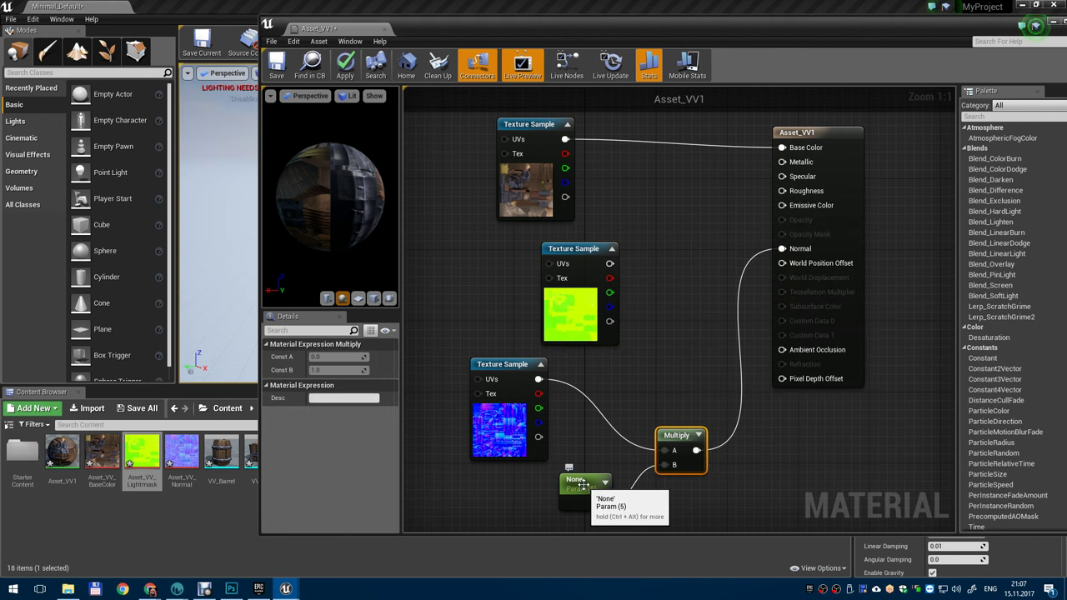
ctrl+click(587, 482)
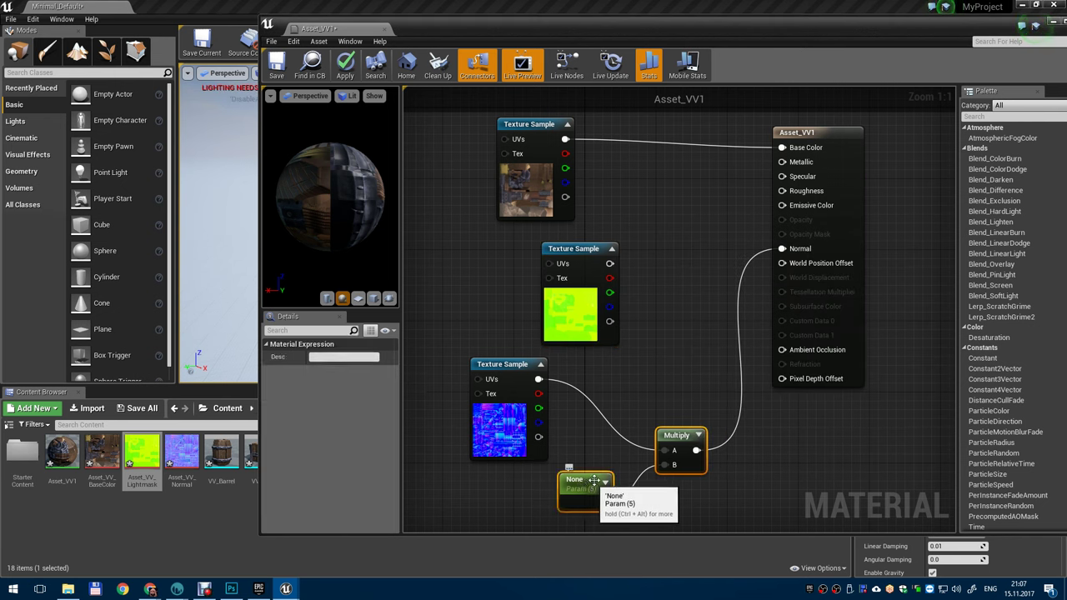
right_click(665, 305)
text(mult)
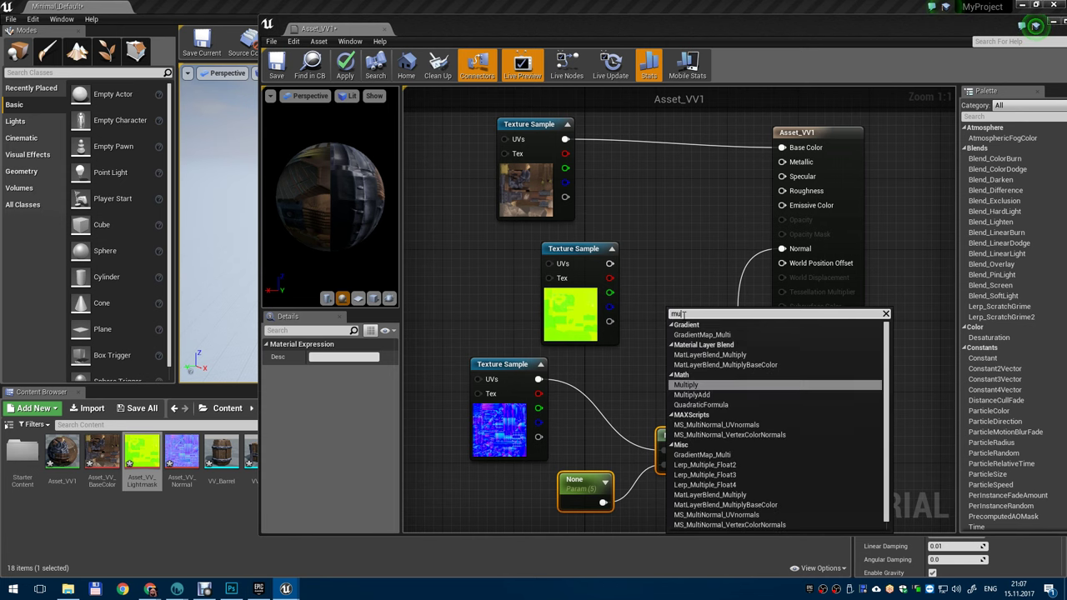
key(Return)
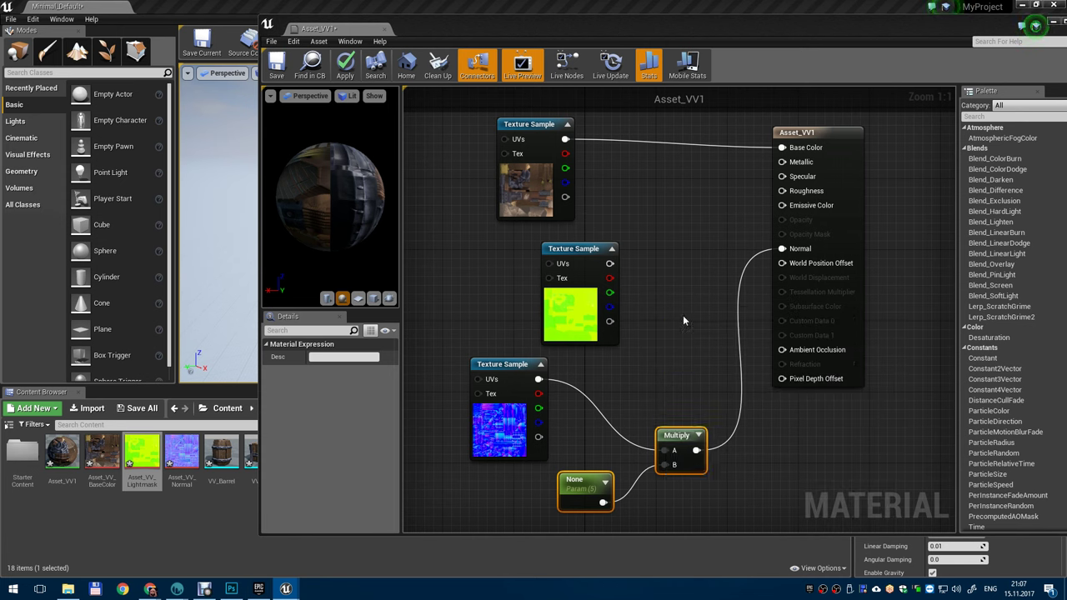
drag(569, 247, 525, 247)
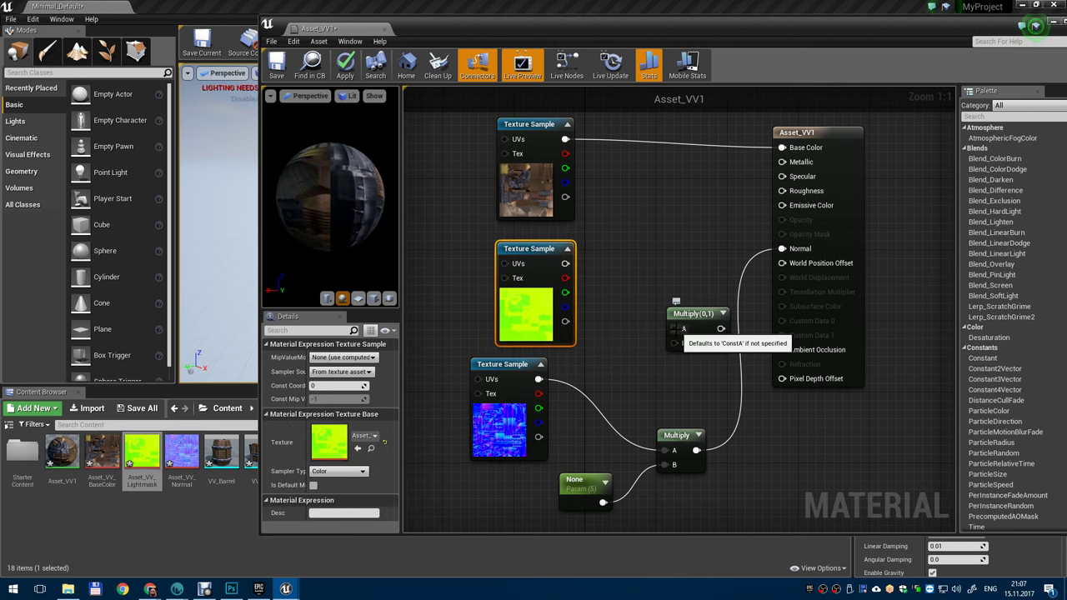
click(686, 321)
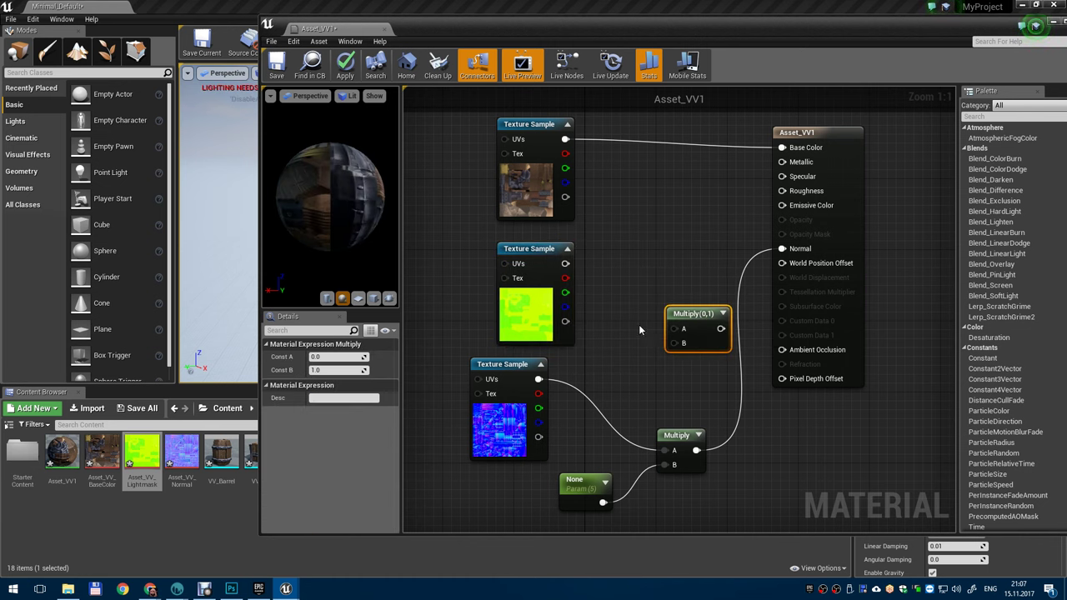
key(Delete)
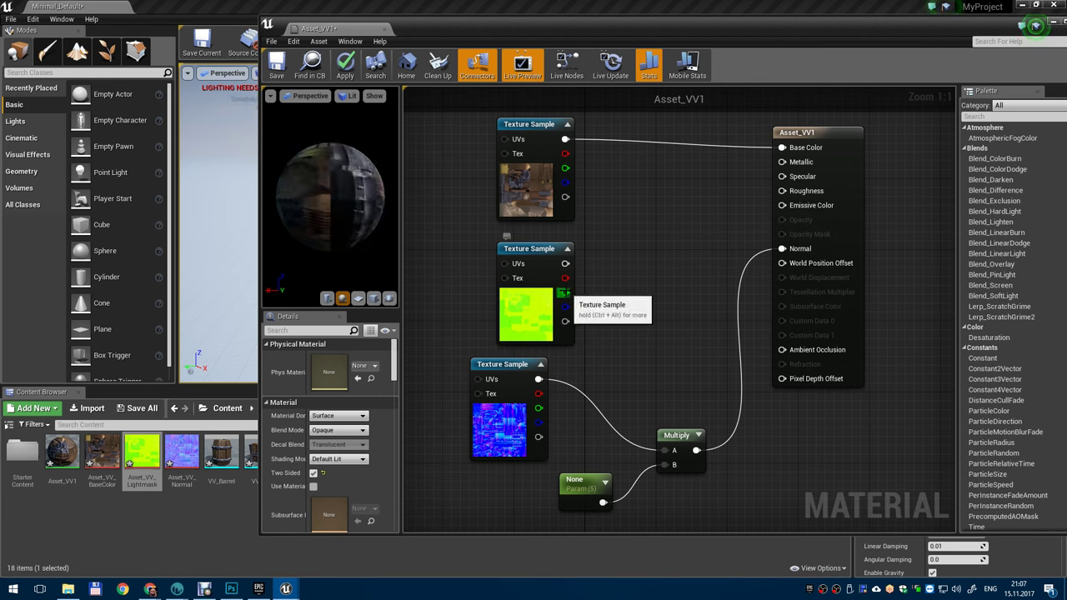
- Connect the light mask's red channel to Roughness and its blue channel to Metallic, and apply the material changes
drag(564, 279, 782, 191)
drag(565, 306, 782, 162)
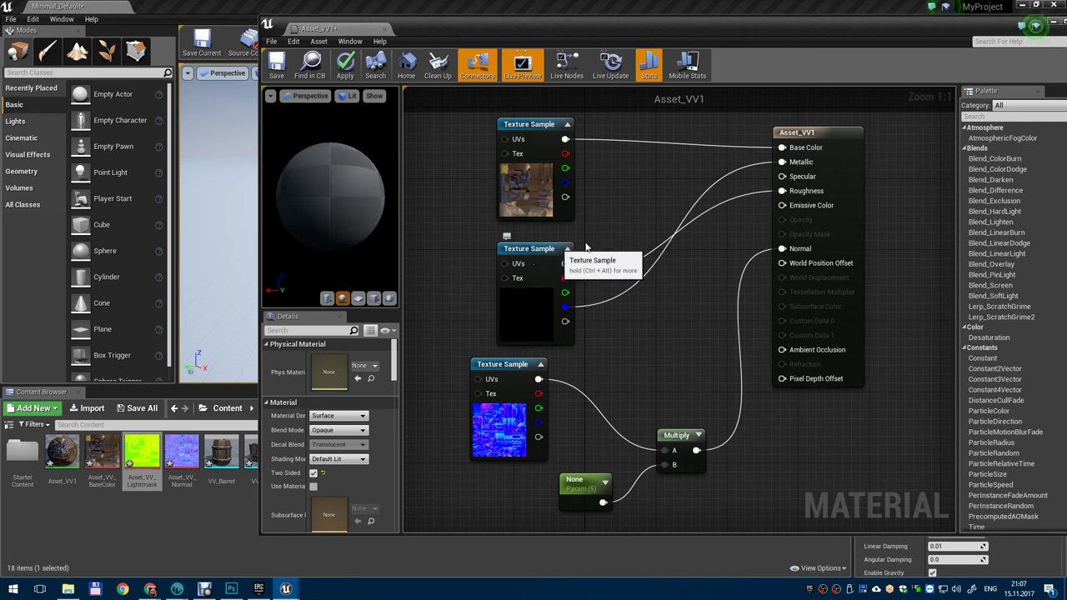
drag(531, 263, 594, 253)
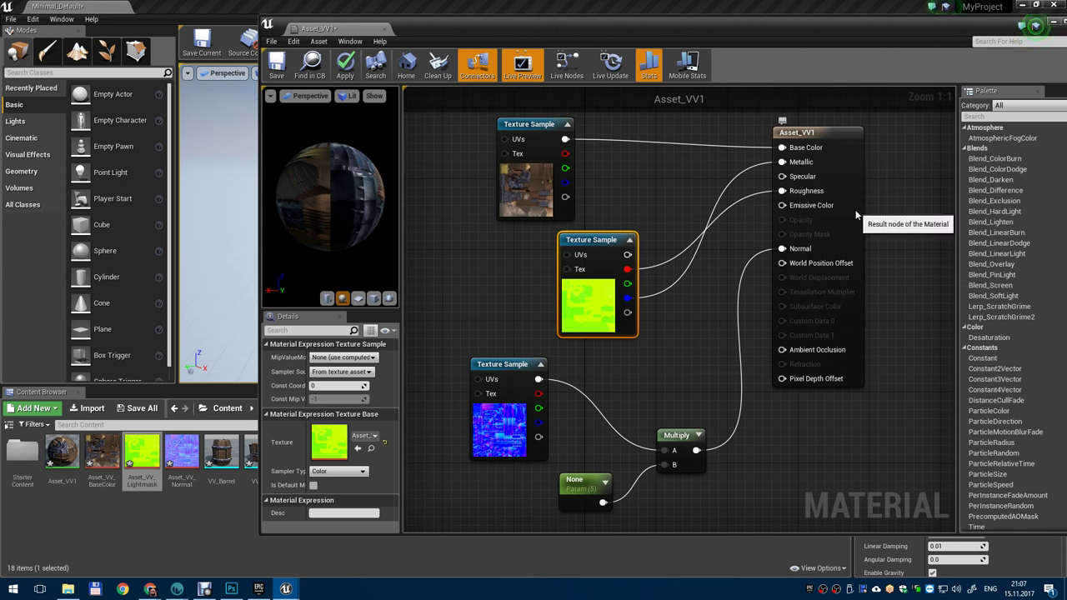
click(823, 283)
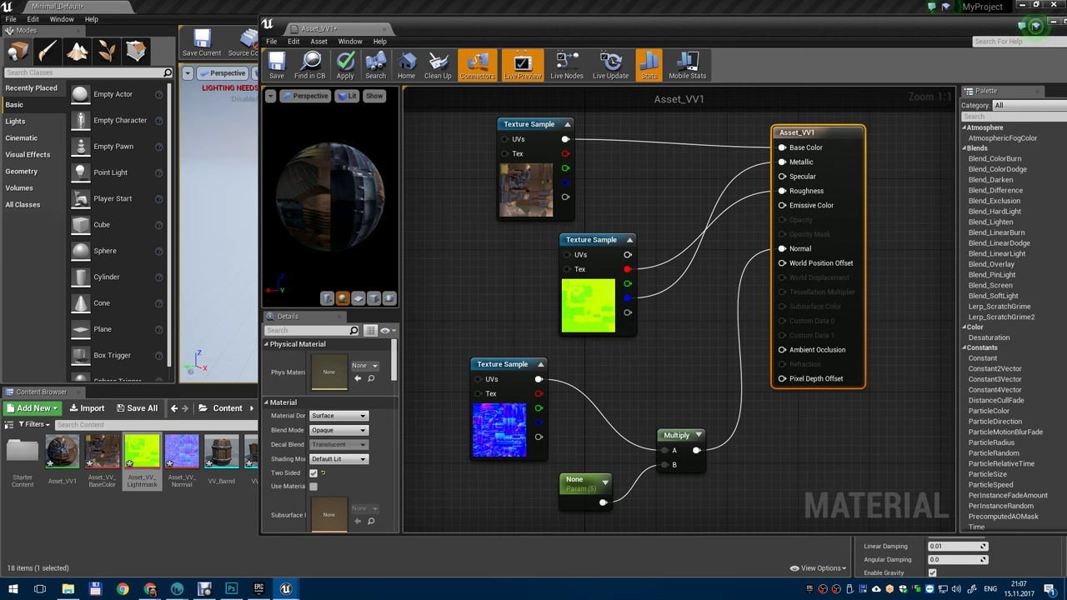
click(345, 65)
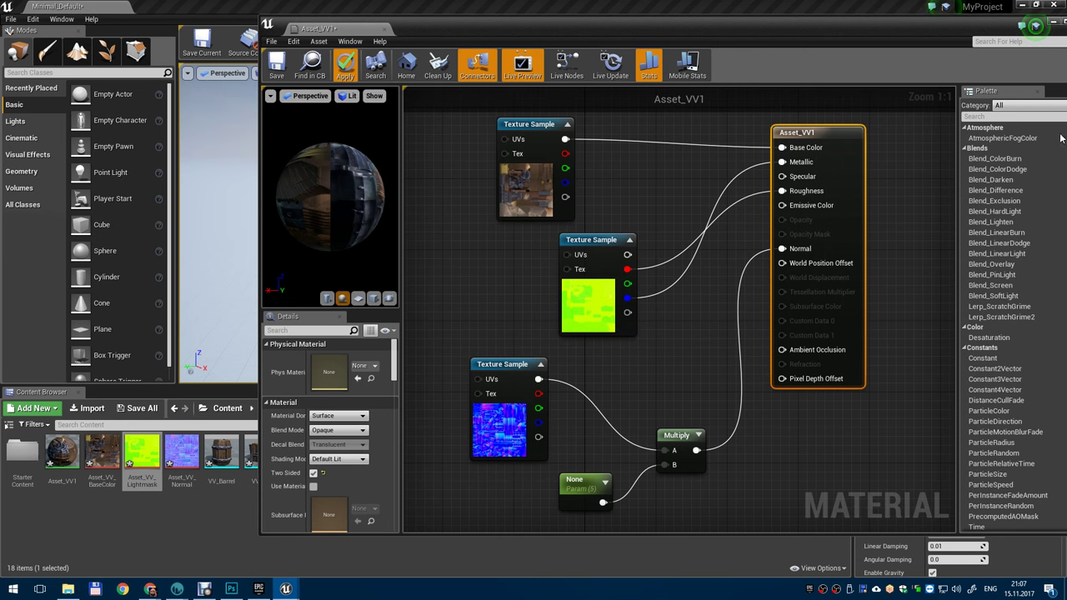
- Return to the level and examine the textured VV_Tower from several sides, including the roof and platform
click(1055, 24)
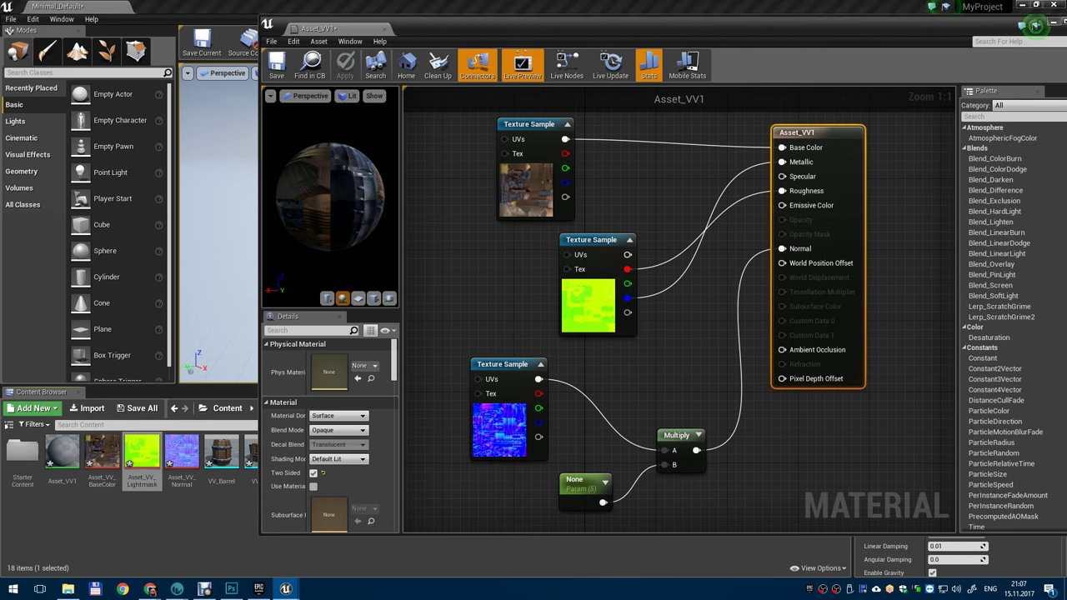
scroll(543, 309, down, 6)
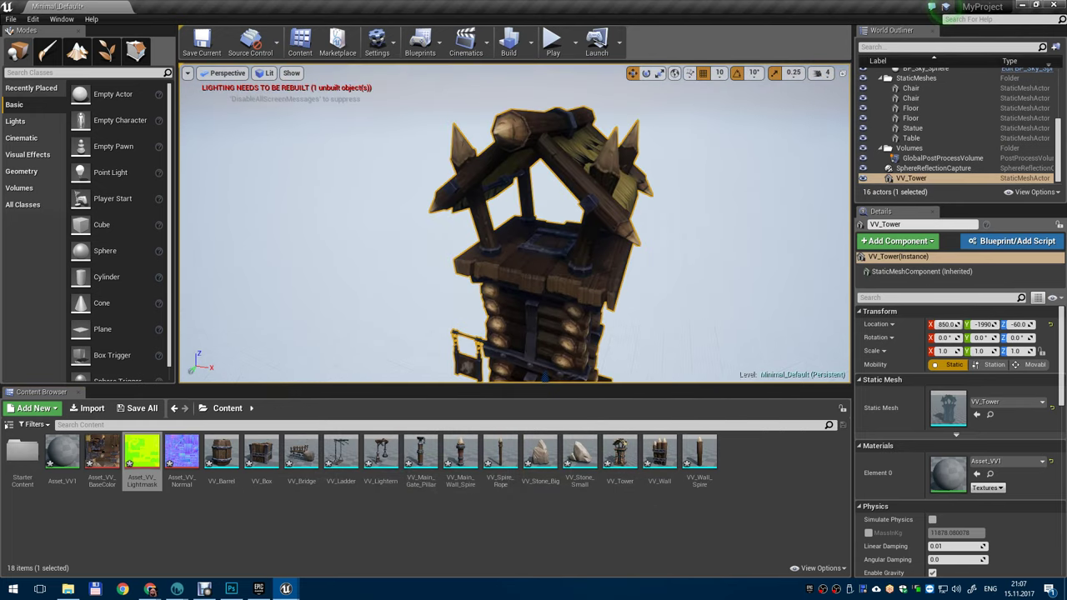
alt+drag(575, 279, 467, 271)
scroll(564, 278, up, 4)
scroll(564, 278, down, 4)
alt+drag(563, 279, 613, 271)
alt+drag(696, 271, 604, 310)
alt+drag(557, 278, 605, 289)
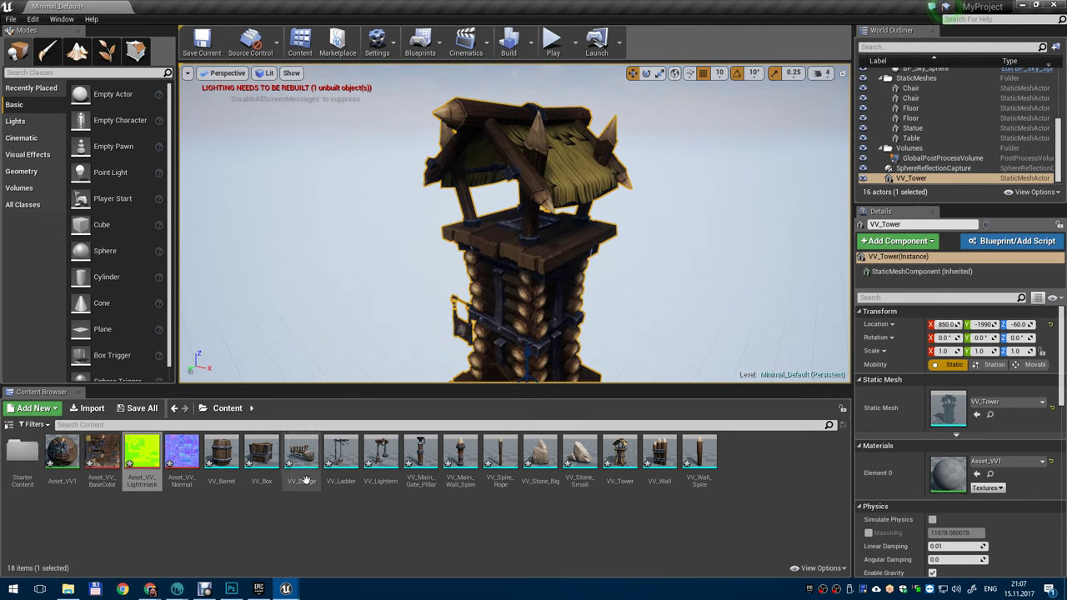
- Look over the Blend Mode choices of Asset_VV1 and check the thatched roof of the tower in the level
click(390, 545)
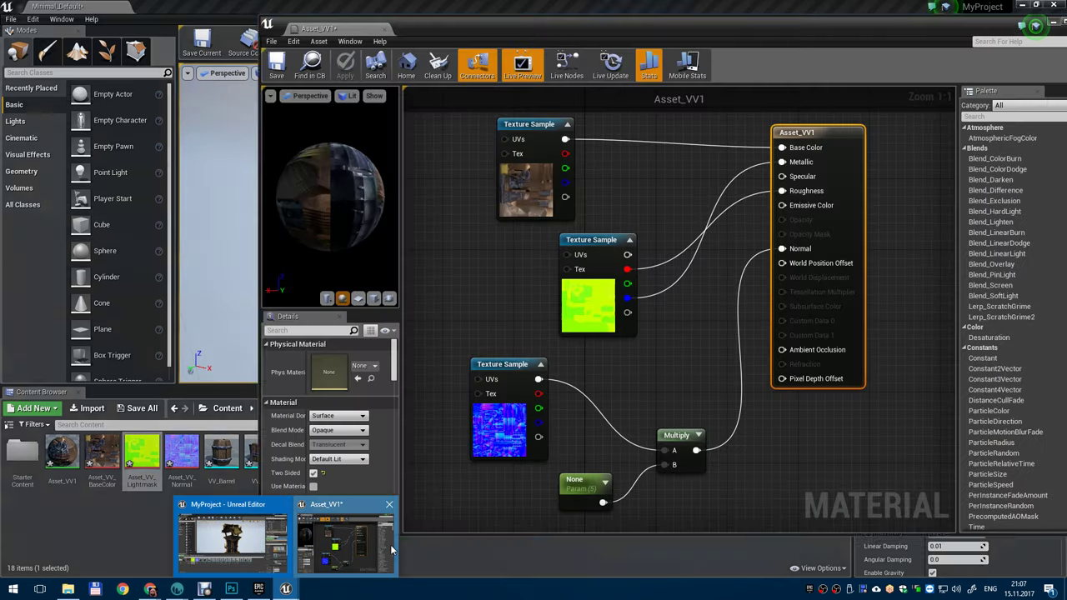
drag(707, 29, 612, 26)
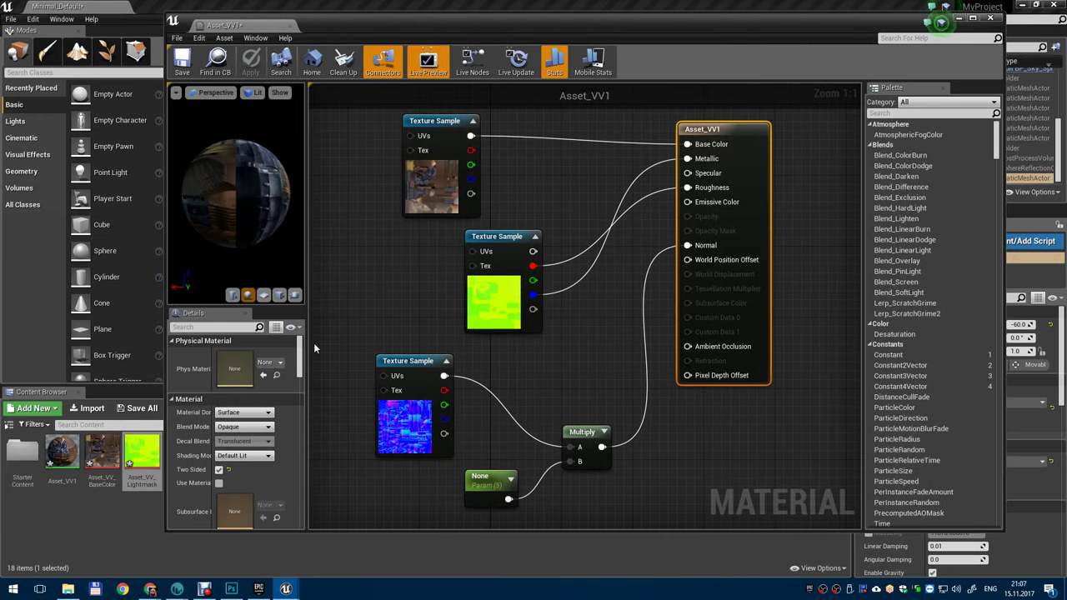
click(267, 428)
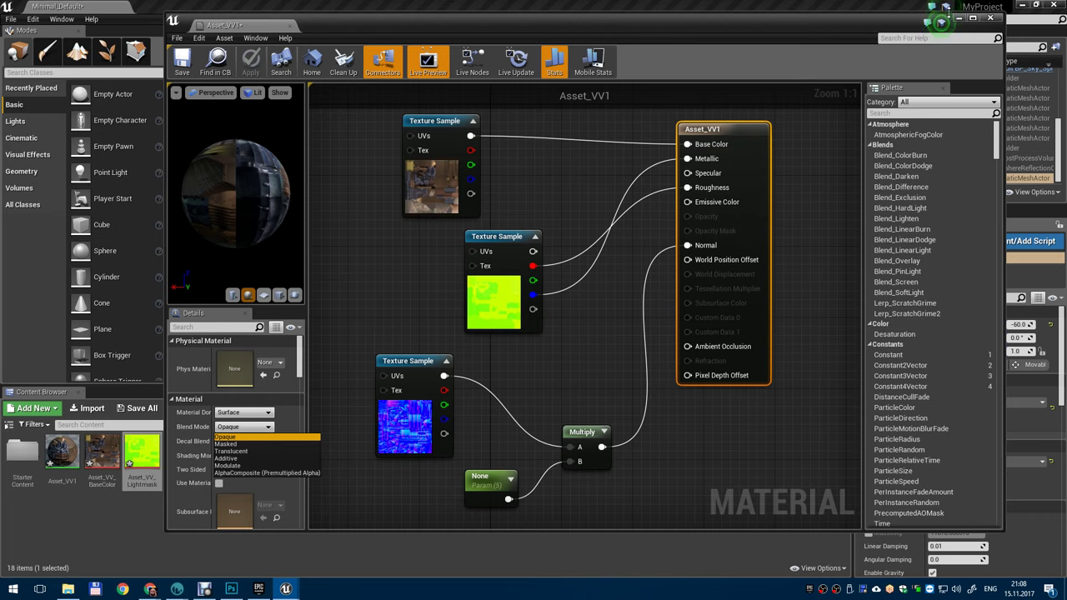
click(959, 18)
alt+drag(575, 295, 518, 312)
alt+drag(596, 236, 521, 181)
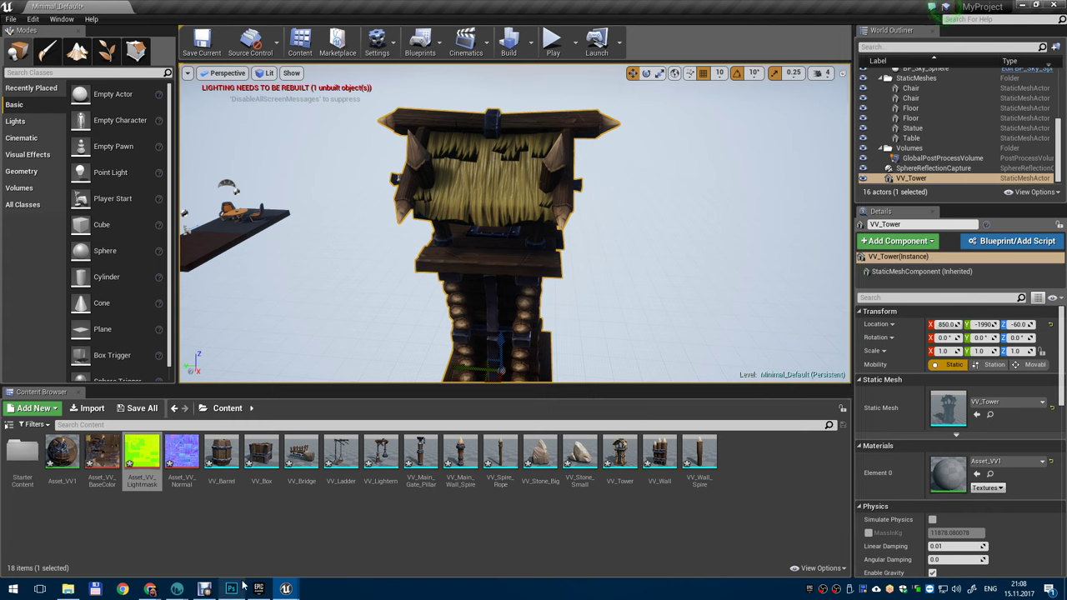
- Reopen the Asset_VV1 material and set its blend mode to Masked
click(285, 588)
click(350, 534)
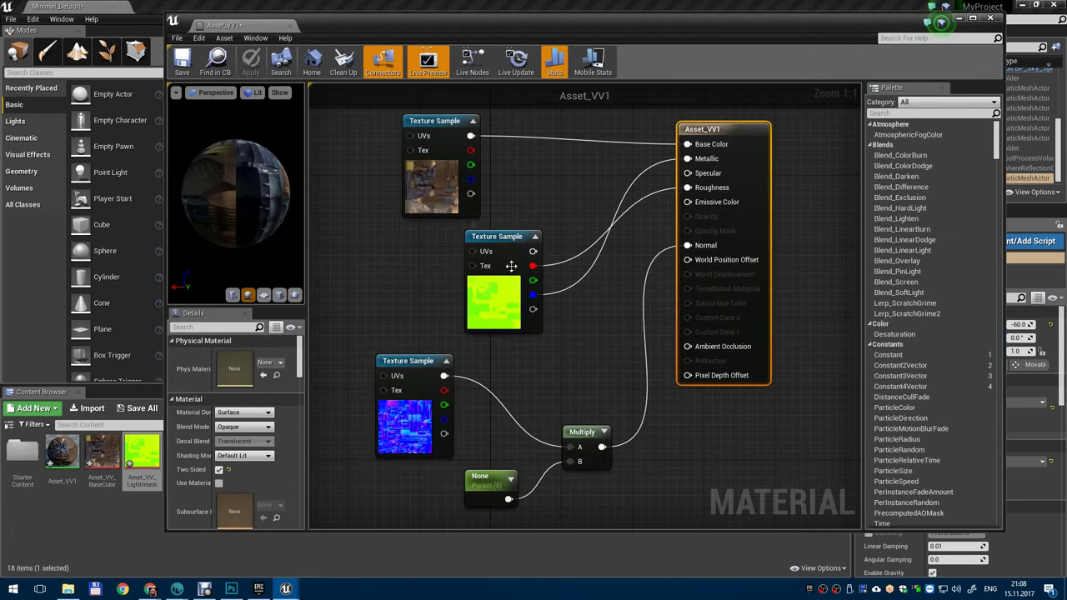
scroll(625, 358, down, 3)
scroll(618, 360, up, 2)
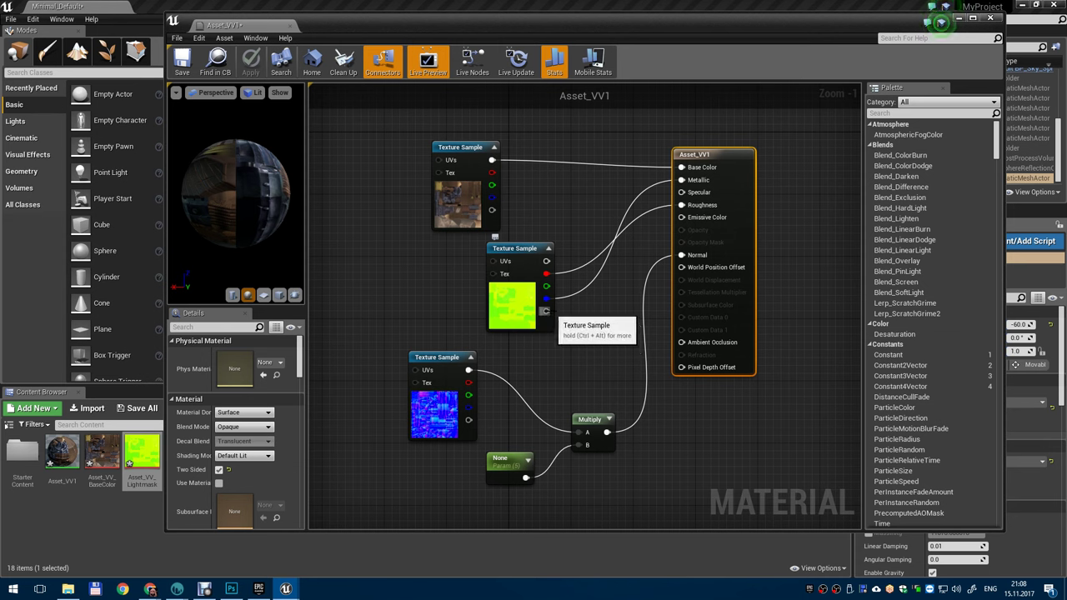
click(266, 427)
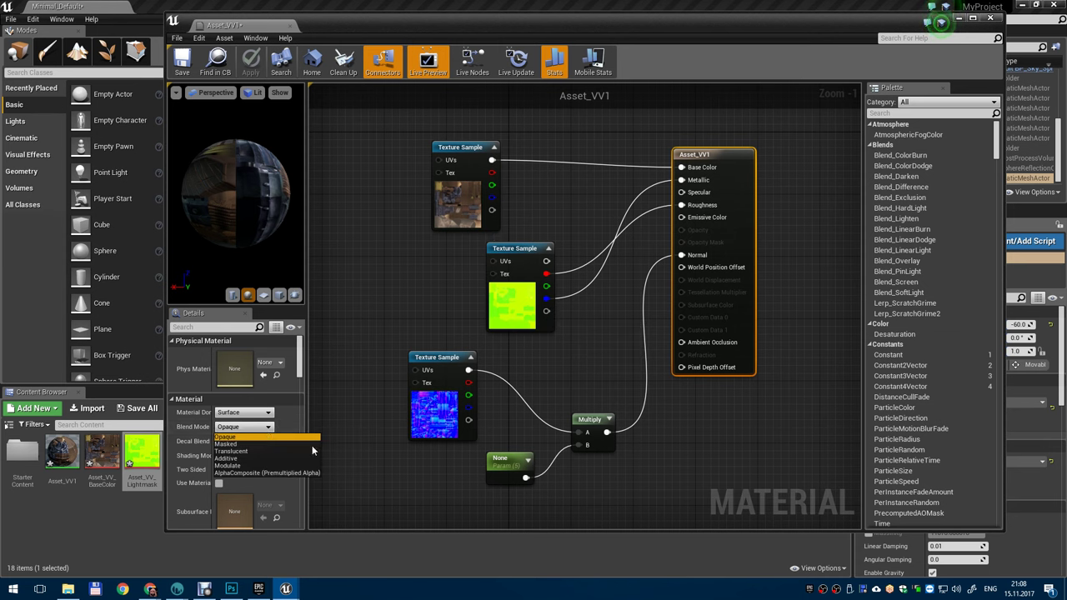
click(285, 443)
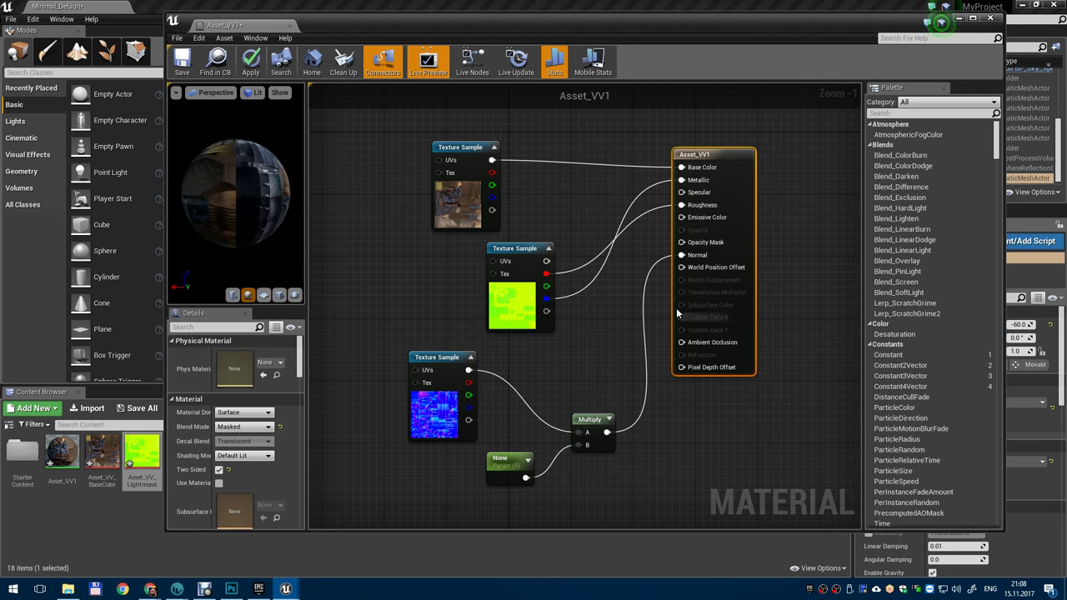
- Connect the light mask's alpha output to Opacity Mask, apply the changes, and return to the level
drag(546, 310, 681, 242)
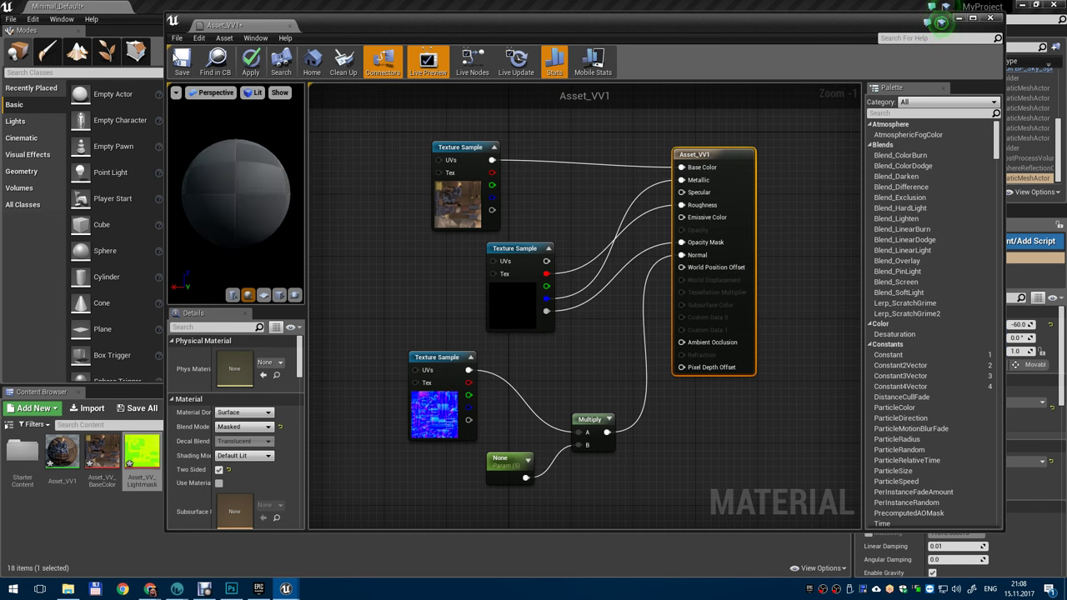
click(249, 71)
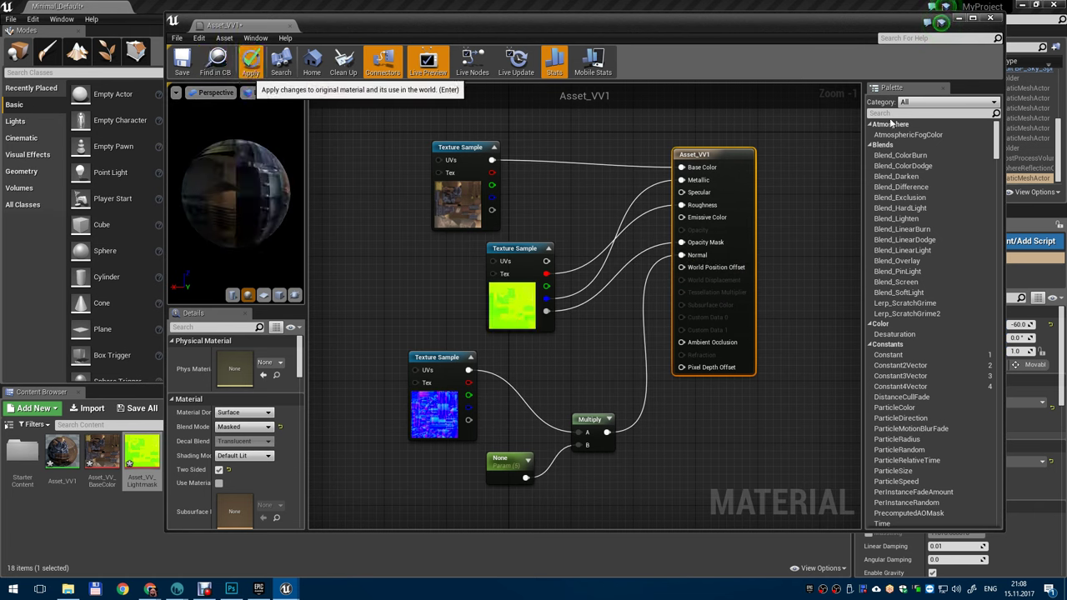
click(958, 19)
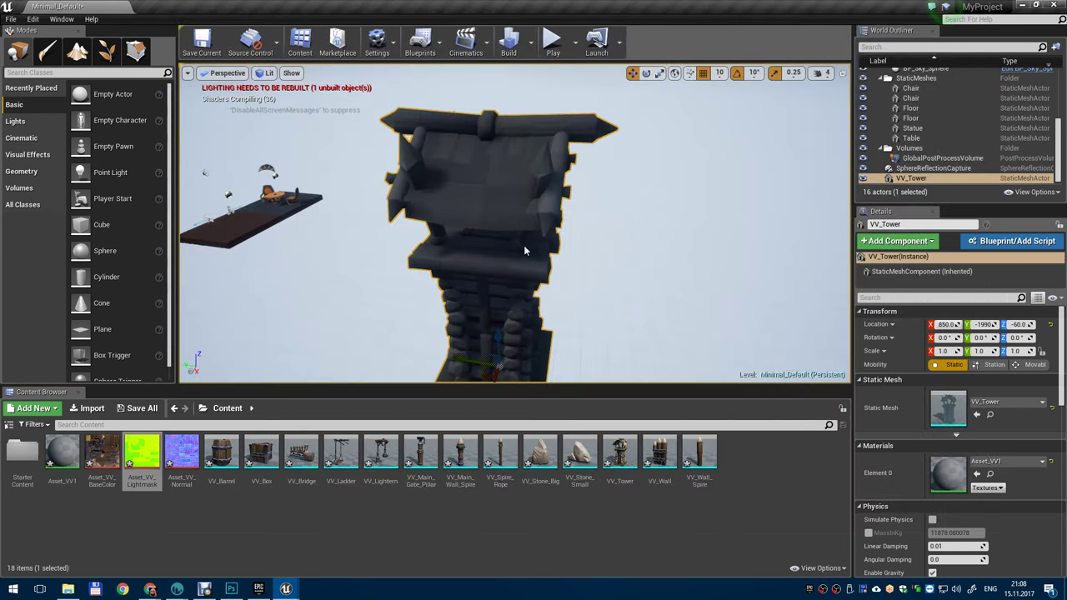
- Examine the straw edges of the tower's roof up close, and the whole tower from all around
alt+drag(509, 256, 442, 200)
scroll(550, 190, up, 2)
scroll(493, 194, up, 3)
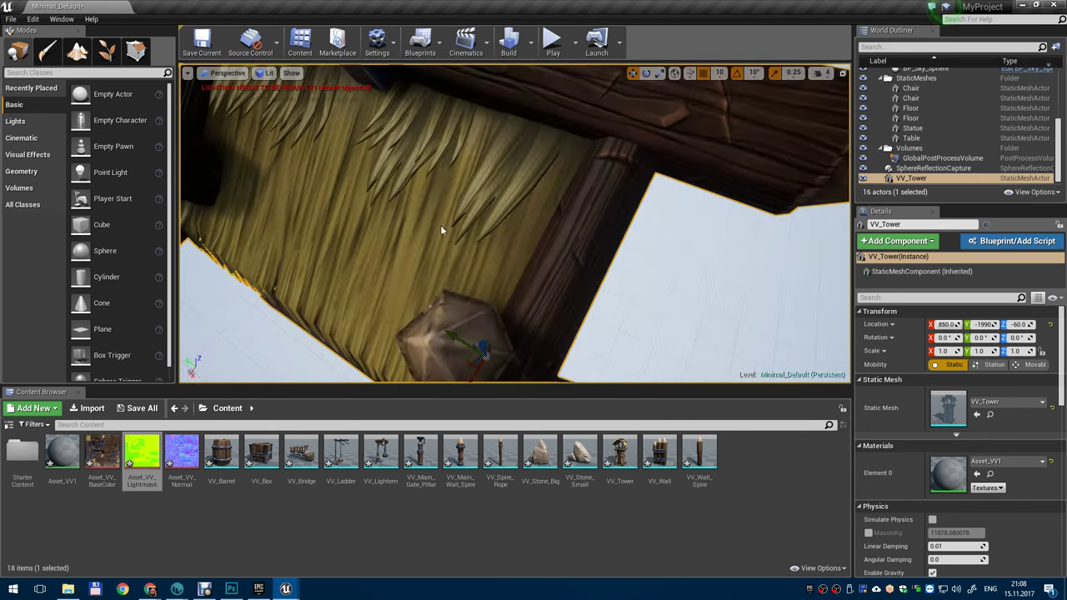
scroll(501, 214, down, 5)
alt+drag(502, 214, 737, 247)
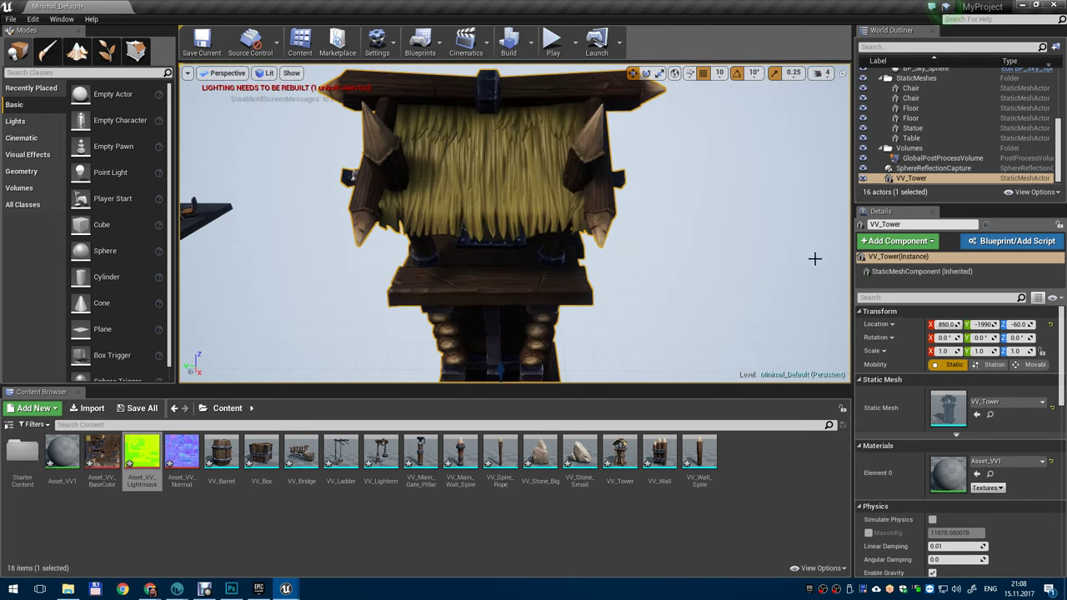
scroll(815, 258, down, 3)
alt+drag(809, 259, 584, 259)
middle_drag(575, 254, 560, 328)
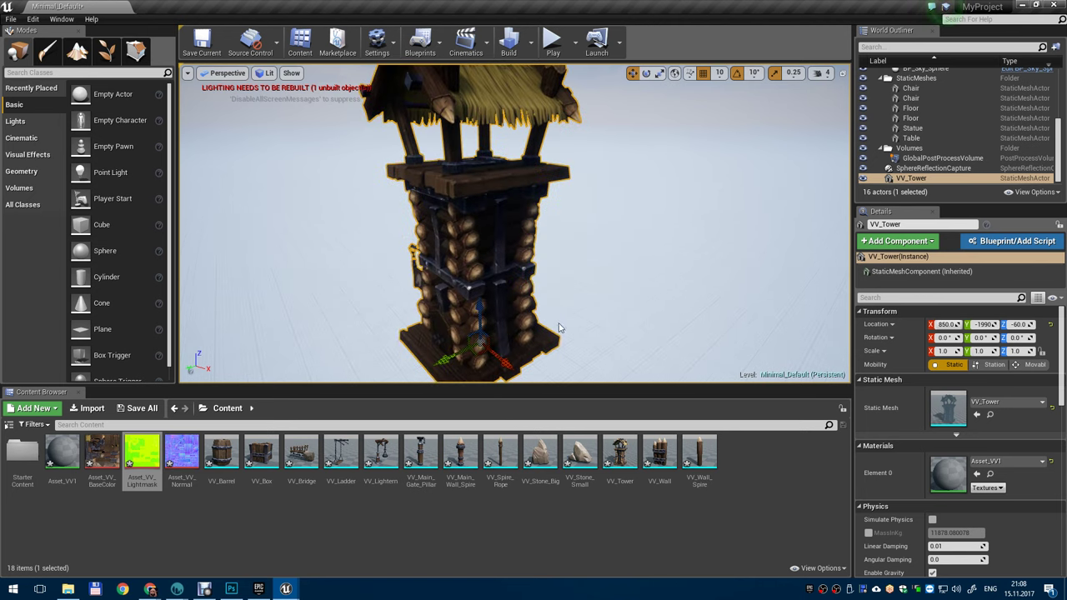
scroll(534, 250, down, 3)
alt+drag(487, 246, 408, 325)
scroll(487, 246, up, 3)
alt+drag(575, 325, 618, 279)
- Move the light mask texture node slightly lower in the Asset_VV1 graph, and return to the level
mouse_move(286, 588)
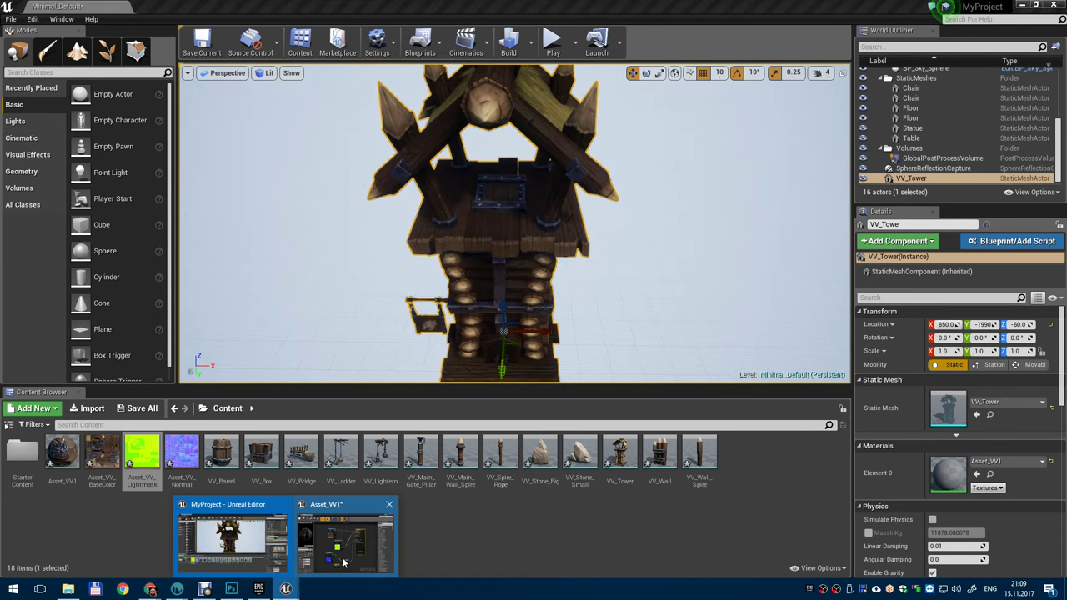
click(365, 533)
scroll(575, 275, down, 2)
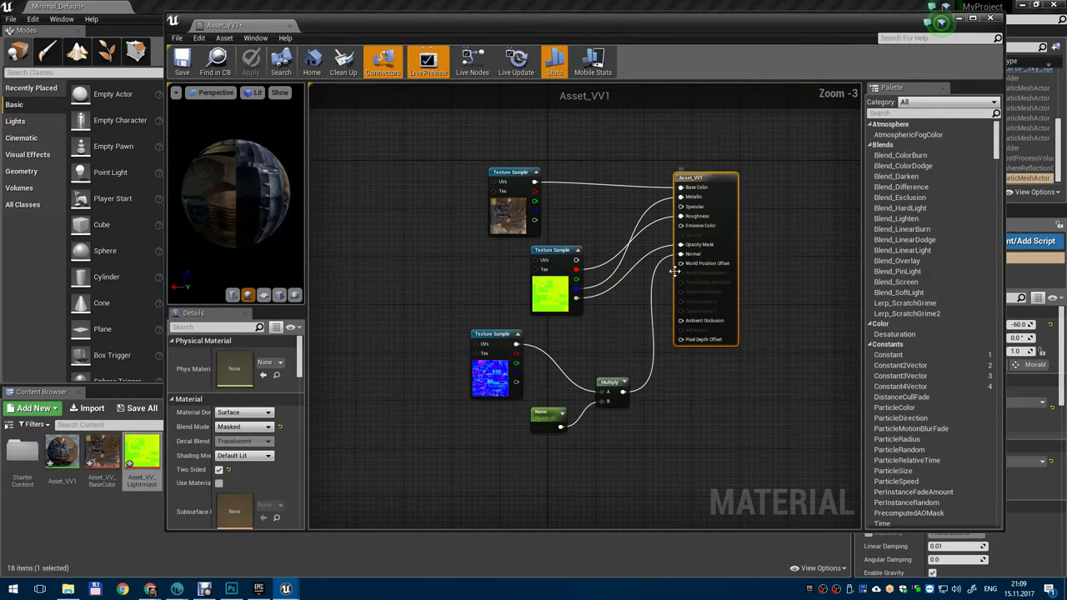
scroll(575, 266, up, 3)
drag(548, 254, 548, 280)
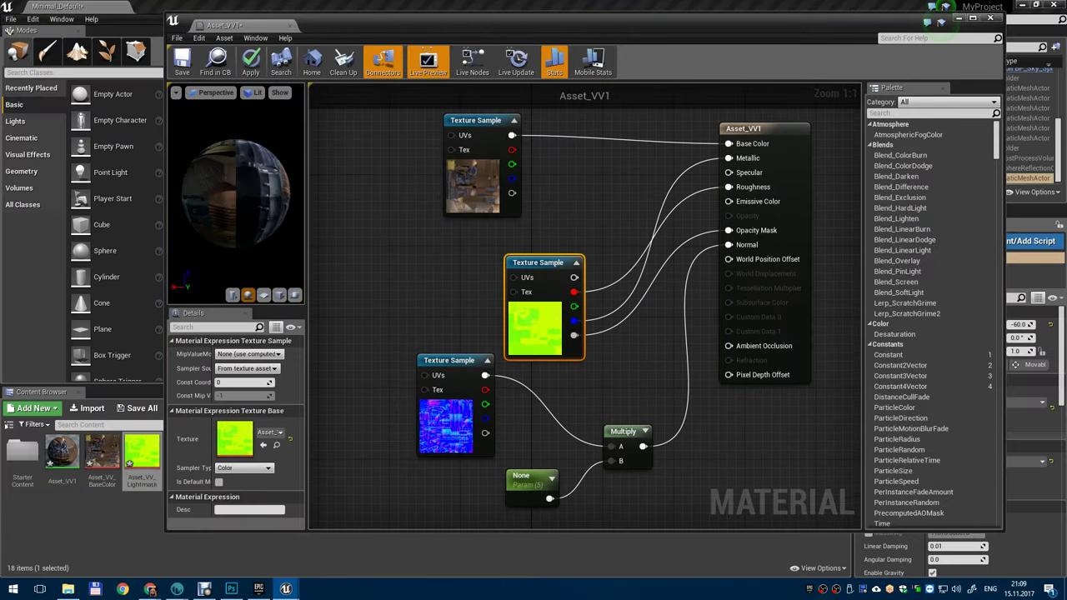
click(959, 19)
- Try shifting VV_Tower along the X axis and undo the move
mouse_move(621, 275)
alt+mouse_down()
mouse_move(621, 234)
mouse_move(620, 279)
alt+mouse_up()
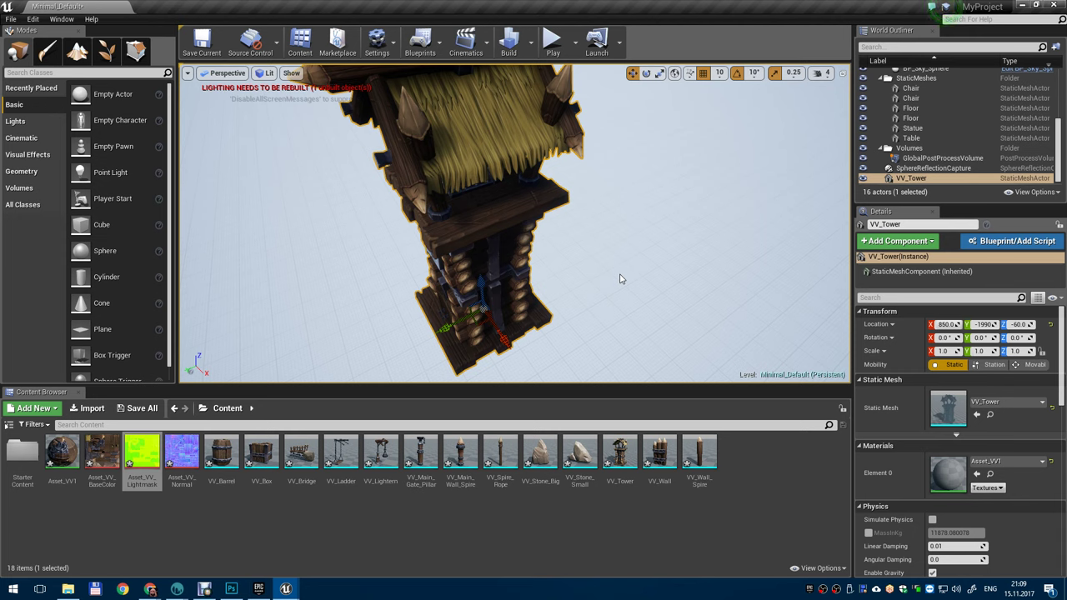
alt+drag(621, 279, 574, 330)
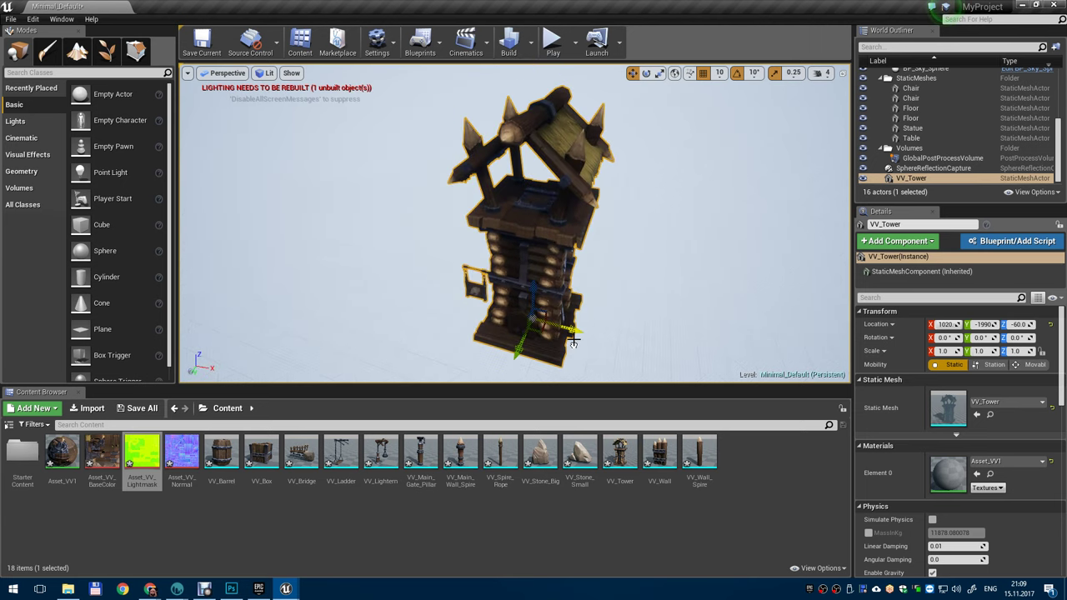
key(ctrl+z)
scroll(968, 130, up, 2)
scroll(967, 129, up, 3)
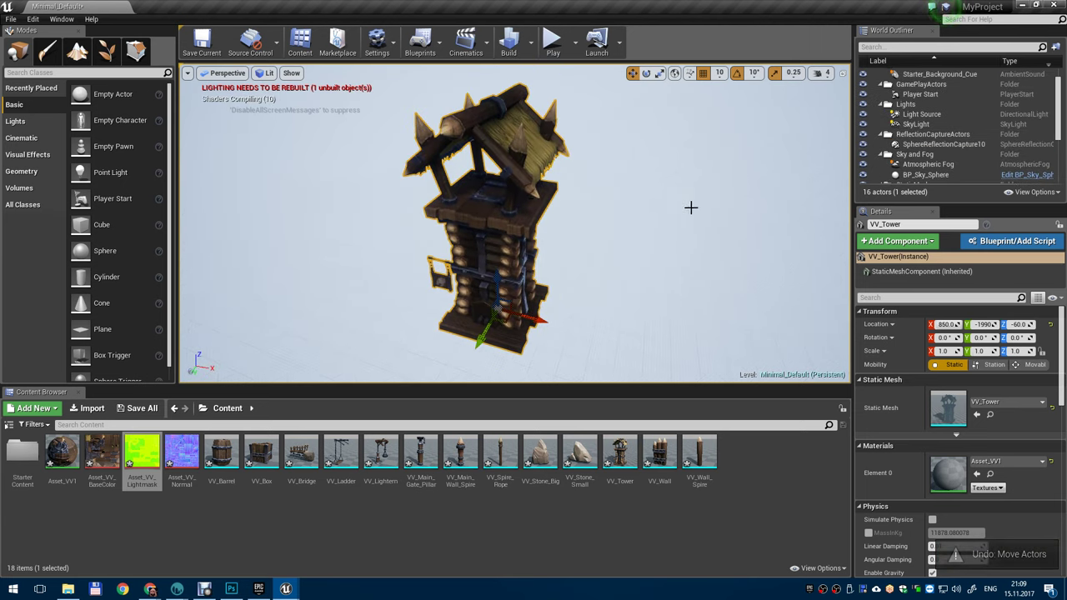
- Try moving VV_Tower across the level again and undo the move
alt+drag(691, 207, 650, 228)
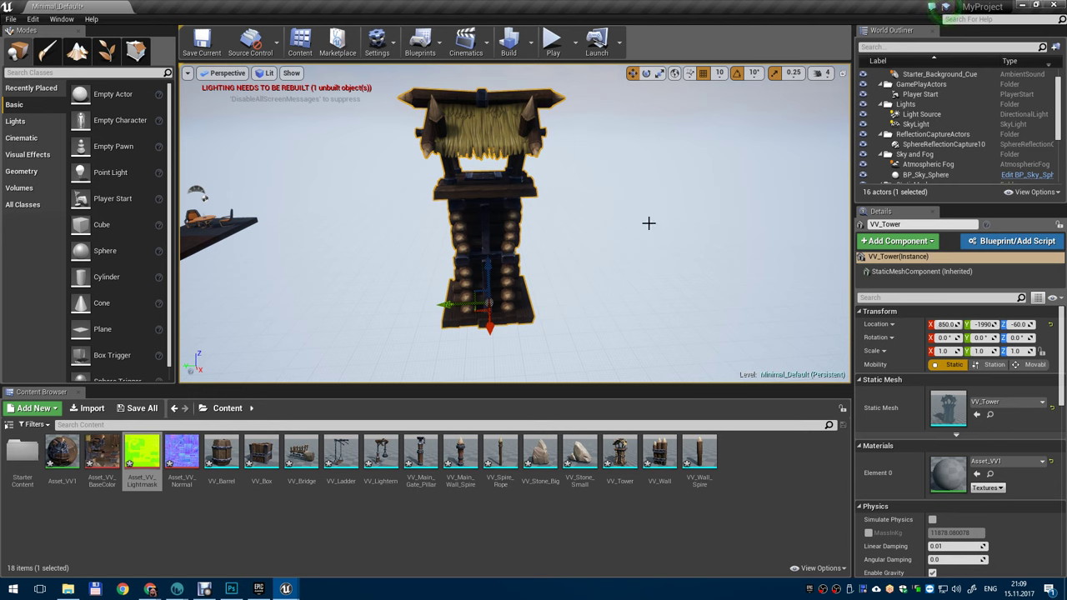
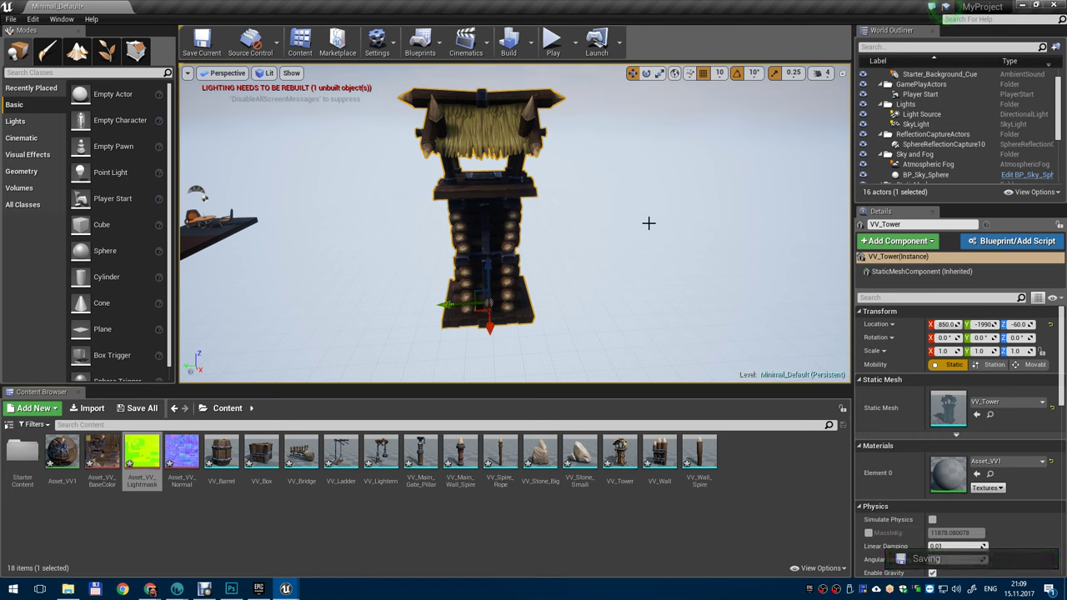
drag(649, 223, 586, 257)
scroll(584, 258, up, 2)
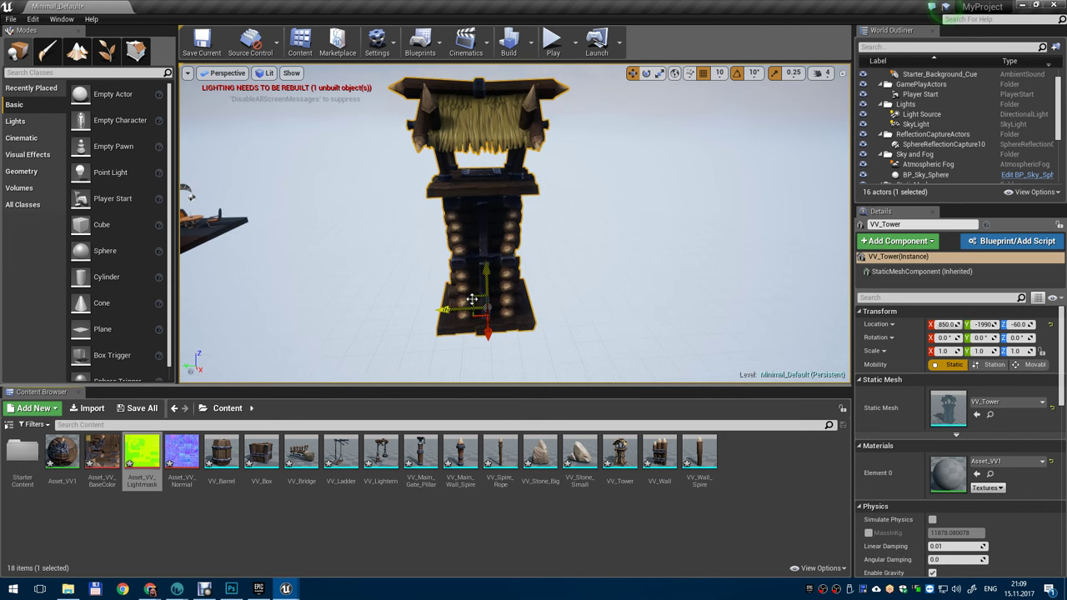
alt+drag(473, 300, 649, 341)
key(ctrl+z)
- Place VV_Main_Wall_Spire in the level and move it beside the tower, at about X 1570, Y -1880, Z 80
scroll(584, 281, down, 3)
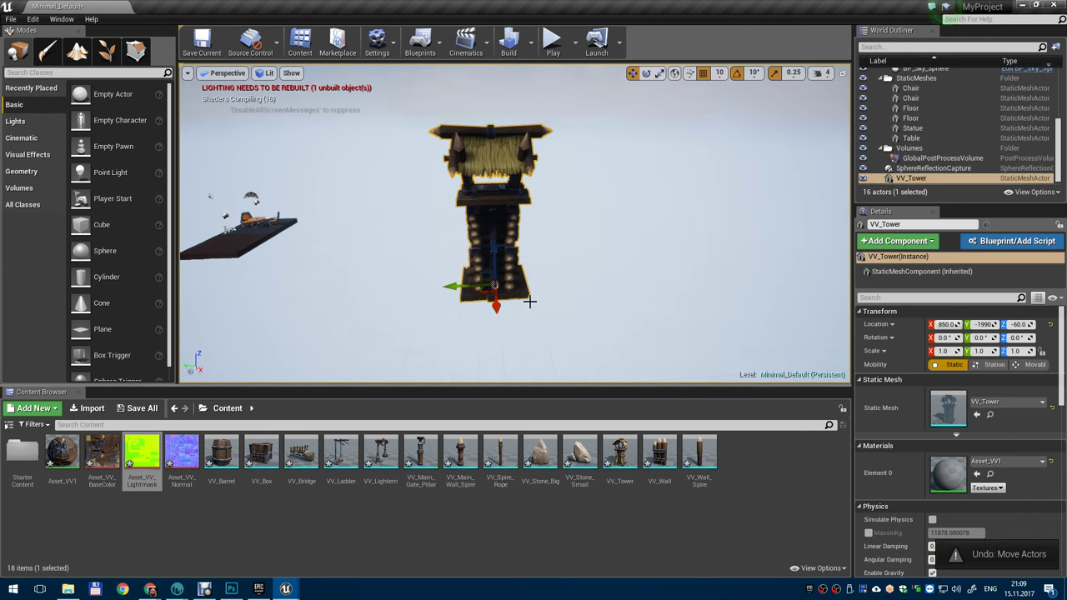
alt+drag(530, 302, 547, 325)
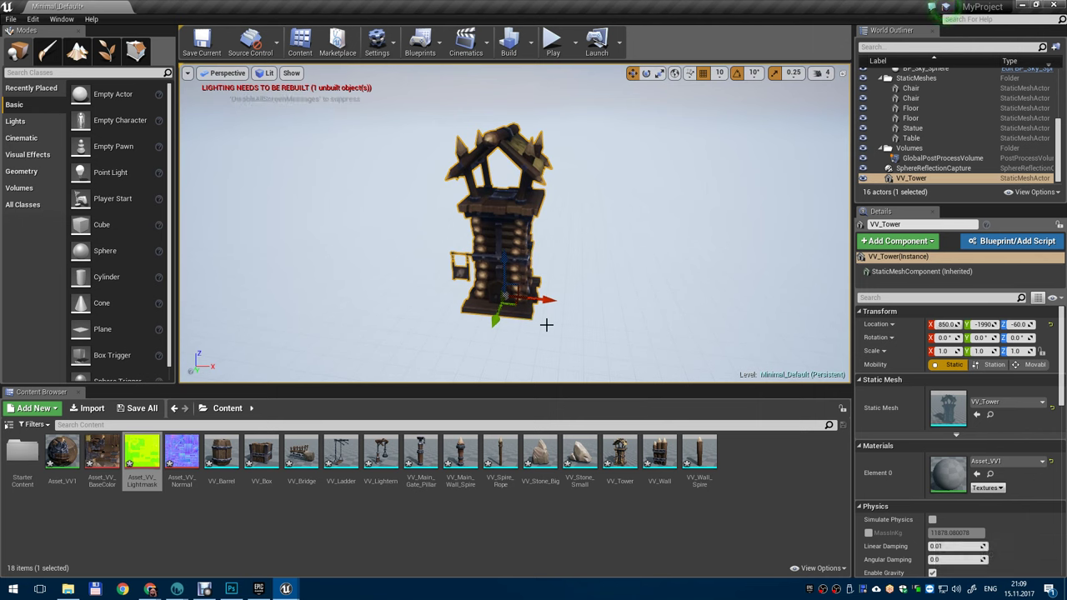
scroll(542, 316, up, 1)
alt+drag(616, 350, 594, 357)
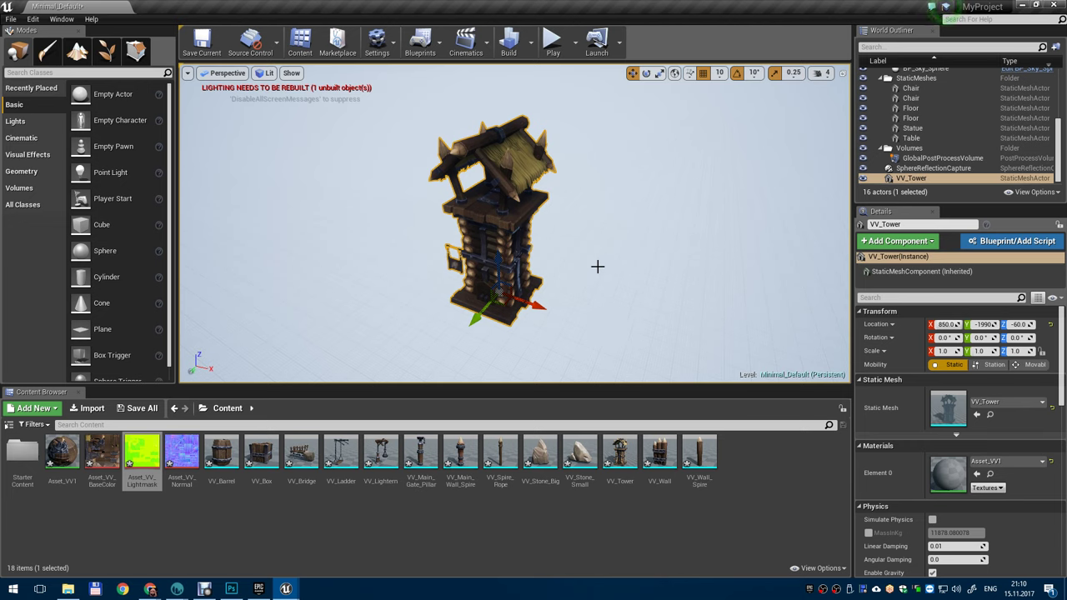
drag(460, 454, 391, 251)
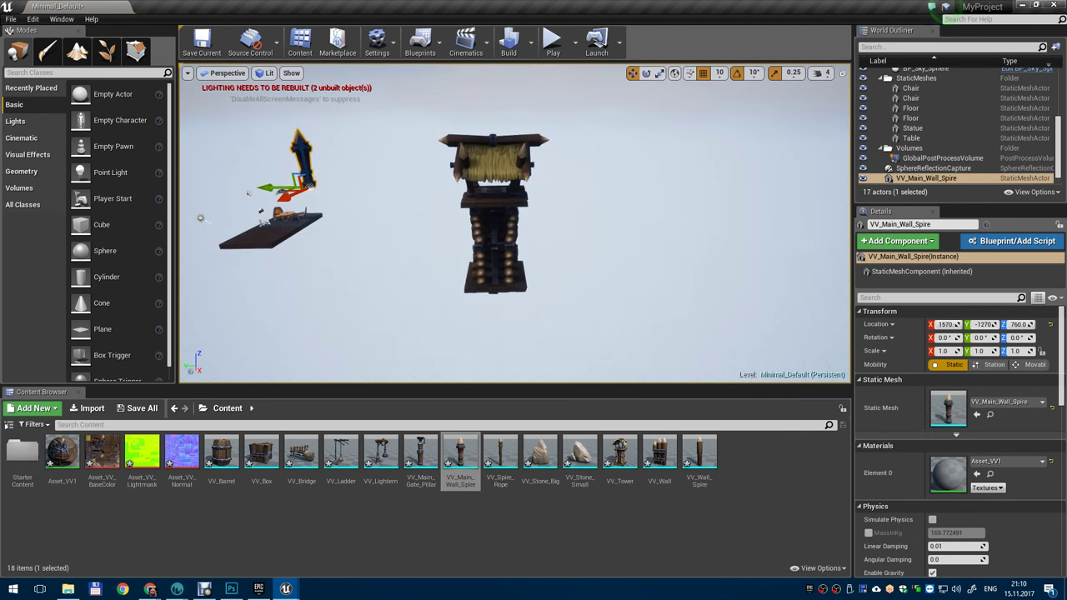
drag(301, 159, 514, 326)
right_drag(514, 327, 539, 331)
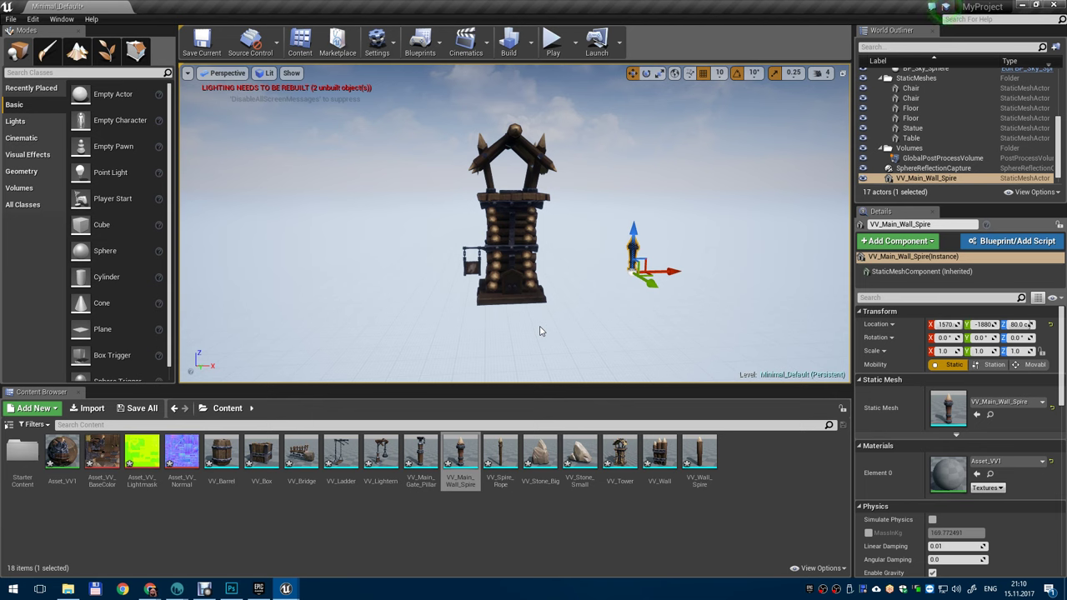
scroll(647, 316, up, 2)
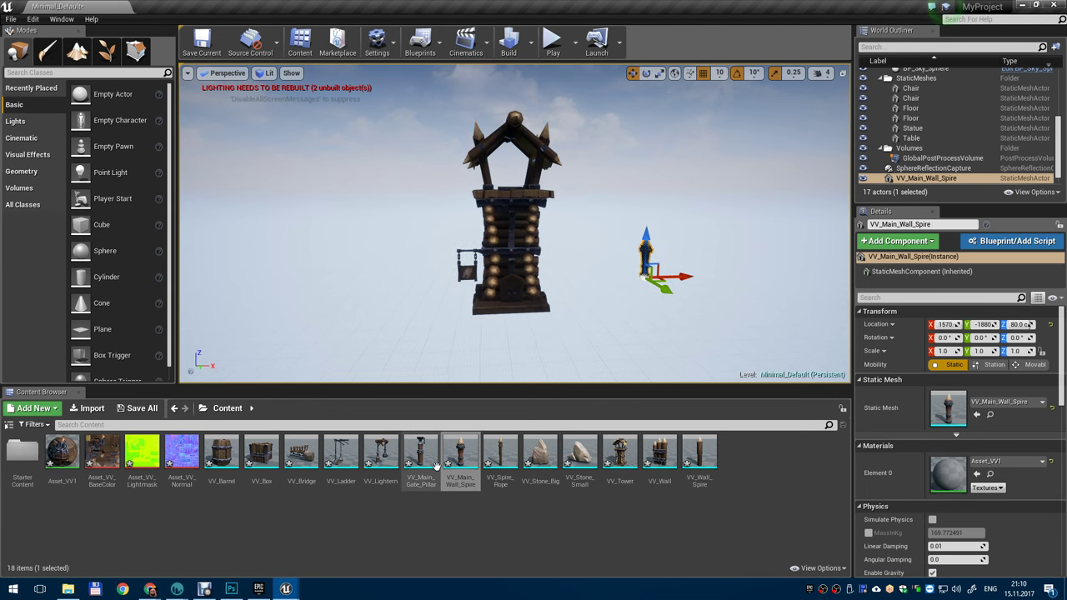
- Place VV_Spire_Rope in the level at about X 1540, Y -970, Z 210, keeping the editor window maximized
alt+drag(656, 309, 405, 307)
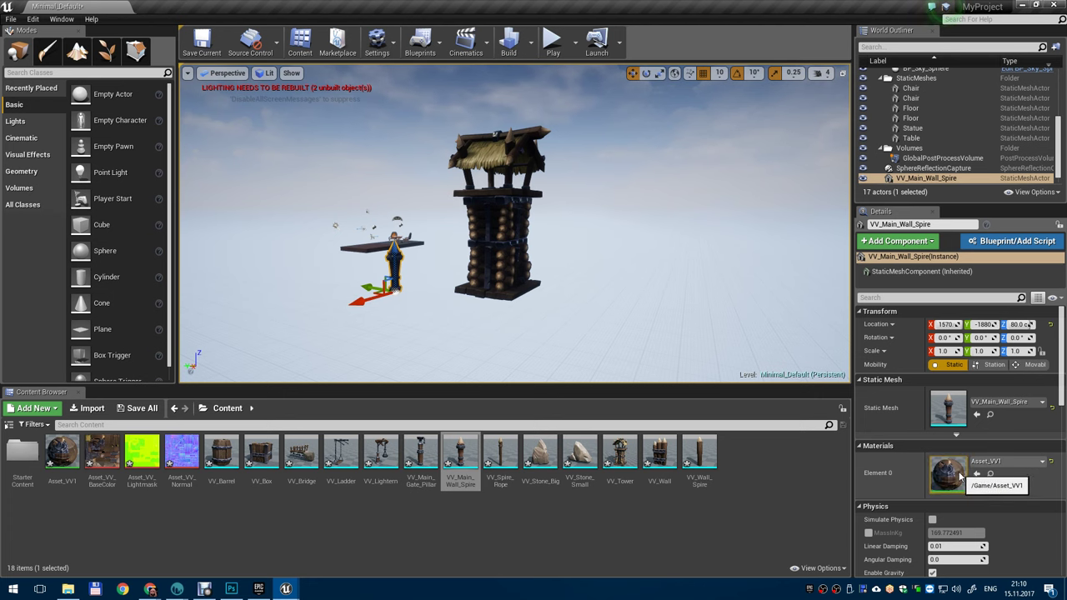
alt+drag(700, 321, 433, 300)
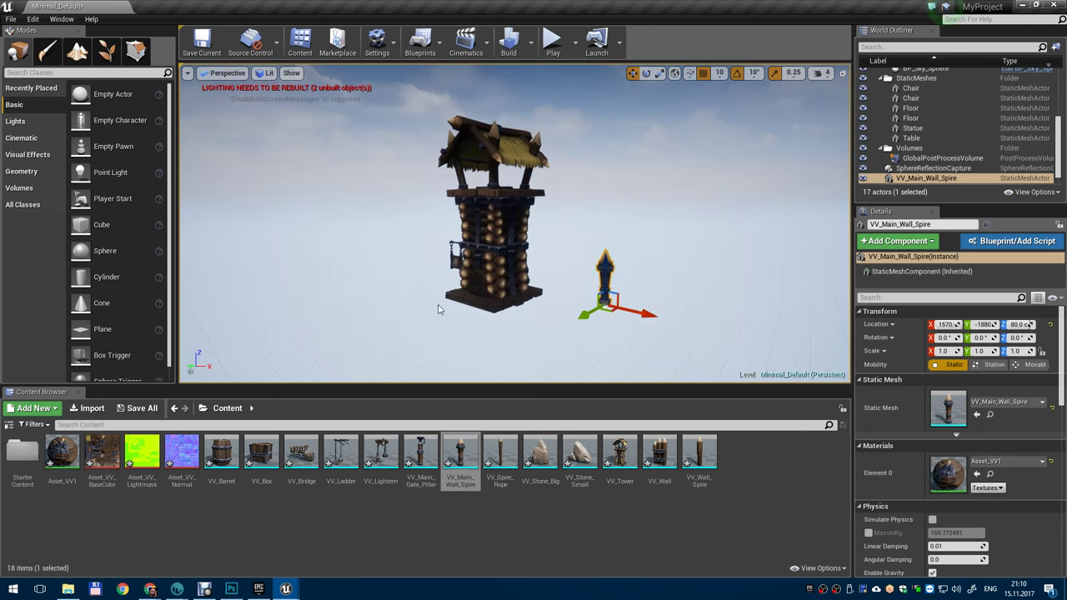
click(499, 450)
drag(498, 450, 386, 351)
key(super+Down)
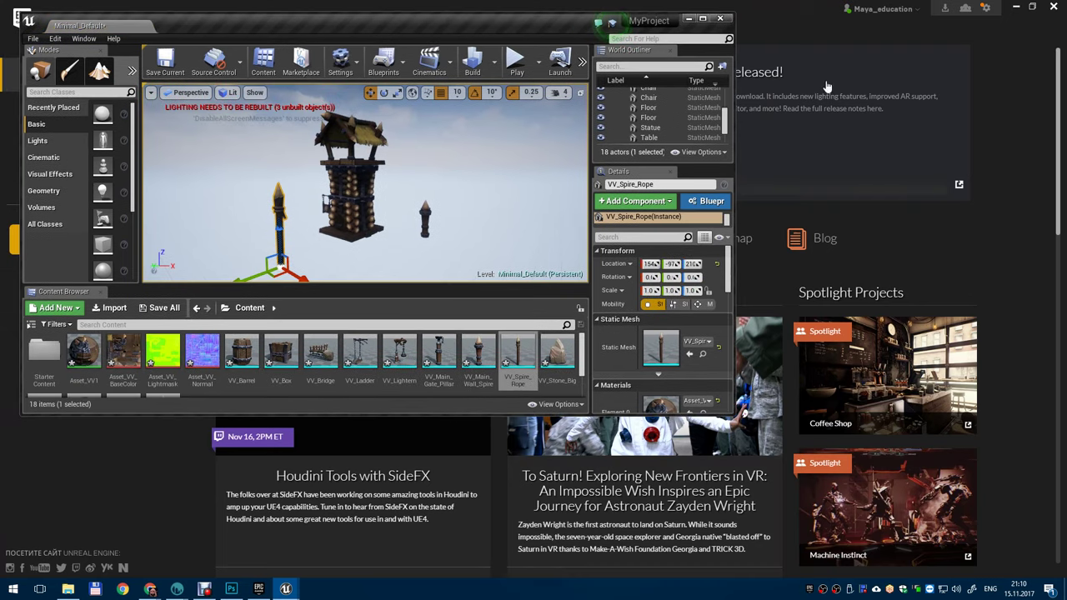
click(702, 18)
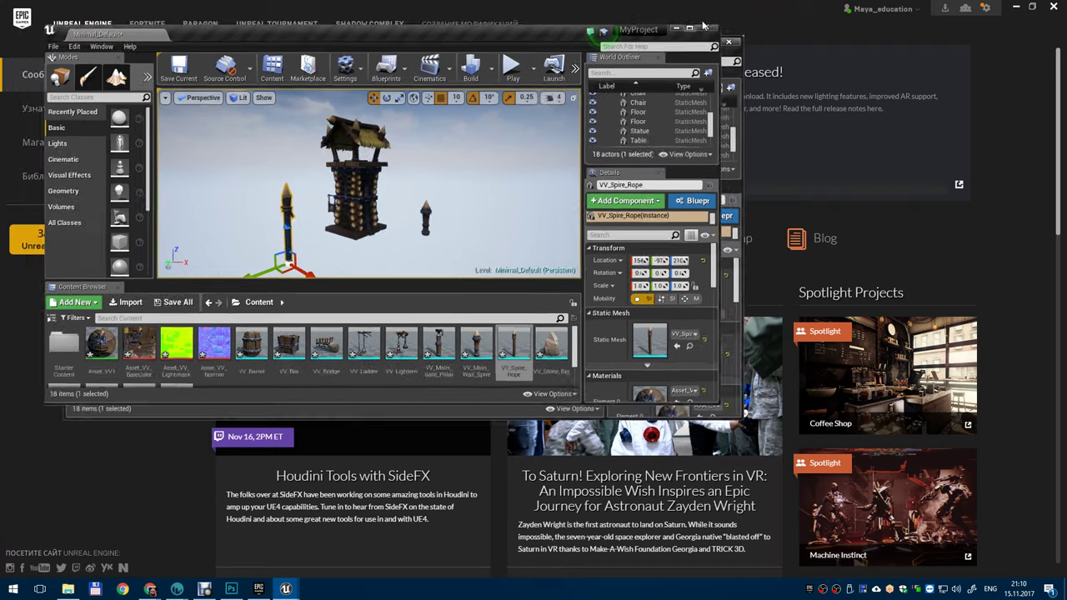
alt+drag(547, 215, 475, 216)
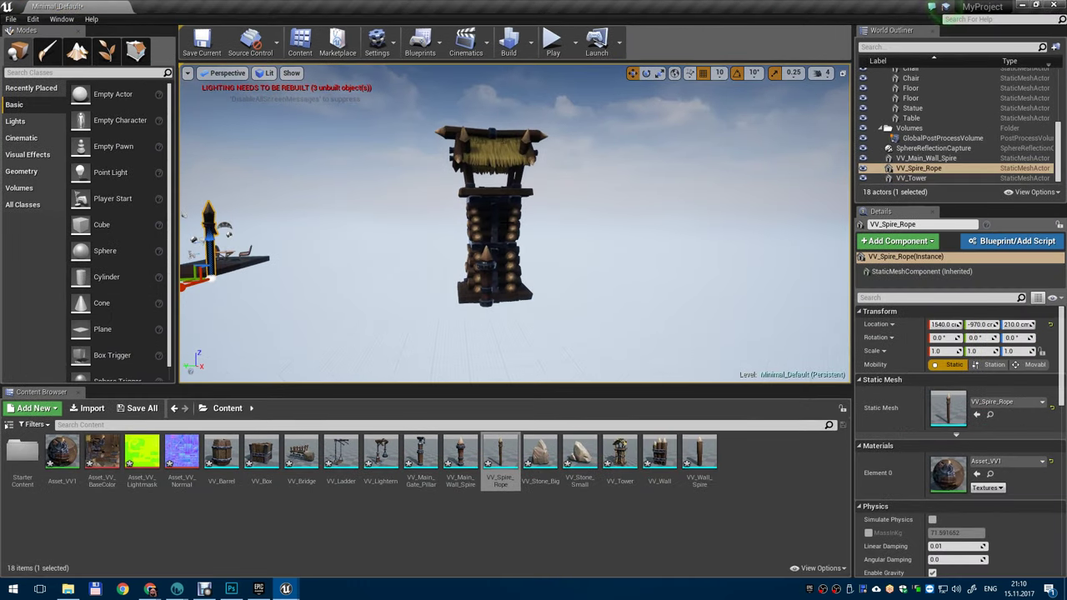
- Select VV_Tower, review the Asset_VV1 material graph, and examine the tower's surface up close in the level
click(494, 294)
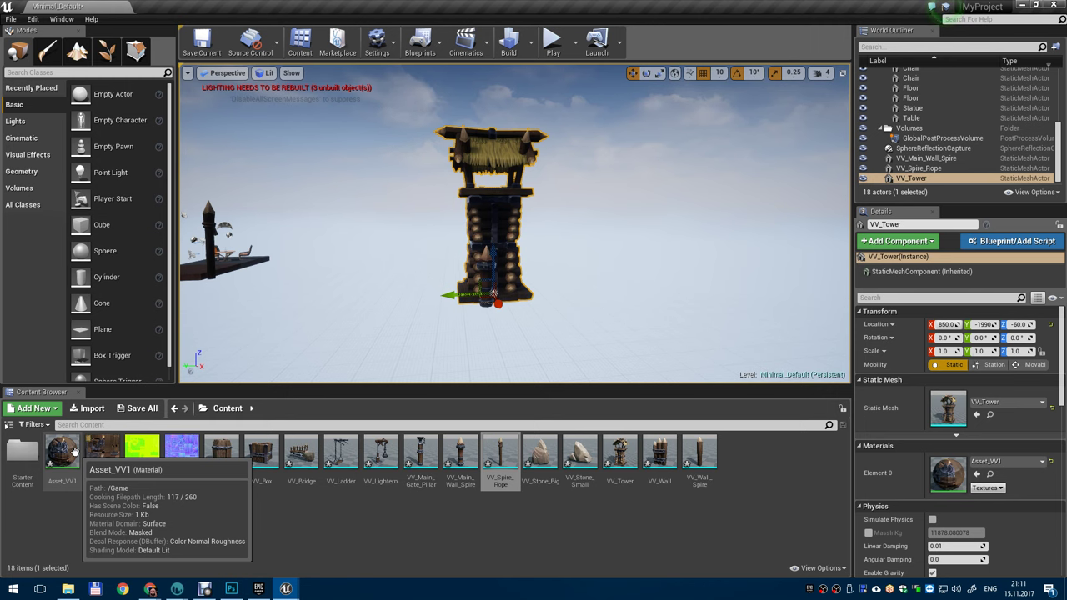
right_click(68, 460)
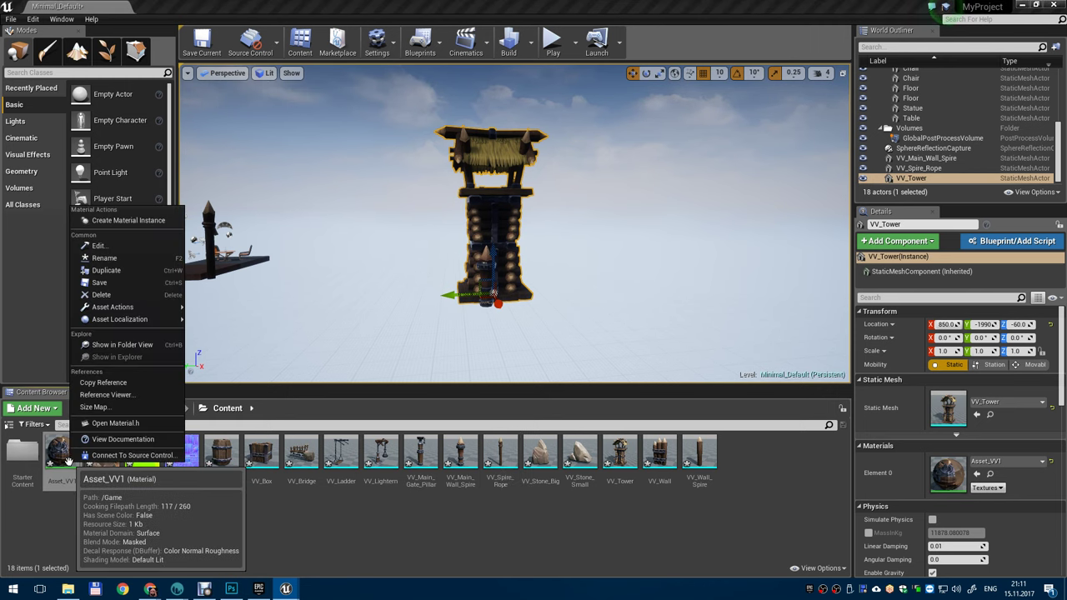
double_click(62, 454)
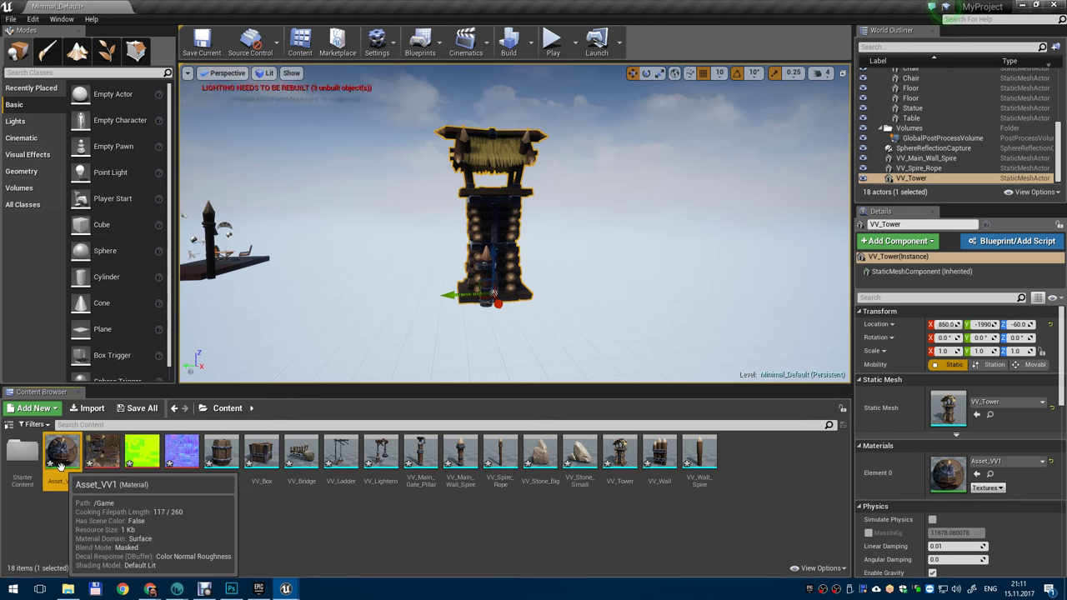
scroll(702, 304, down, 3)
scroll(701, 304, up, 3)
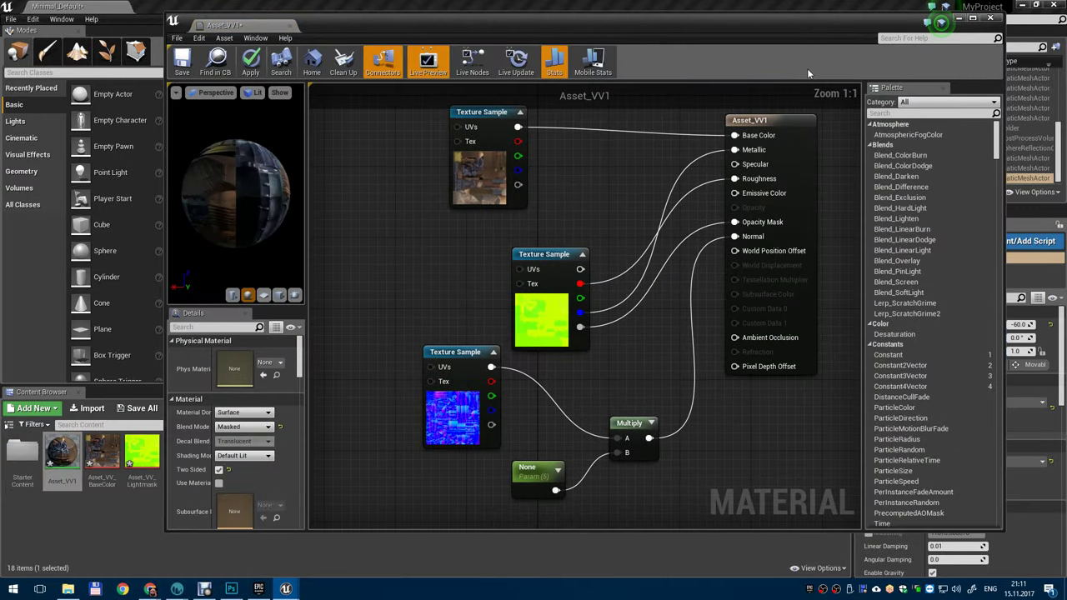
click(960, 19)
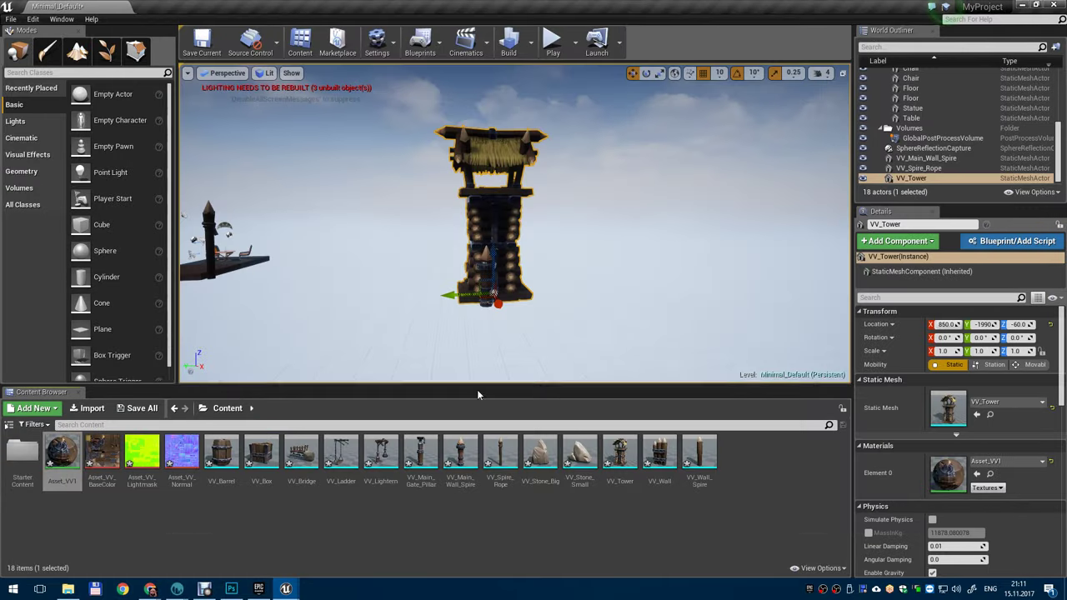
alt+drag(627, 280, 417, 280)
alt+drag(550, 241, 630, 240)
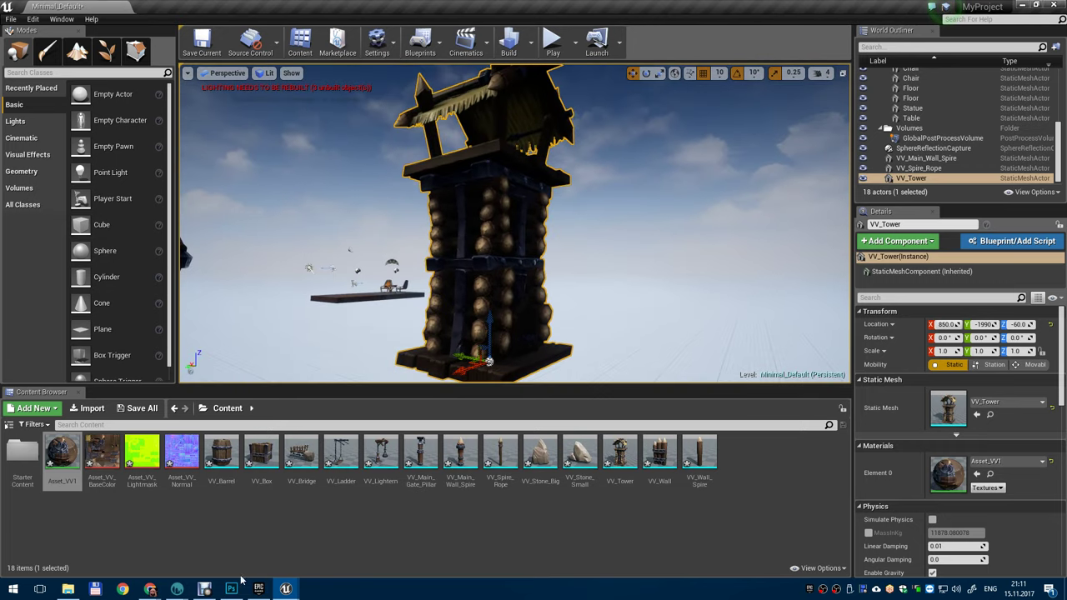
- Return to the Asset_VV1 graph and disconnect the light mask's red output from Roughness
mouse_move(286, 589)
click(357, 546)
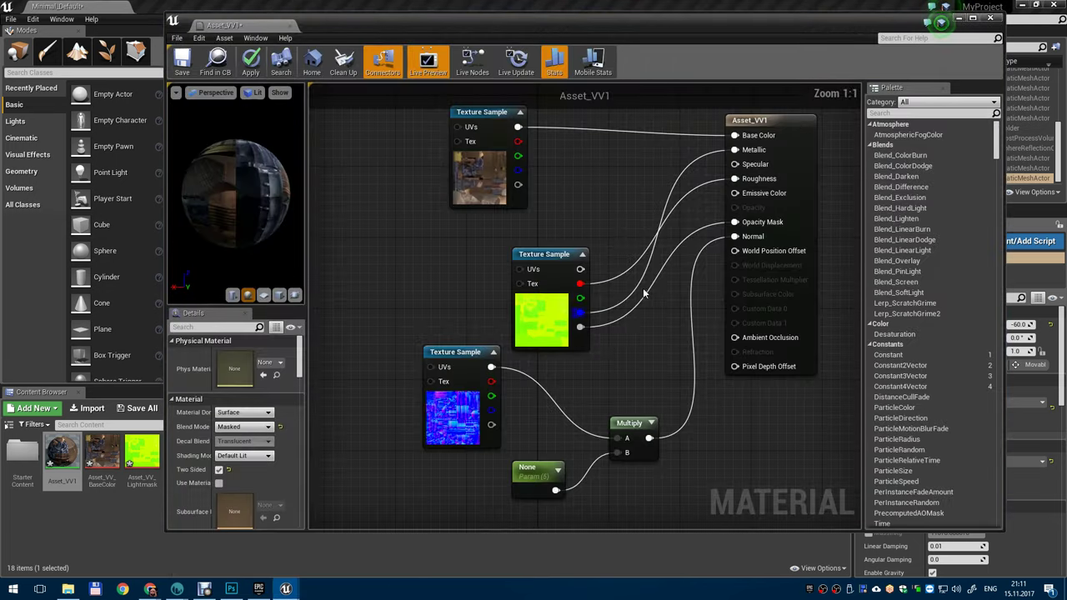
right_drag(642, 288, 657, 289)
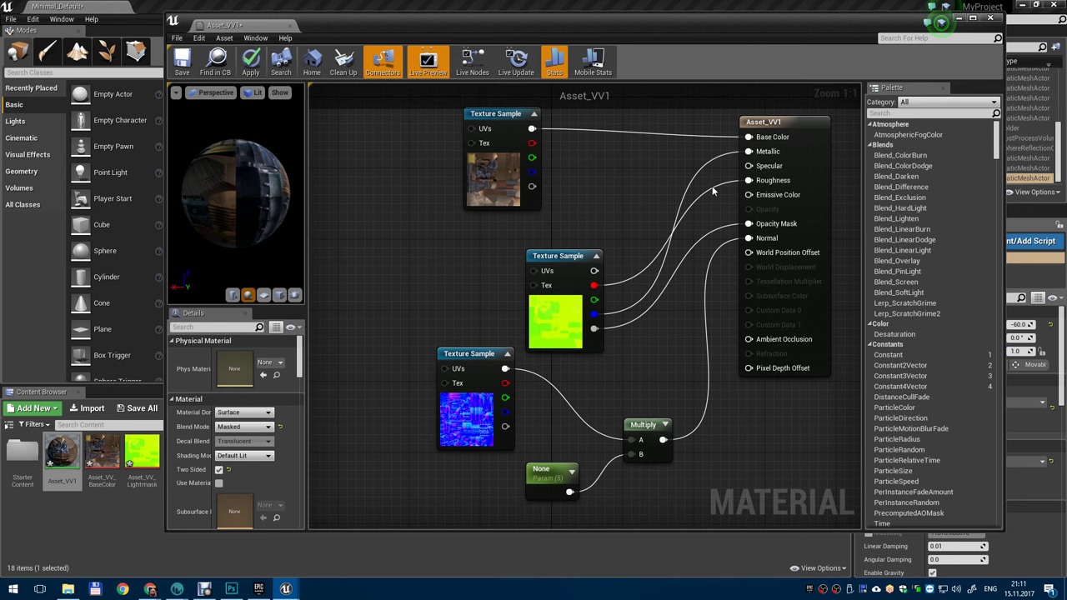
alt+click(705, 191)
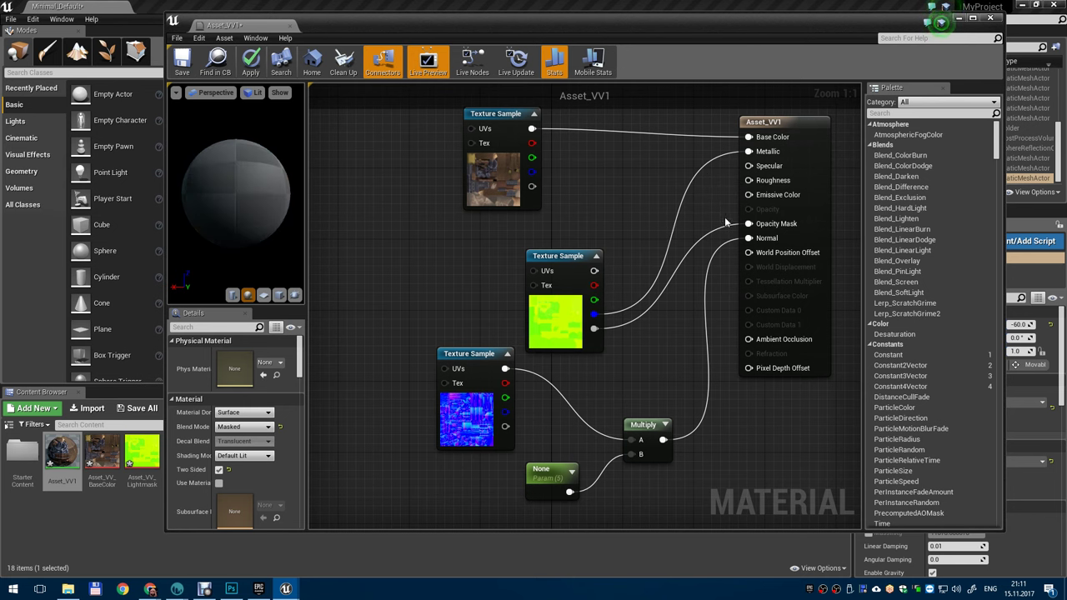
- Add a Constant node and a Multiply node between the light mask texture and the material's main node
scroll(726, 221, down, 1)
right_click(677, 331)
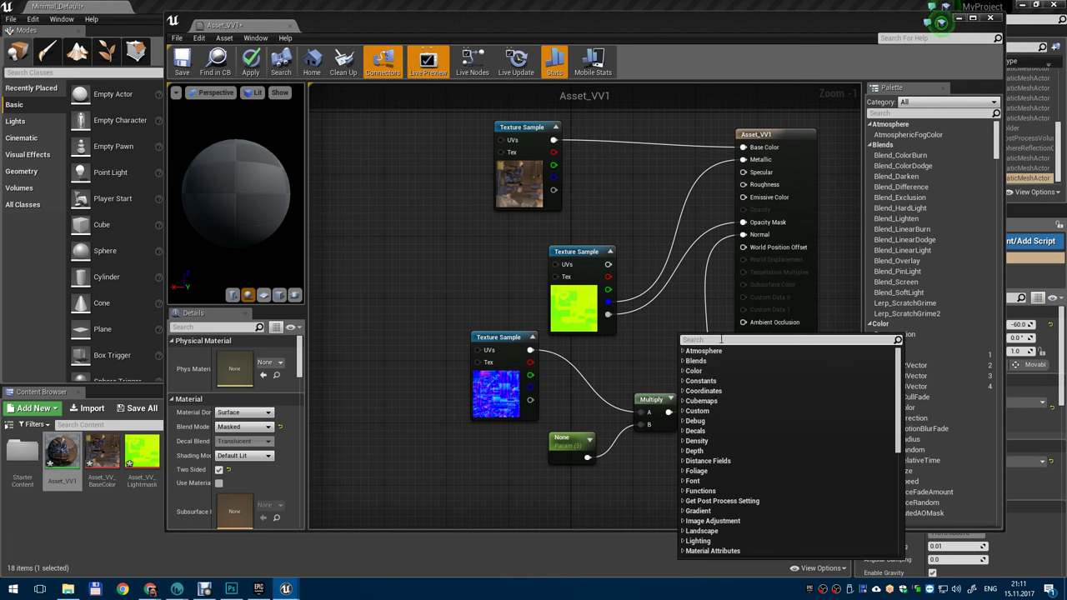
text(con)
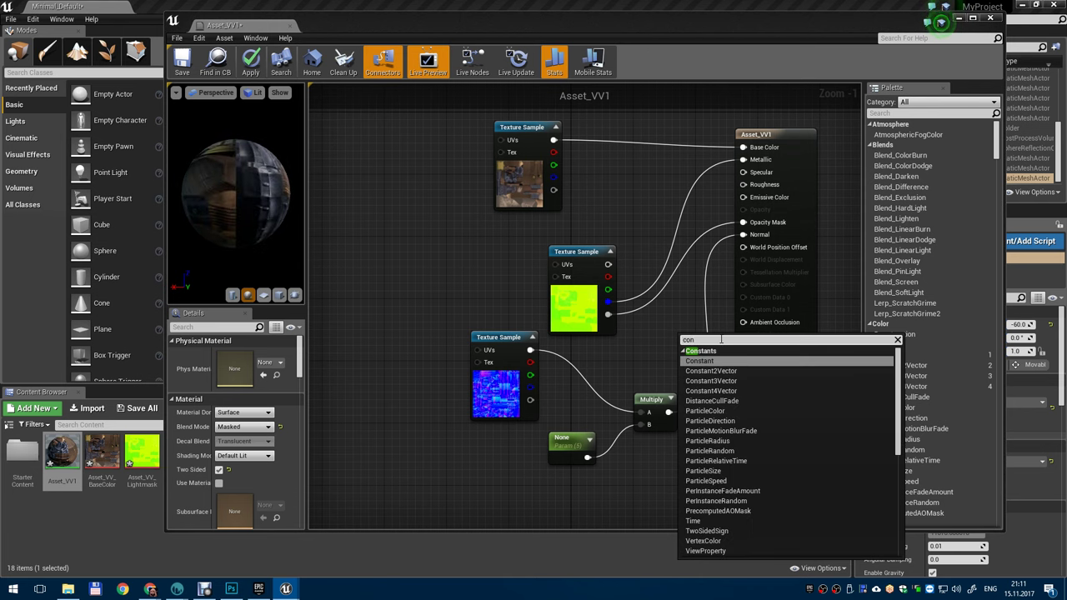
click(724, 362)
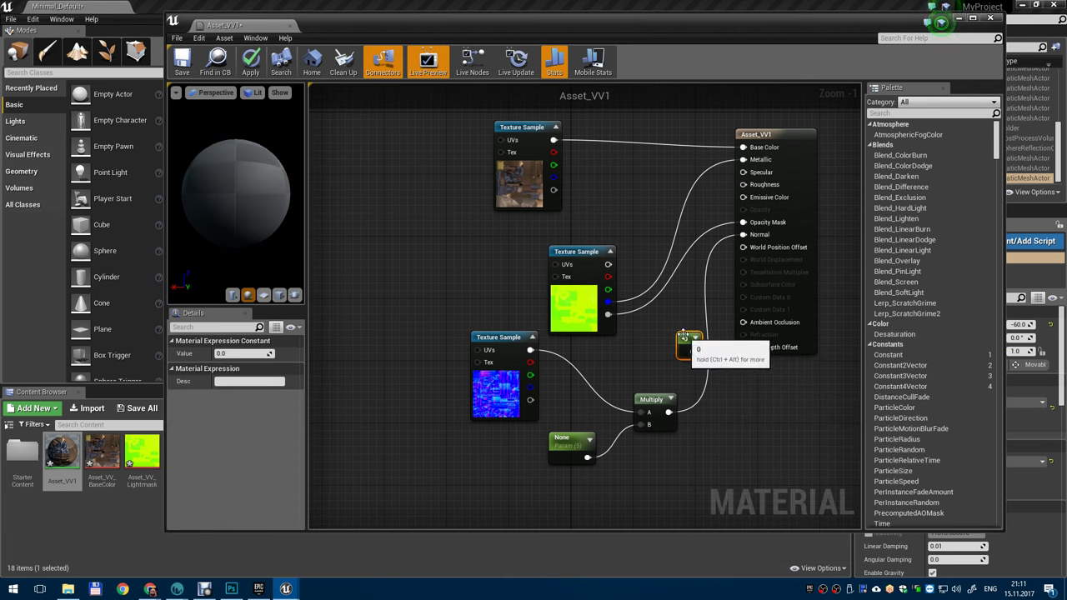
drag(684, 336, 698, 260)
right_click(659, 320)
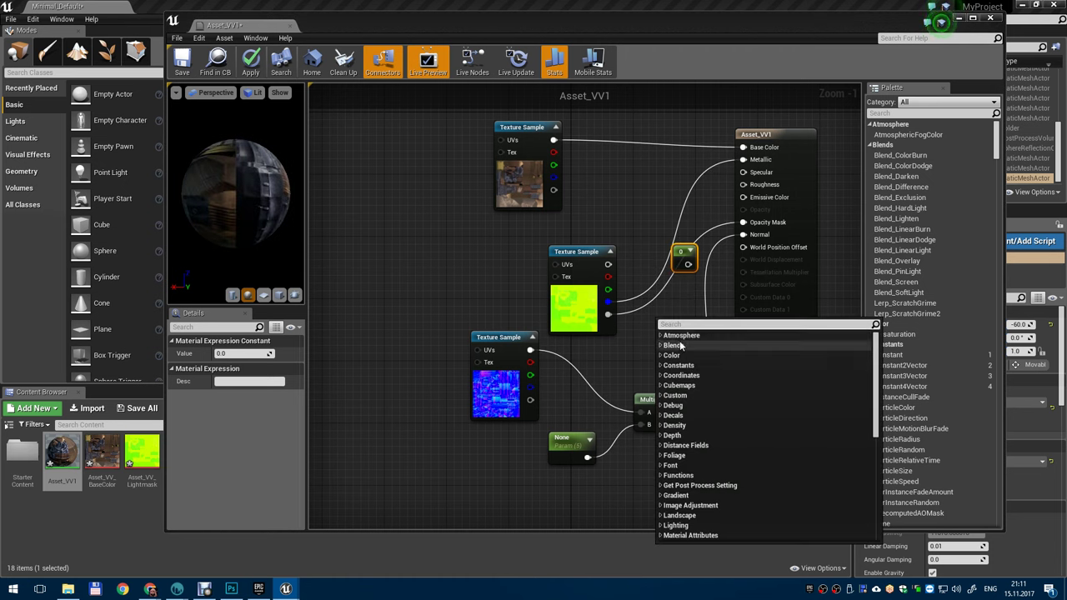
text(mul)
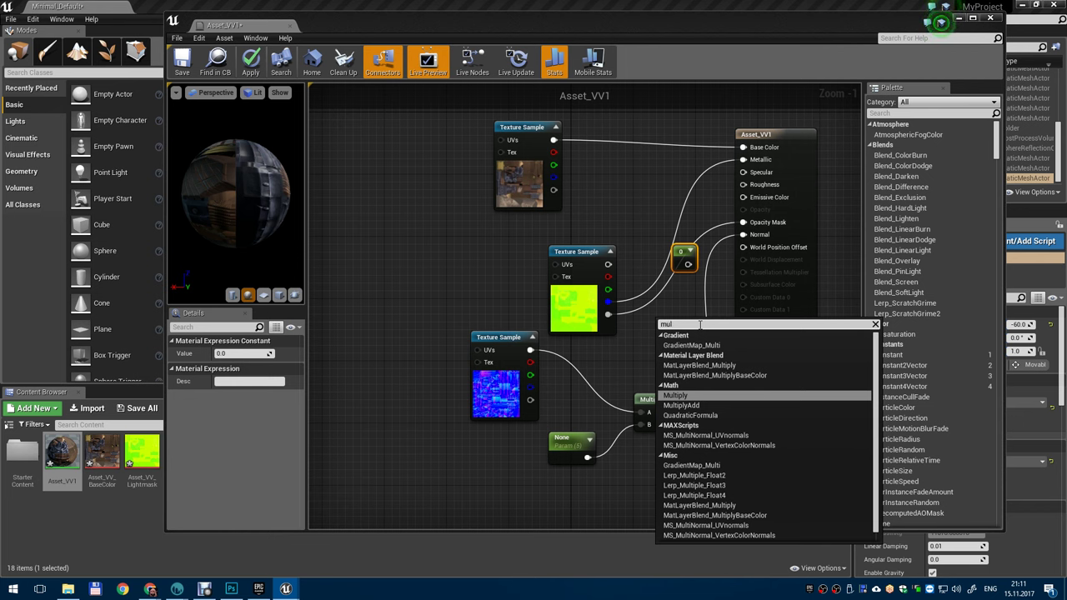
key(Return)
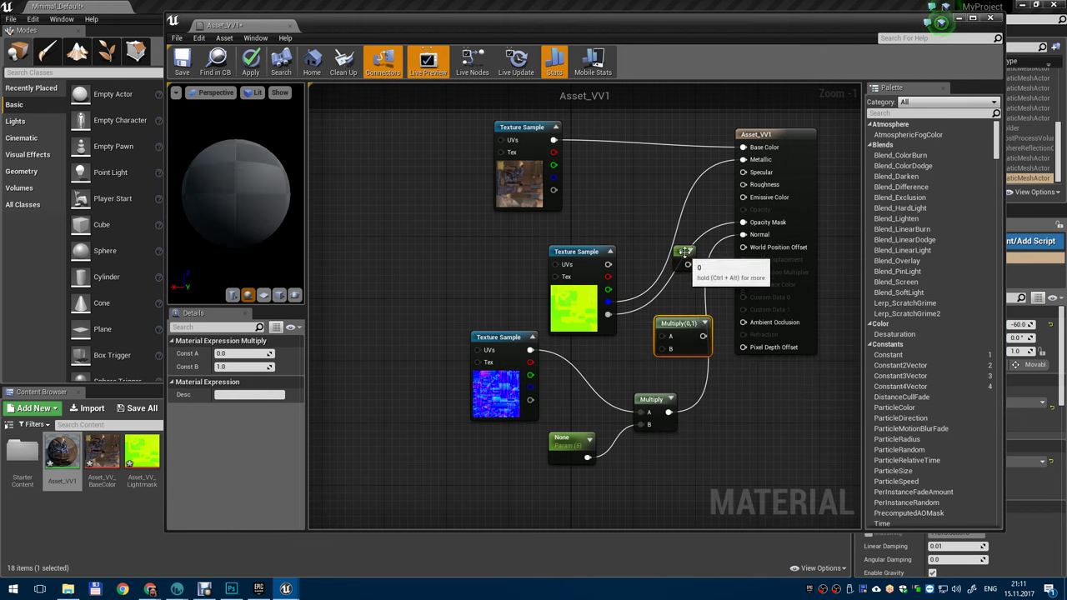
- Feed the light mask's red output and the constant into the new Multiply node, and connect its result to Roughness
drag(686, 265, 607, 277)
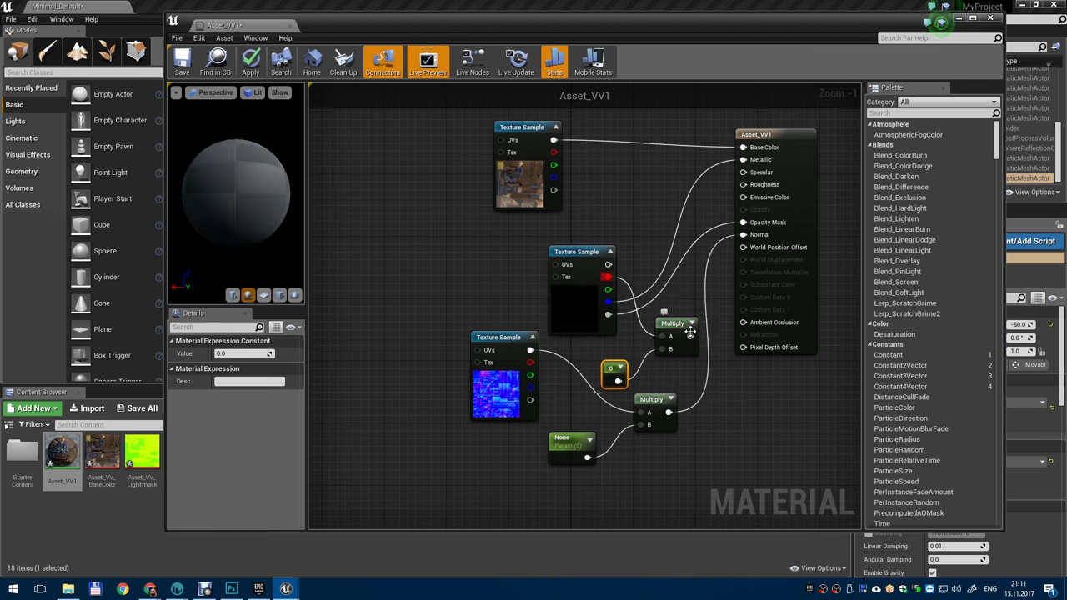
drag(690, 333, 690, 340)
drag(702, 302, 743, 184)
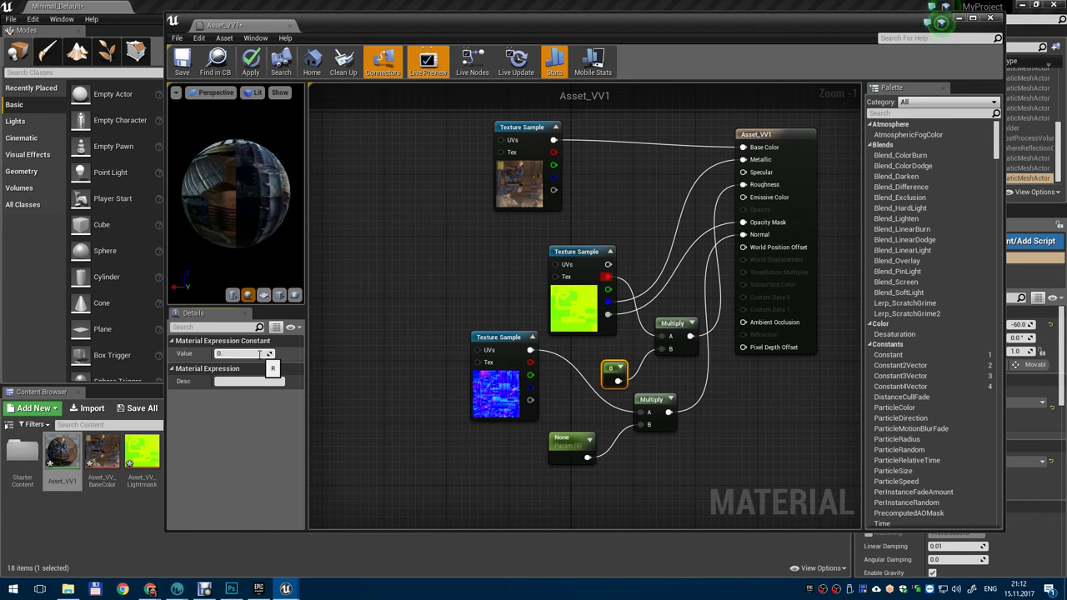
- Try 0.8 and 1 for the roughness constant, checking the preview sphere, and leave it at about 0.2
text(.8)
key(Return)
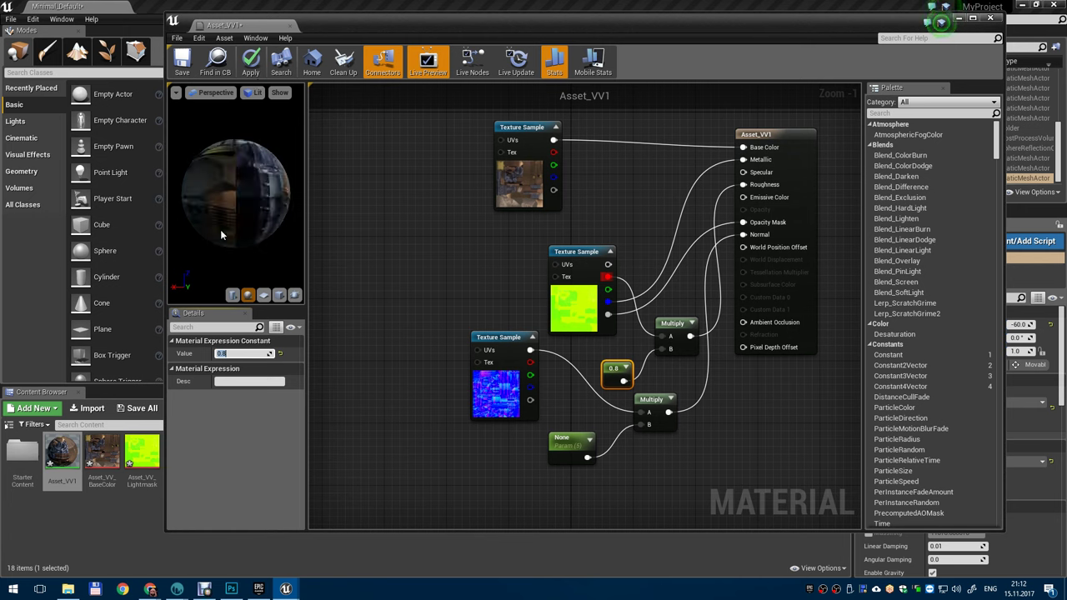
mouse_move(233, 201)
mouse_down()
mouse_move(271, 198)
mouse_move(234, 213)
mouse_move(259, 208)
mouse_move(237, 205)
mouse_up()
click(227, 352)
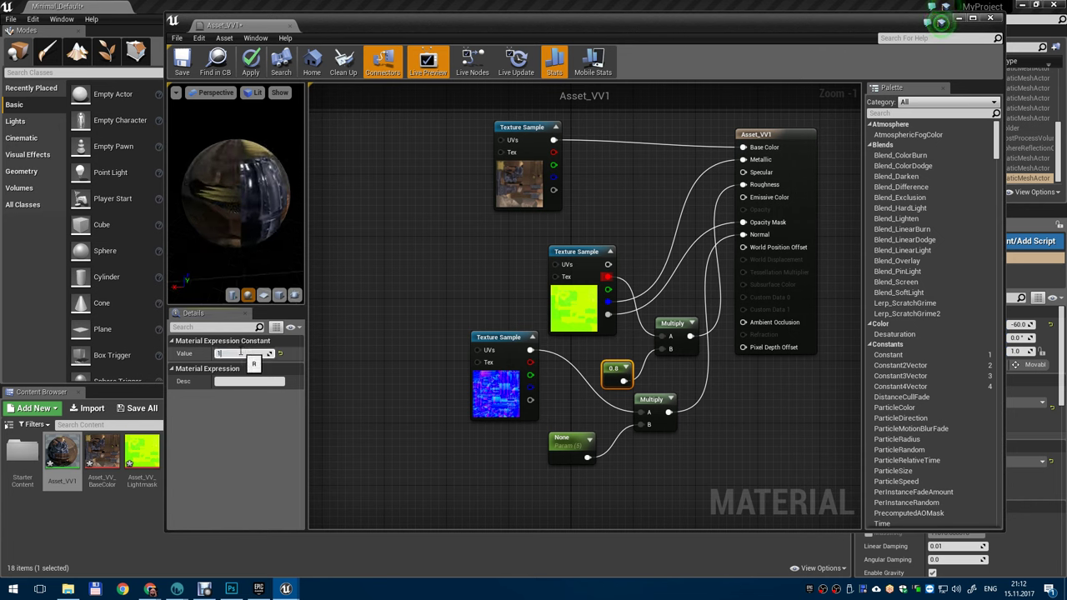
key(Return)
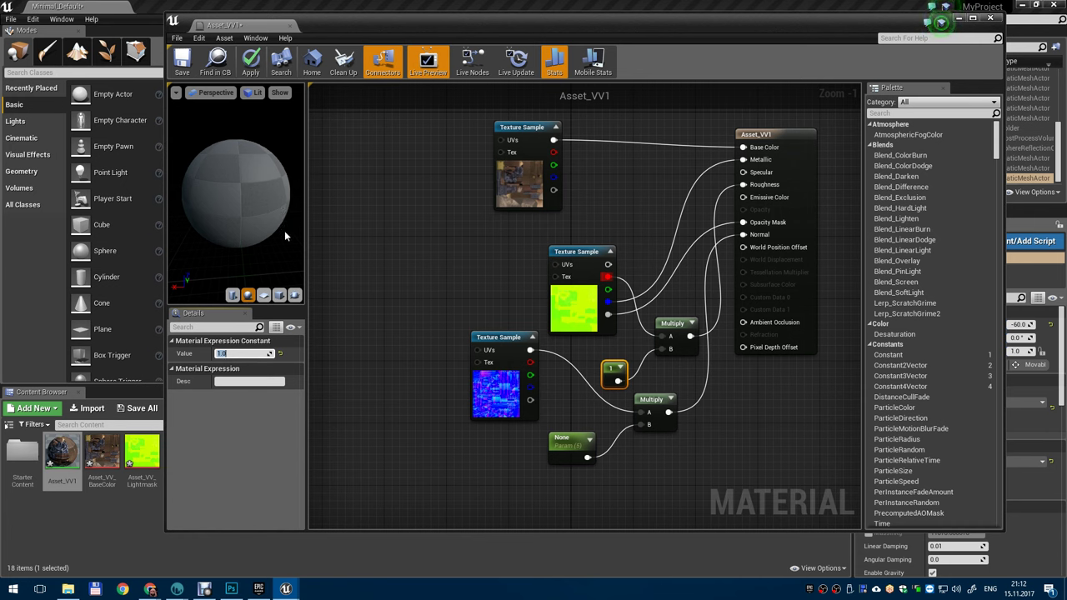
mouse_move(271, 239)
mouse_down()
mouse_move(213, 240)
mouse_move(273, 247)
mouse_up()
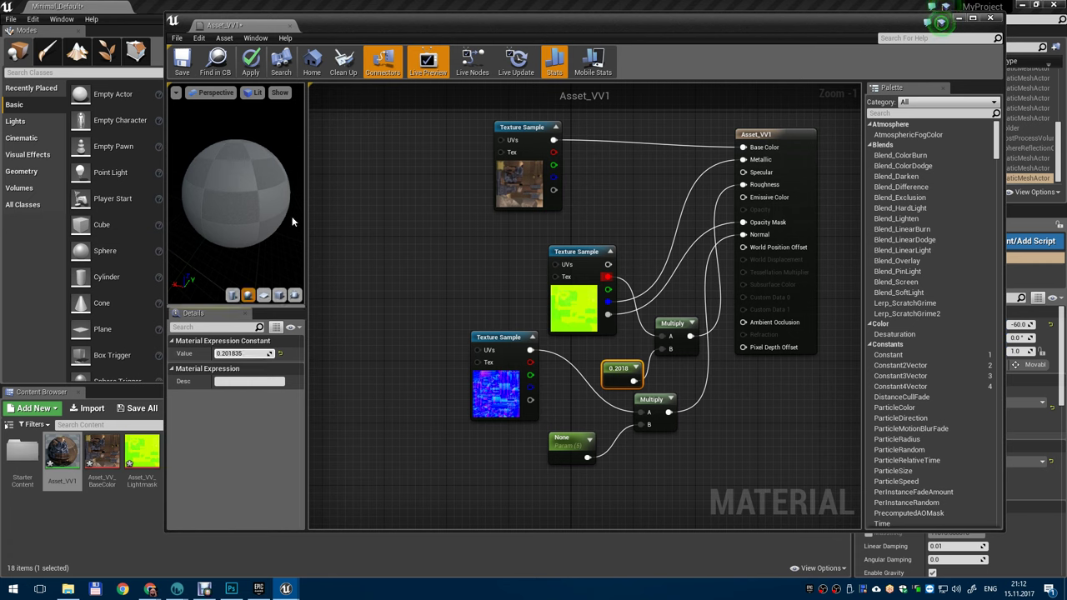
- Check the preview sphere, apply the roughness changes to Asset_VV1, and close the material editor
drag(278, 235, 221, 239)
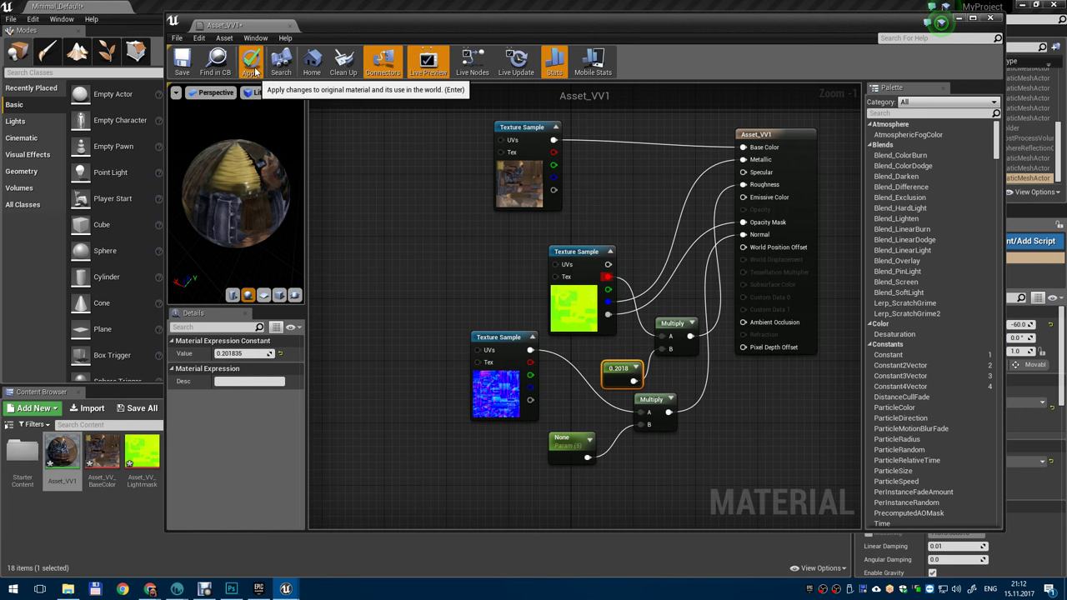
key(Return)
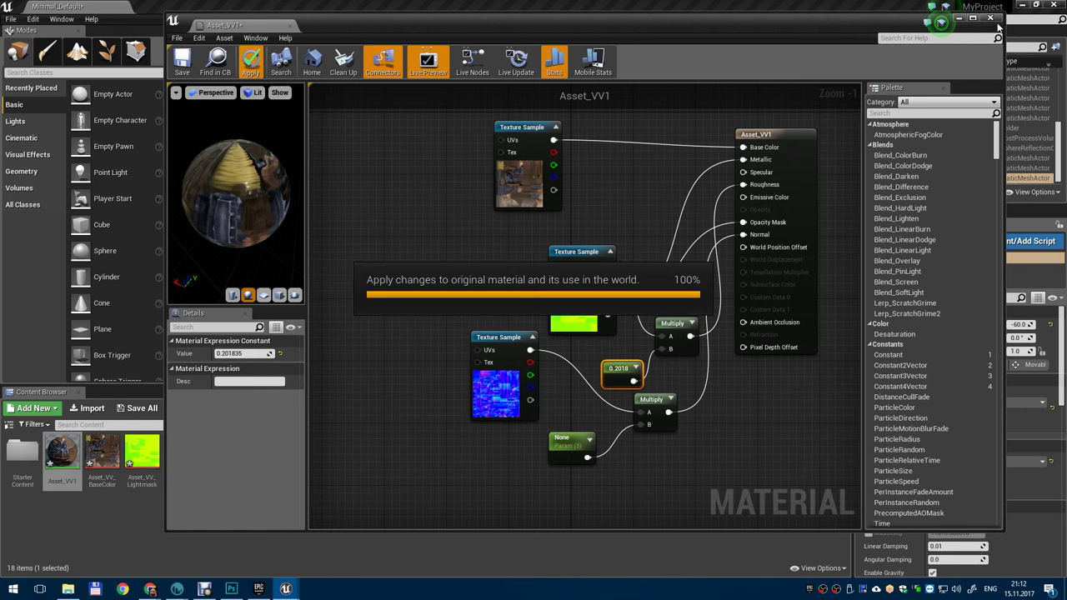
click(997, 20)
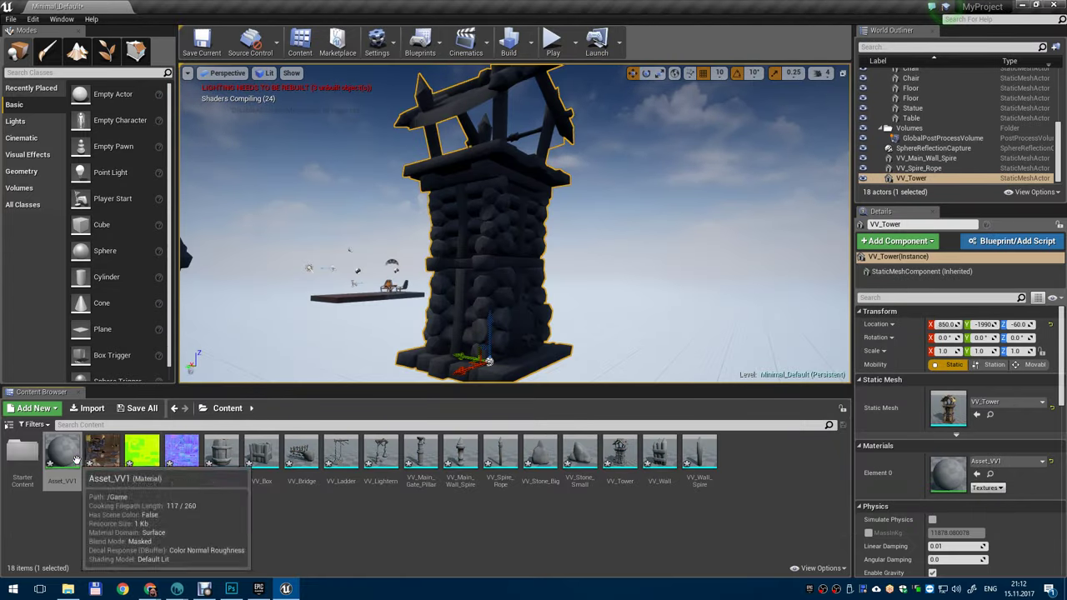
- Try the Asset_VV_BaseColor texture with sRGB turned off, check the tower in the level, and restore sRGB
double_click(102, 457)
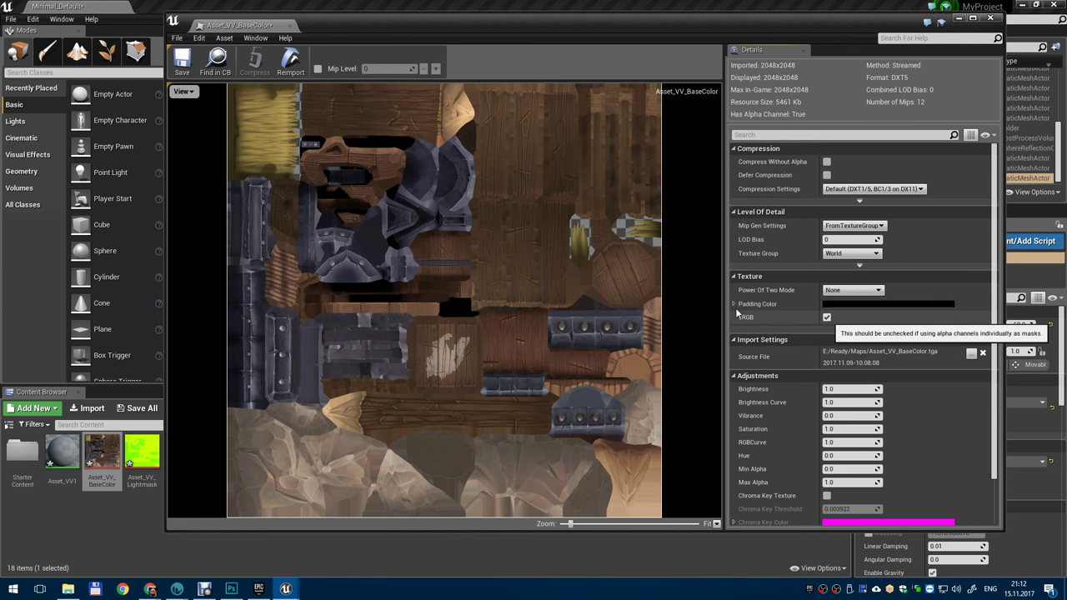
click(989, 17)
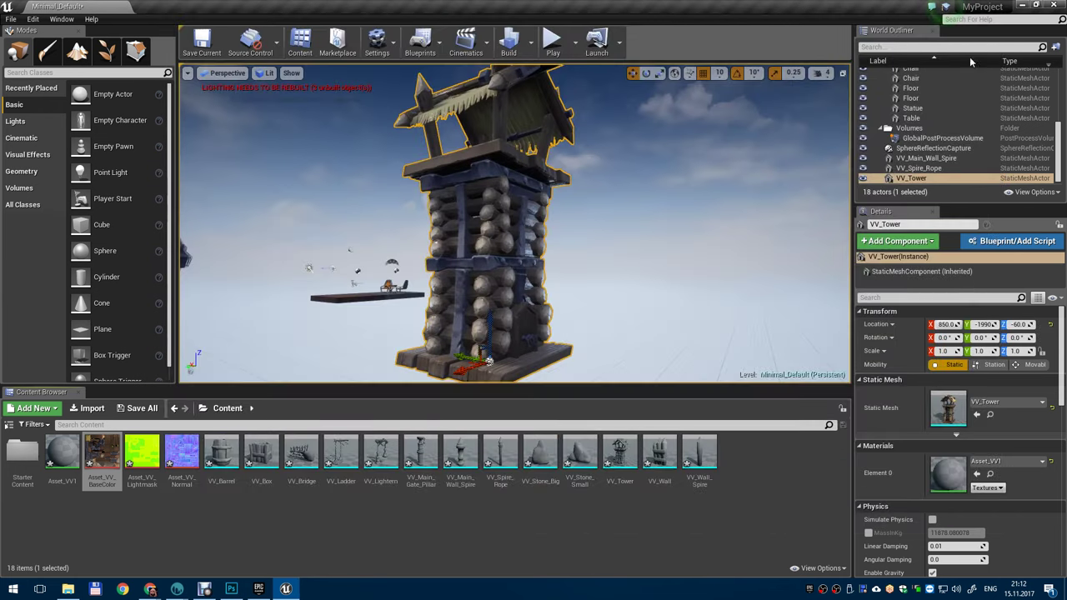
double_click(94, 461)
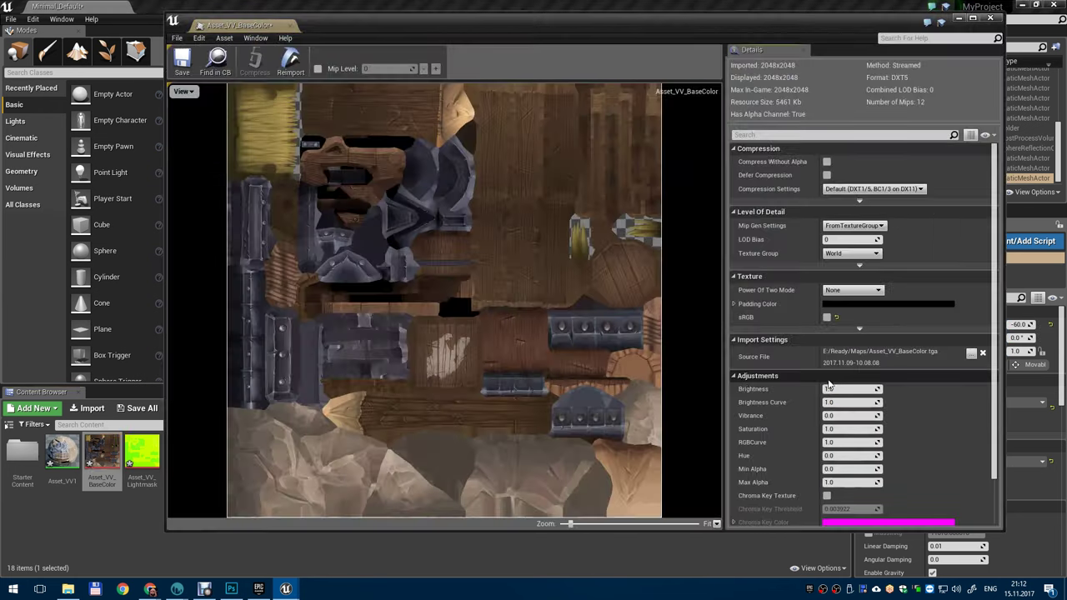
click(996, 19)
- Turn off sRGB for the Asset_VV_Lightmask texture and check the tower up close in the level
double_click(142, 454)
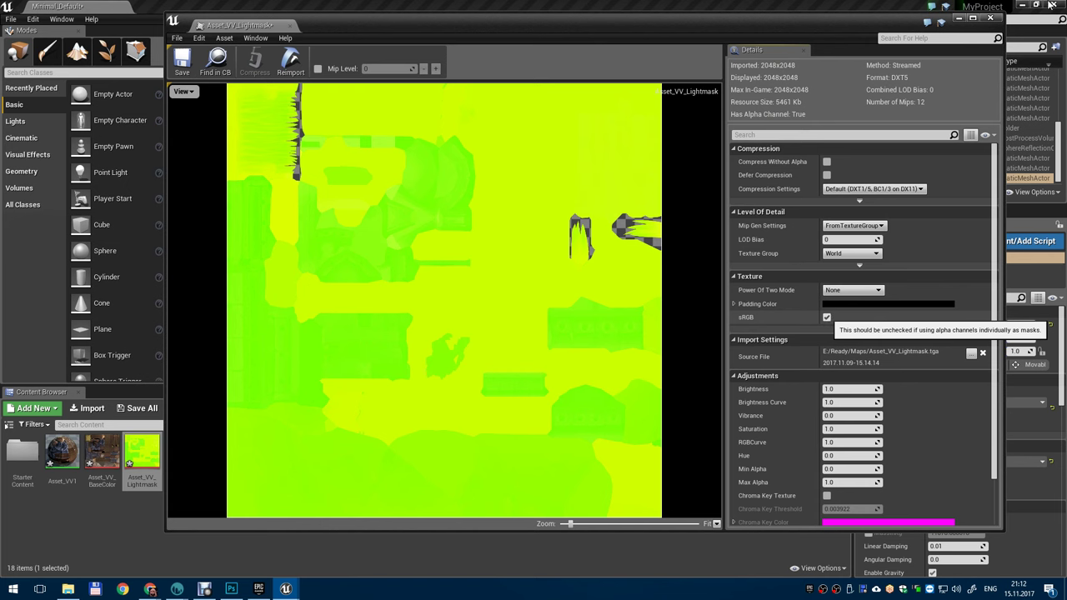
click(826, 317)
click(992, 18)
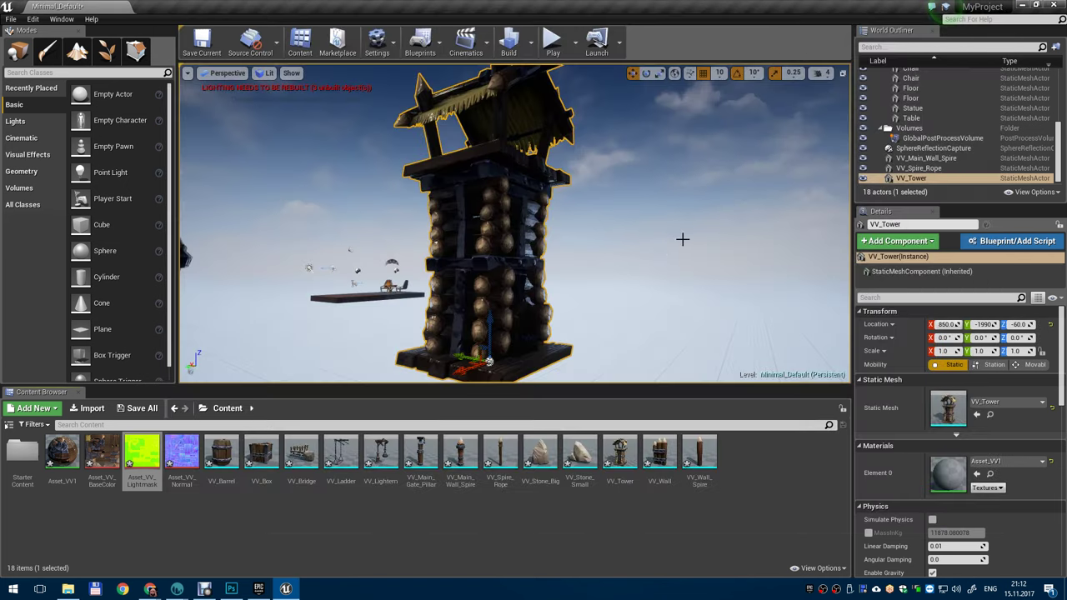
scroll(617, 267, up, 4)
mouse_move(567, 288)
right_down()
mouse_move(613, 302)
mouse_move(588, 310)
mouse_move(581, 298)
right_up()
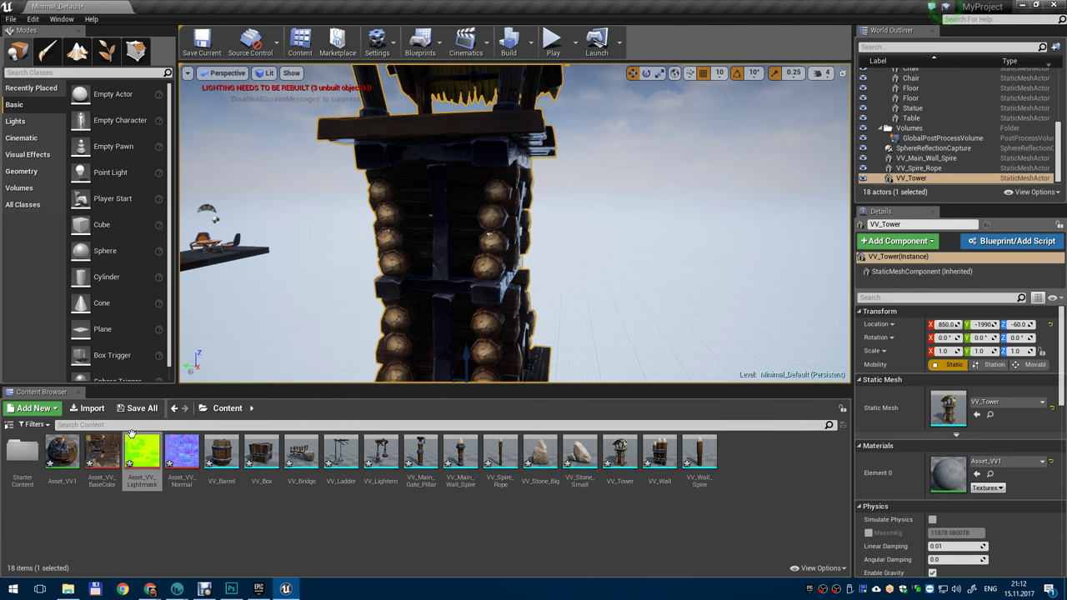
- Check the light mask's Texture Sample in Asset_VV1, and open and save the Asset_VV_Lightmask texture
double_click(65, 448)
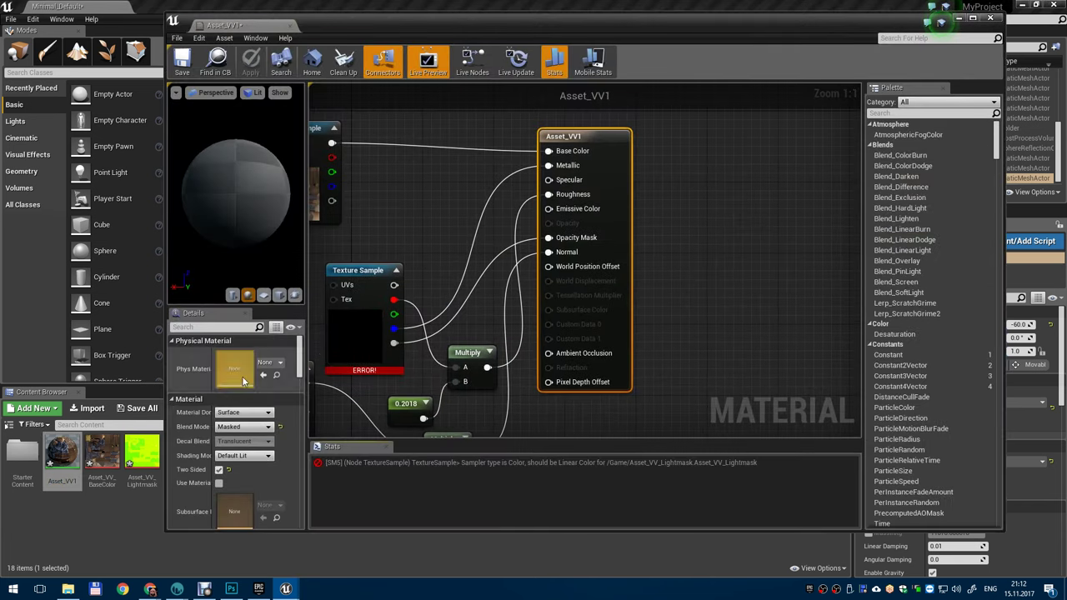
click(360, 301)
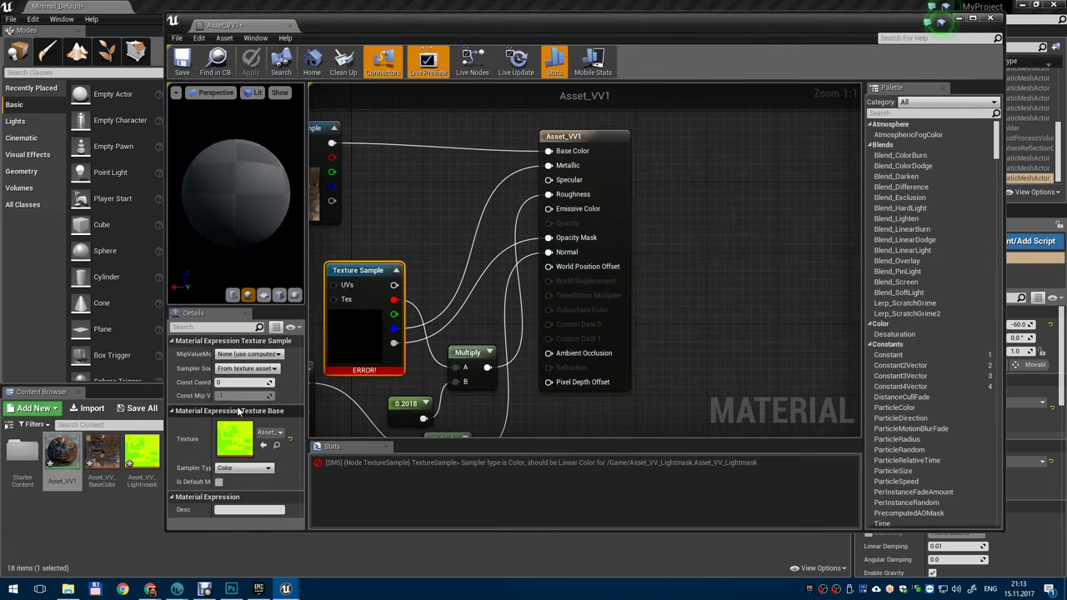
click(142, 454)
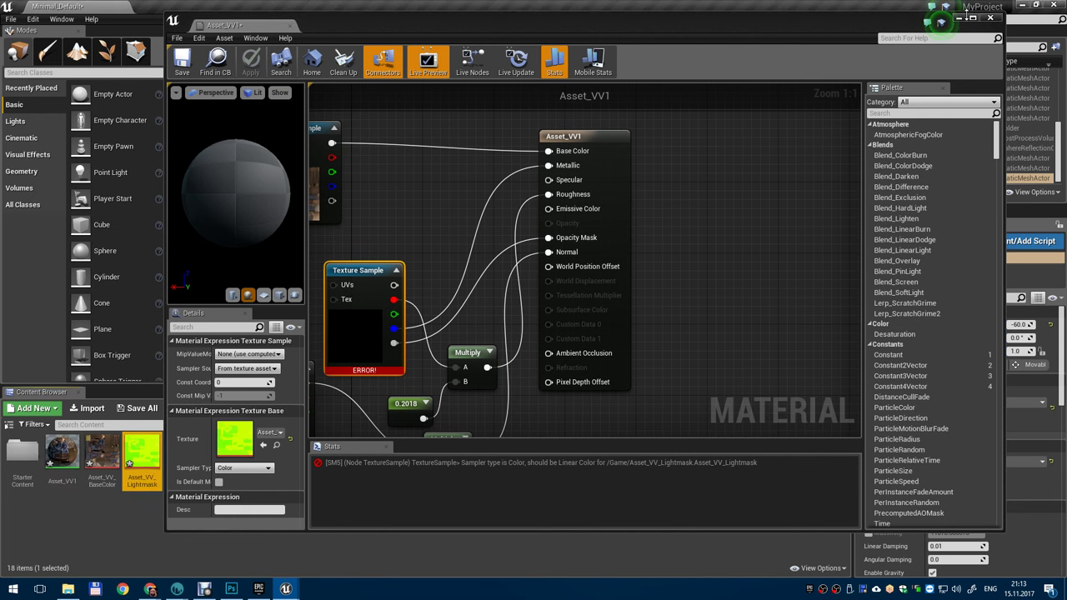
click(362, 265)
double_click(142, 454)
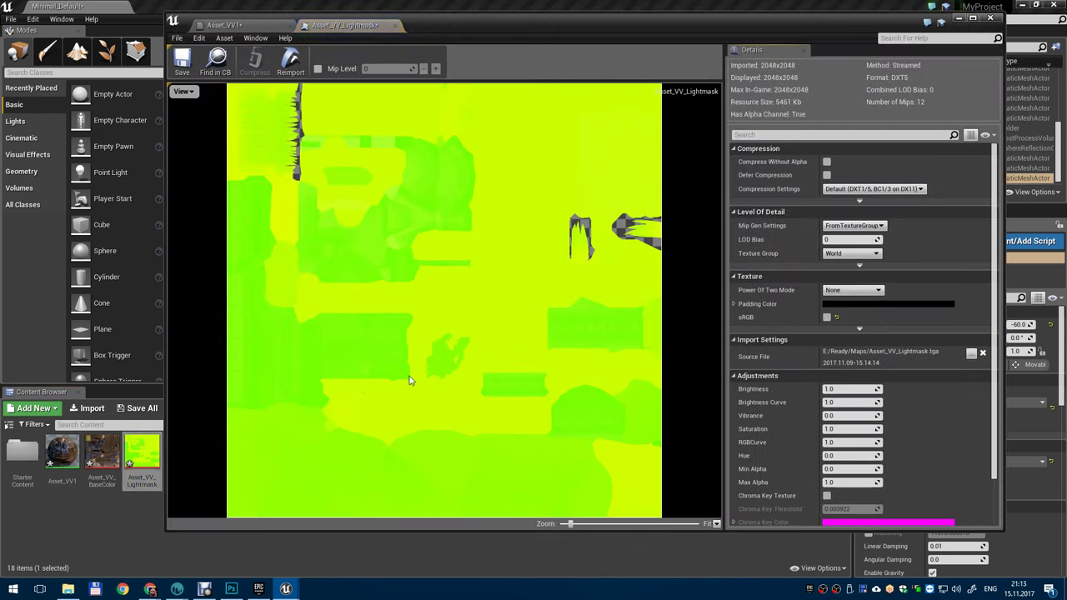
click(183, 63)
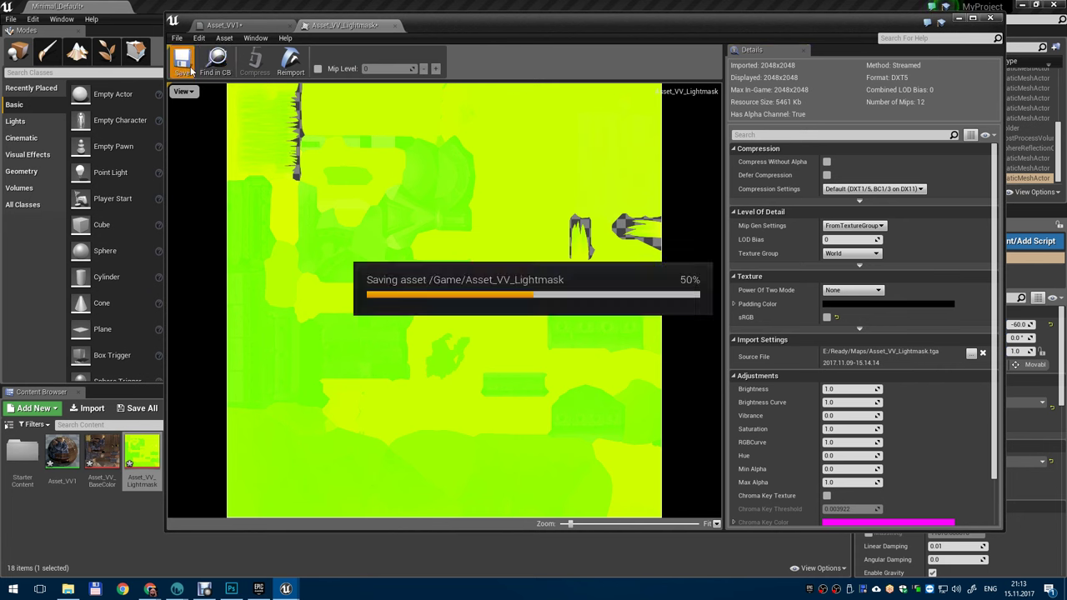
mouse_move(288, 590)
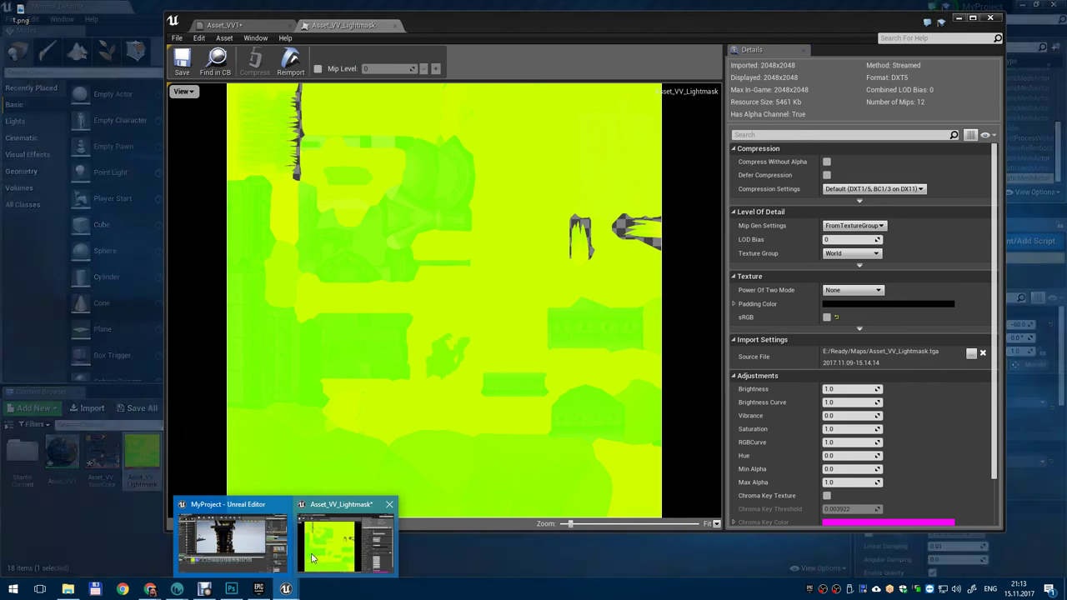
click(376, 555)
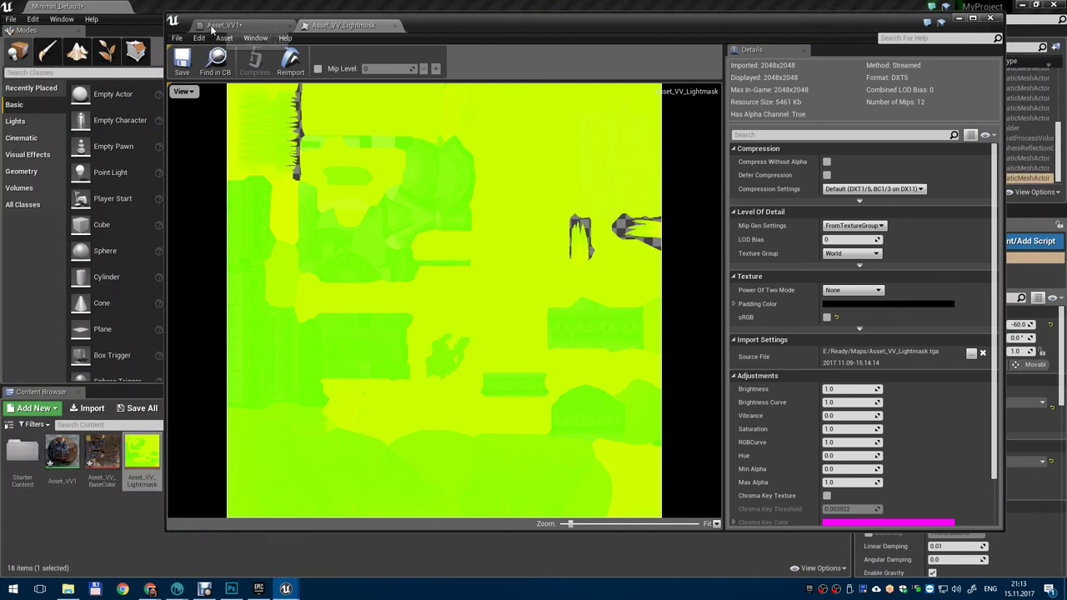
- Switch the failing Texture Sample to Asset_VV_BaseColor and back to Asset_VV_Lightmask to get the Linear Color sampler type, and apply the material
click(224, 25)
scroll(573, 300, down, 2)
scroll(690, 320, up, 2)
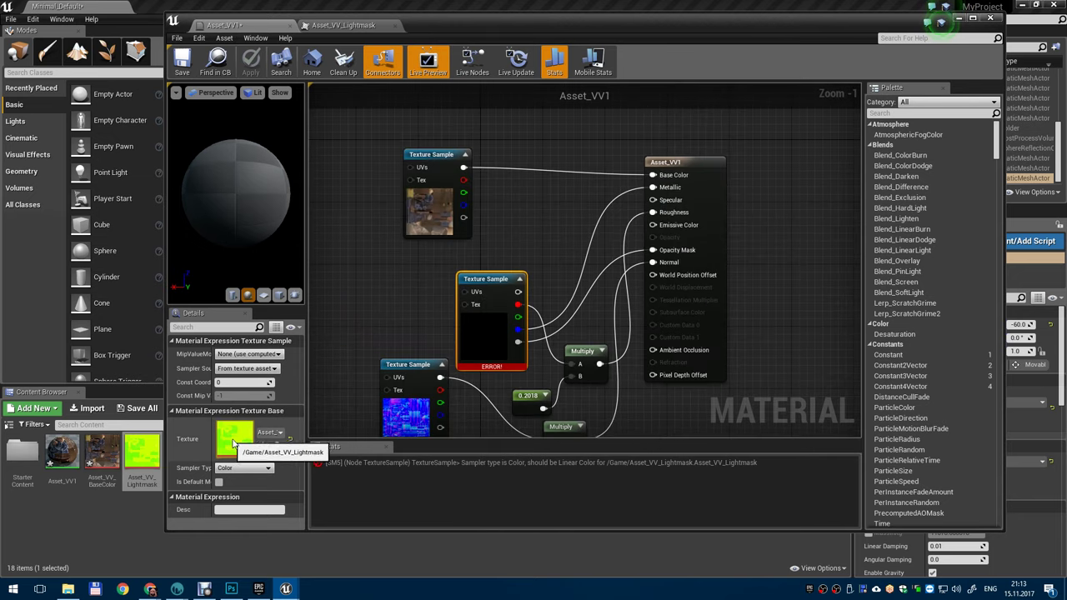
click(270, 432)
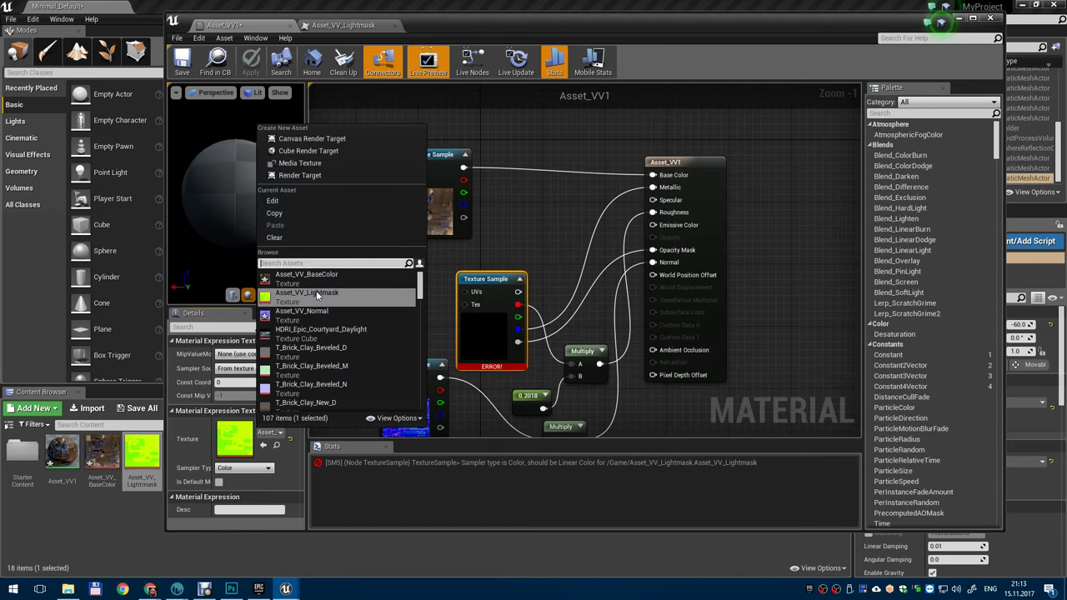
click(308, 278)
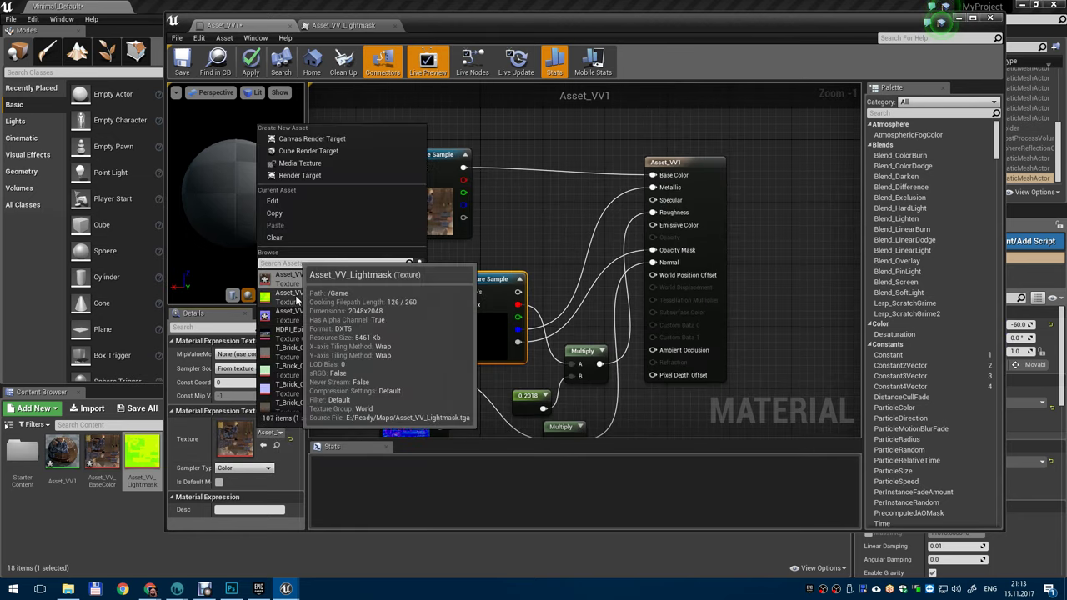
click(306, 294)
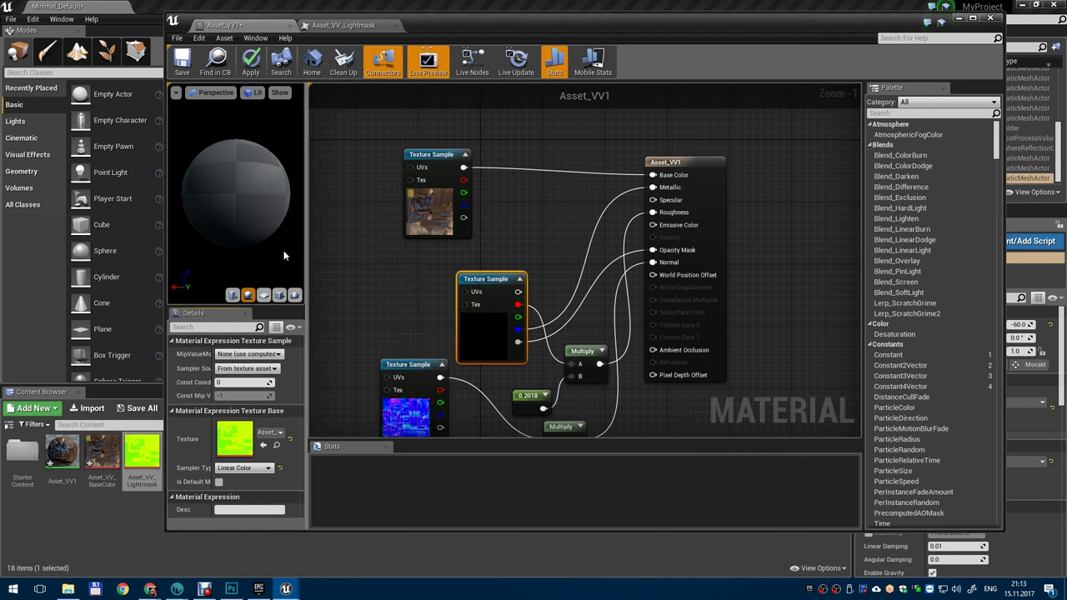
click(251, 63)
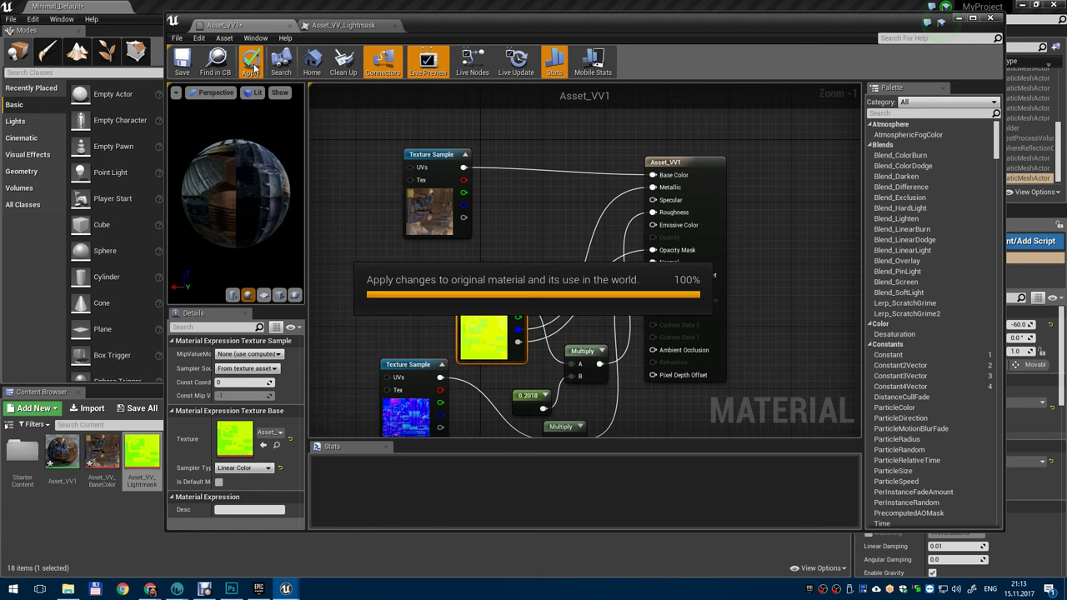
click(990, 19)
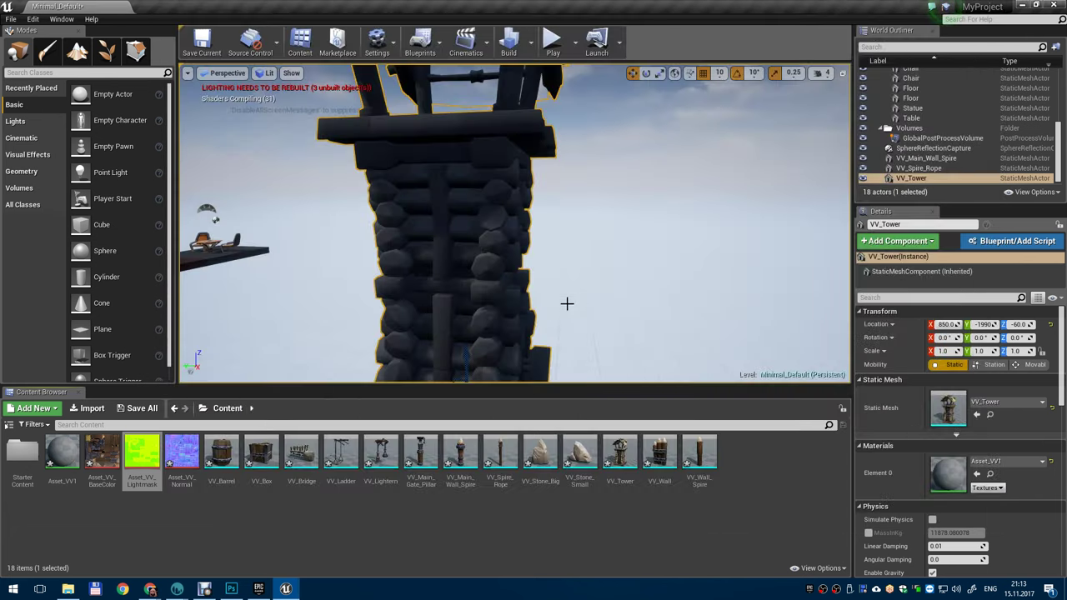
- Inspect the tower from several sides, and delete the roughness Multiply node and its 0.2018 constant from the Asset_VV1 graph
alt+drag(567, 303, 667, 284)
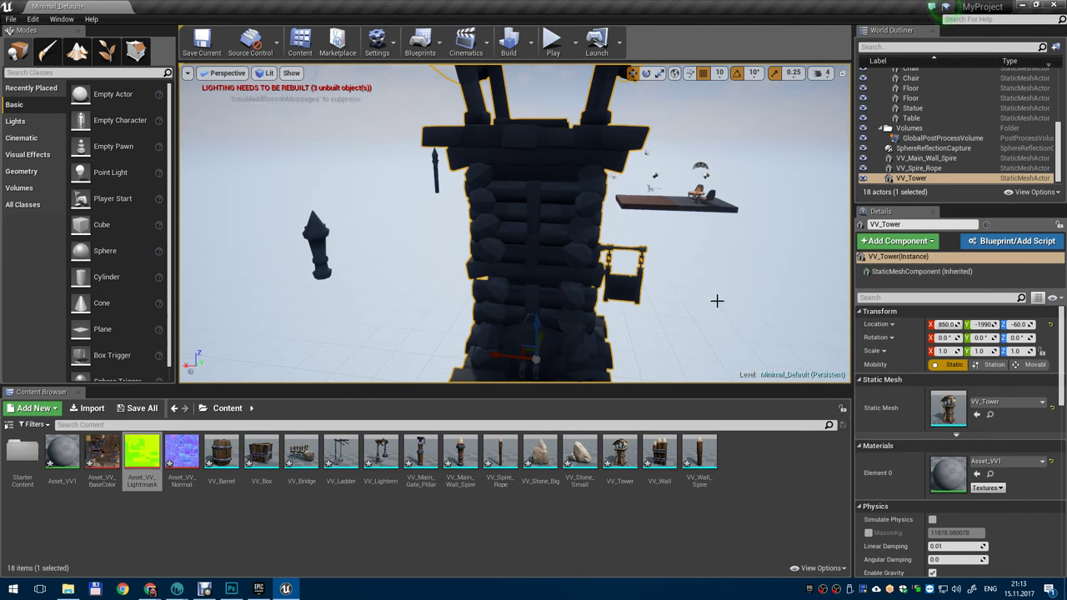
scroll(466, 295, down, 4)
alt+drag(467, 296, 658, 292)
alt+drag(409, 296, 571, 275)
double_click(52, 459)
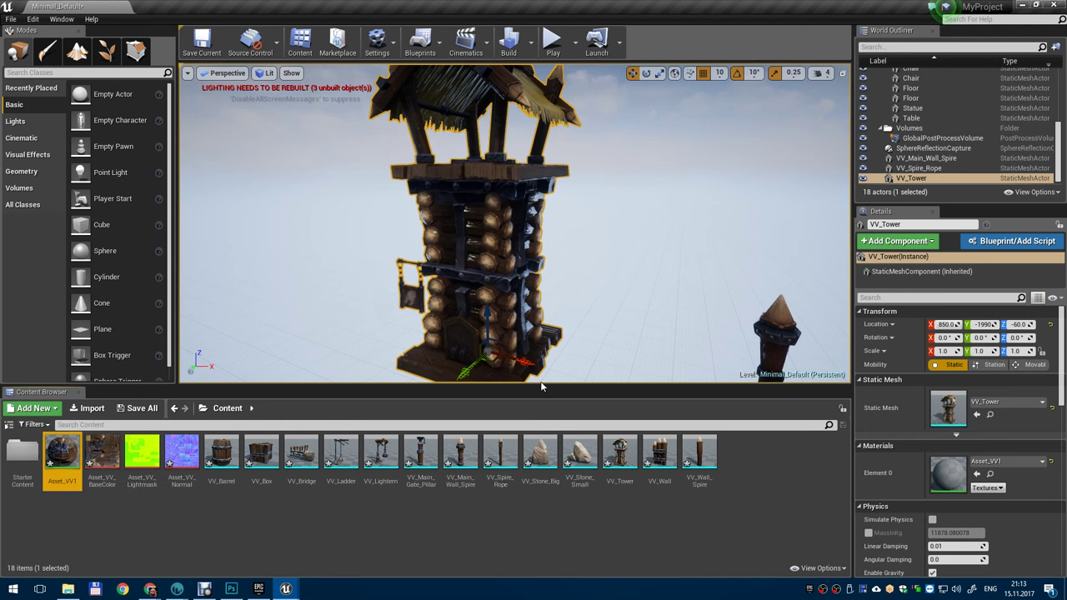
scroll(606, 330, up, 1)
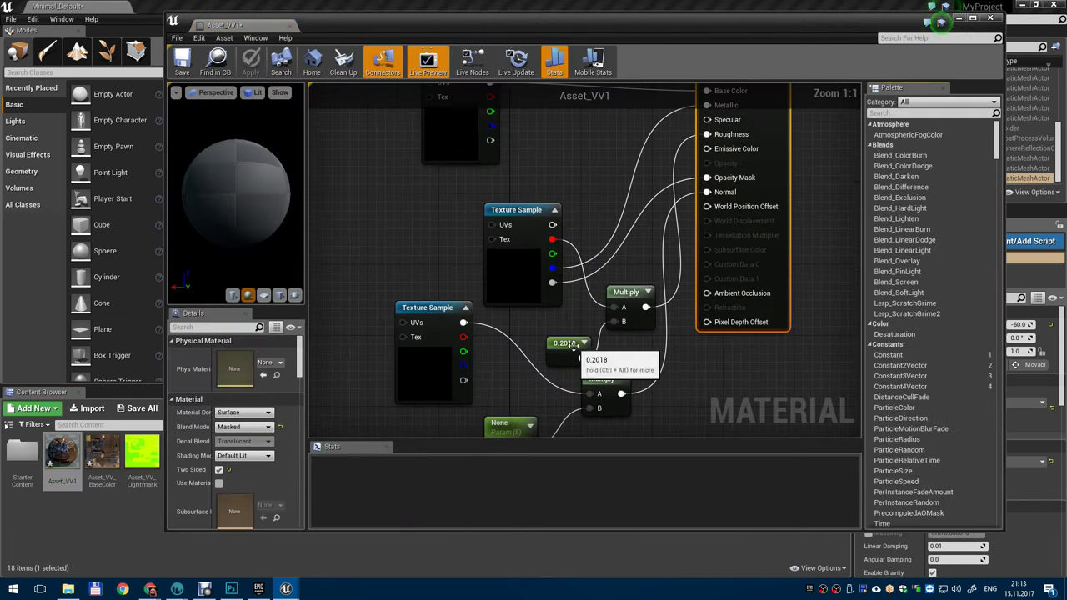
click(615, 294)
key(Delete)
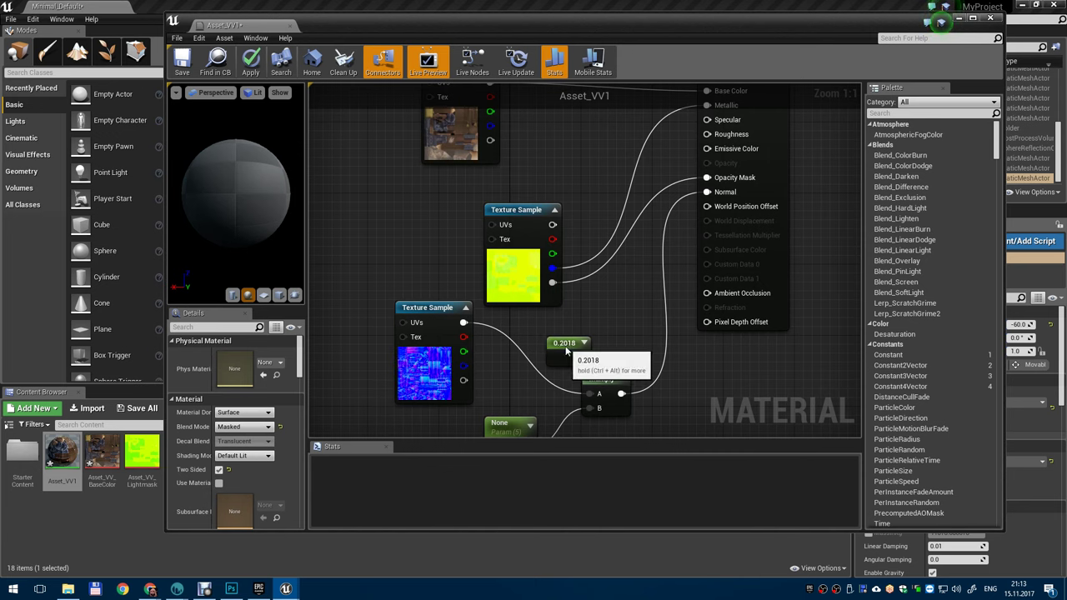
click(566, 344)
key(Delete)
- Connect the light mask's red output directly to Roughness, apply the material, and check it on the tower in the level
drag(553, 240, 706, 135)
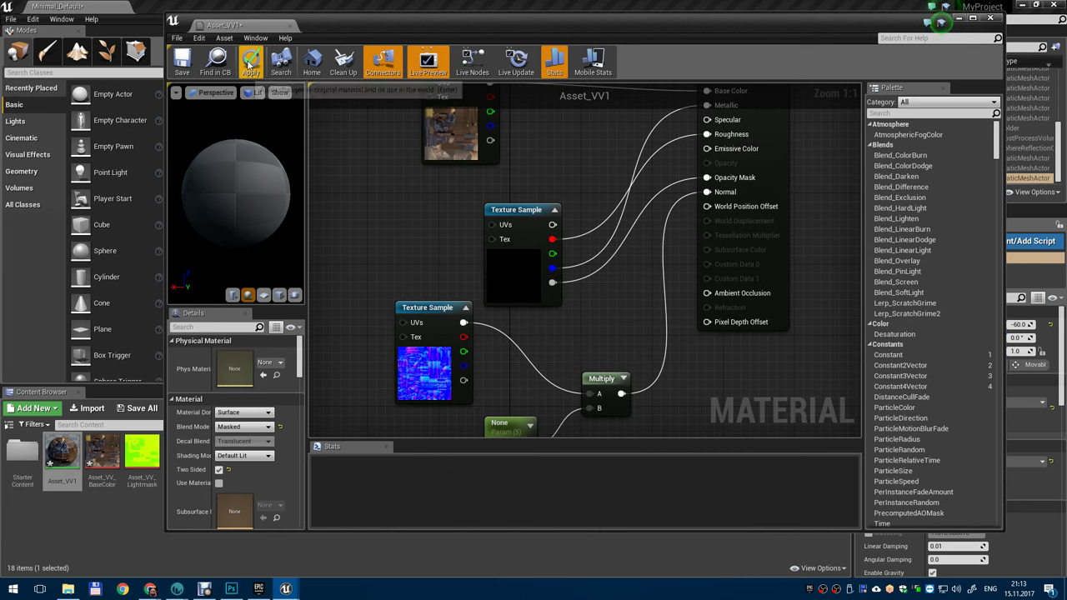
click(251, 62)
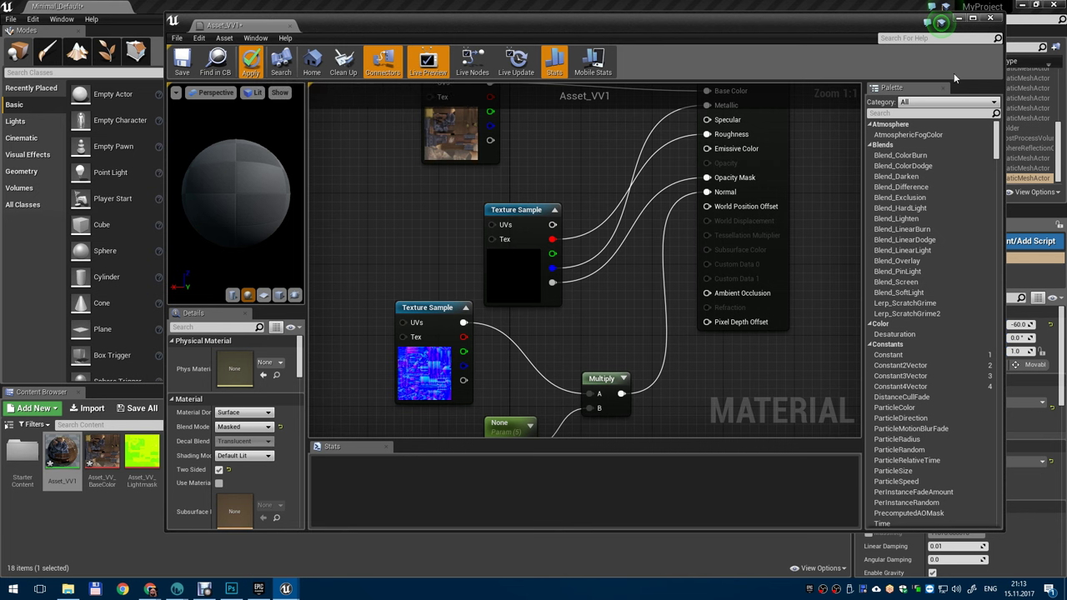
click(990, 18)
alt+drag(542, 267, 572, 260)
scroll(607, 266, down, 3)
alt+drag(642, 273, 602, 284)
mouse_move(642, 269)
right_down()
mouse_move(654, 279)
mouse_move(637, 275)
right_up()
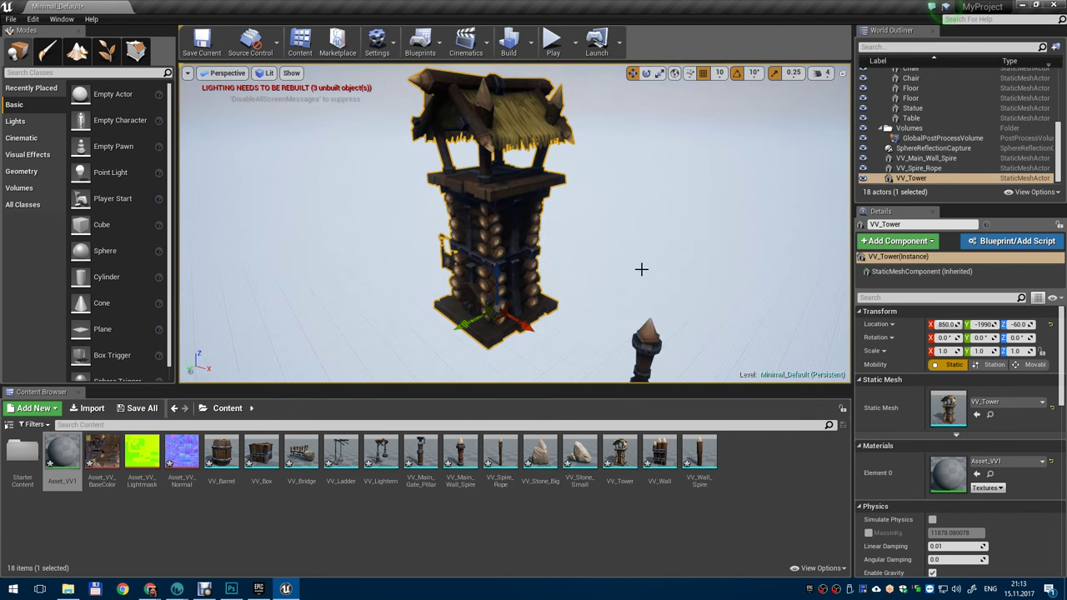
alt+drag(647, 260, 229, 190)
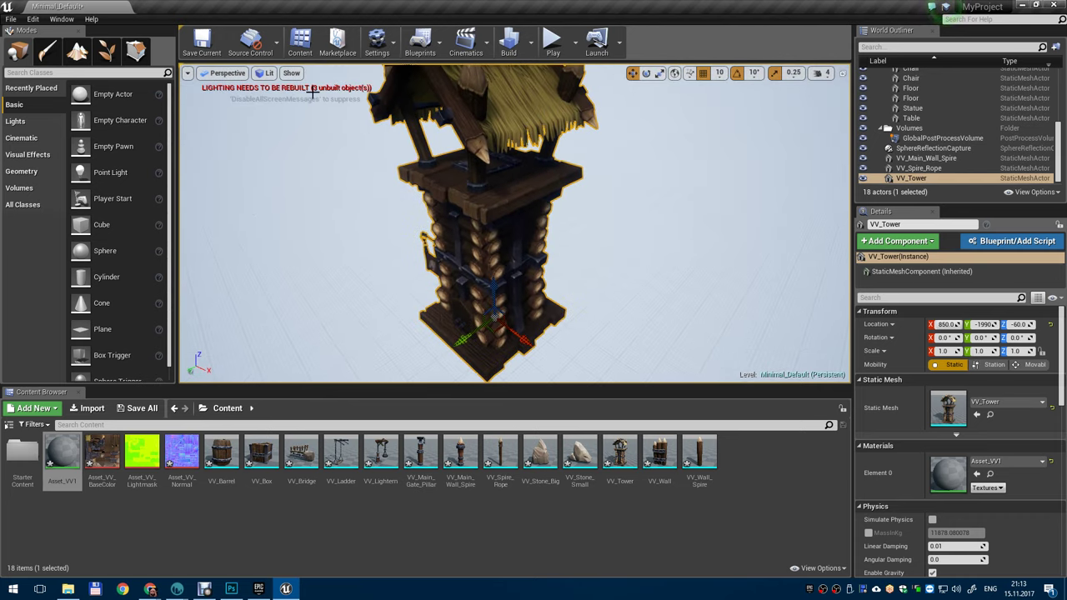
- Build only the level's lighting and inspect the tower from several sides
click(530, 44)
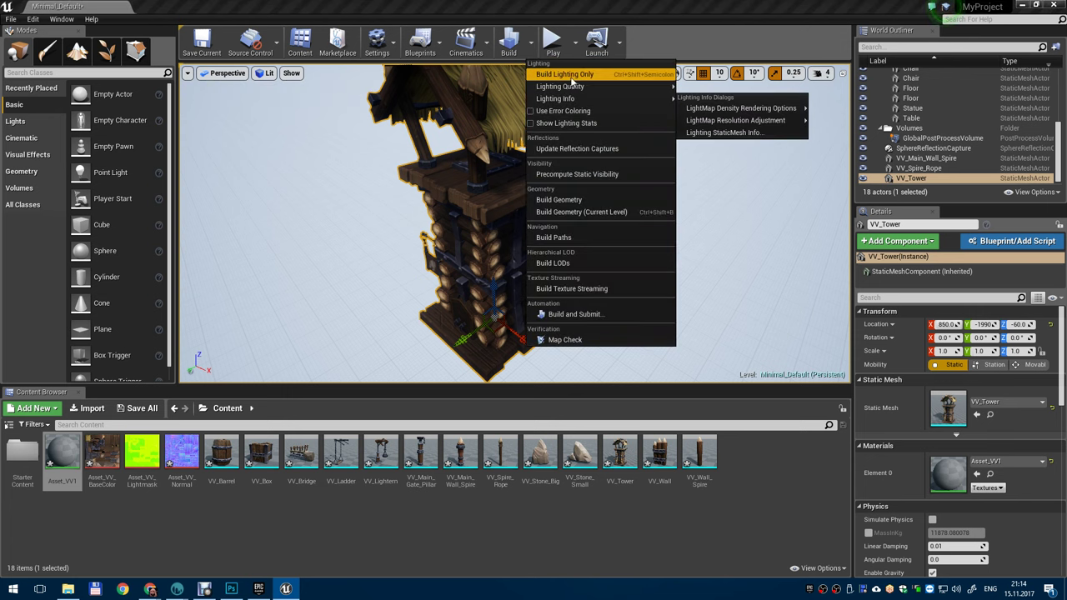
click(576, 75)
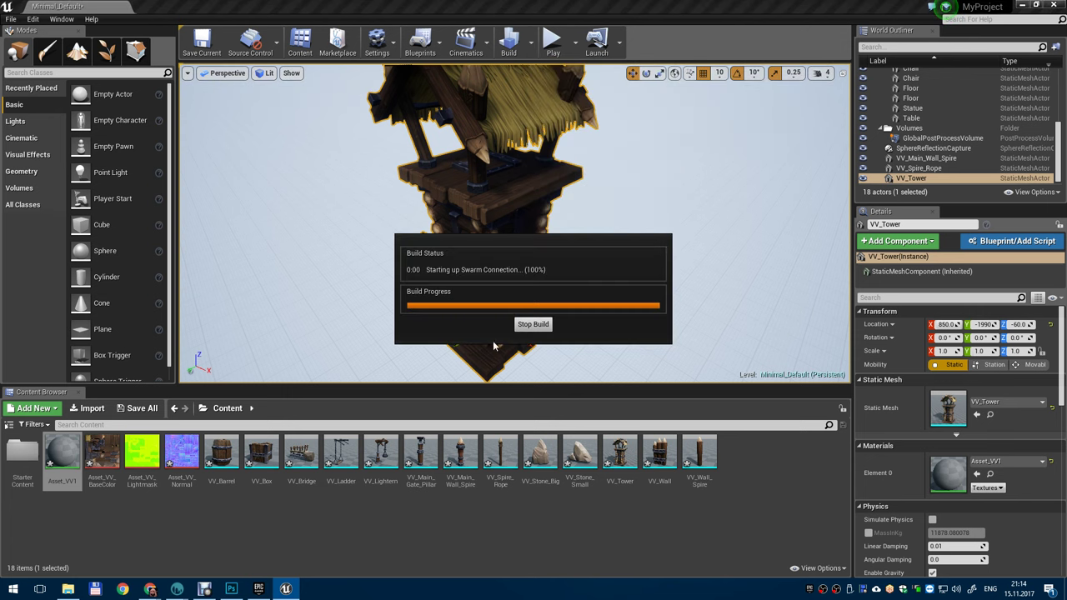
click(604, 390)
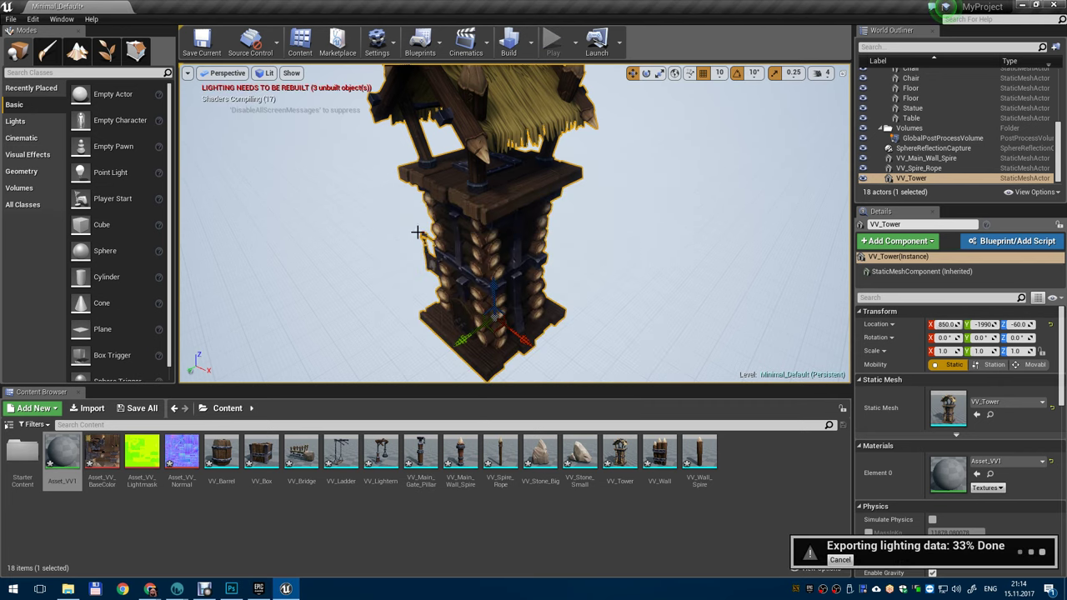
click(690, 311)
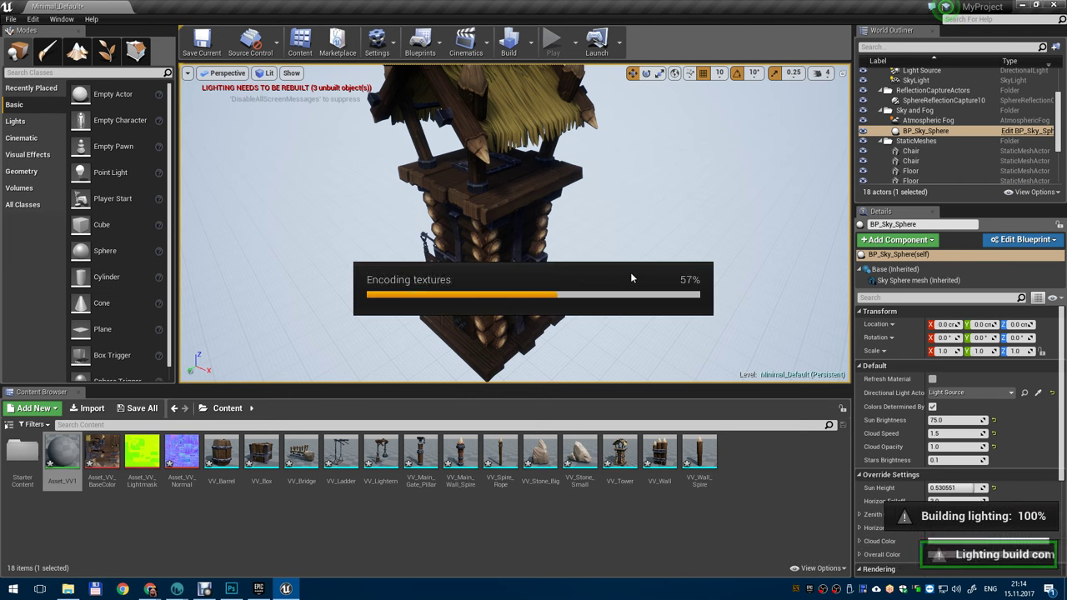
alt+drag(559, 322, 600, 267)
scroll(601, 348, down, 5)
alt+drag(600, 347, 653, 323)
scroll(653, 323, up, 3)
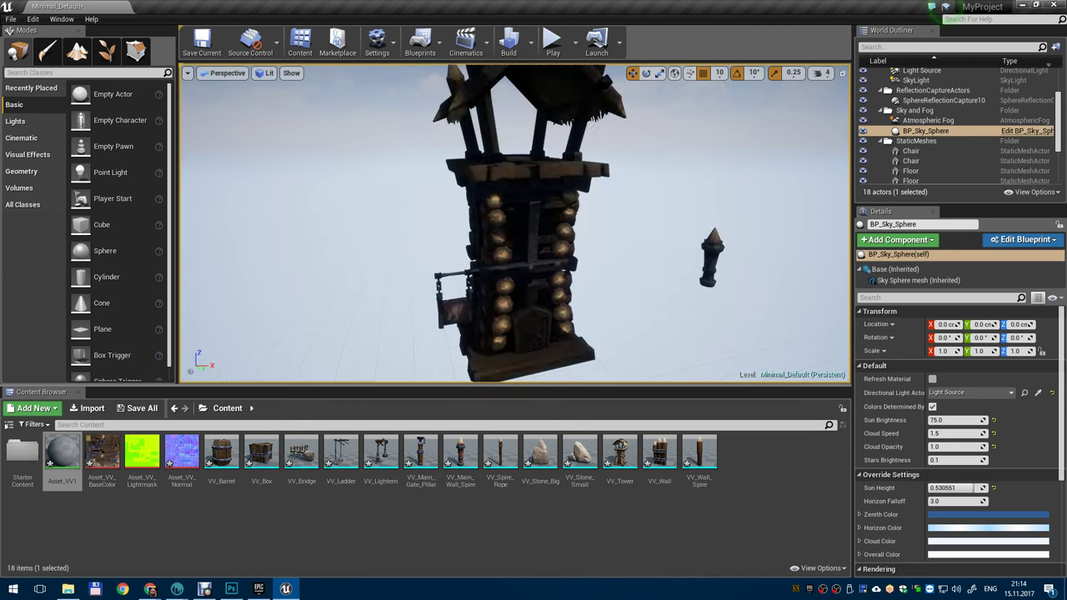
- View the tower from the front and look through the BP_Sky_Sphere's default, override, rendering and actor settings
alt+drag(613, 267, 450, 271)
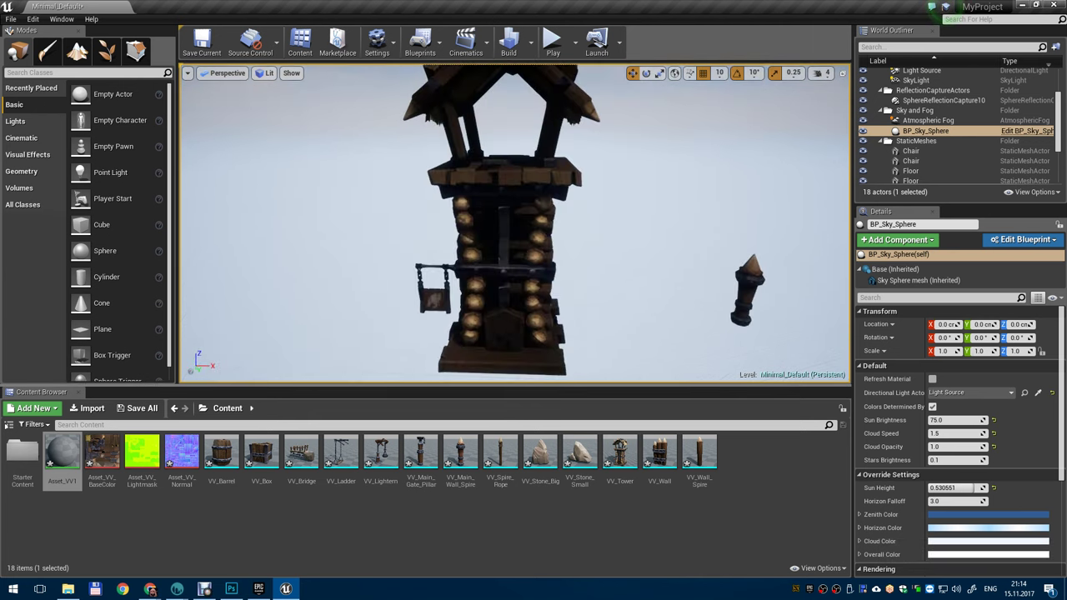
right_drag(634, 294, 634, 300)
scroll(999, 457, down, 3)
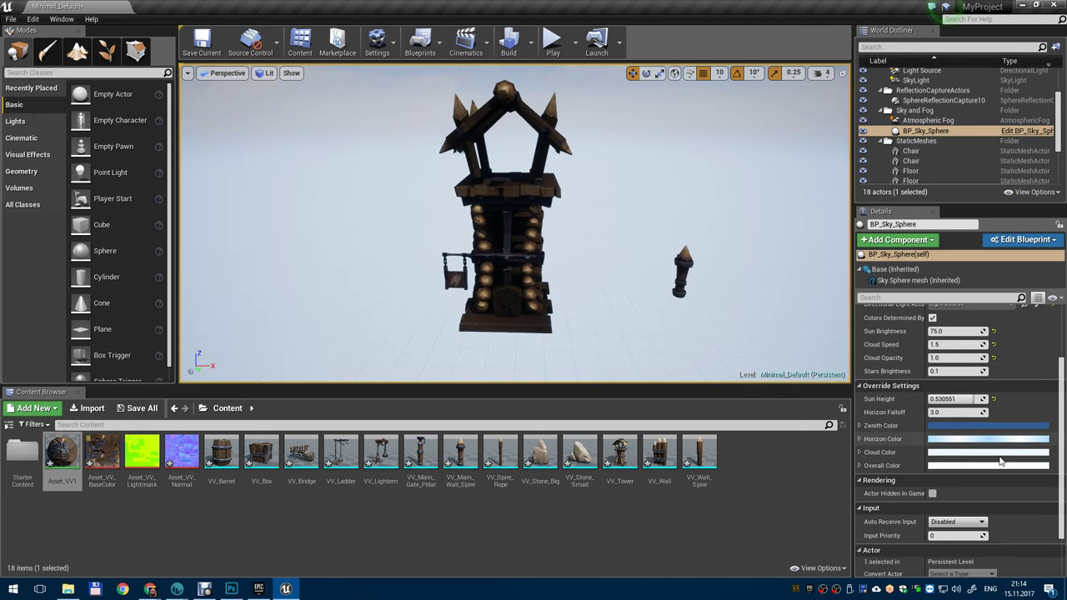
scroll(999, 458, down, 2)
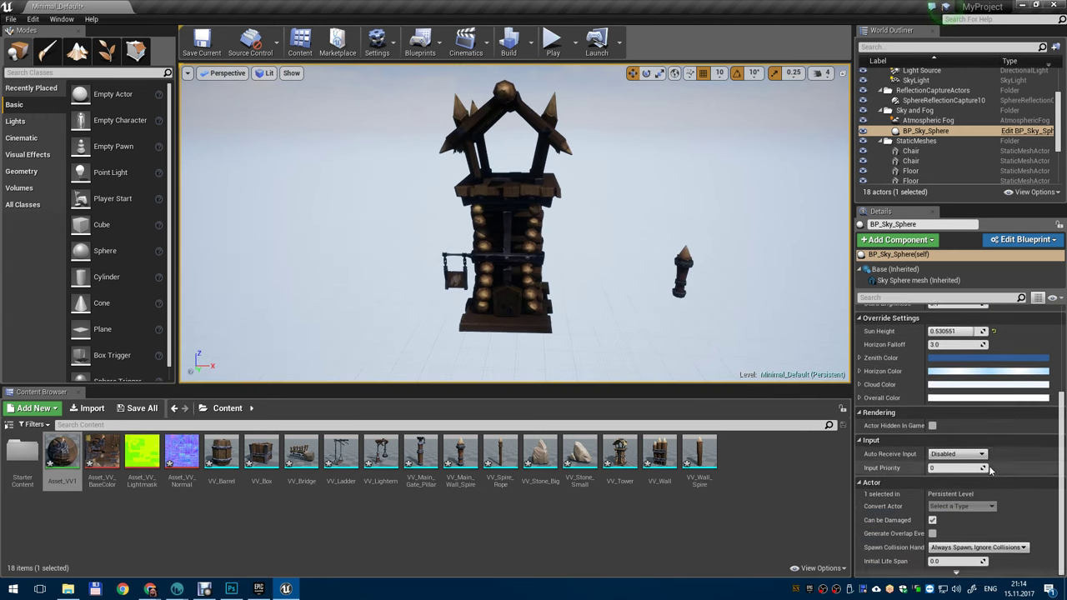
scroll(984, 468, up, 5)
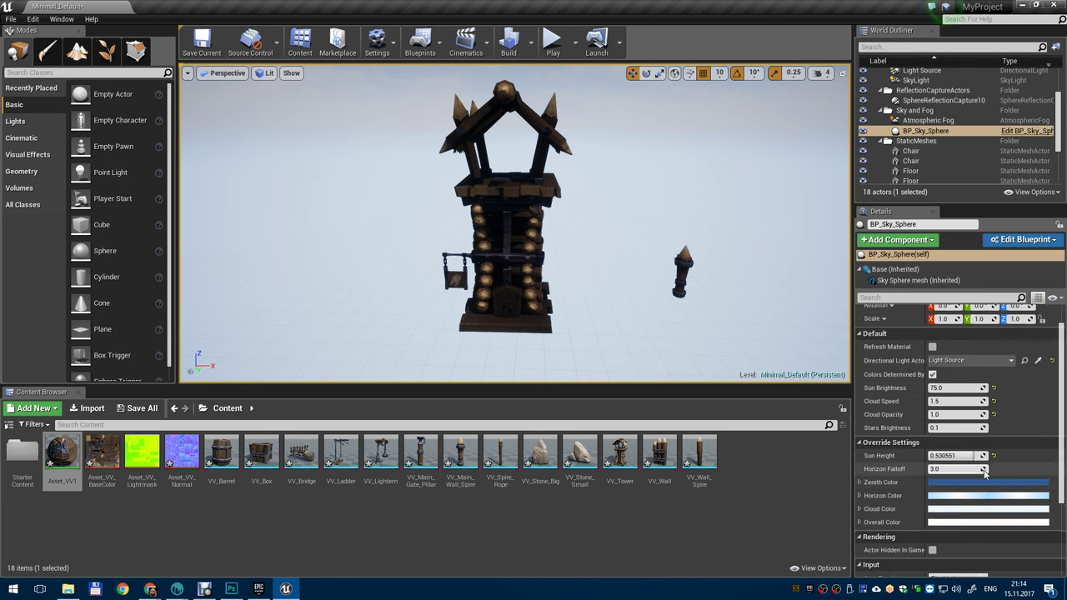
scroll(983, 473, down, 3)
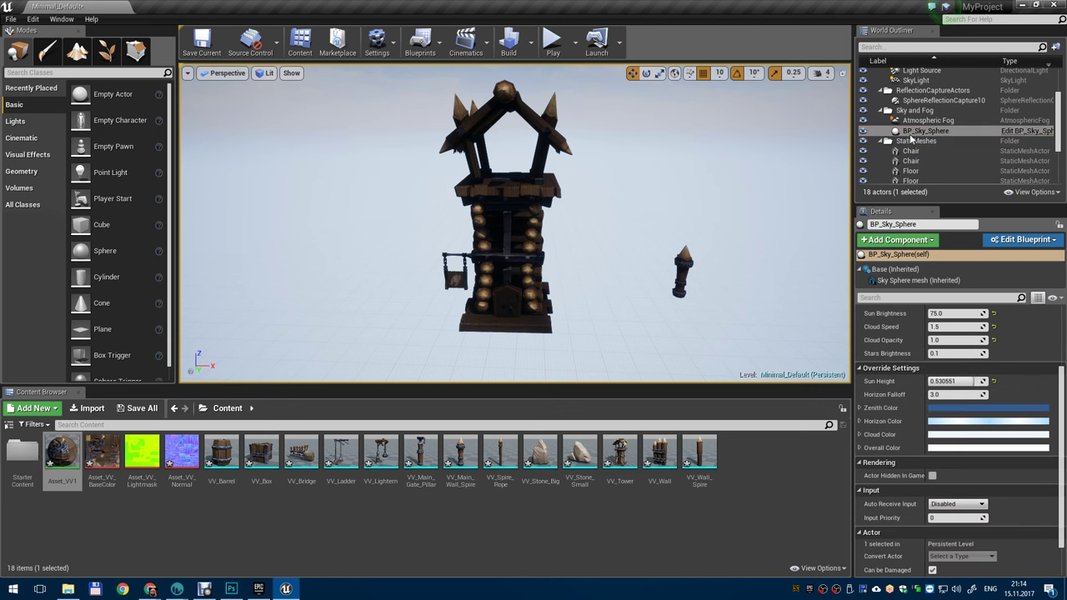
- Select the tower in the level and examine its physics, lighting, mobile and Lightmass settings
click(498, 216)
scroll(965, 449, down, 3)
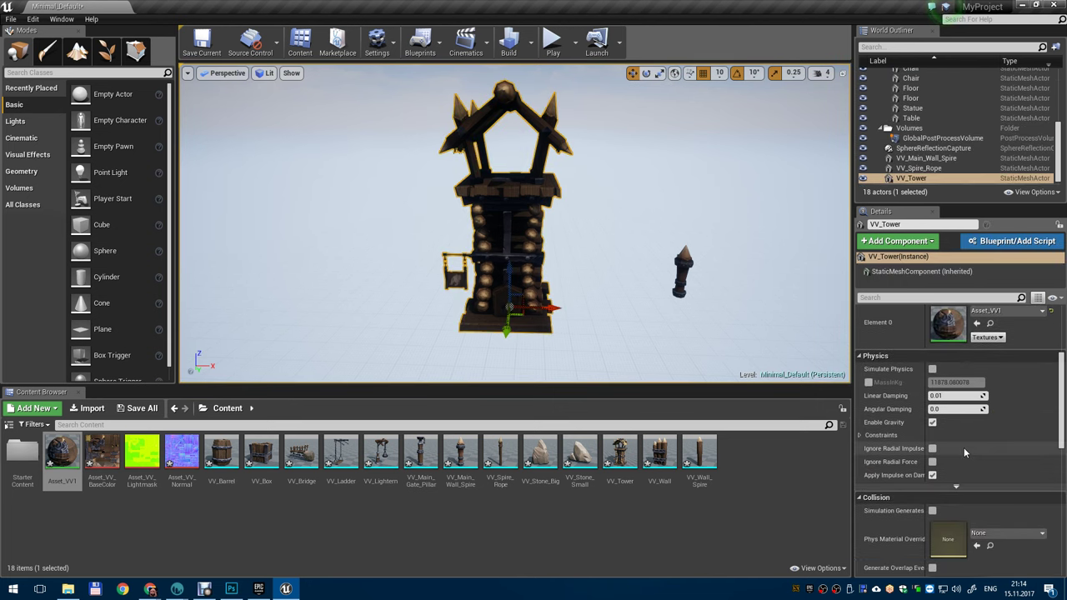
scroll(964, 451, down, 4)
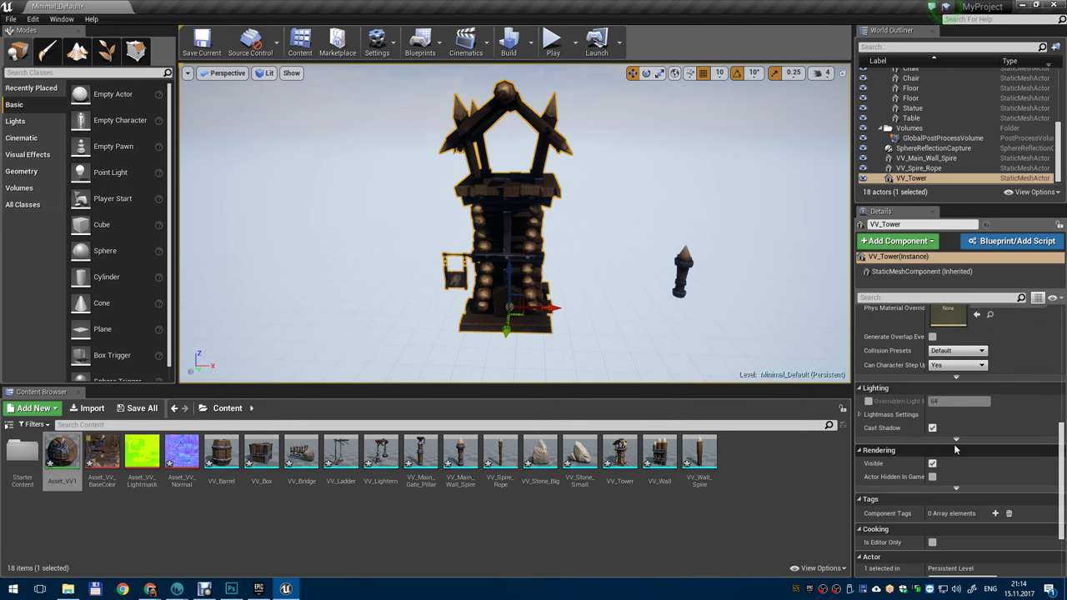
scroll(954, 450, down, 2)
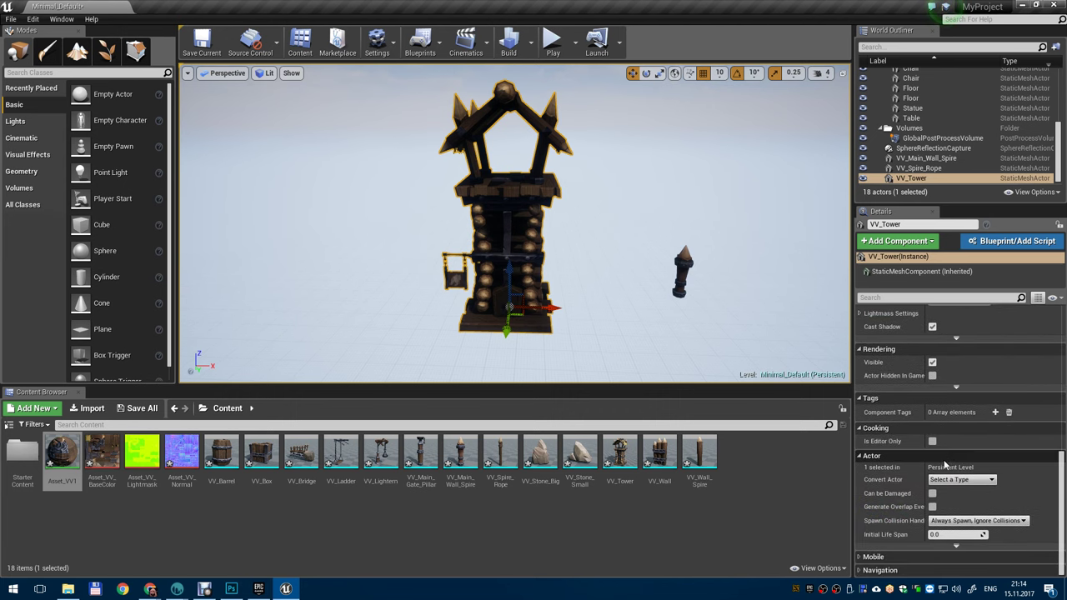
click(859, 557)
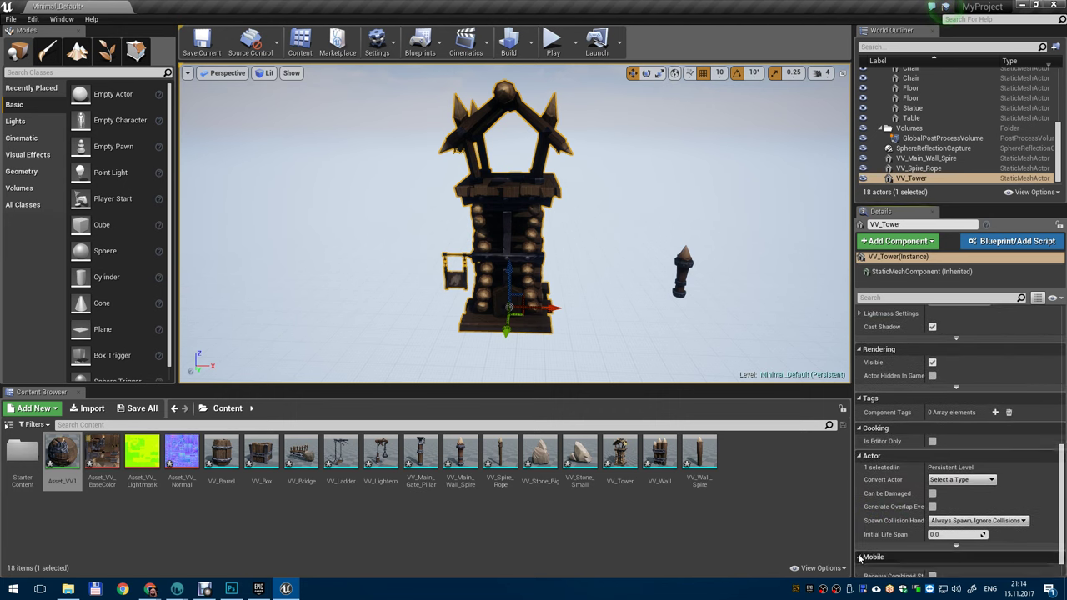
click(860, 315)
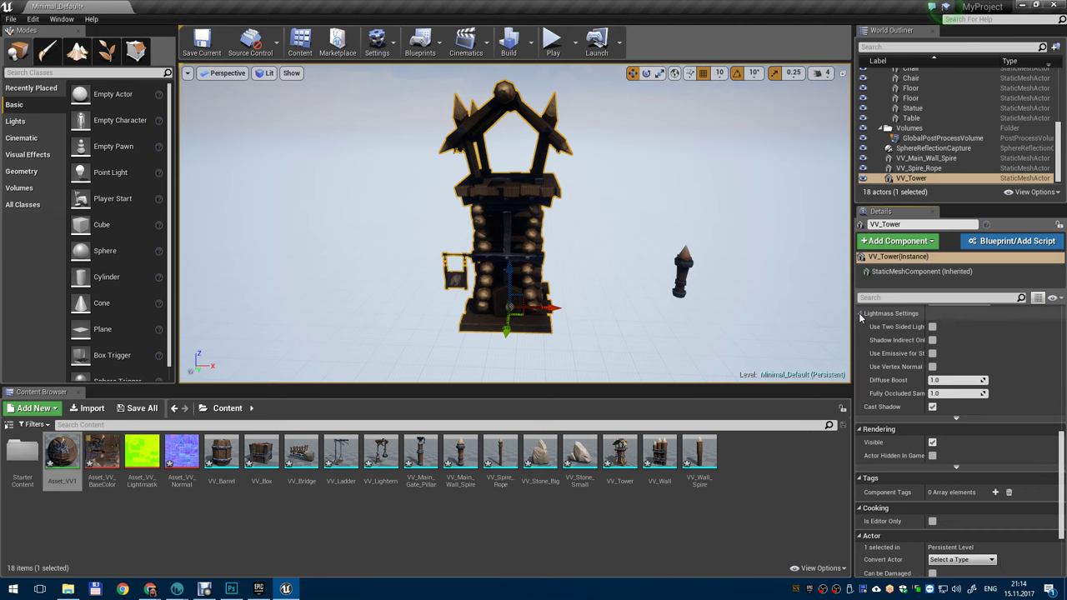
click(860, 315)
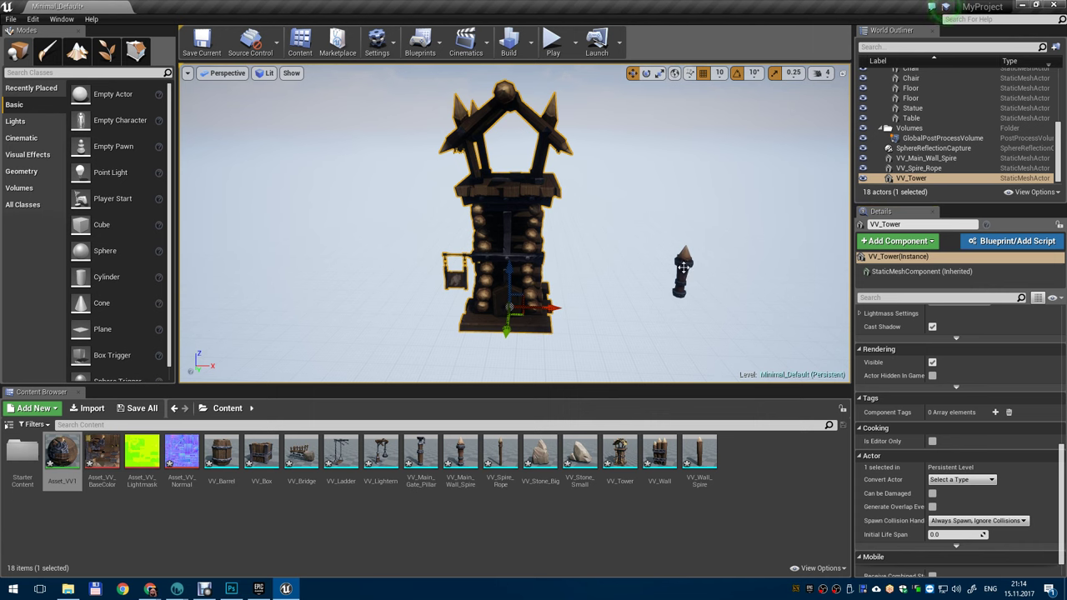
- Add VV_Main_Wall_Spire to the selection and review the Lightmass and other settings shared with the tower
ctrl+click(683, 267)
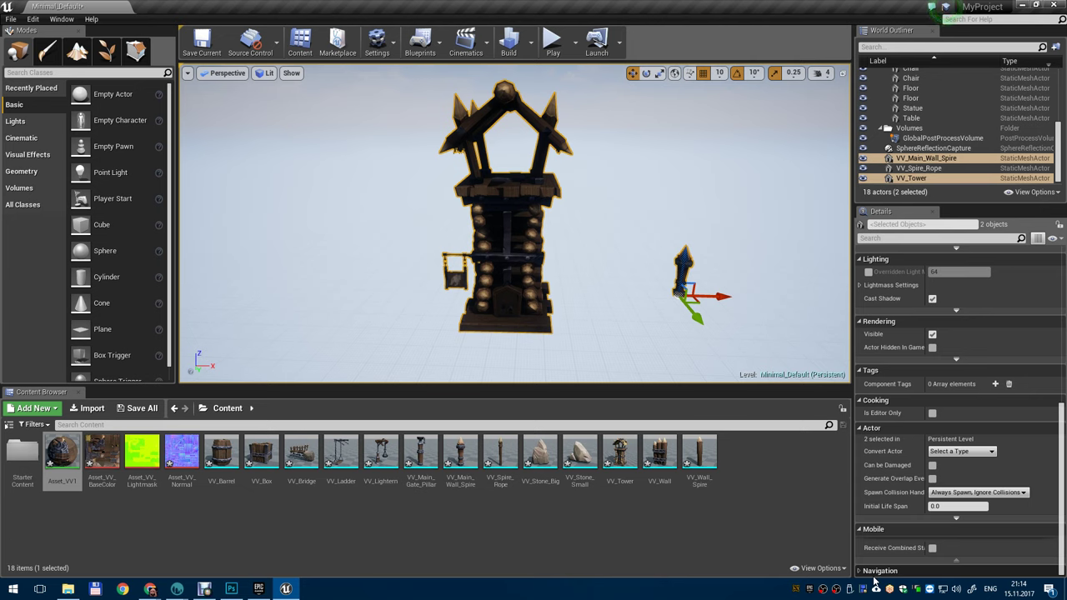
click(859, 286)
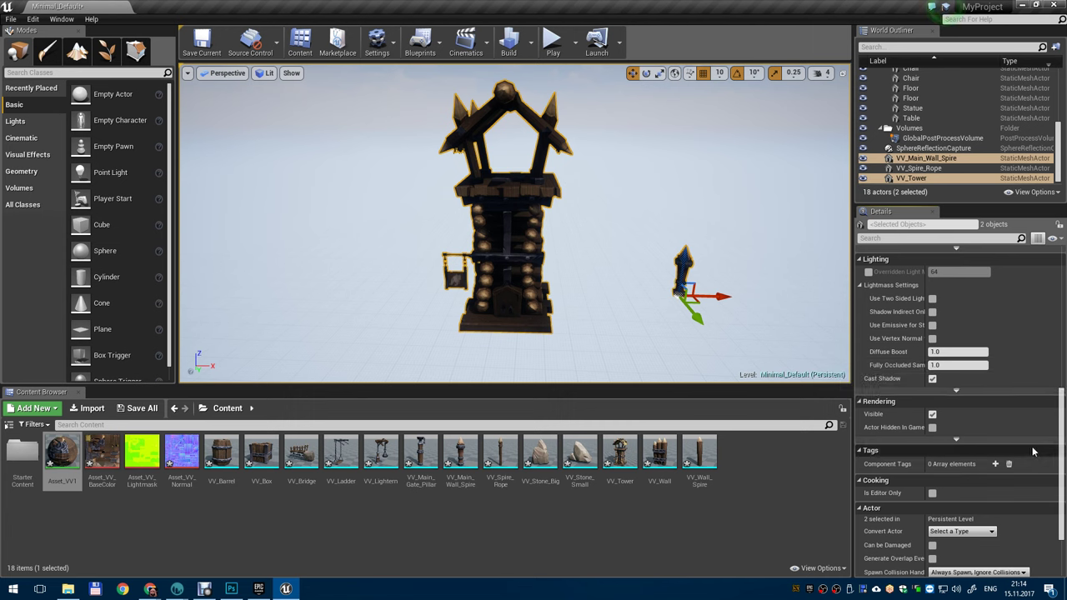
scroll(1032, 446, down, 3)
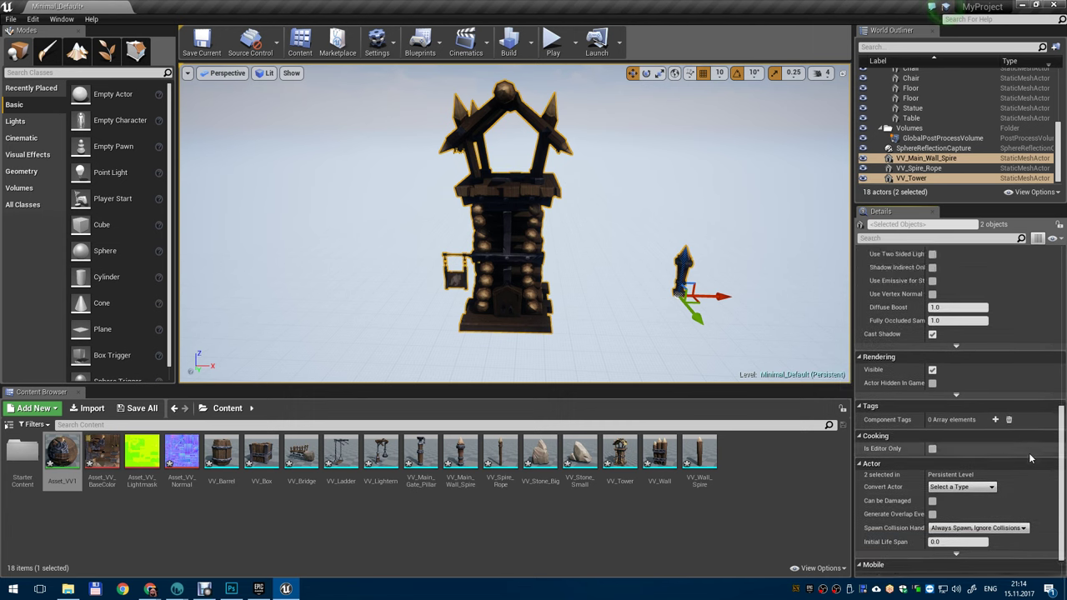
scroll(1030, 458, down, 2)
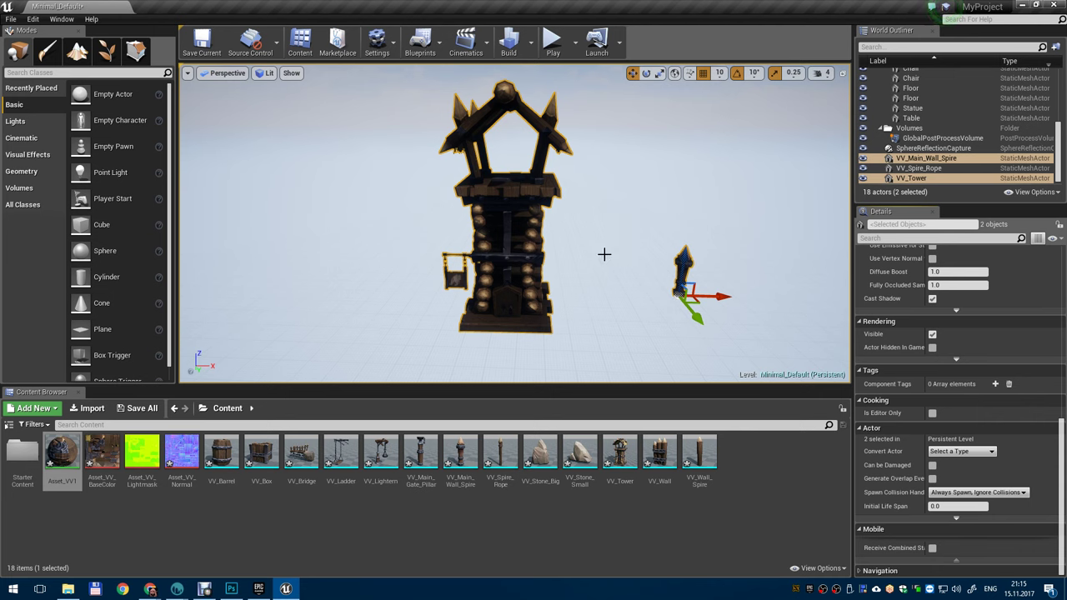
- Inspect the lit tower and spire from several sides, reducing the selection to VV_Tower alone
scroll(622, 289, up, 4)
alt+drag(622, 289, 697, 297)
scroll(697, 296, down, 3)
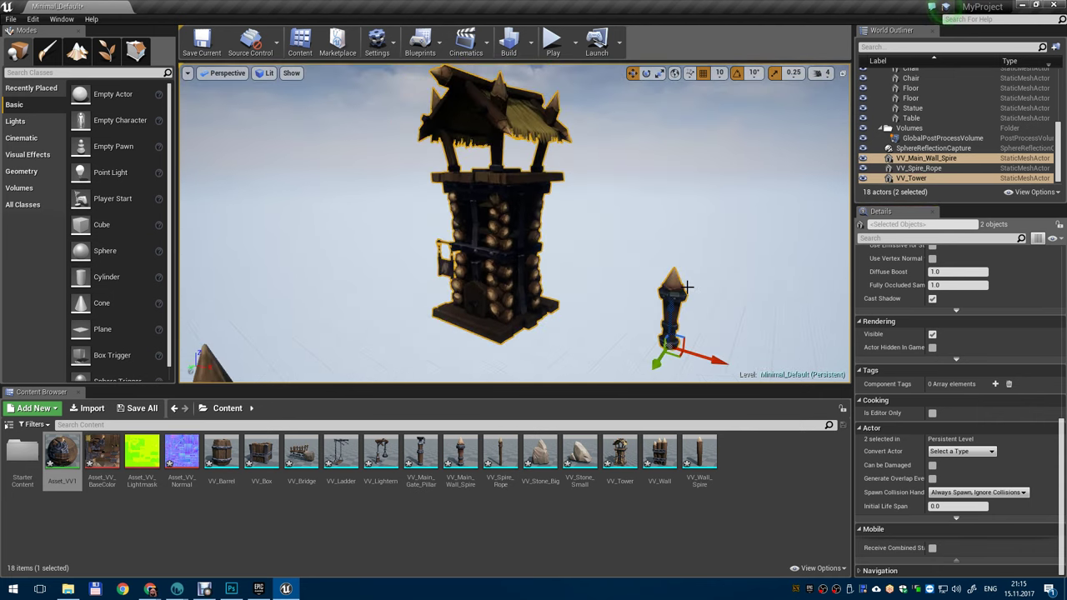
alt+drag(591, 290, 584, 304)
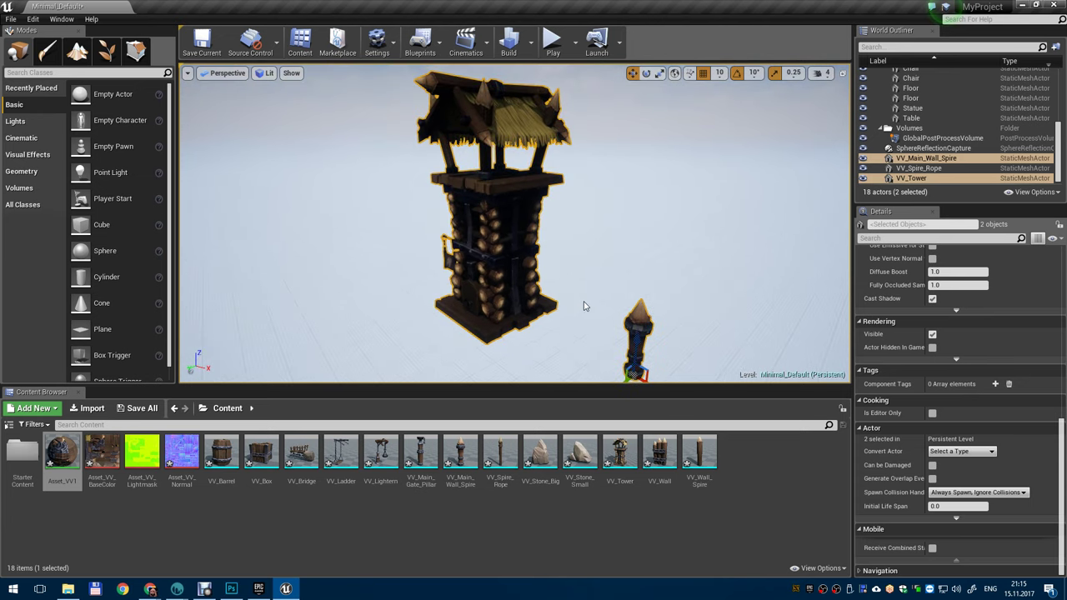
scroll(590, 304, down, 2)
alt+drag(660, 354, 651, 339)
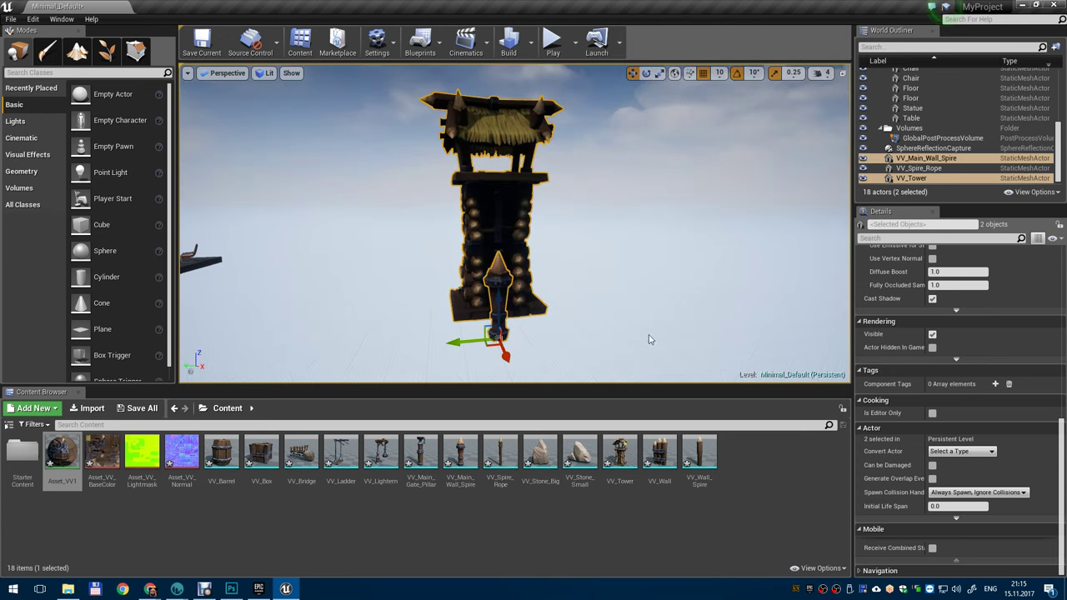
click(598, 293)
click(510, 310)
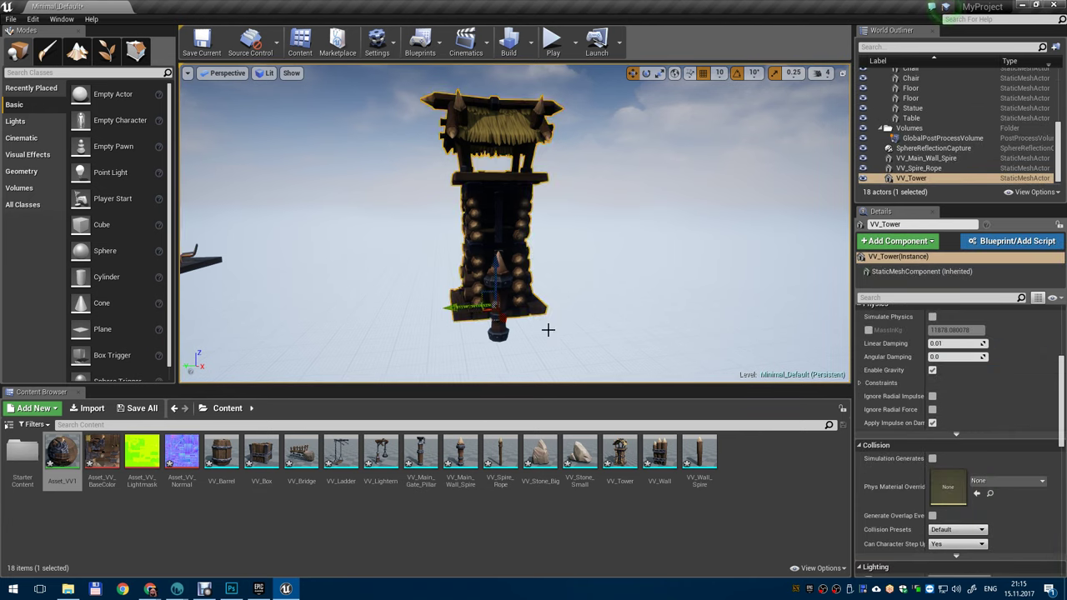
alt+drag(548, 330, 561, 345)
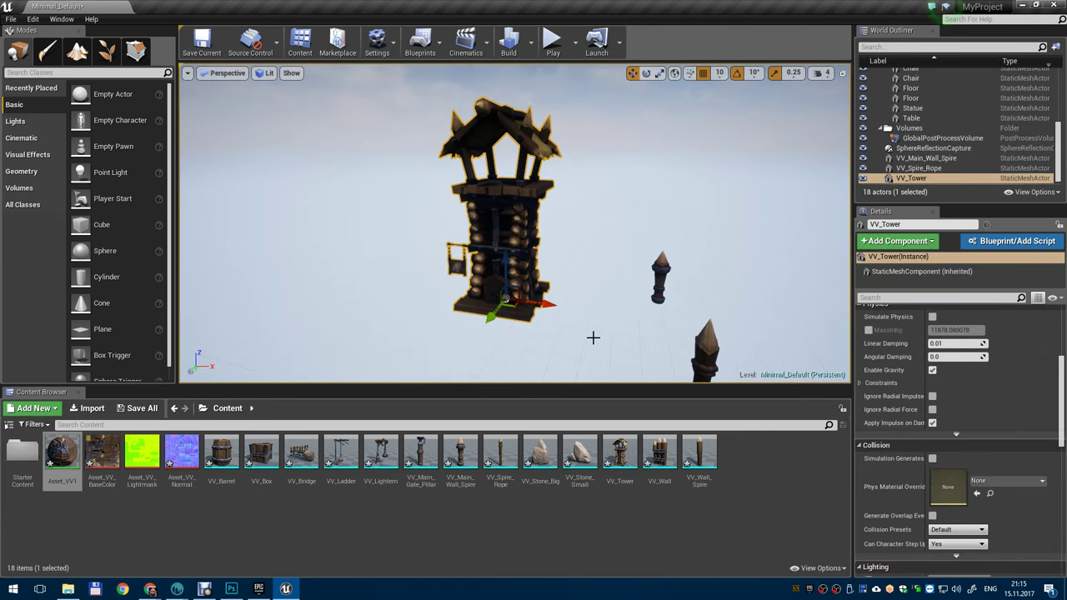